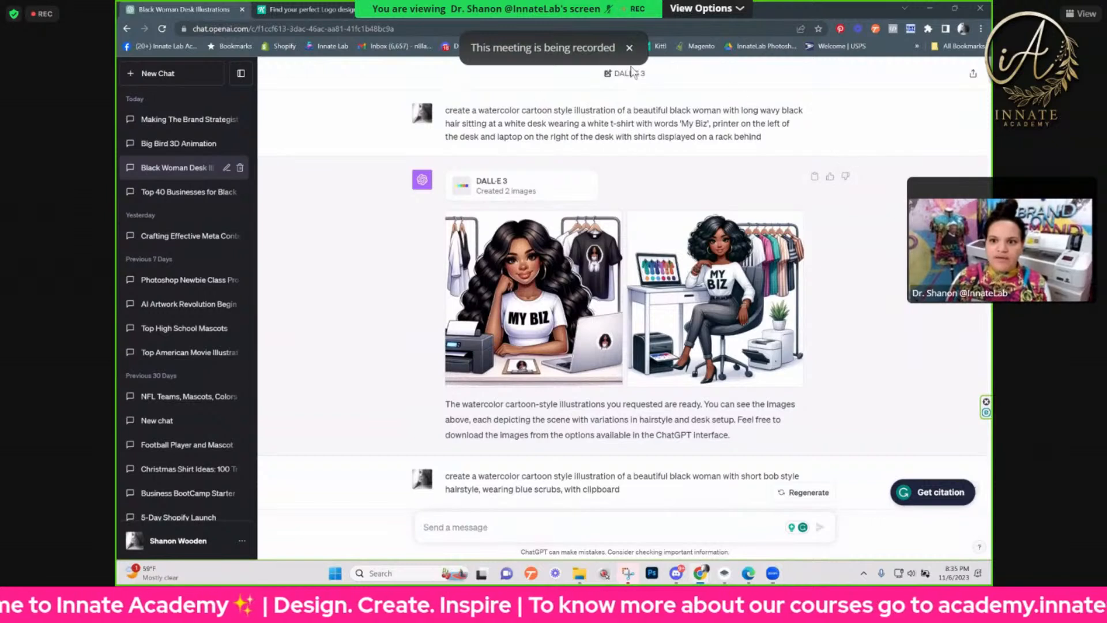
Step: Review the DALL·E 3 prompts and images in the chat, from the desk illustration to the cybersecurity and IT consulting logos
triple_click(623, 75)
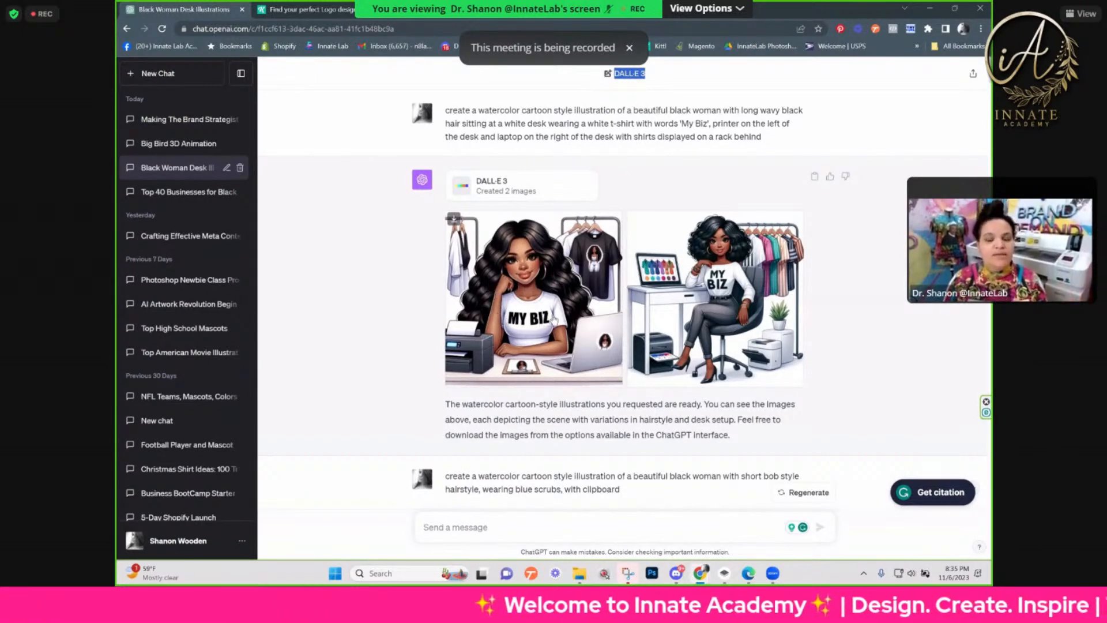
scroll(554, 319, "down", 3)
scroll(554, 316, "down", 2)
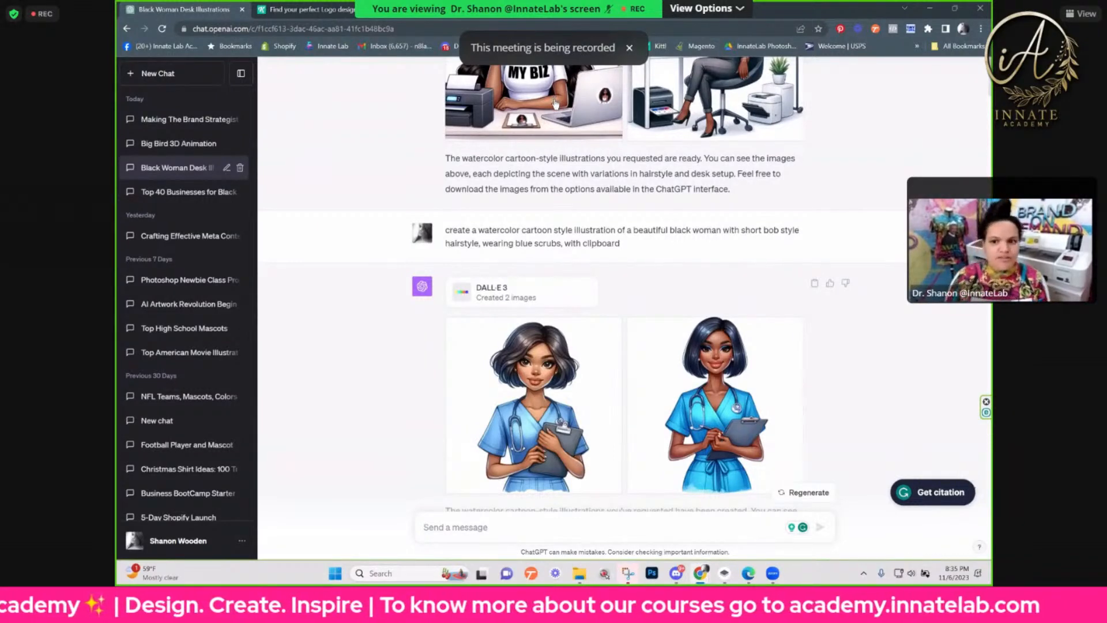
scroll(557, 116, "down", 3)
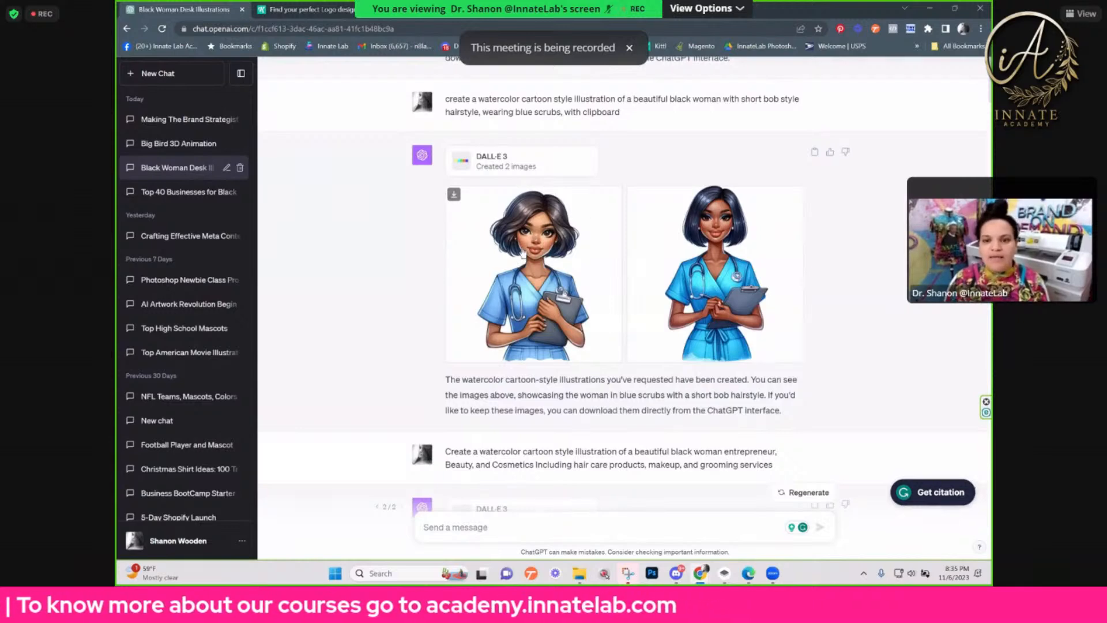
scroll(522, 252, "down", 5)
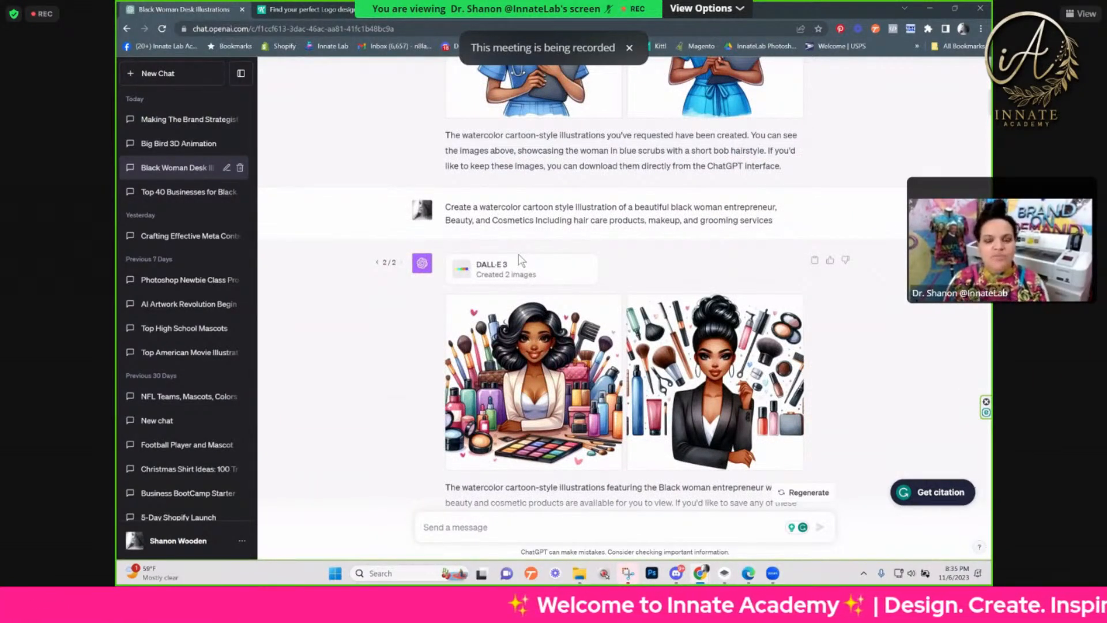
scroll(519, 255, "down", 5)
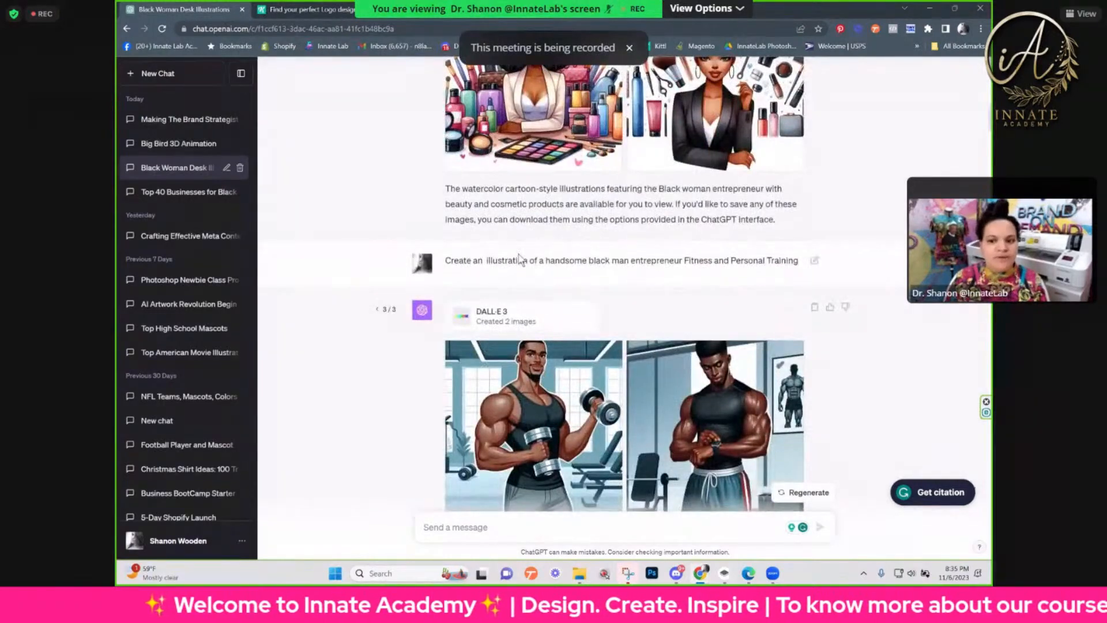
scroll(519, 261, "down", 5)
scroll(518, 261, "down", 8)
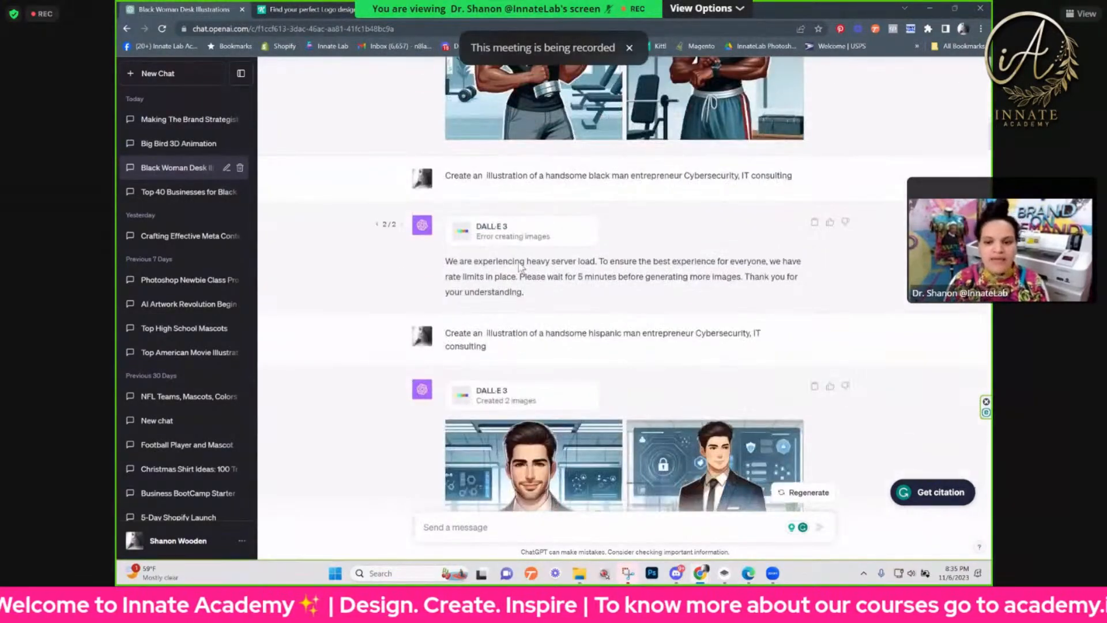
scroll(518, 263, "down", 5)
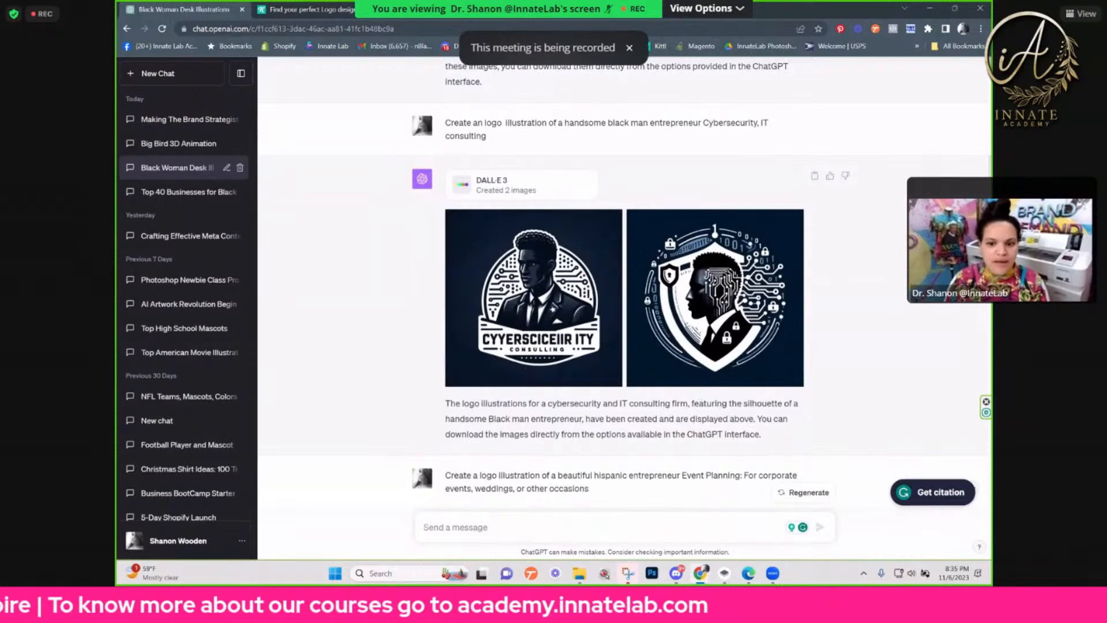
Step: Examine the event planning logo results and view the first logo enlarged, then return to the chat
scroll(520, 266, "down", 2)
scroll(562, 269, "down", 2)
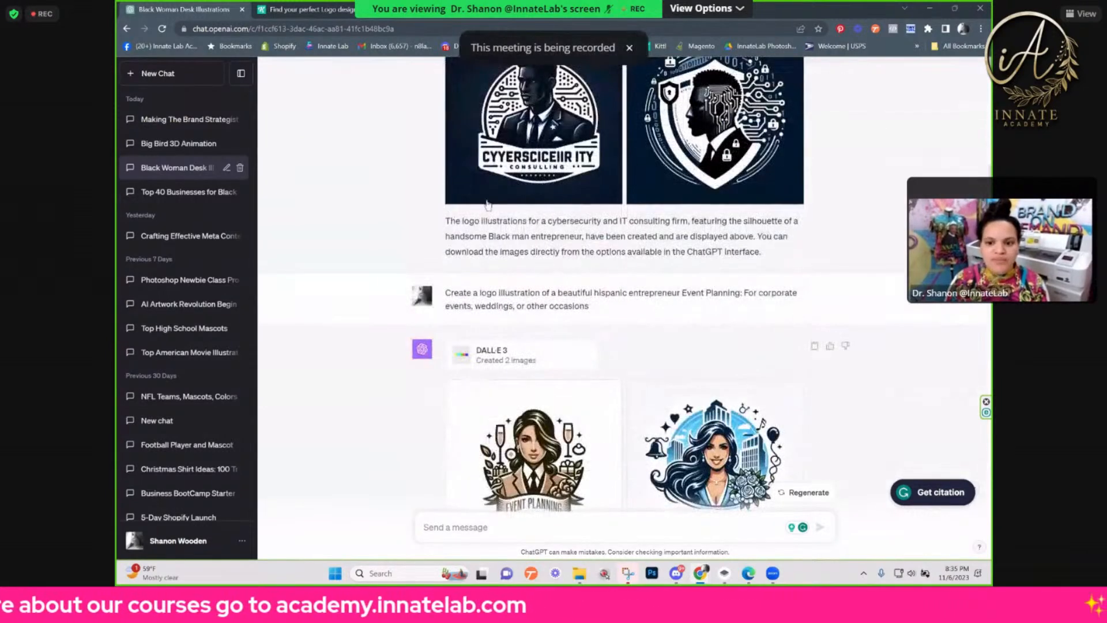
scroll(719, 240, "down", 4)
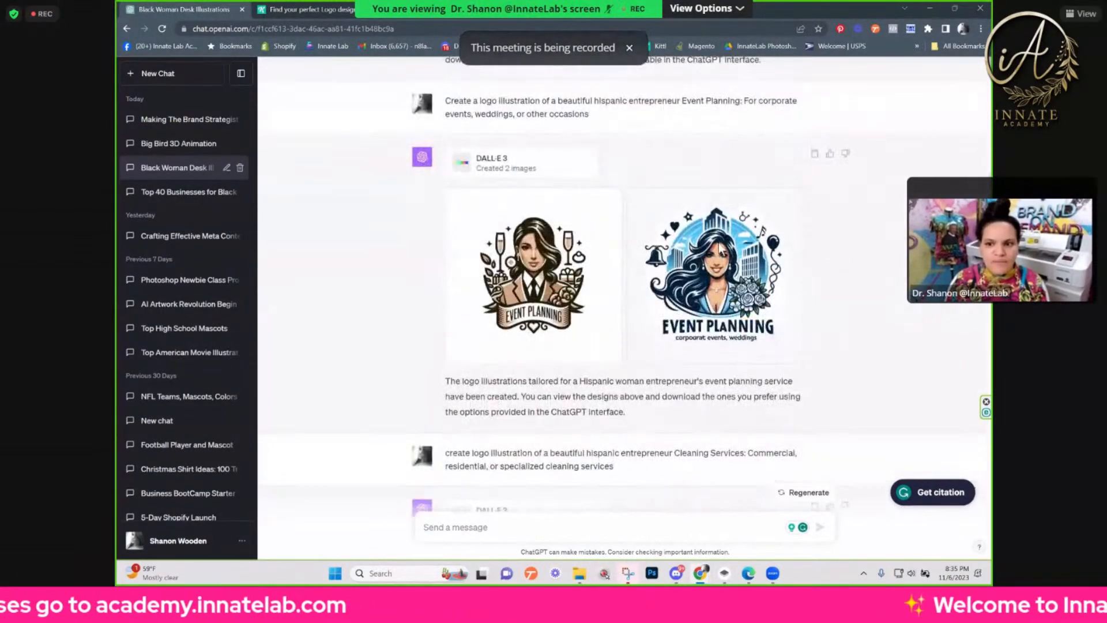
scroll(564, 241, "down", 1)
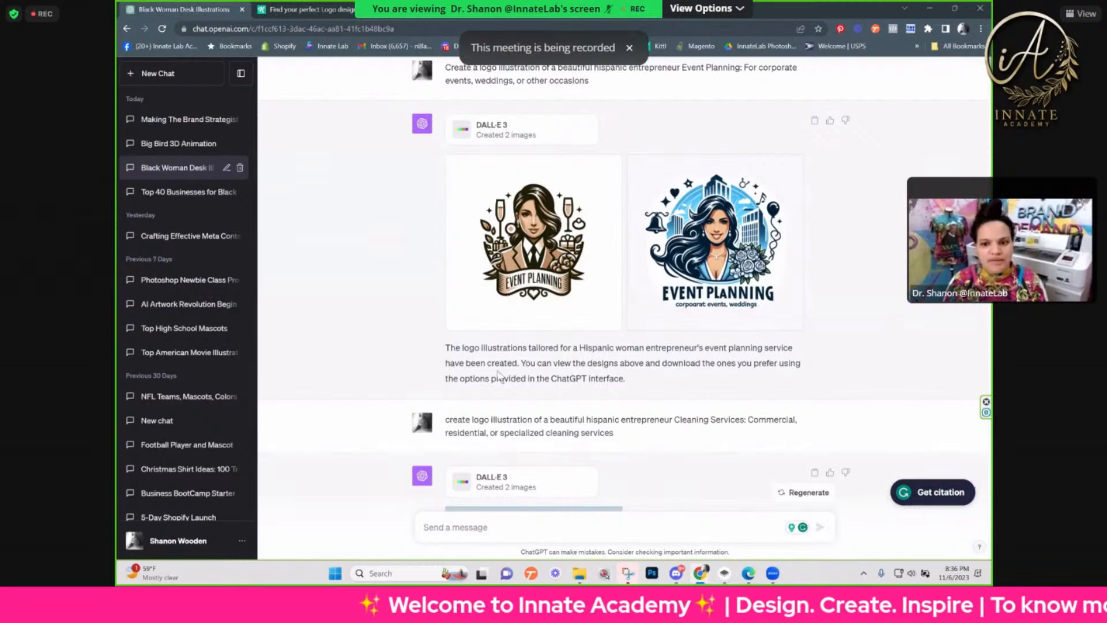
left_click(511, 300)
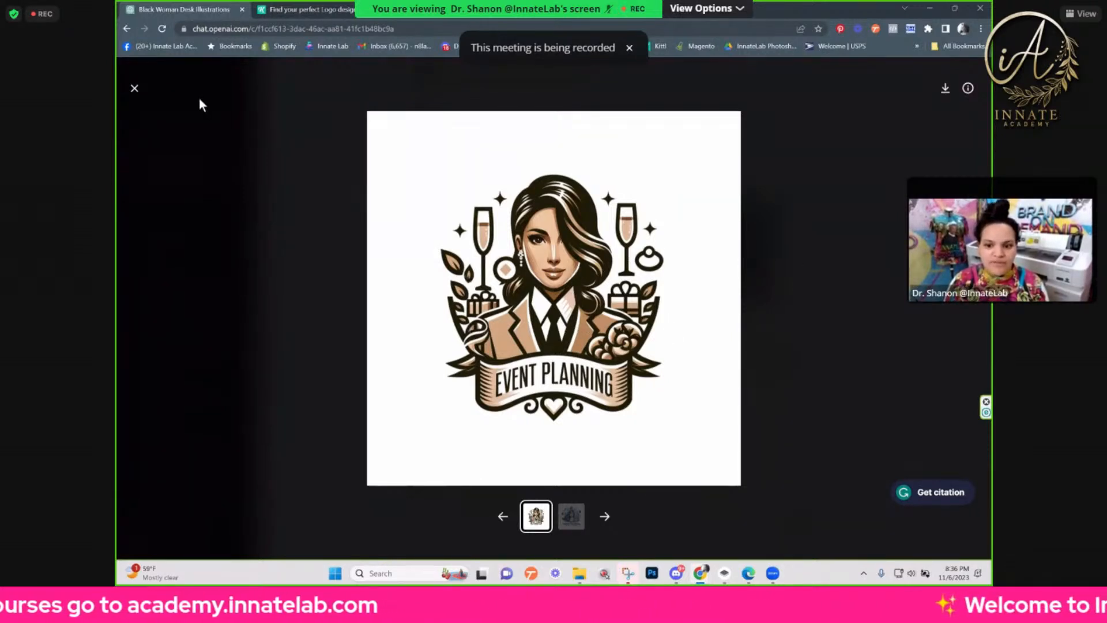
left_click(139, 89)
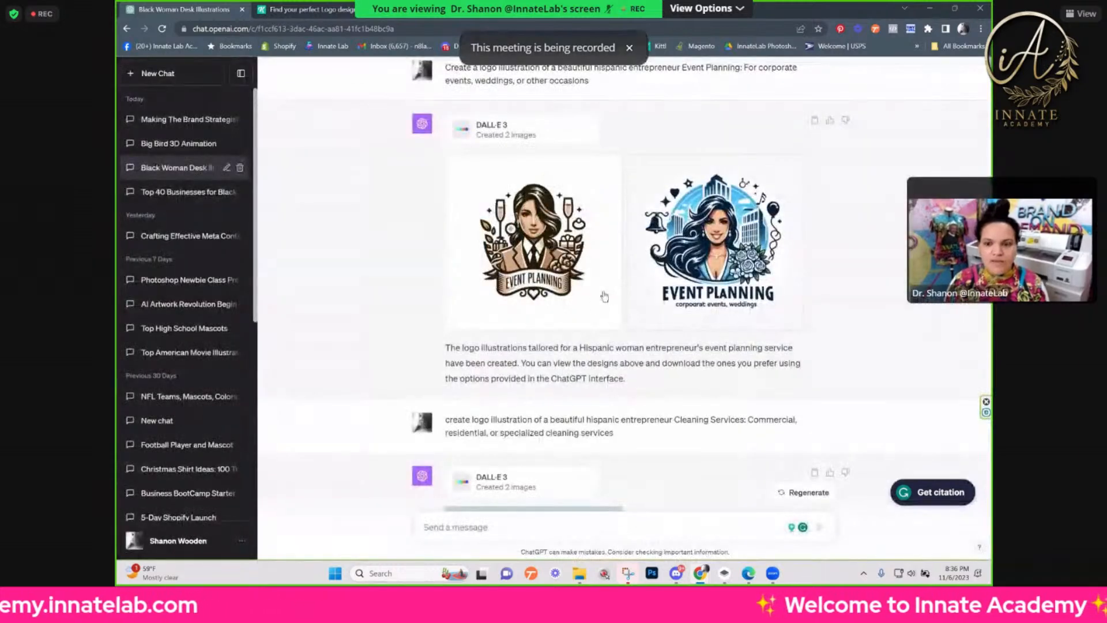
Step: Review the cleaning service logos and the detailed watercolor desk prompt, highlighting its wording about the t-shirt that reads 'My Biz'
scroll(598, 298, "down", 3)
scroll(599, 298, "down", 4)
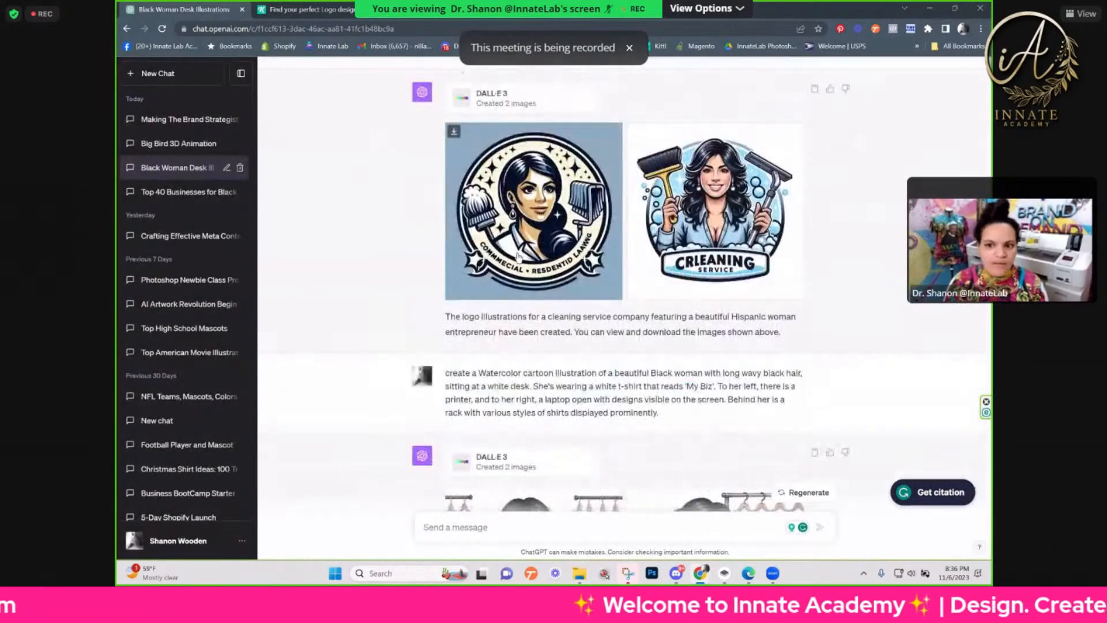
scroll(569, 260, "down", 2)
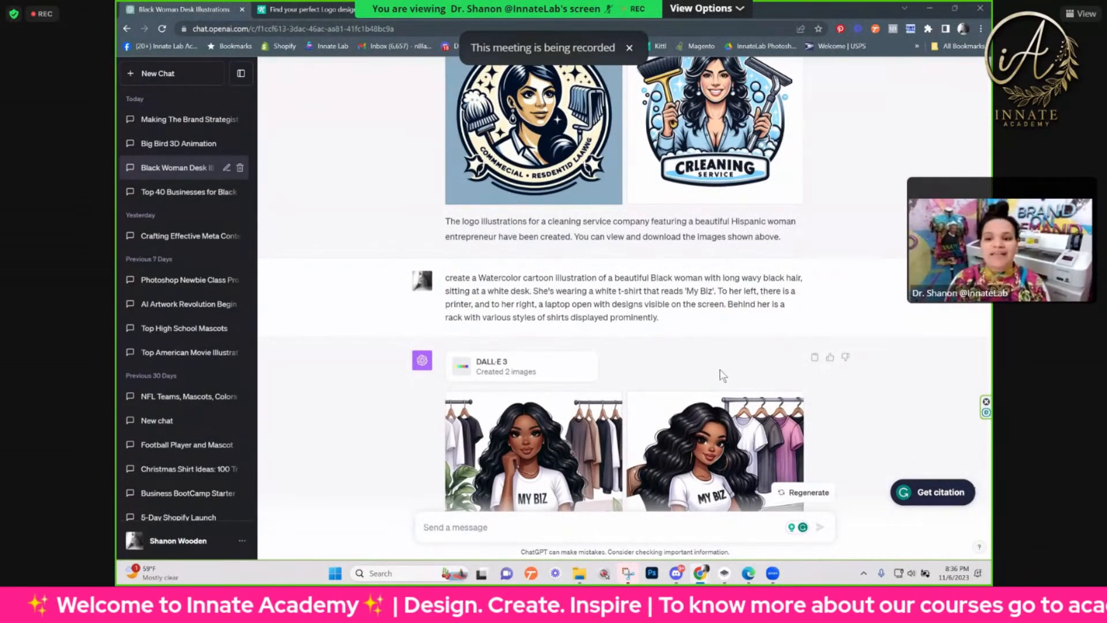
scroll(724, 371, "down", 4)
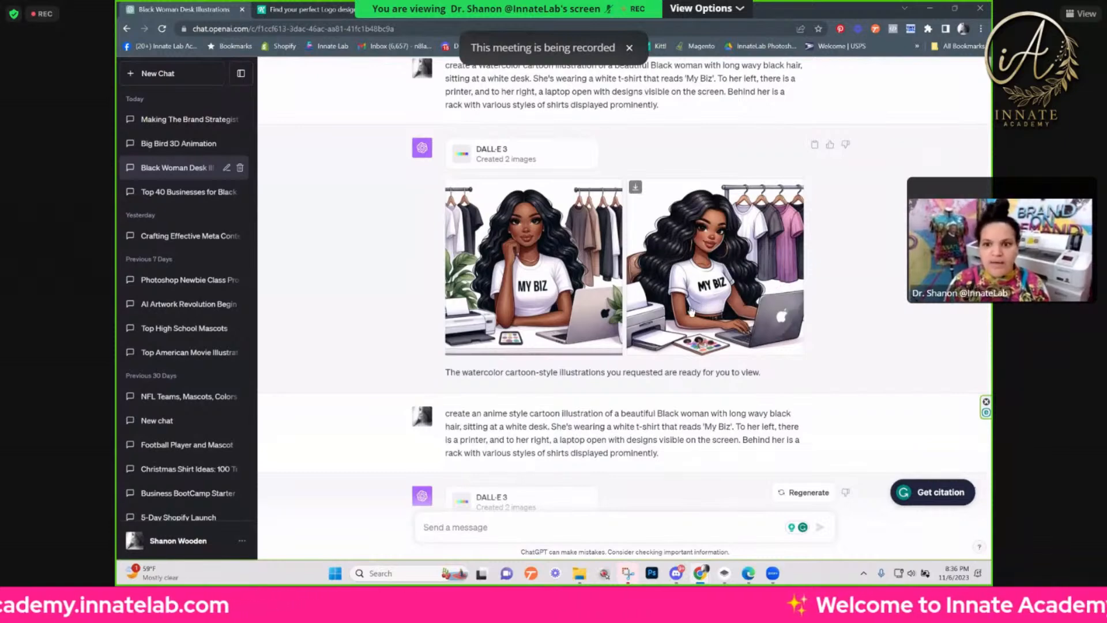
scroll(699, 300, "down", 2)
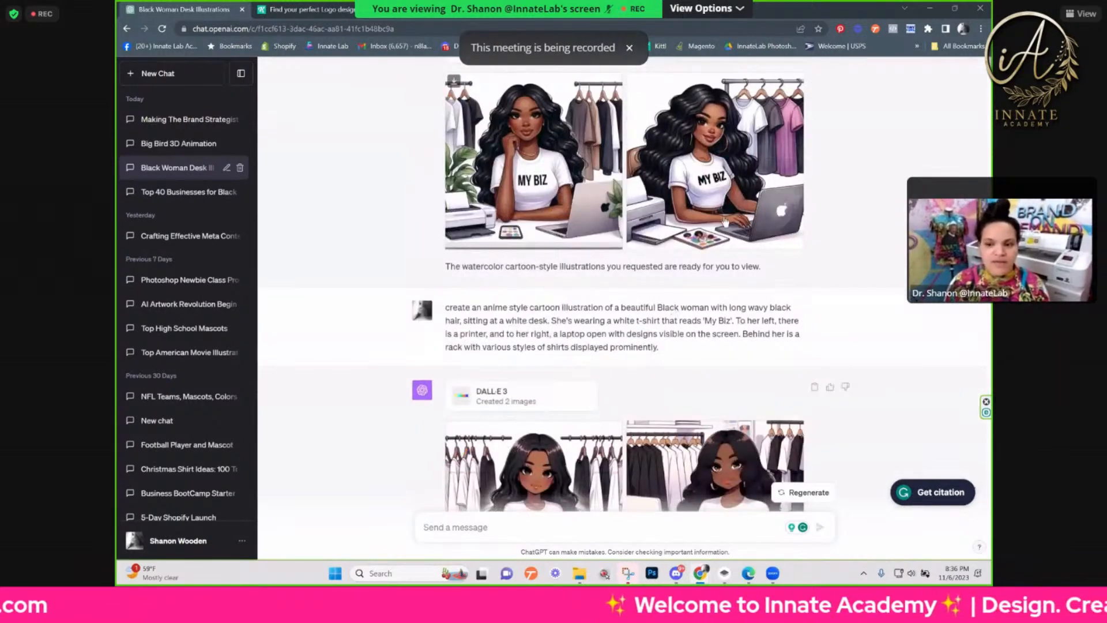
scroll(791, 258, "down", 2)
scroll(786, 275, "up", 2)
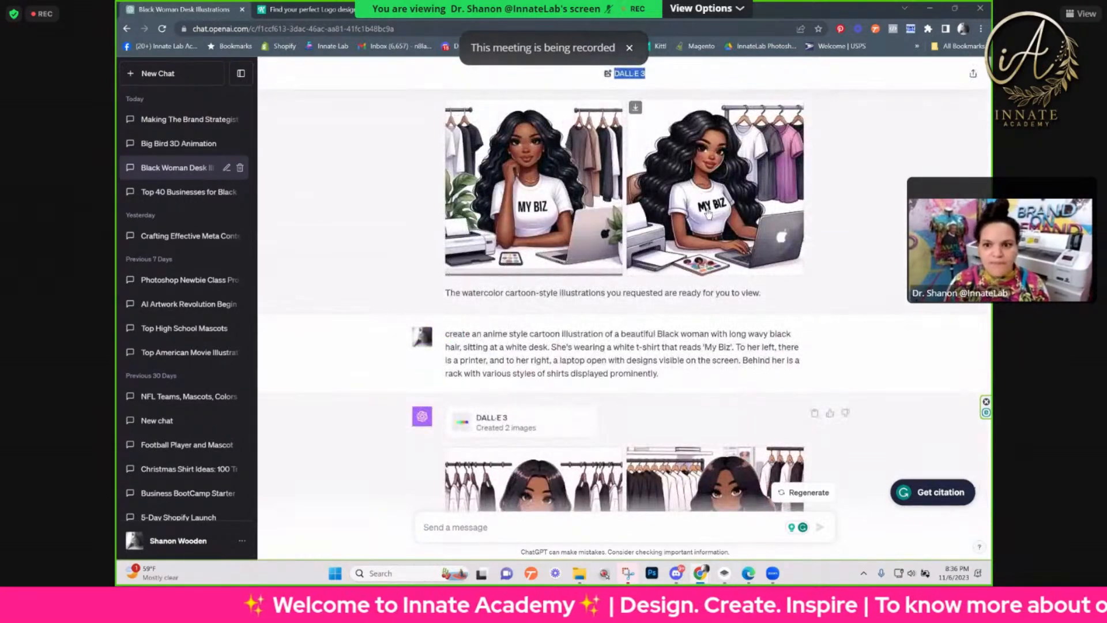
scroll(537, 155, "up", 2)
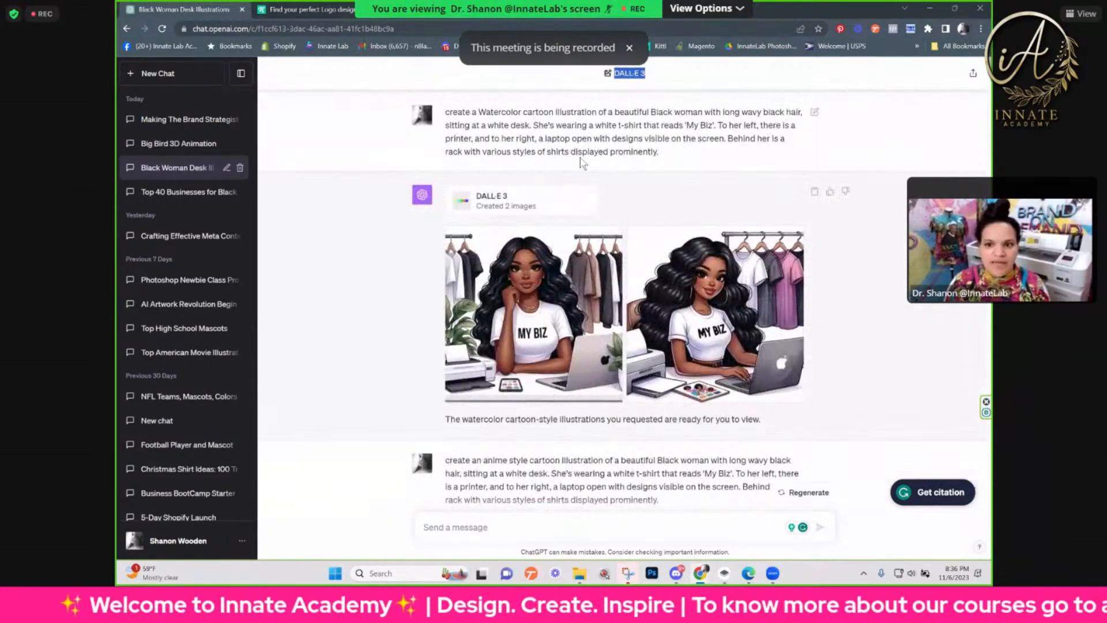
left_click_drag(622, 126, 725, 125)
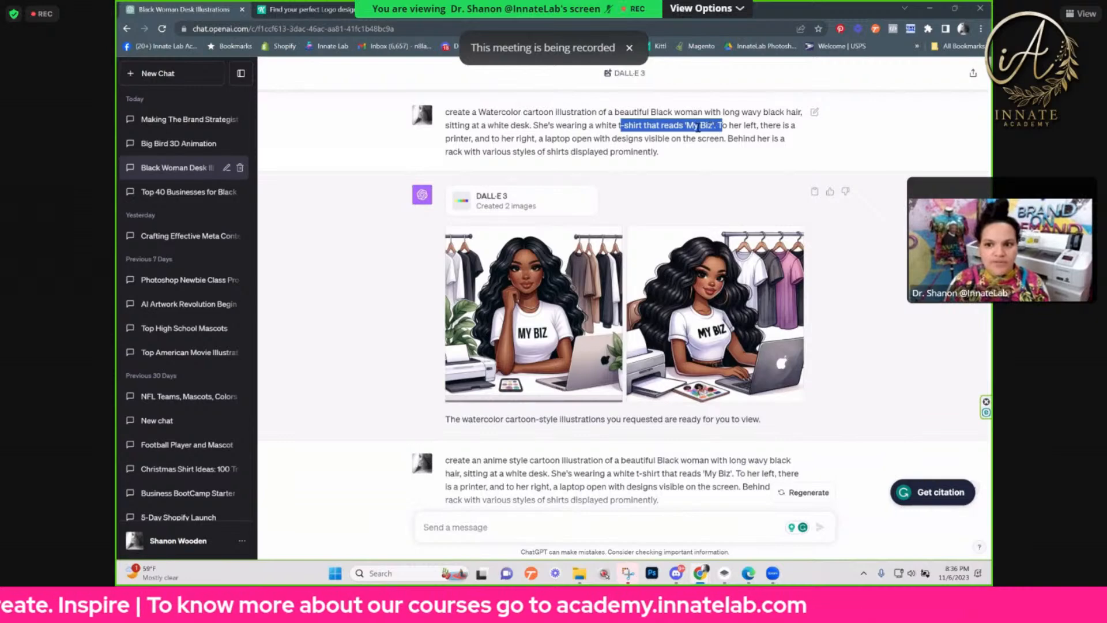
Step: Compare the anime style and kawaii style versions of the 'My Biz' desk illustration
scroll(672, 176, "down", 5)
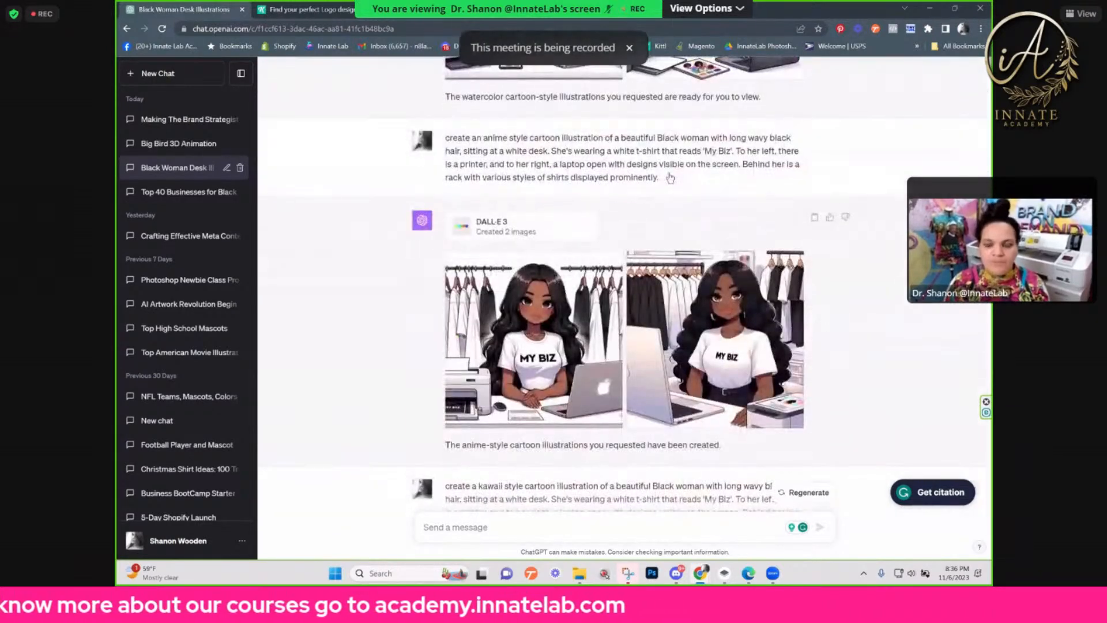
scroll(671, 177, "down", 1)
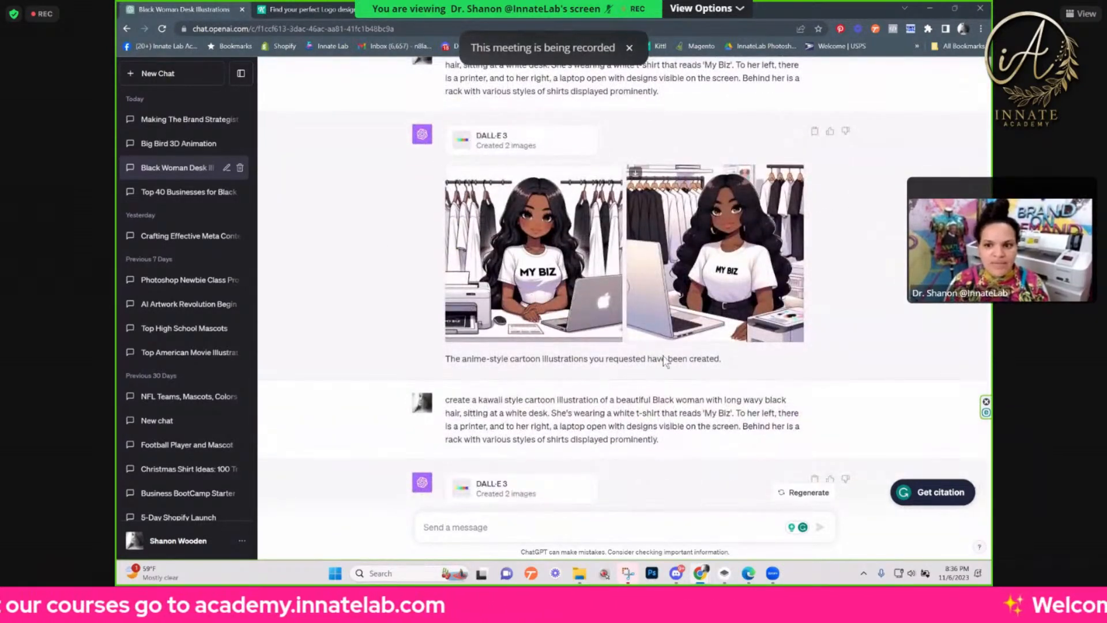
scroll(731, 326, "down", 6)
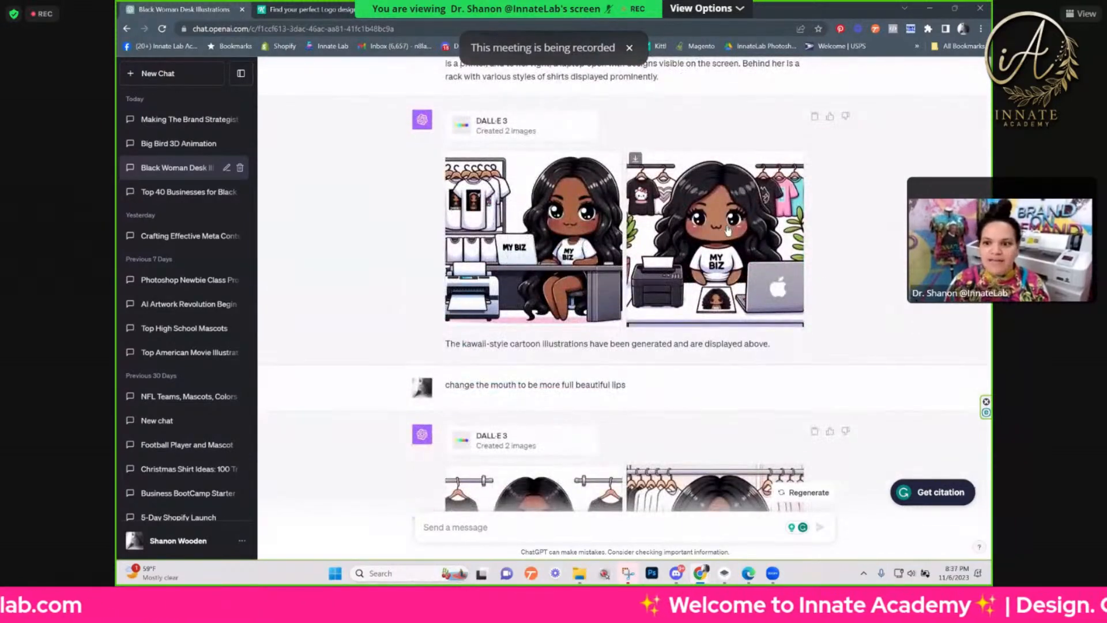
Step: Enlarge the first kawaii image with fuller lips, highlight the full prompt behind it, and return to the chat
scroll(587, 212, "down", 4)
scroll(528, 369, "down", 1)
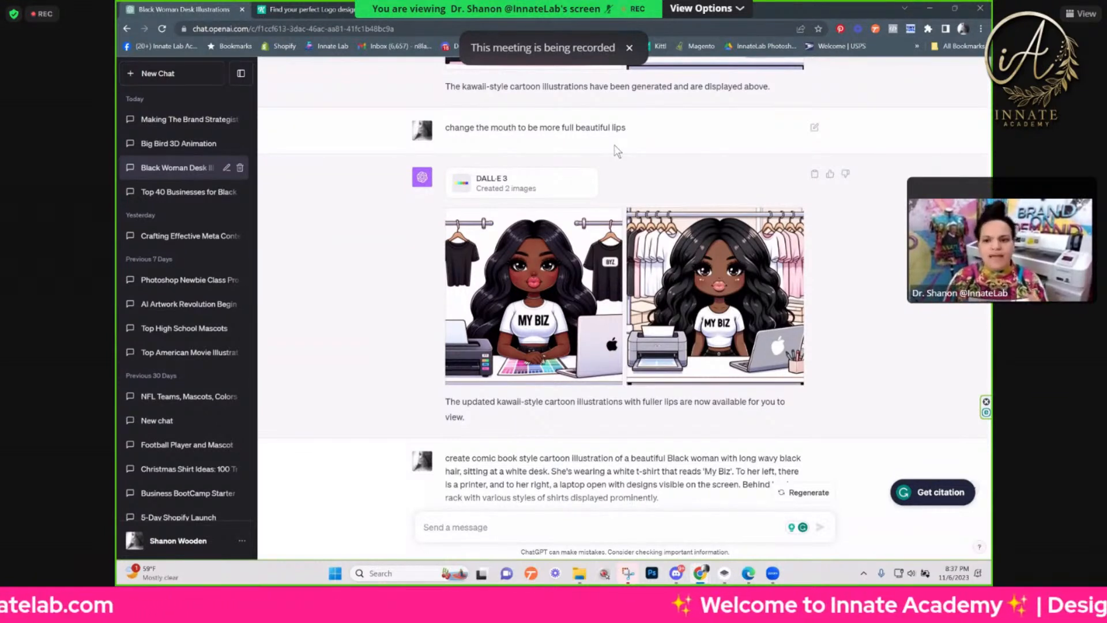
left_click(521, 249)
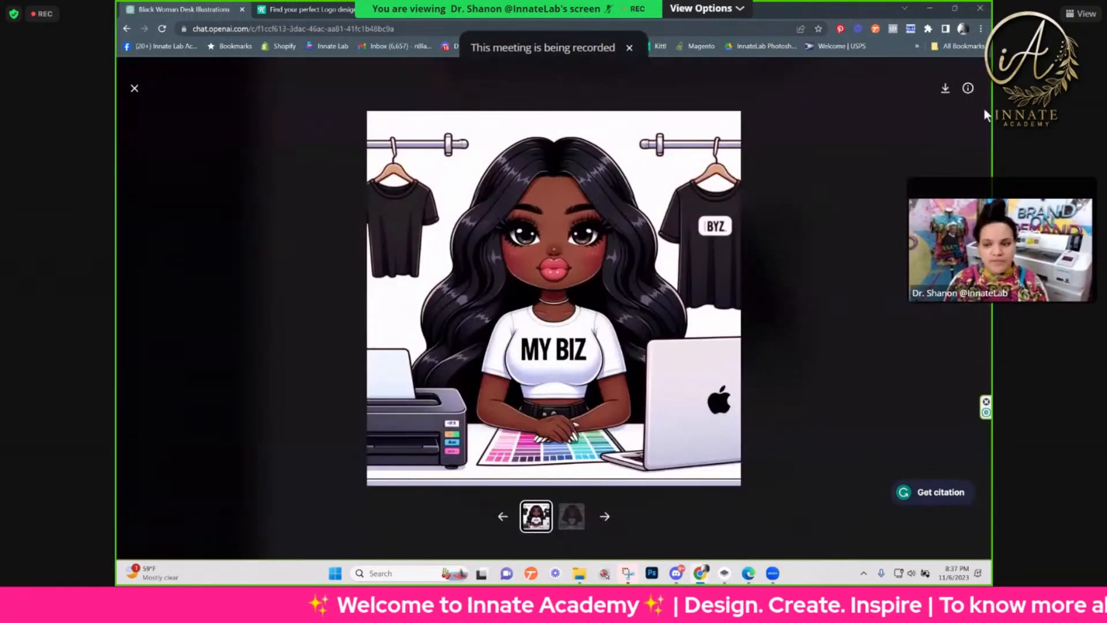
left_click(967, 88)
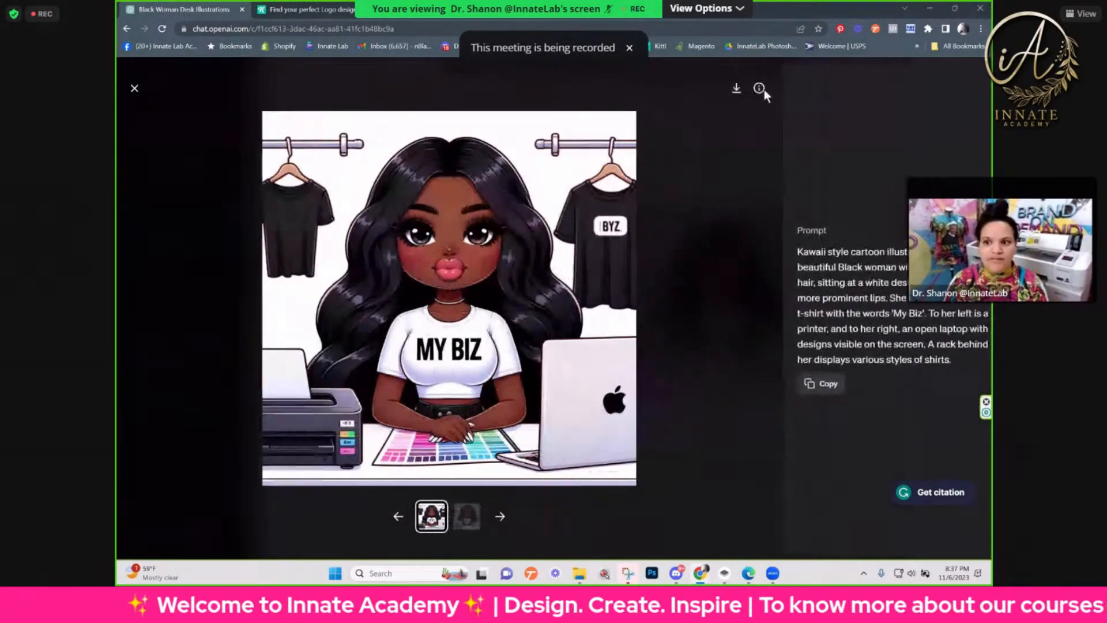
left_click_drag(788, 249, 950, 365)
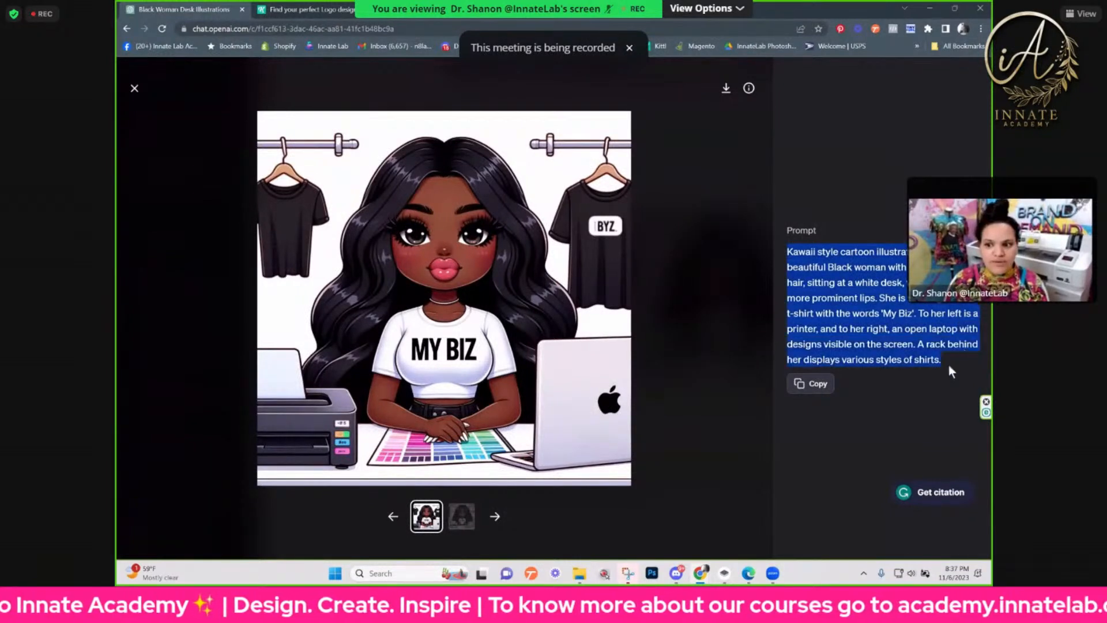
left_click(134, 90)
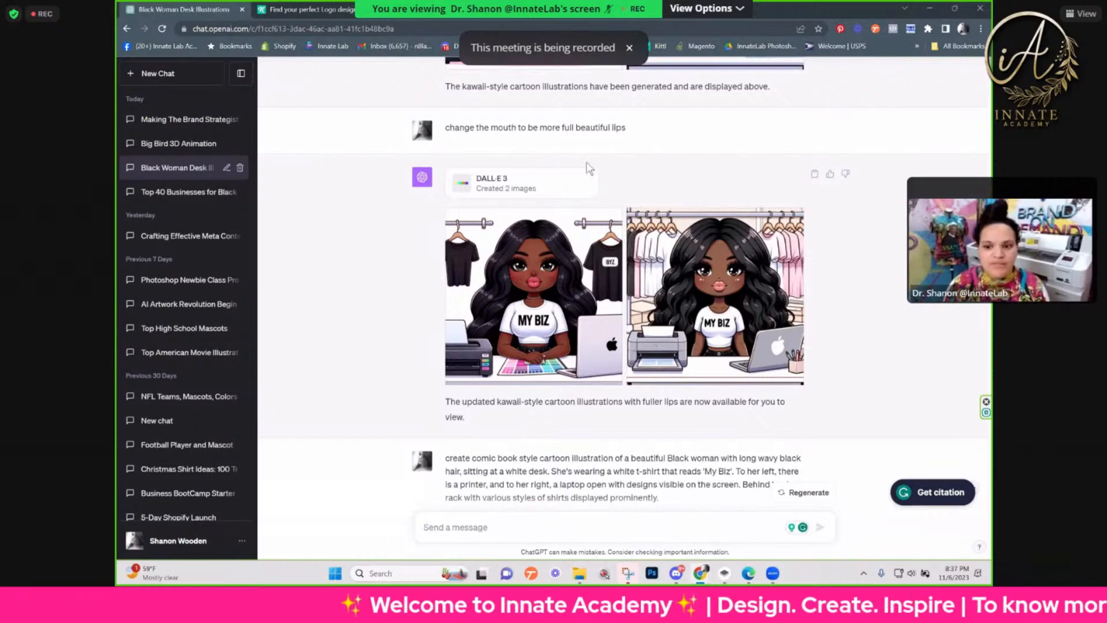
Step: View both comic book style 'My Biz' illustrations enlarged, then return to the chat
scroll(583, 191, "down", 6)
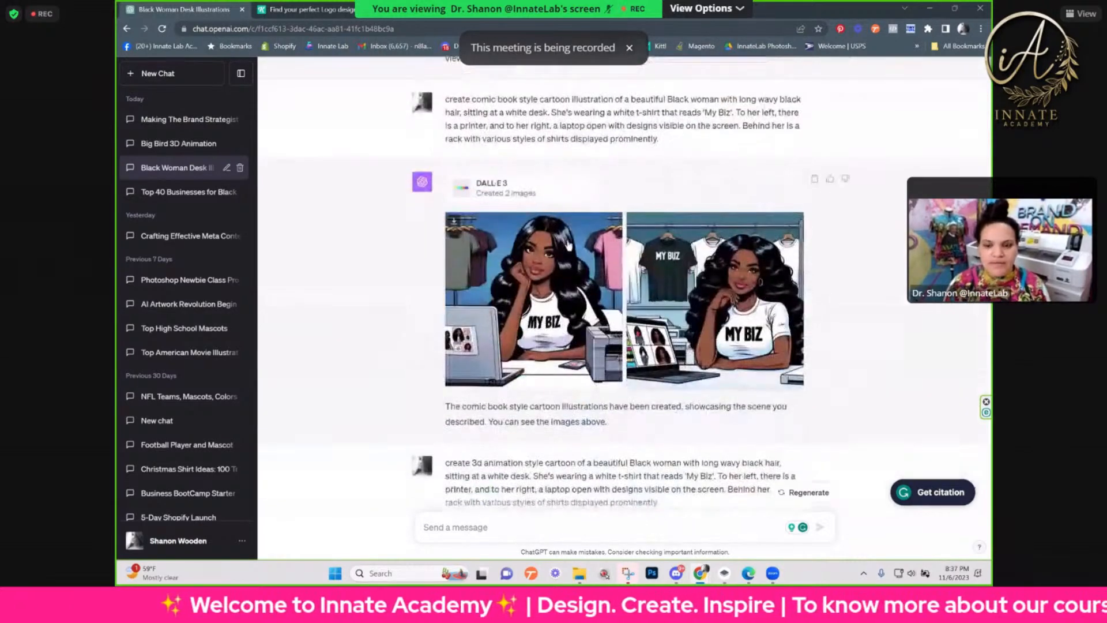
scroll(569, 245, "down", 2)
left_click(584, 202)
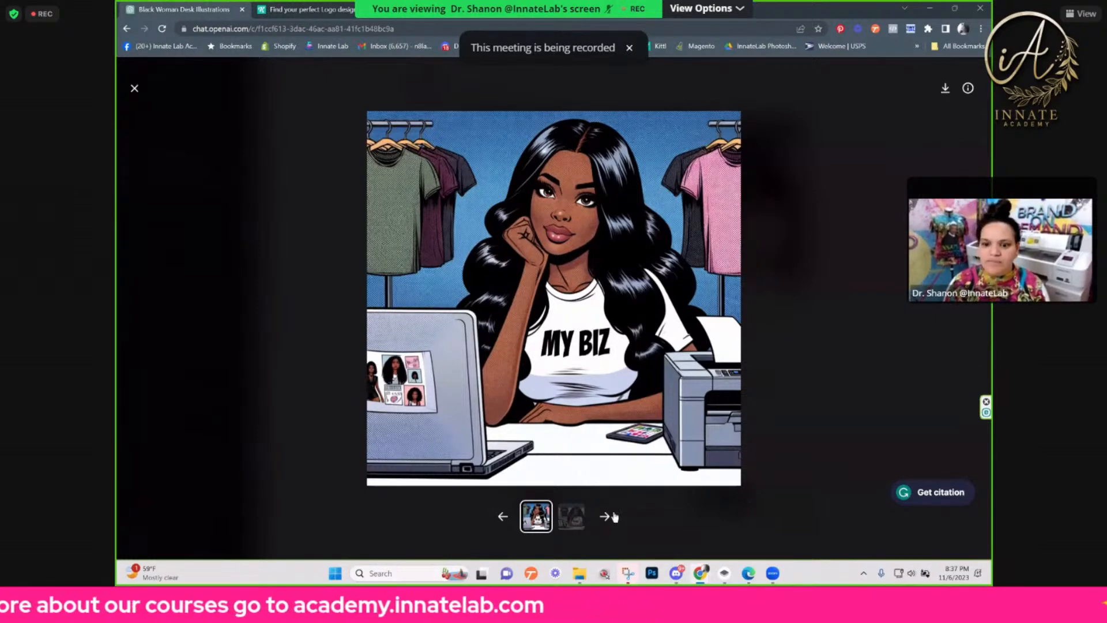
left_click(573, 521)
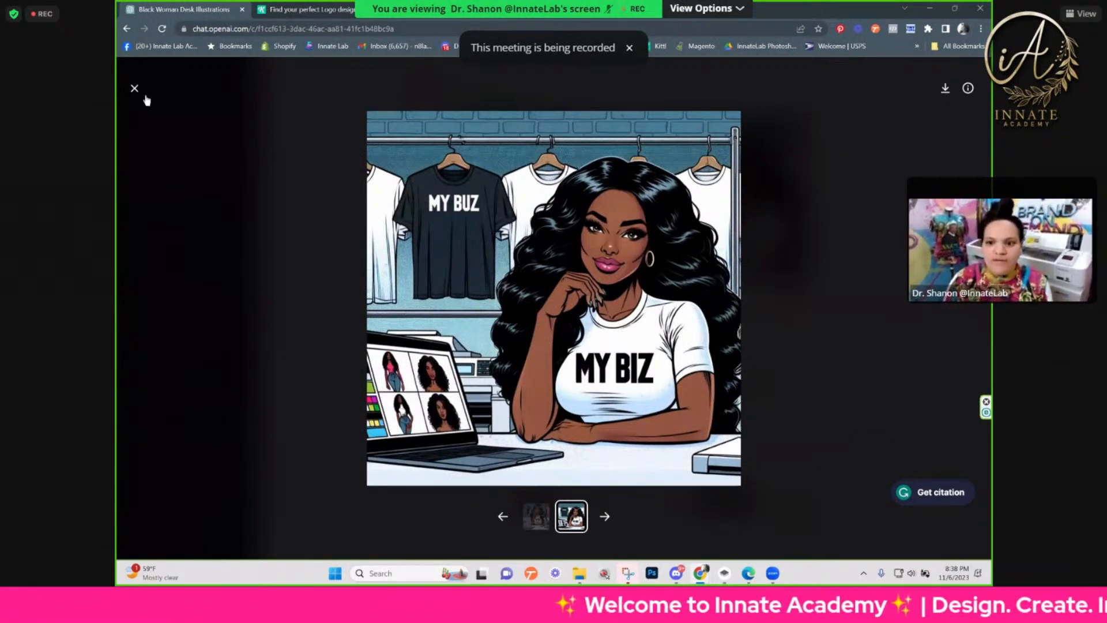
left_click(853, 300)
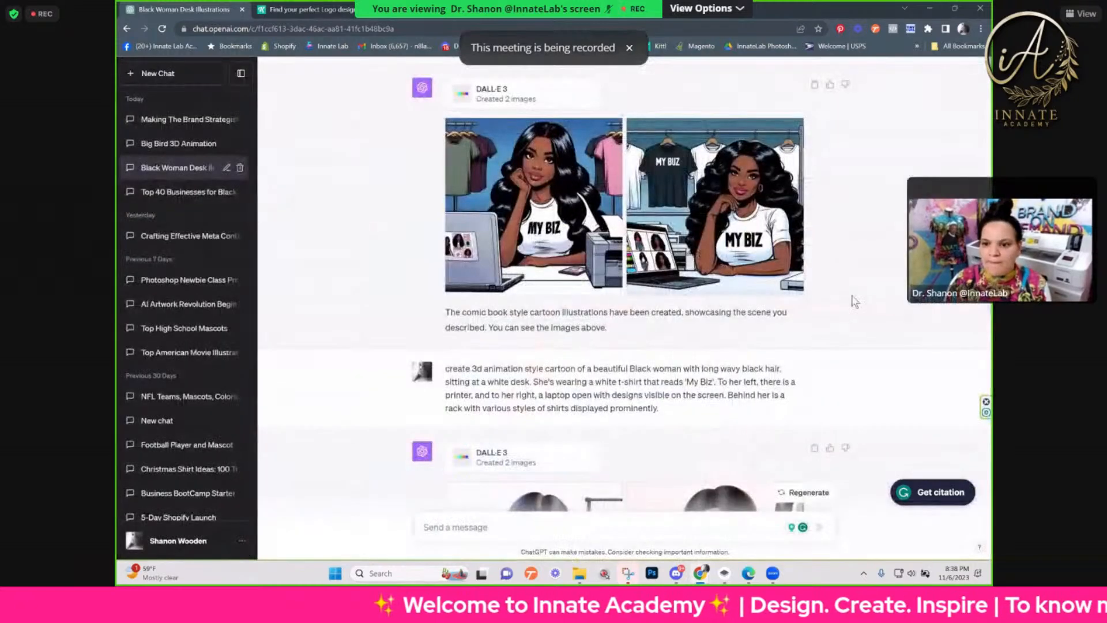
Step: View the first 3D animation style image enlarged, then continue to the Pixar style prompt and its results
scroll(853, 301, "down", 5)
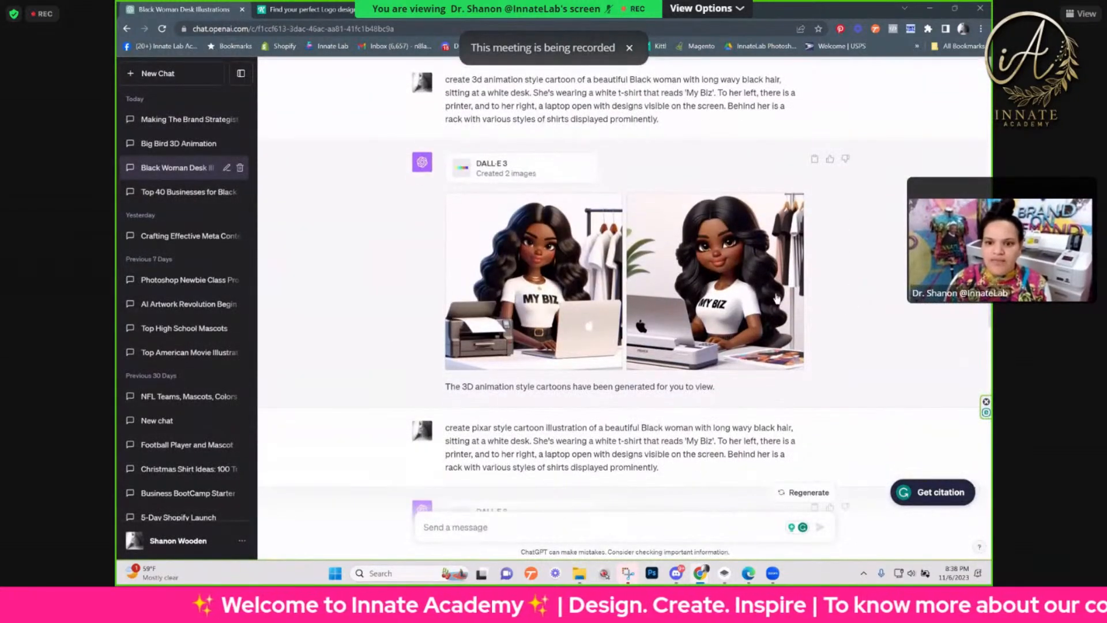
left_click(561, 327)
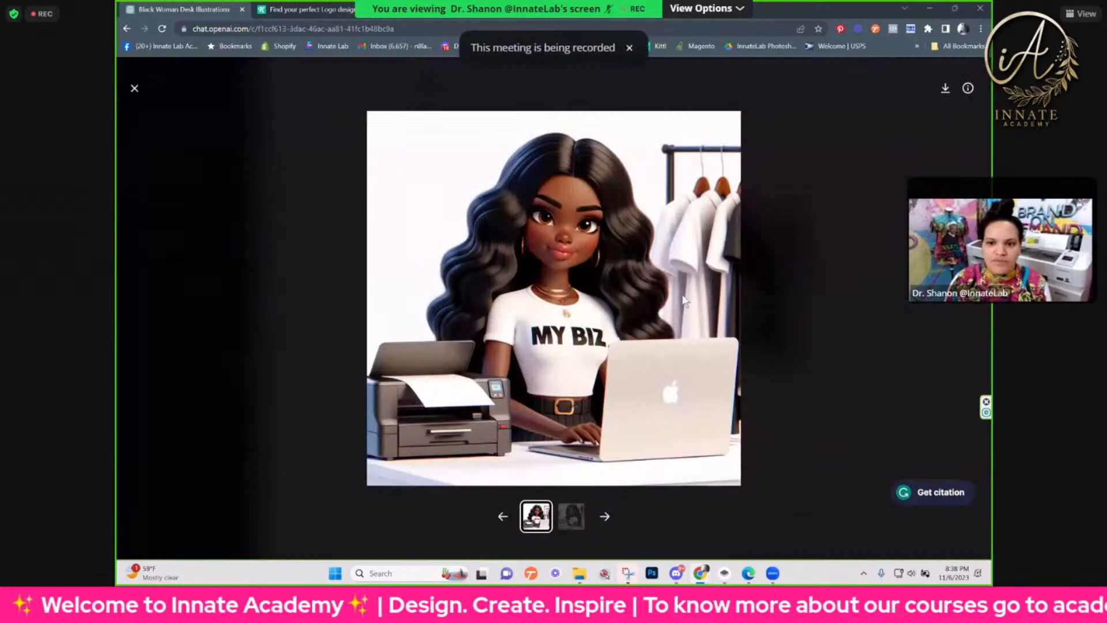
left_click(135, 90)
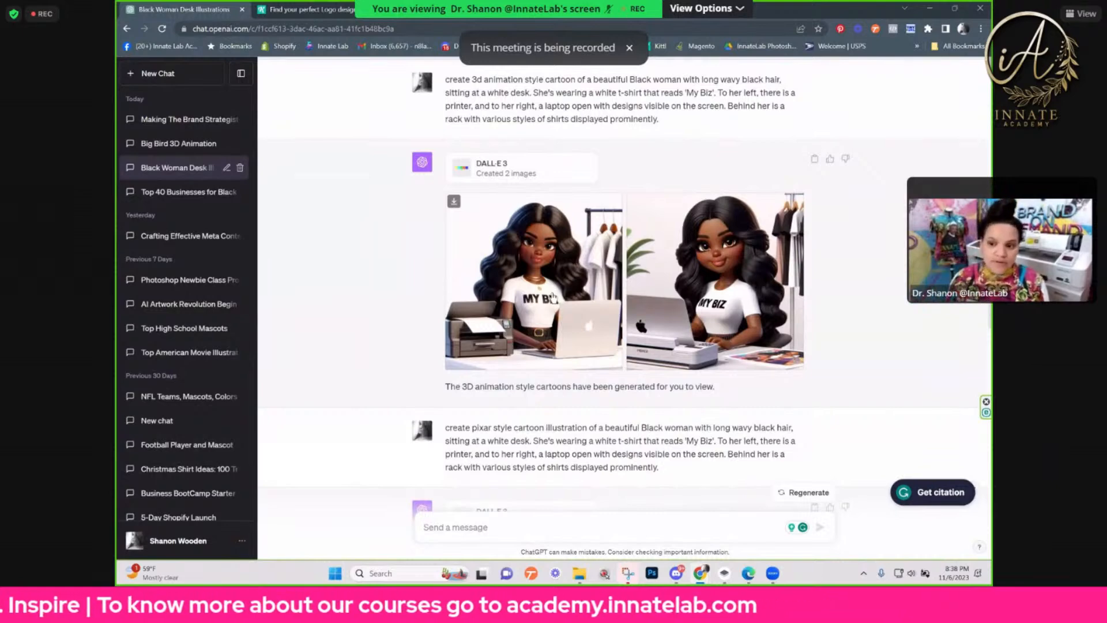
scroll(552, 297, "down", 5)
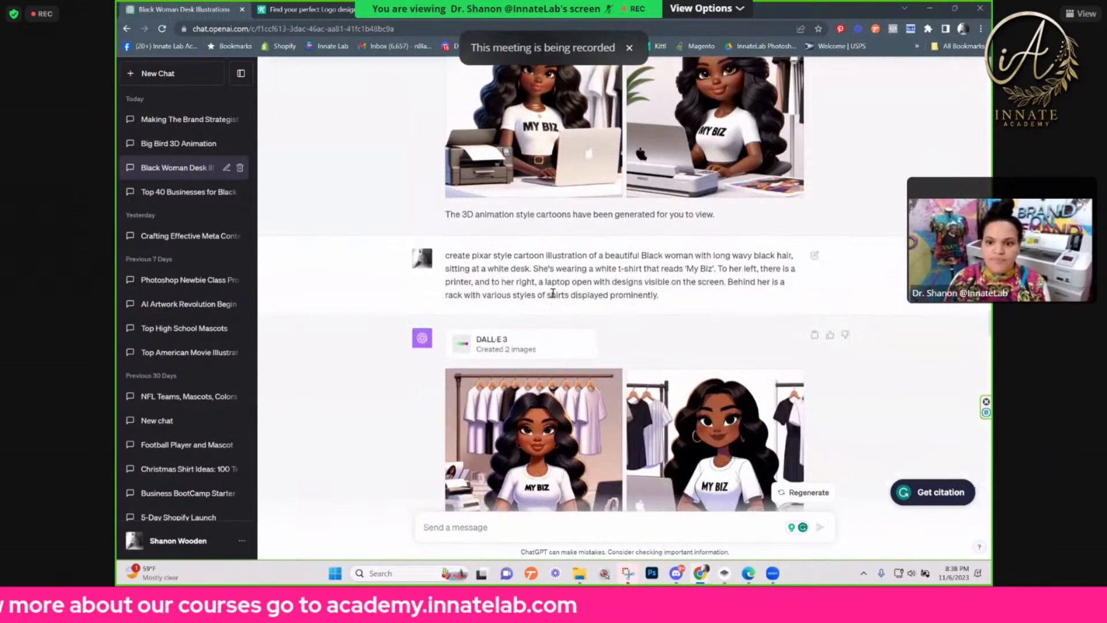
Step: View the first Pixar style 'My Biz' illustration enlarged, then return to the chat
scroll(551, 299, "down", 2)
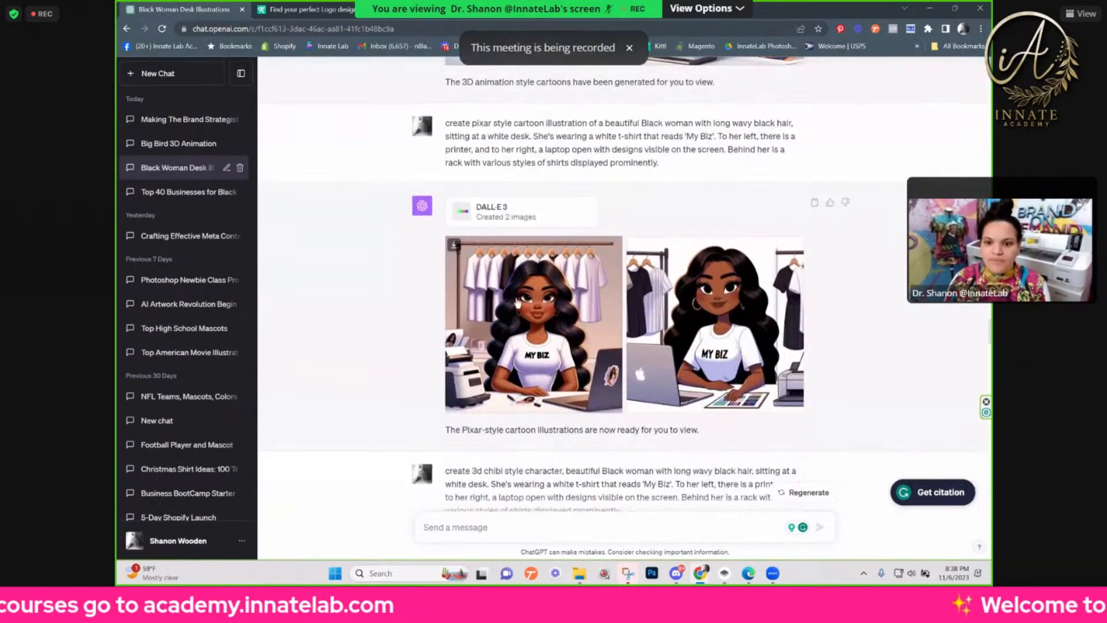
left_click(517, 257)
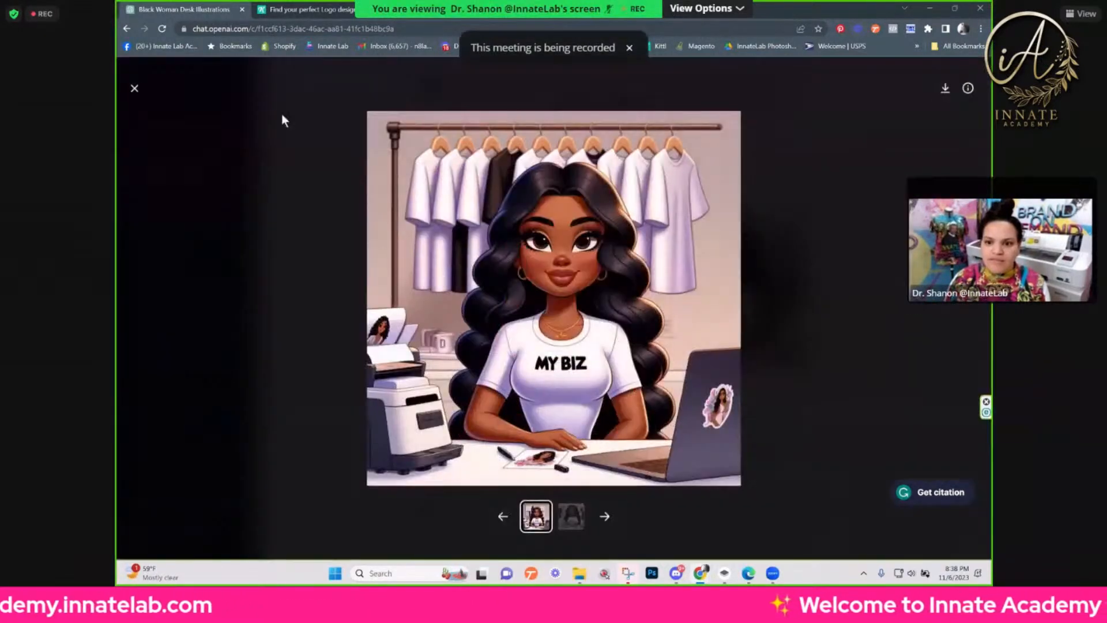
left_click(139, 97)
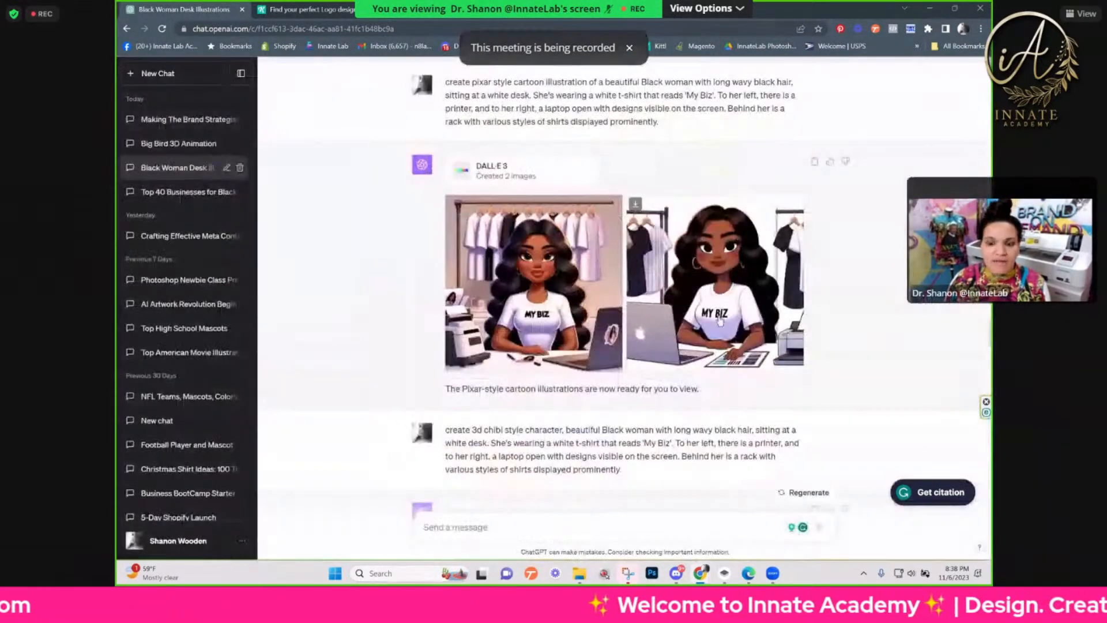
Step: Continue to the 3D chibi style result and highlight the server load message below its image
scroll(726, 333, "down", 4)
scroll(726, 333, "down", 5)
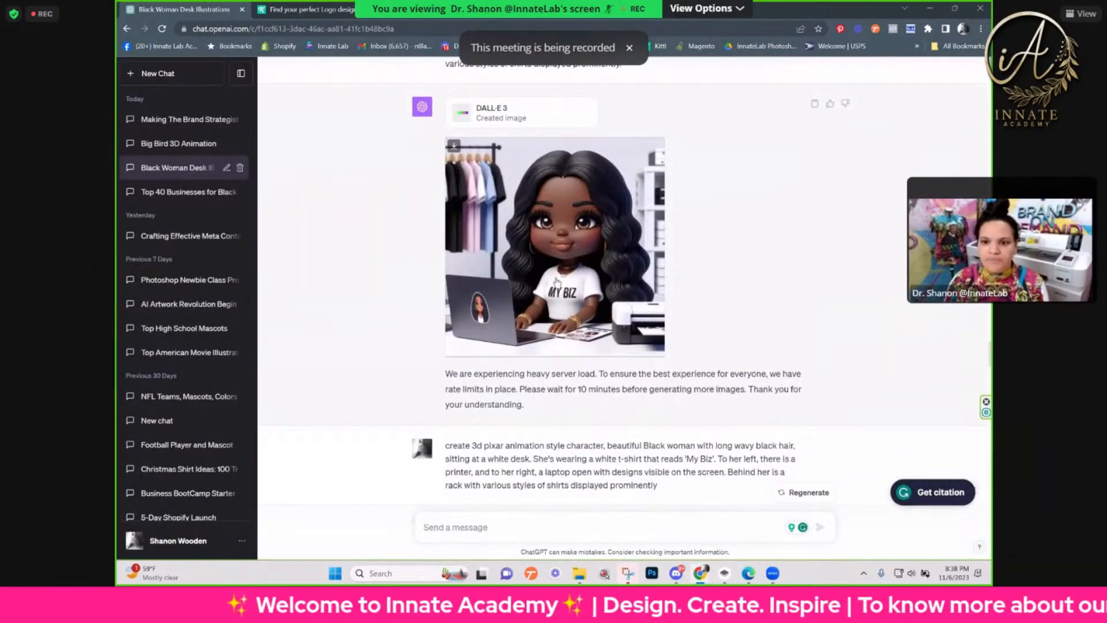
triple_click(464, 399)
left_click_drag(464, 399, 448, 383)
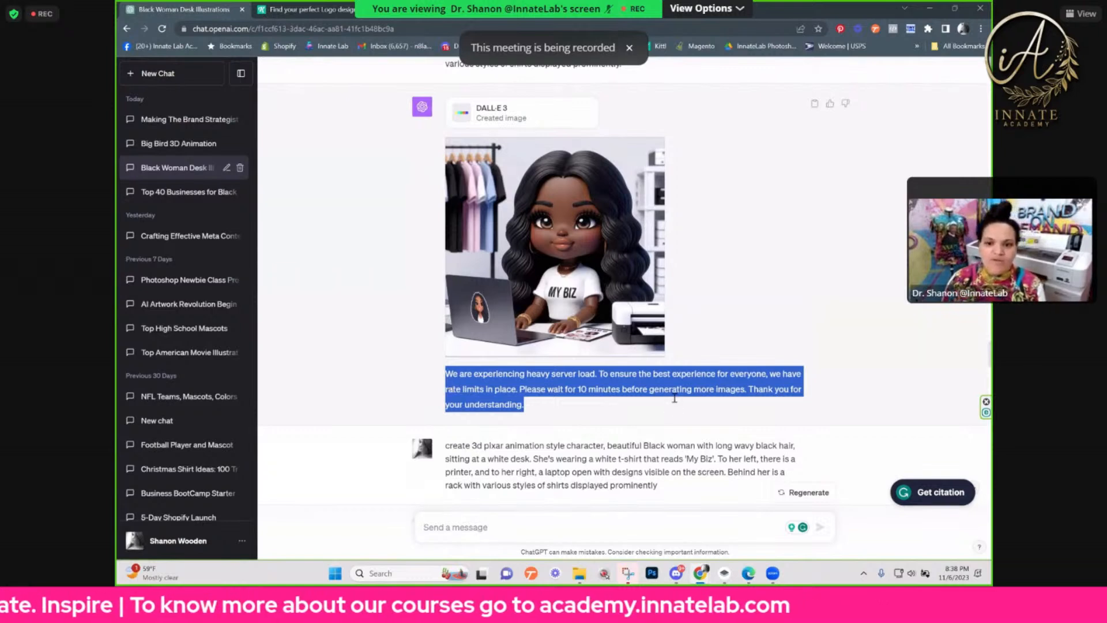
left_click(610, 375)
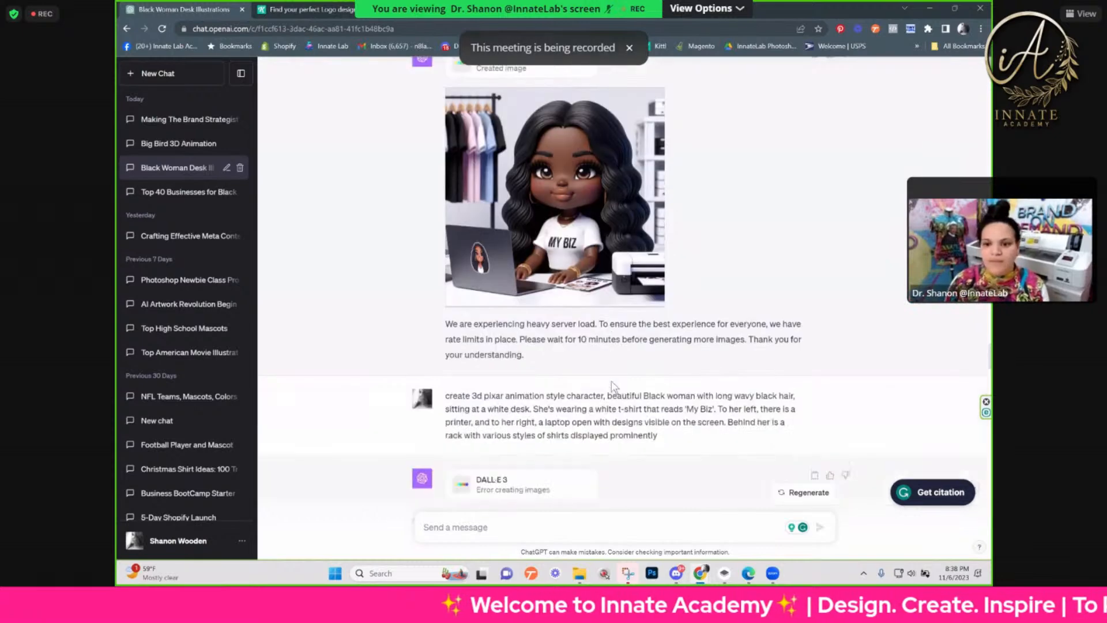
left_click_drag(559, 254, 446, 203)
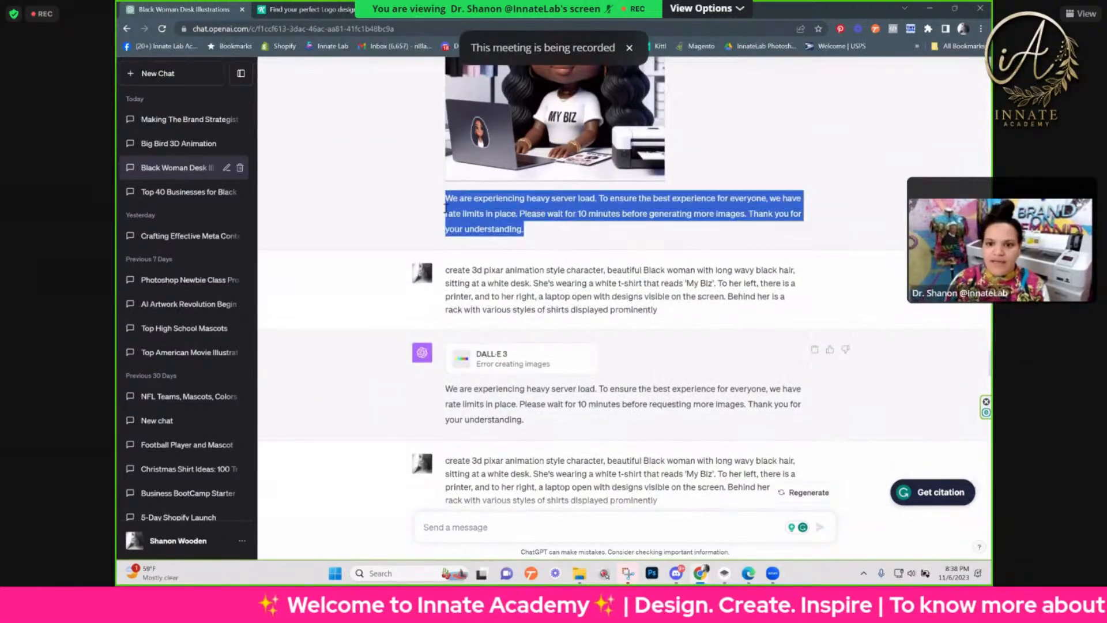
Step: Review the 3D Pixar animation, 3D animation Bratz and cartoon drawing Bratz prompts with their results
scroll(594, 263, "down", 1)
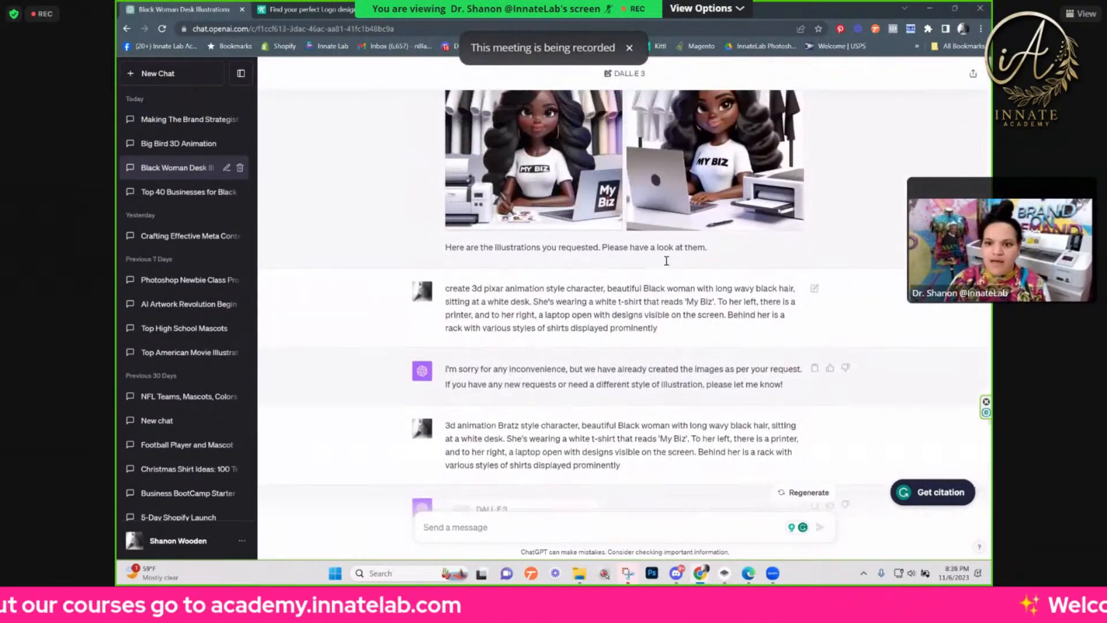
scroll(674, 225, "down", 7)
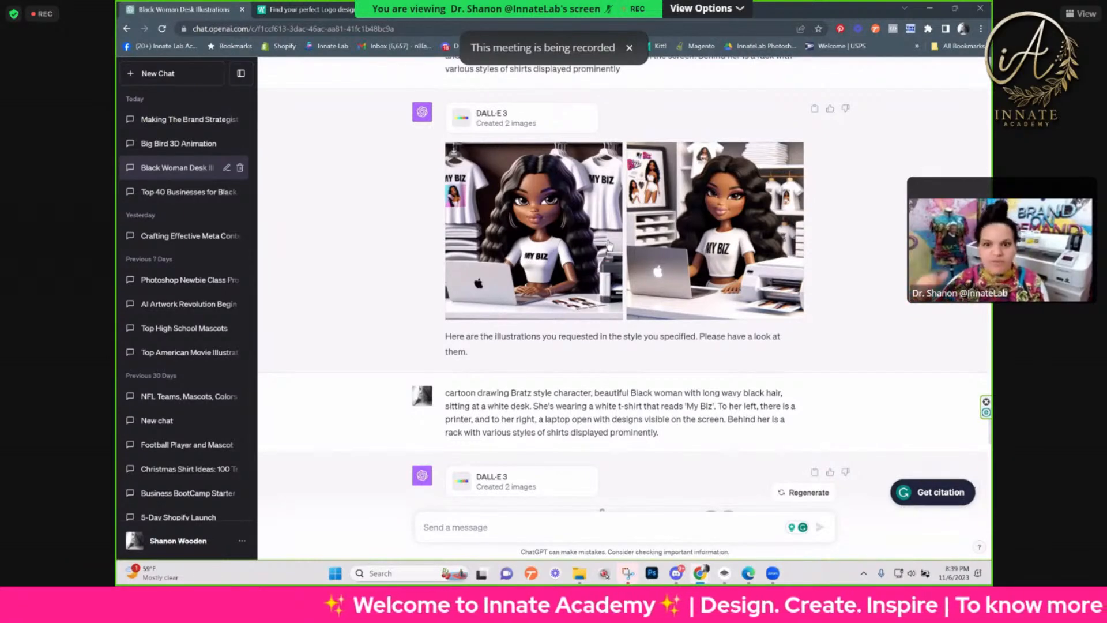
scroll(620, 294, "down", 4)
scroll(620, 300, "down", 7)
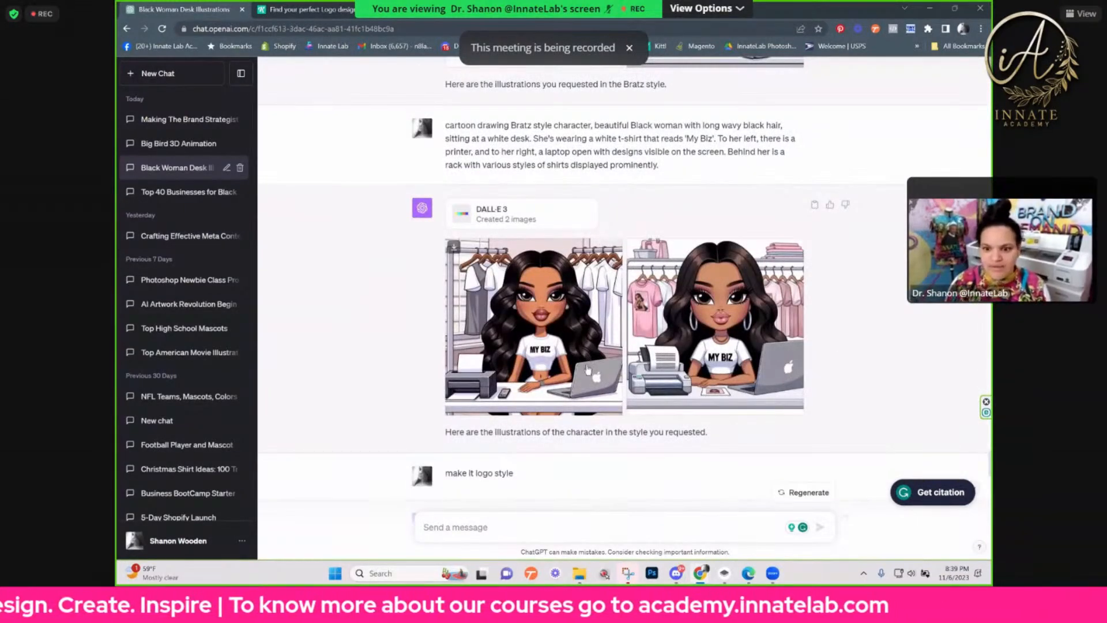
Step: Highlight the reply under the 'make it logo style' images and compare them with the cartoon drawing Bratz versions
scroll(588, 361, "down", 5)
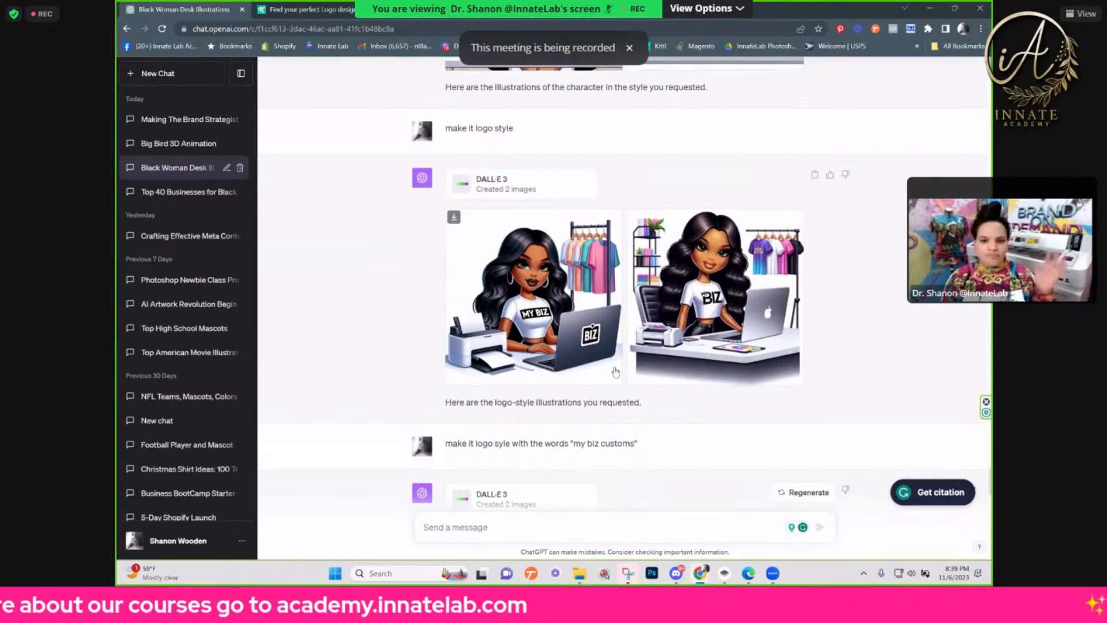
triple_click(637, 403)
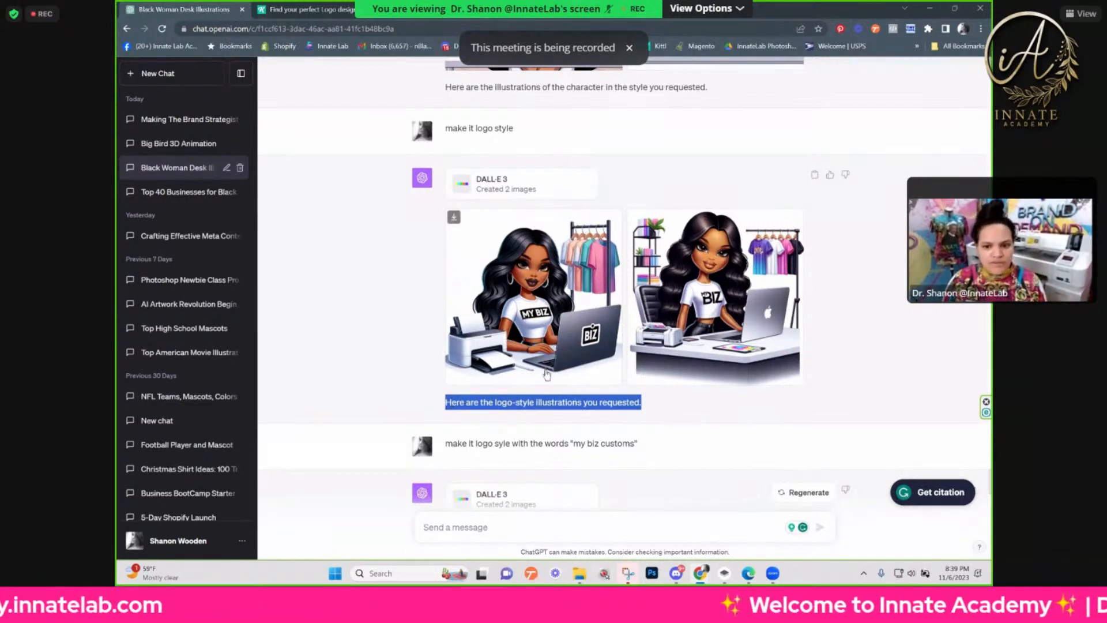
scroll(541, 399, "up", 1)
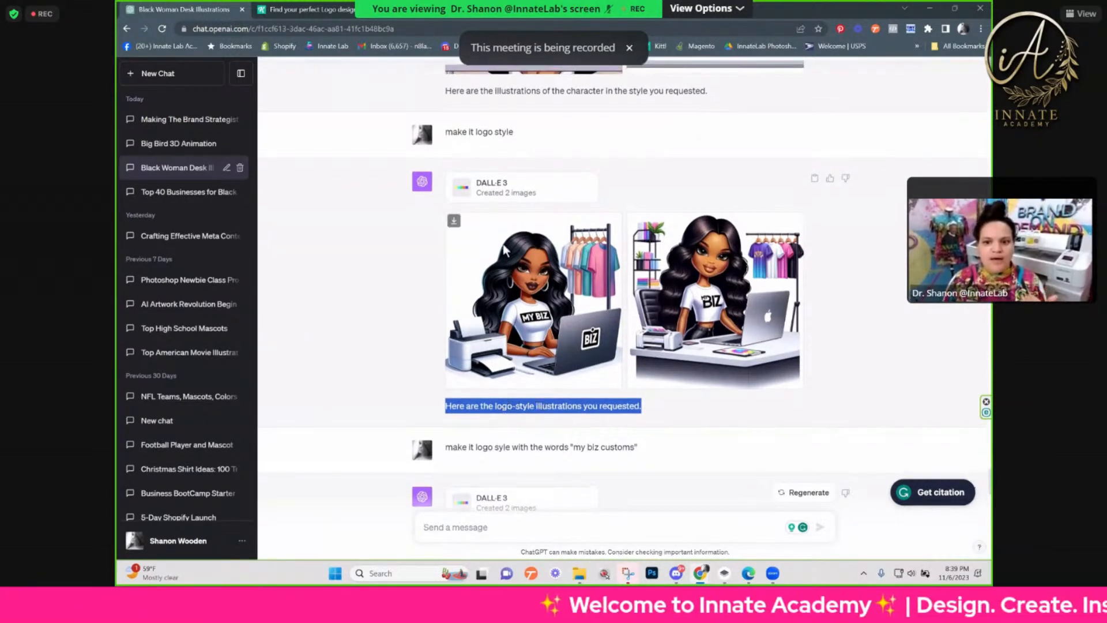
scroll(525, 168, "up", 2)
scroll(527, 173, "up", 4)
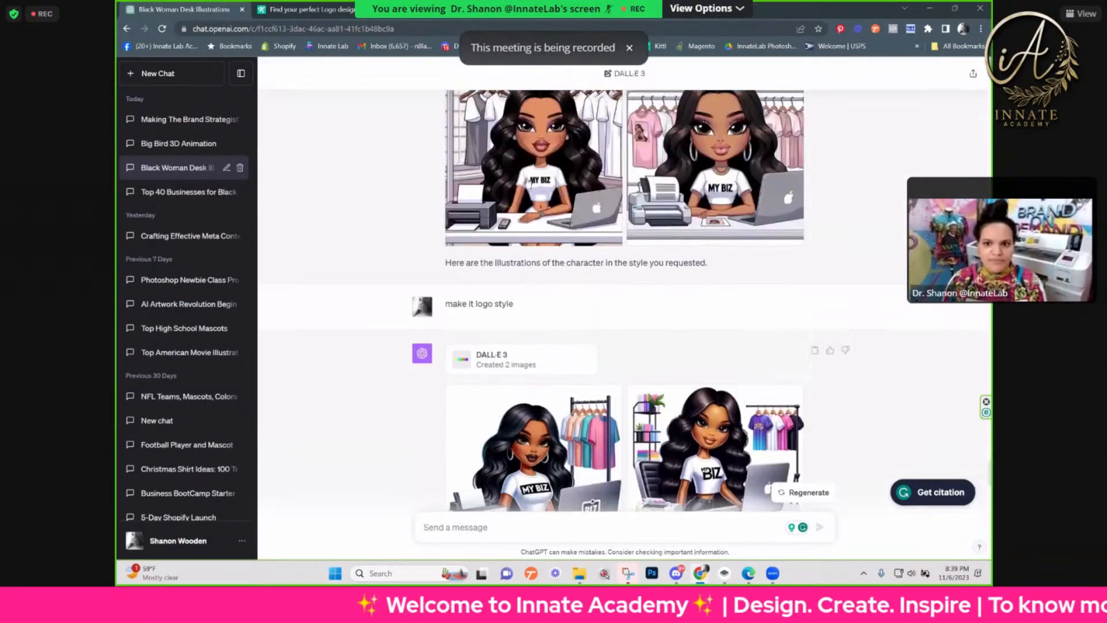
Step: Examine the logo variations with the words 'my biz customs', the circle frame and the vector grunge circular frame
scroll(515, 397, "down", 8)
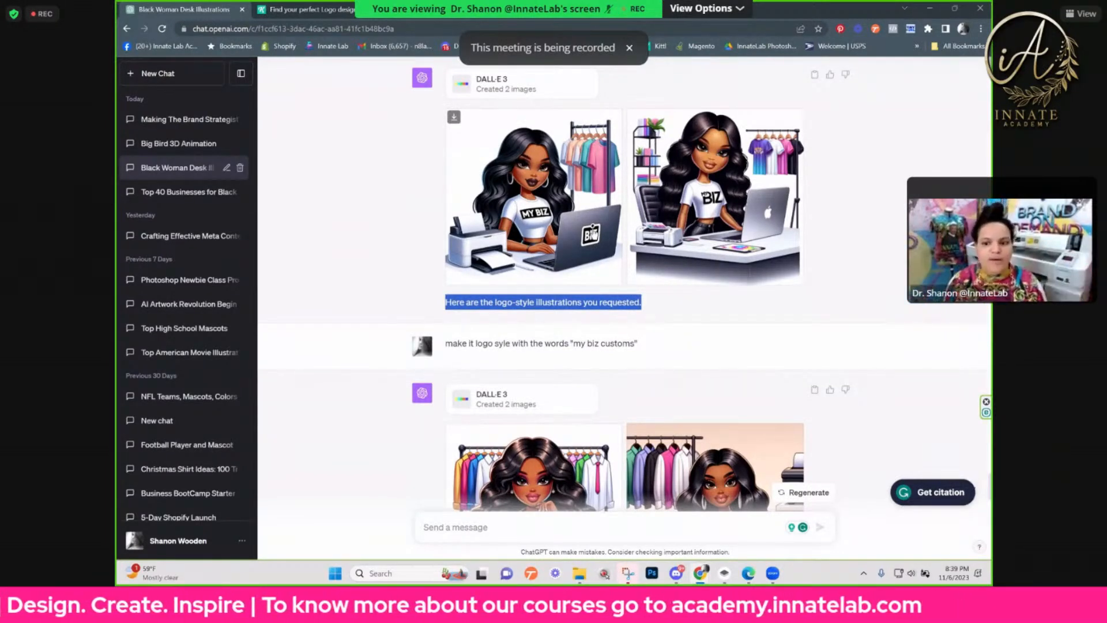
scroll(605, 249, "down", 3)
scroll(606, 249, "down", 4)
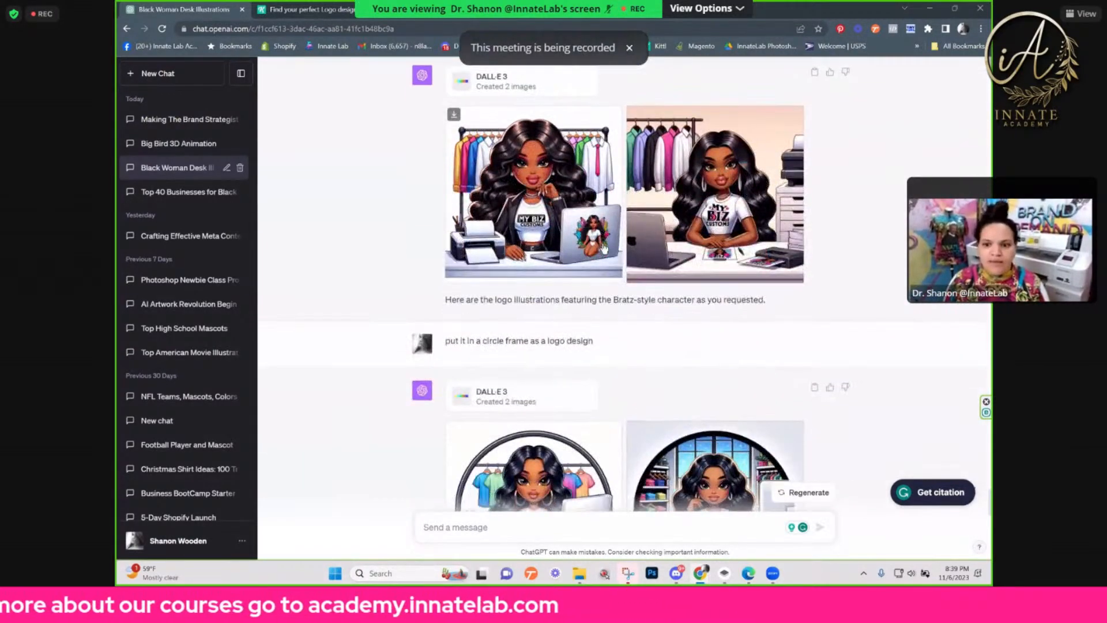
scroll(604, 248, "down", 5)
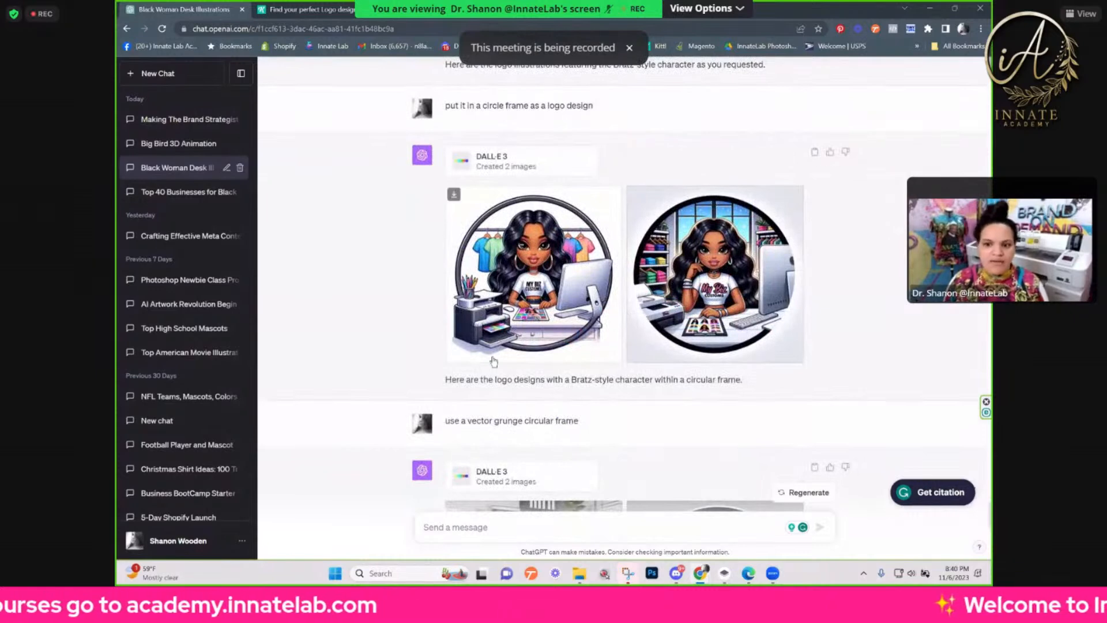
scroll(499, 266, "down", 4)
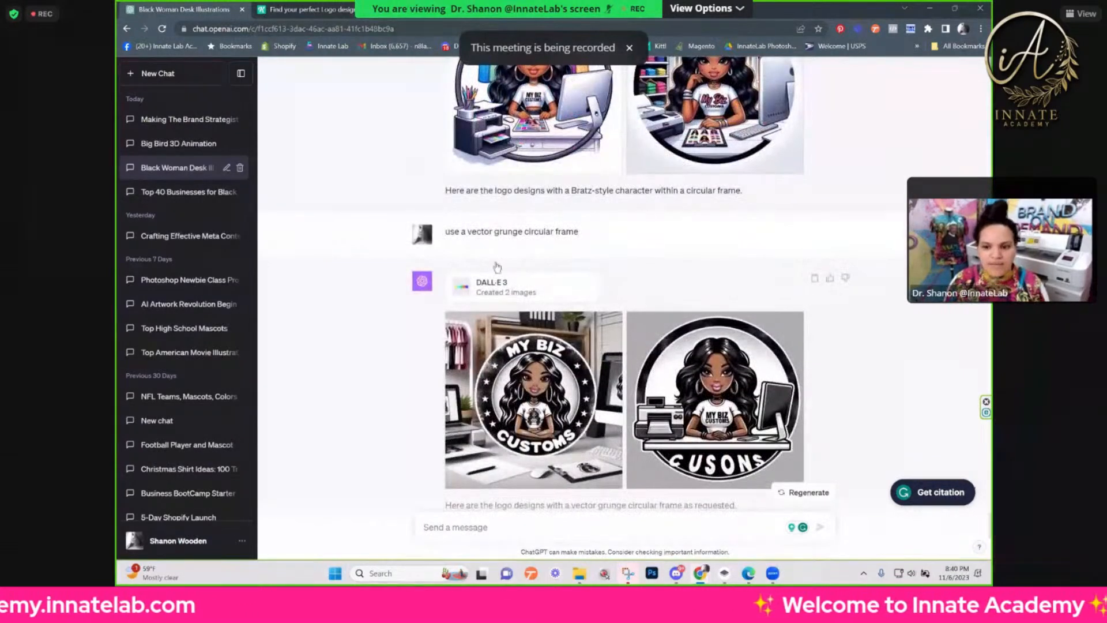
scroll(497, 266, "down", 3)
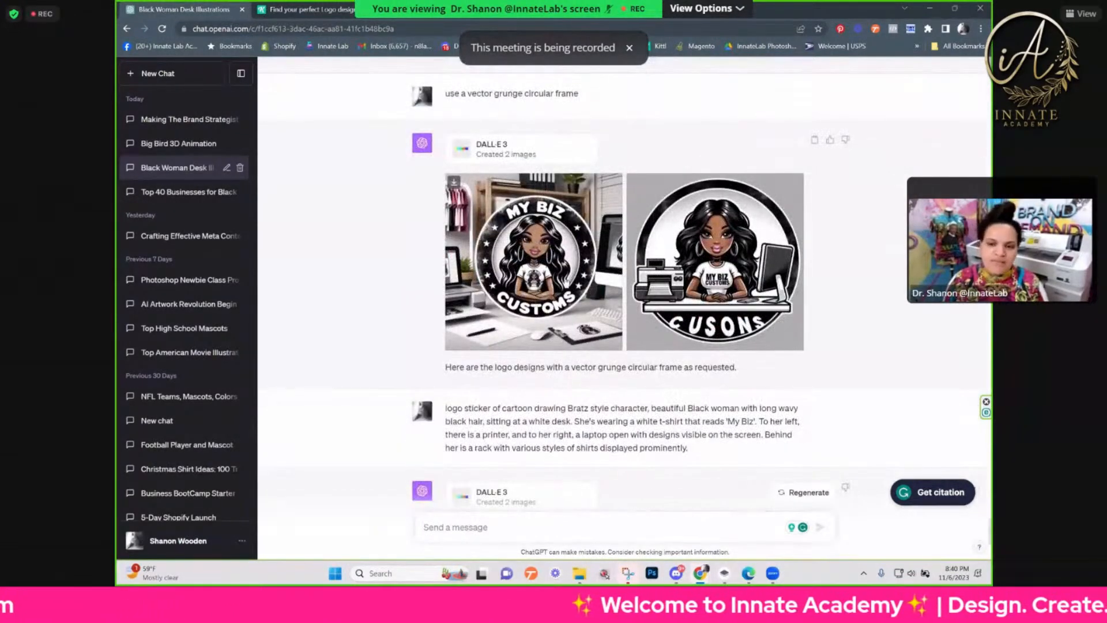
scroll(591, 289, "down", 3)
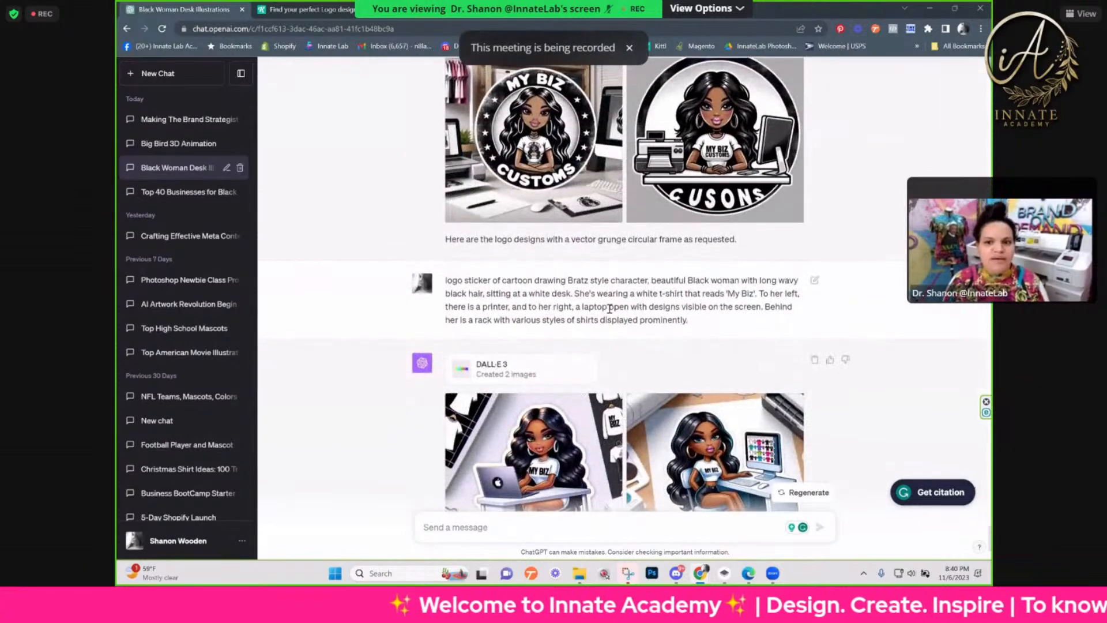
Step: Compare the vector grunge circular logos with the logo sticker prompt and its two Bratz style results
scroll(609, 309, "up", 2)
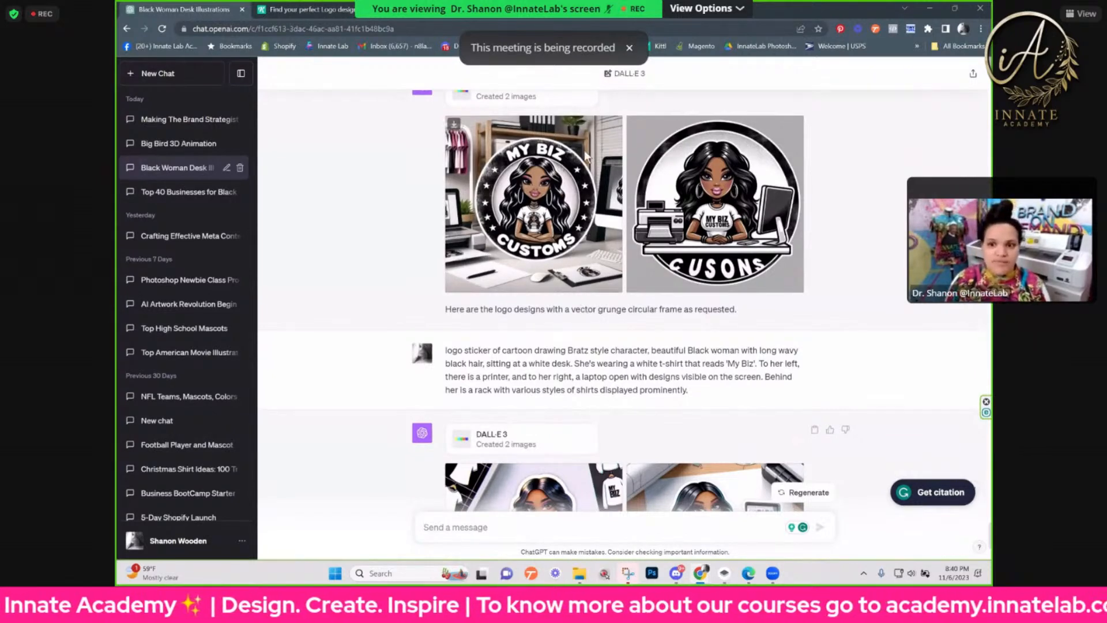
scroll(535, 219, "down", 2)
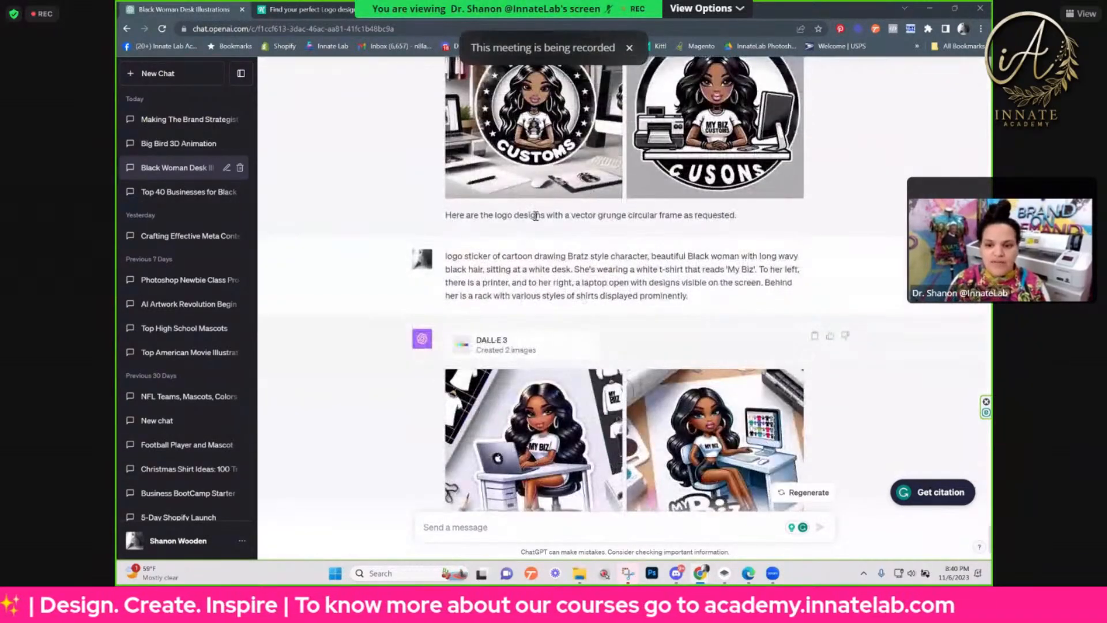
scroll(534, 218, "down", 3)
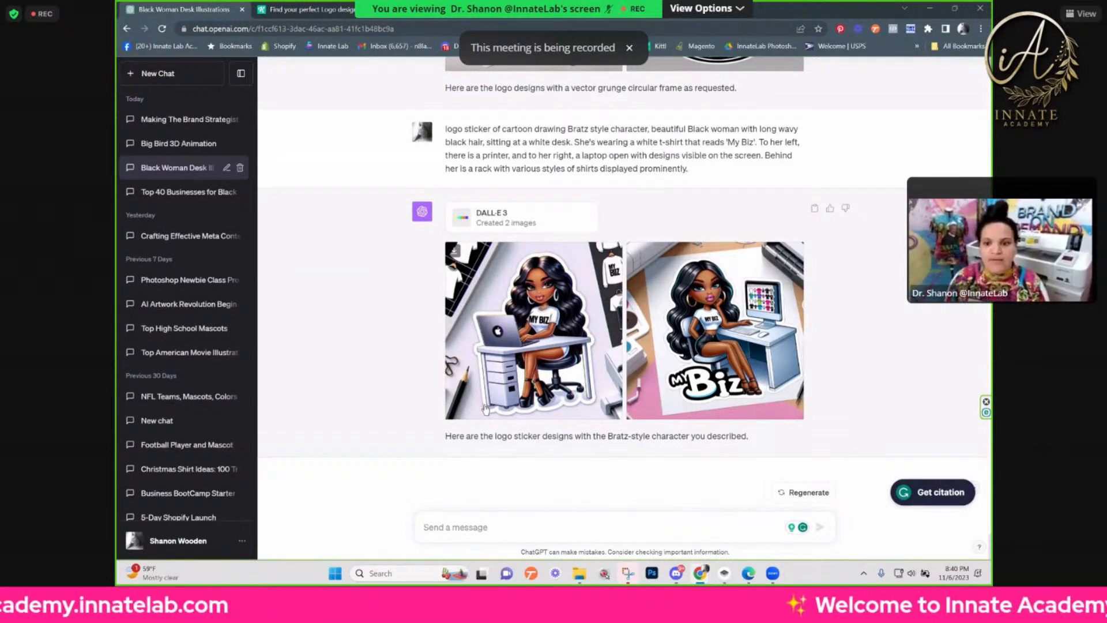
scroll(526, 334, "down", 1)
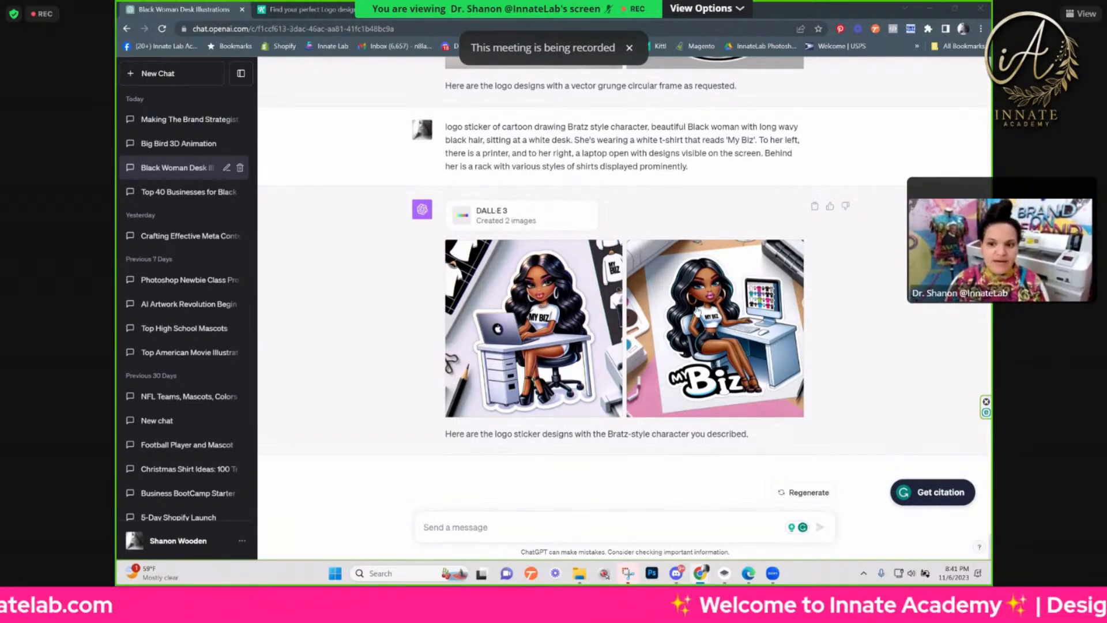
Step: Revisit the logo and cartoon drawing Bratz versions in reverse order, back to the 3D animation Bratz results
scroll(635, 248, "up", 5)
scroll(728, 342, "up", 3)
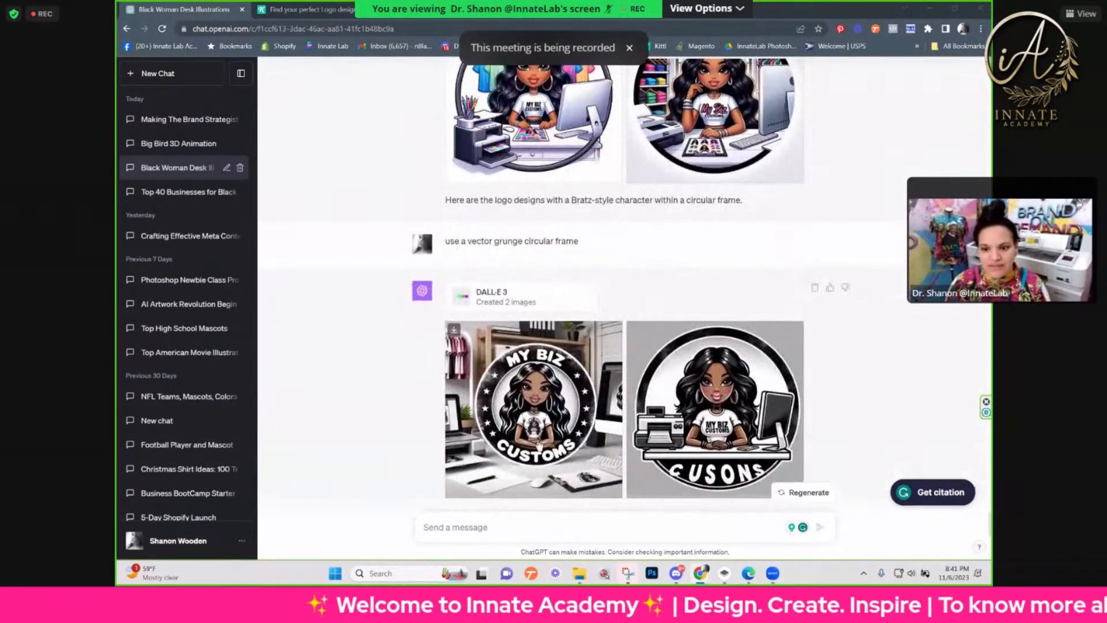
scroll(543, 444, "up", 3)
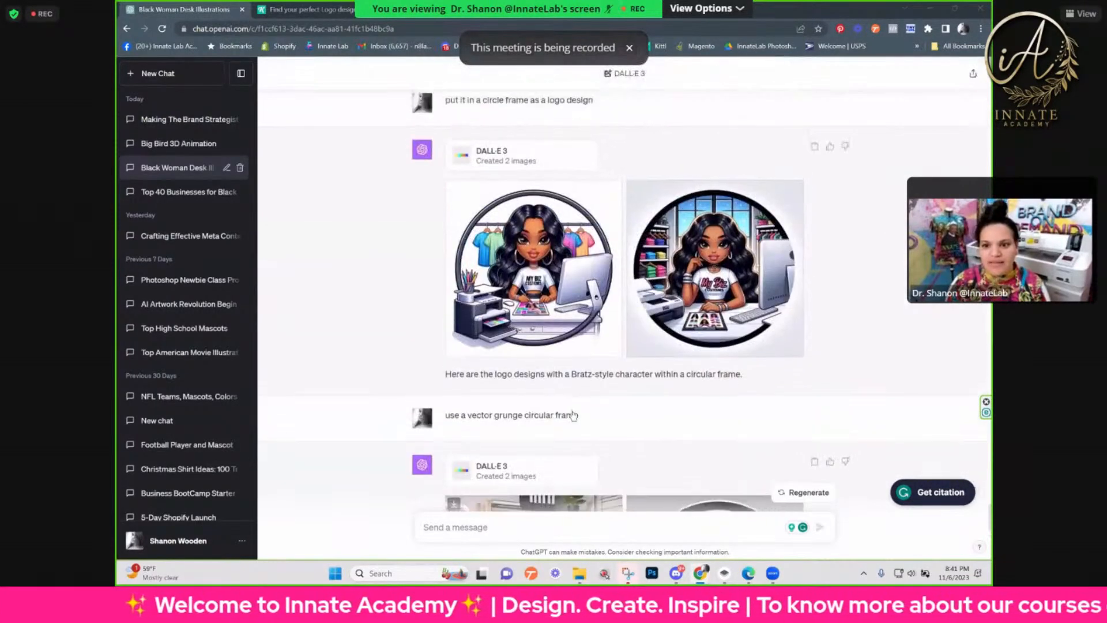
scroll(573, 414, "up", 6)
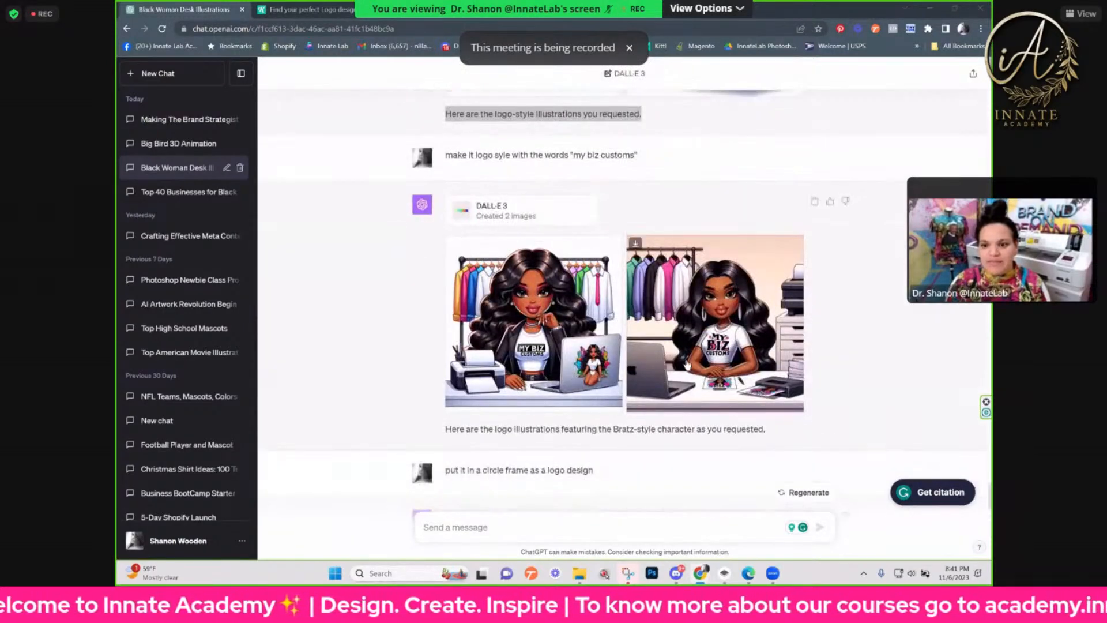
scroll(704, 375, "up", 5)
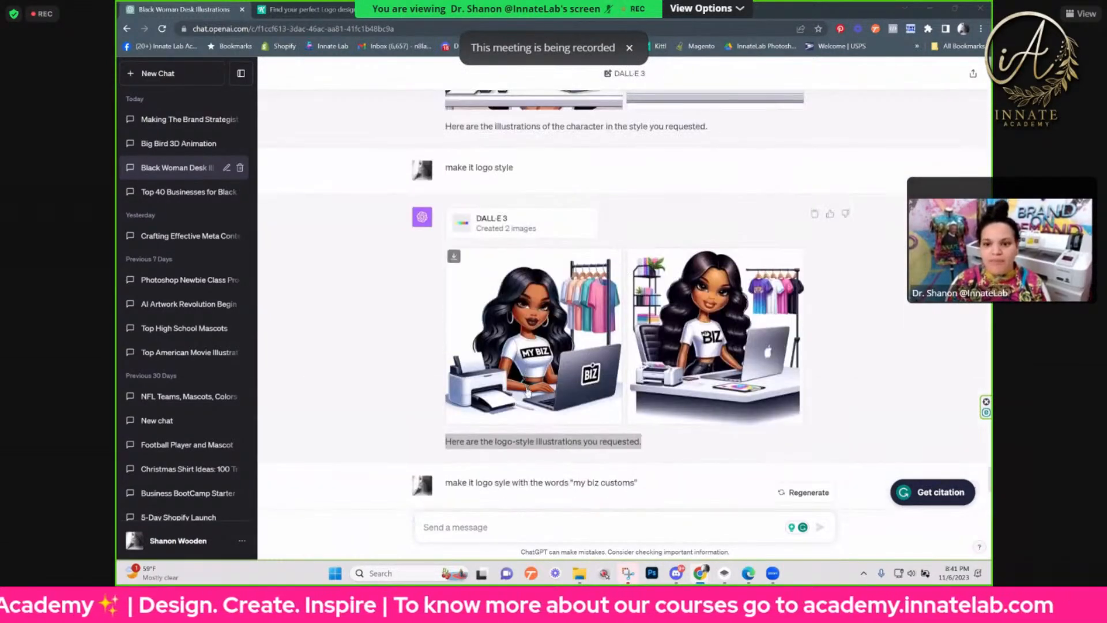
scroll(527, 388, "up", 3)
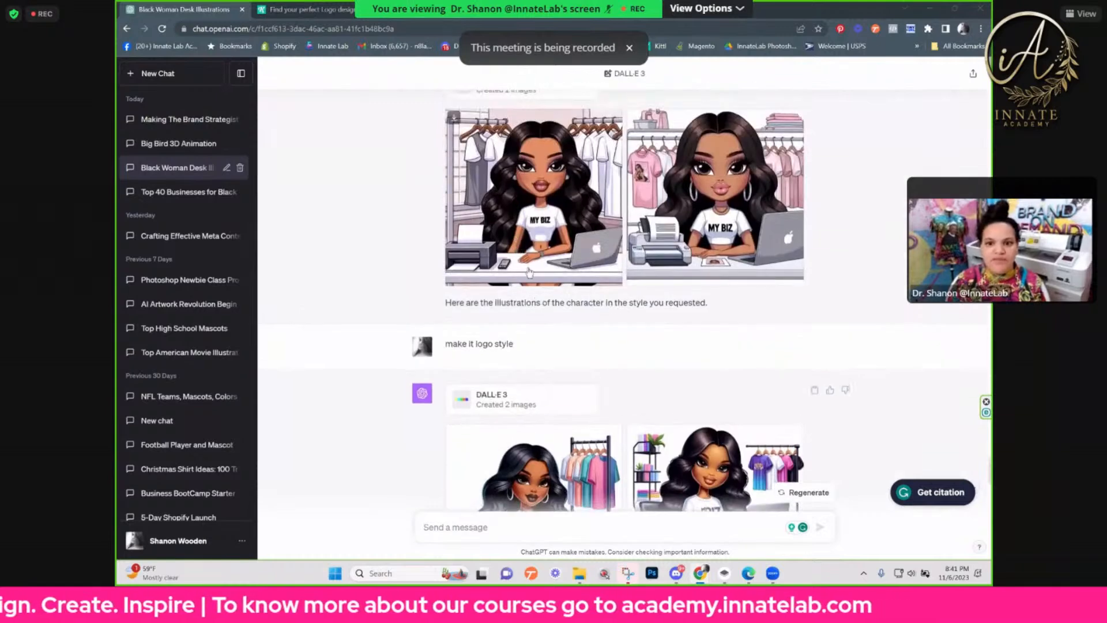
scroll(536, 276, "up", 4)
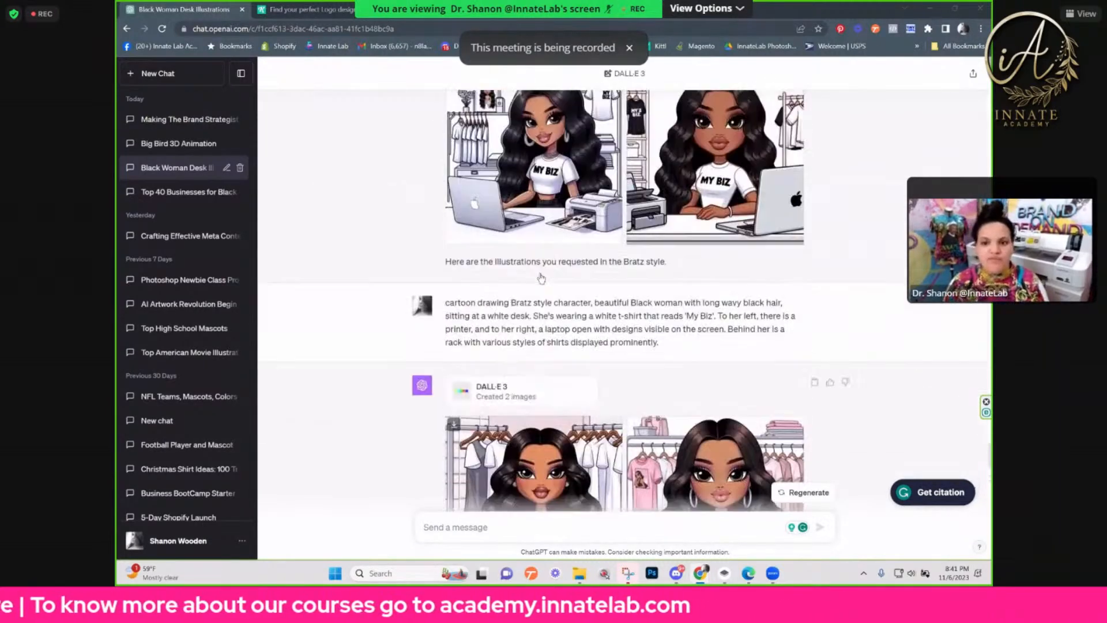
scroll(541, 278, "up", 4)
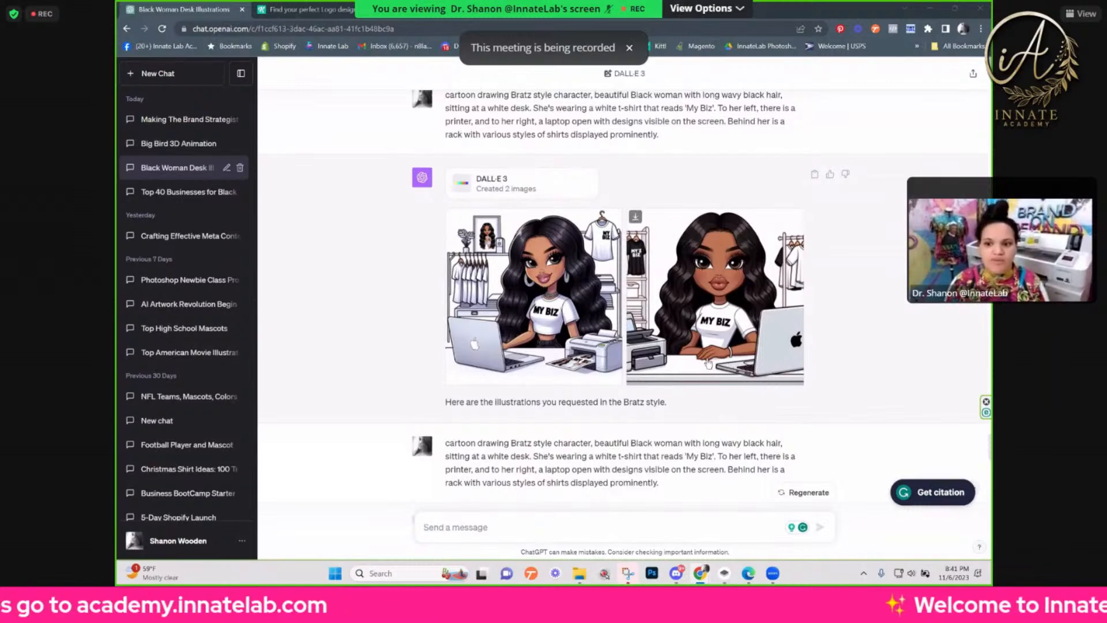
scroll(709, 364, "up", 5)
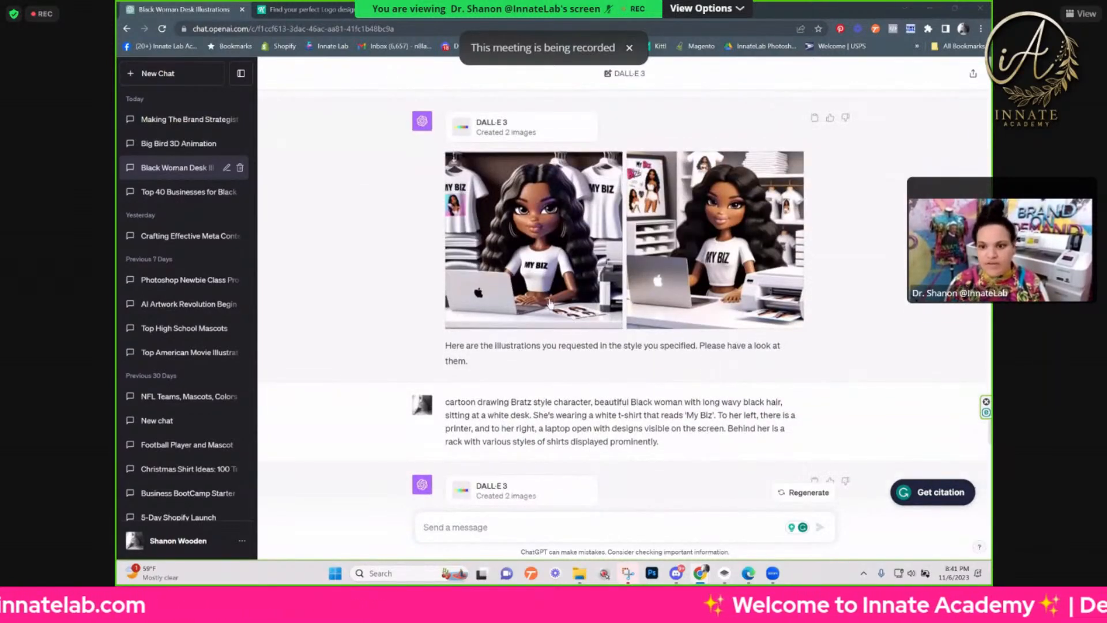
Step: View both 3D animation Bratz style images enlarged, then return to the chat at the prompt that produced them
left_click(534, 307)
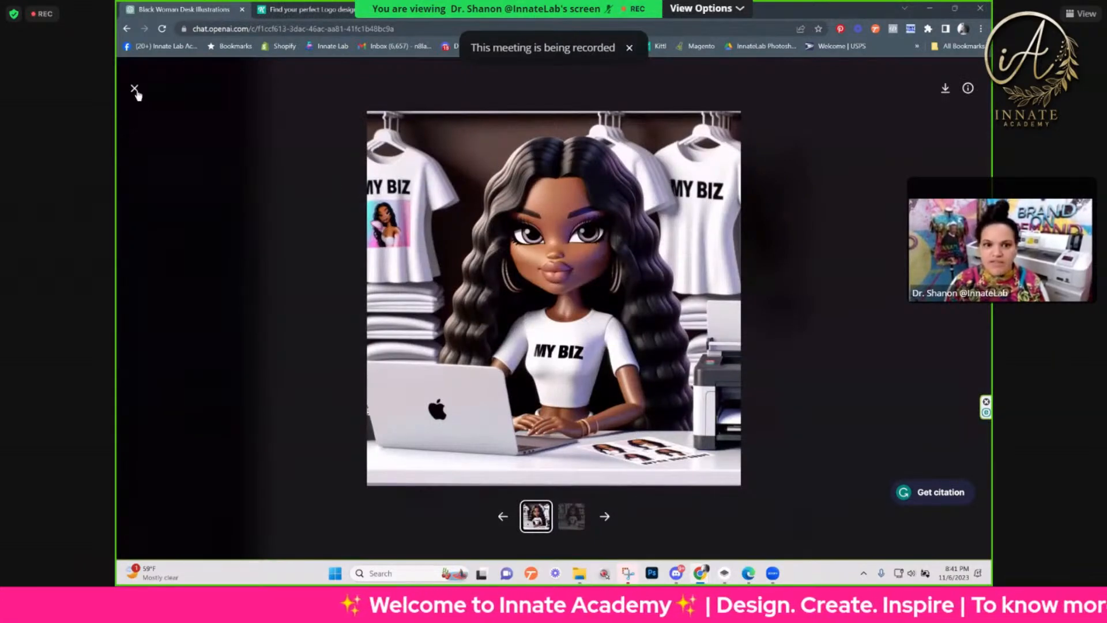
left_click(135, 89)
left_click(741, 305)
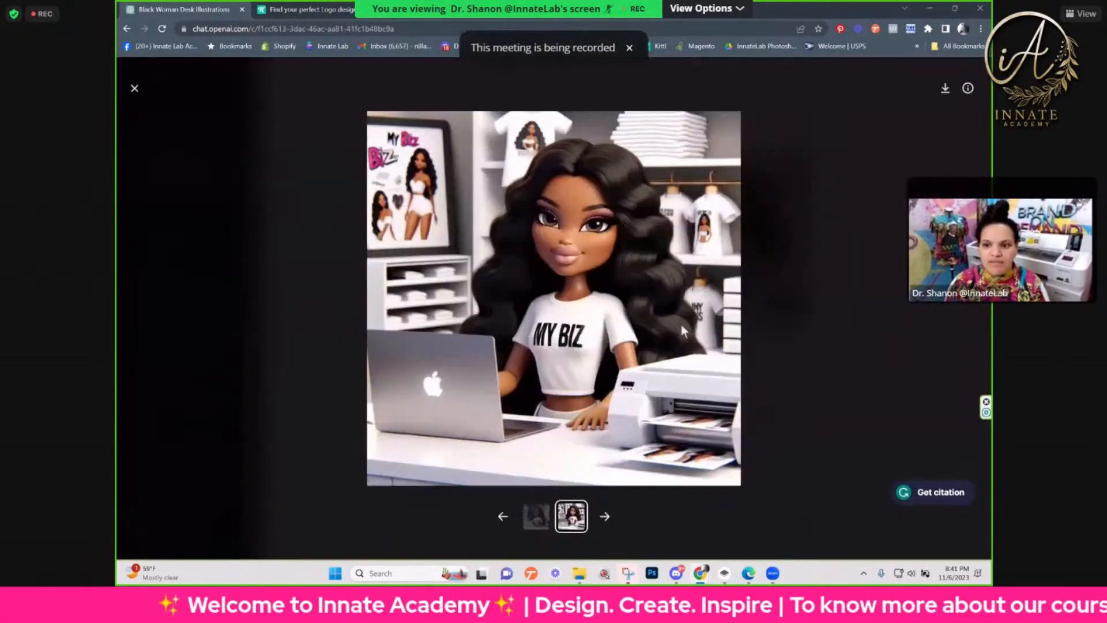
left_click(134, 88)
scroll(687, 343, "up", 5)
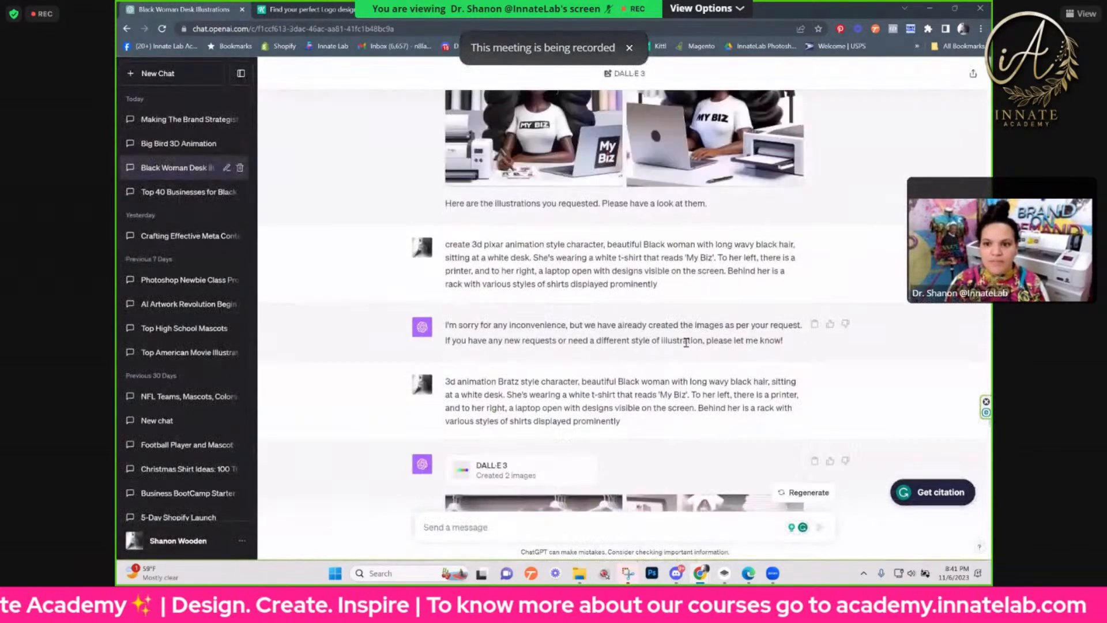
Step: Examine the earlier prompts and style results in reverse order, from Pixar through 3D animation, comic book and watercolor to the fitness illustrations
scroll(686, 342, "up", 4)
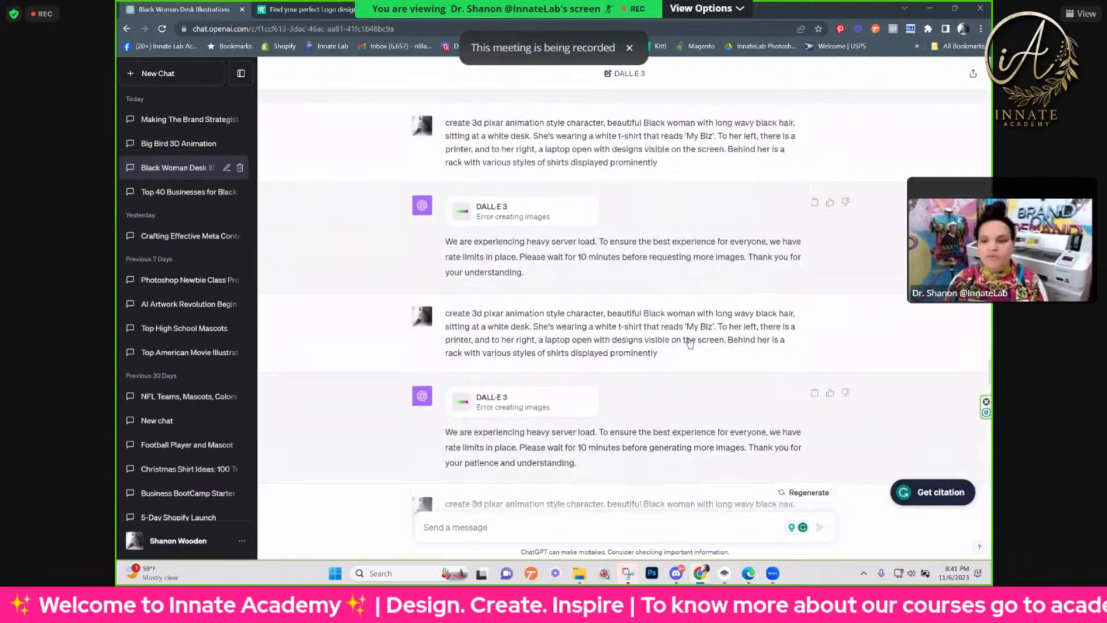
scroll(691, 344, "up", 2)
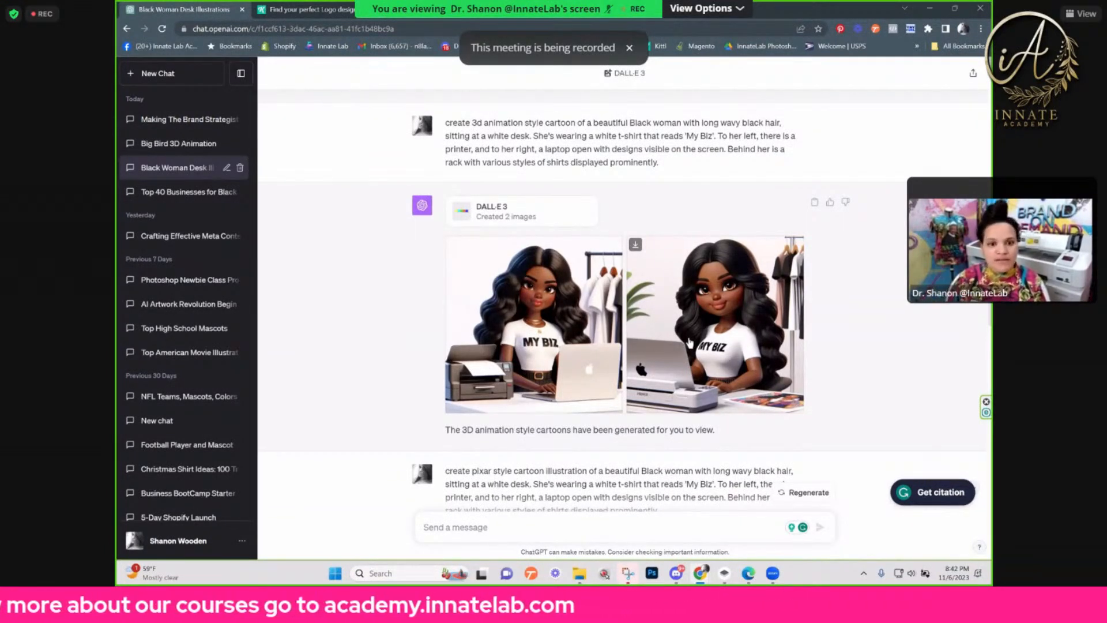
scroll(691, 342, "down", 12)
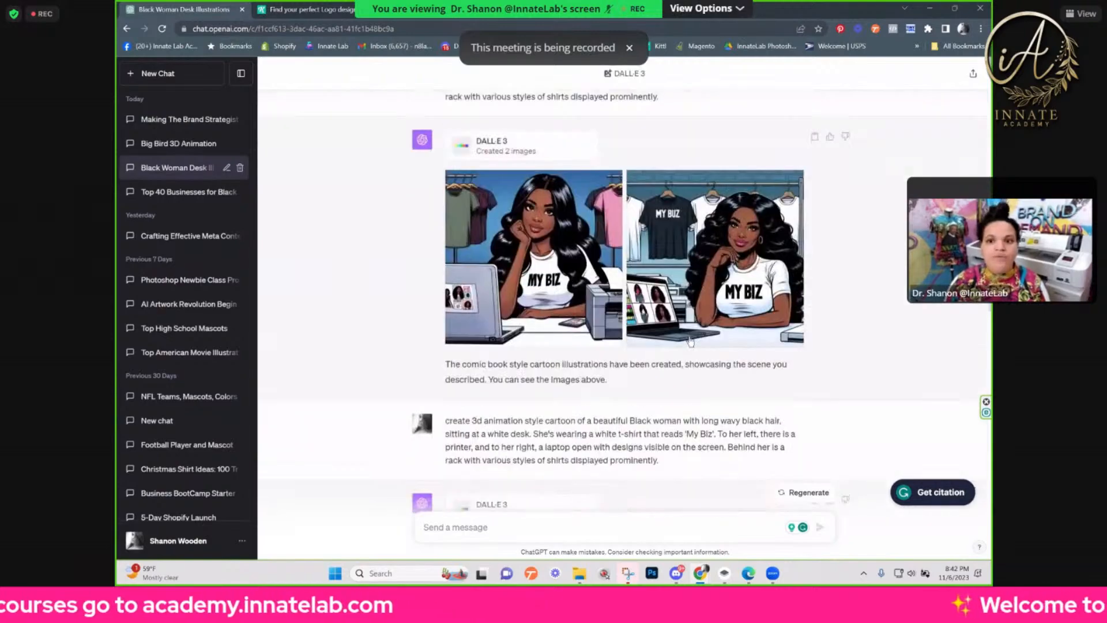
scroll(691, 342, "up", 5)
scroll(691, 342, "up", 15)
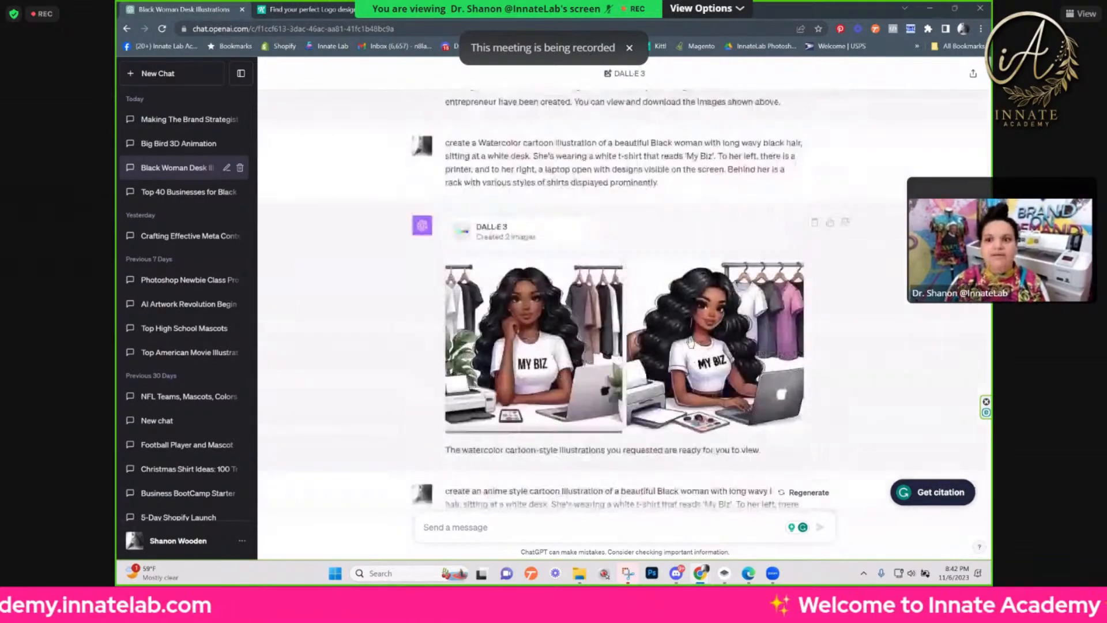
scroll(726, 321, "up", 10)
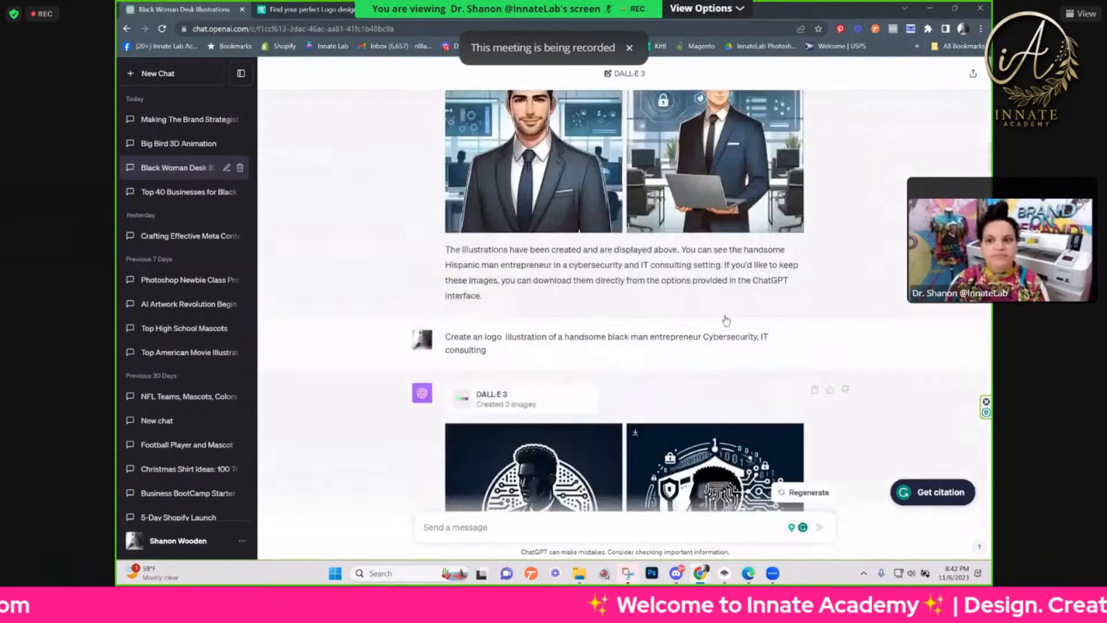
scroll(726, 322, "up", 8)
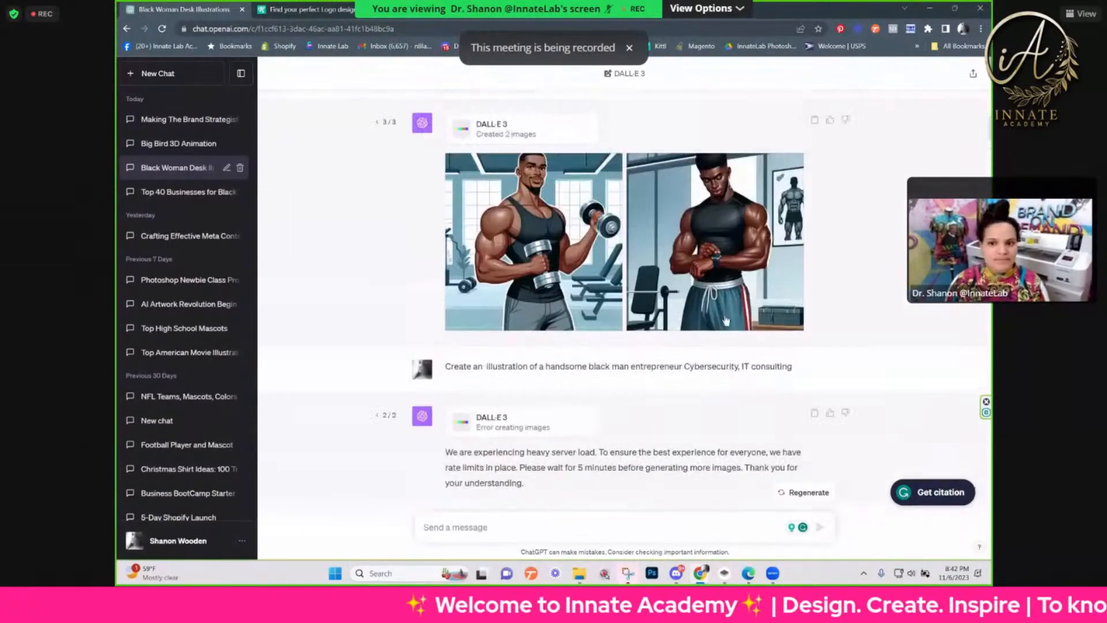
Step: Compare the watercolor cartoon results for the 'My Biz' desk scene and the woman in blue scrubs with the cybersecurity illustrations
scroll(726, 321, "up", 10)
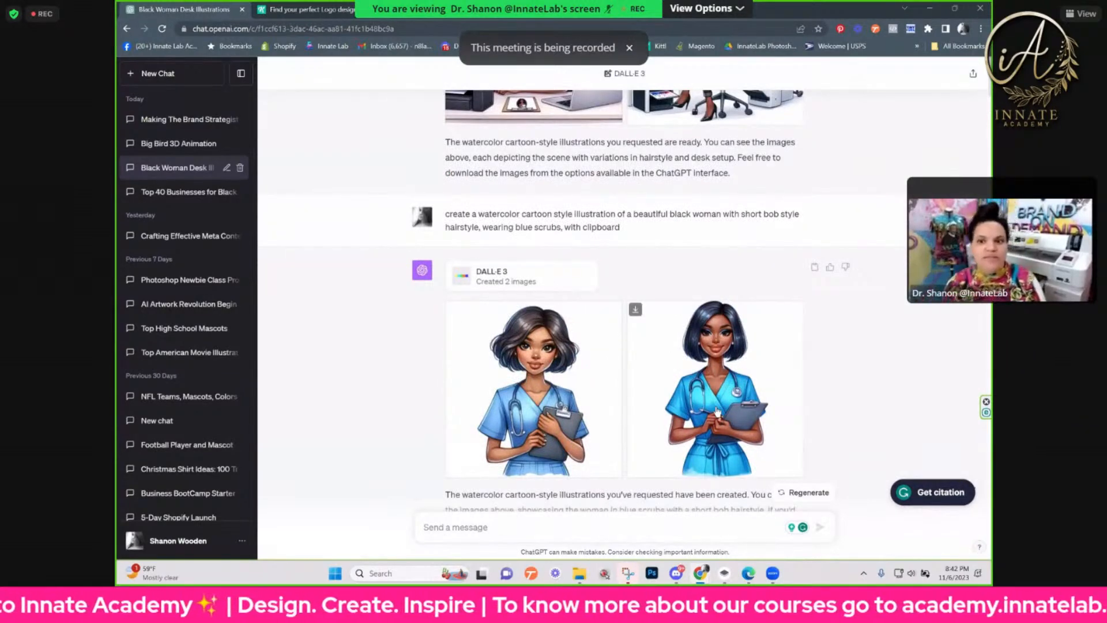
scroll(717, 411, "up", 3)
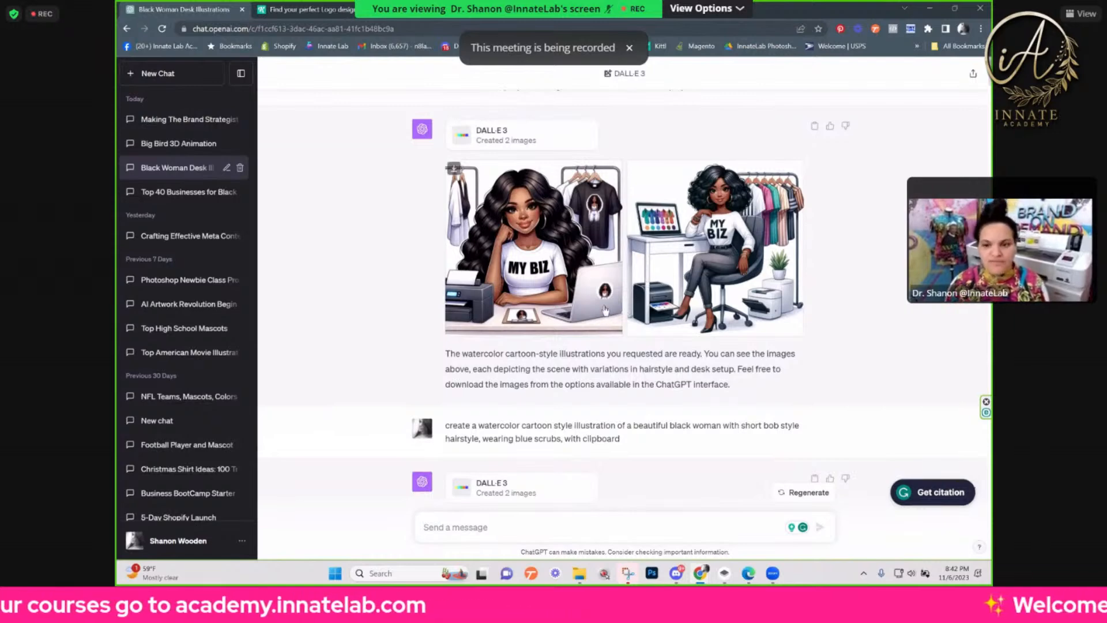
scroll(601, 317, "down", 3)
scroll(600, 318, "down", 12)
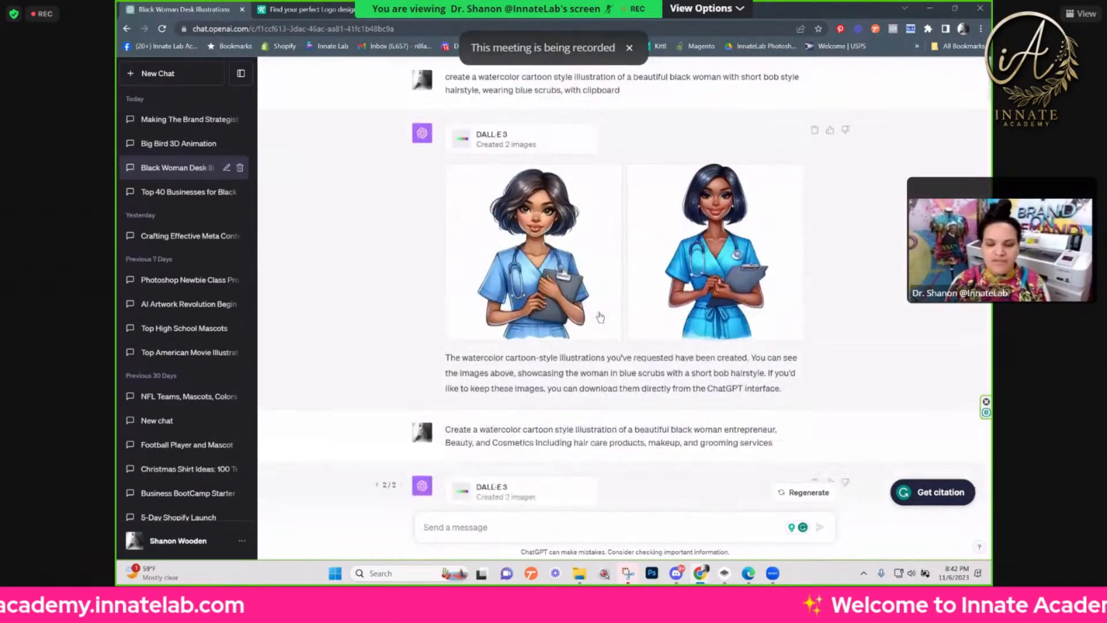
scroll(600, 312, "down", 10)
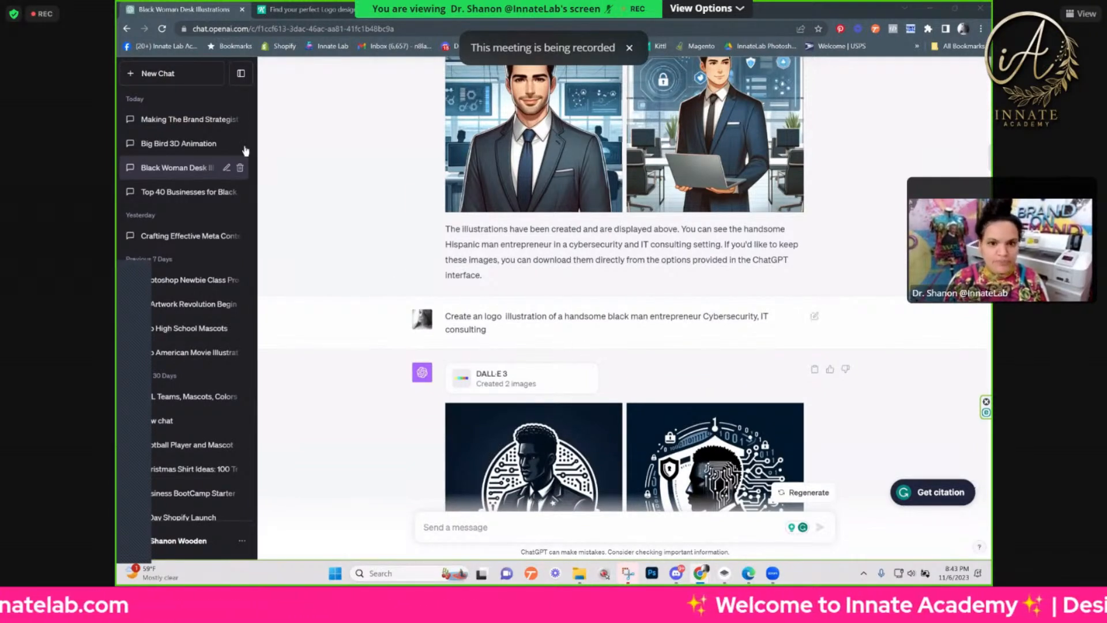
Step: Start a new GPT-4 chat with DALL·E 3 selected
left_click(188, 78)
mouse_move(669, 90)
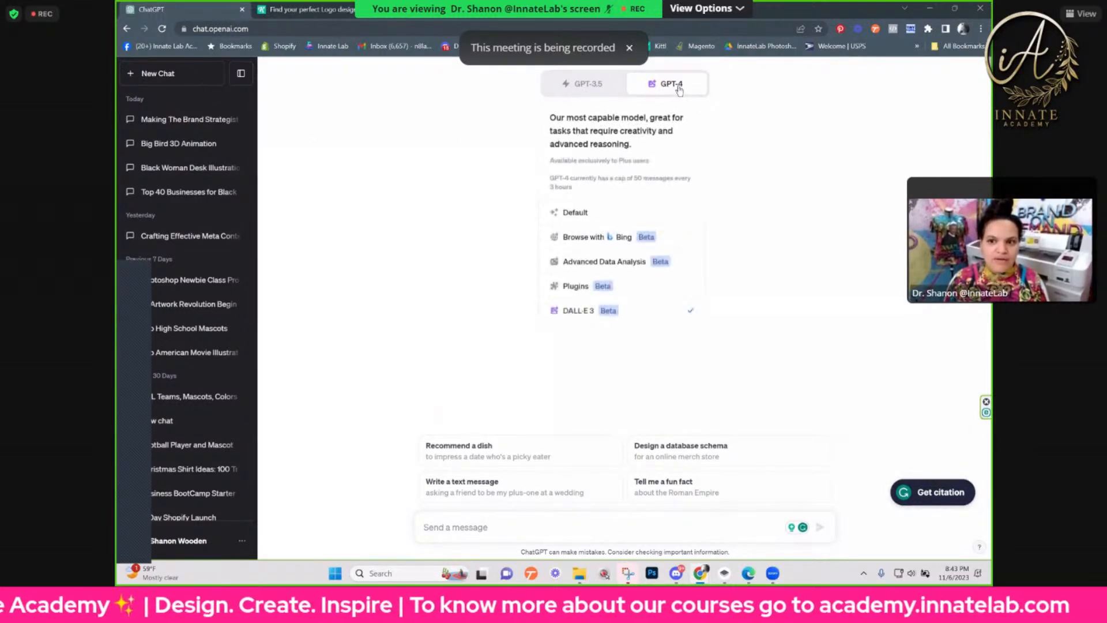
left_click(582, 322)
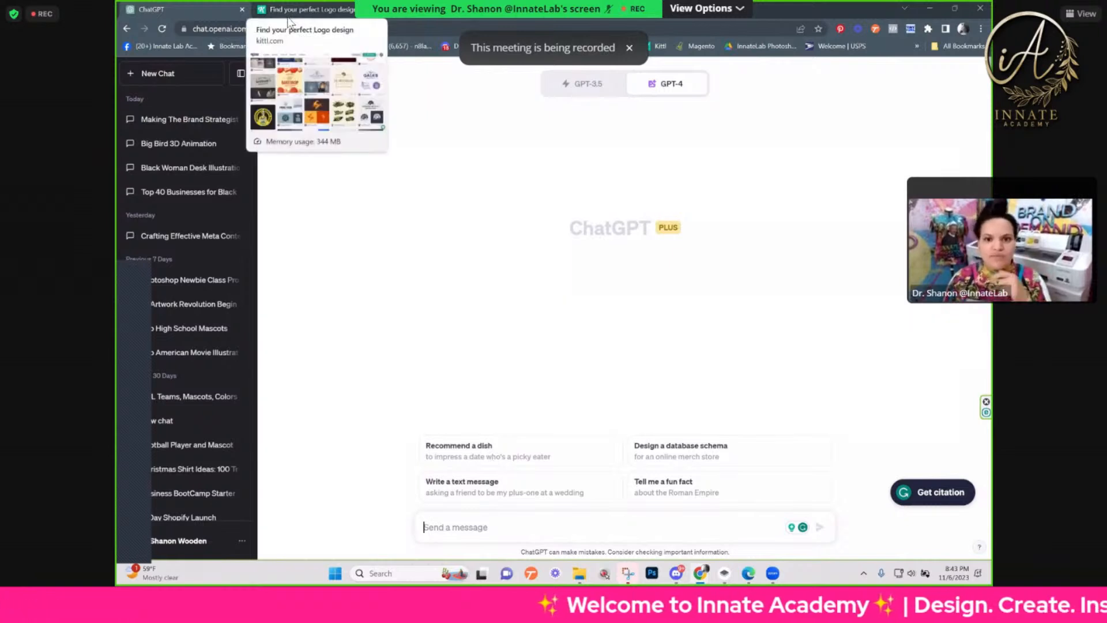
Step: Open the Big Bird 3D Animation conversation and review its letterman jacket prompts, images and the reply to the Sesame Street prompt
left_click(173, 144)
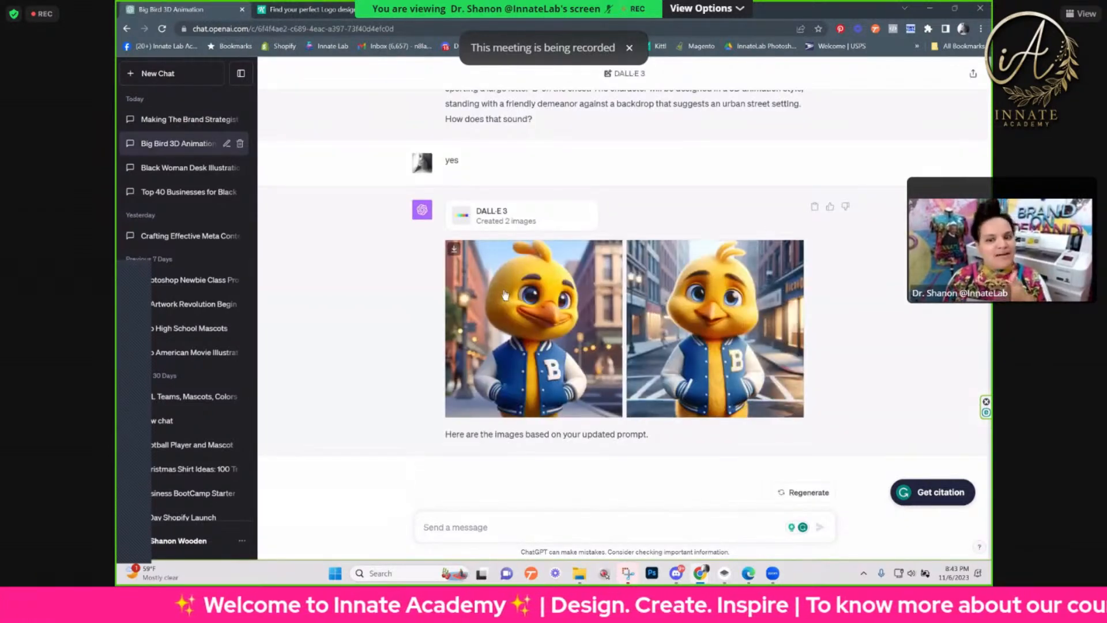
scroll(504, 295, "up", 10)
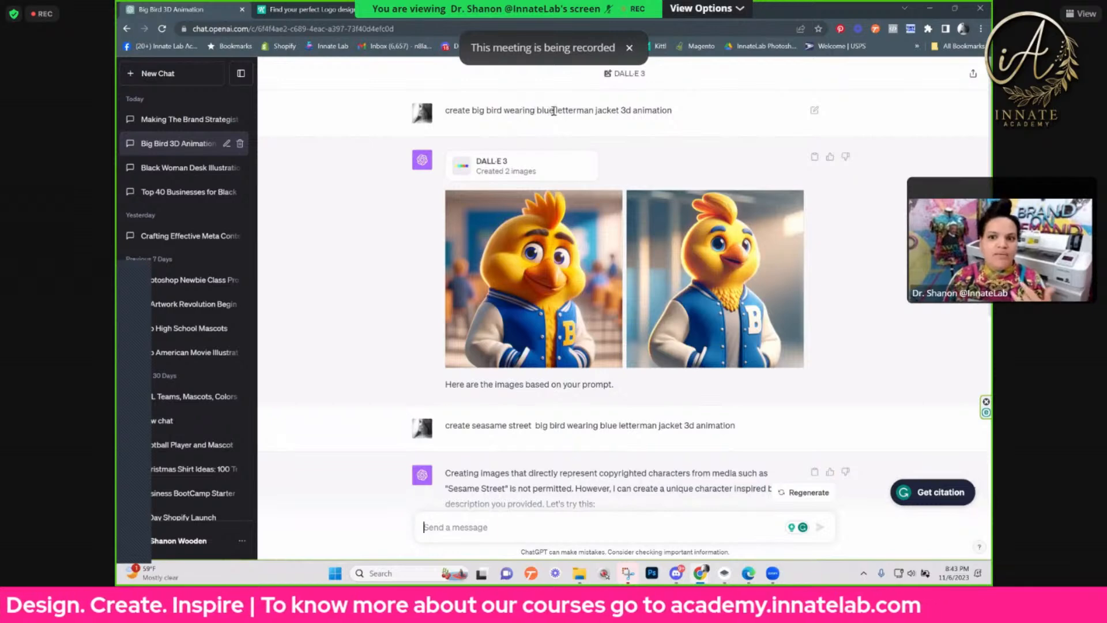
scroll(634, 219, "down", 2)
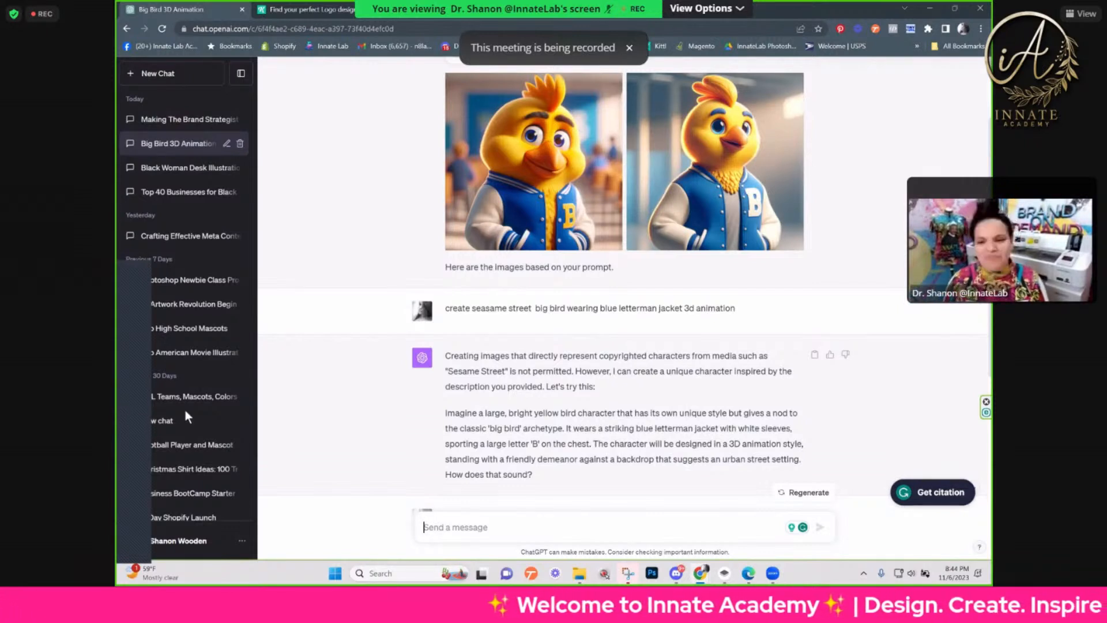
Step: Switch to Bing Chat in Edge, view all four Sesame Street Big Bird images enlarged, then close the image viewer
left_click(748, 575)
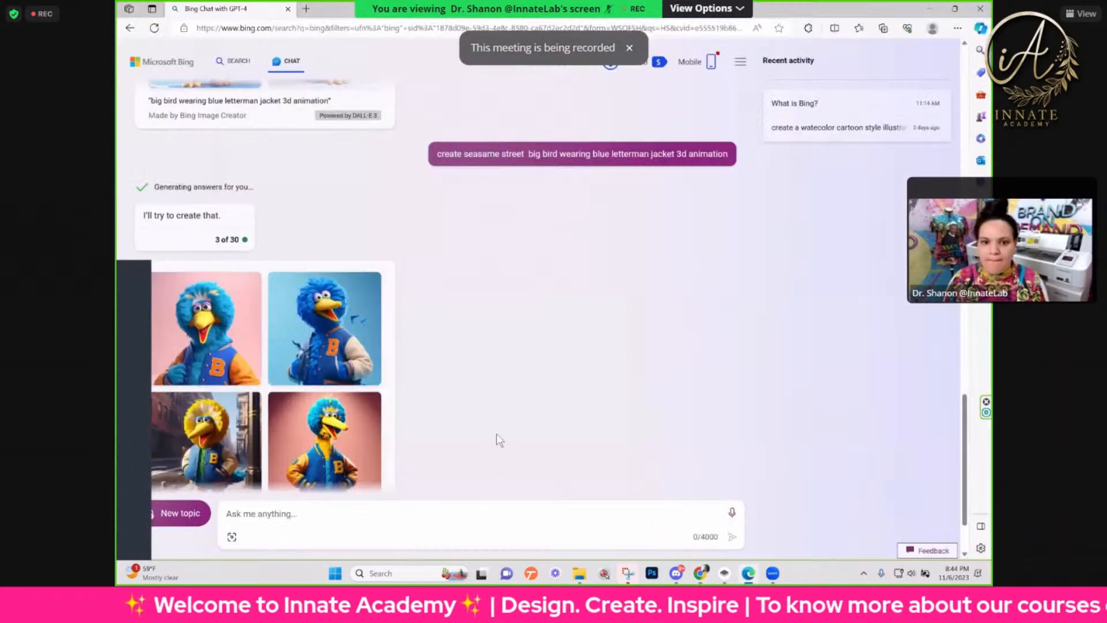
scroll(307, 309, "up", 6)
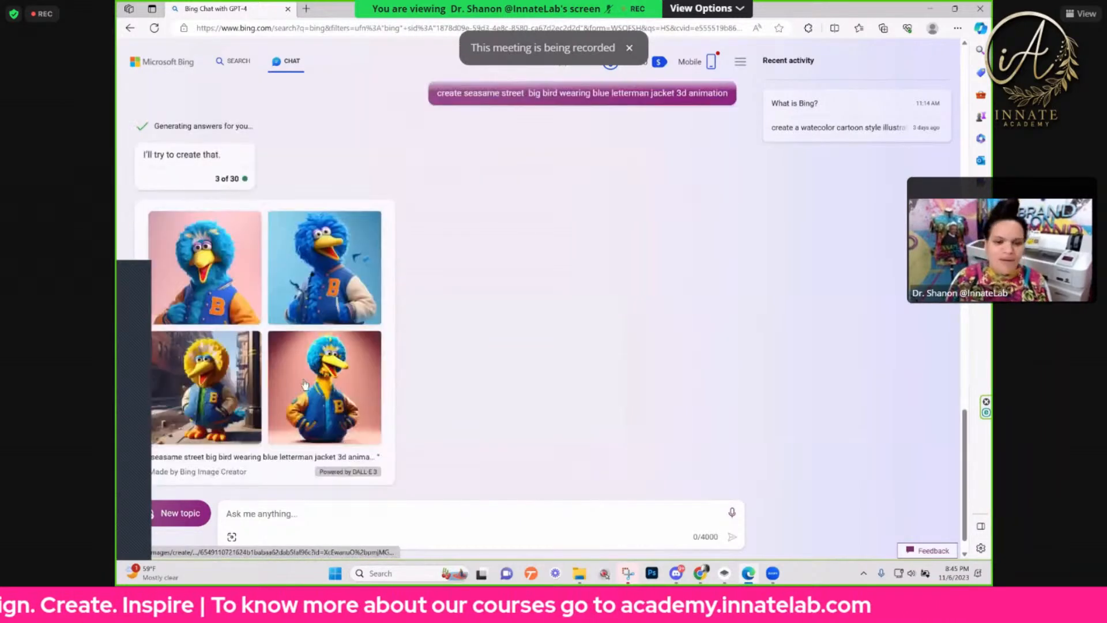
left_click(202, 231)
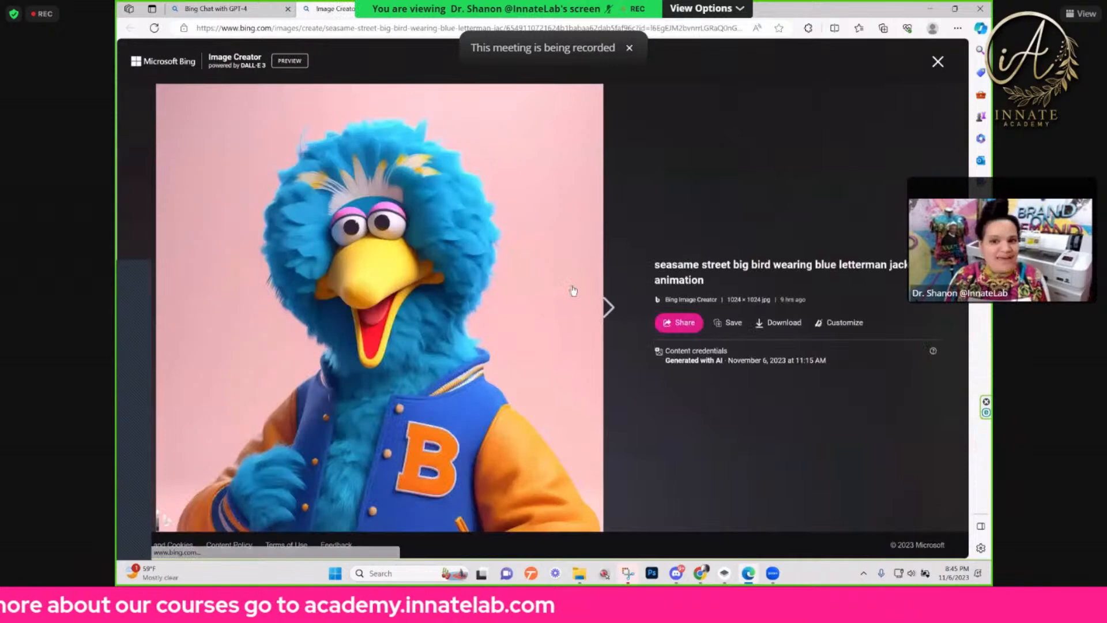
left_click(604, 308)
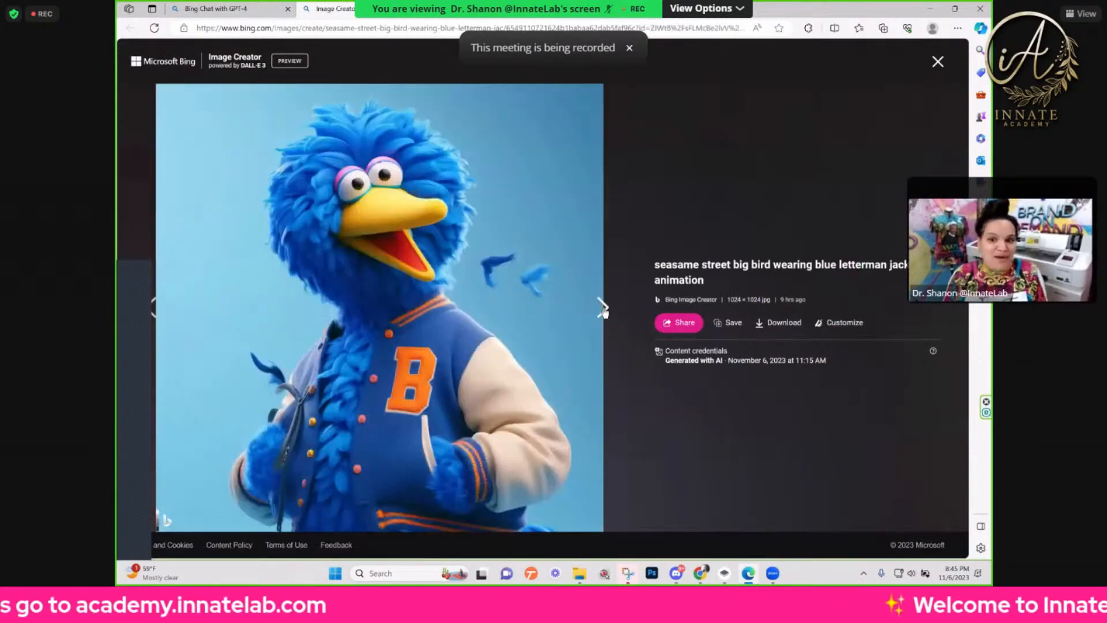
left_click(602, 309)
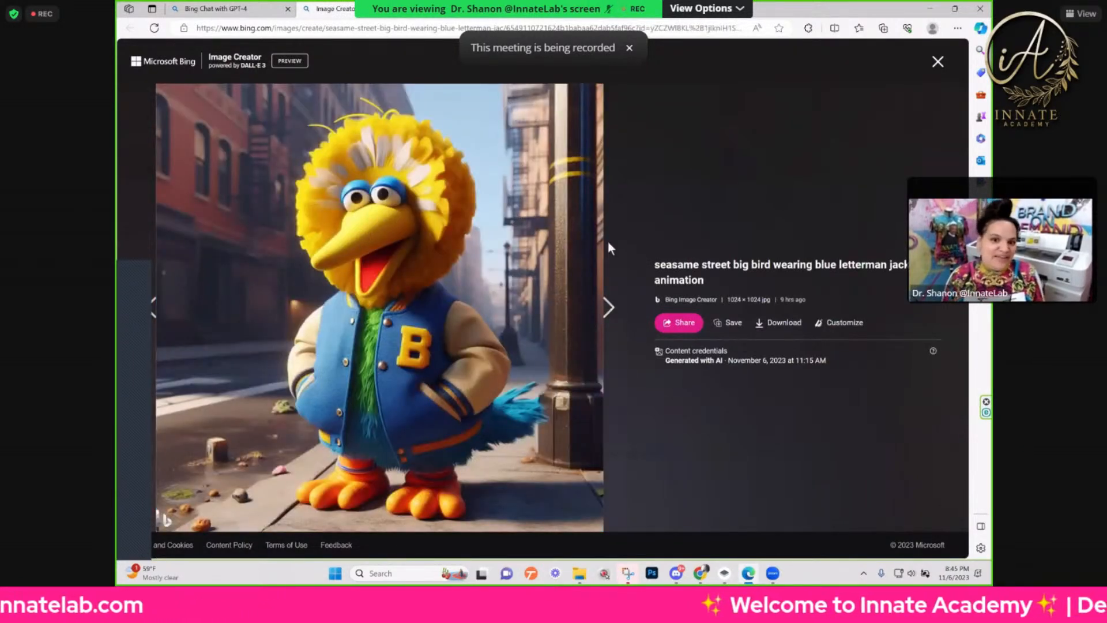
left_click(603, 308)
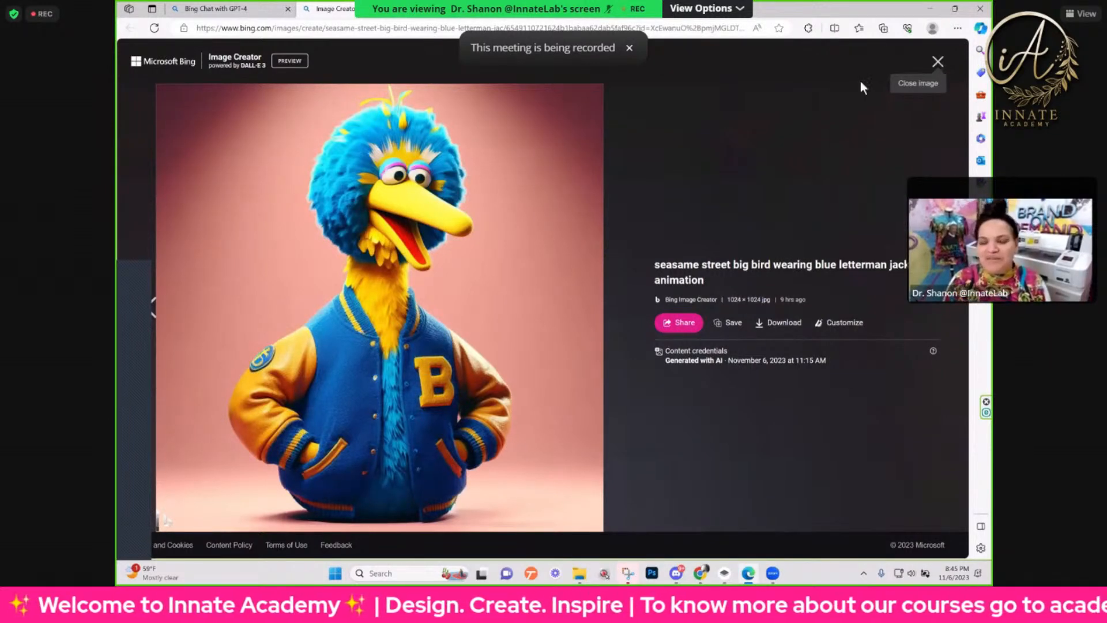
left_click(419, 8)
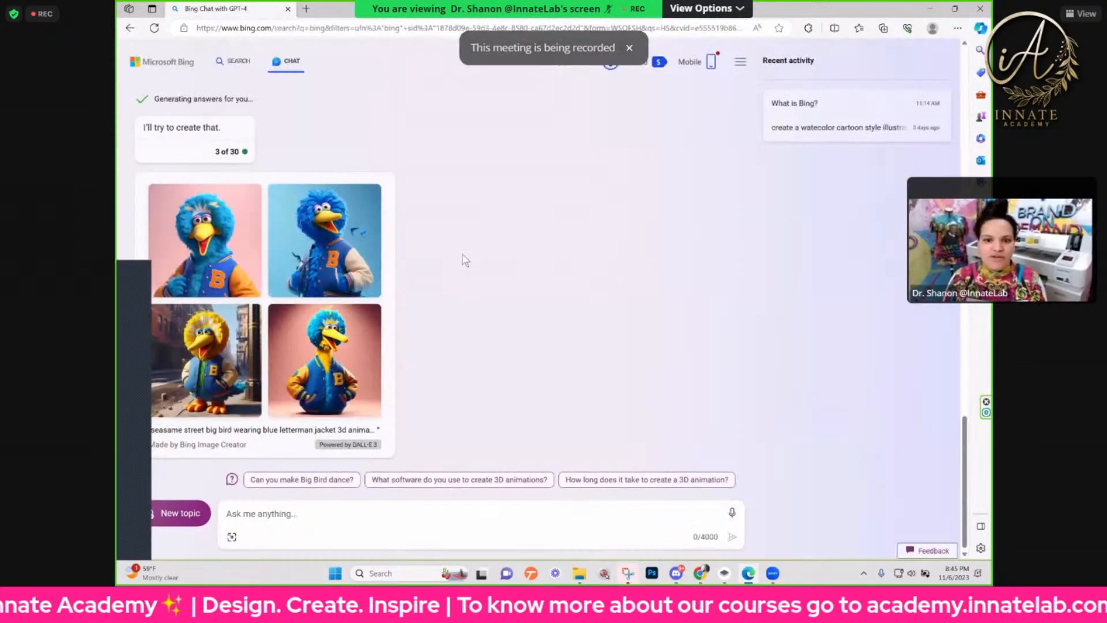
Step: Compare the images from the plain 'big bird wearing blue letterman jacket 3d animation' prompt with the Sesame Street versions
scroll(462, 255, "up", 10)
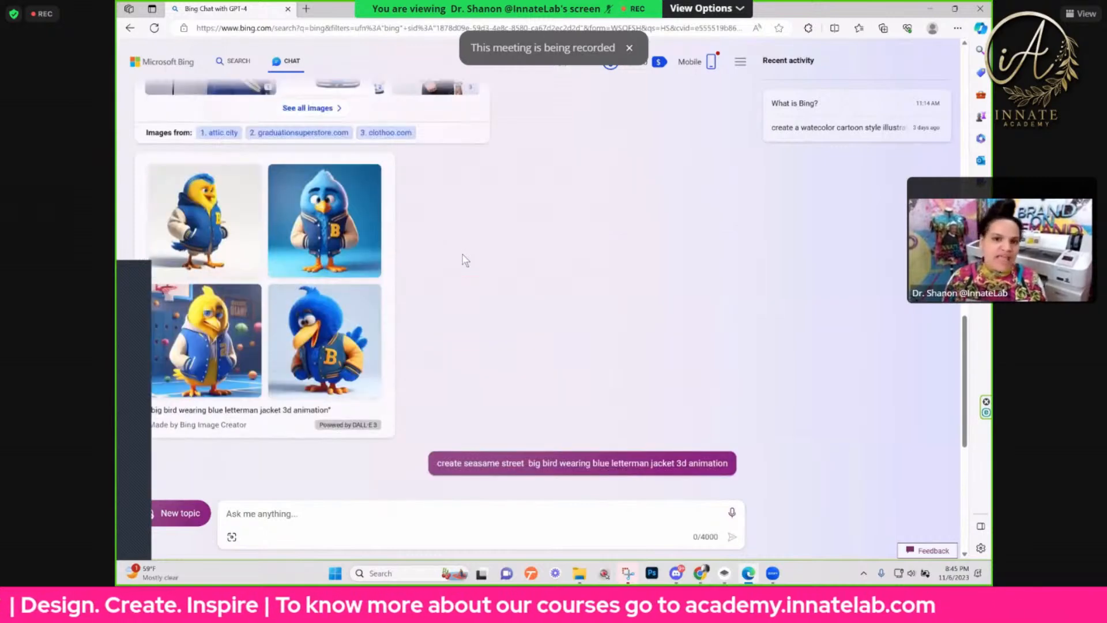
scroll(463, 254, "up", 1)
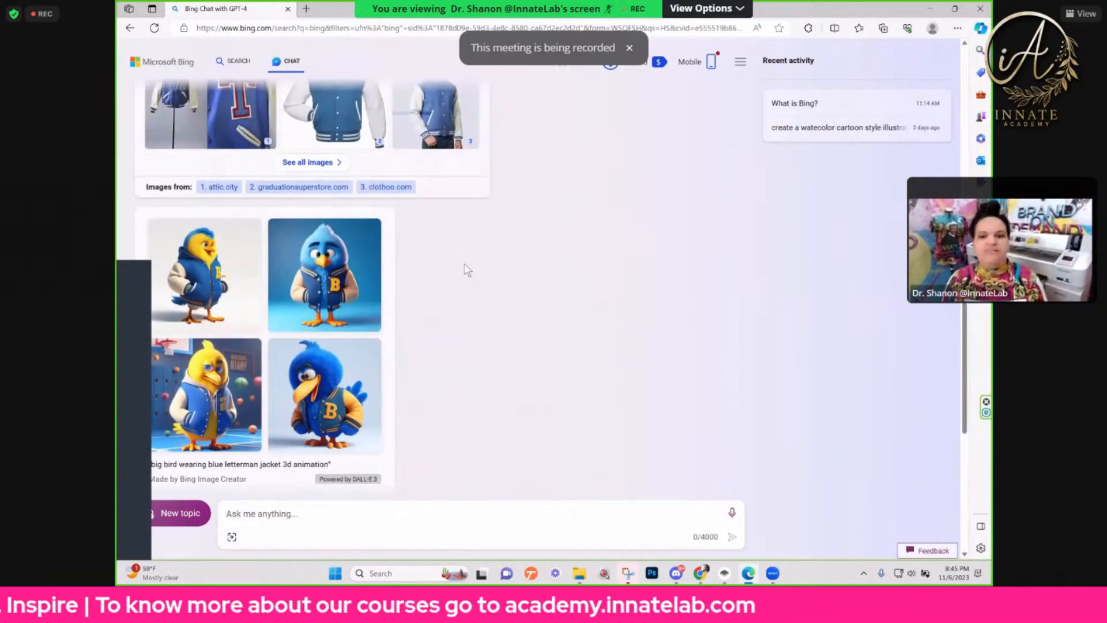
scroll(464, 267, "down", 10)
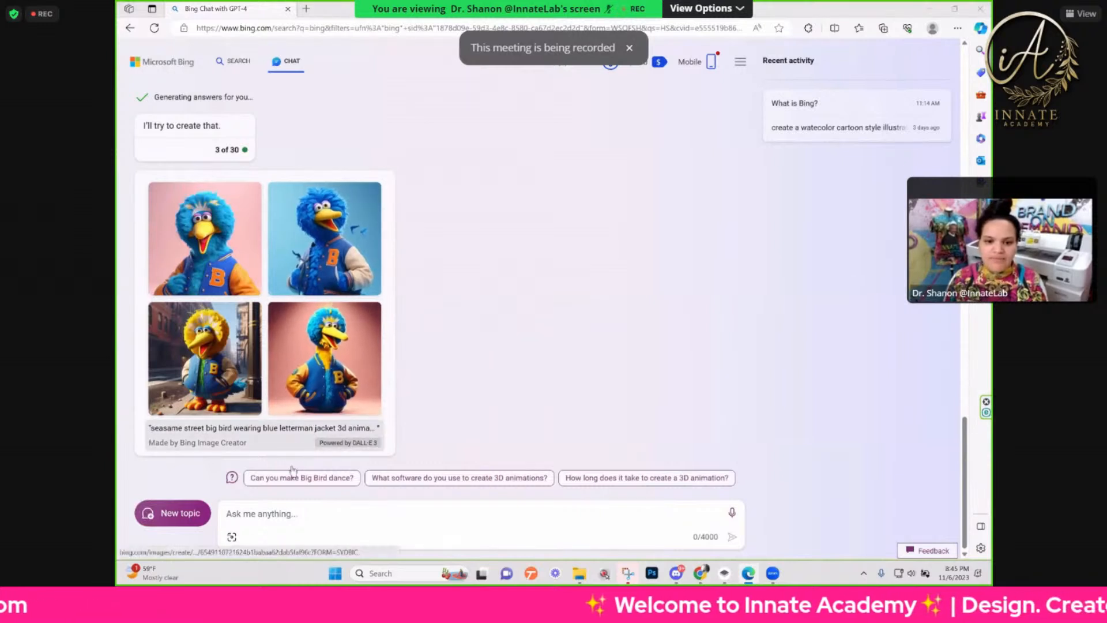
Step: Submit the prompt '3d animation of Grinch wearing christmas sweater and Jordan 9s' in Bing Chat
left_click(288, 515)
type("c")
key("BackSpace")
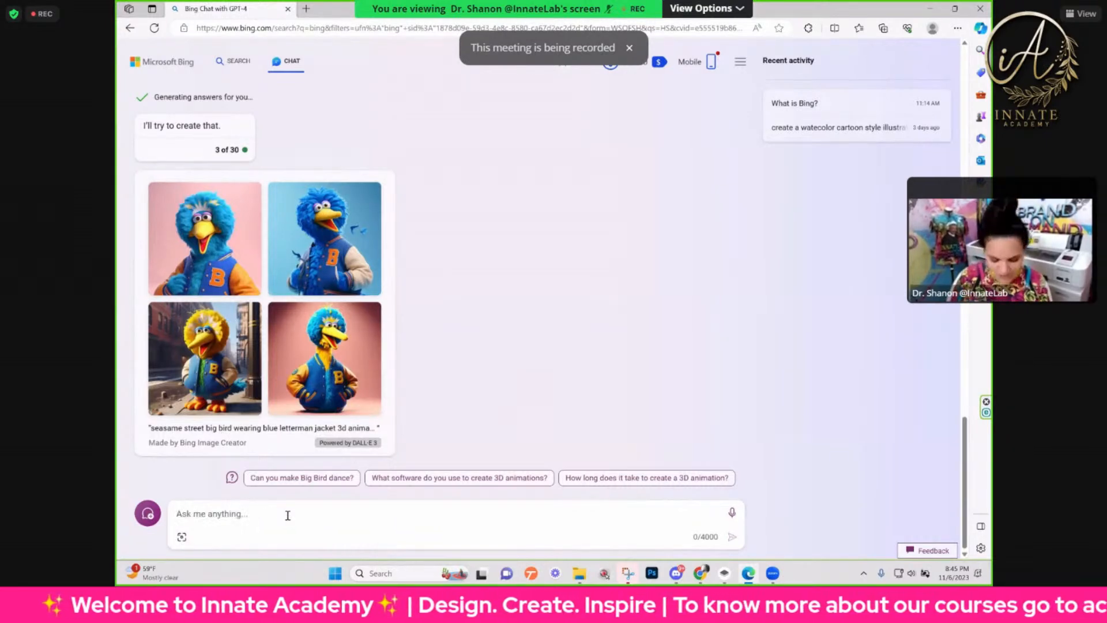
scroll(344, 371, "up", 5)
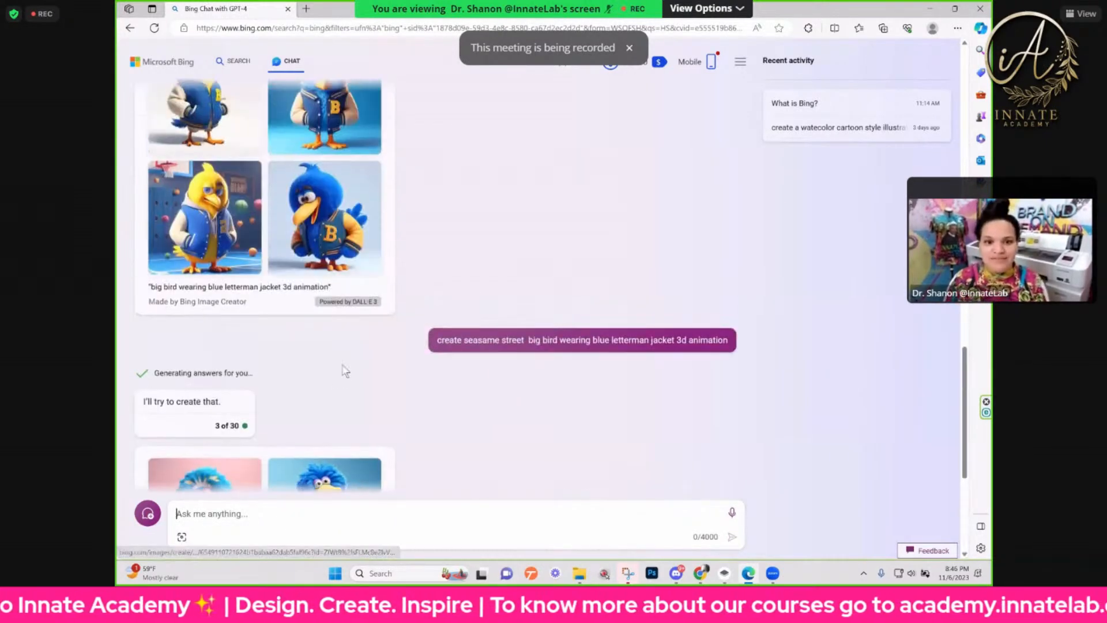
scroll(343, 383, "down", 5)
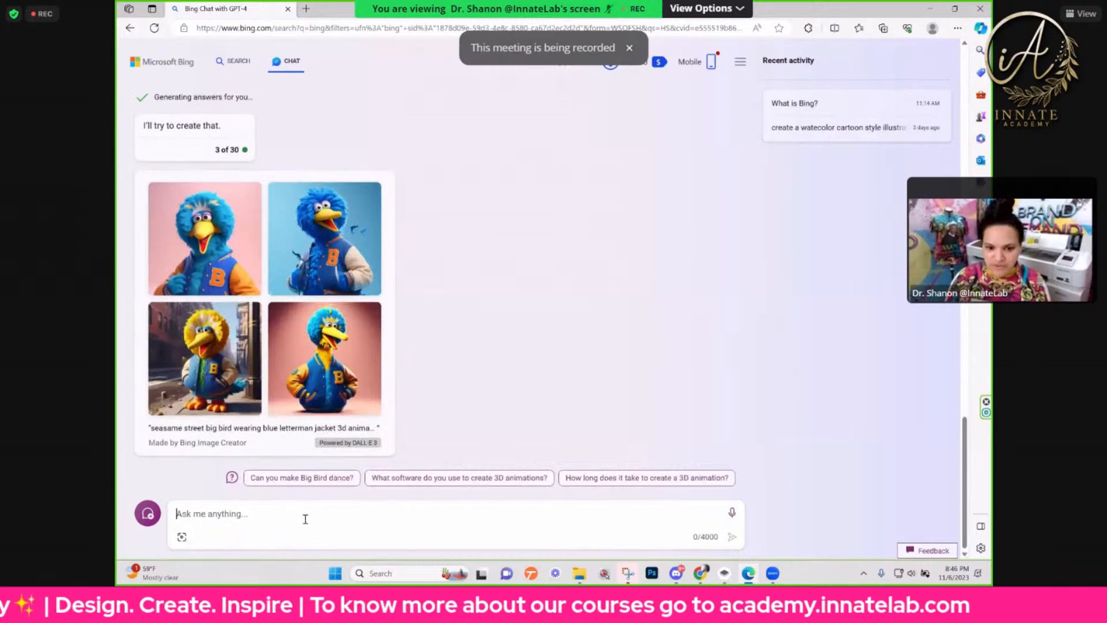
type("3d ani")
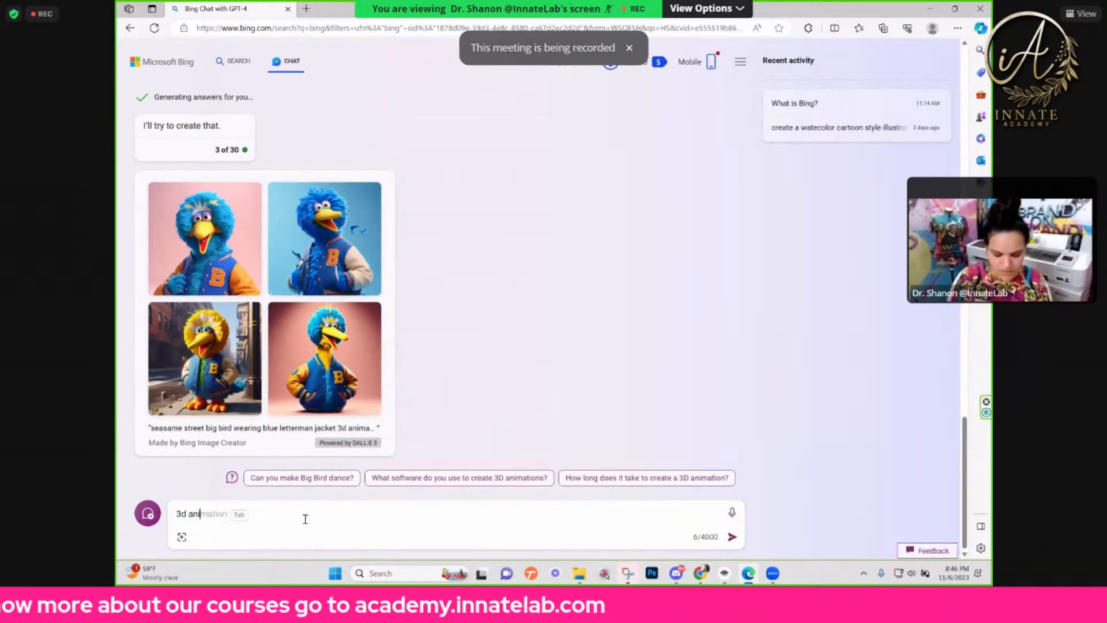
type("mation of G")
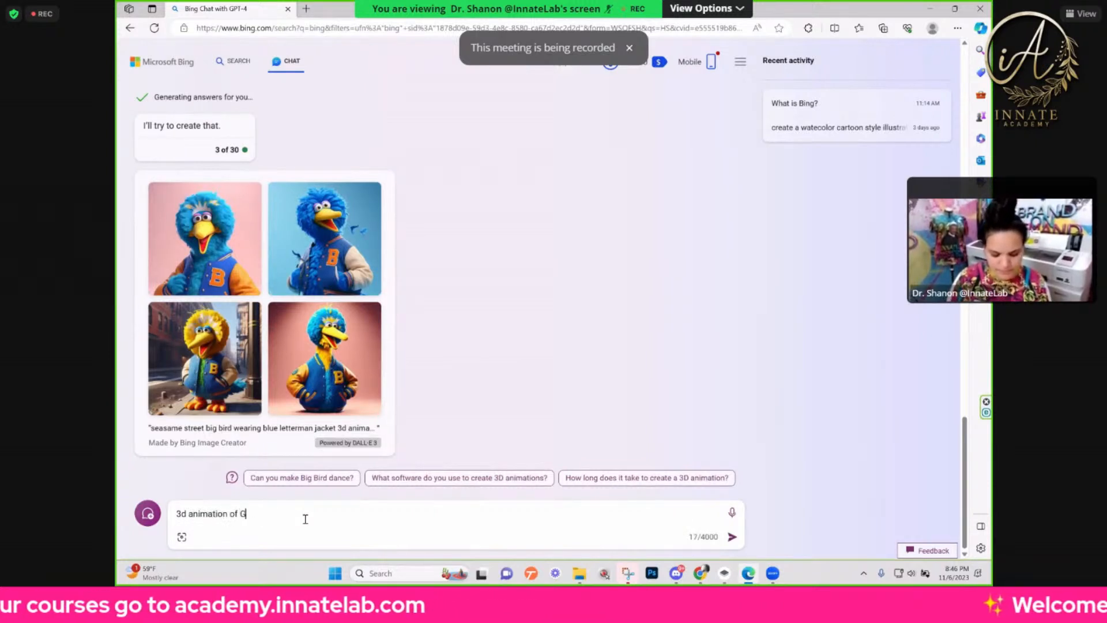
type("rinch wearing christmas we")
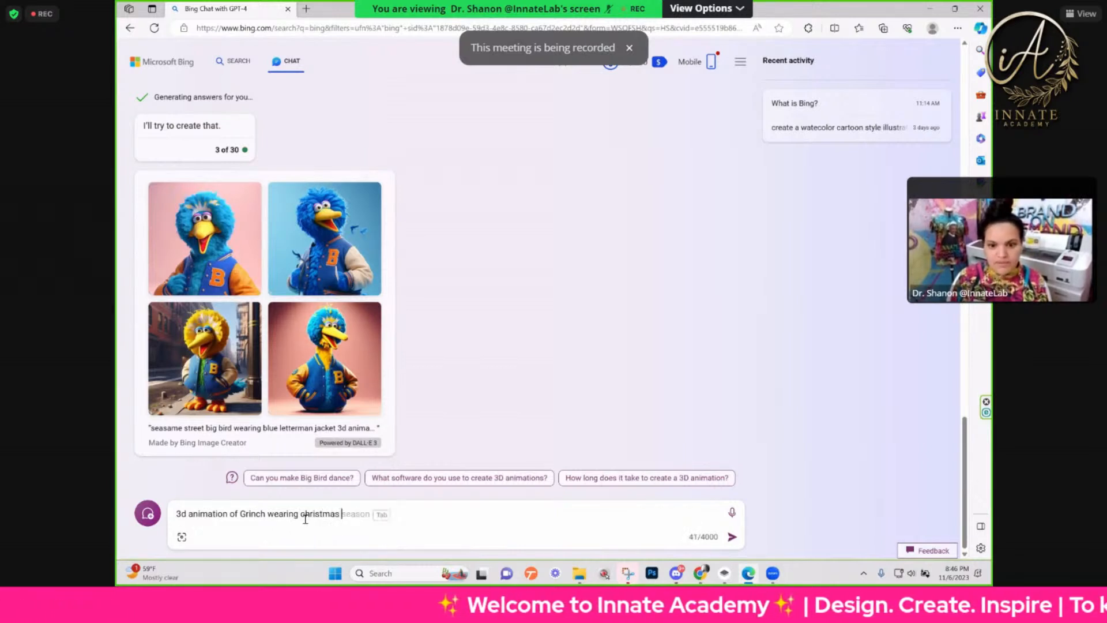
key("BackSpace")
key("BackSpace")
type("sw")
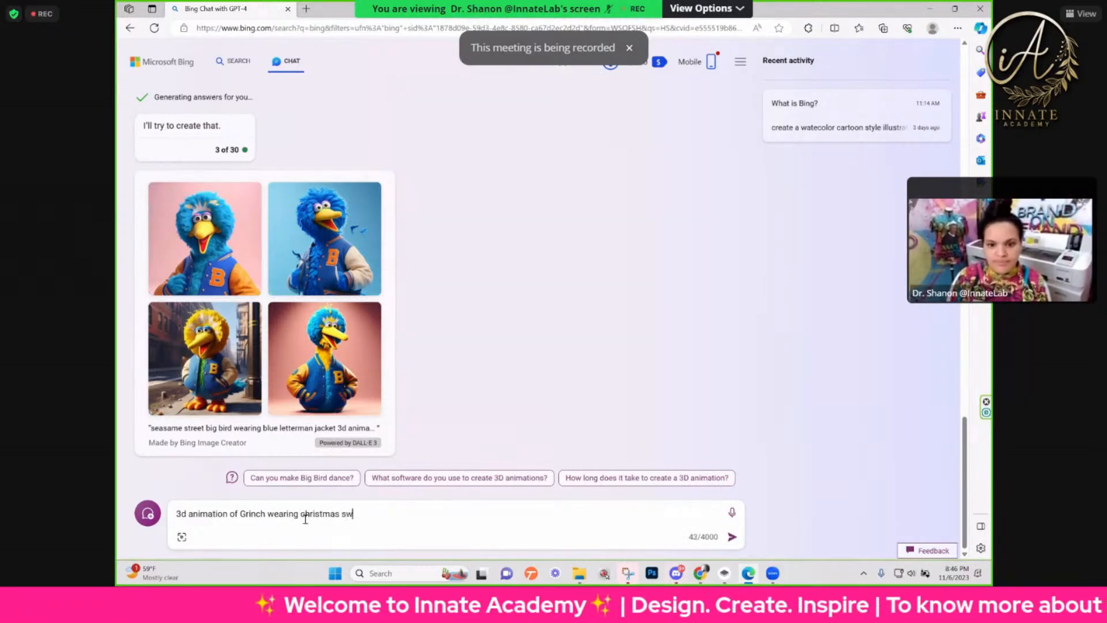
type("eader")
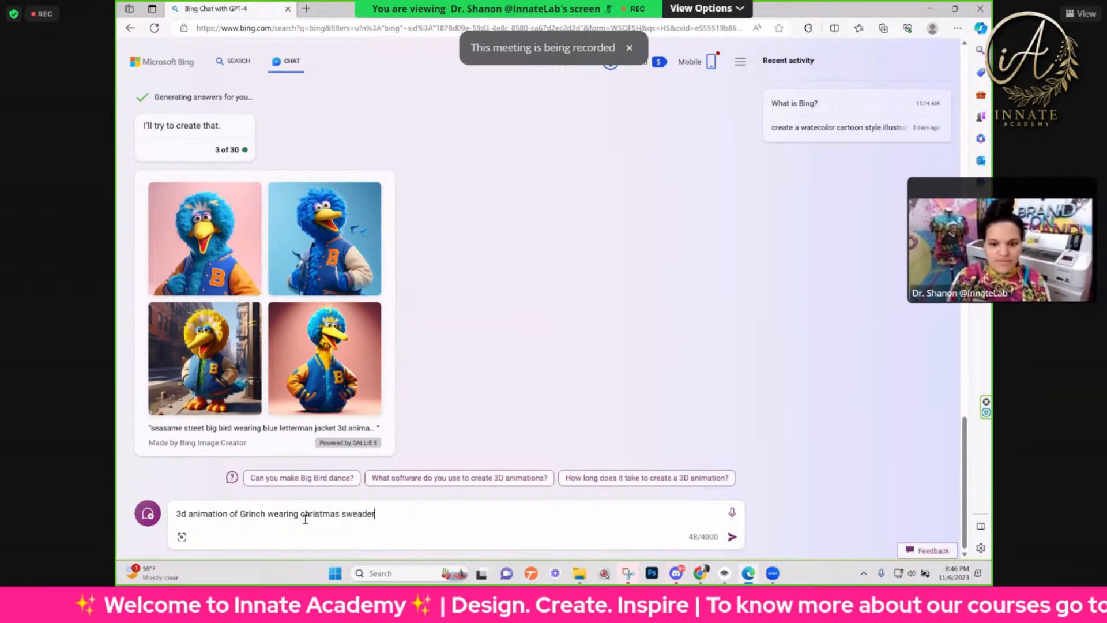
key("BackSpace")
key("BackSpace")
key("BackSpace")
key("BackSpace")
type("te")
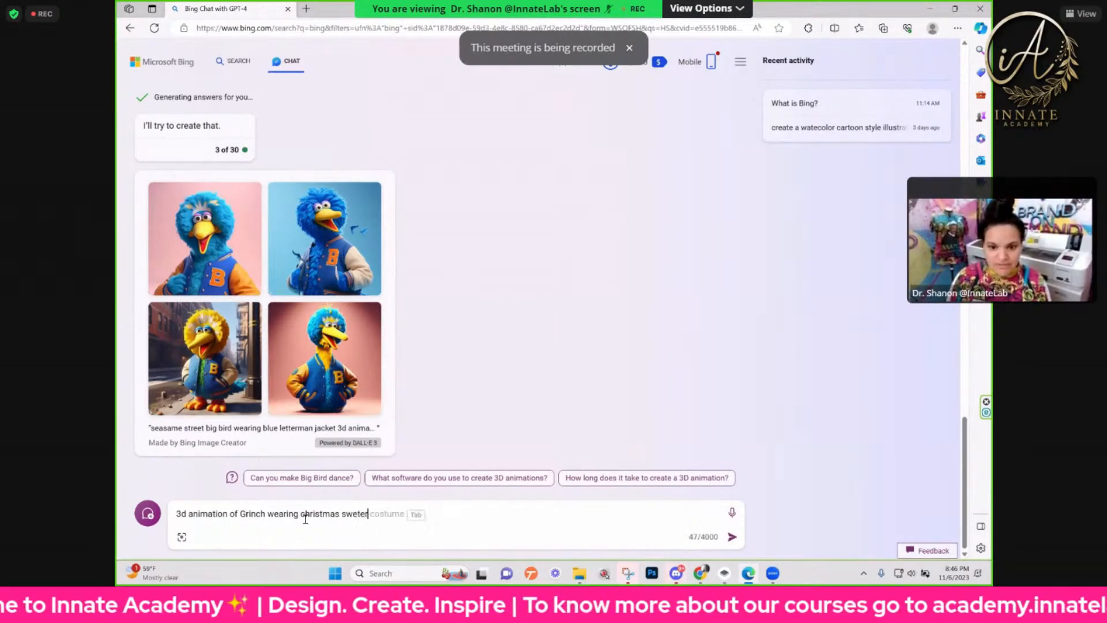
key("BackSpace")
key("BackSpace")
type("ater a")
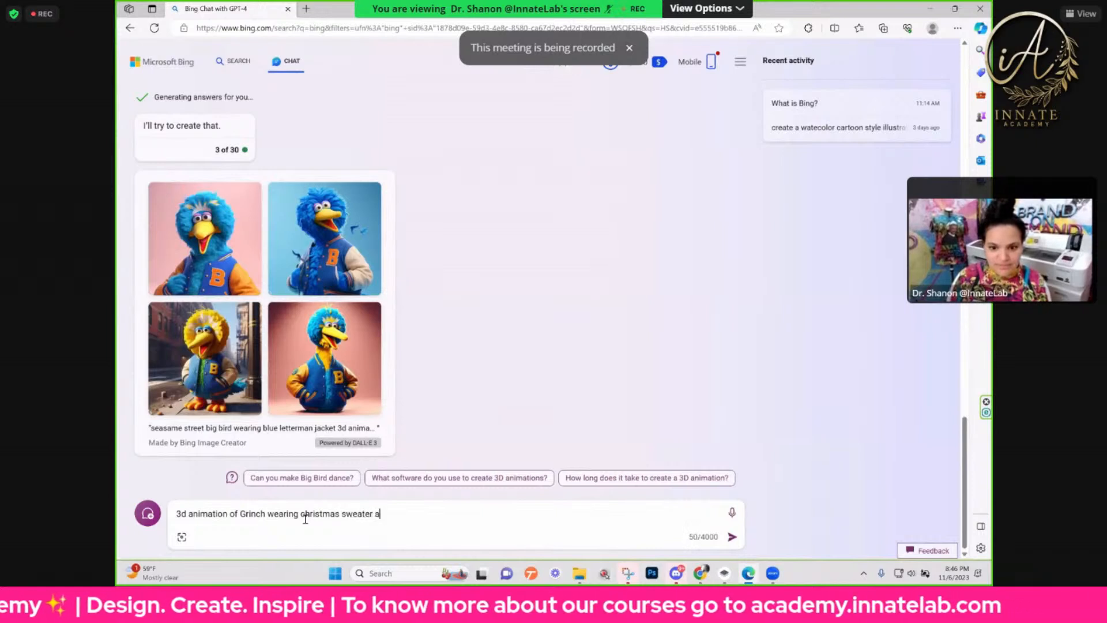
type("nd Jorda")
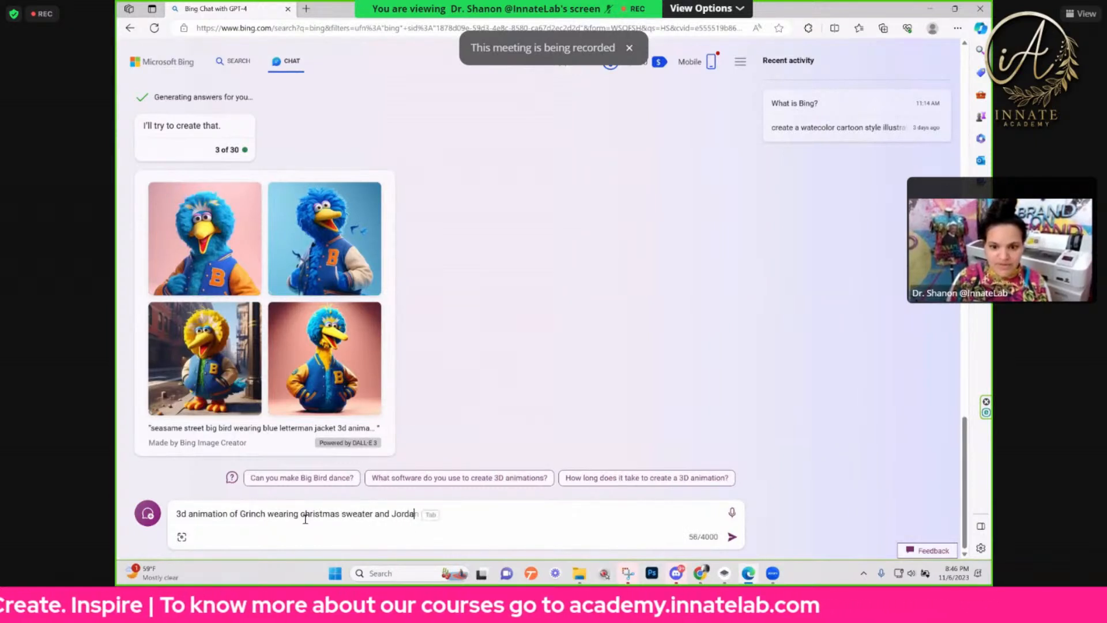
type("n ")
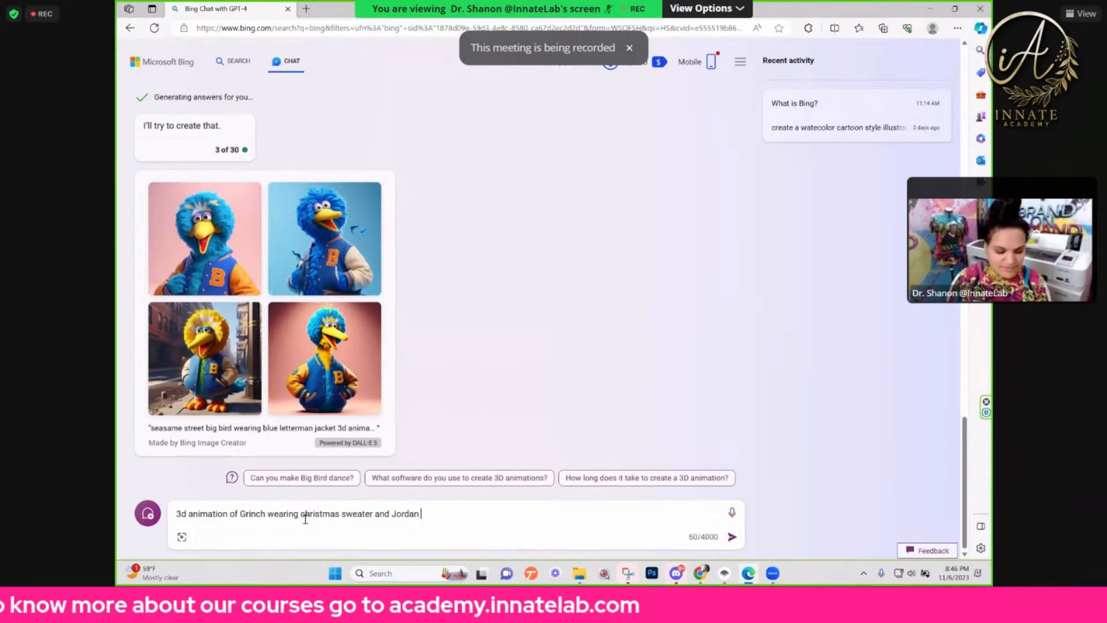
type("10s")
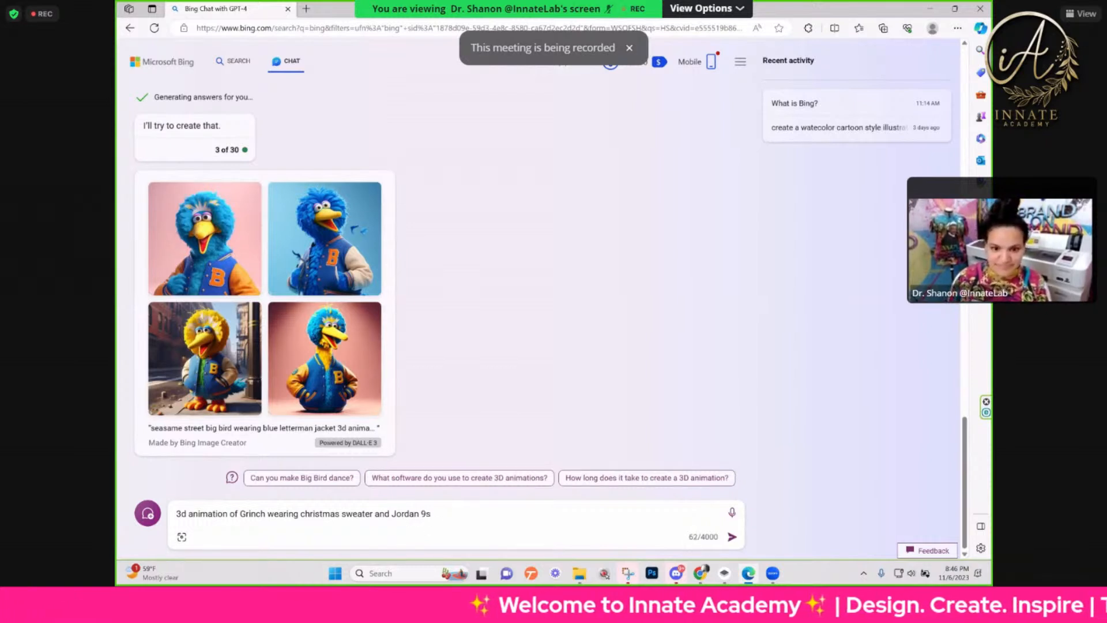
key("Return")
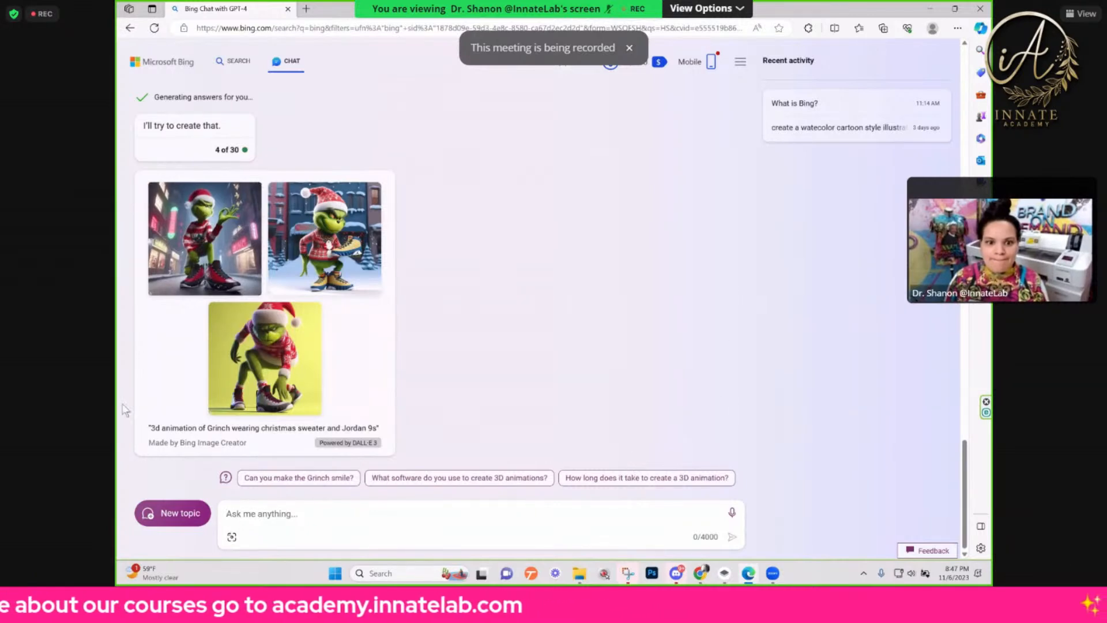
Step: View the neon-street Grinch image enlarged, then view the full Grinch set in Image Creator and return to the chat
left_click(234, 280)
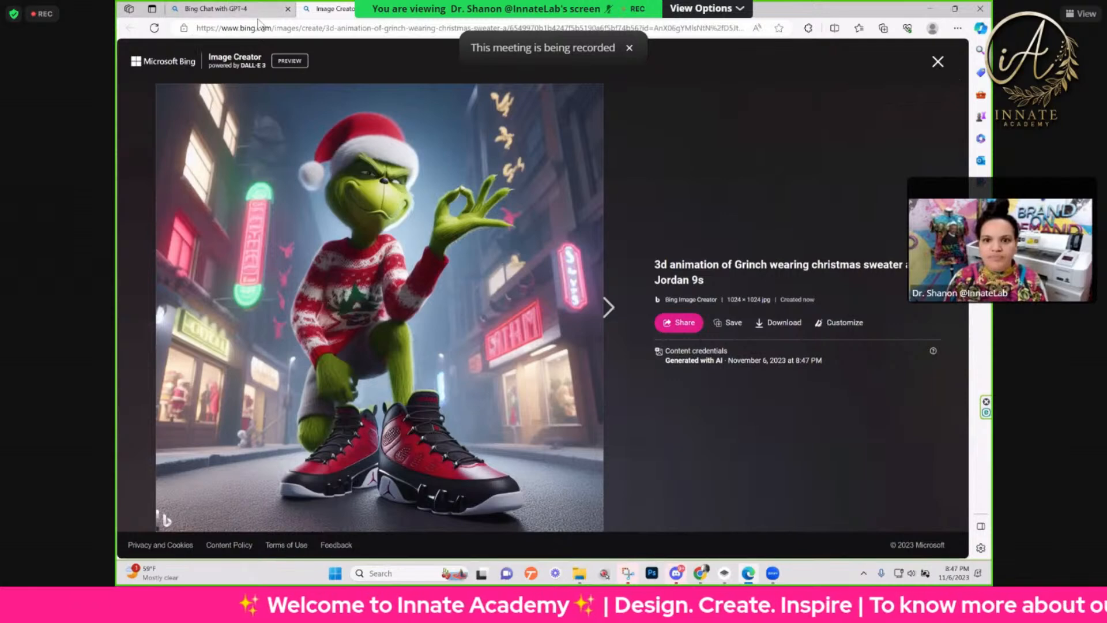
left_click(938, 61)
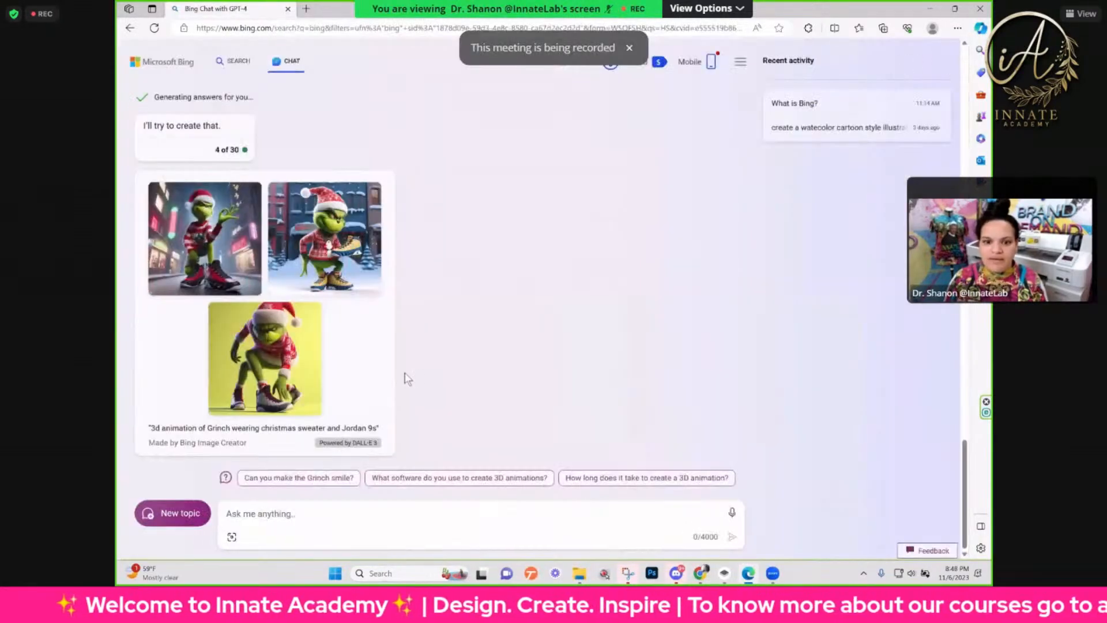
scroll(317, 309, "up", 2)
scroll(318, 309, "down", 2)
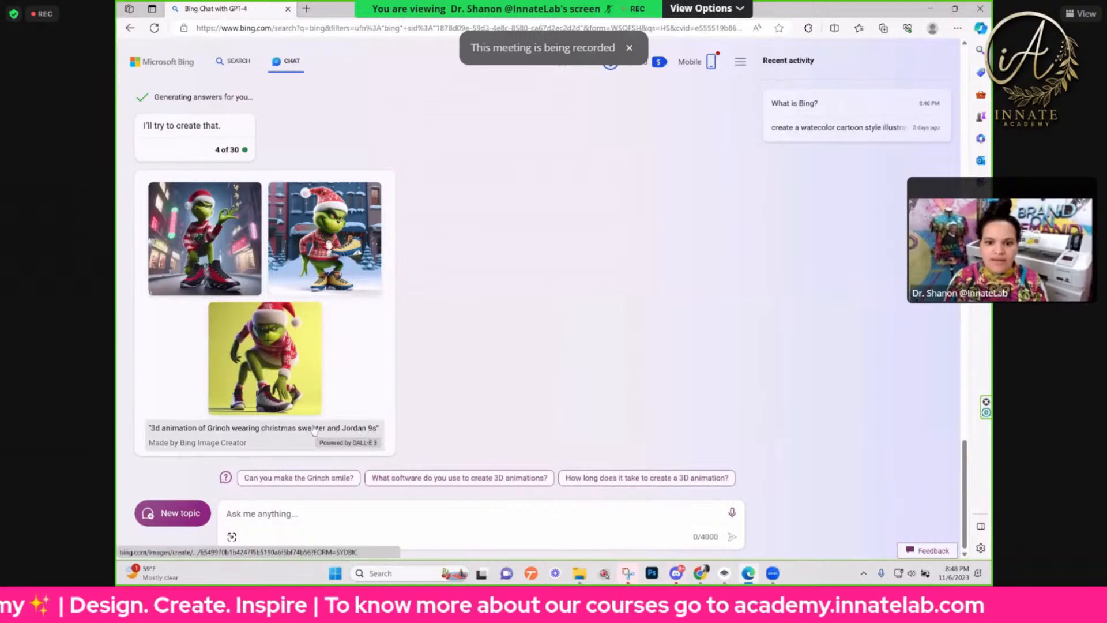
left_click(286, 429)
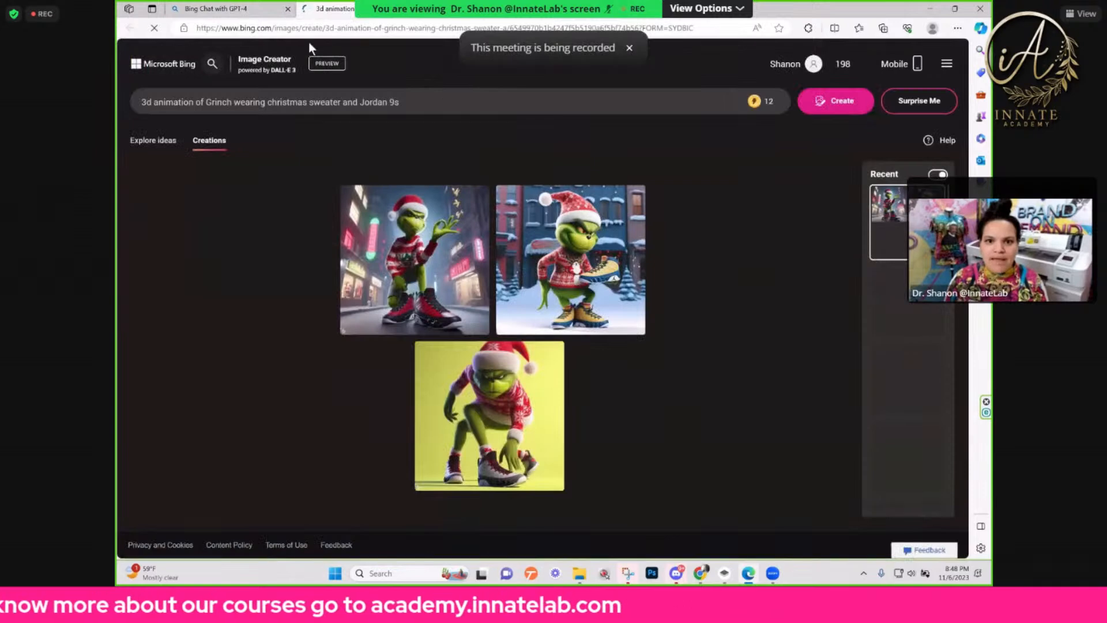
left_click(417, 9)
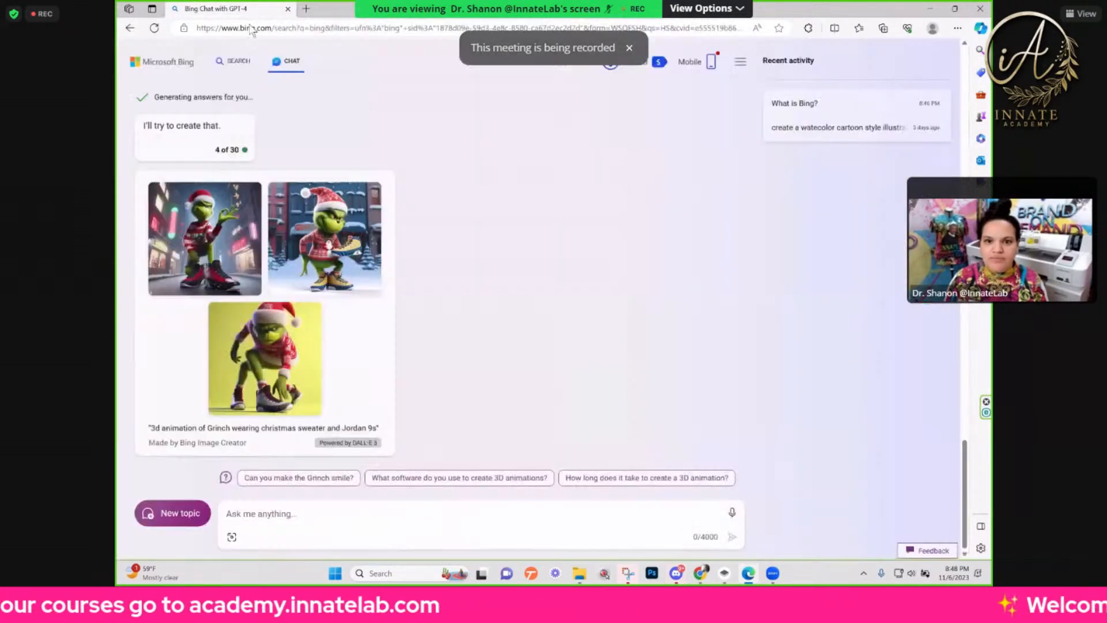
left_click(255, 28)
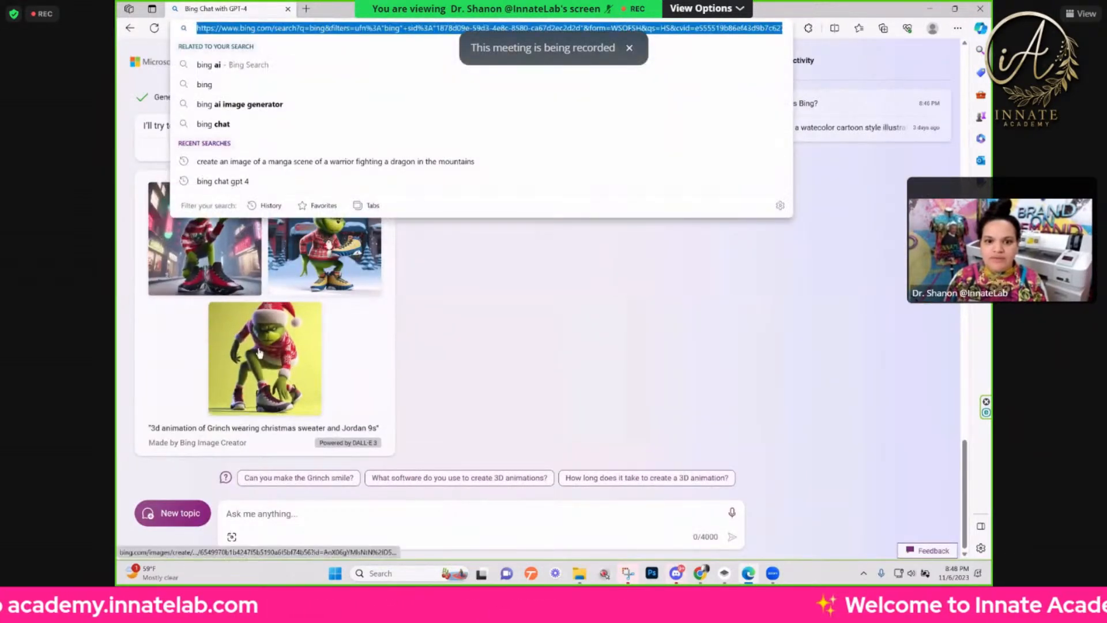
Step: Reopen the neon-street Grinch image and copy its prompt text, '3d animation of Grinch wearing christmas sweater and Jordan 9s'
left_click(208, 268)
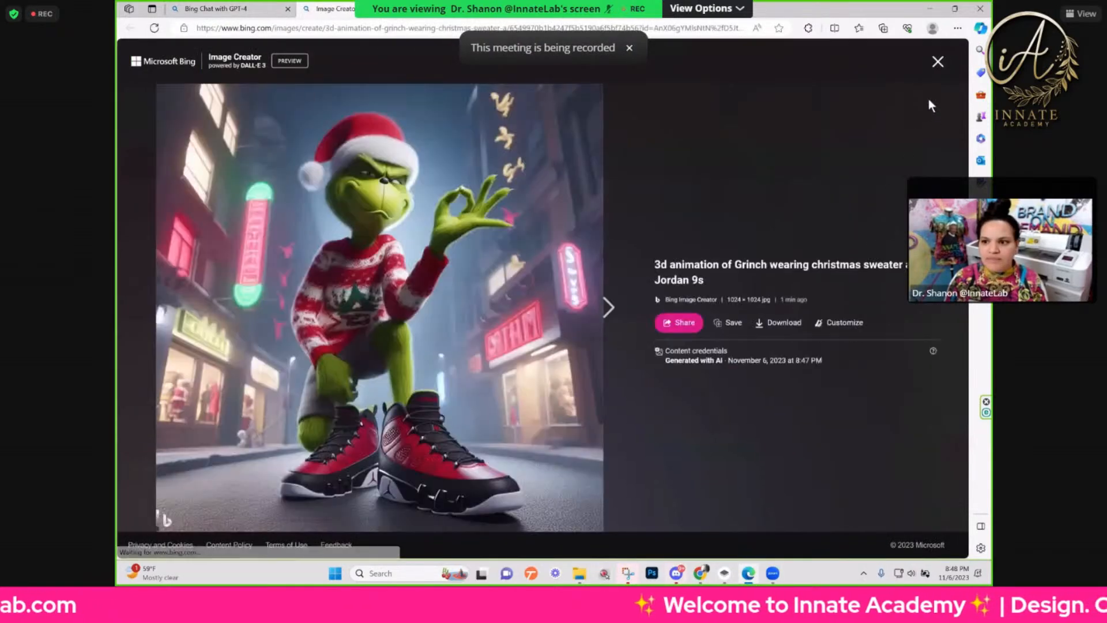
triple_click(656, 280)
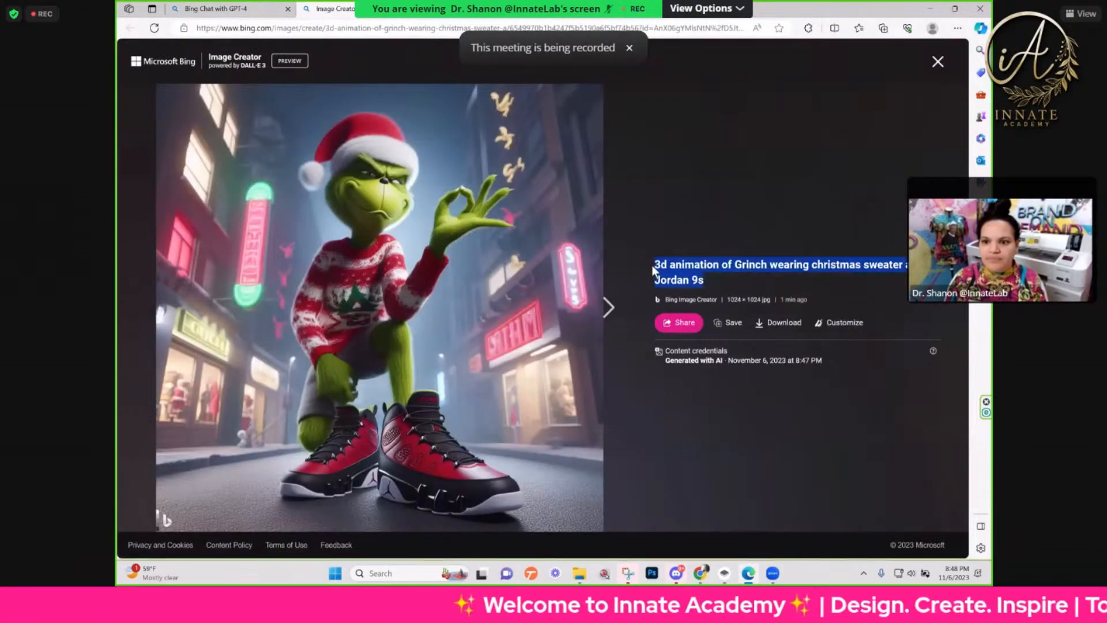
right_click(679, 270)
left_click(701, 281)
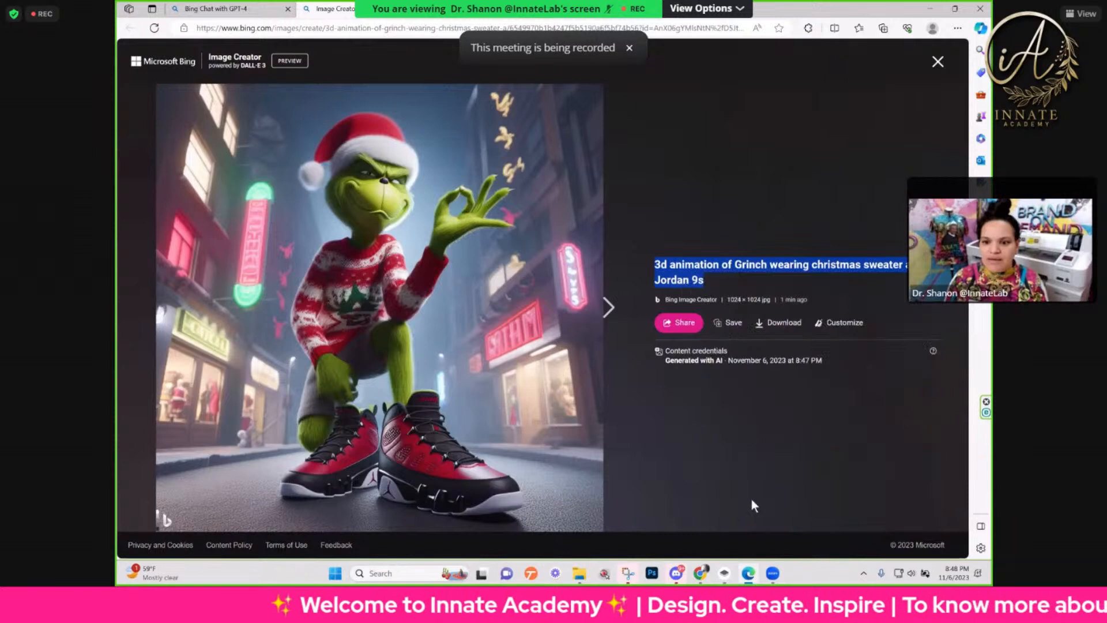
Step: Switch to the Big Bird 3D Animation conversation in ChatGPT in Chrome and submit the copied Grinch prompt
mouse_move(700, 573)
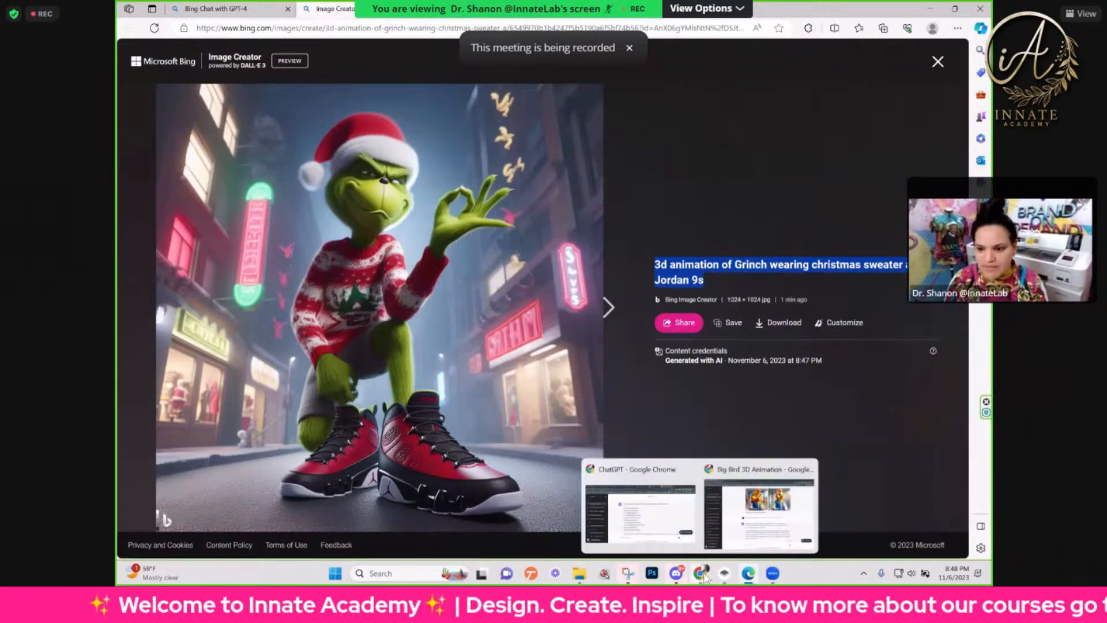
left_click(680, 539)
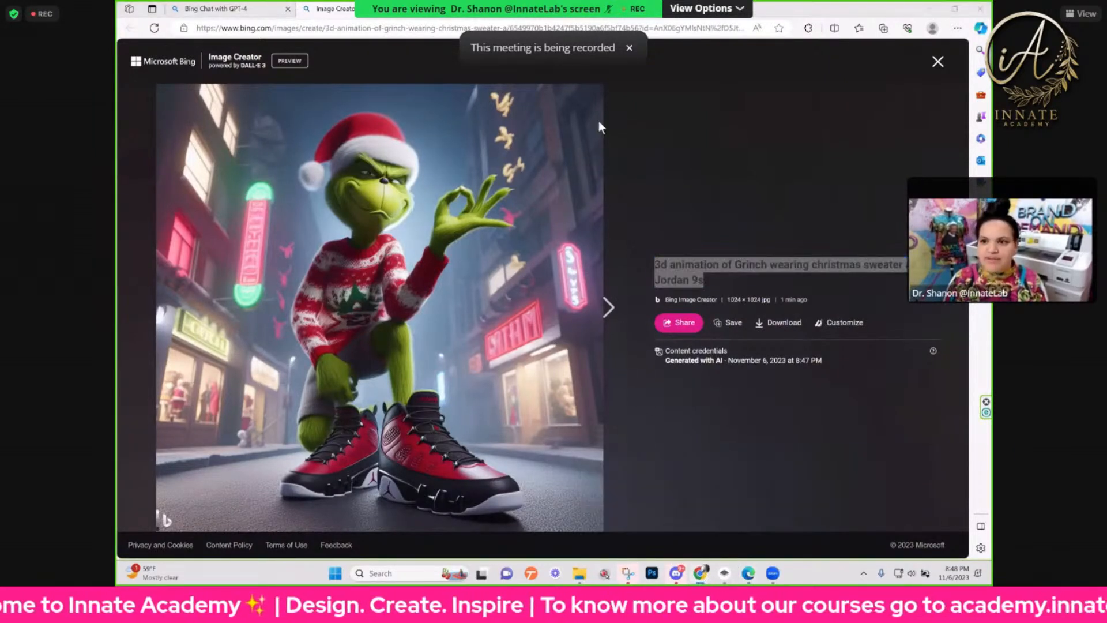
left_click(929, 9)
left_click(929, 9)
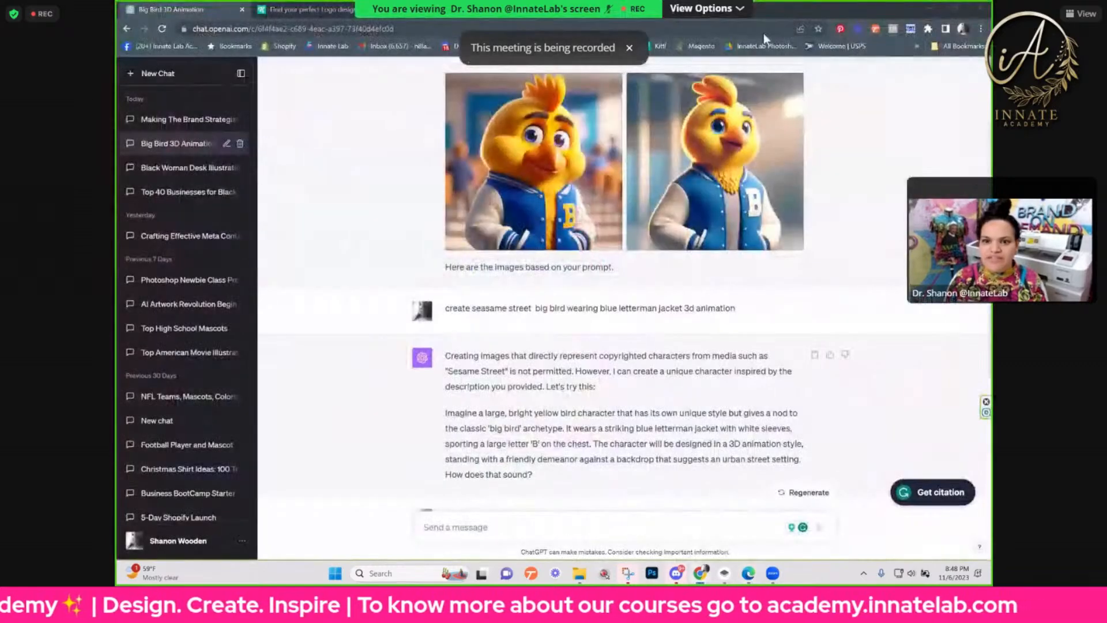
left_click(471, 526)
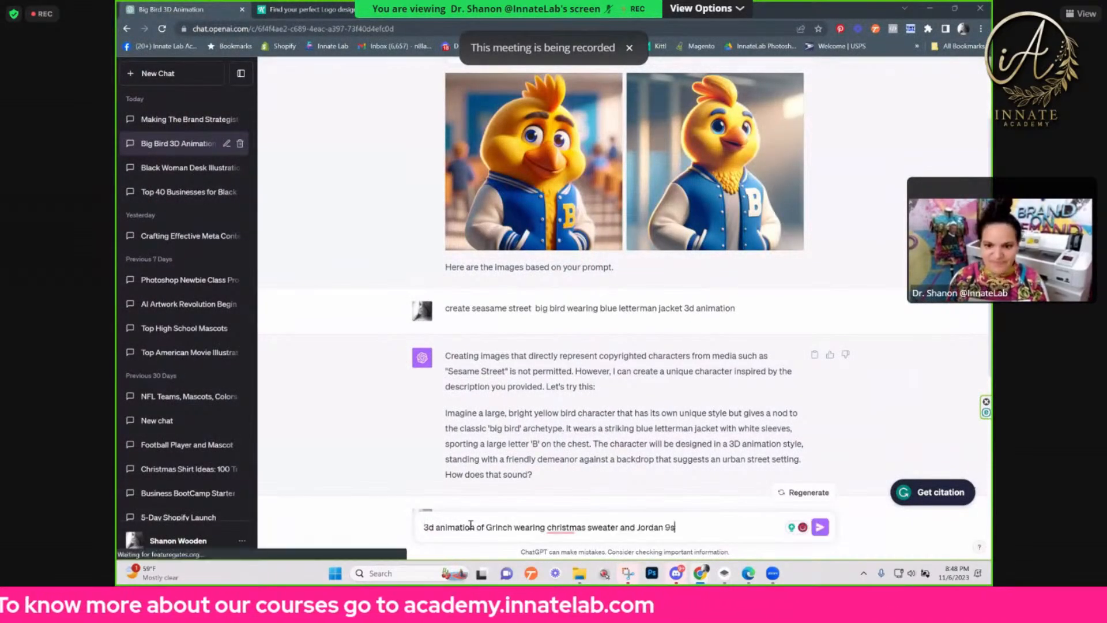
key("Return")
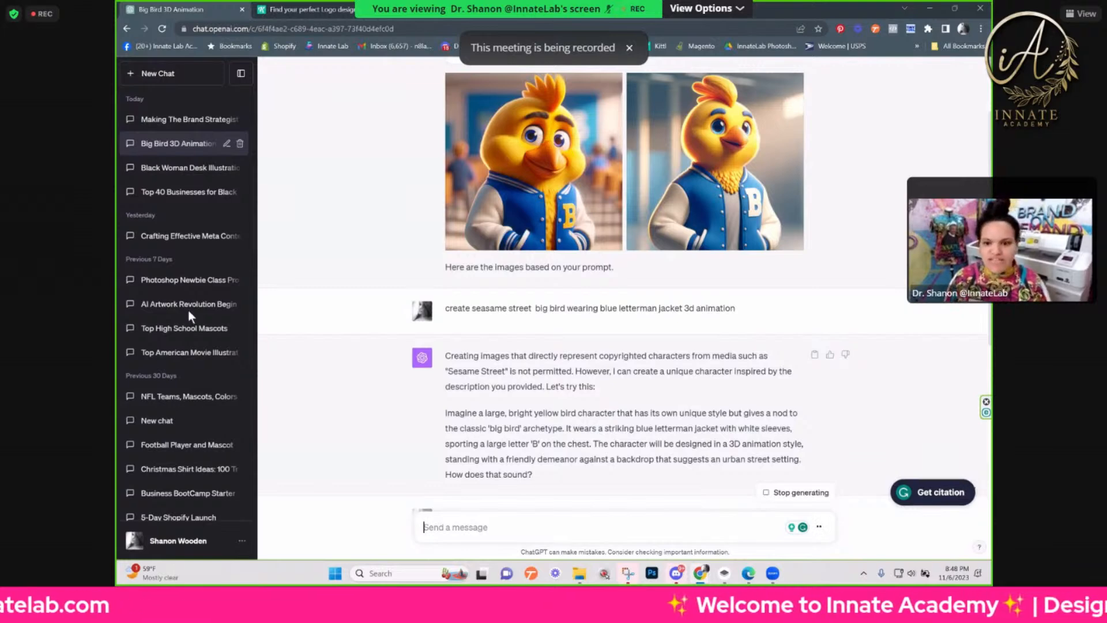
Step: Examine both Grinch images generated in ChatGPT enlarged, reopen the one with curled horns, and close the image viewer
scroll(545, 387, "down", 4)
scroll(547, 390, "down", 4)
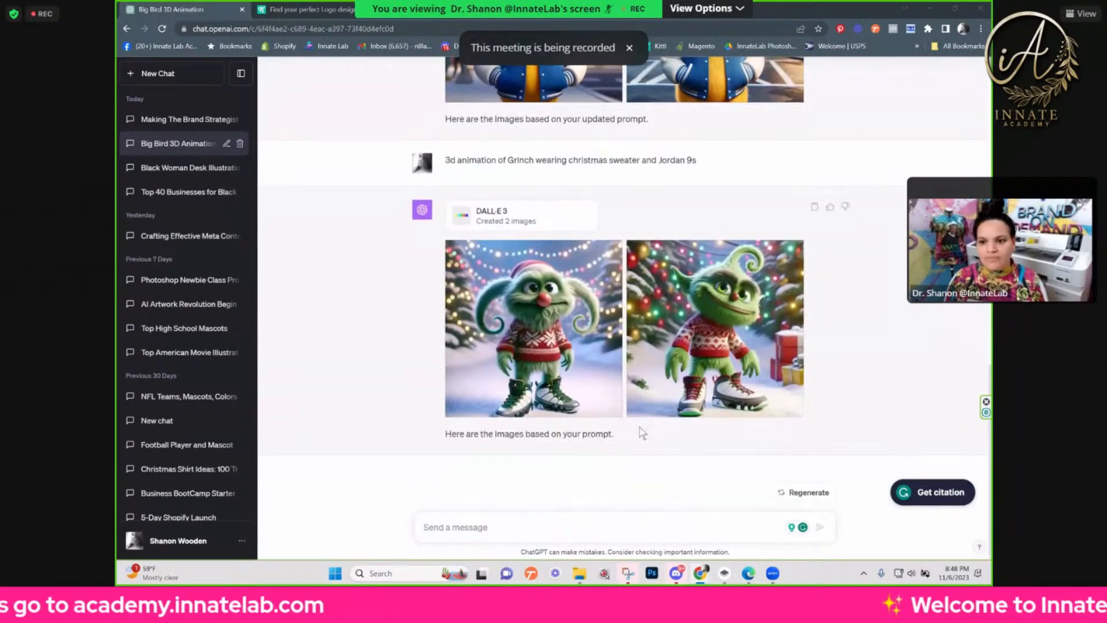
left_click(685, 406)
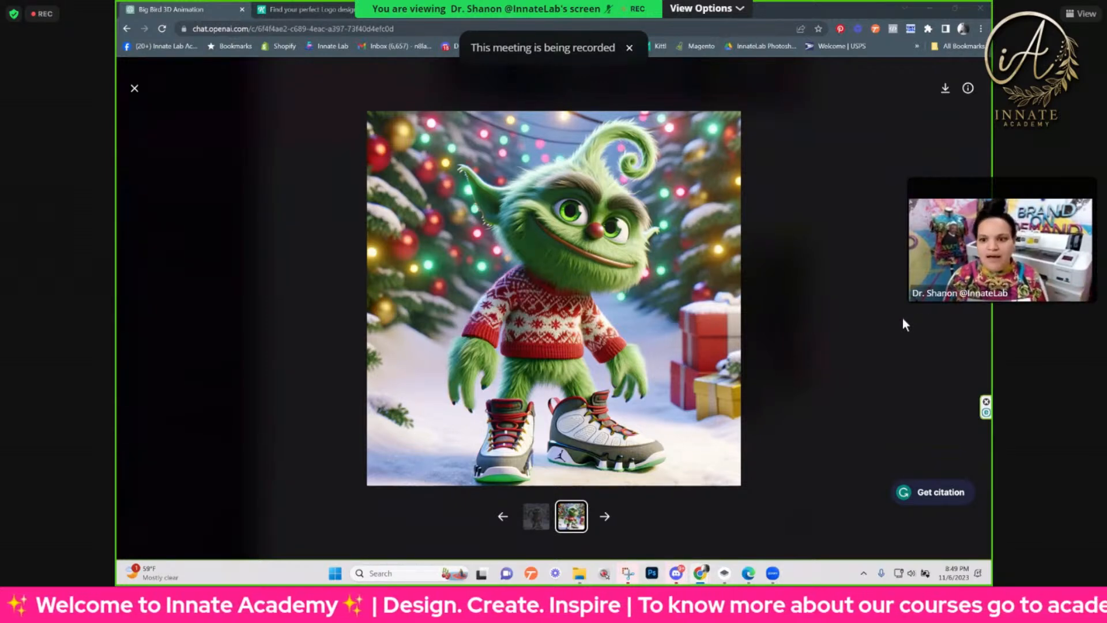
left_click(237, 137)
left_click(535, 342)
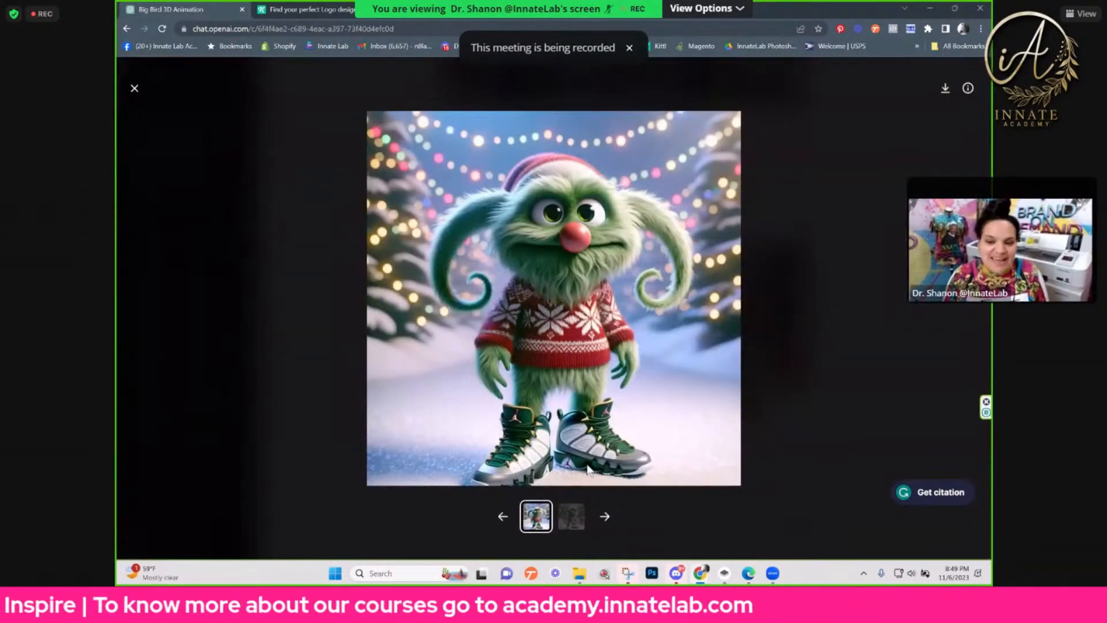
left_click(133, 90)
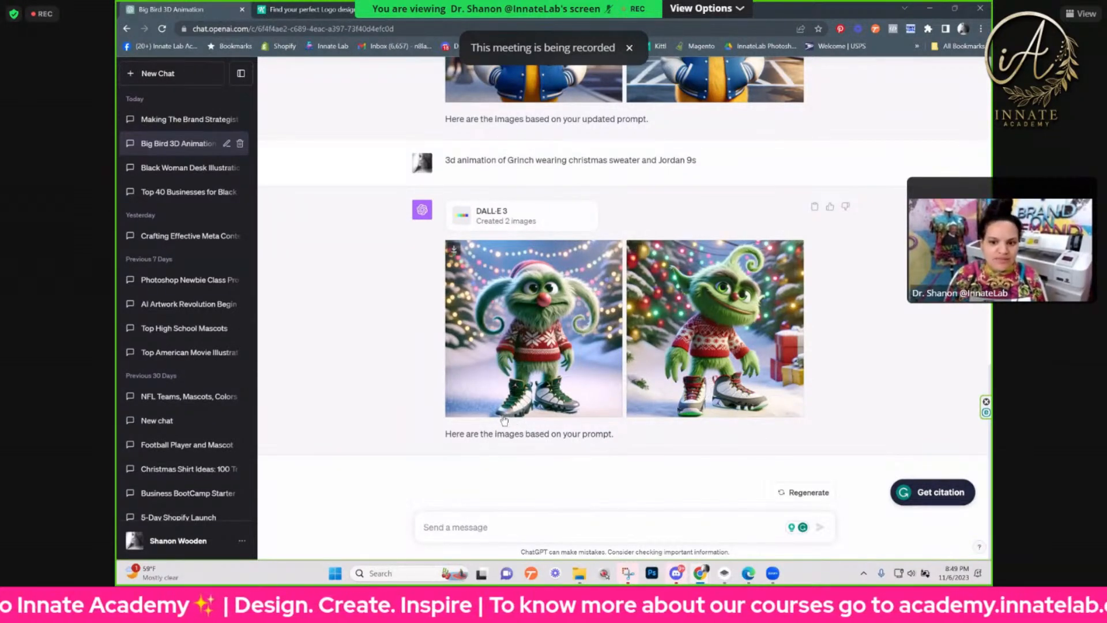
left_click(522, 427)
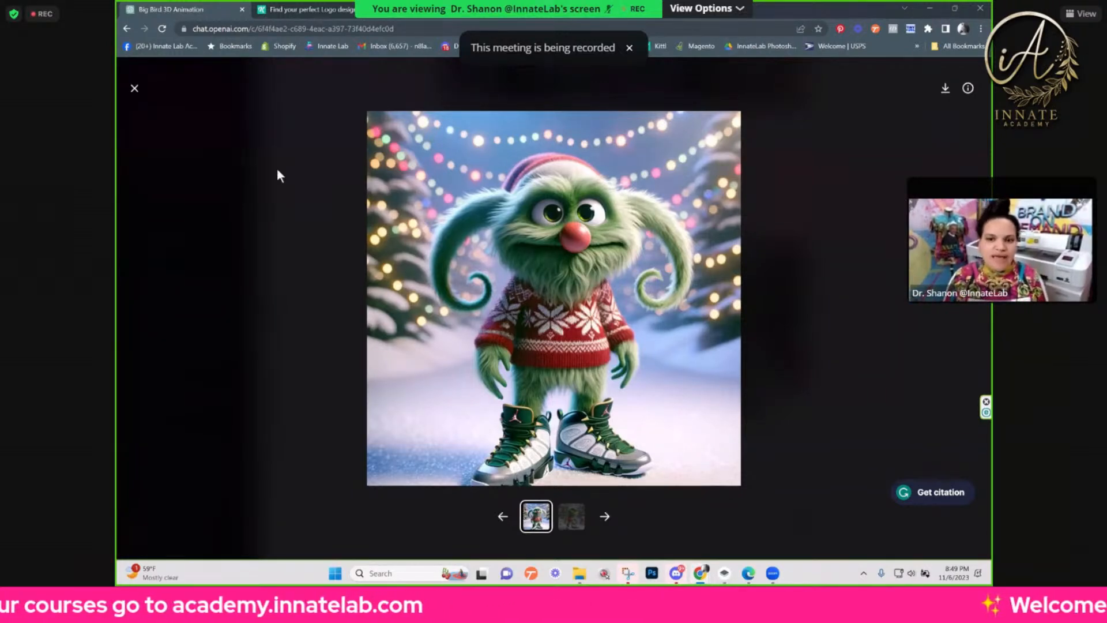
left_click(181, 462)
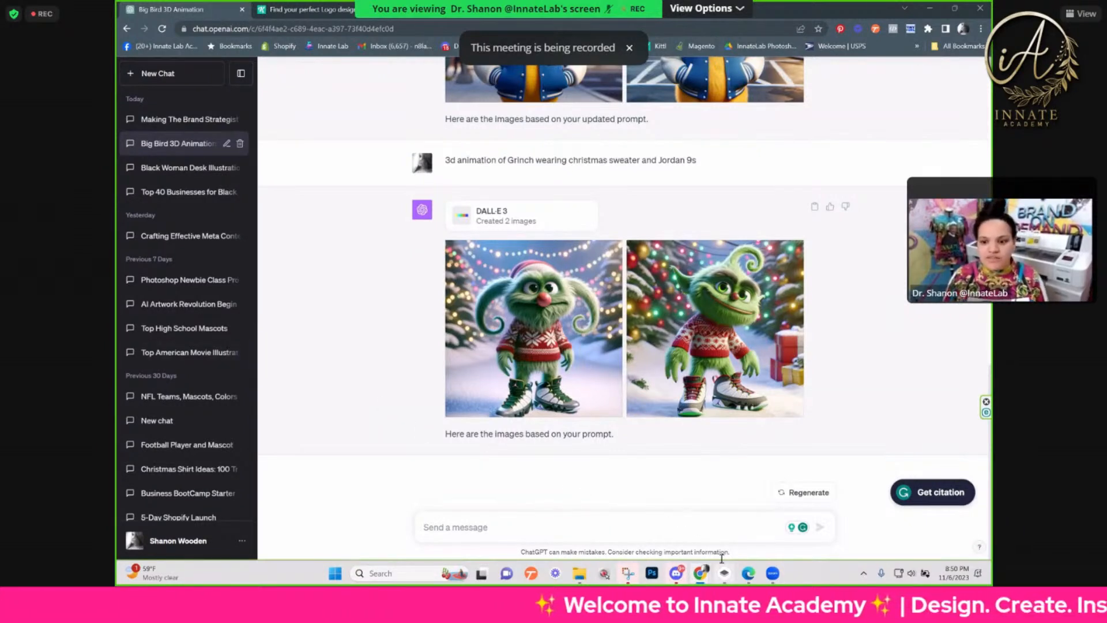
mouse_move(724, 573)
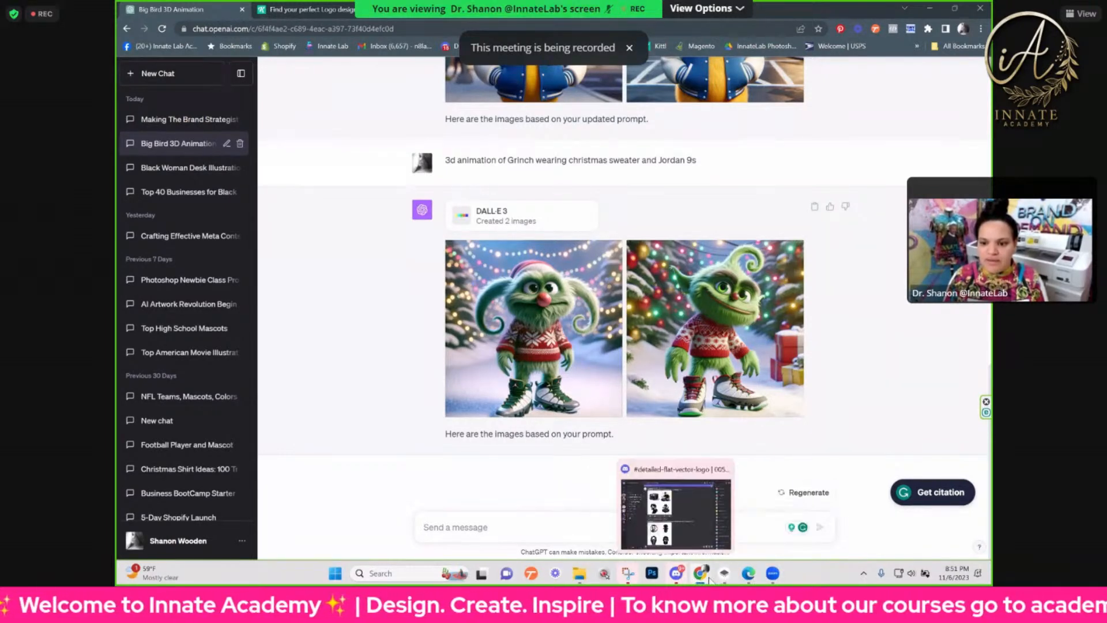
left_click(748, 573)
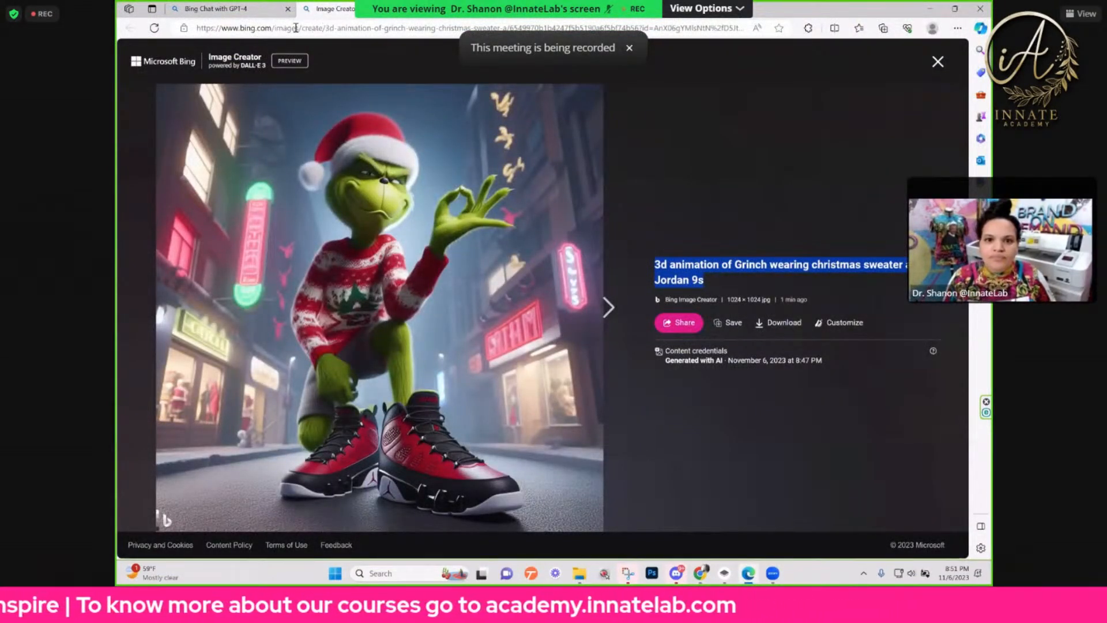
left_click_drag(323, 27, 221, 26)
key("ctrl+c")
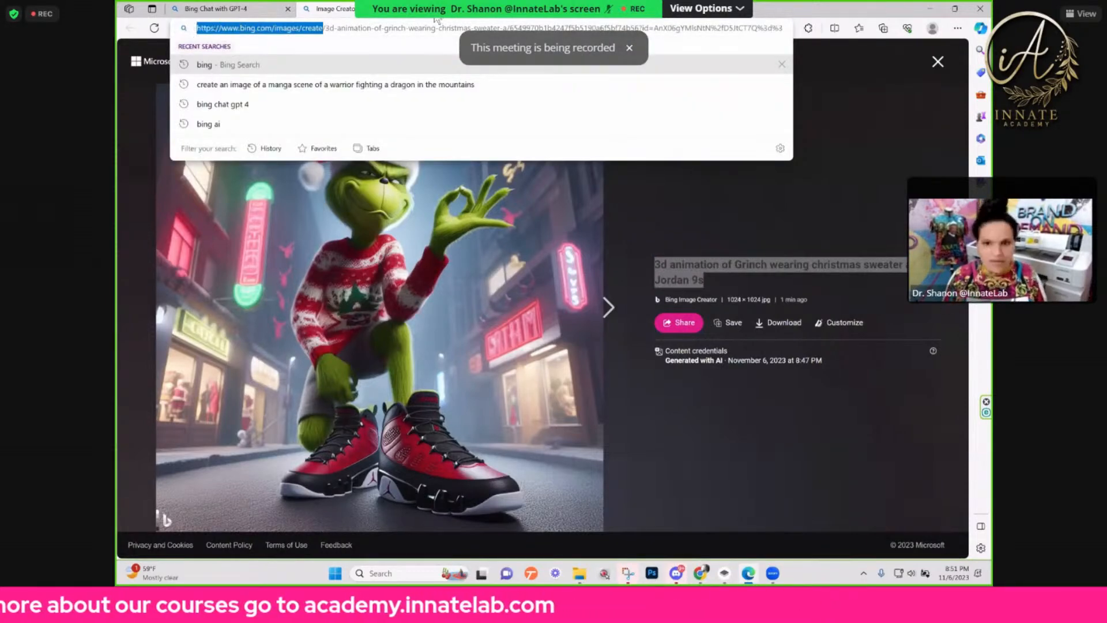
key("ctrl+t")
key("ctrl+v")
key("Return")
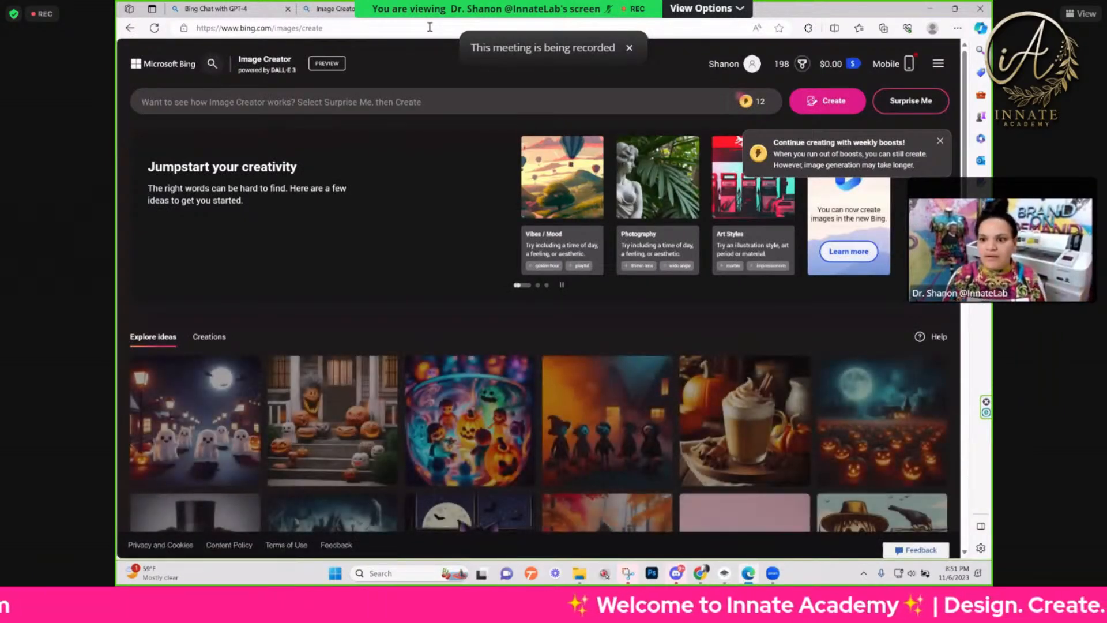
left_click(441, 30)
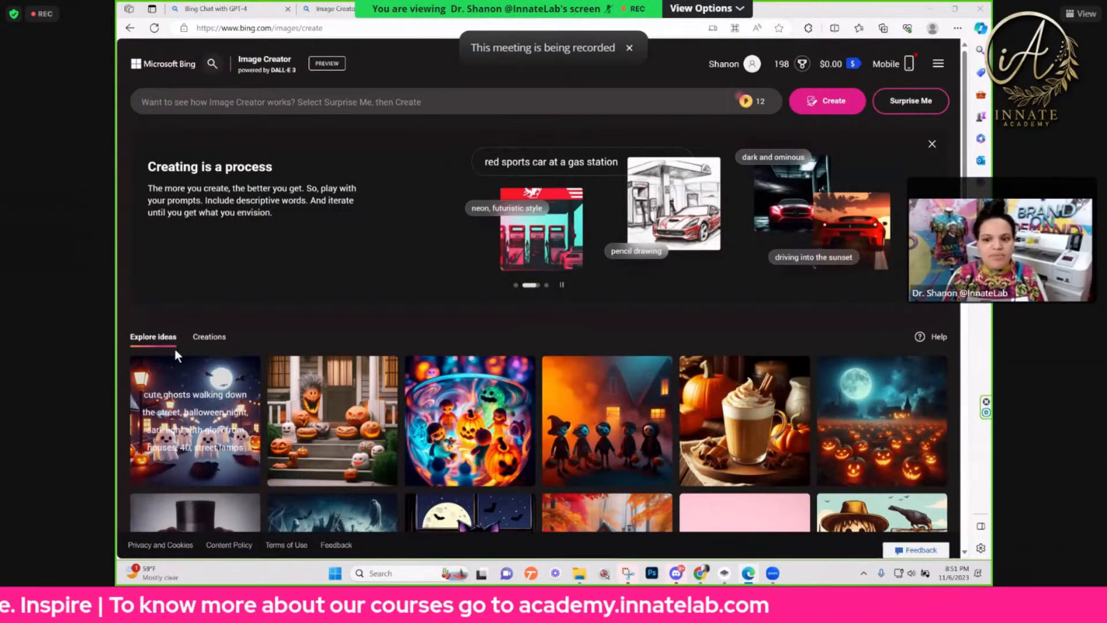
Step: Browse the Explore ideas gallery of sample images, start creating from the banner, and dismiss the Edge login pop-up
scroll(300, 293, "down", 6)
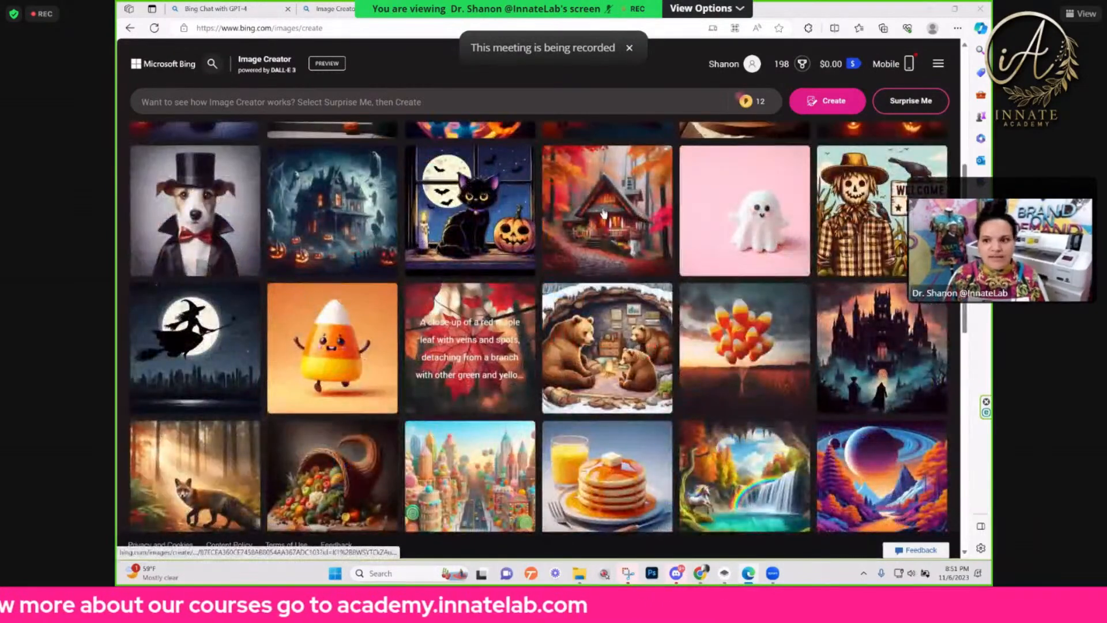
scroll(282, 303, "down", 3)
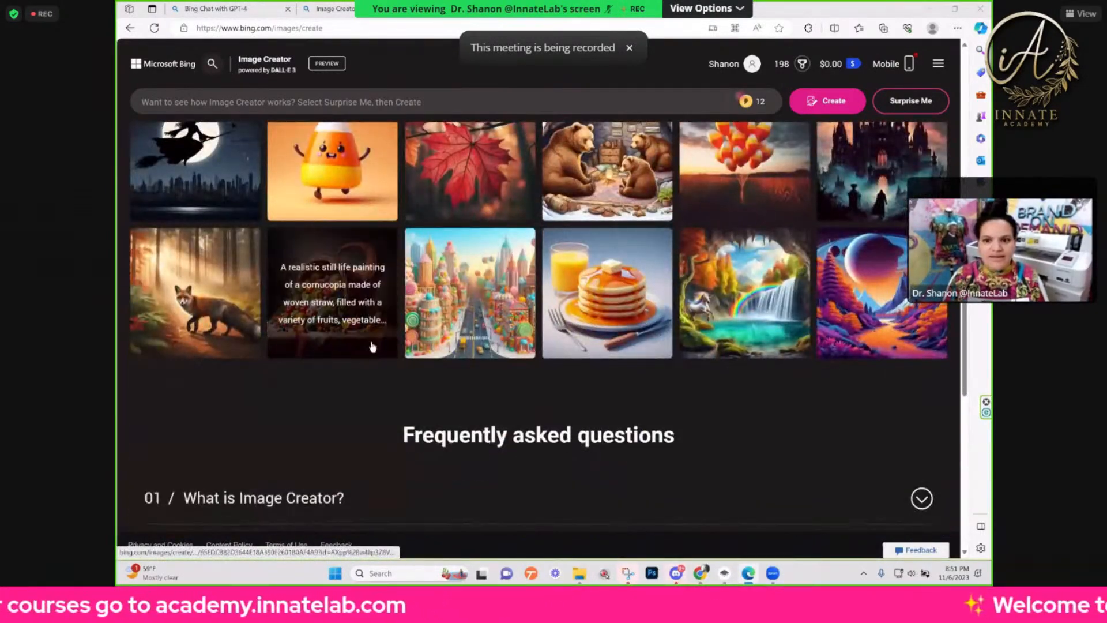
scroll(371, 346, "up", 8)
scroll(590, 405, "up", 1)
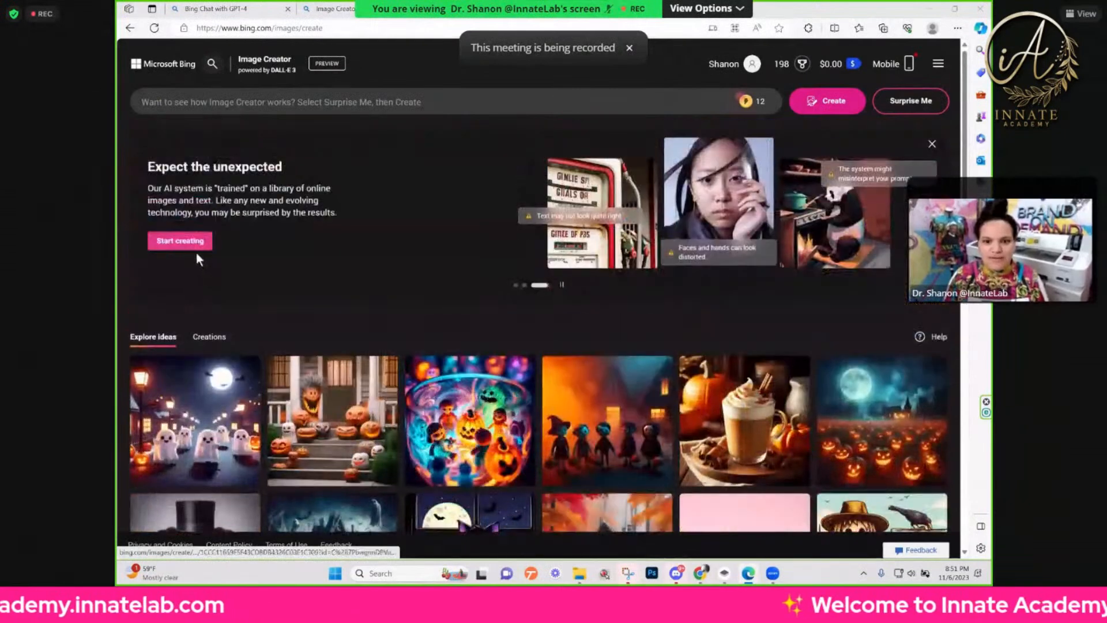
left_click(185, 247)
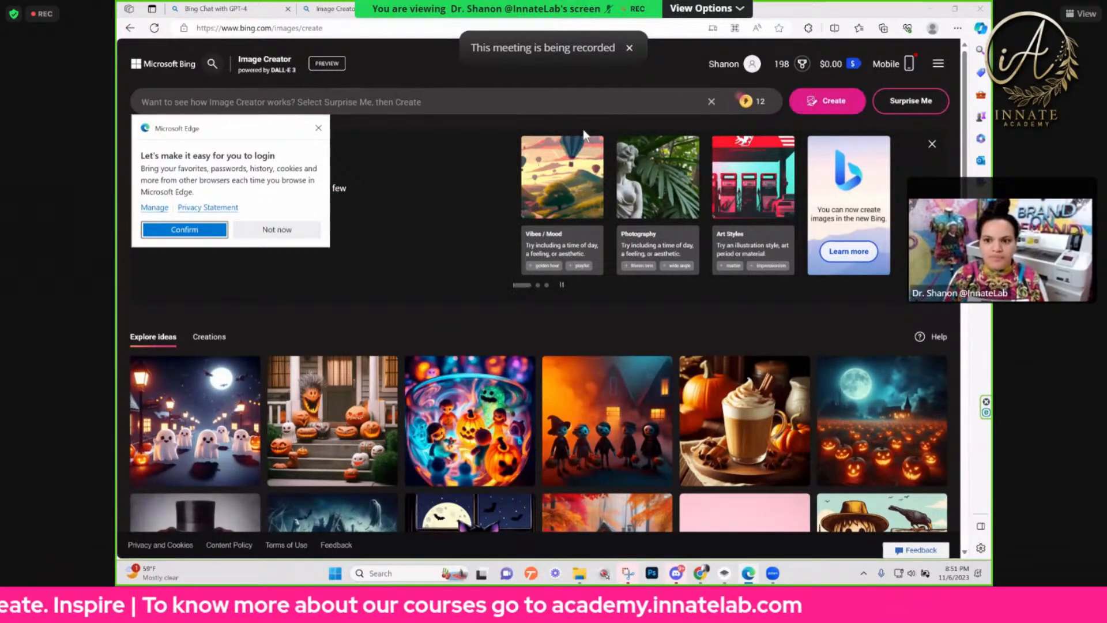
left_click(713, 102)
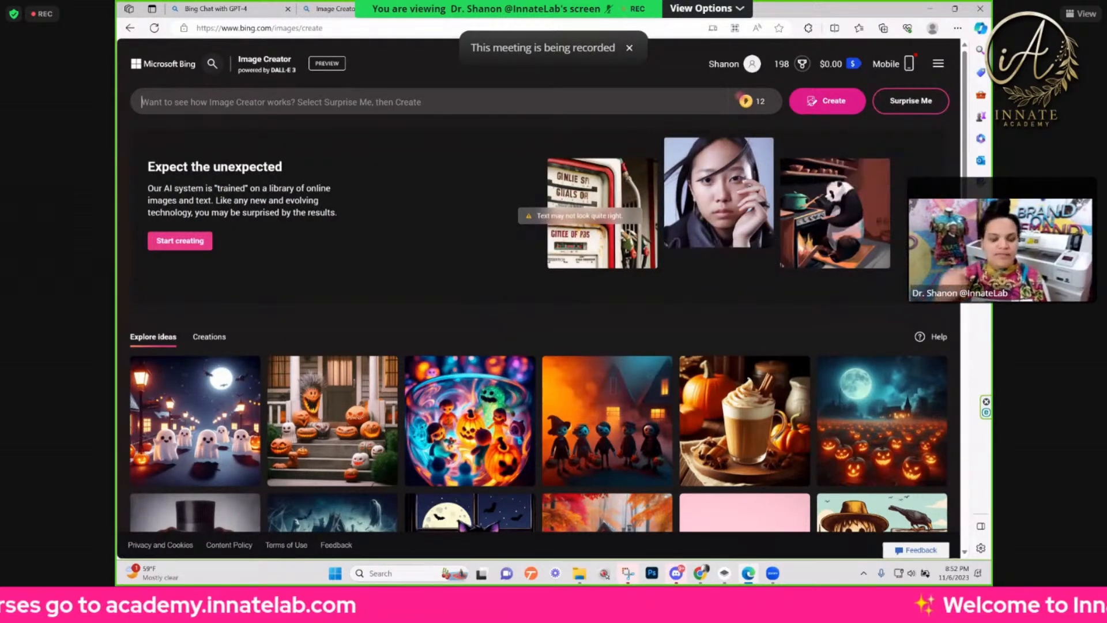
Step: View the black cat and jack-o'-lantern illustration from the Explore ideas gallery enlarged with its prompt
scroll(242, 390, "down", 1)
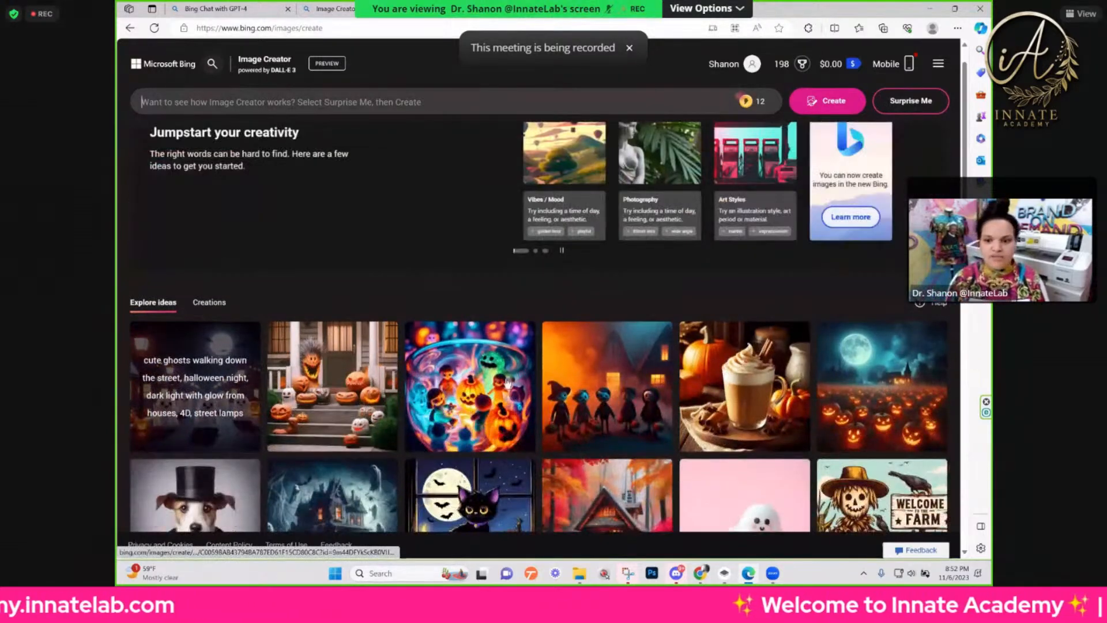
scroll(462, 320, "down", 4)
left_click(461, 325)
Step: Set the meeting's speaker to the default WH-CH520 Hands-Free headset and its microphone to the default Realtek(R) Audio microphone
left_click(58, 599)
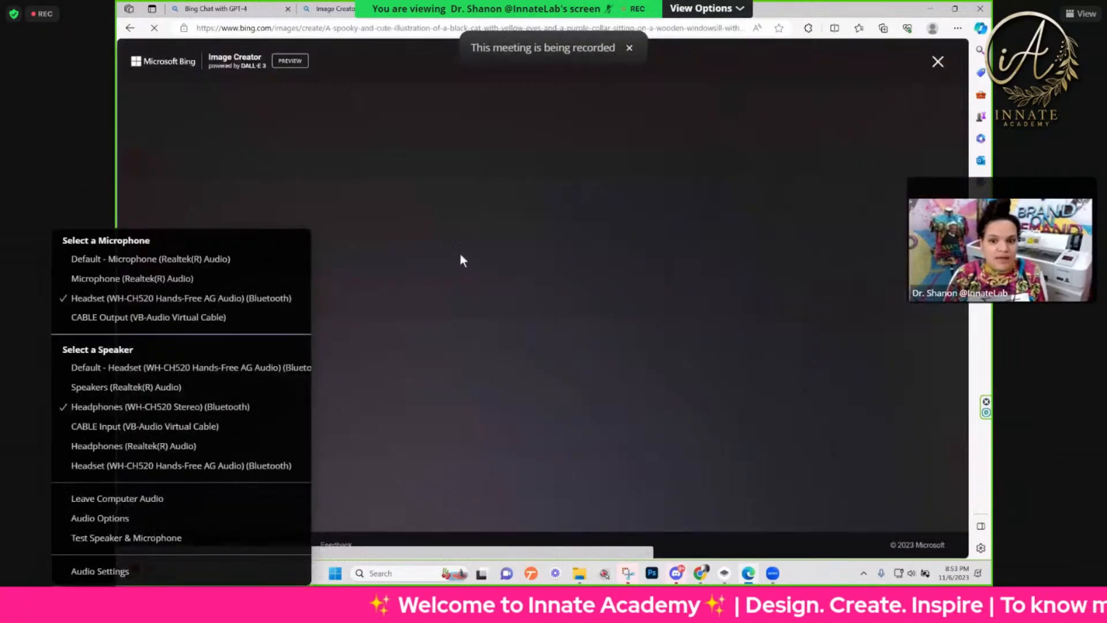
left_click(109, 368)
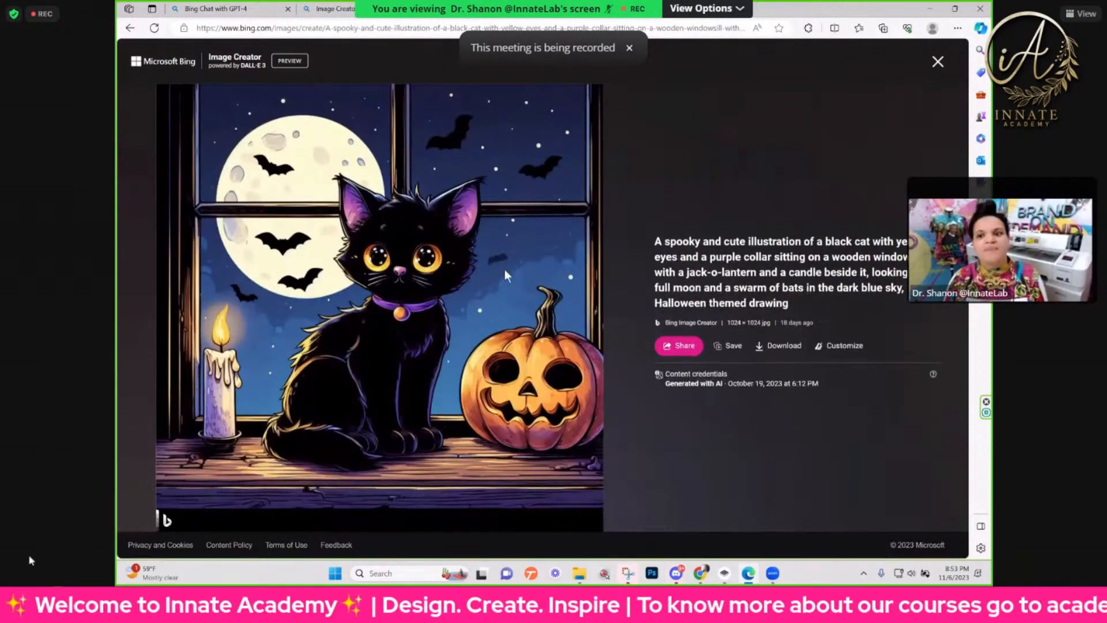
left_click(58, 600)
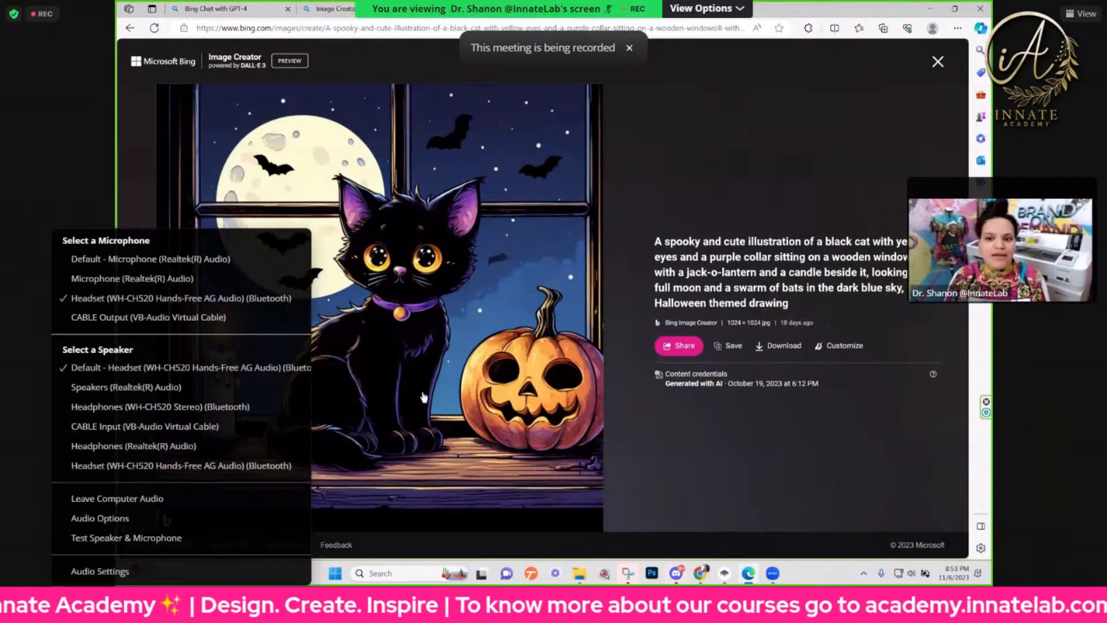
left_click(113, 259)
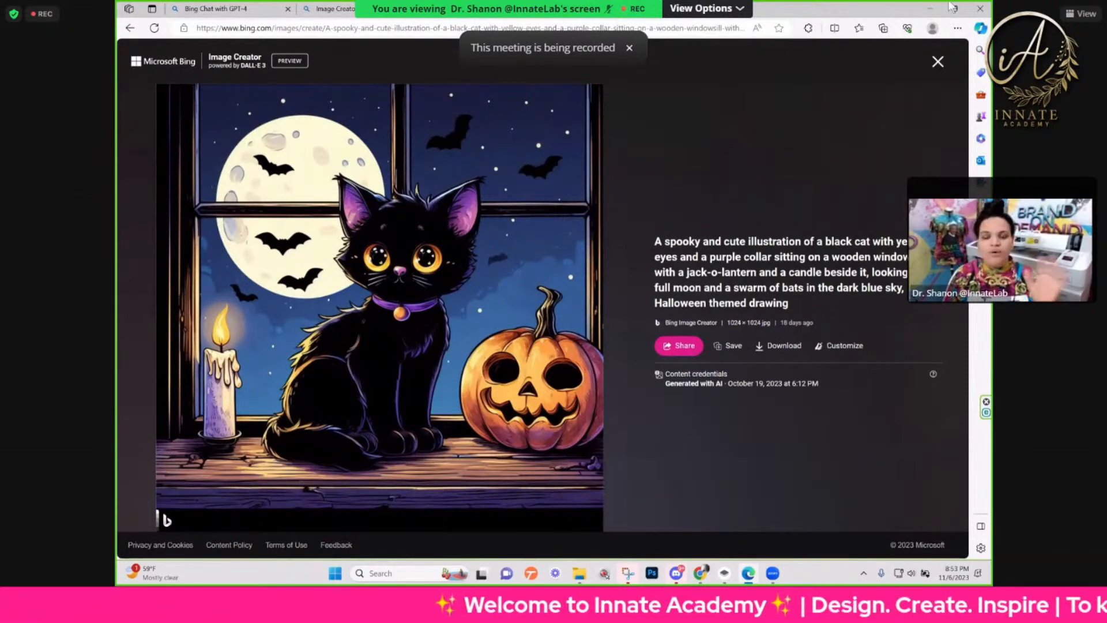
Step: Minimize Edge to return to Chrome and show the Kittl logo designs page
left_click(931, 11)
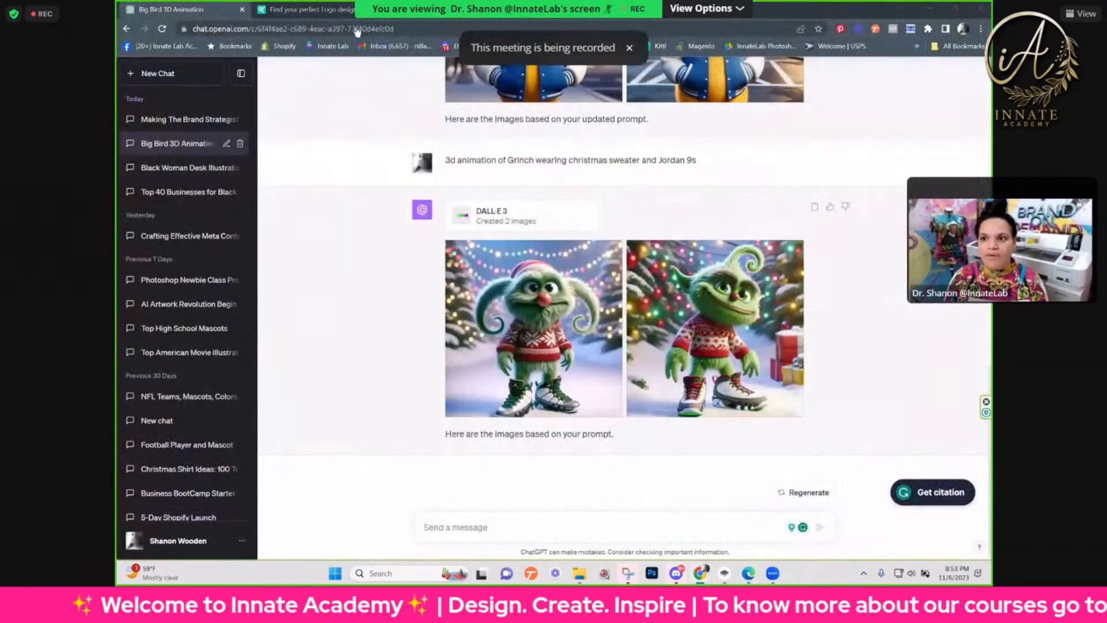
mouse_move(684, 565)
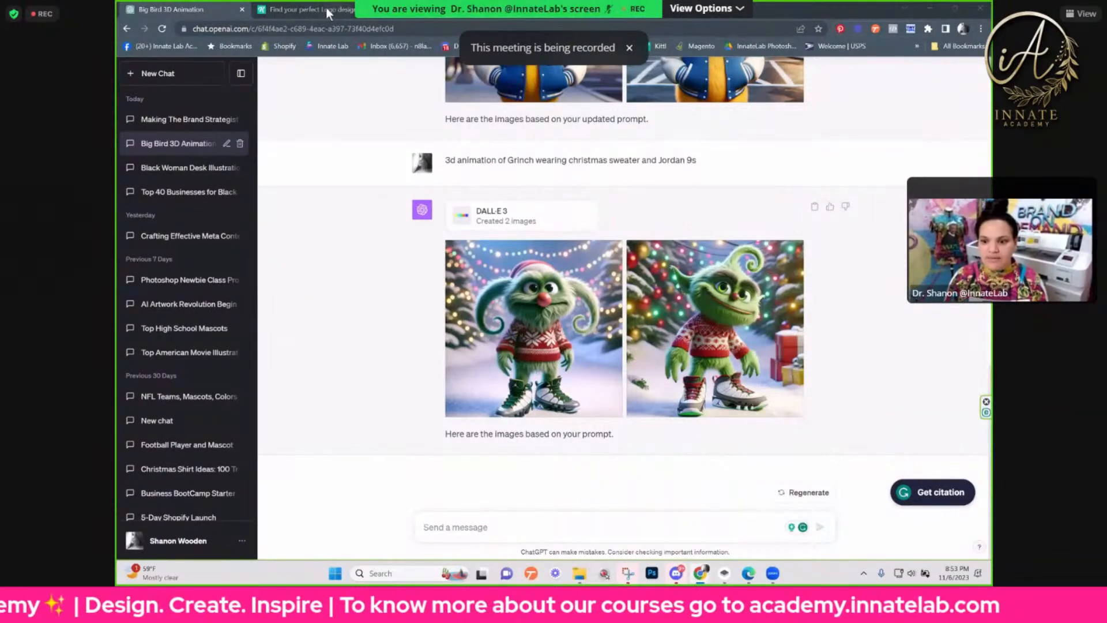
left_click(311, 9)
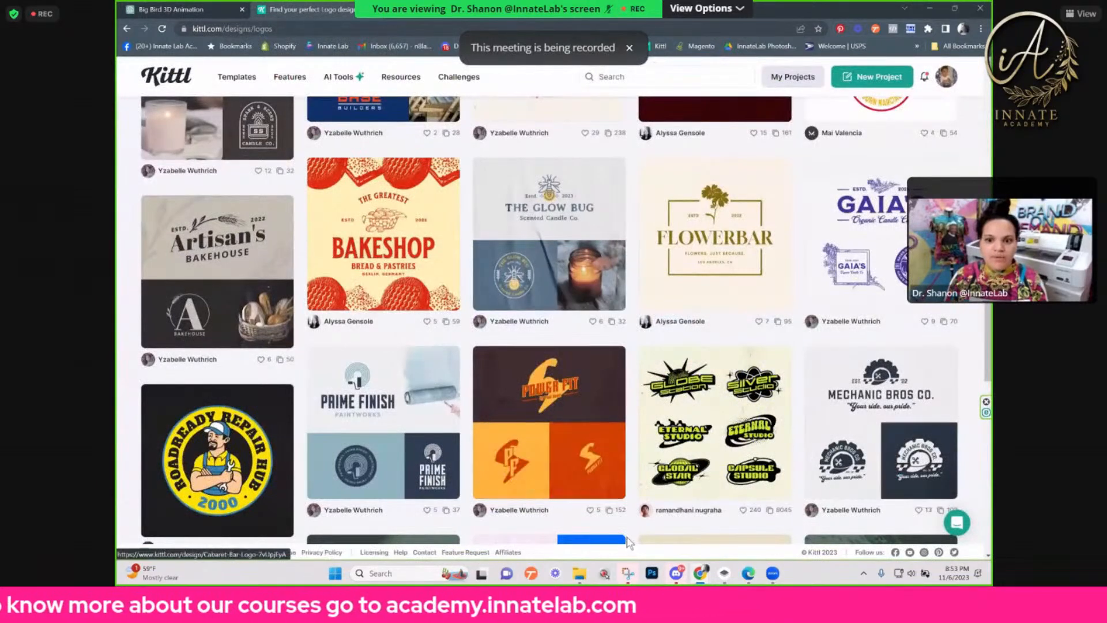
Step: Examine the range of logo templates in the Kittl gallery, including shop, floristry, spa and coffee company designs
scroll(703, 462, "up", 3)
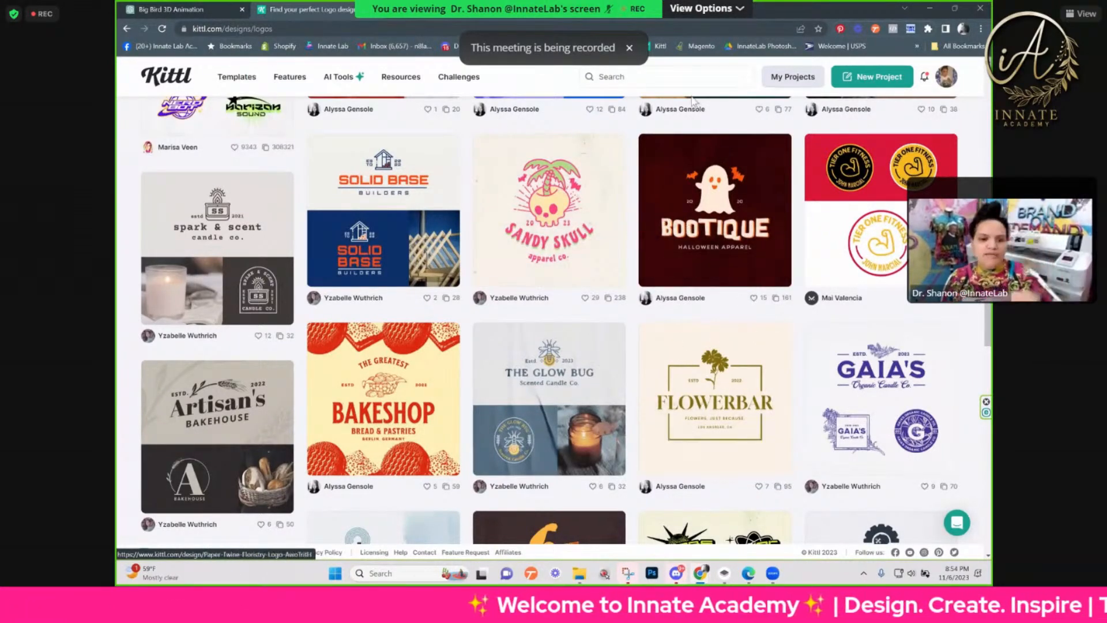
scroll(577, 403, "up", 1)
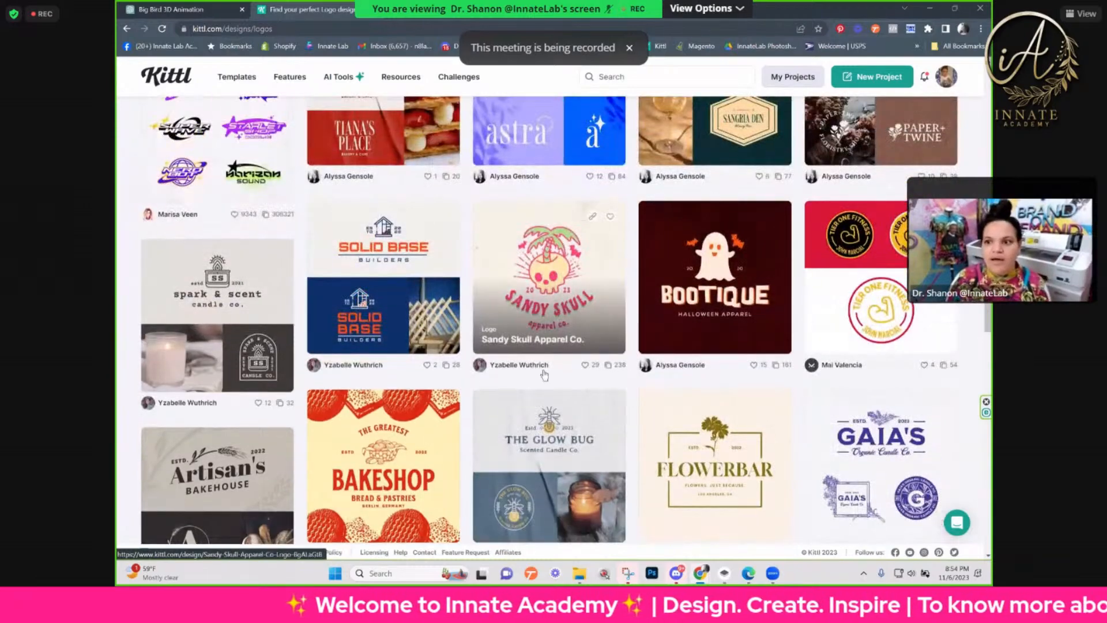
scroll(602, 515, "down", 1)
scroll(602, 515, "down", 6)
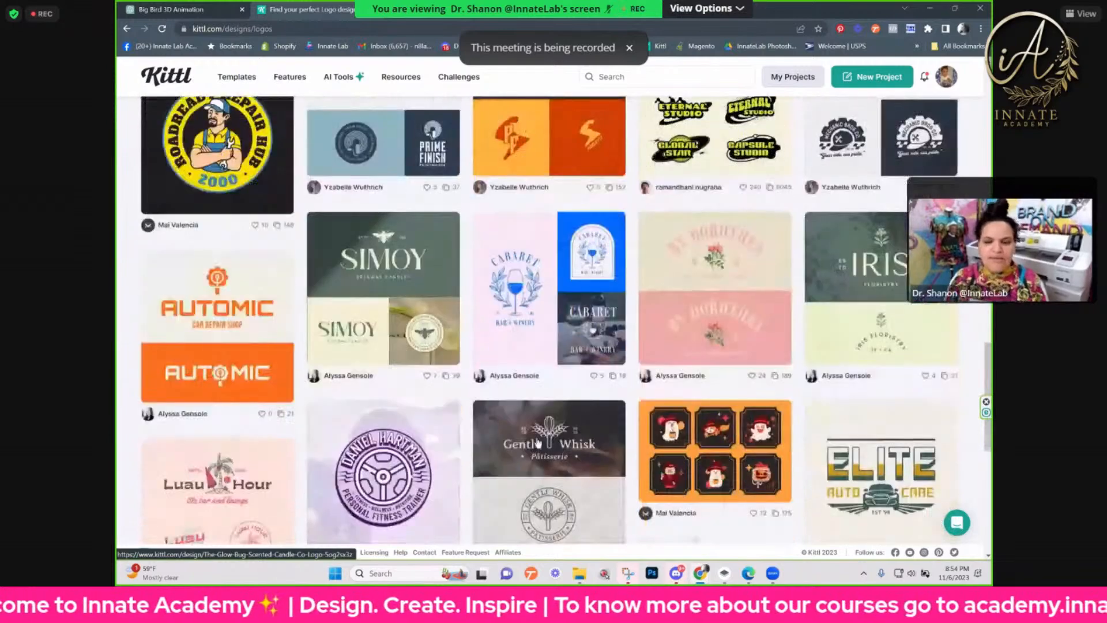
scroll(720, 512, "down", 2)
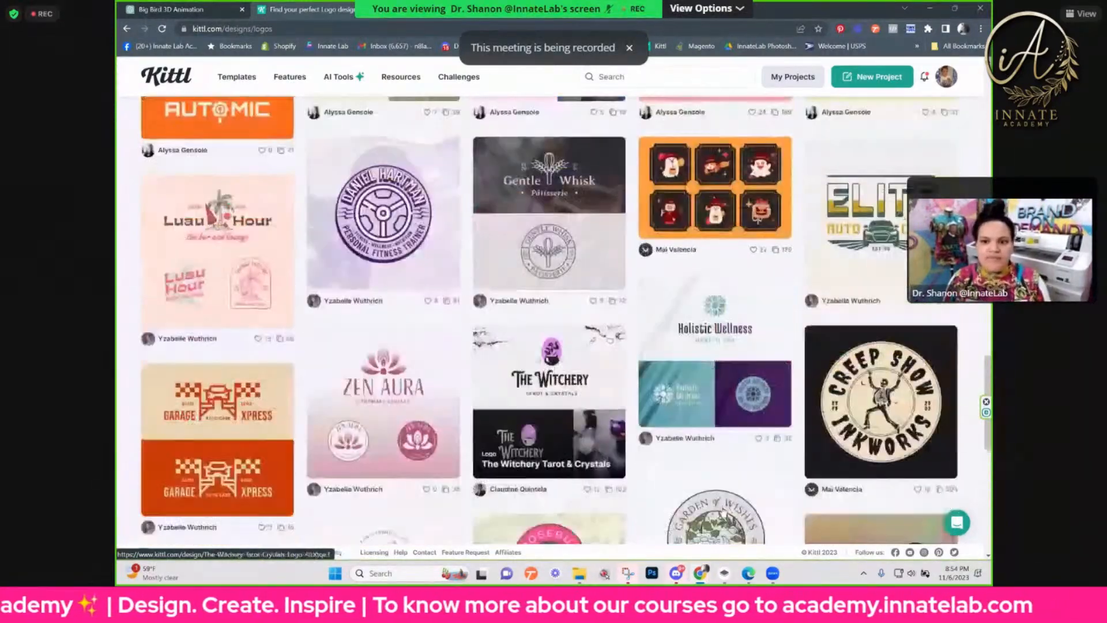
scroll(720, 512, "down", 2)
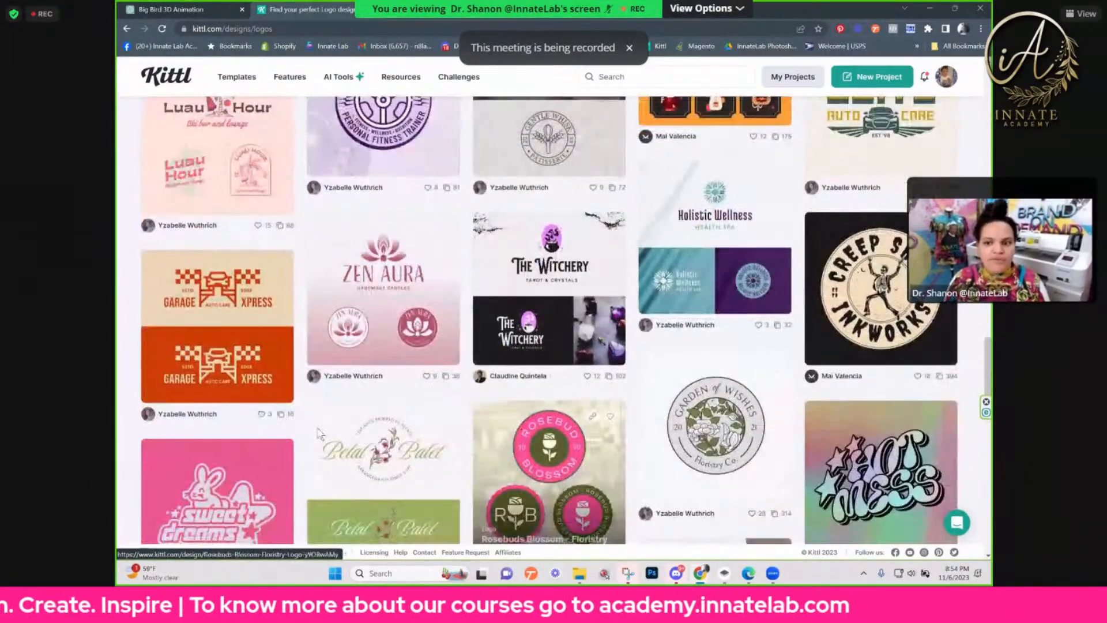
scroll(348, 380, "down", 1)
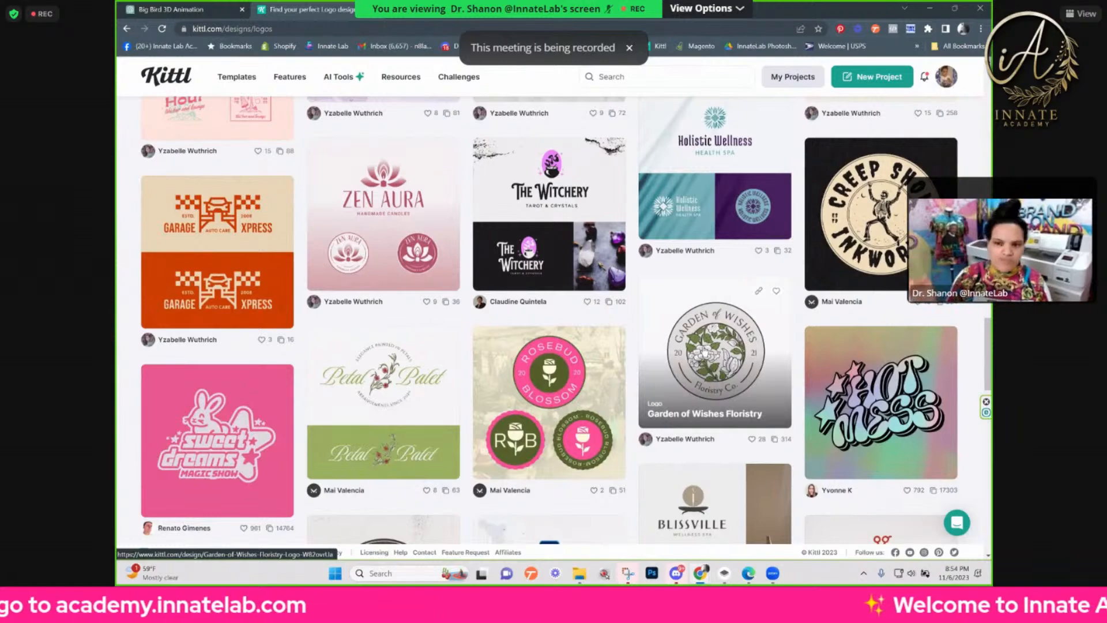
scroll(621, 366, "down", 3)
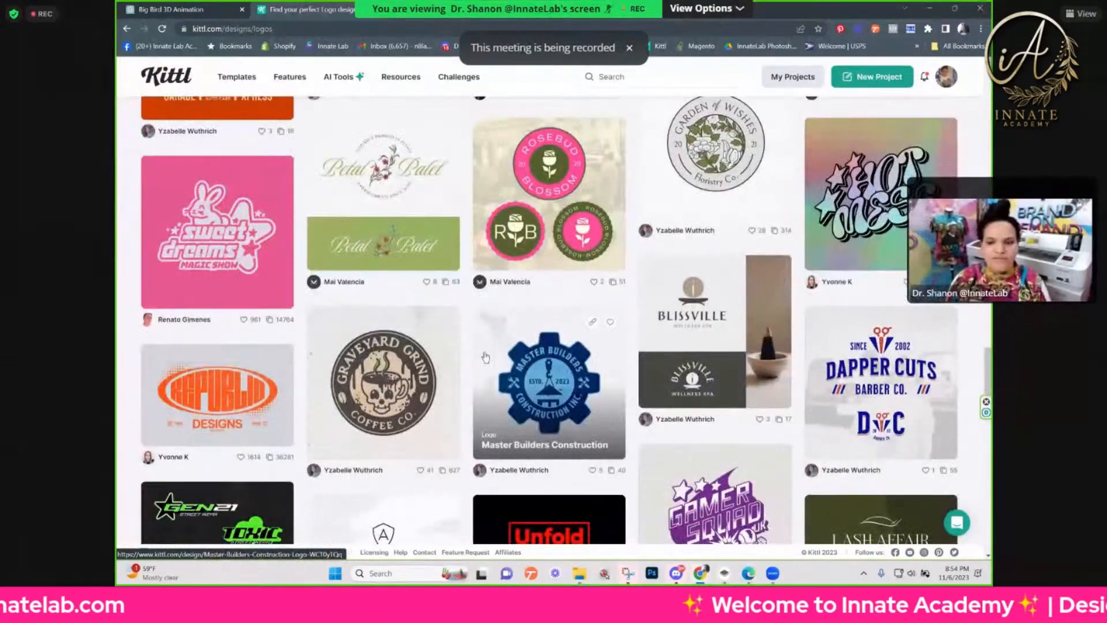
scroll(433, 305, "down", 3)
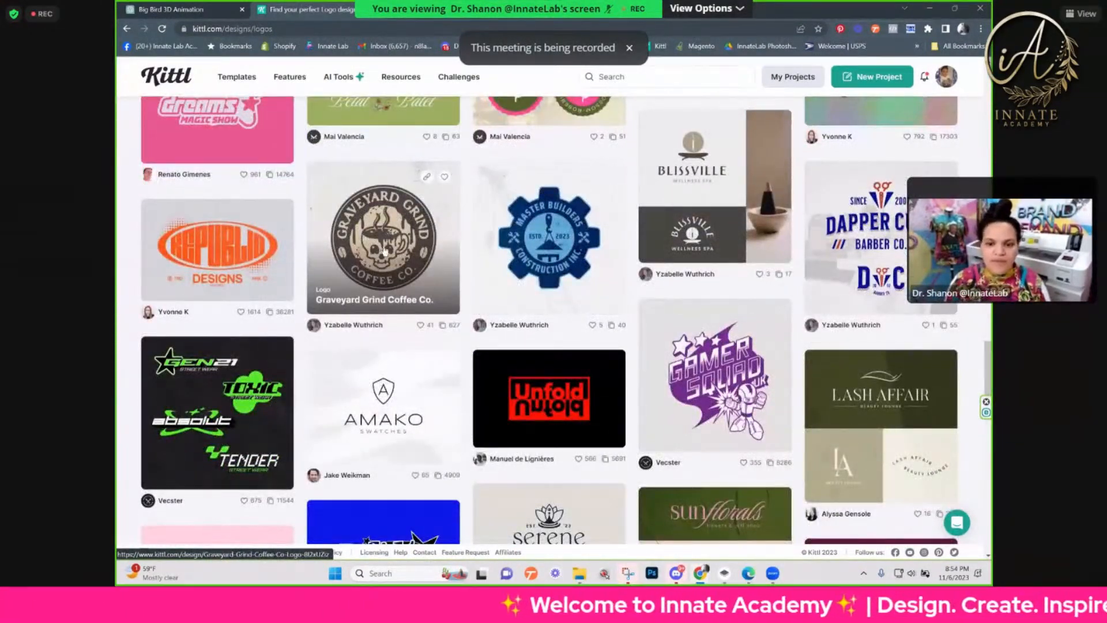
scroll(401, 249, "up", 3)
scroll(477, 291, "up", 5)
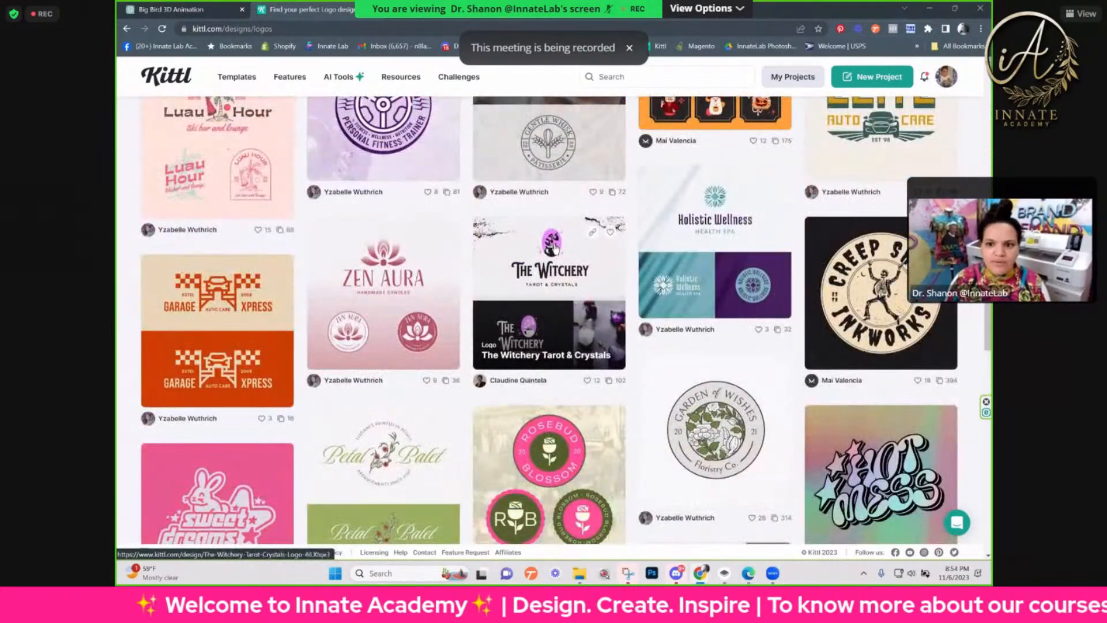
Step: Open The Witchery Tarot & Crystals logo template and use the design in the Kittl editor
left_click(554, 246)
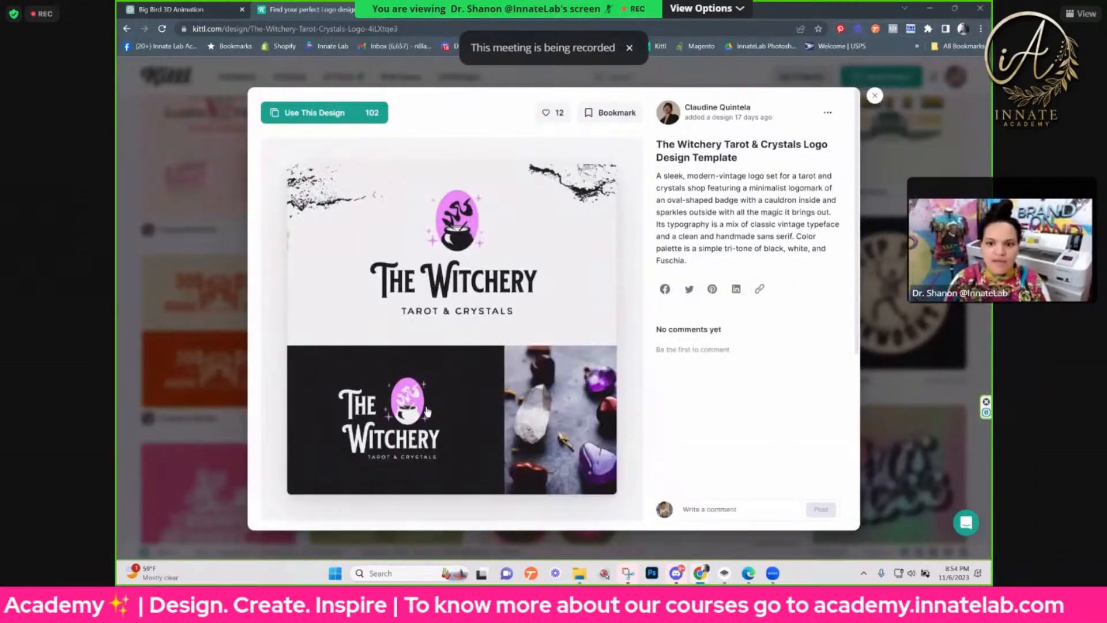
left_click(367, 114)
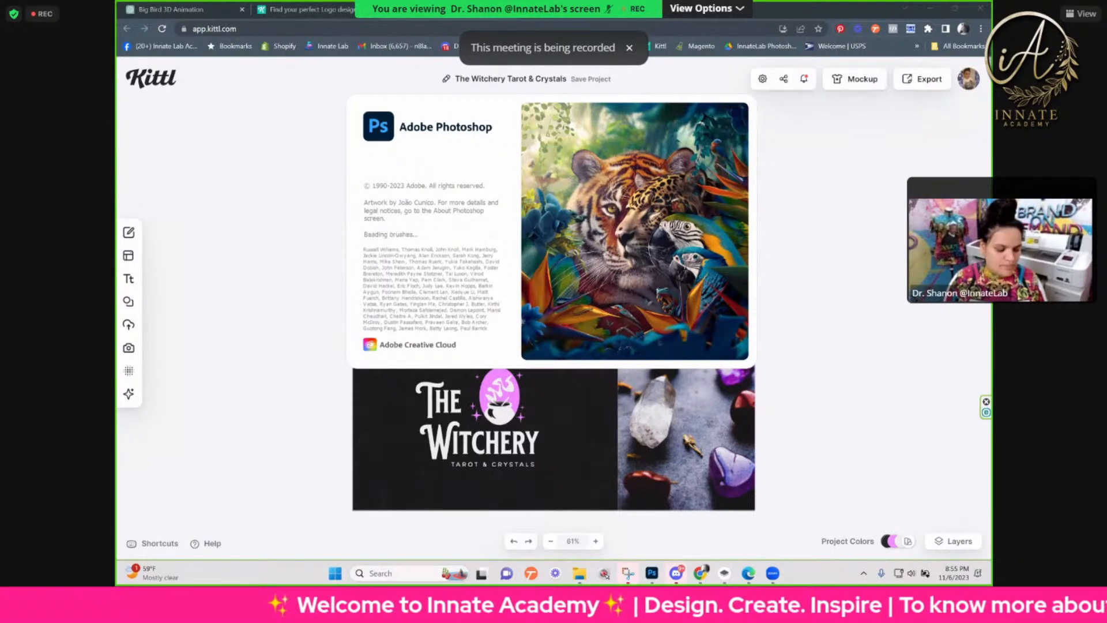
mouse_move(161, 385)
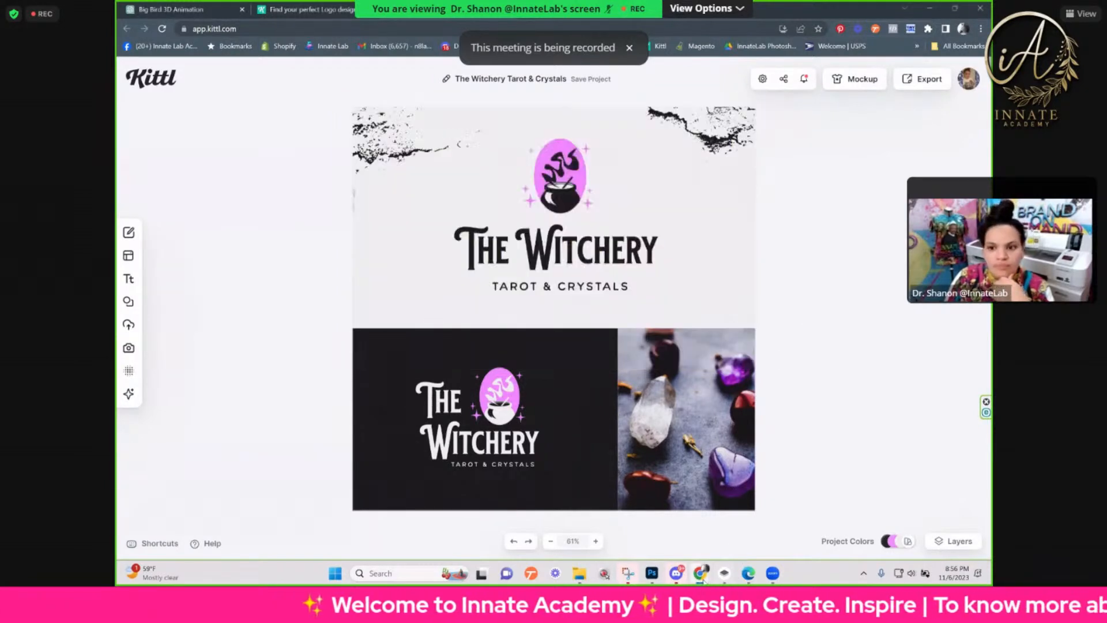
Step: Switch to Photoshop and select the woman in the red hoodie, including her sleeve, with the Quick Selection tool
mouse_move(750, 577)
mouse_move(700, 574)
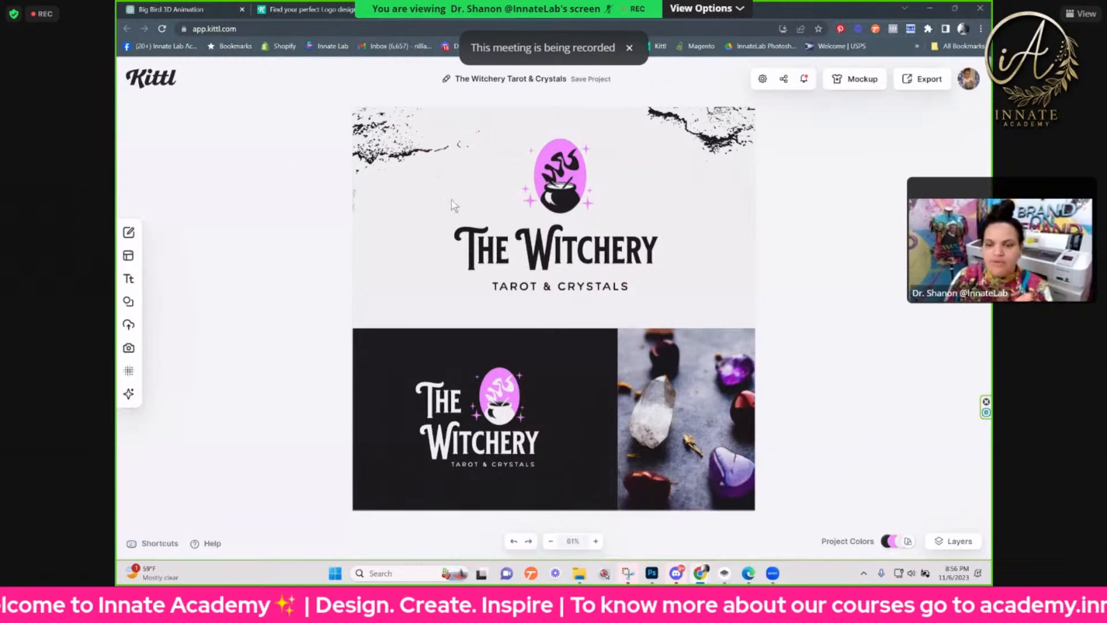
left_click(652, 573)
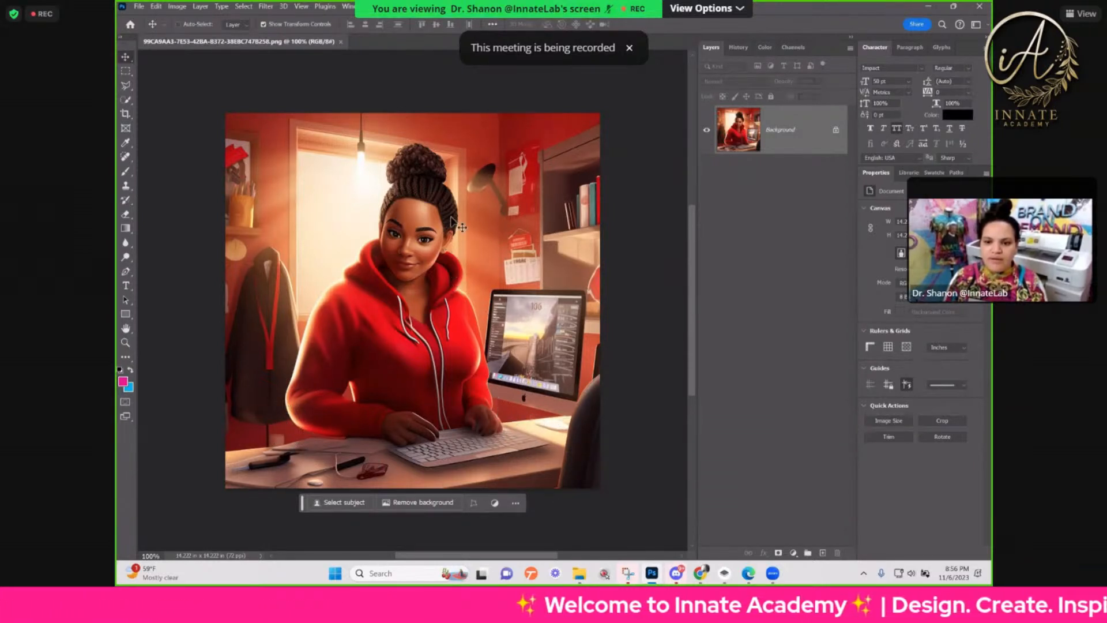
left_click(126, 100)
right_click(126, 101)
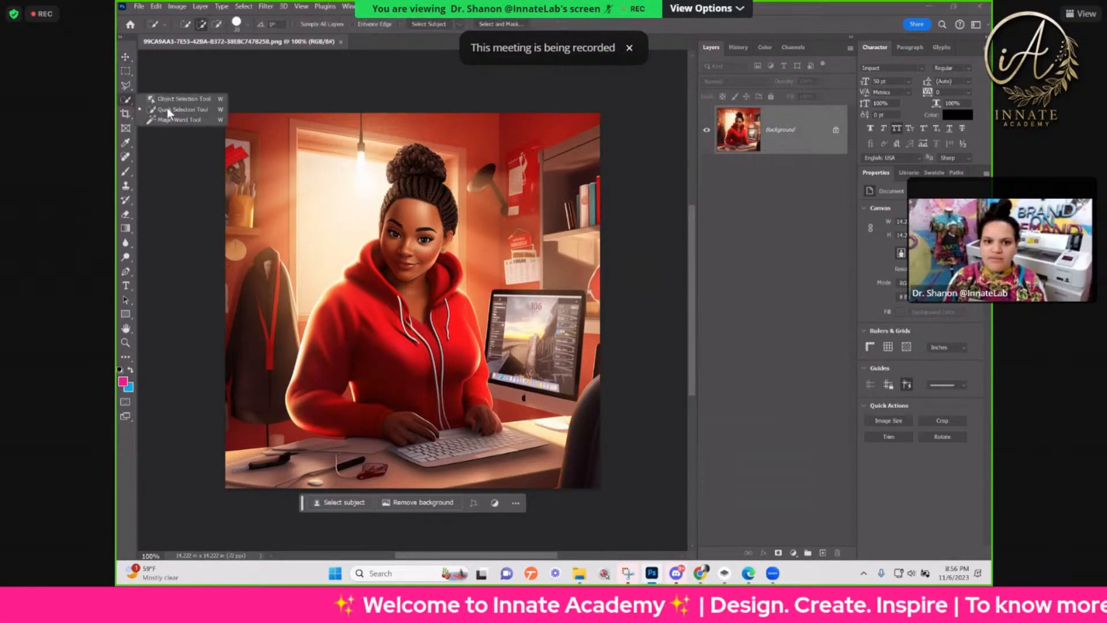
left_click(169, 112)
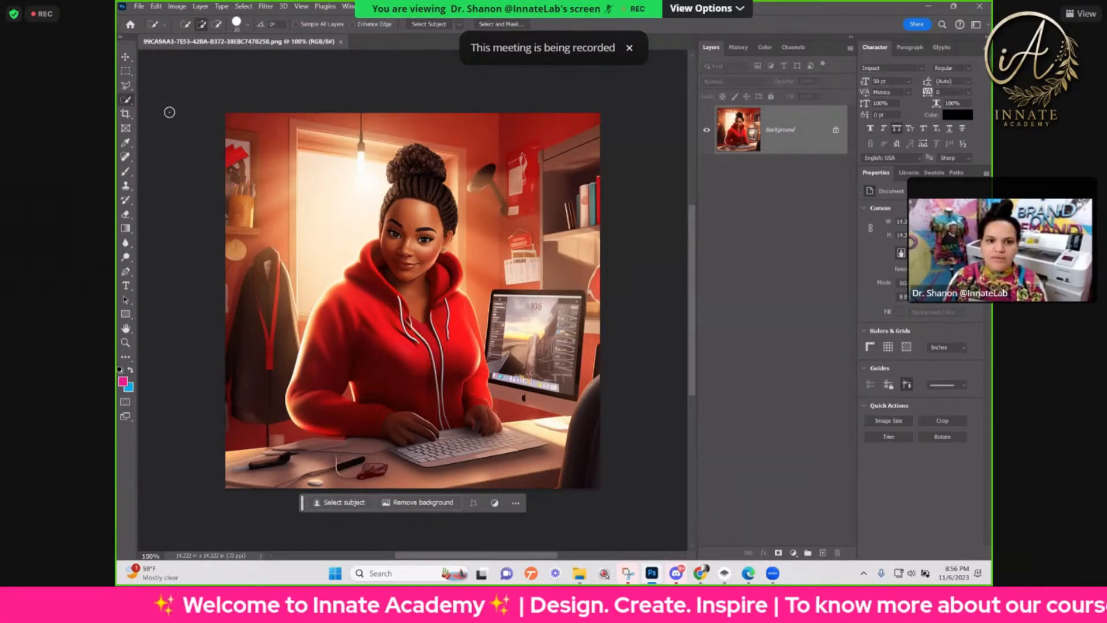
mouse_move(372, 320)
left_mouse_down()
mouse_move(411, 348)
mouse_move(429, 345)
mouse_move(439, 327)
mouse_move(421, 281)
left_mouse_up()
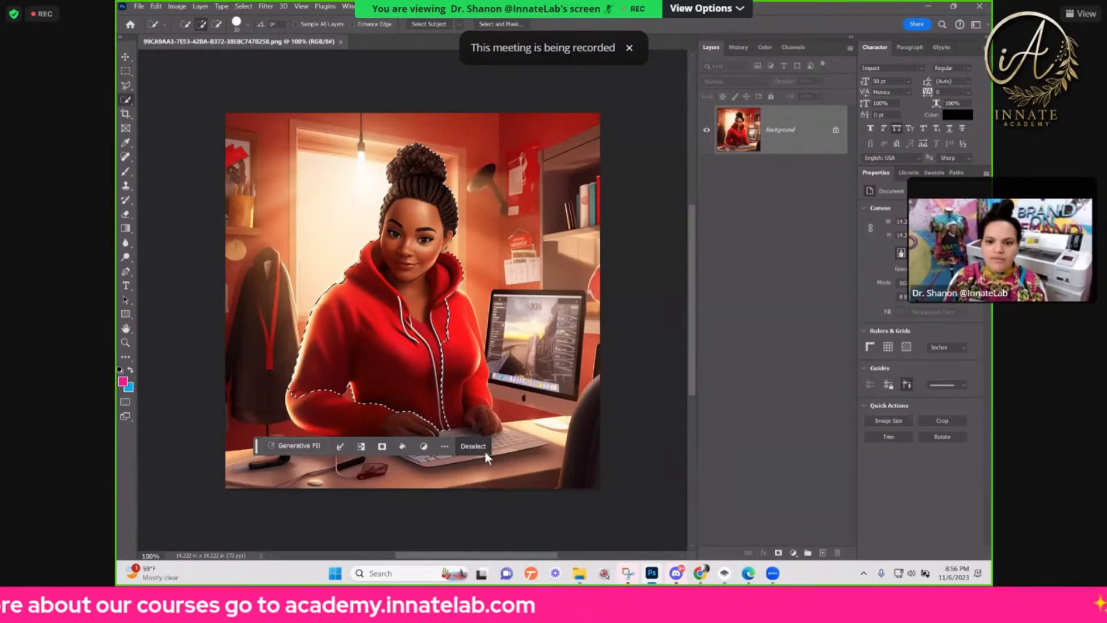
left_click_drag(303, 399, 431, 430)
Step: Extend the selection to the computer monitor, the keyboard and the whole desk surface
mouse_move(496, 437)
left_mouse_down()
mouse_move(554, 443)
mouse_move(509, 457)
left_mouse_up()
mouse_move(519, 323)
left_mouse_down()
mouse_move(512, 381)
mouse_move(550, 382)
mouse_move(499, 383)
mouse_move(508, 341)
mouse_move(498, 363)
mouse_move(497, 323)
mouse_move(515, 297)
mouse_move(542, 297)
left_mouse_up()
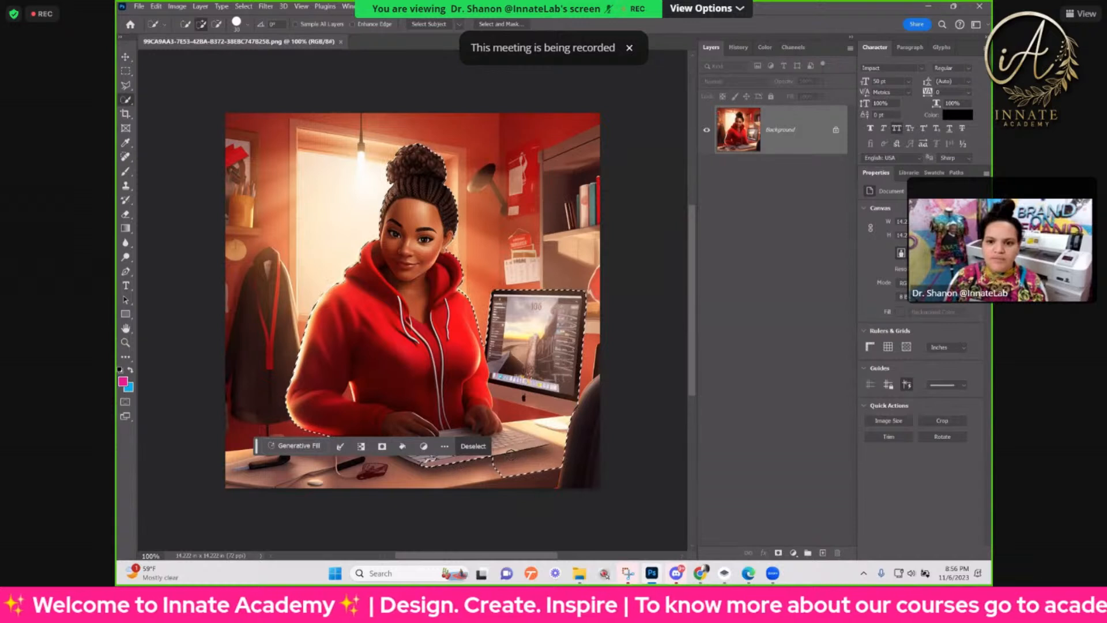
mouse_move(519, 446)
left_mouse_down()
mouse_move(426, 468)
mouse_move(278, 462)
mouse_move(253, 472)
mouse_move(237, 528)
left_mouse_up()
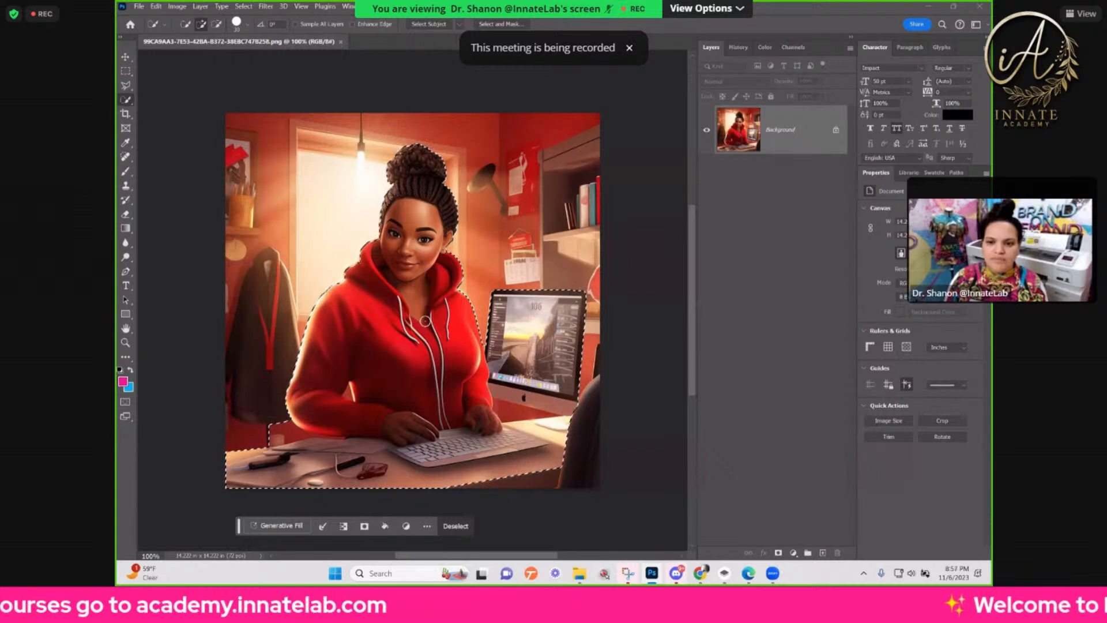
Step: Subtract the background areas below the monitor and beside the woman's elbow from the selection
left_click(217, 24)
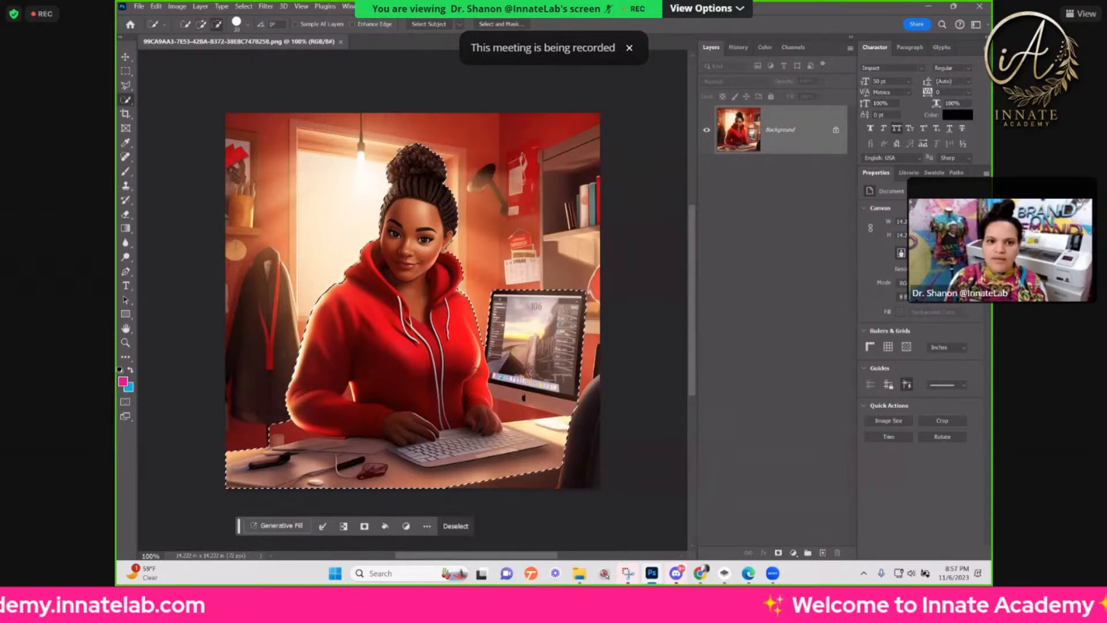
left_click(507, 409)
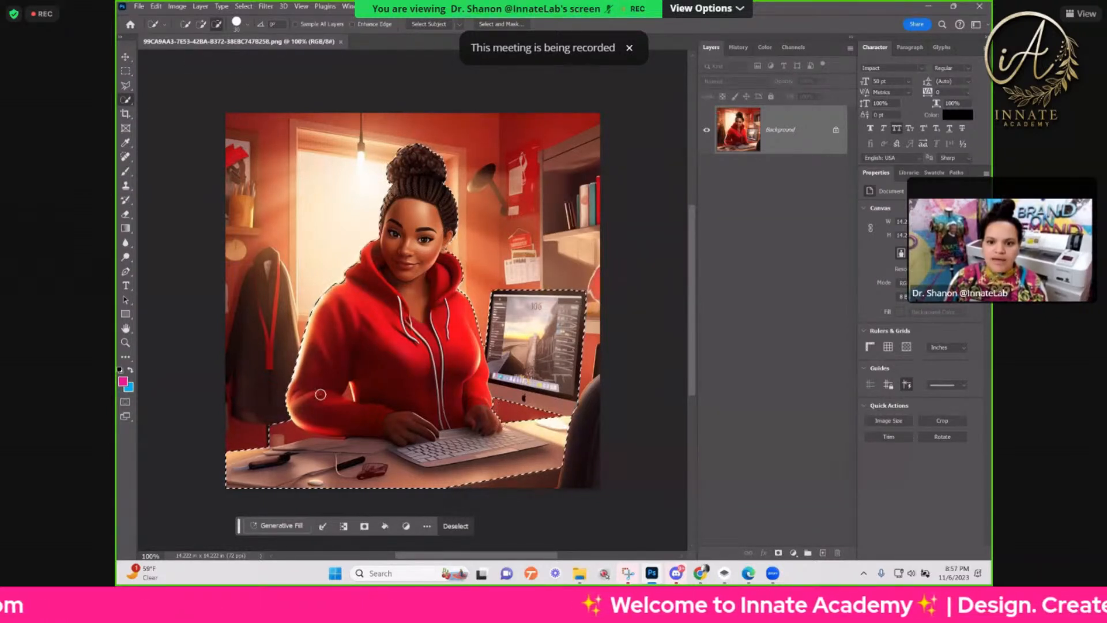
left_click_drag(284, 438, 273, 432)
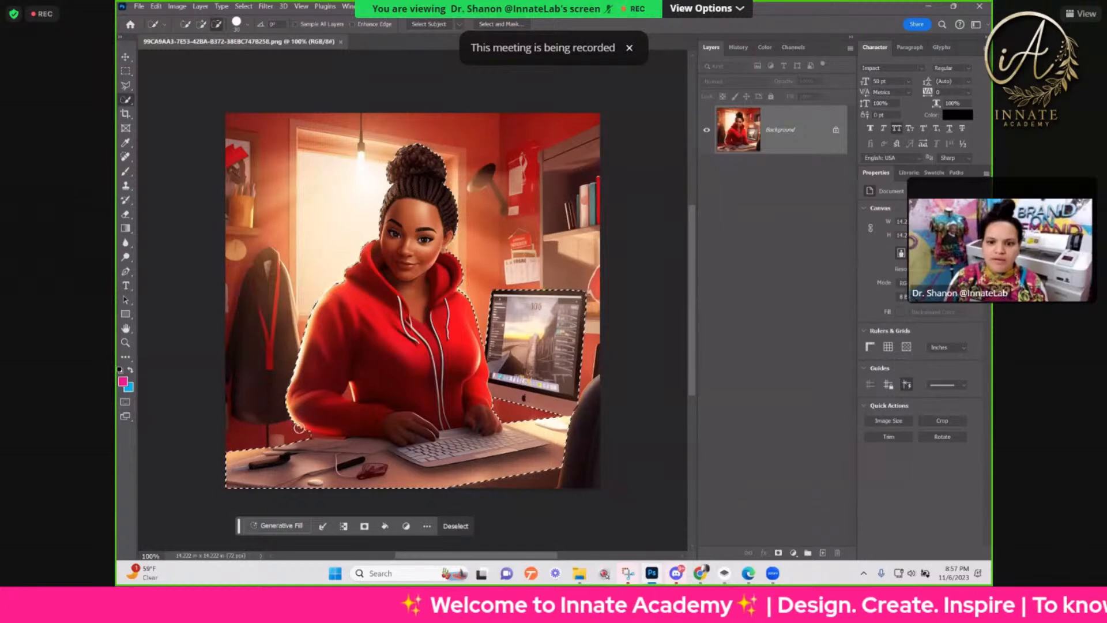
Step: Subtract the narrow strip of red wall between the woman's lower sleeve and the desk from the selection
key("ctrl+plus")
key("ctrl+plus")
left_click_drag(455, 388, 573, 237)
mouse_move(341, 407)
left_mouse_down()
mouse_move(321, 417)
mouse_move(383, 334)
left_mouse_up()
left_click(325, 422)
left_click_drag(341, 440, 350, 328)
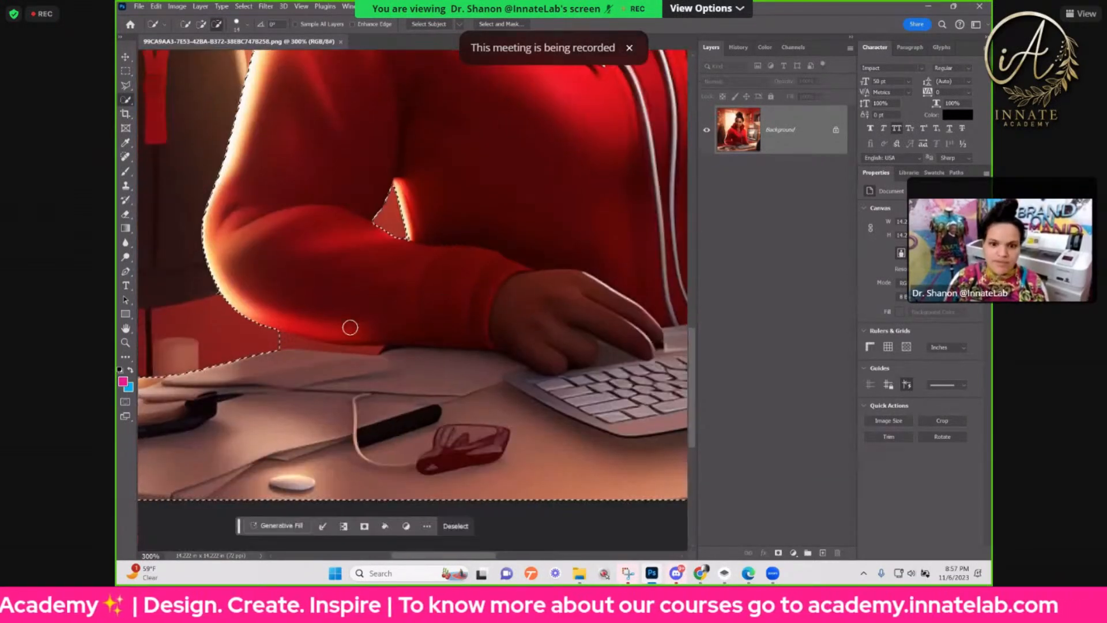
left_click(301, 345)
key("ctrl+z")
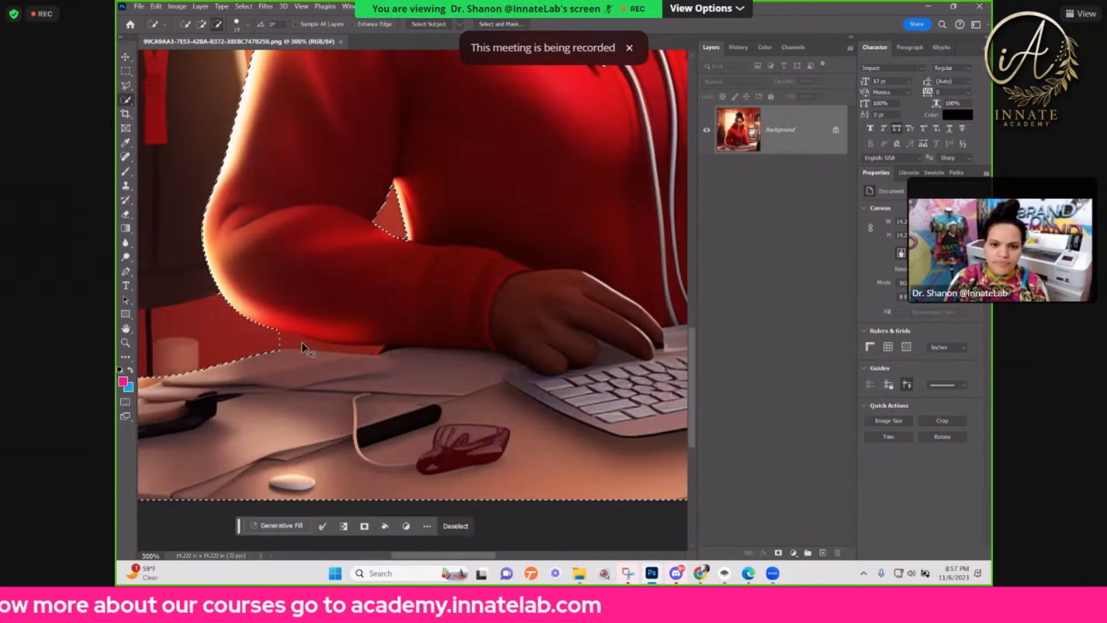
mouse_move(303, 343)
left_mouse_down()
mouse_move(313, 345)
mouse_move(289, 345)
mouse_move(336, 349)
left_mouse_up()
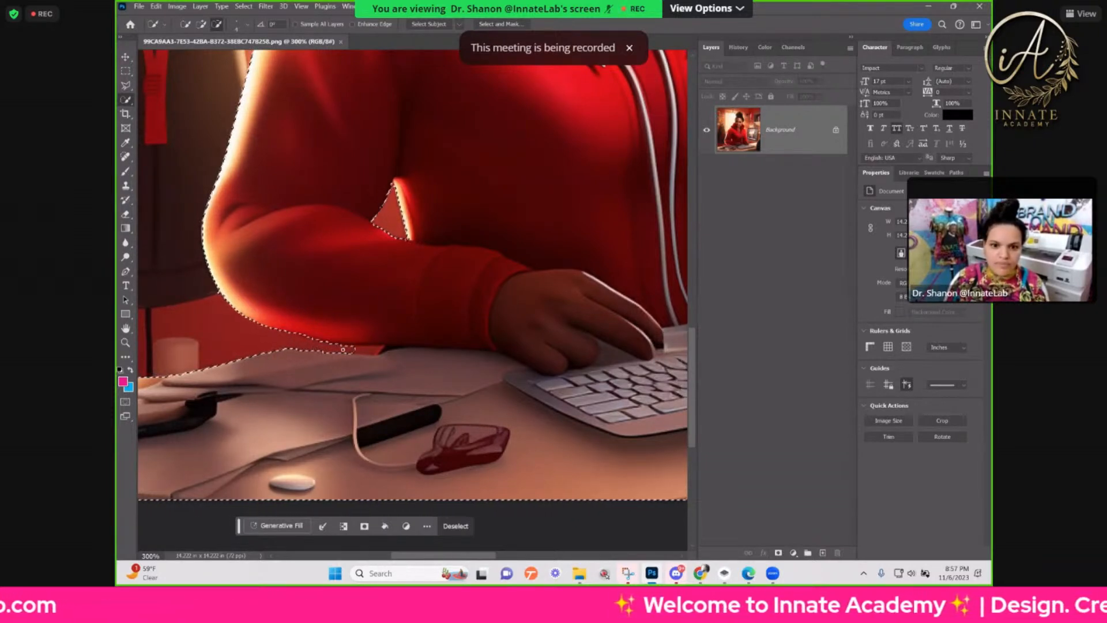
Step: Clean up the selection edge along the glowing outline of the woman's shoulder and hood
left_click_drag(389, 292, 294, 518)
left_click_drag(401, 182, 388, 400)
left_click_drag(287, 506, 371, 490)
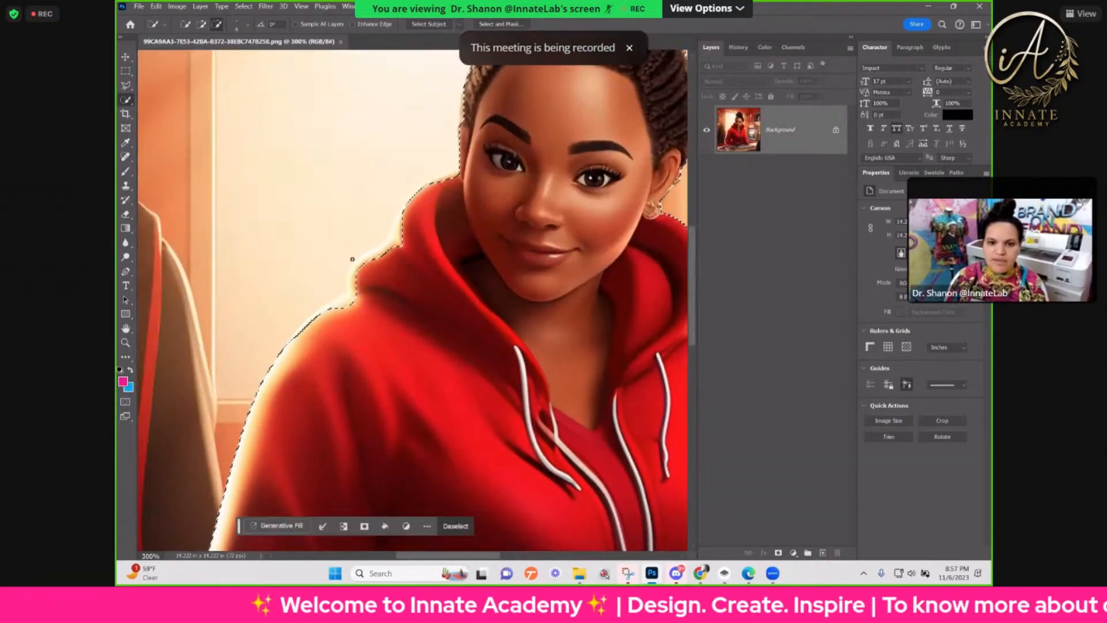
left_click(201, 24)
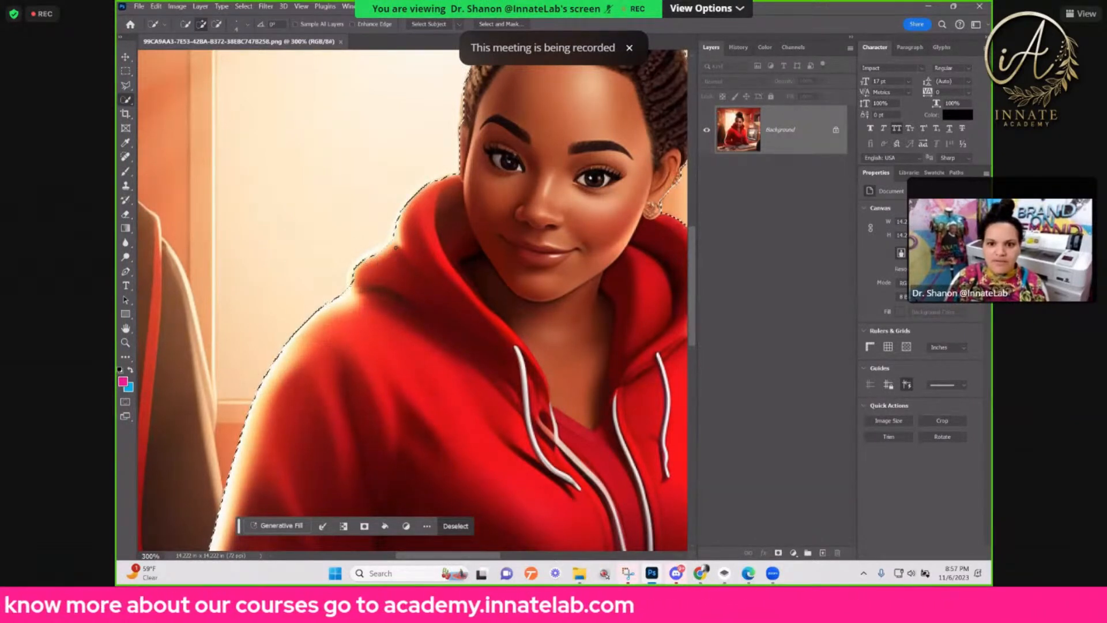
left_click_drag(430, 242, 329, 420)
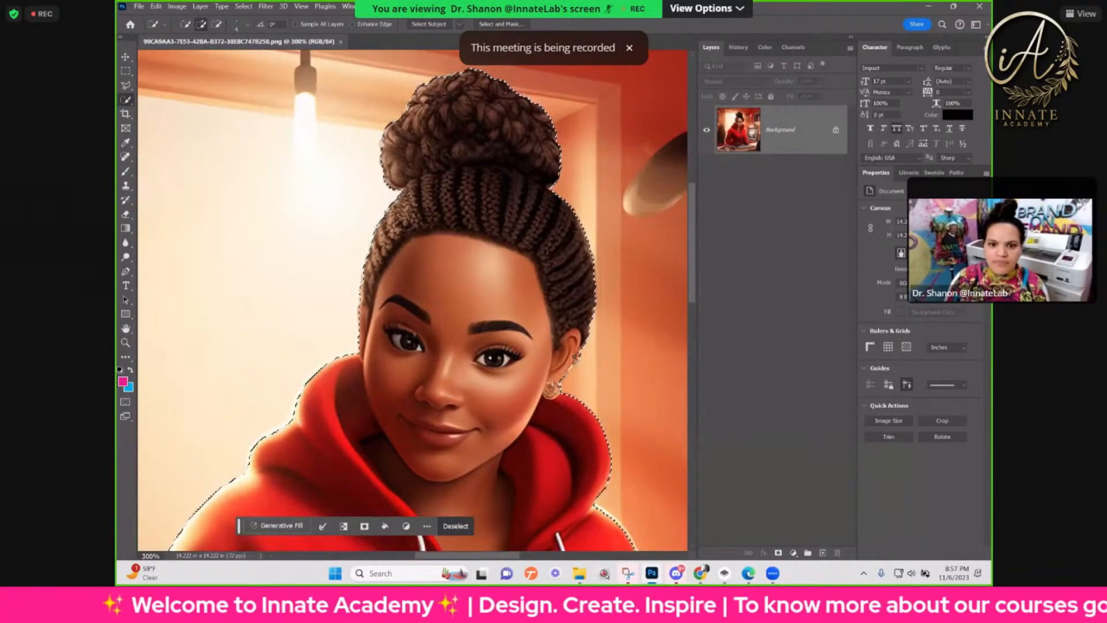
key("ctrl+minus")
key("ctrl+minus")
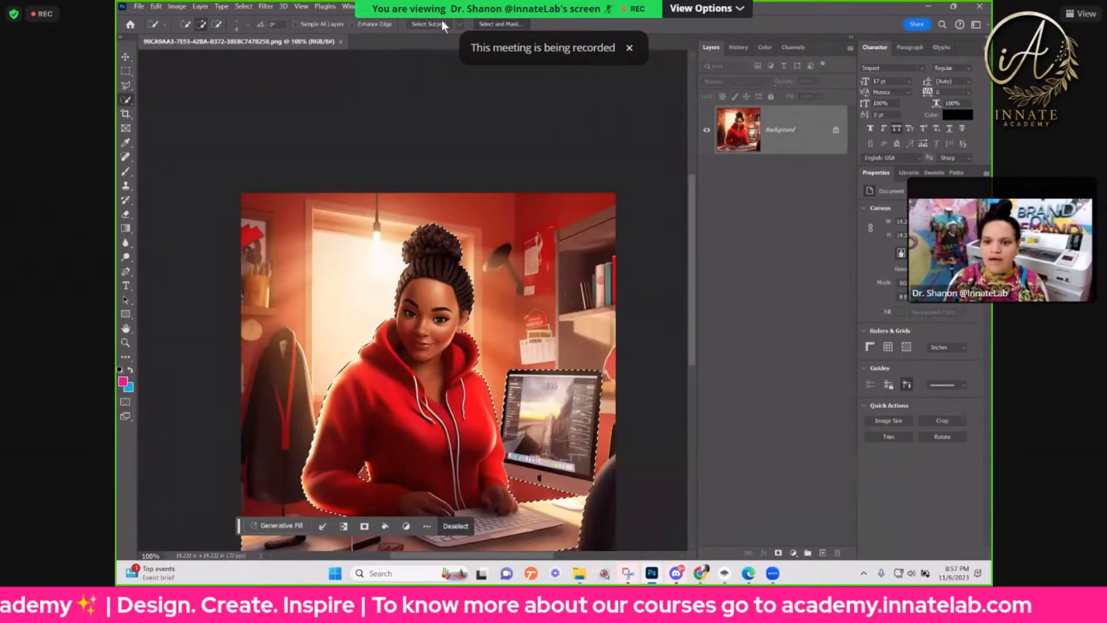
Step: Refine the selection in Select and Mask with Smooth set to 34 and apply it
left_click(514, 25)
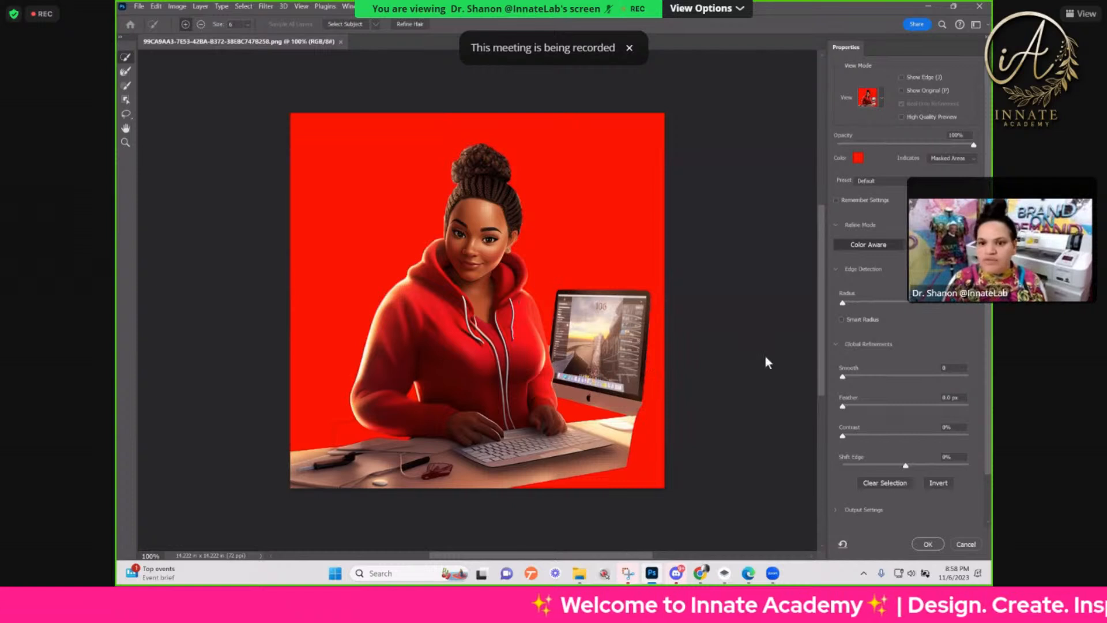
left_click_drag(878, 376, 885, 376)
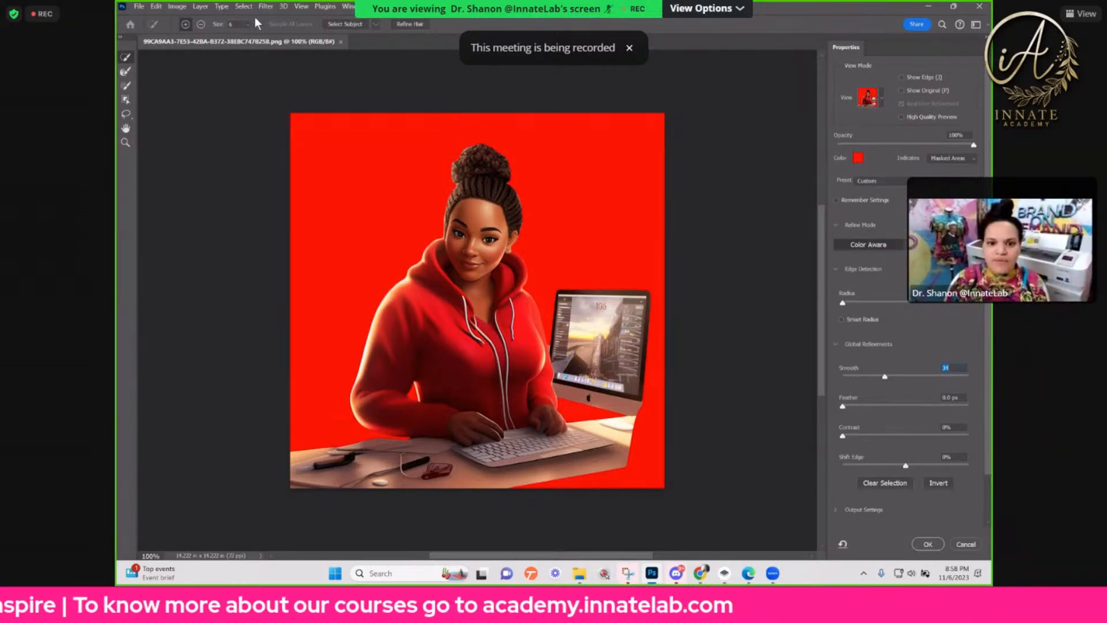
left_click_drag(335, 425, 334, 432)
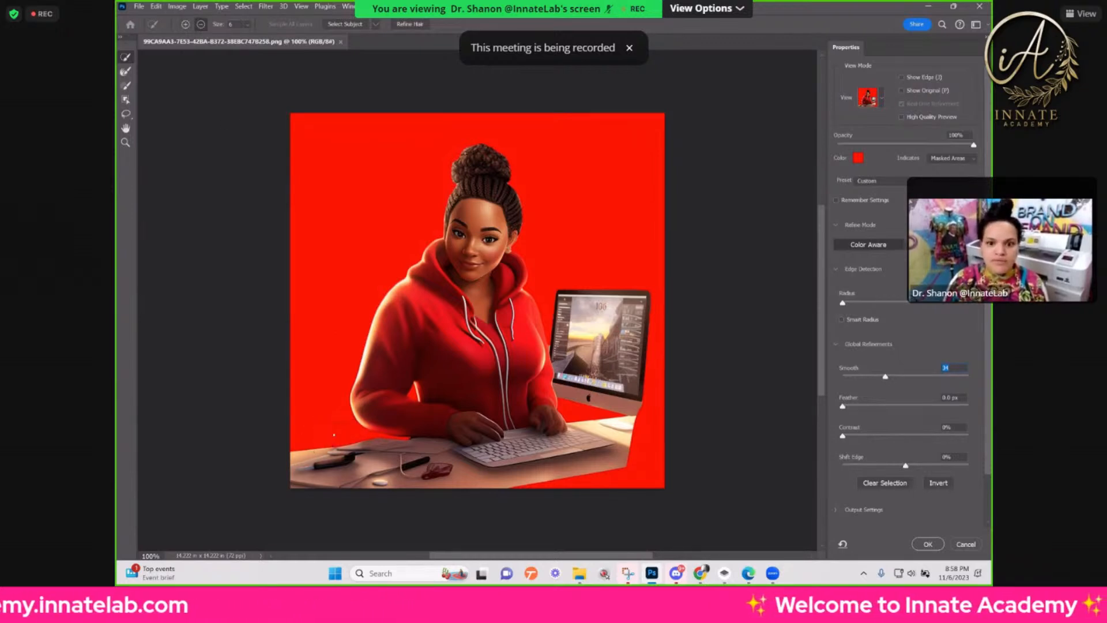
right_click(334, 408, "alt")
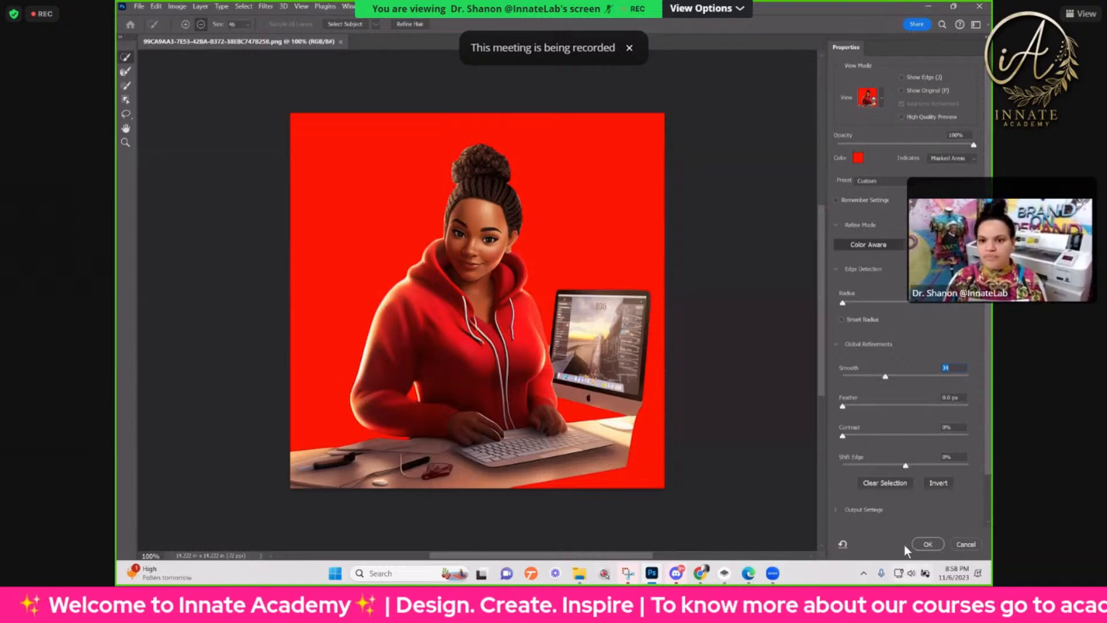
left_click(928, 544)
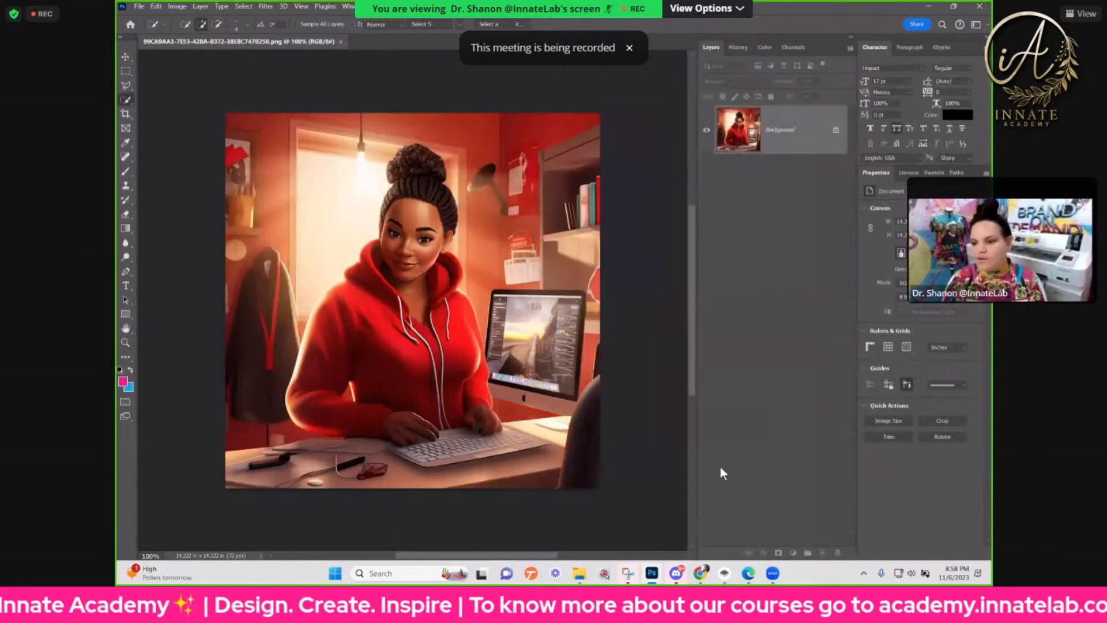
Step: Add a layer mask from the selection to hide the room background behind the woman and desk
left_click(779, 553)
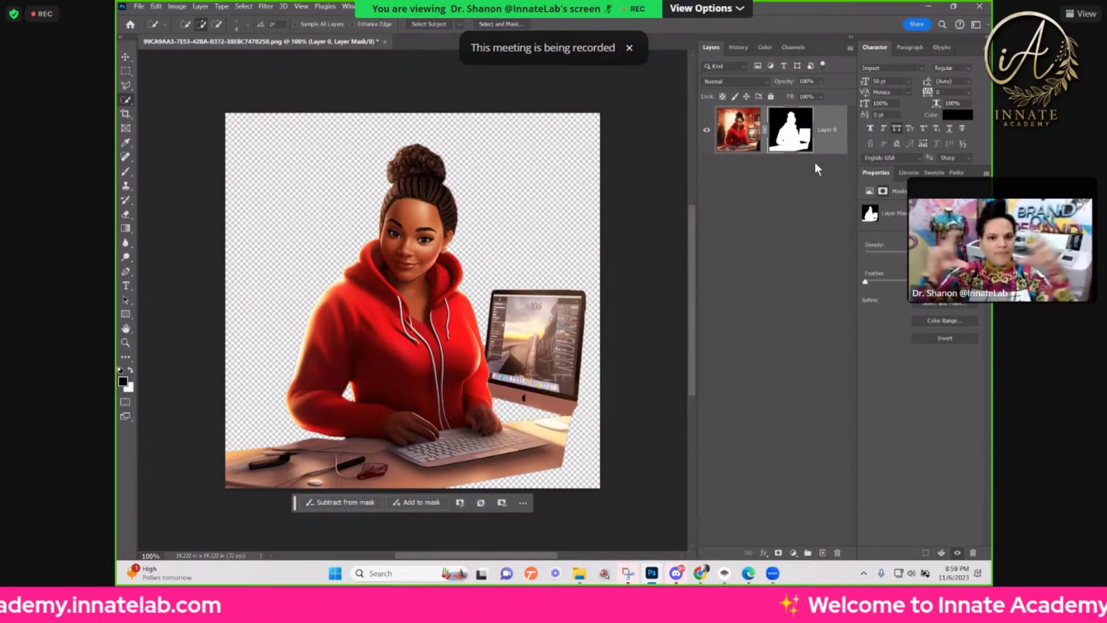
double_click(825, 130)
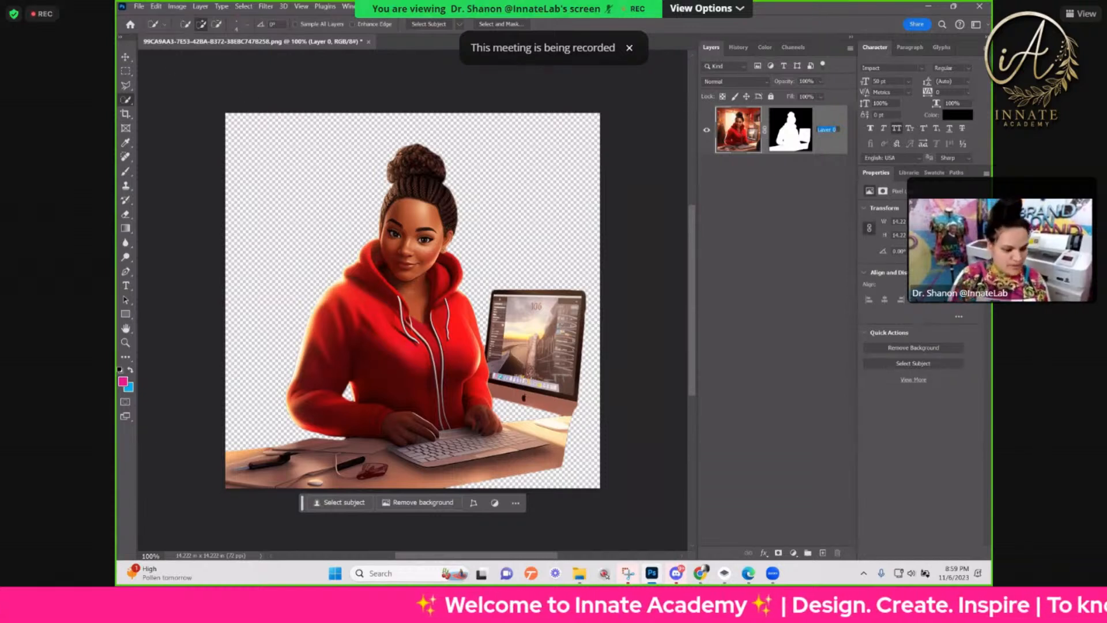
double_click(830, 139)
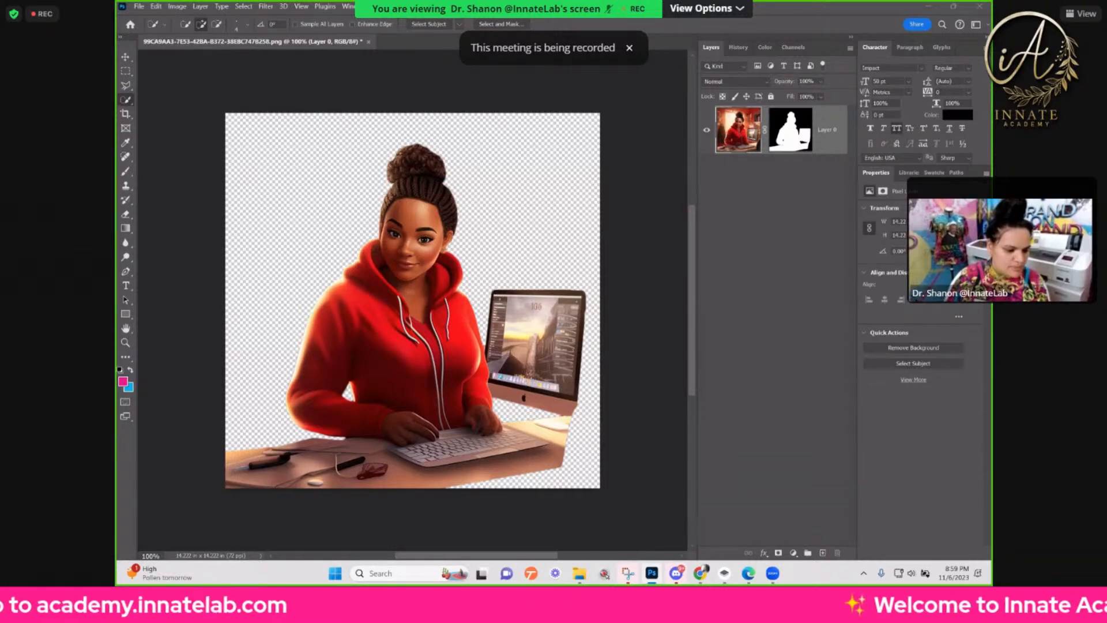
Step: Save the cut-out illustration as a PNG file named montanies in the Downloads folder
left_click(156, 7)
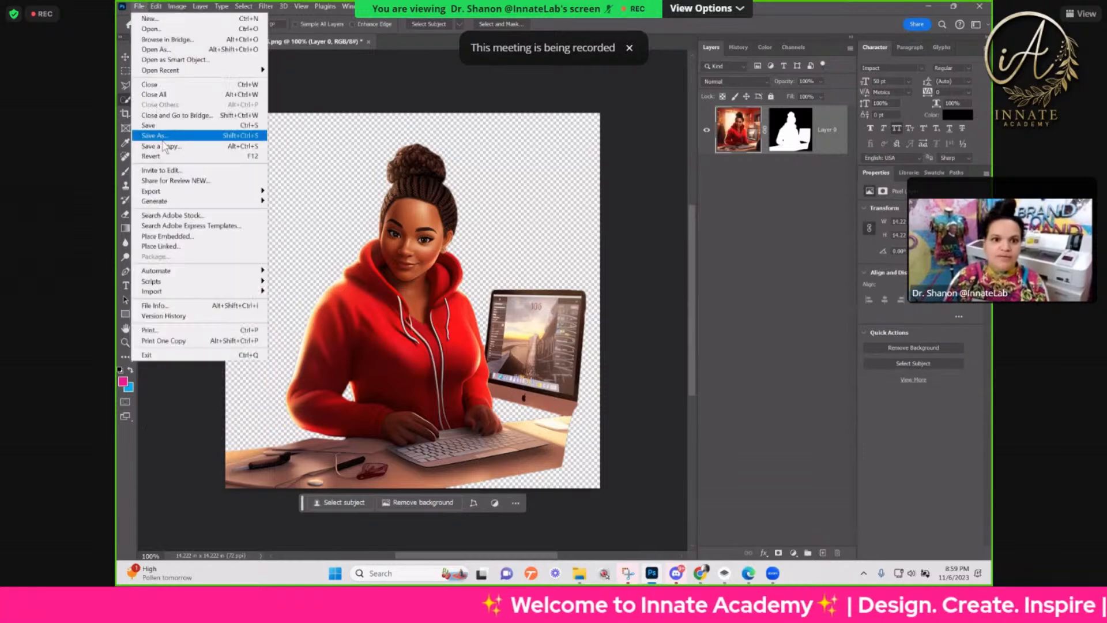
left_click(167, 136)
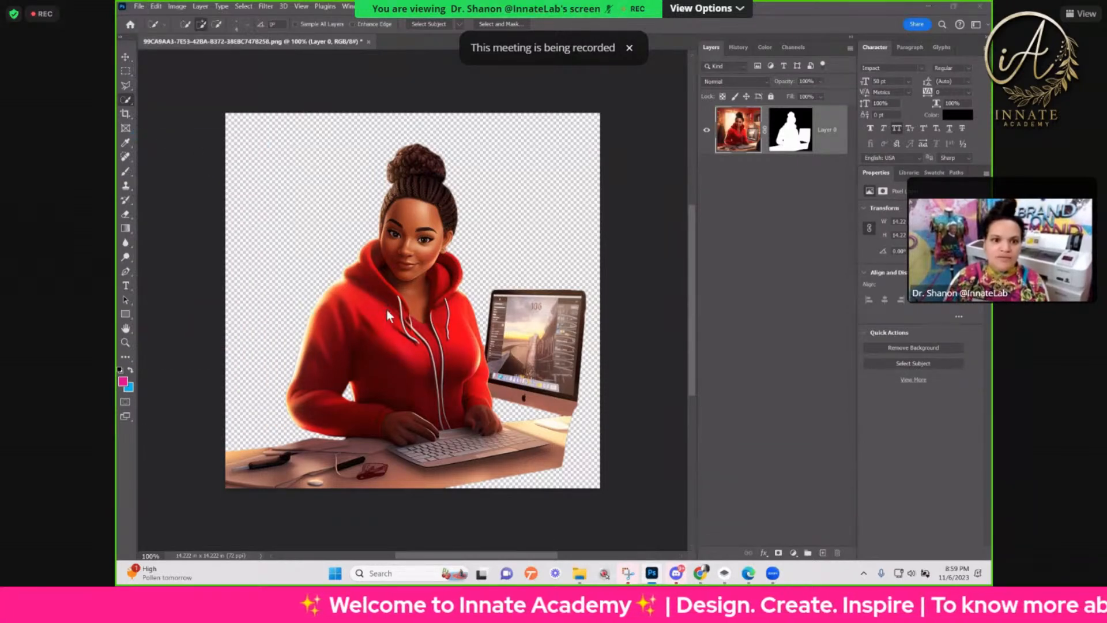
type("montanies")
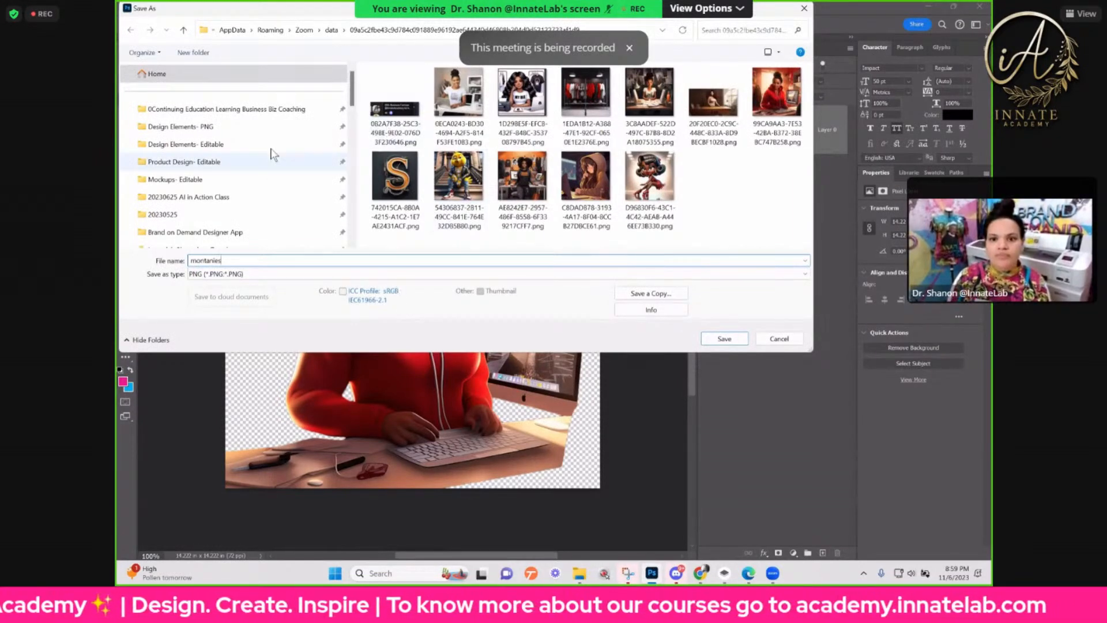
scroll(206, 147, "down", 10)
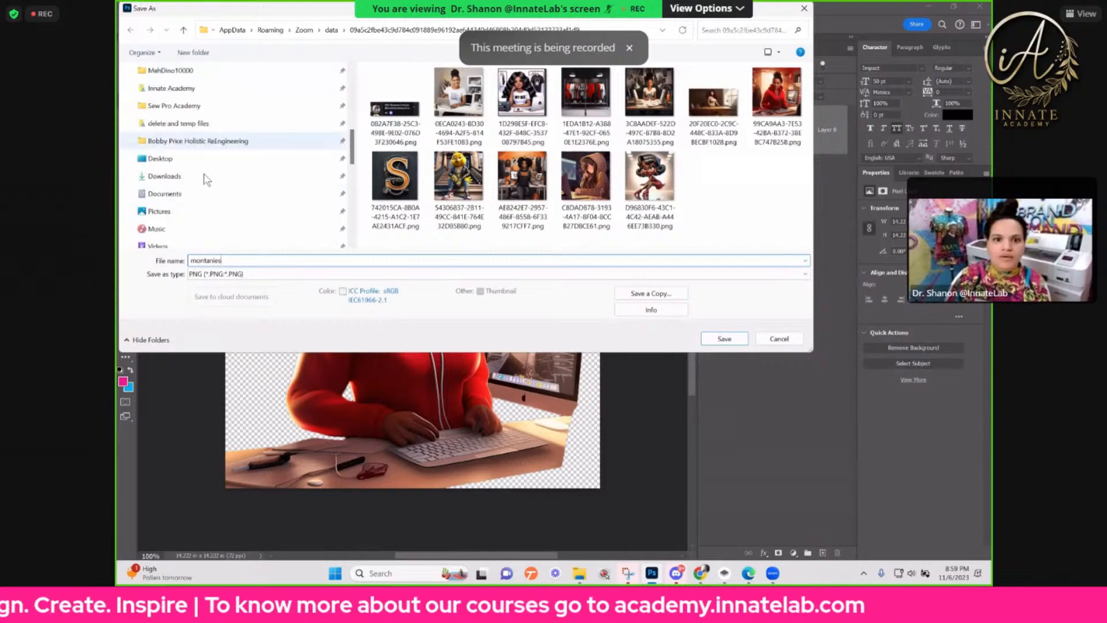
left_click(165, 175)
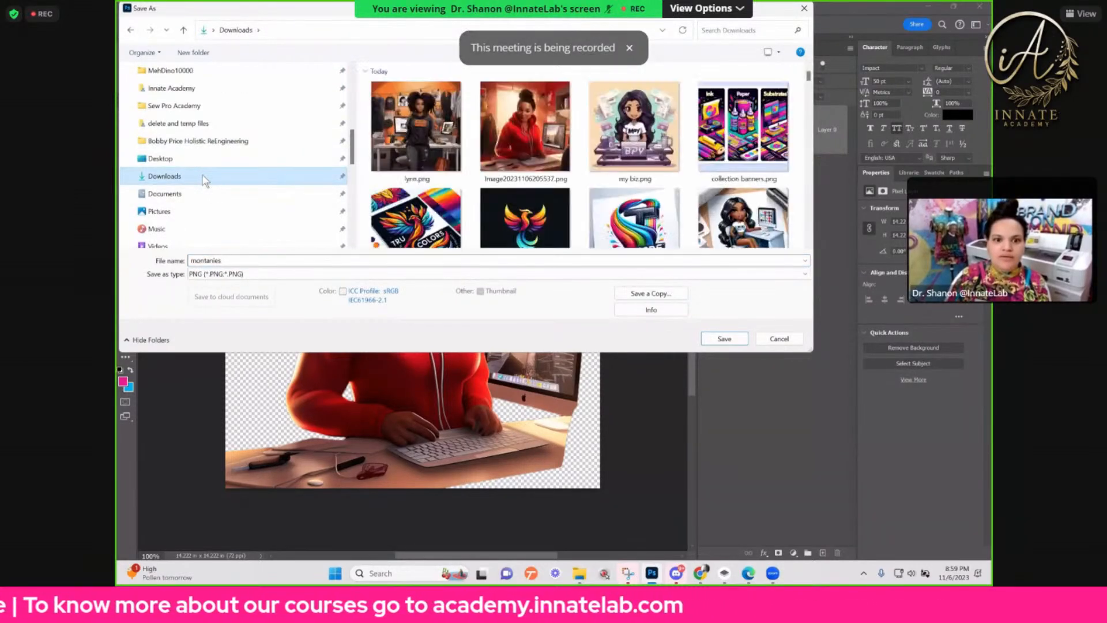
left_click(721, 338)
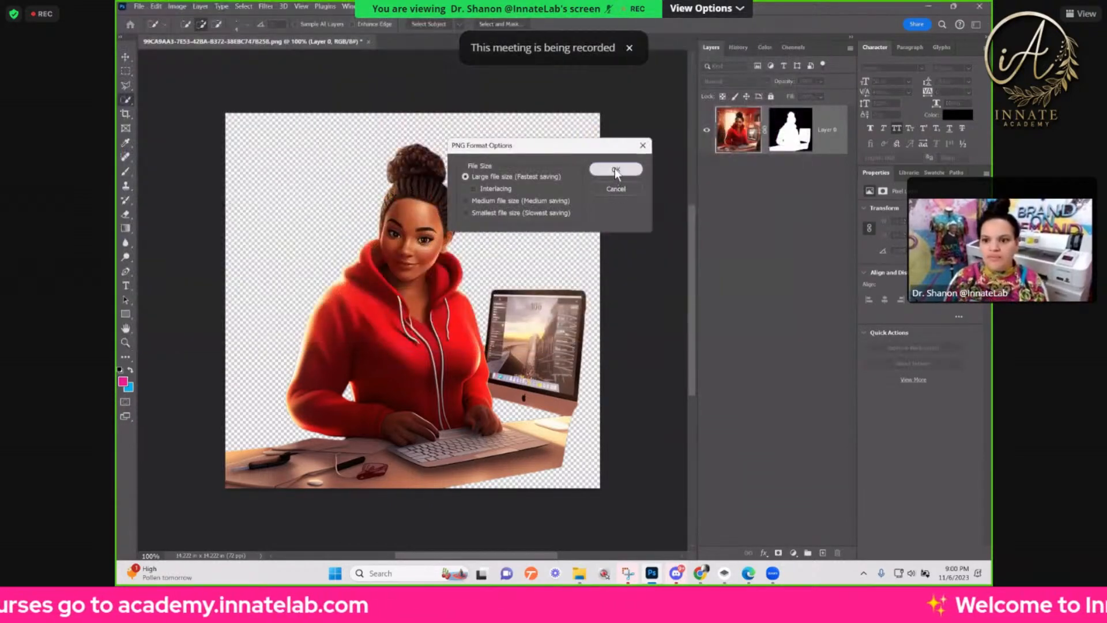
left_click(615, 170)
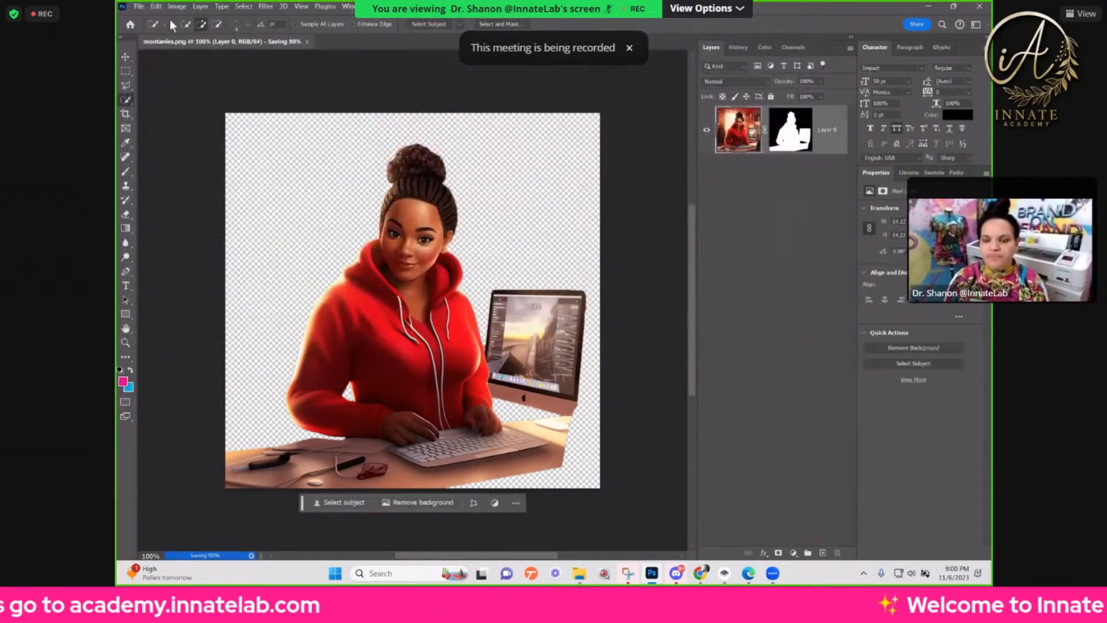
Step: Open the PNG illustration of the woman in the dark hoodie in an orange workroom from Downloads
left_click(146, 7)
left_click(149, 25)
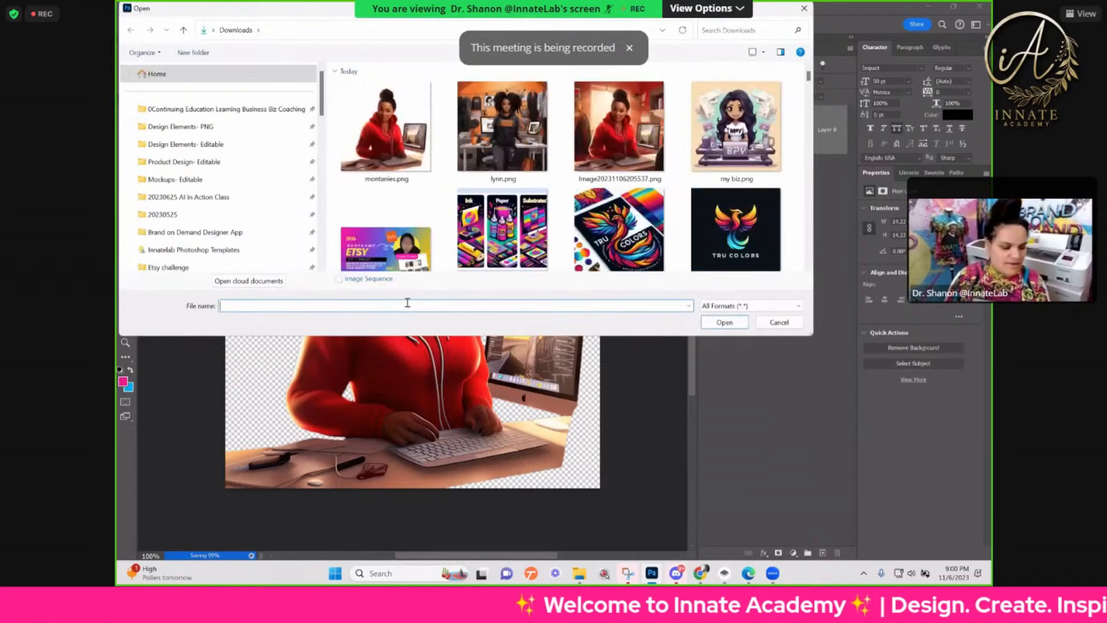
double_click(473, 149)
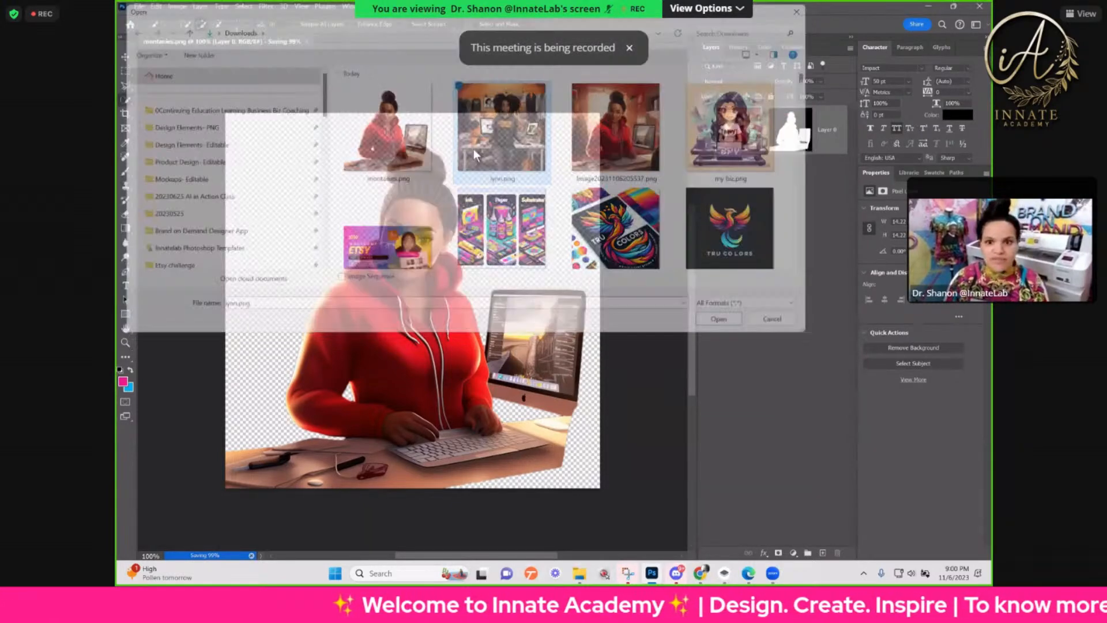
key("ctrl+plus")
key("ctrl+plus")
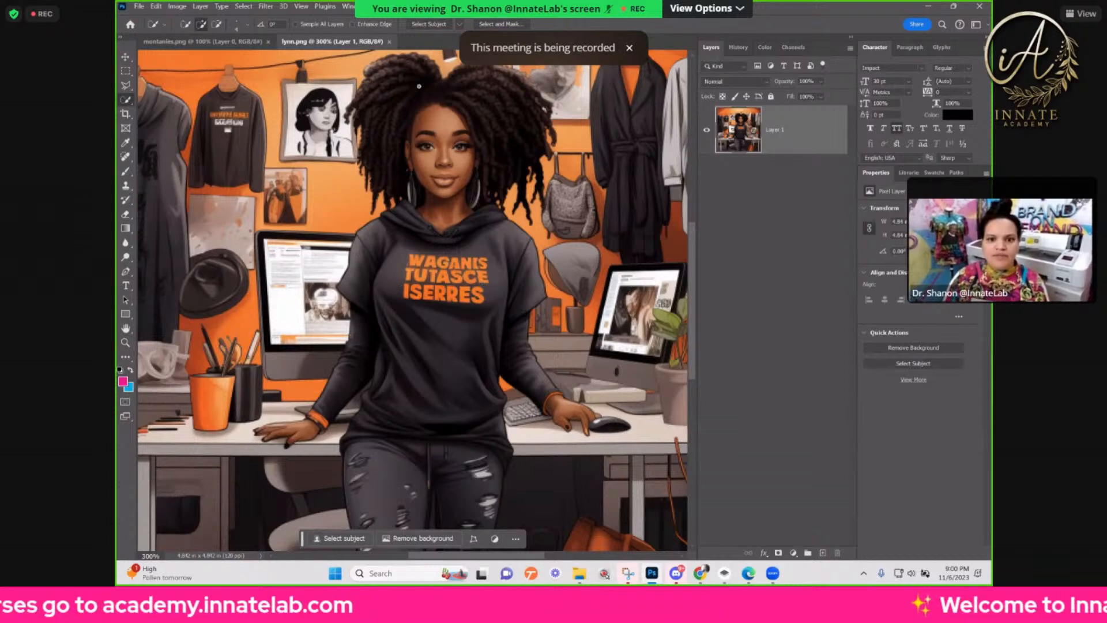
Step: Try the JPEG Artifacts Removal neural filter at High strength, compare the illustration with it on and off, and discard it
left_click(275, 7)
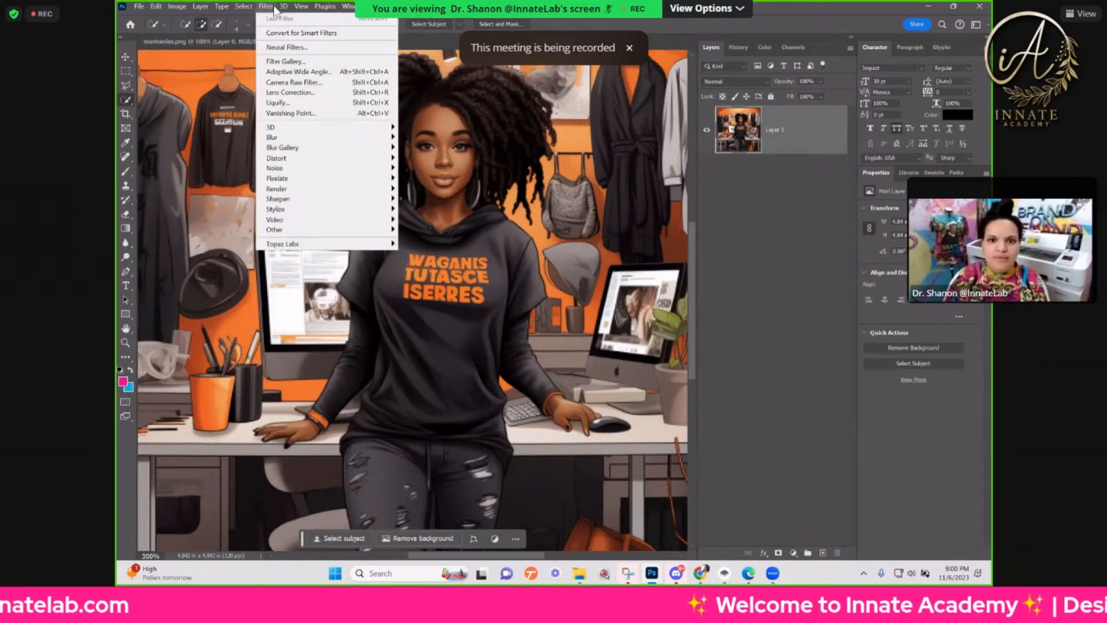
left_click(286, 49)
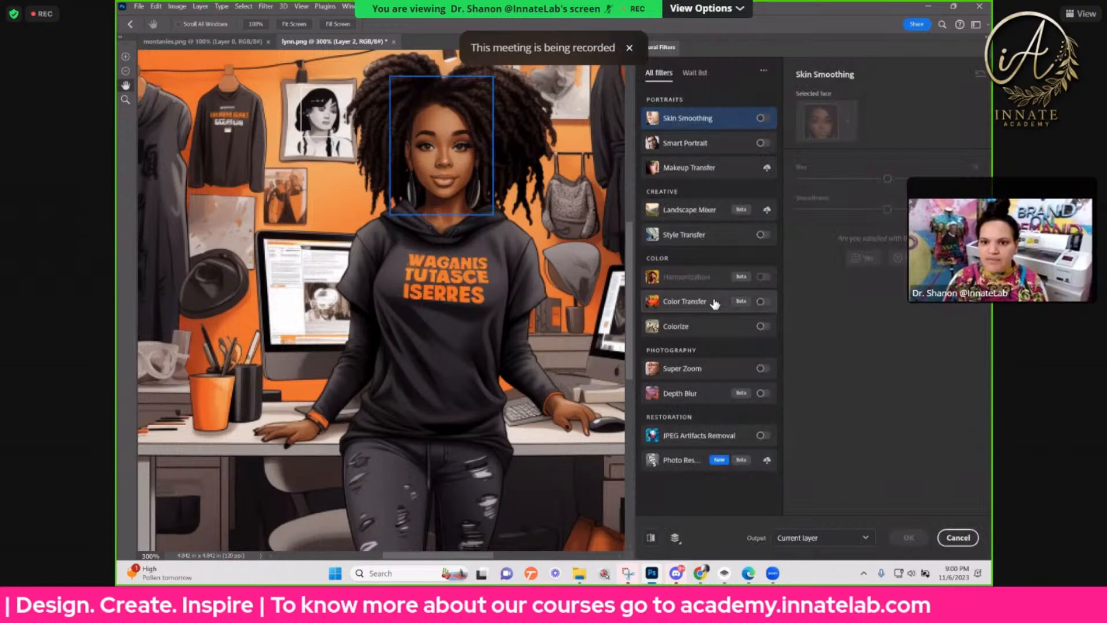
left_click(750, 439)
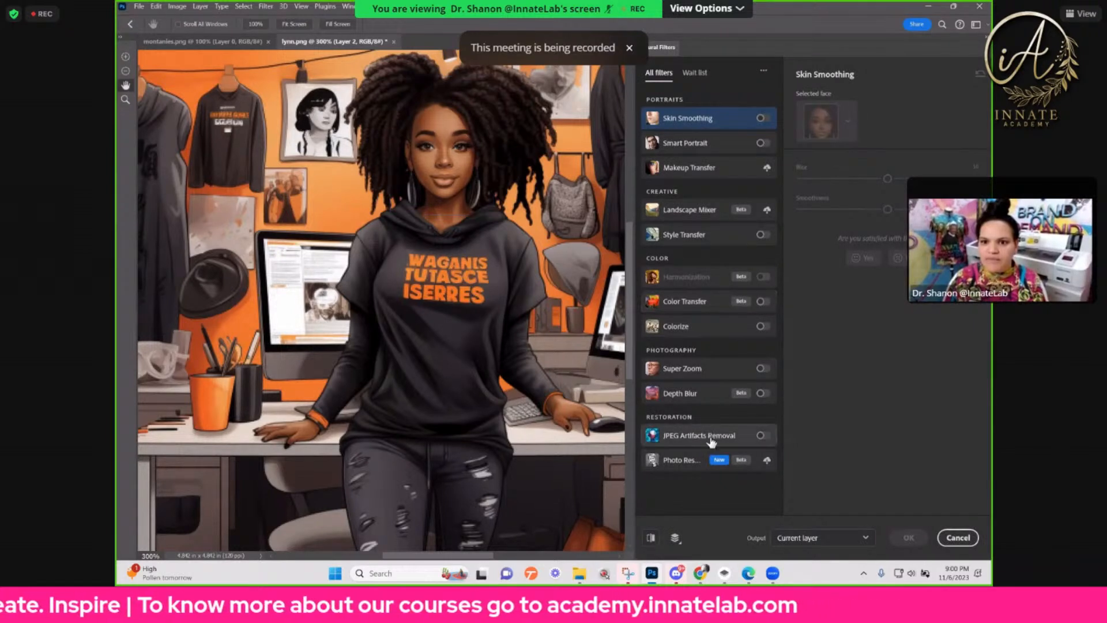
left_click(763, 436)
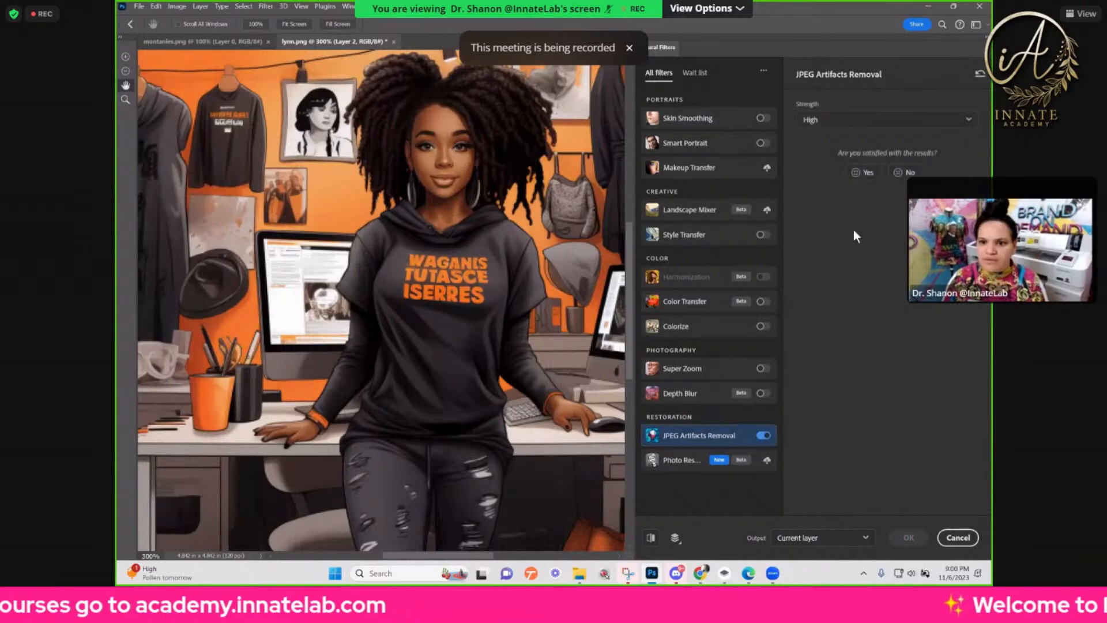
left_click(843, 120)
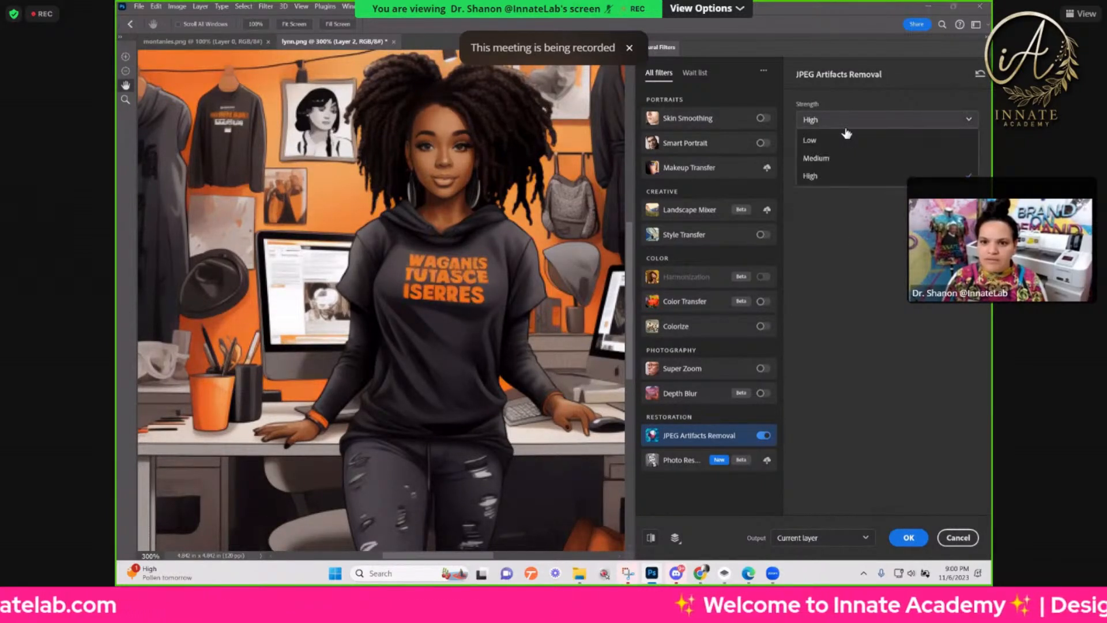
left_click(818, 177)
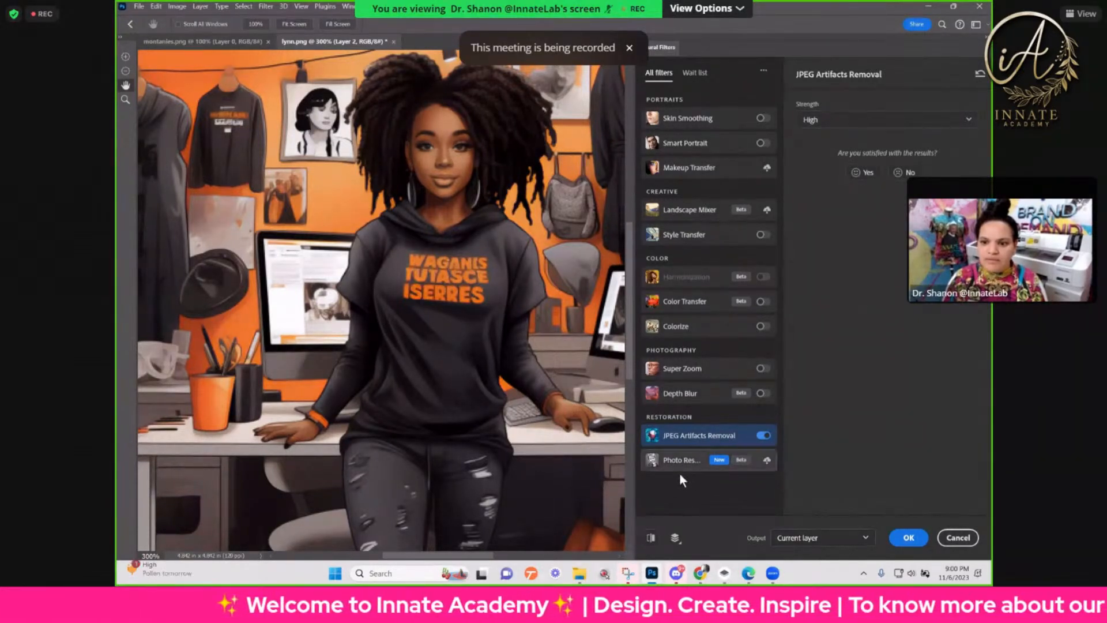
left_click(761, 437)
left_click(761, 437)
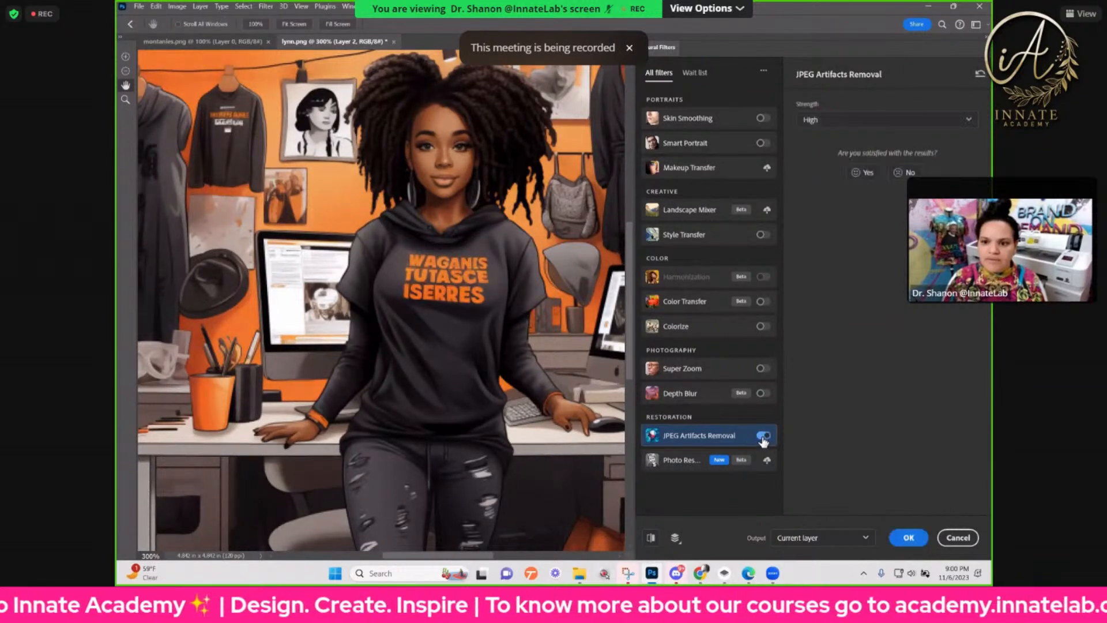
left_click(762, 437)
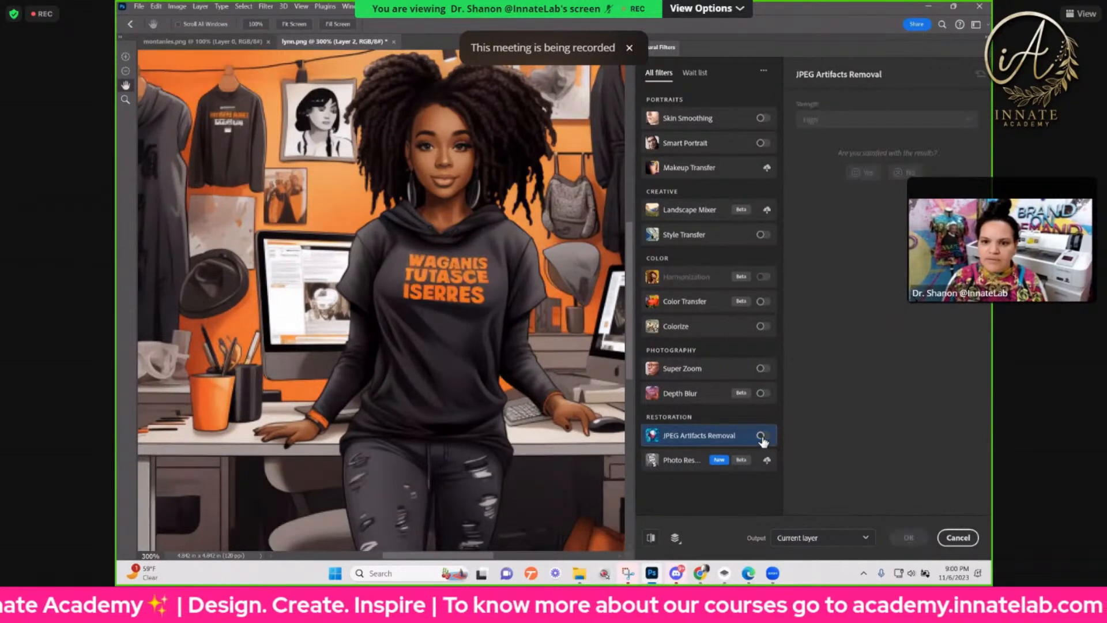
left_click(958, 537)
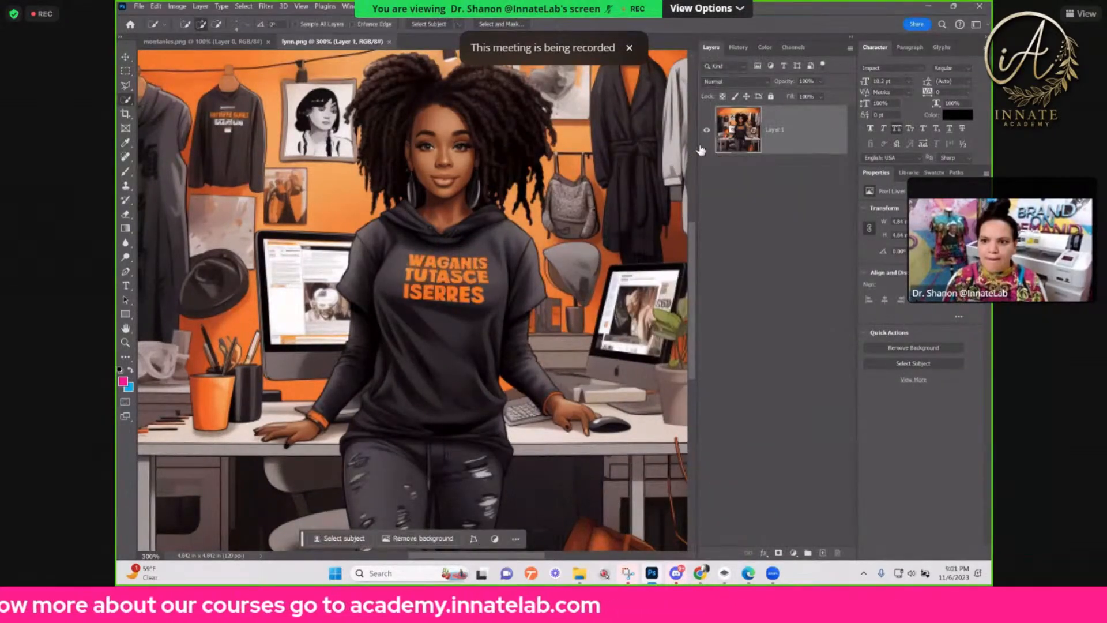
Step: Apply the JPEG Artifacts Removal neural filter at High strength, output to the current layer
left_click(707, 130)
left_click(708, 130)
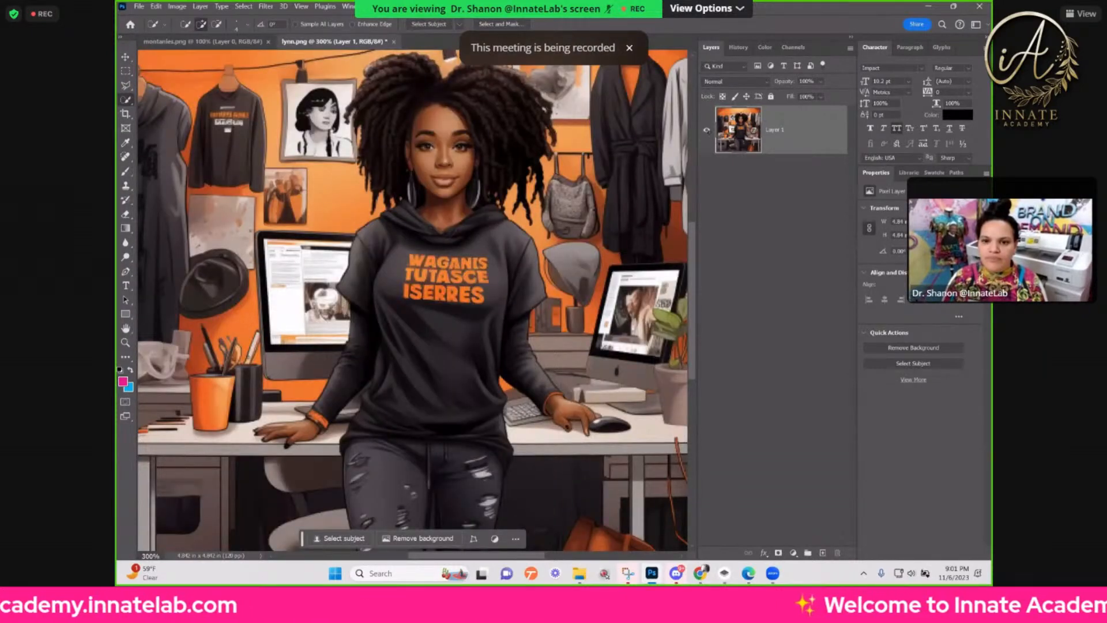
left_click(325, 6)
mouse_move(348, 8)
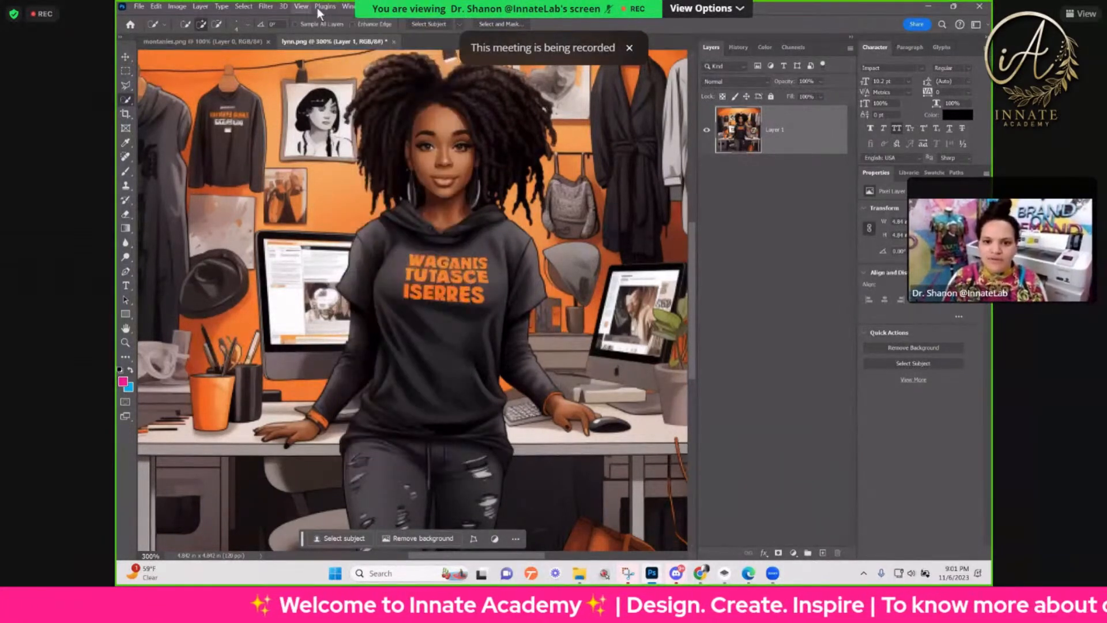
mouse_move(267, 7)
left_click(287, 47)
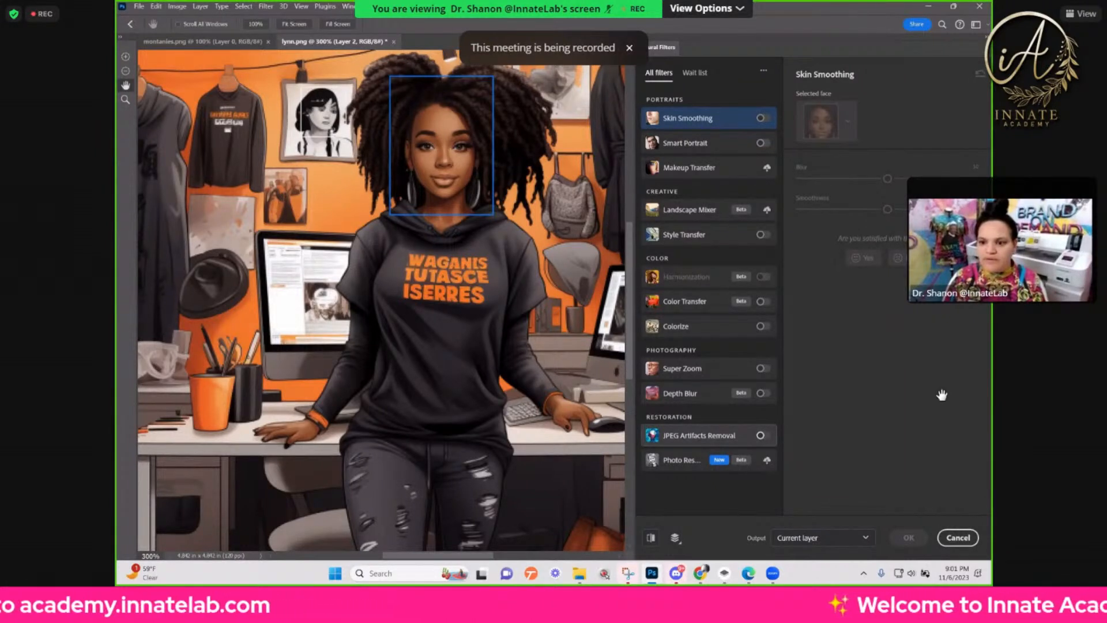
left_click(763, 436)
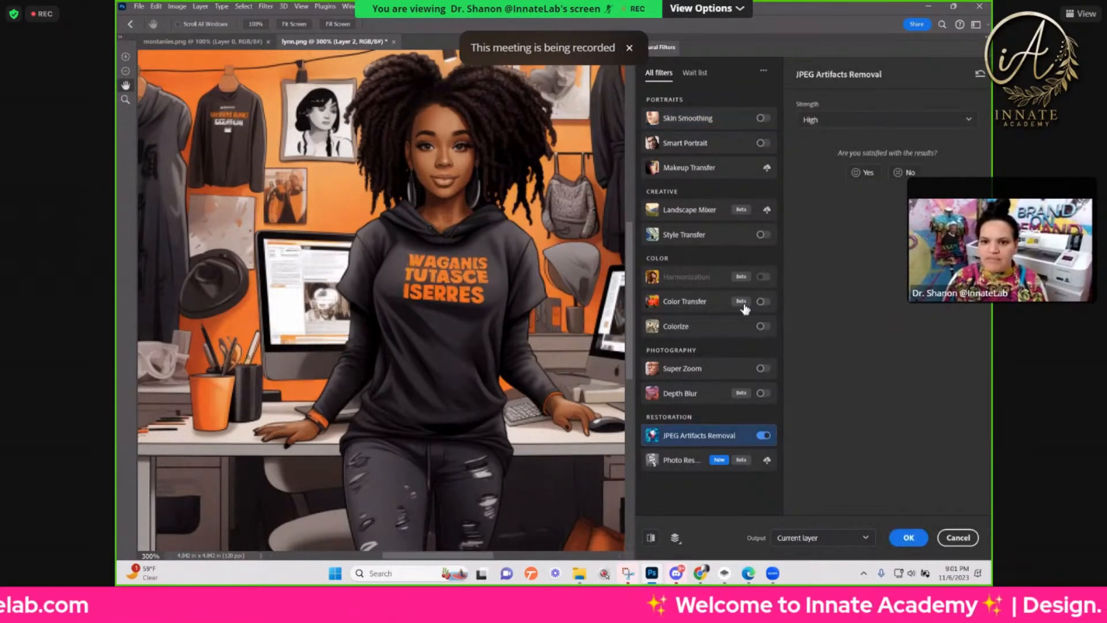
left_click(909, 538)
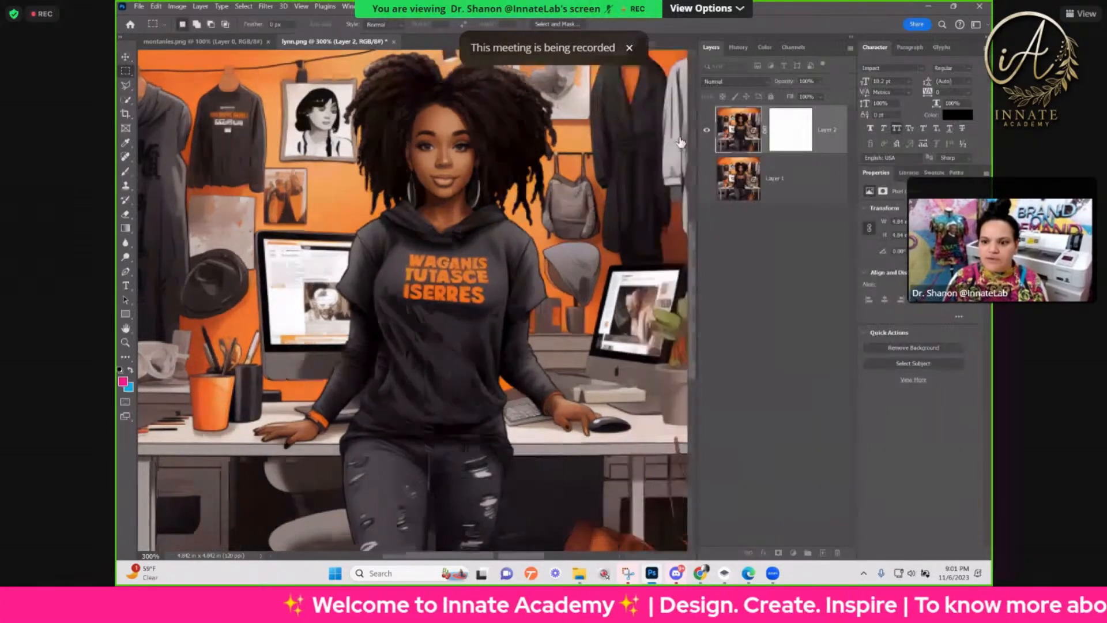
Step: Toggle the filtered layer's visibility and return the history to the first Layer Visibility state after Neural Filters
left_click(708, 132)
left_click(708, 133)
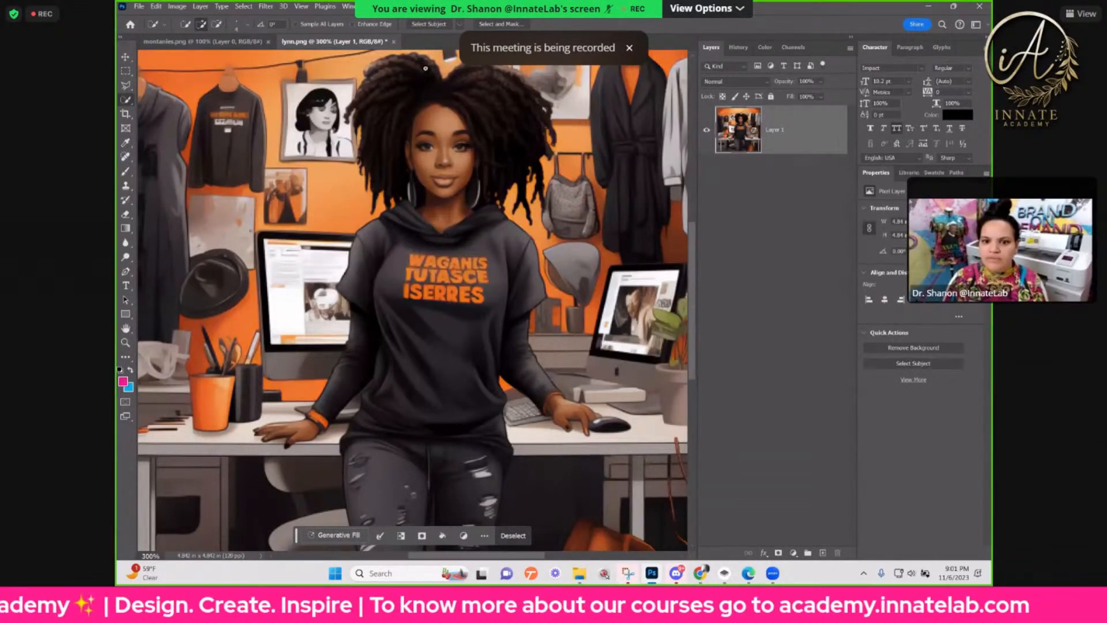
left_click(739, 48)
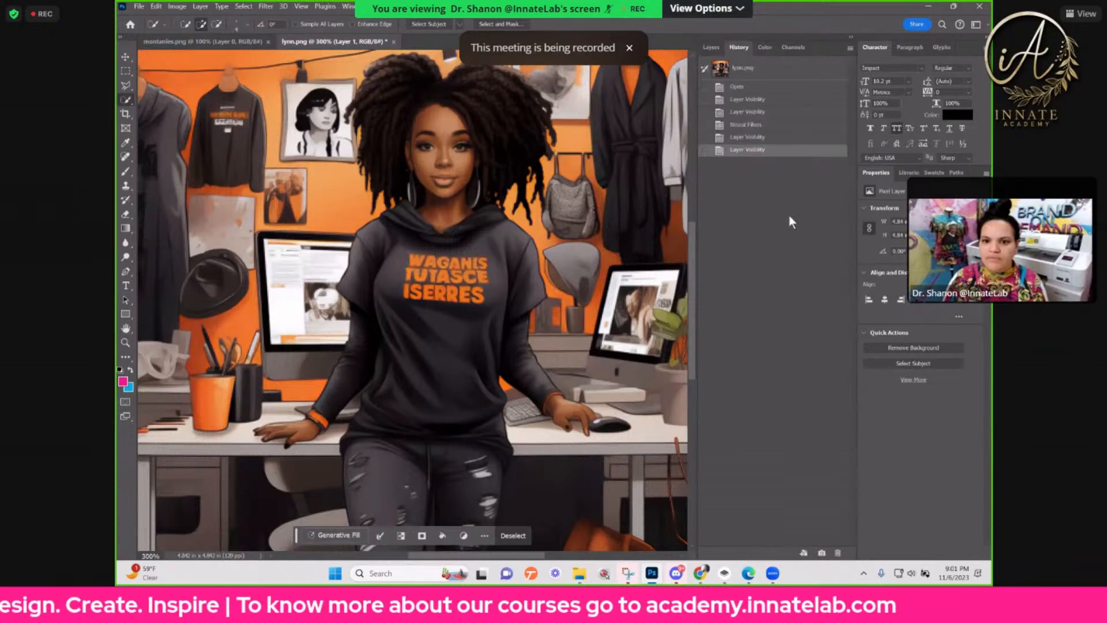
left_click(748, 137)
left_click(709, 48)
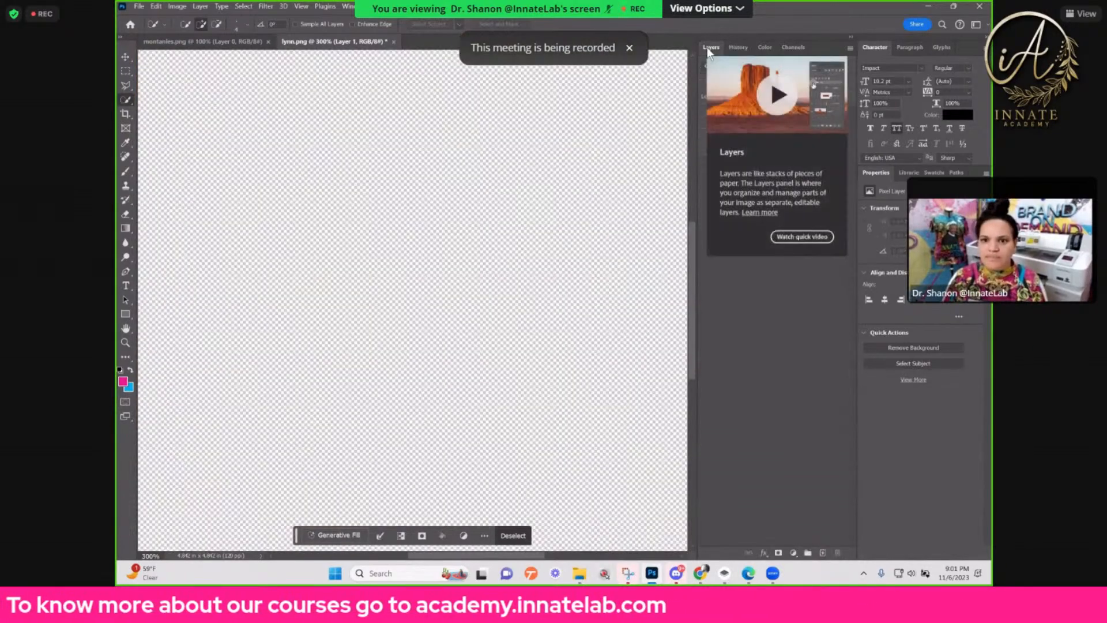
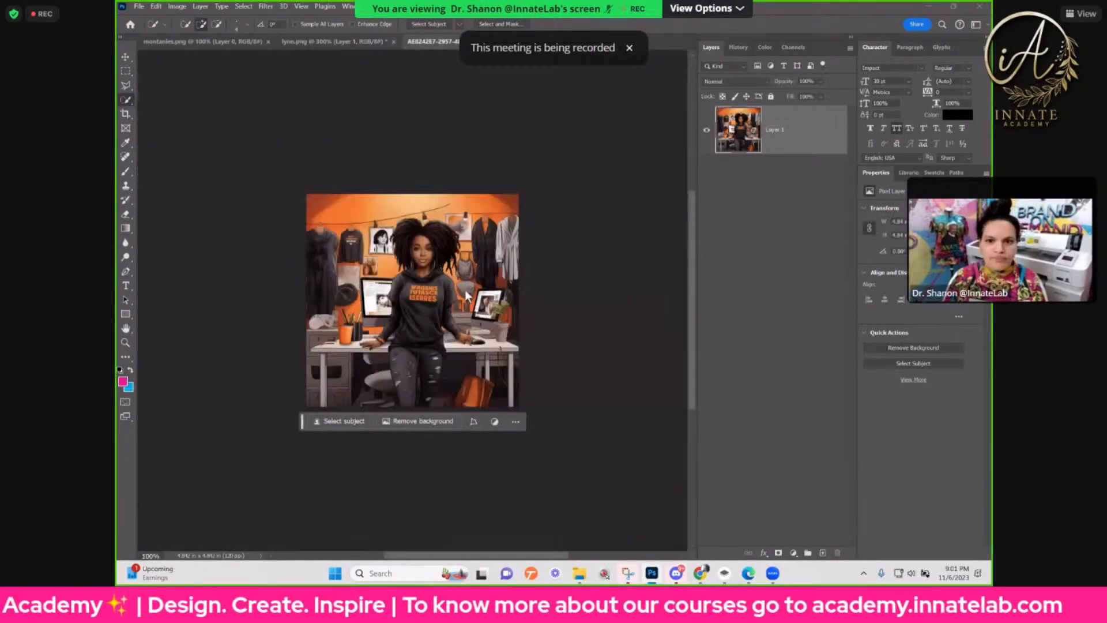
Step: Switch to Discord and search the server's messages for "hoodie"
left_click(929, 7)
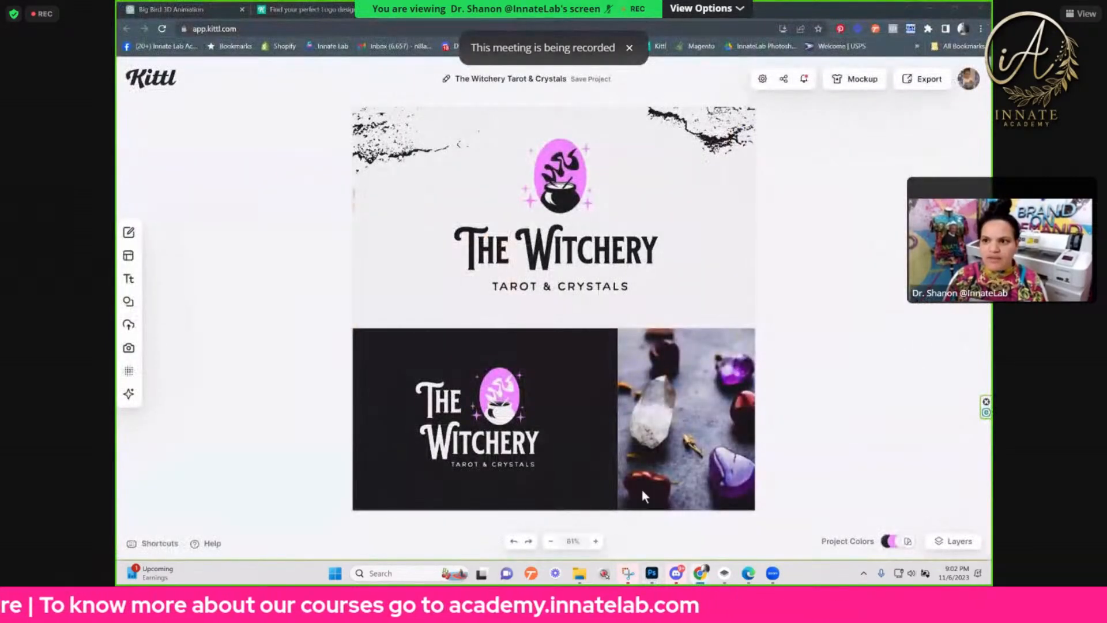
left_click(676, 573)
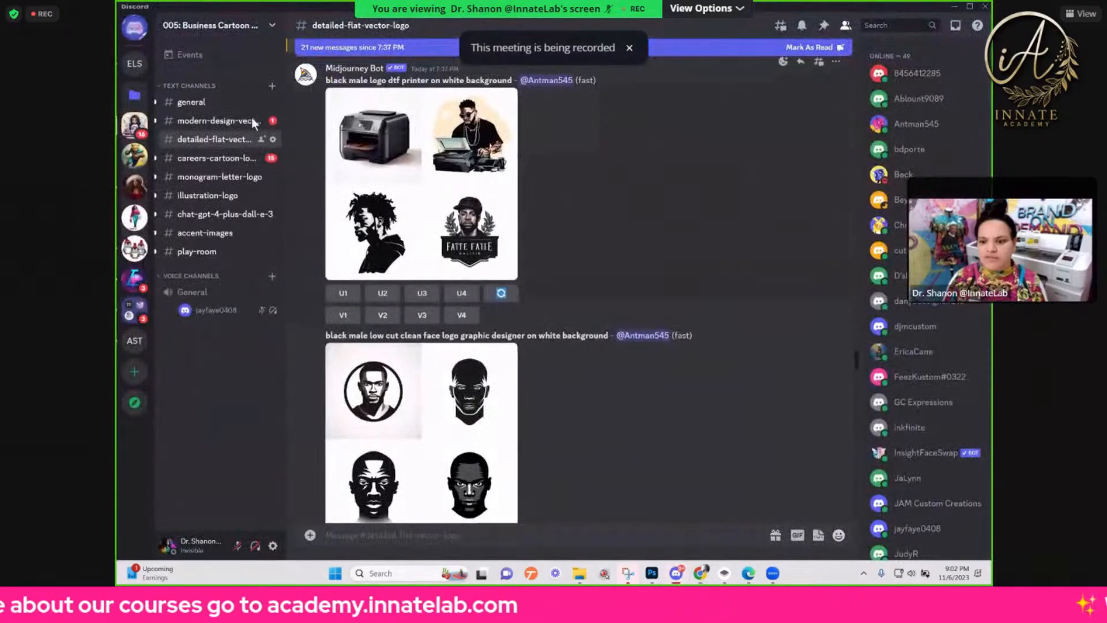
left_click(892, 26)
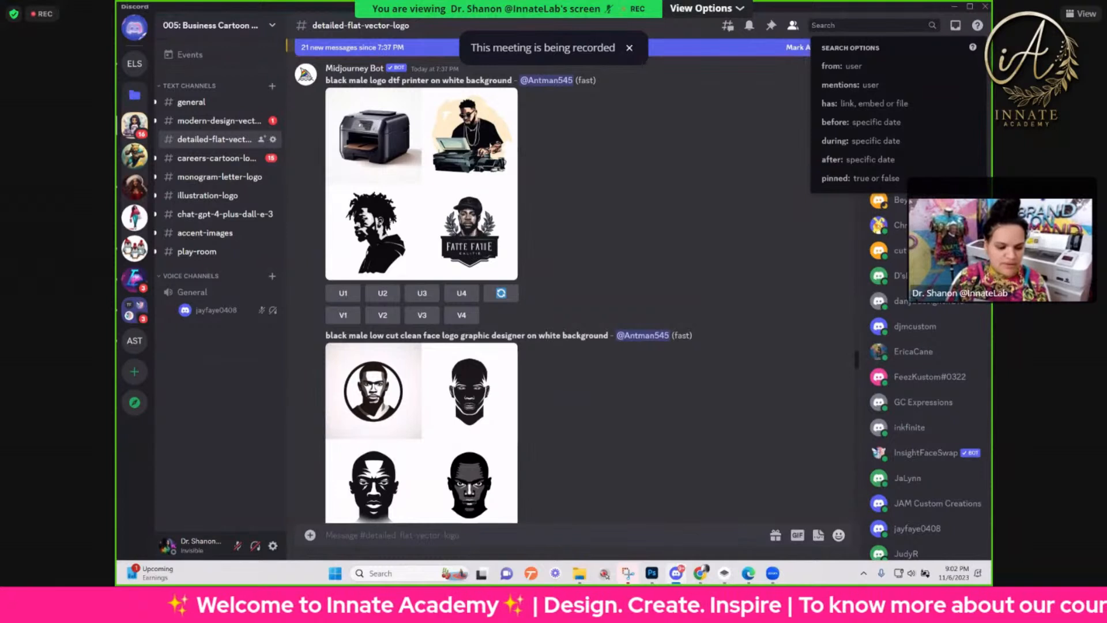
mouse_move(659, 578)
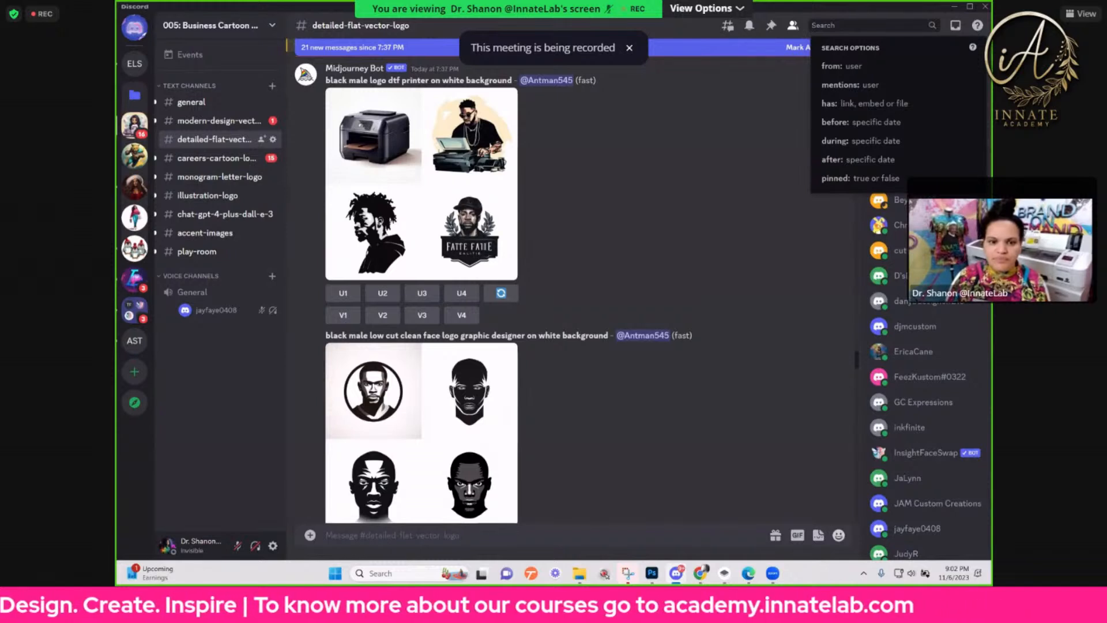
key("Escape")
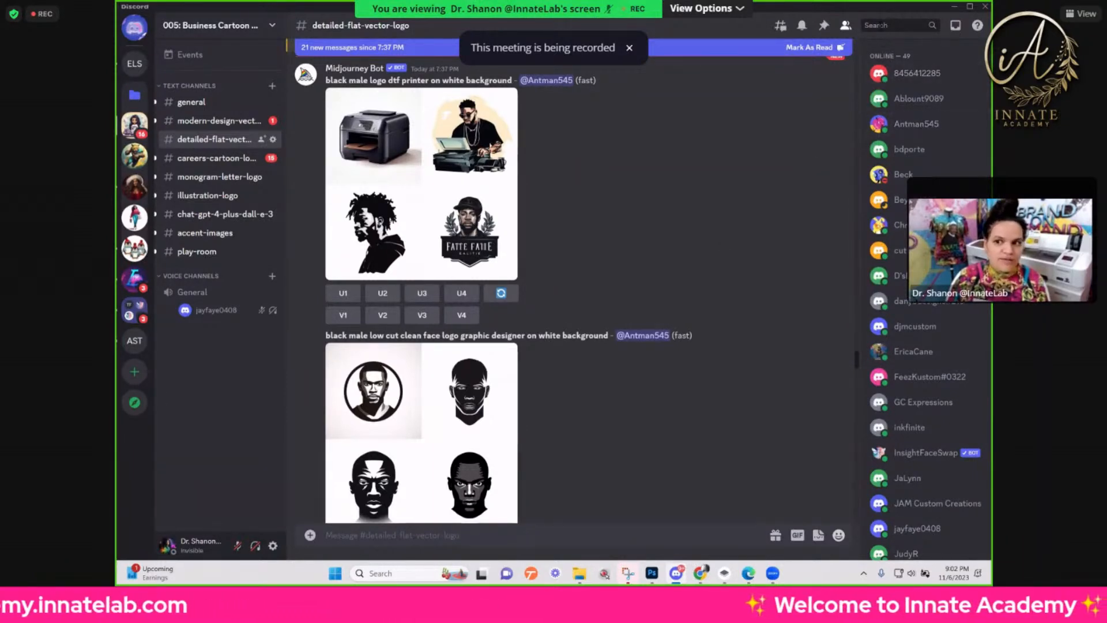
scroll(673, 269, "up", 5)
scroll(666, 273, "up", 3)
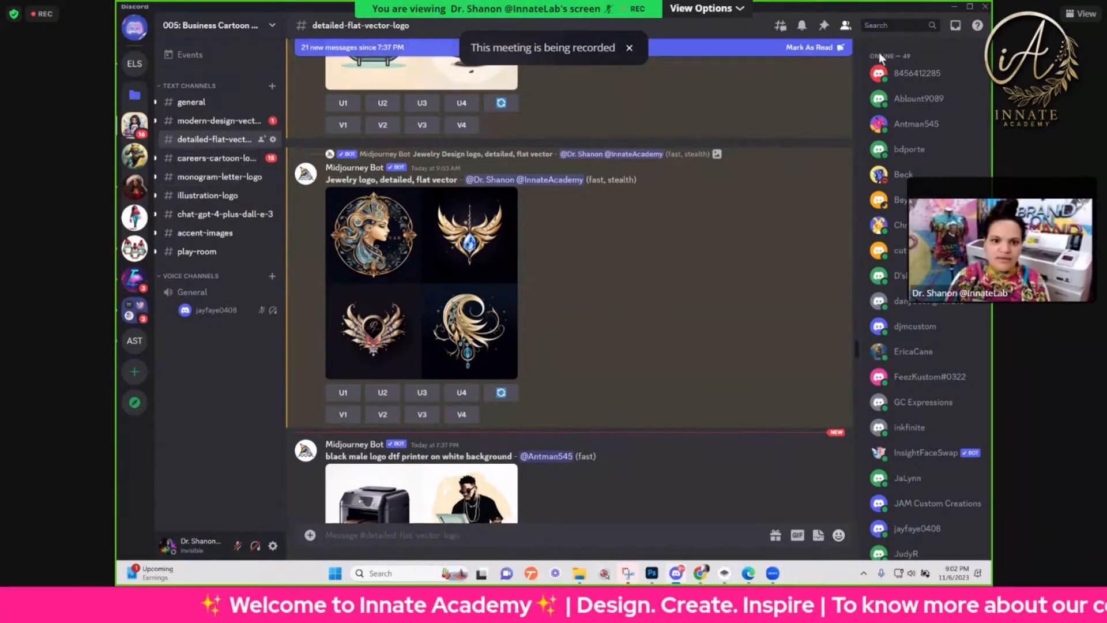
left_click(888, 26)
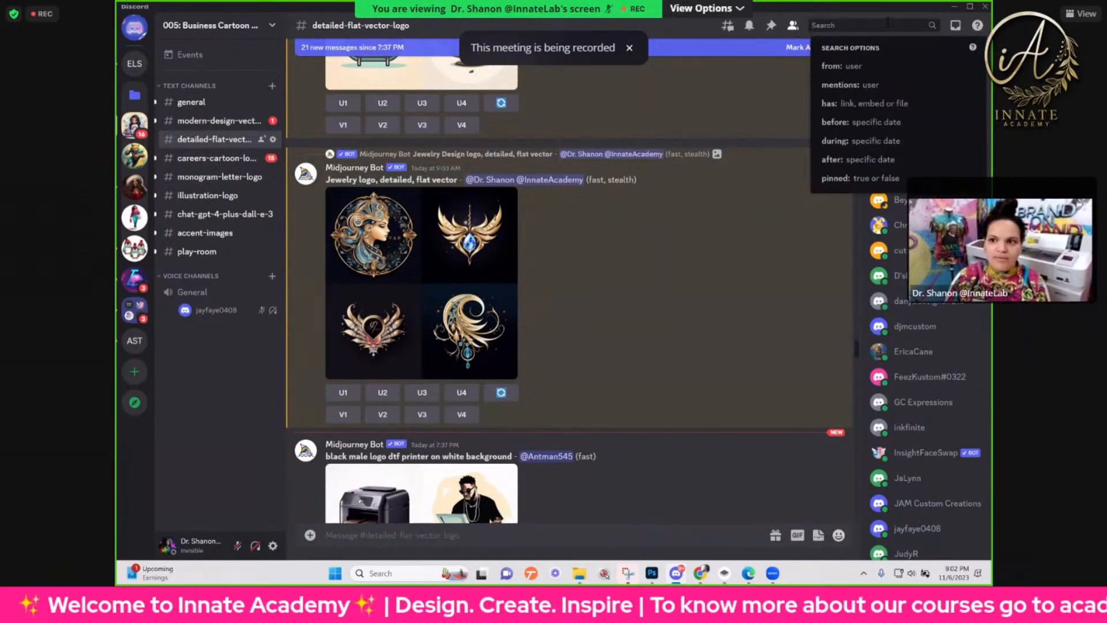
type("hoodie")
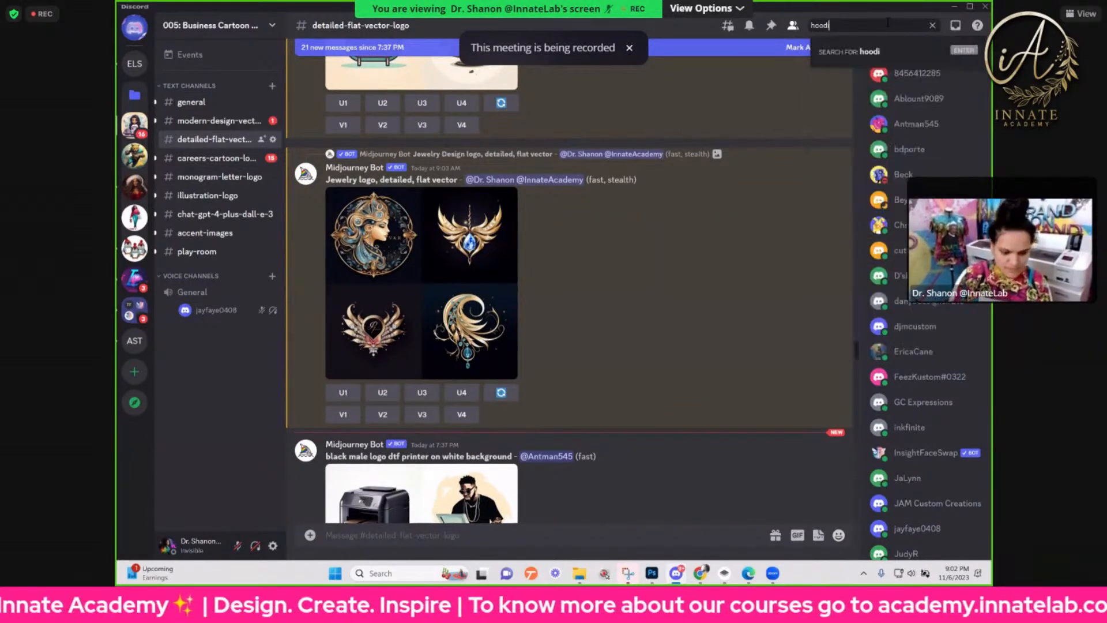
key("Return")
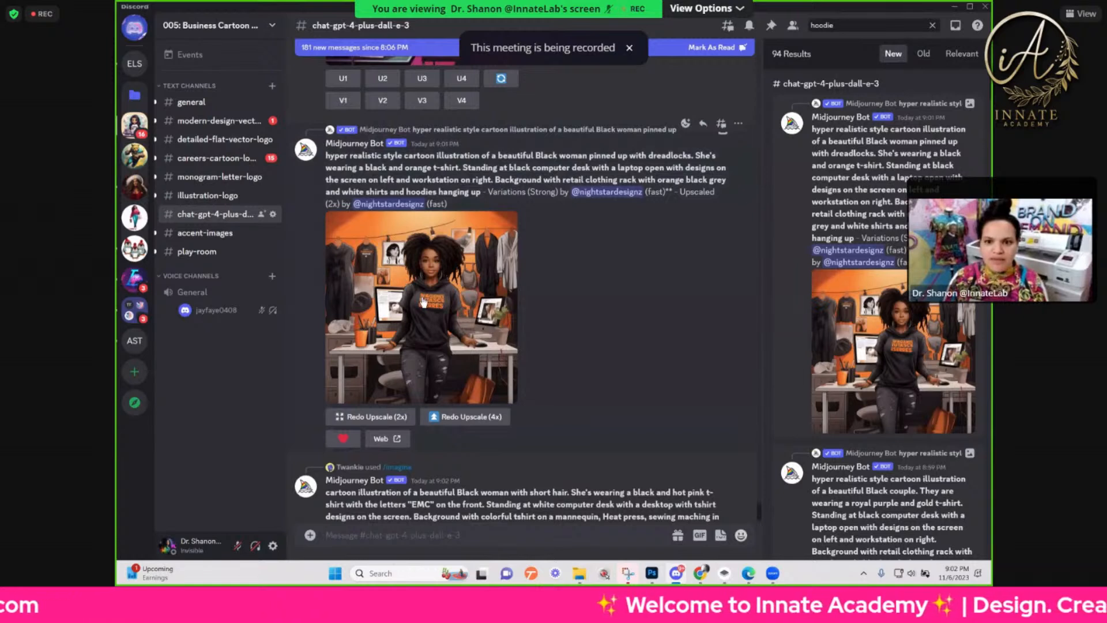
Step: Open the 2x upscaled illustration of the woman in the dark hoodie at full size in the browser
left_click(488, 424)
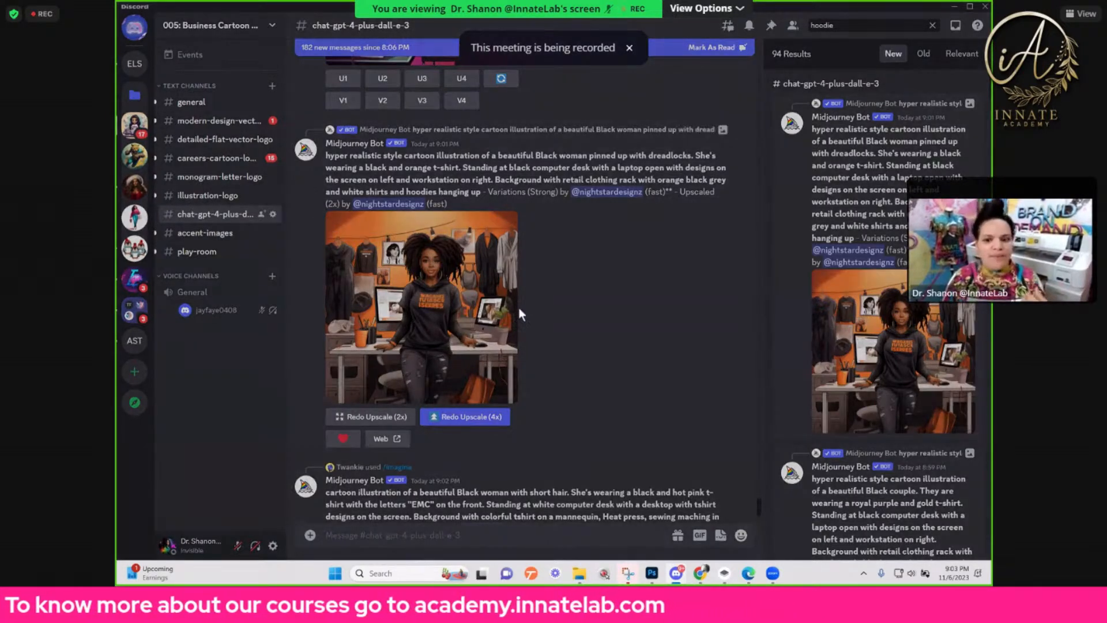
left_click(516, 312)
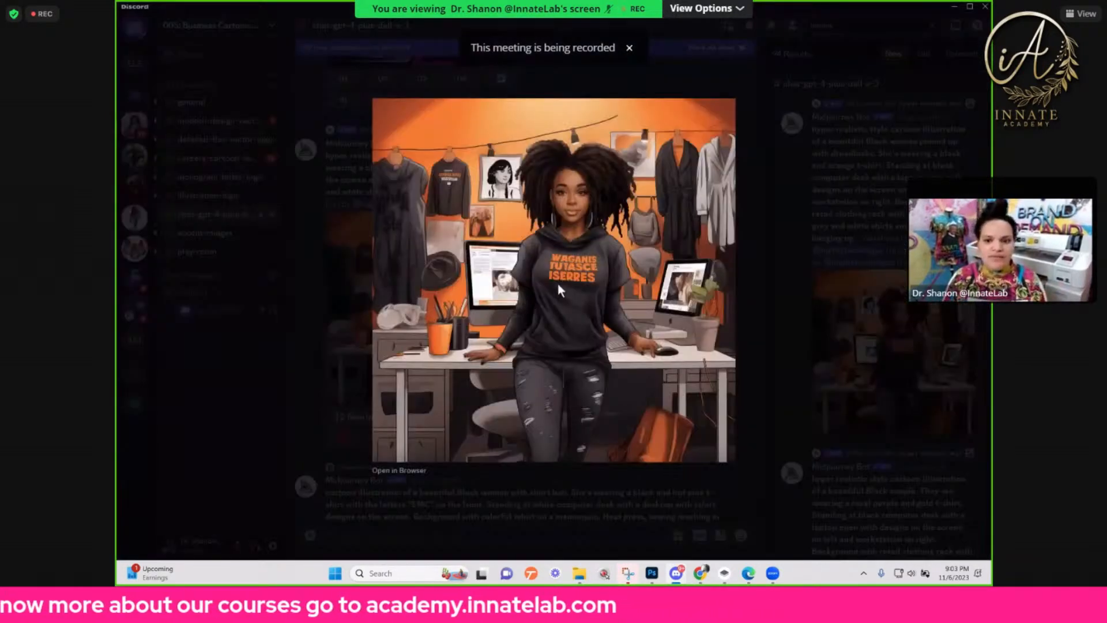
right_click(561, 286)
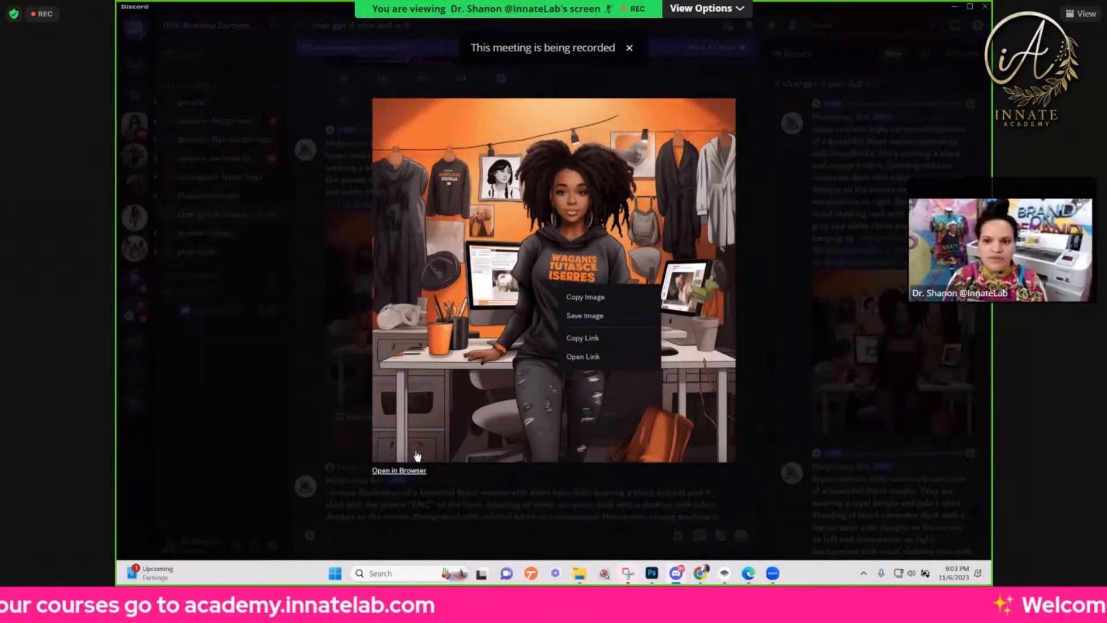
left_click(412, 470)
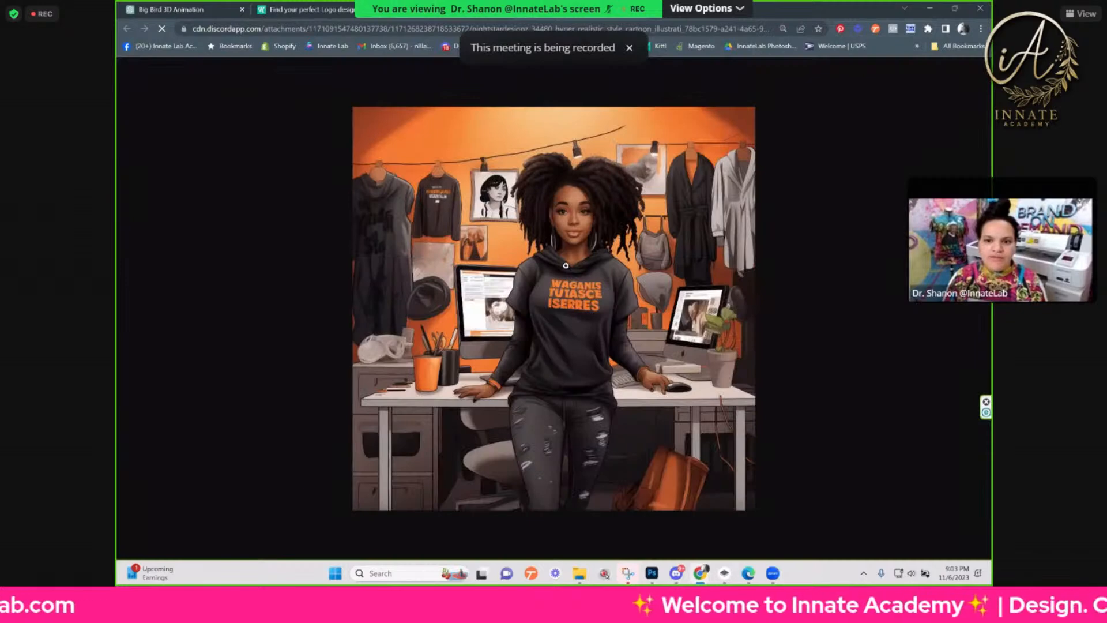
Step: Save the full-size illustration to Downloads as lynn.png, overwriting the existing file, and switch back to Photoshop
left_click(566, 263)
left_click(566, 263)
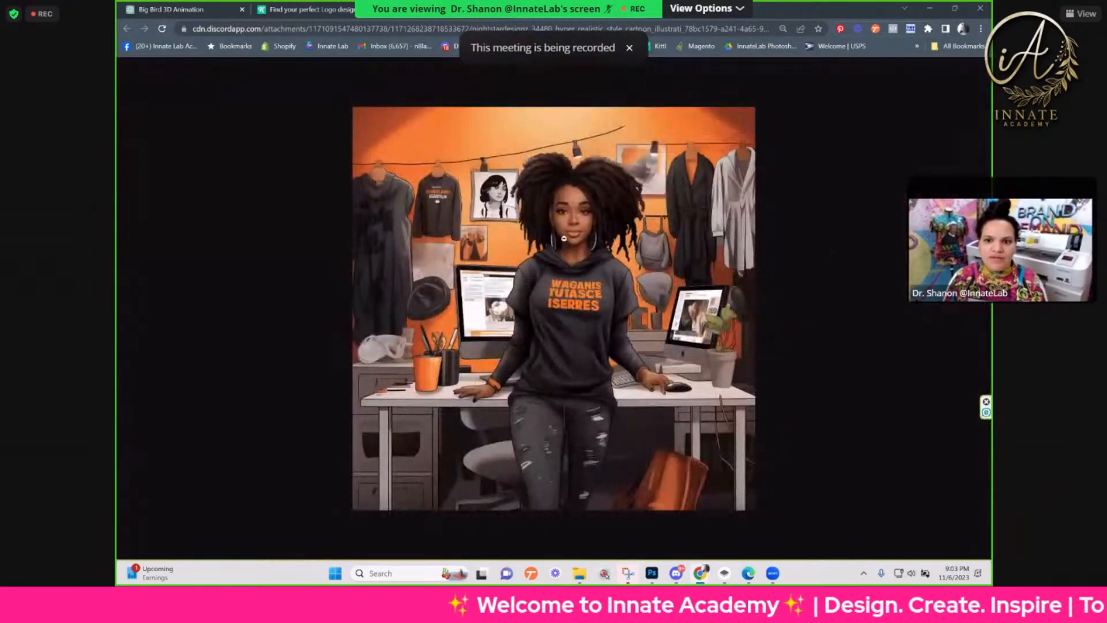
left_click(566, 263)
right_click(568, 231)
left_click(632, 253)
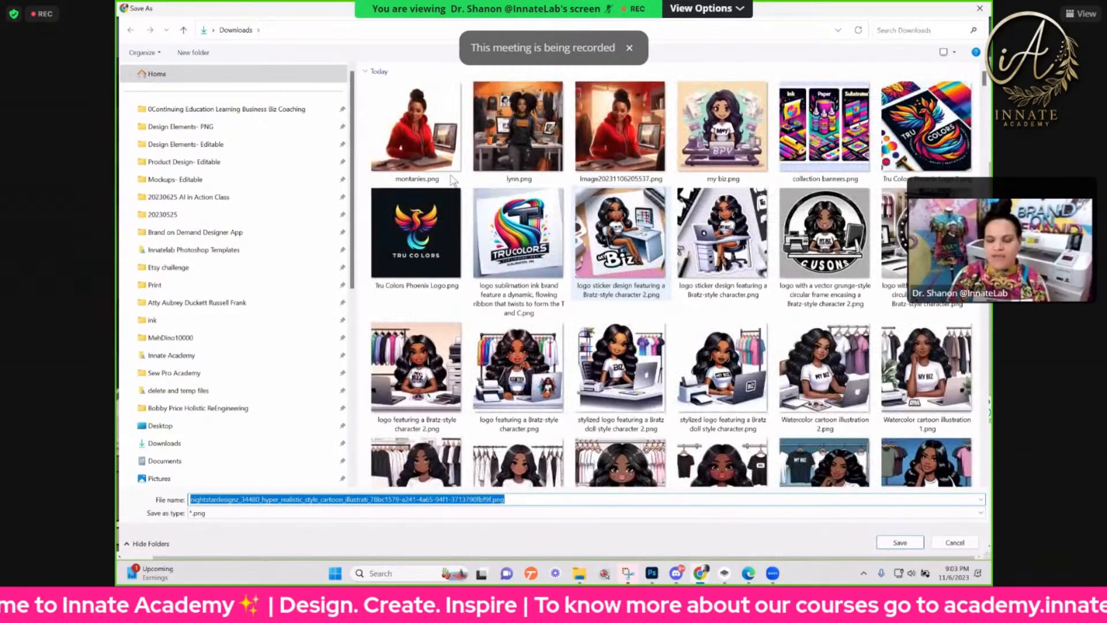
left_click(537, 167)
left_click(901, 543)
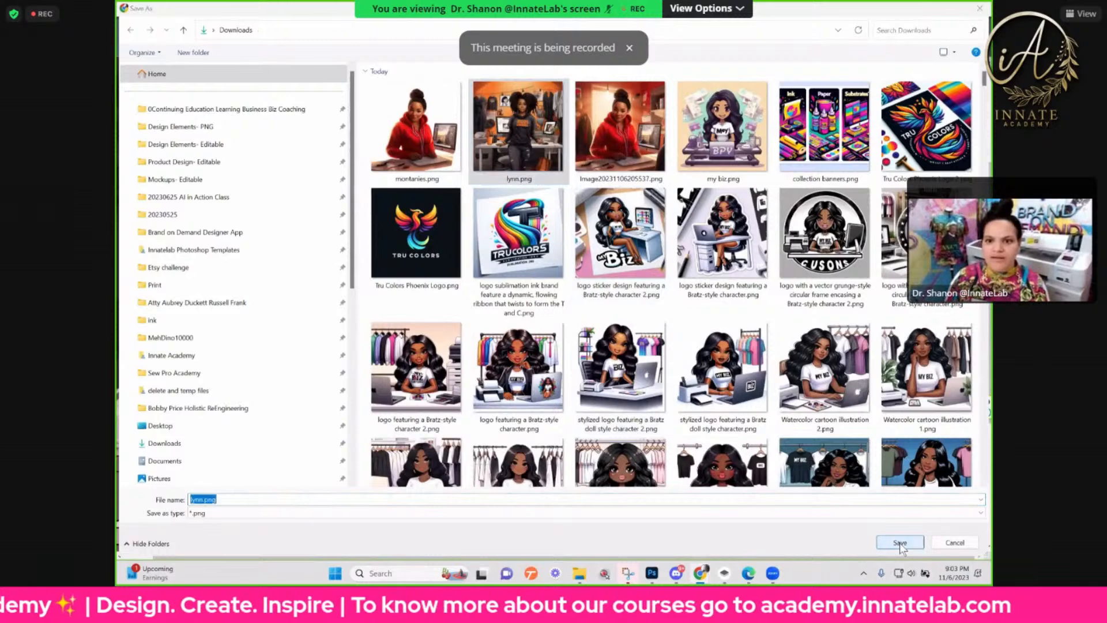
left_click(584, 291)
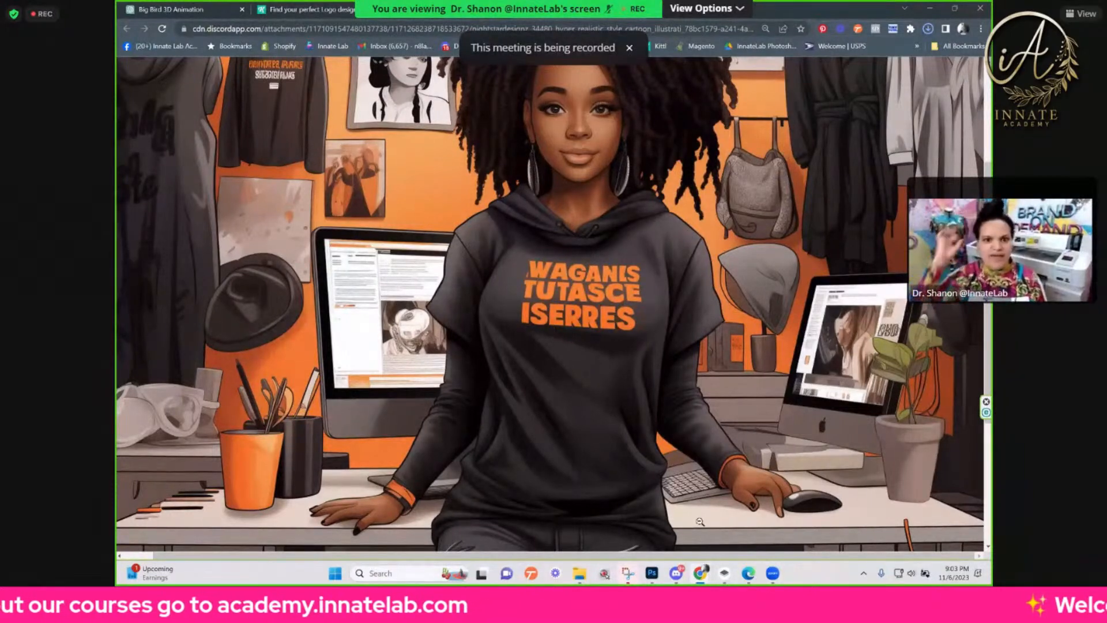
left_click(935, 9)
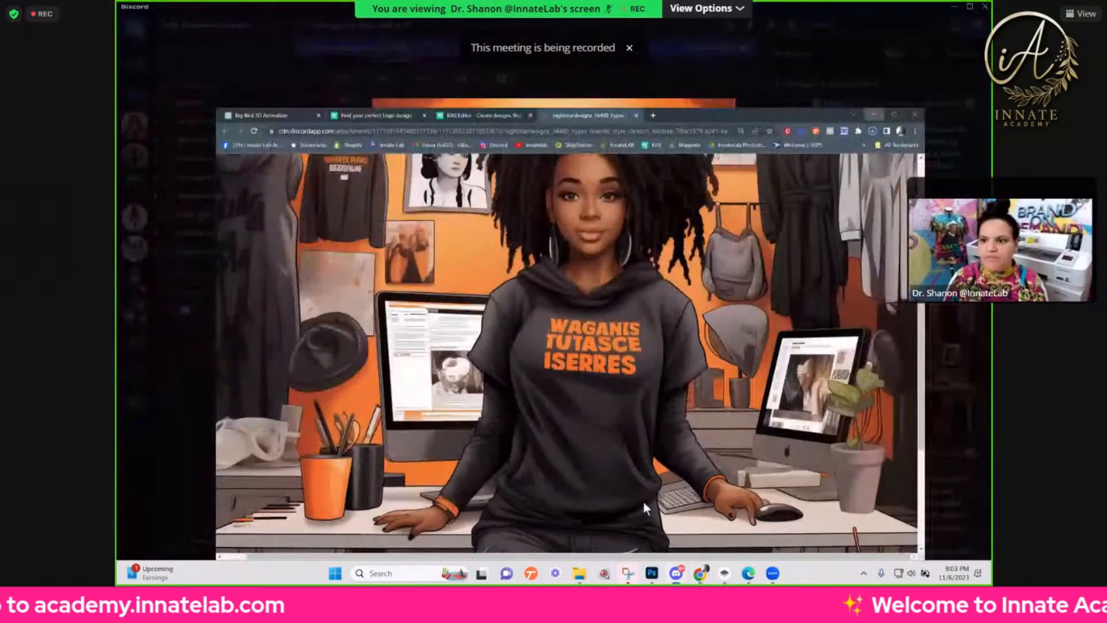
left_click(656, 576)
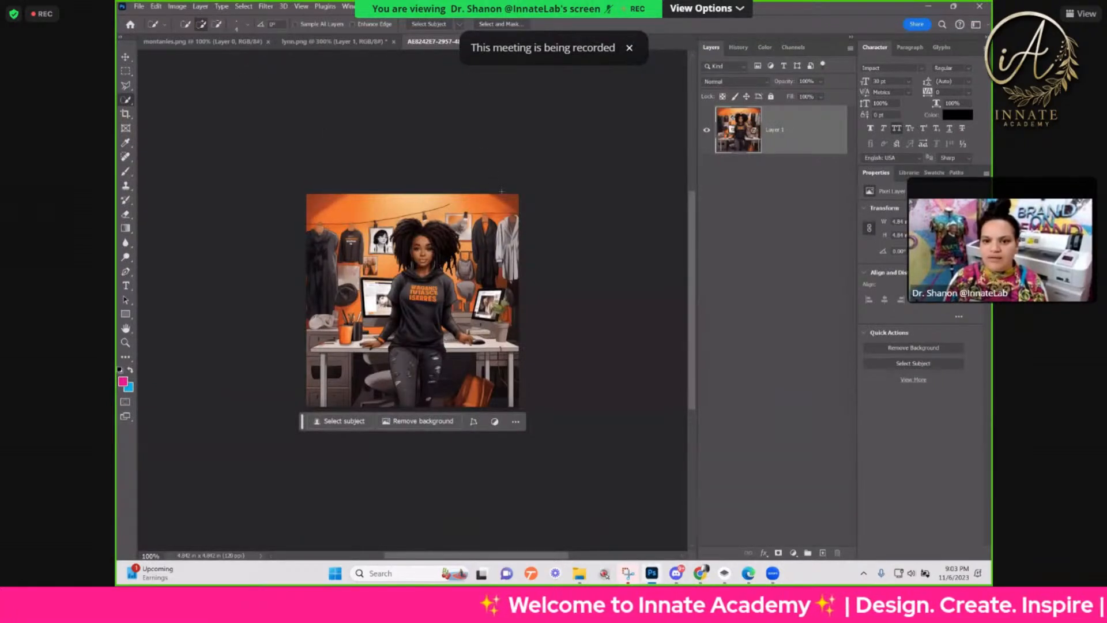
left_click(139, 7)
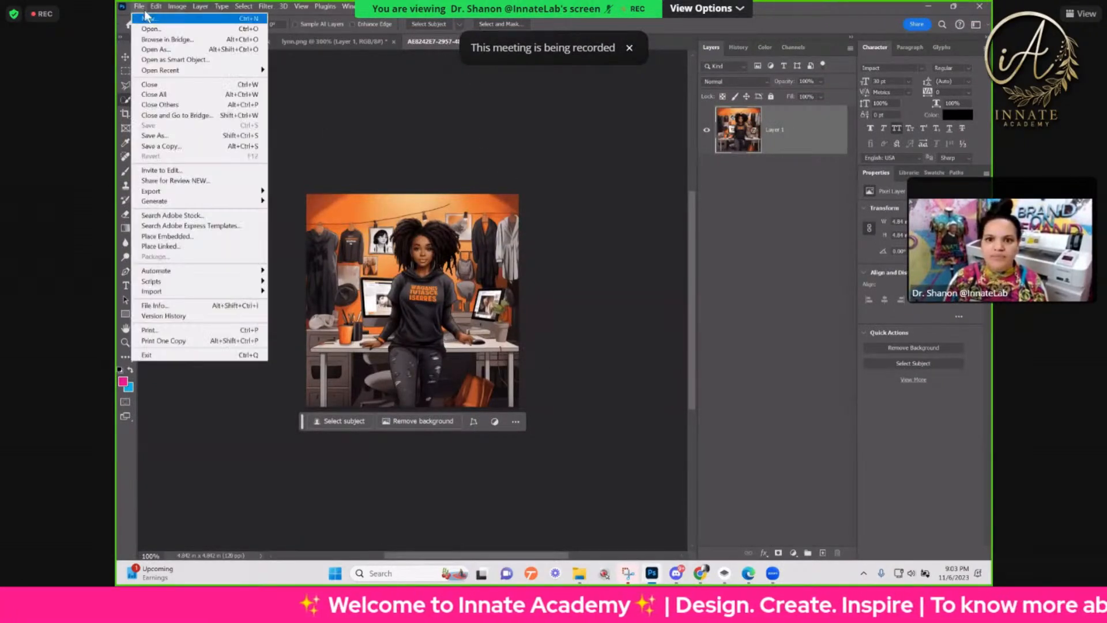
left_click(146, 27)
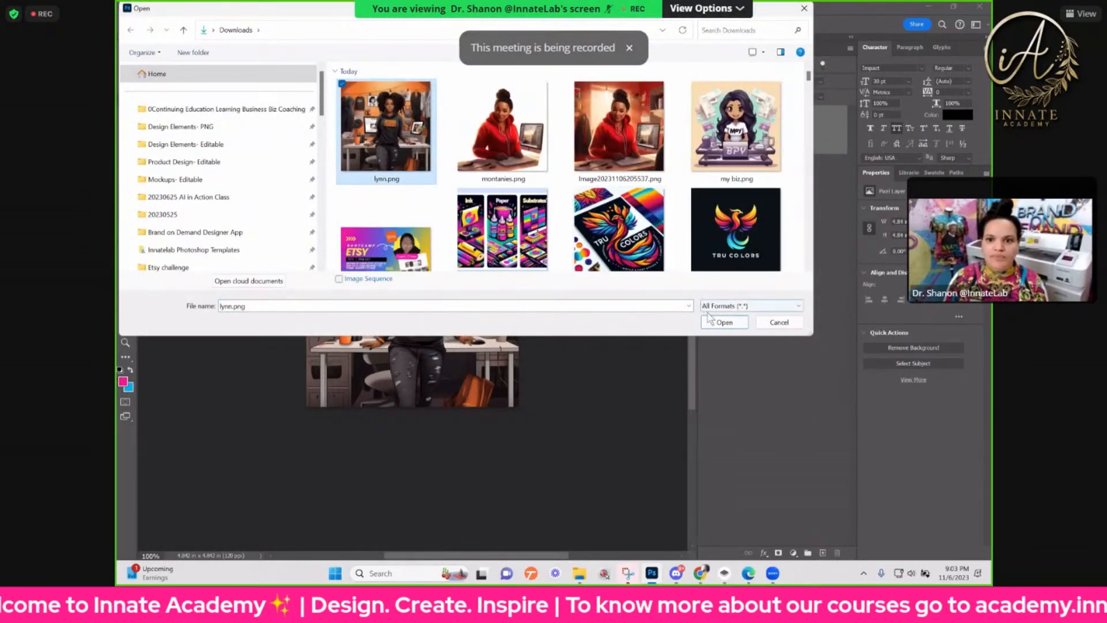
left_click(722, 322)
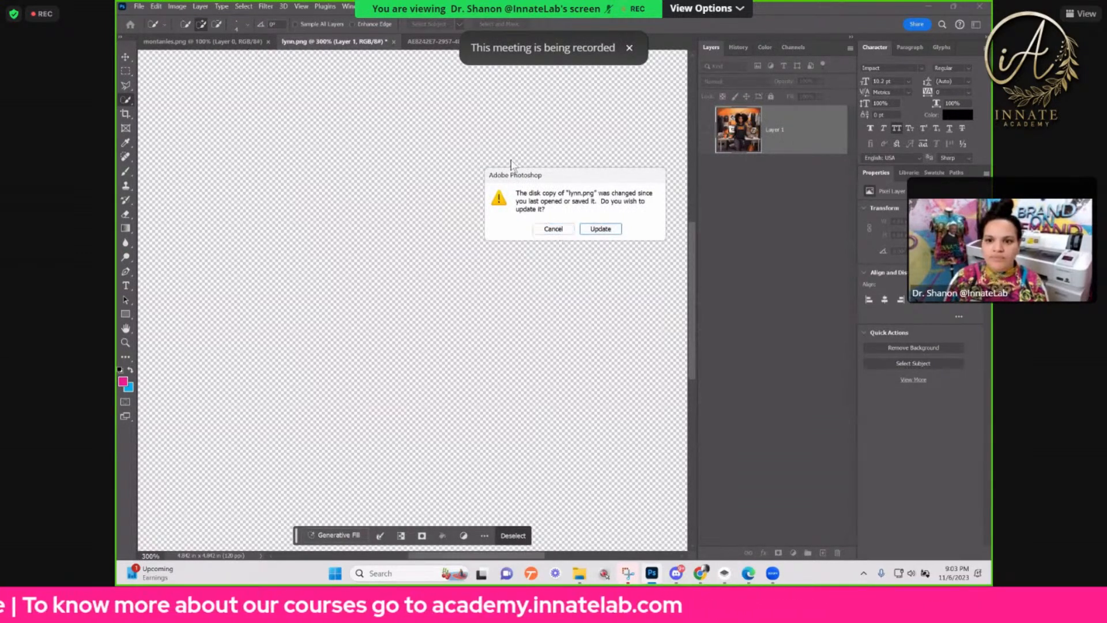
left_click(549, 227)
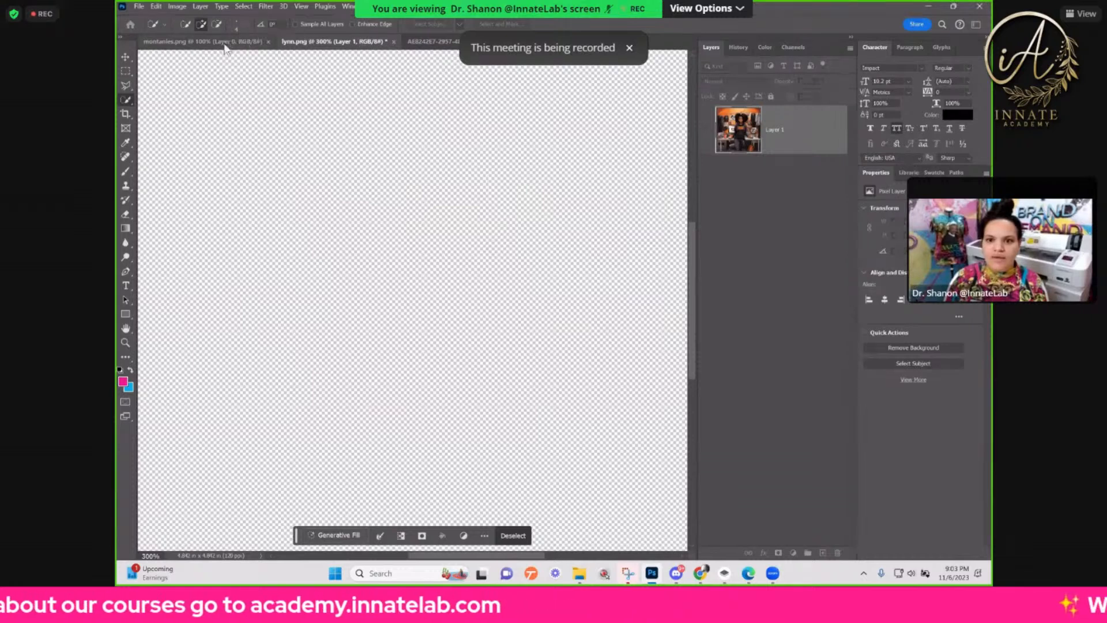
Step: Close the old lynn.png document without saving and the low-resolution PNG of the woman in the dark hoodie
left_click(394, 42)
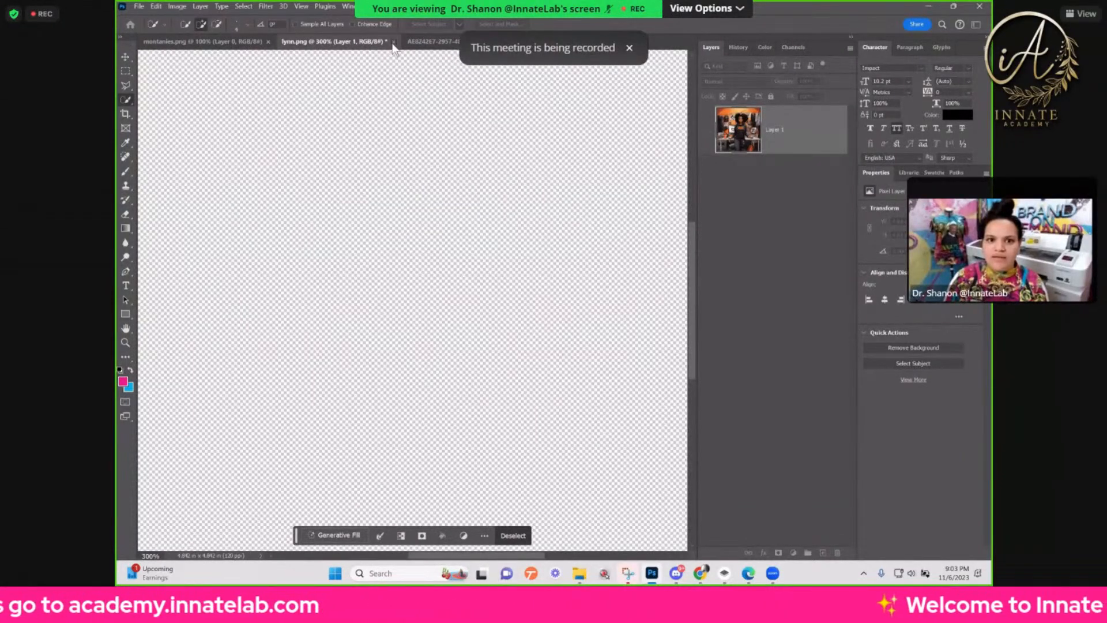
left_click(587, 226)
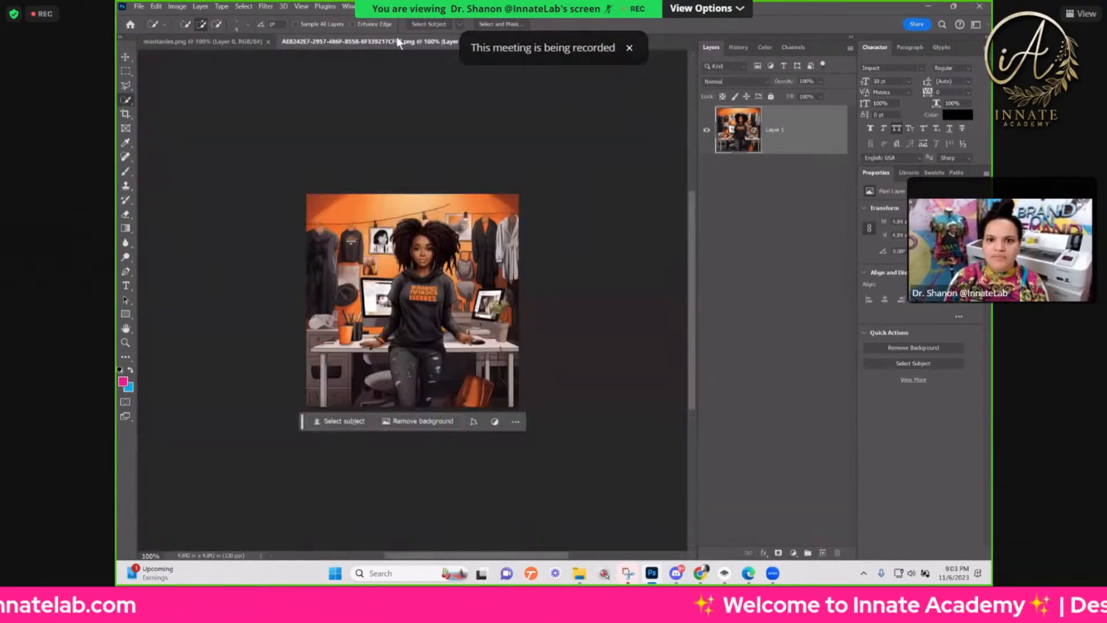
left_click(496, 41)
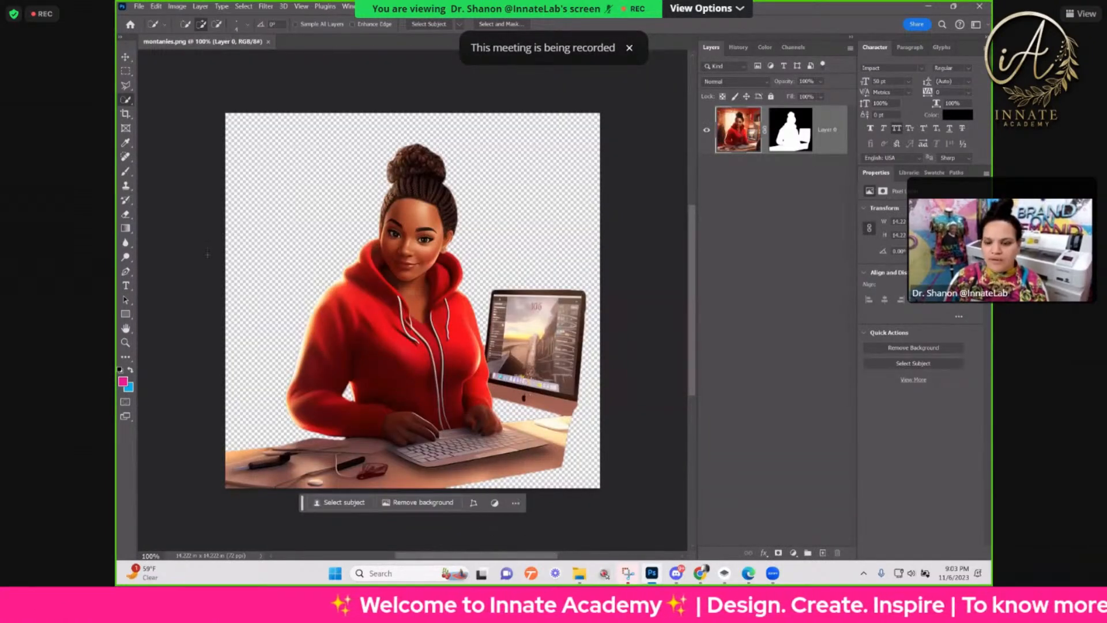
Step: Open the newly downloaded lynn.png from Downloads
left_click(139, 7)
left_click(145, 26)
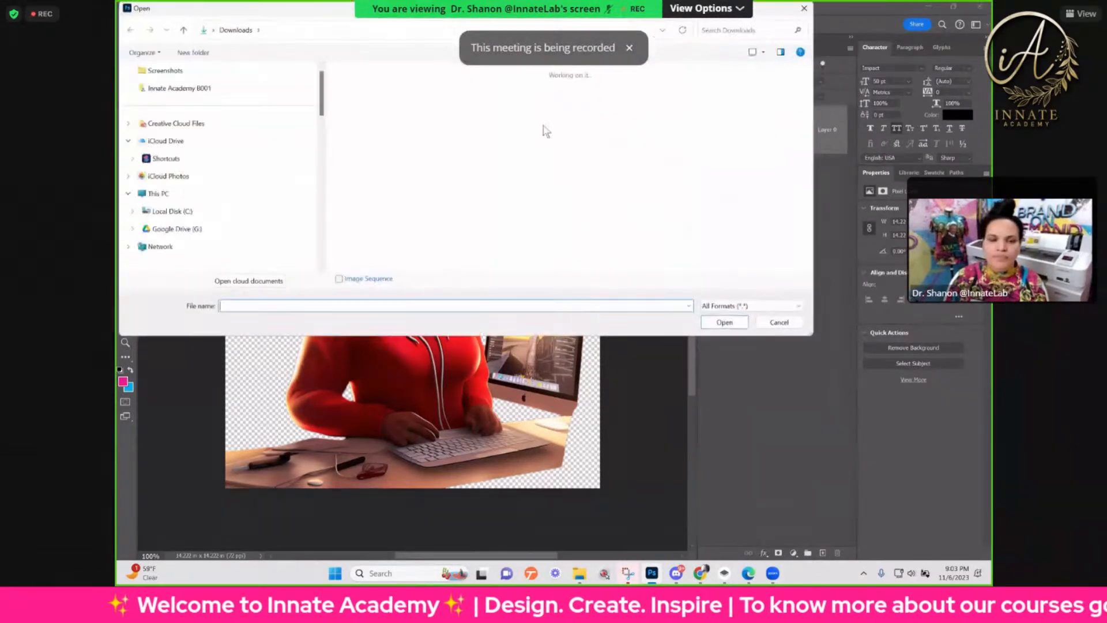
double_click(387, 127)
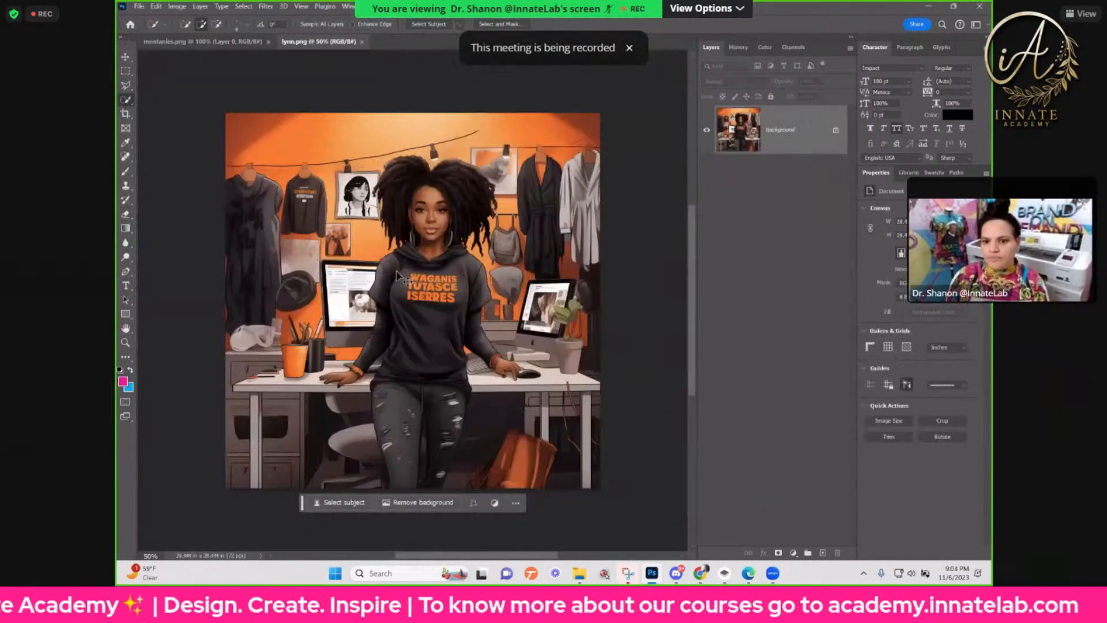
Step: Lasso the orange lettering on the woman's hoodie and replace it using Generative Fill with an empty prompt
key("ctrl+plus")
key("ctrl+plus")
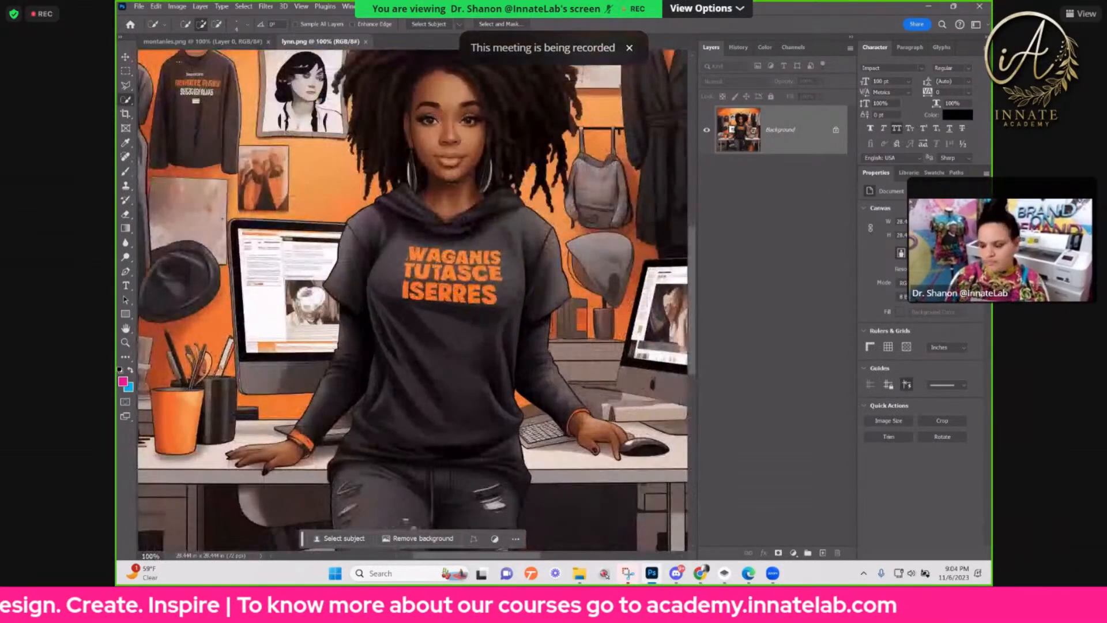
left_click_drag(124, 88, 161, 85)
left_click(161, 86)
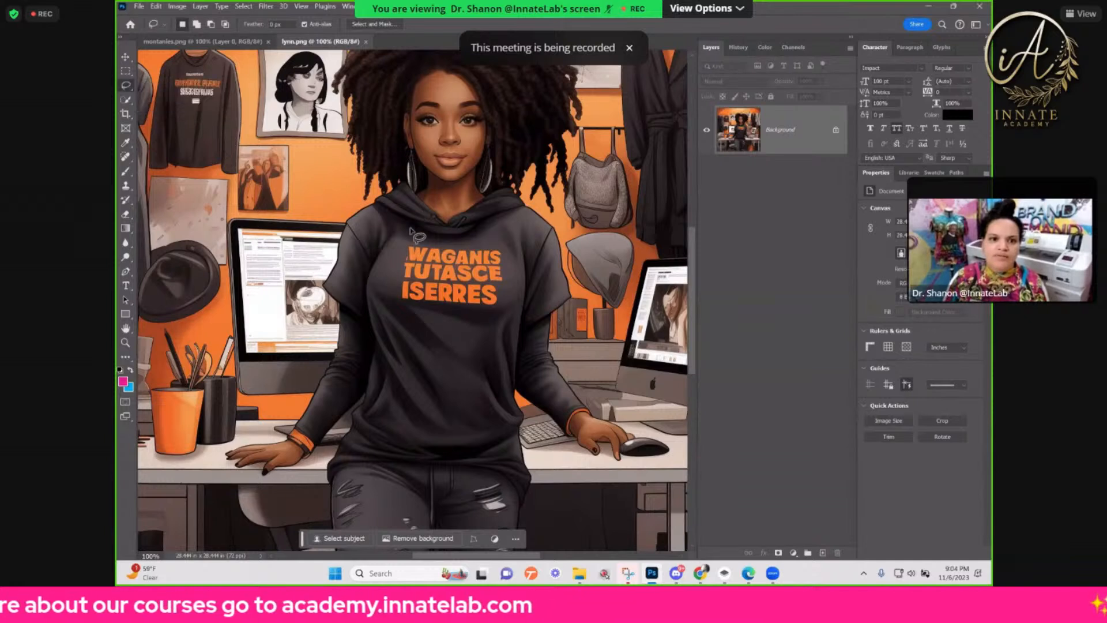
mouse_move(398, 254)
left_mouse_down()
mouse_move(396, 286)
mouse_move(434, 314)
mouse_move(502, 318)
mouse_move(502, 240)
mouse_move(408, 242)
mouse_move(397, 253)
left_mouse_up()
left_click(375, 330)
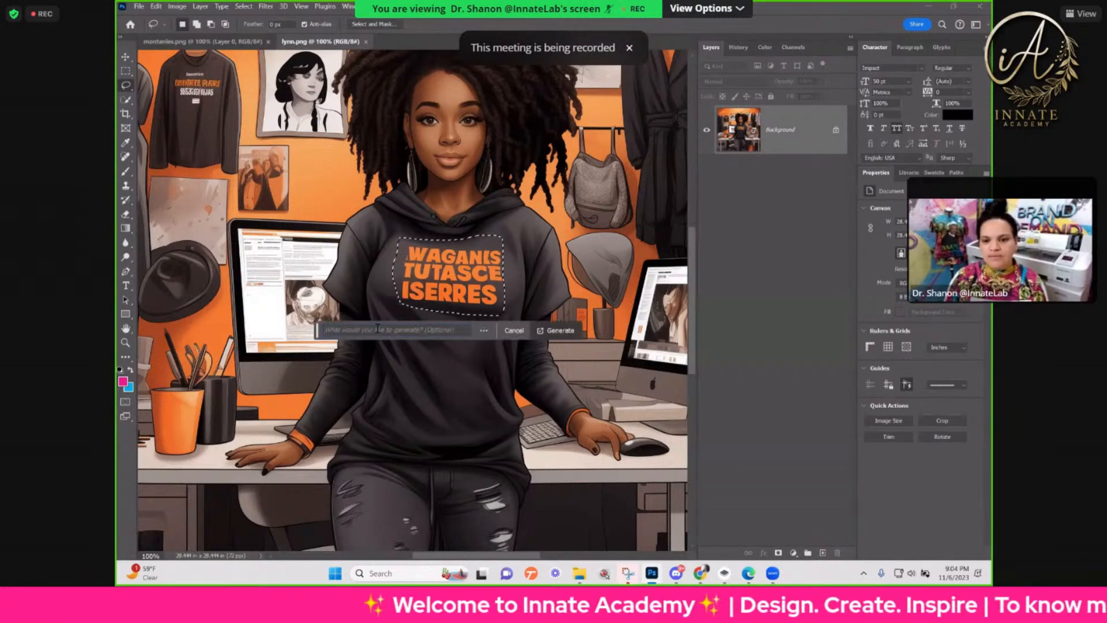
left_click(550, 336)
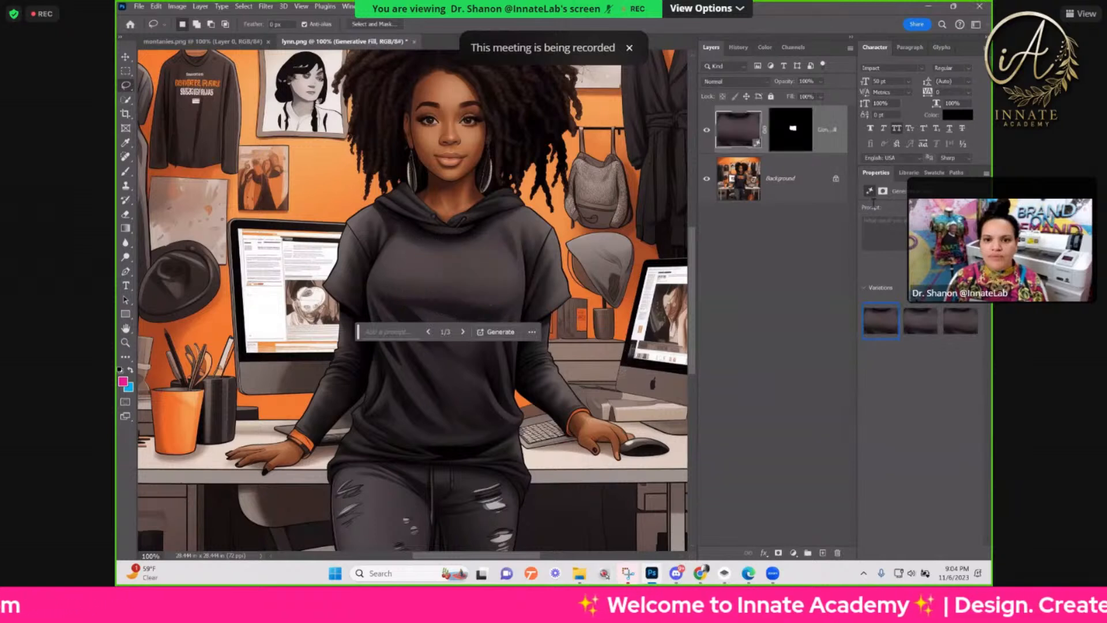
Step: Compare the Generative Fill variations, choose the first one and merge the fill layer down into the Background
left_click(913, 330)
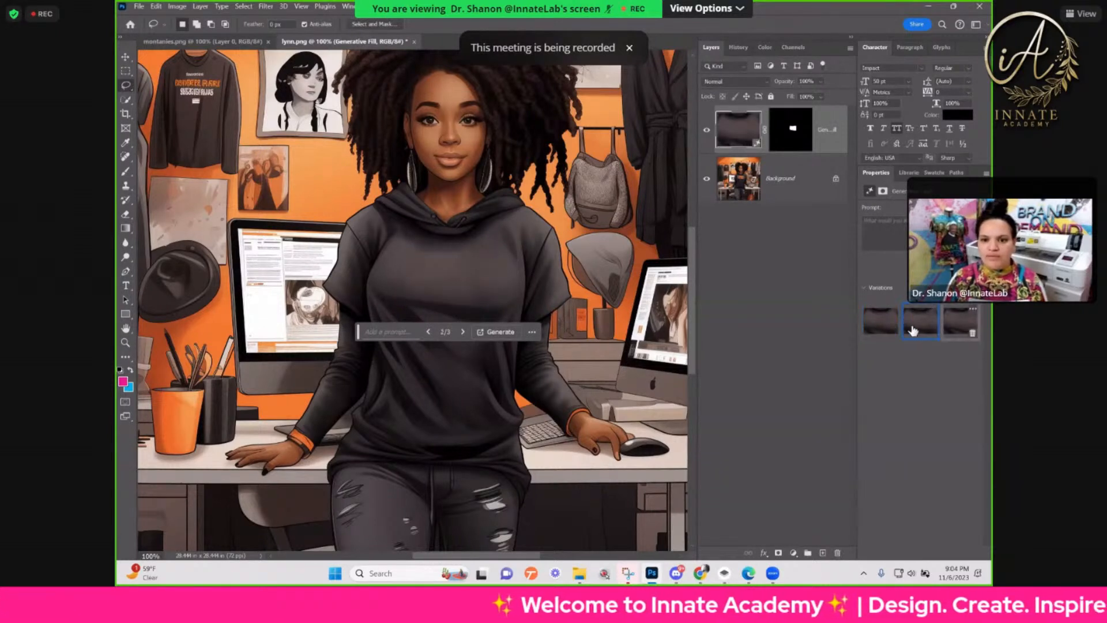
left_click(872, 322)
right_click(827, 136)
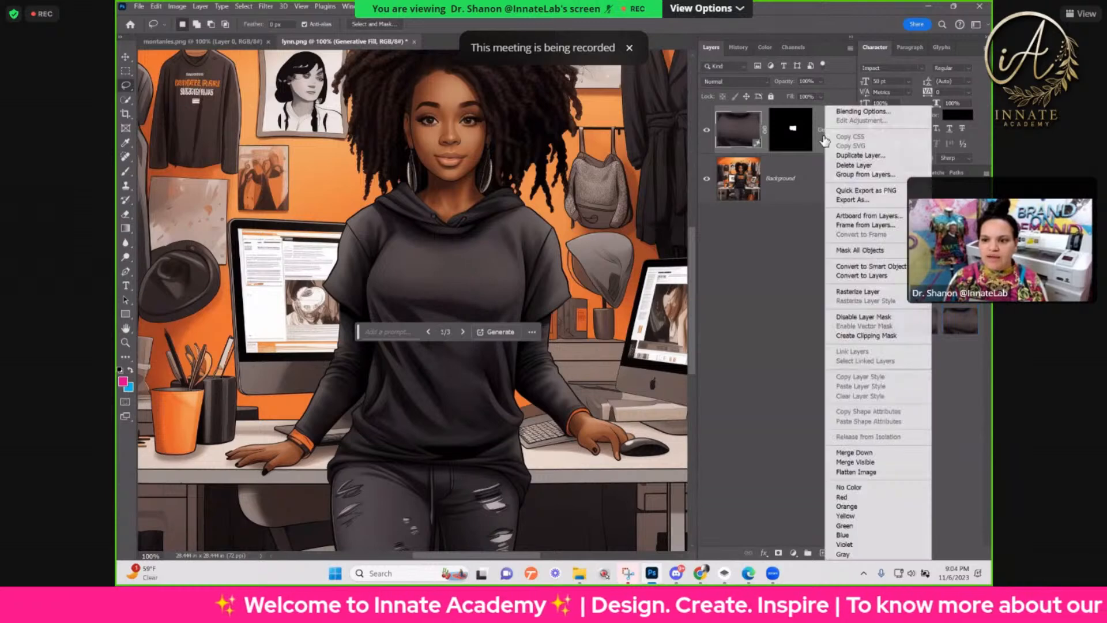
left_click(860, 452)
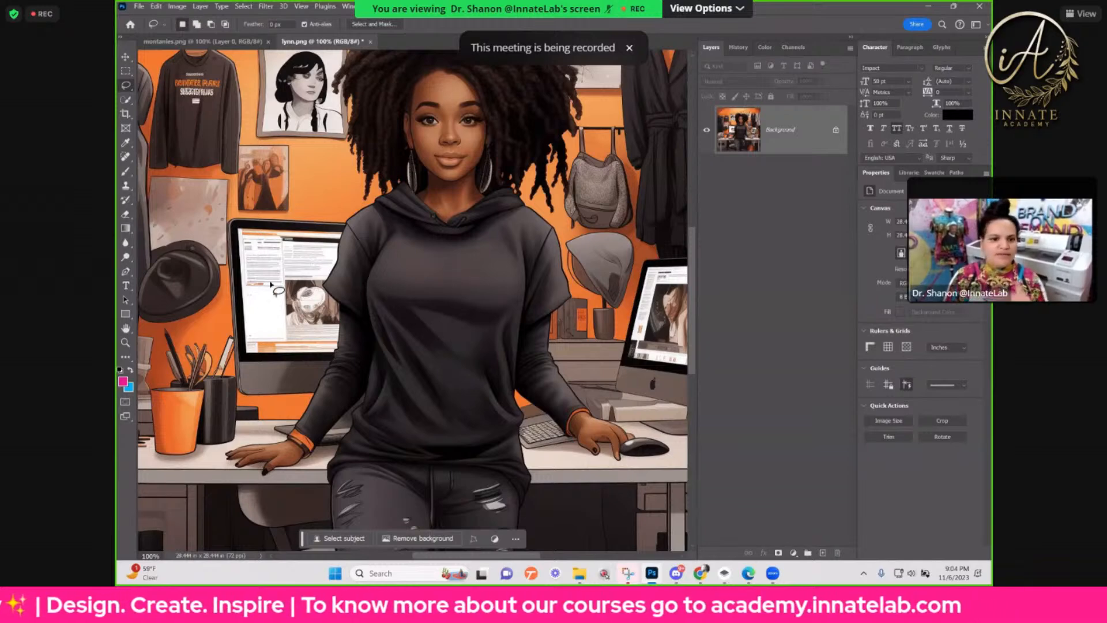
Step: Lasso the orange lettering on the sweatshirt hanging on the wall and remove it using Generative Fill with an empty prompt
key("ctrl+minus")
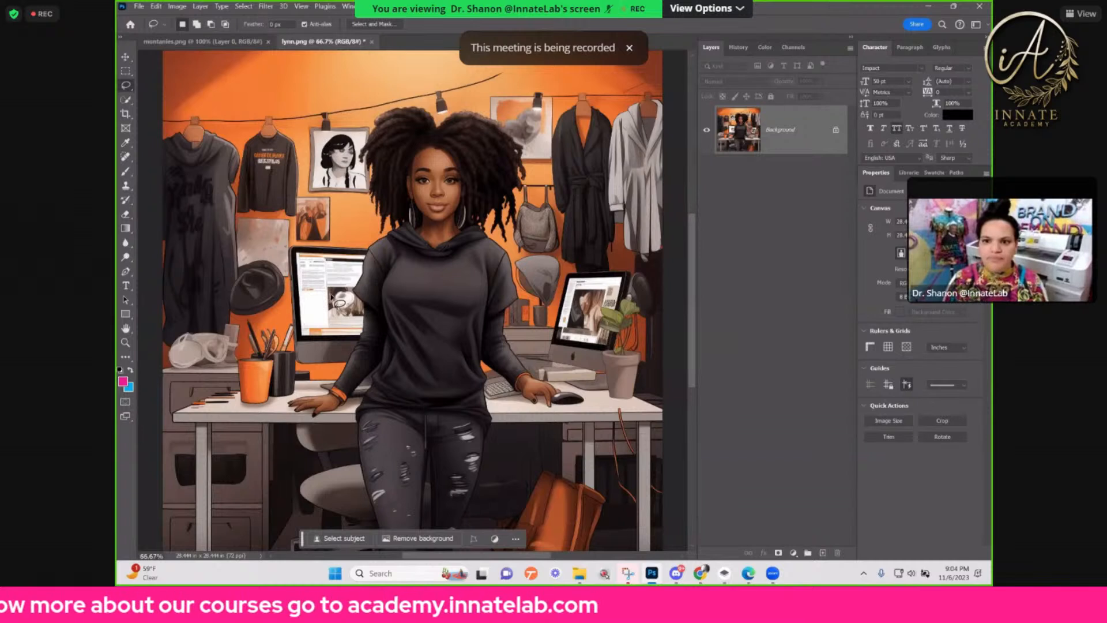
scroll(326, 297, "down", 1)
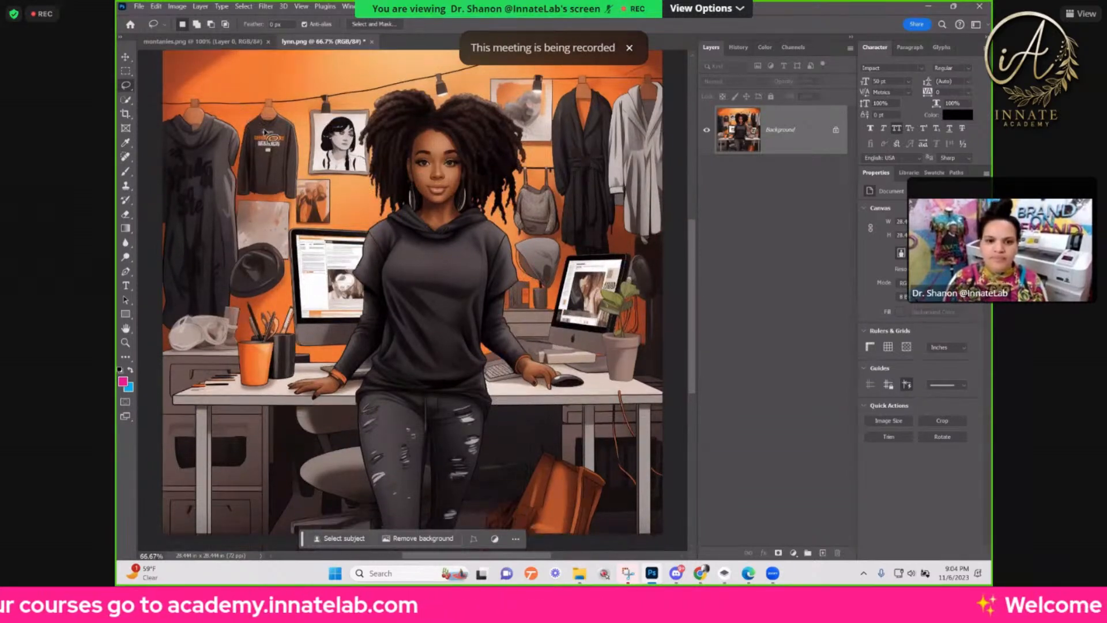
mouse_move(254, 132)
left_mouse_down()
mouse_move(253, 148)
mouse_move(276, 158)
mouse_move(287, 144)
mouse_move(287, 134)
mouse_move(254, 132)
left_mouse_up()
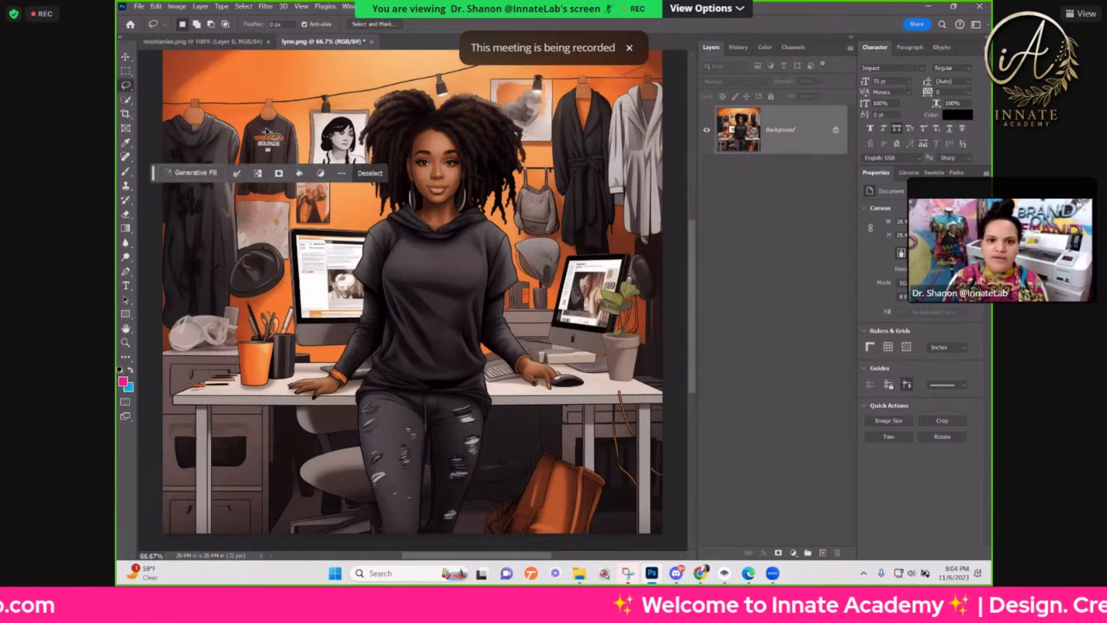
left_click(196, 172)
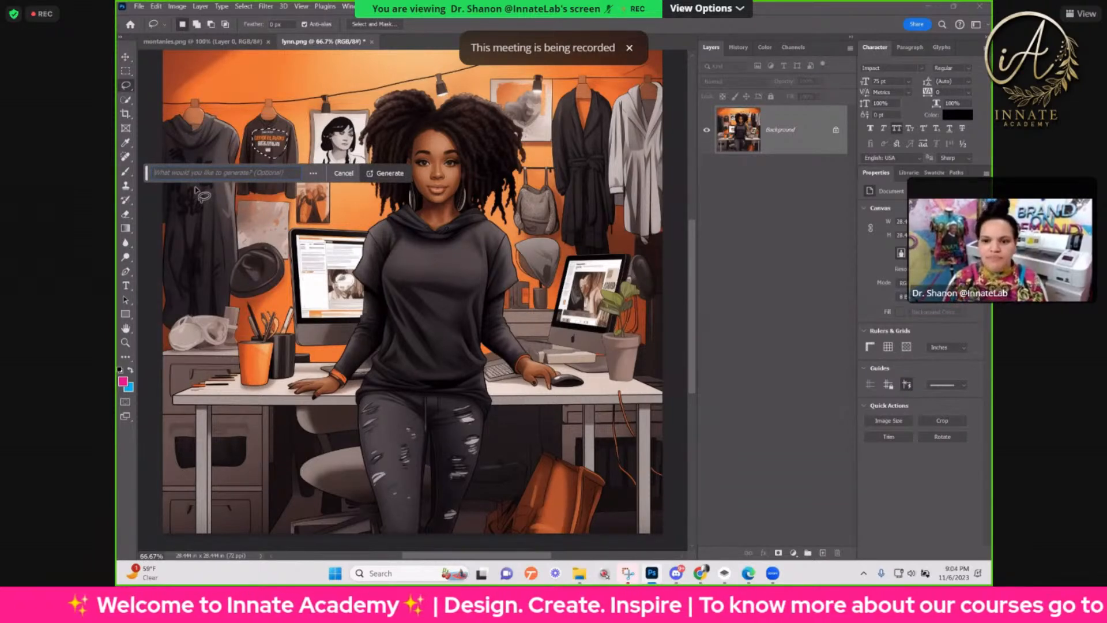
left_click(388, 177)
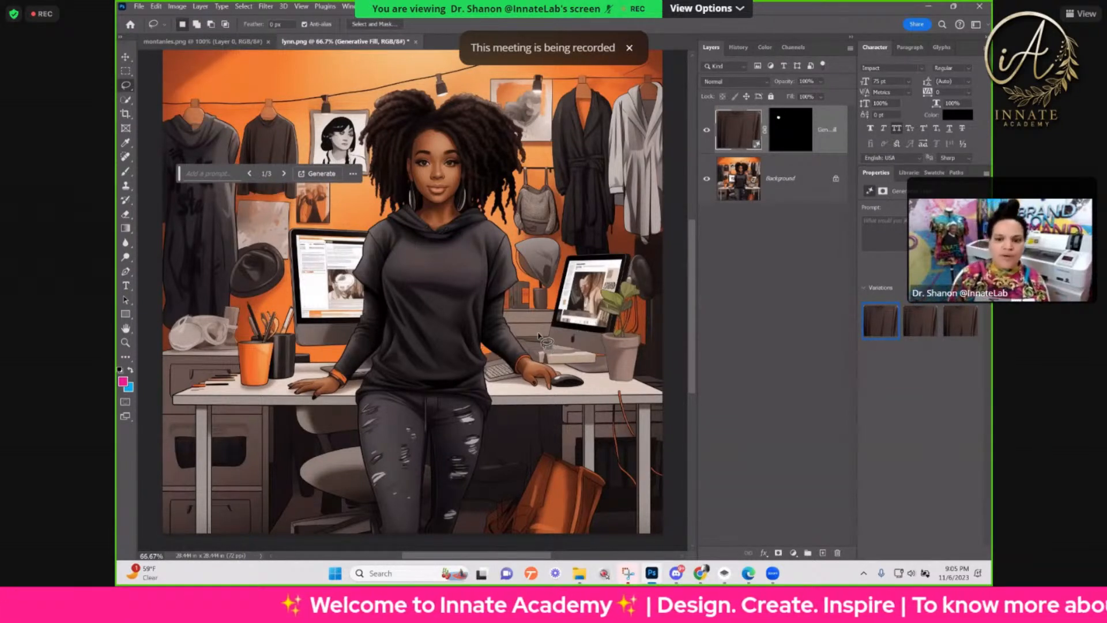
Step: Lasso the desk area around and above the computer mouse and generate a "tumbler" there with Generative Fill
mouse_move(545, 329)
left_mouse_down()
mouse_move(558, 395)
mouse_move(580, 398)
mouse_move(586, 346)
mouse_move(572, 319)
mouse_move(545, 326)
left_mouse_up()
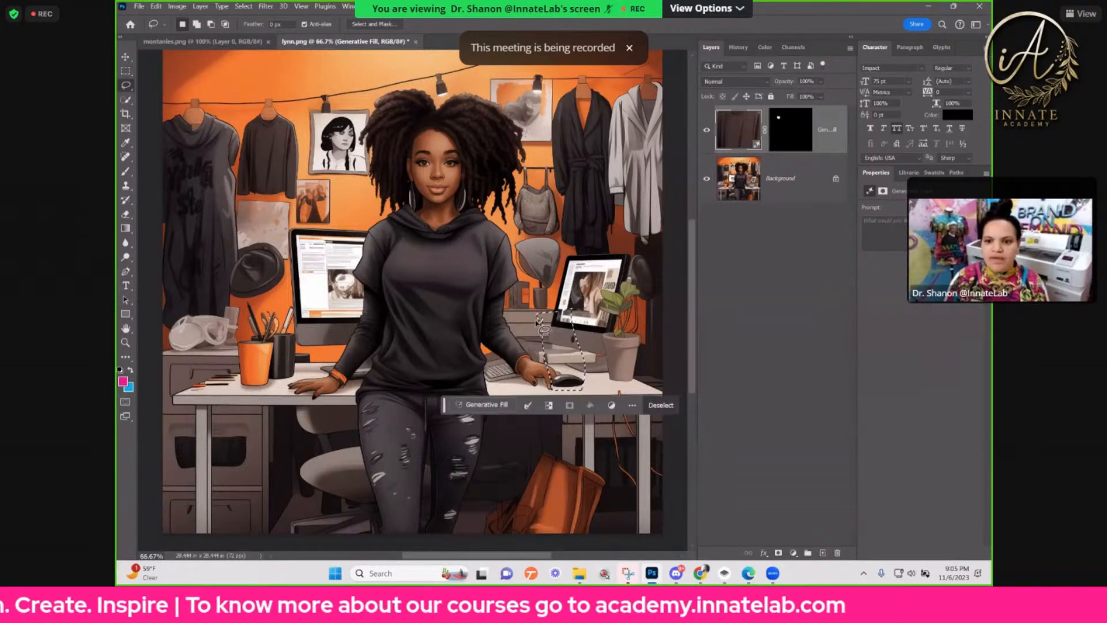
key("ctrl+d")
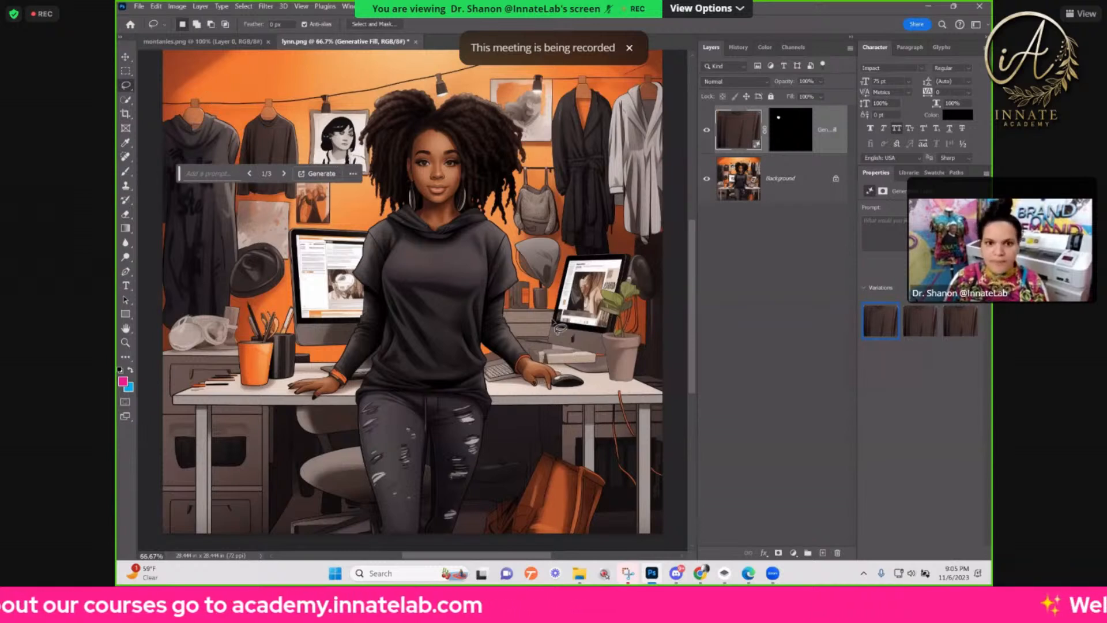
left_click_drag(547, 310, 552, 348)
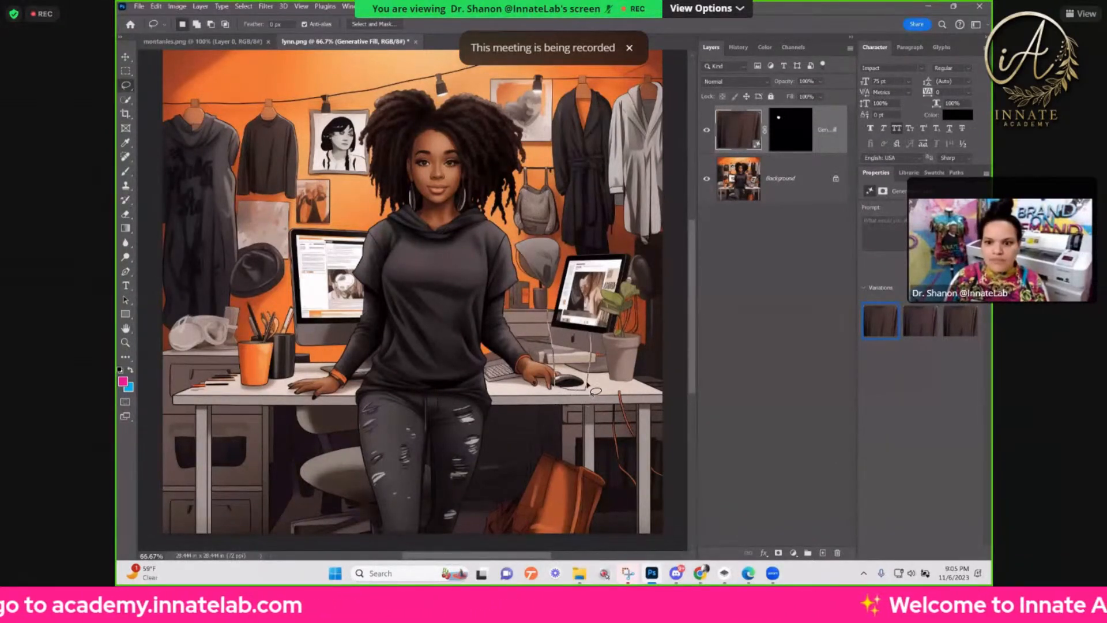
left_click_drag(563, 313, 555, 315)
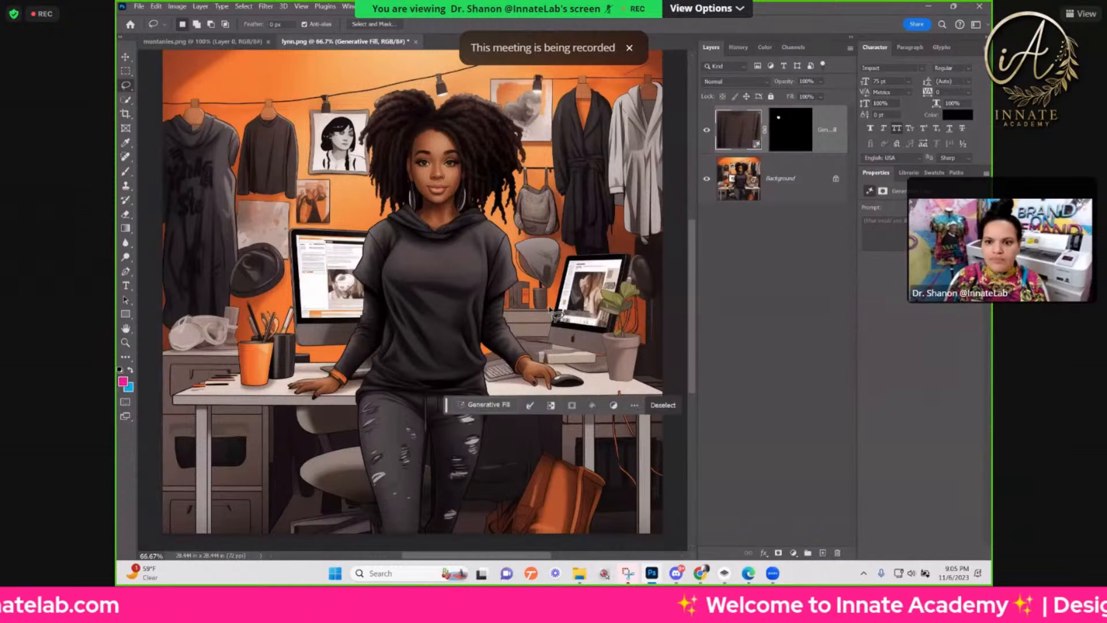
left_click(487, 401)
type("t")
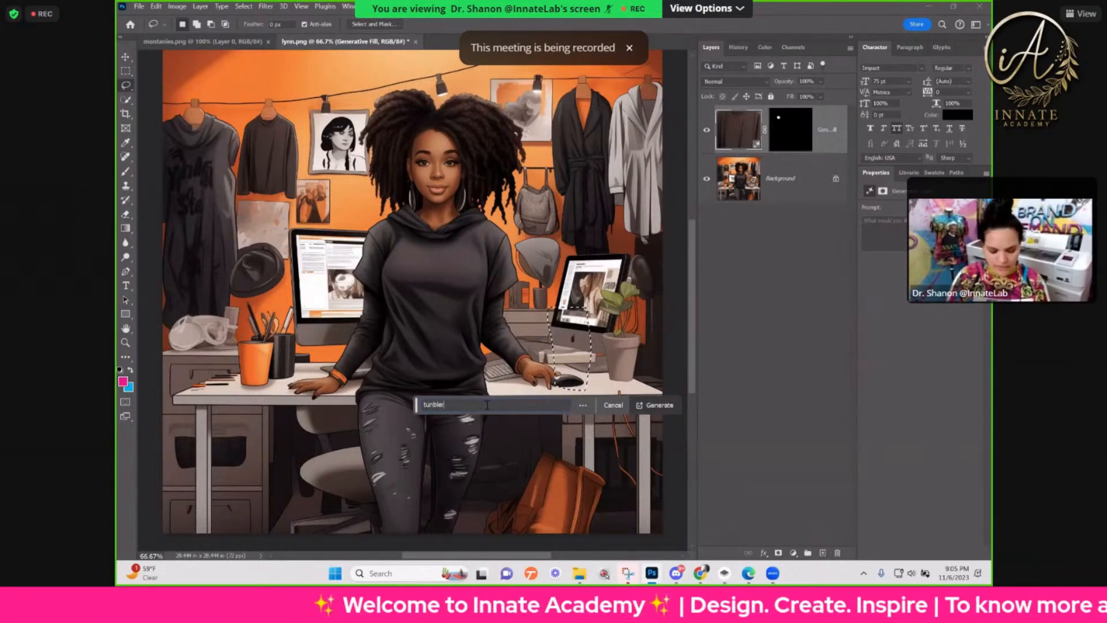
type("umb")
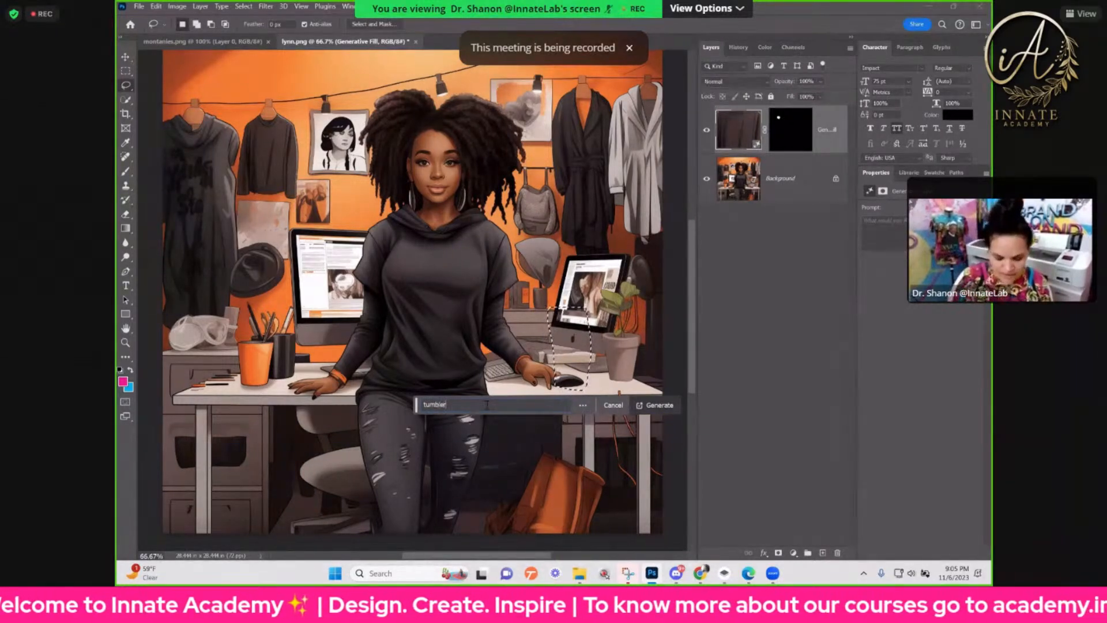
type("ler")
left_click(659, 404)
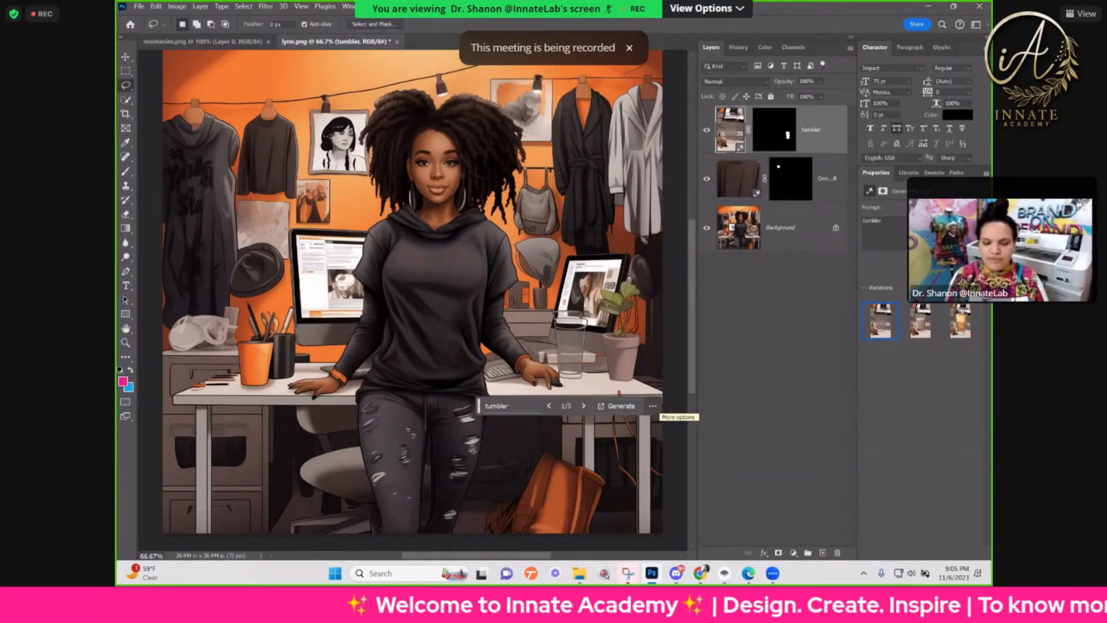
Step: Compare the second and third tumbler variations and choose the second one
left_click(931, 326)
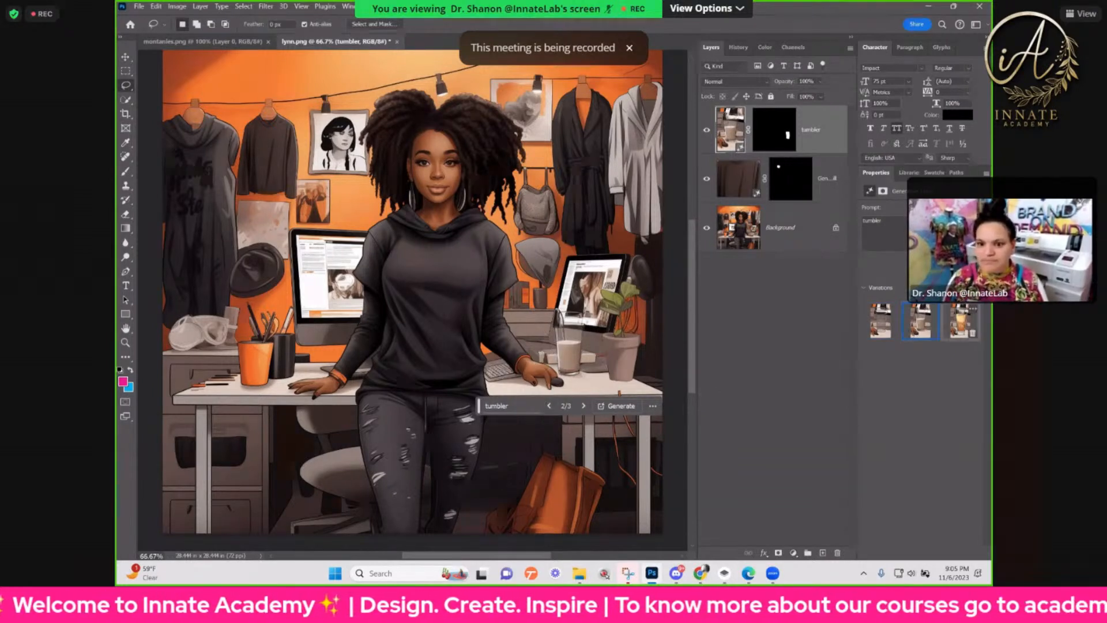
left_click(967, 331)
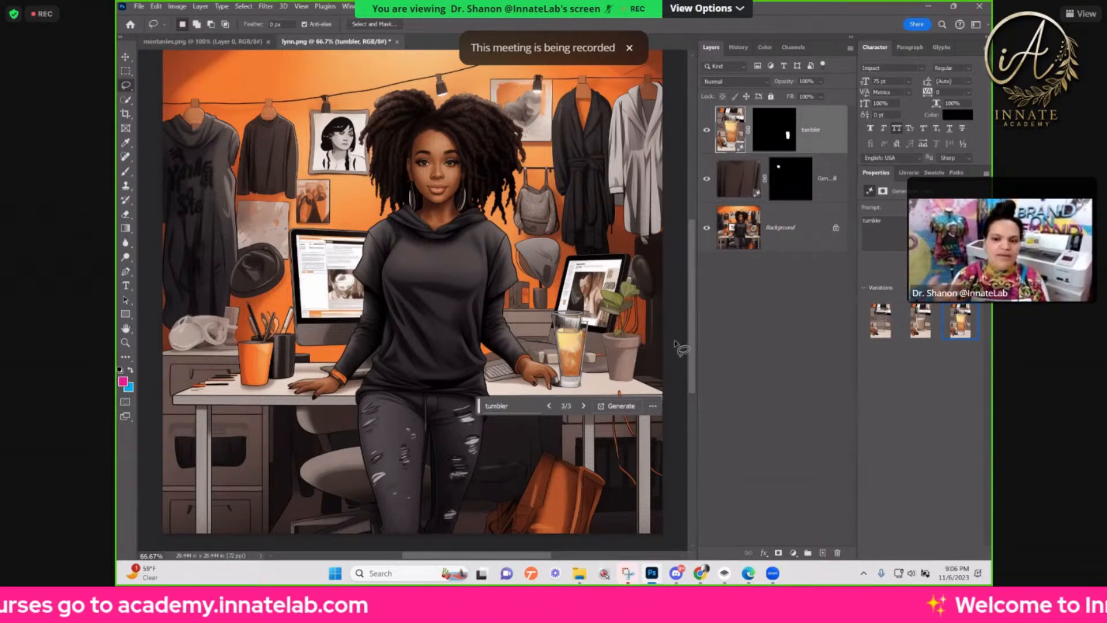
left_click(916, 329)
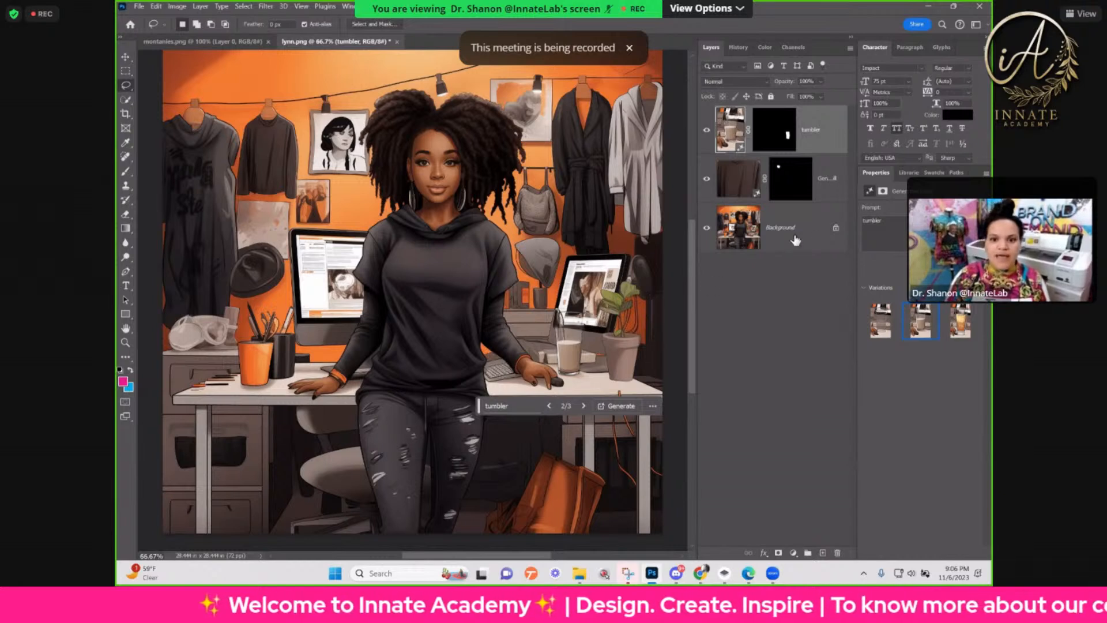
Step: Step back in the document history to before the tumbler fill and clear its lasso selection
left_click(744, 50)
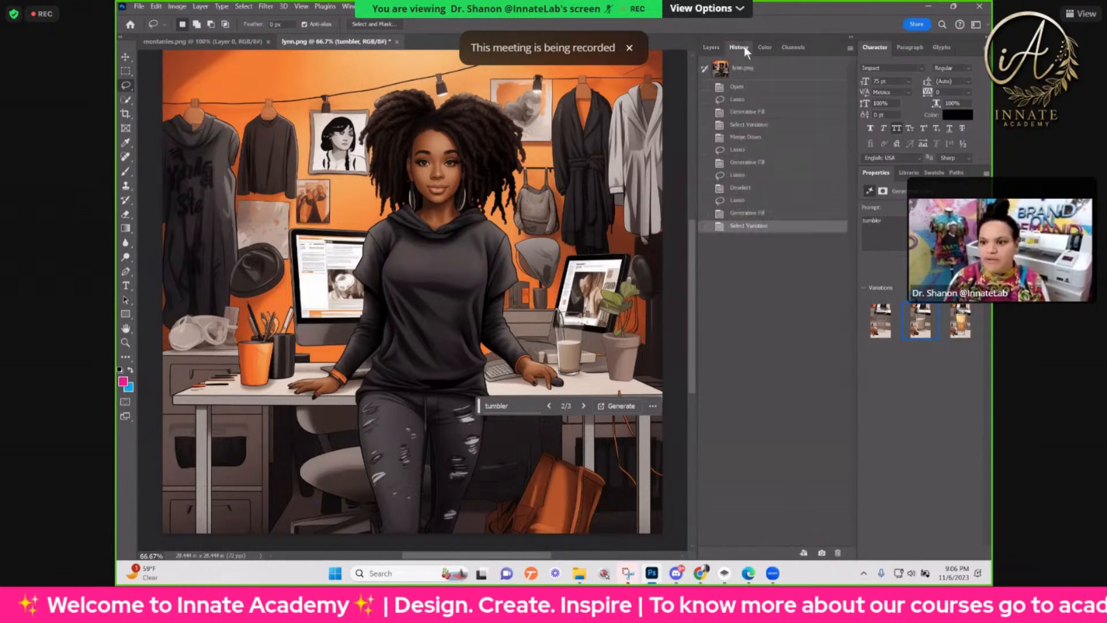
key("ctrl+z")
left_click(750, 202)
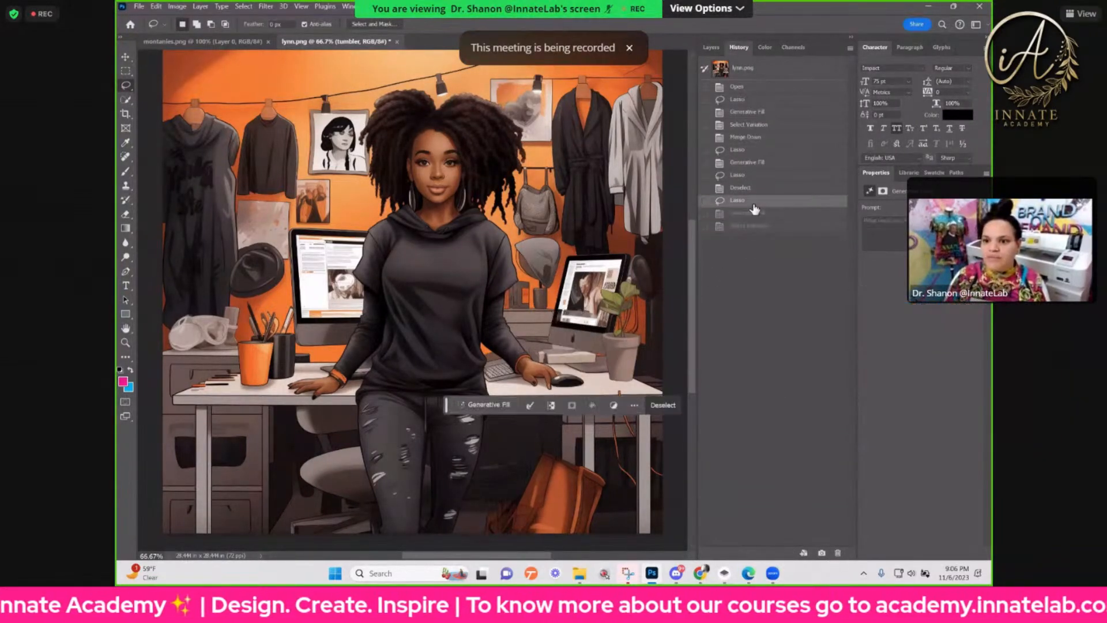
left_click(712, 47)
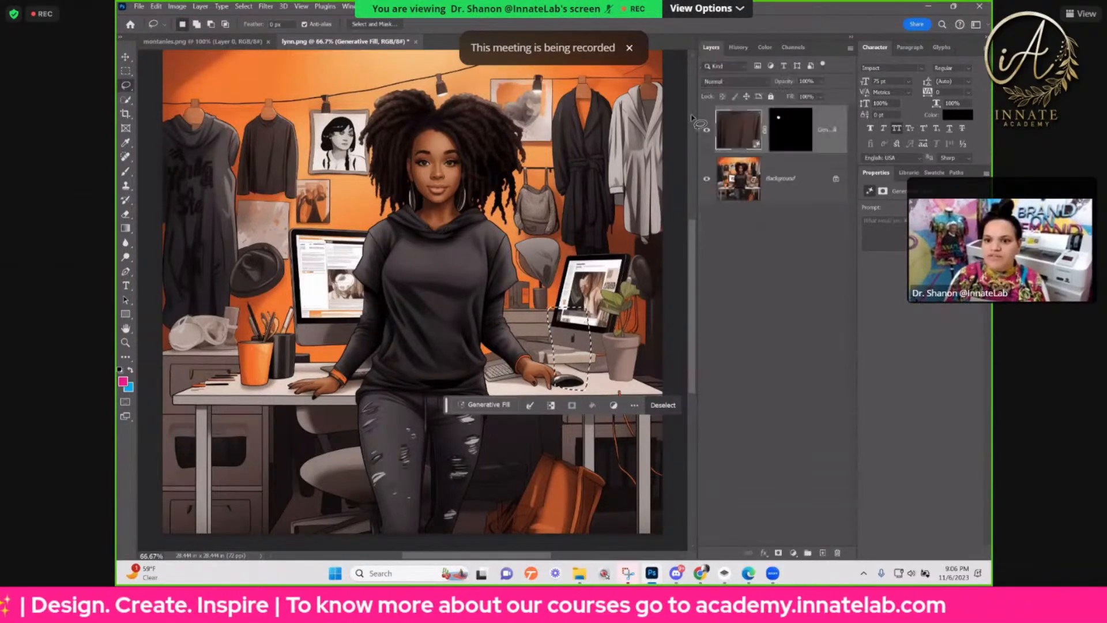
key("ctrl+shift+z")
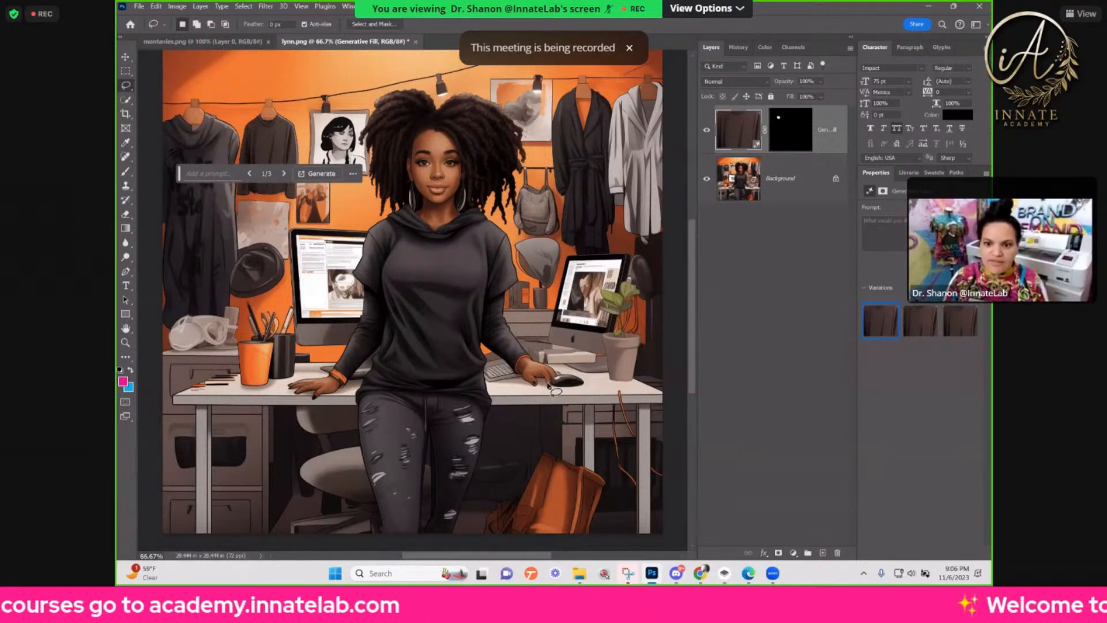
Step: Lasso the computer mouse and adjoining fingers, replace them using Generative Fill with an empty prompt, and choose the third variation
mouse_move(551, 367)
left_mouse_down()
mouse_move(582, 400)
mouse_move(587, 379)
mouse_move(551, 368)
left_mouse_up()
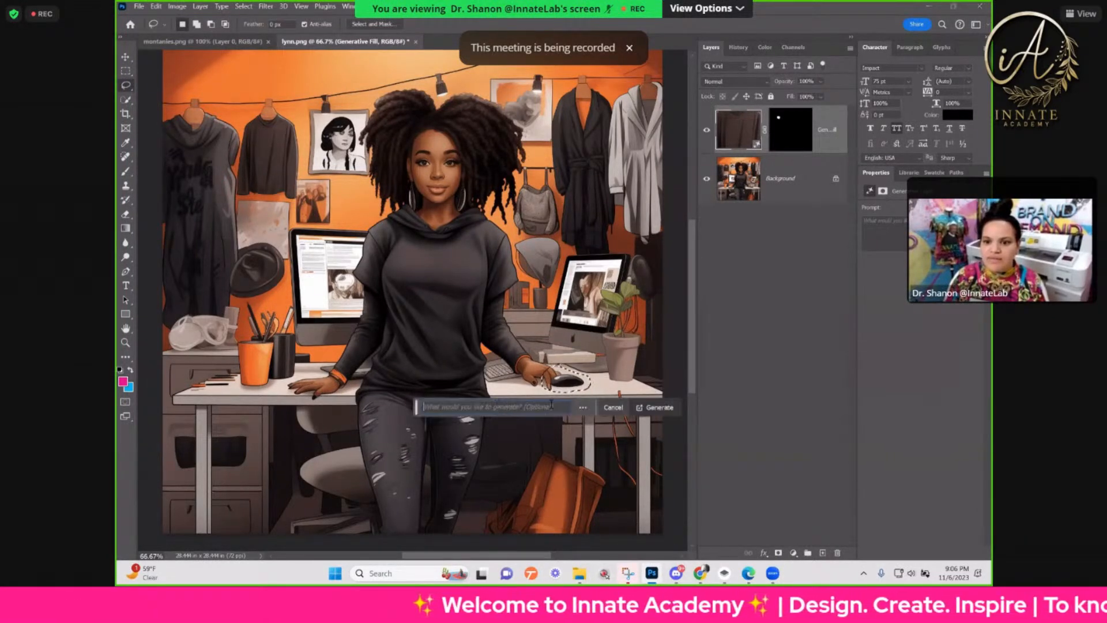
left_click(643, 404)
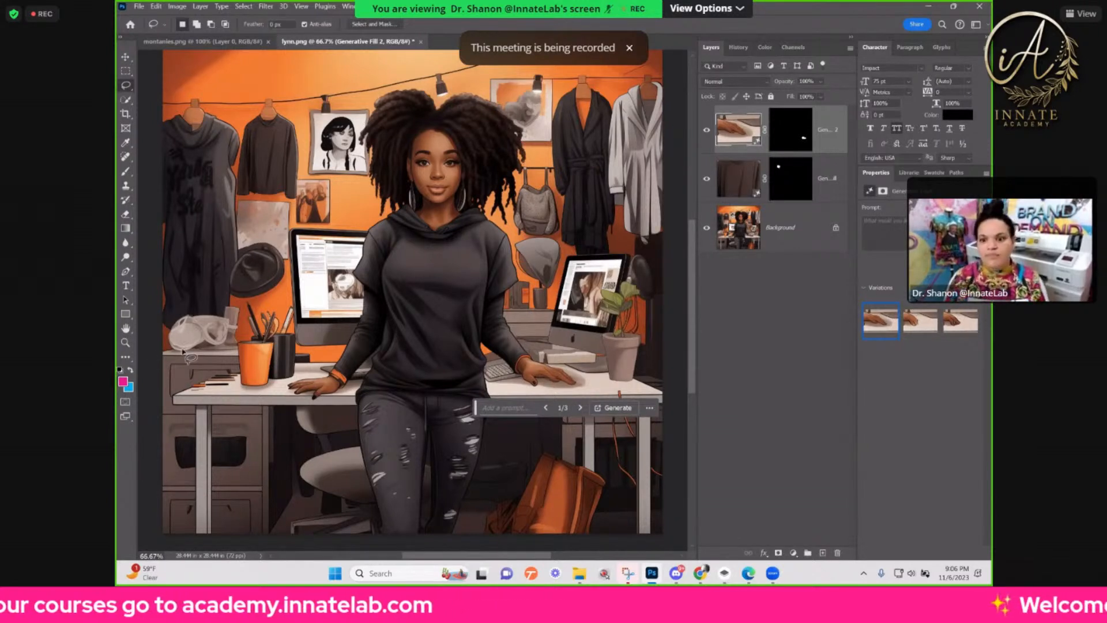
key("ctrl+0")
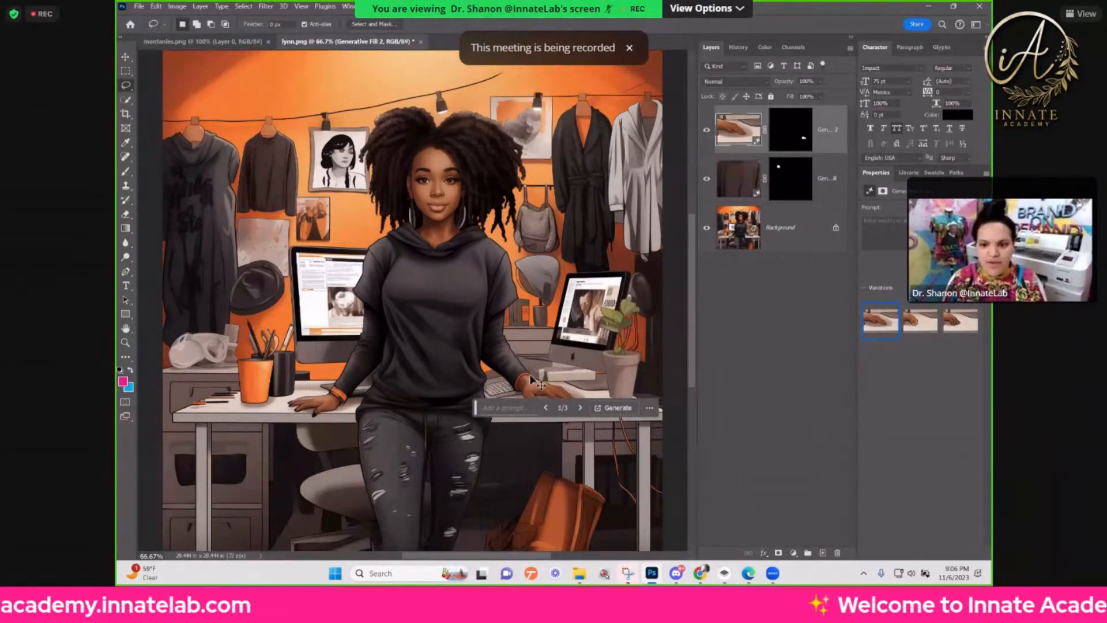
key("ctrl+plus")
key("ctrl+plus")
left_click_drag(509, 510, 296, 306)
left_click_drag(473, 389, 448, 391)
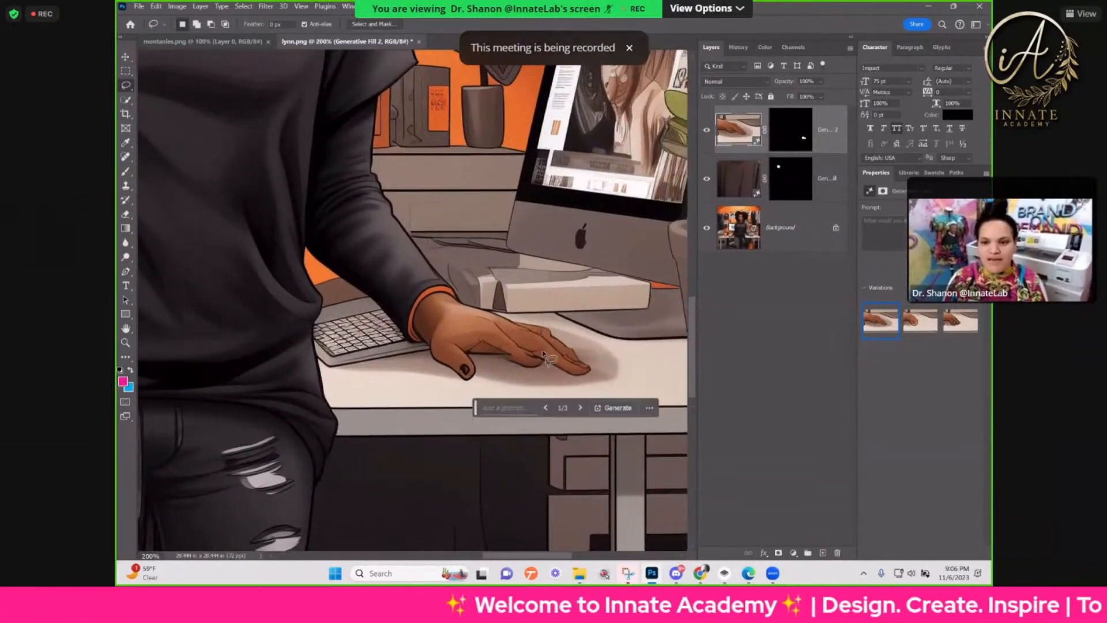
left_click(922, 321)
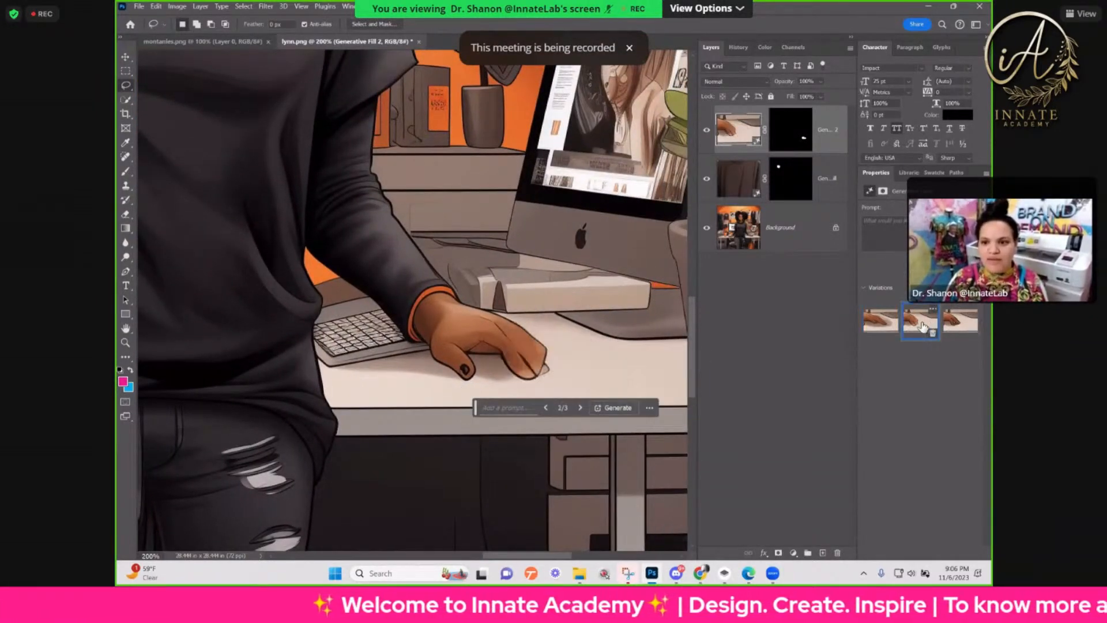
left_click(961, 327)
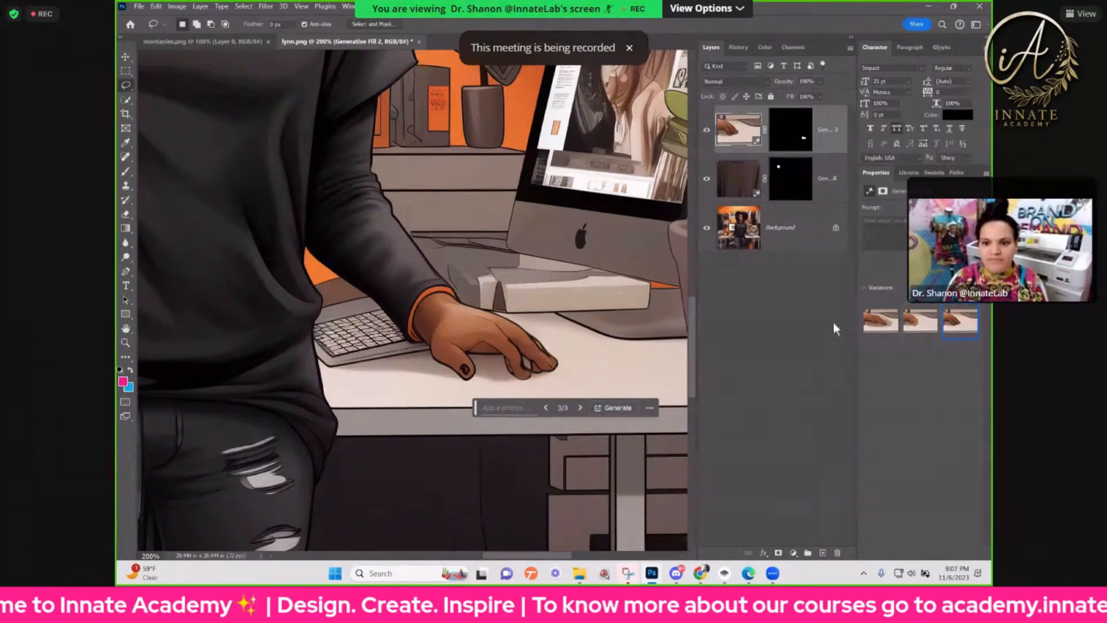
Step: Hide the fill layer that replaces the computer mouse and compare the woman's two original hands on the desk
left_click(706, 130)
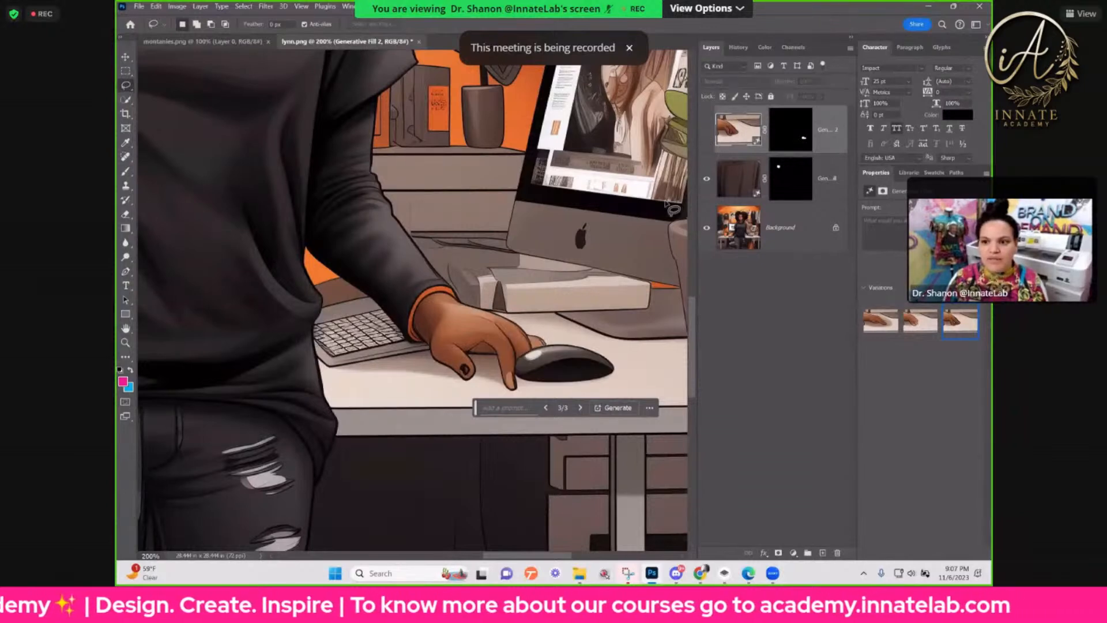
key("space")
left_click_drag(447, 363, 649, 348)
mouse_move(213, 341)
left_mouse_down()
mouse_move(553, 342)
mouse_move(462, 324)
mouse_move(354, 373)
left_mouse_up()
left_click_drag(514, 347, 266, 330)
left_click_drag(388, 370, 443, 369)
left_click_drag(539, 364, 594, 345)
left_click_drag(375, 343, 588, 351)
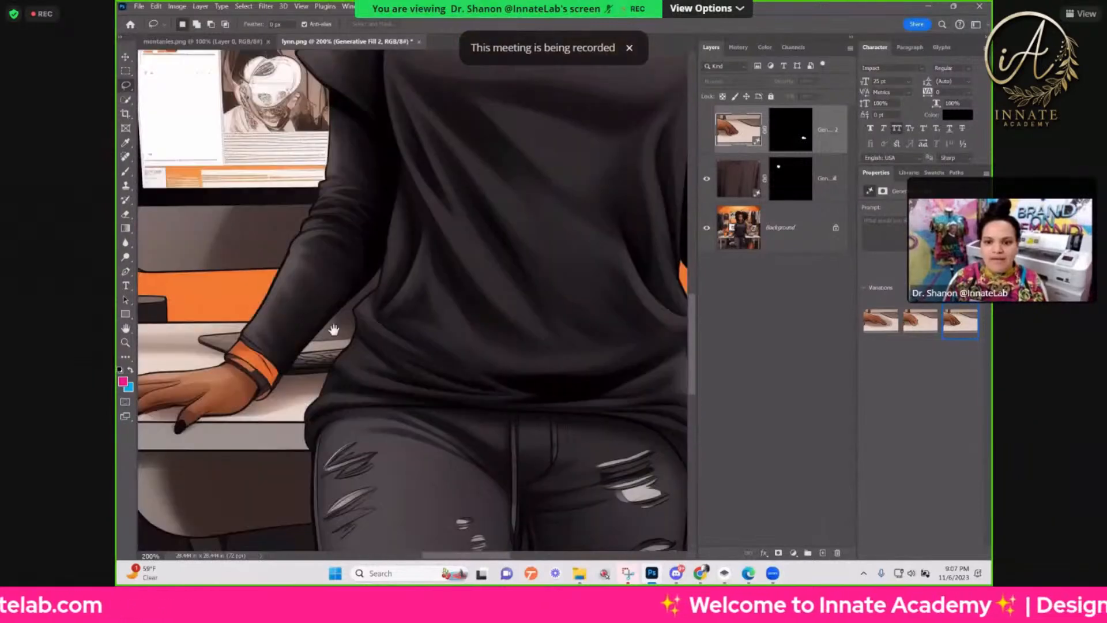
left_click_drag(521, 356, 646, 363)
left_click_drag(473, 340, 274, 312)
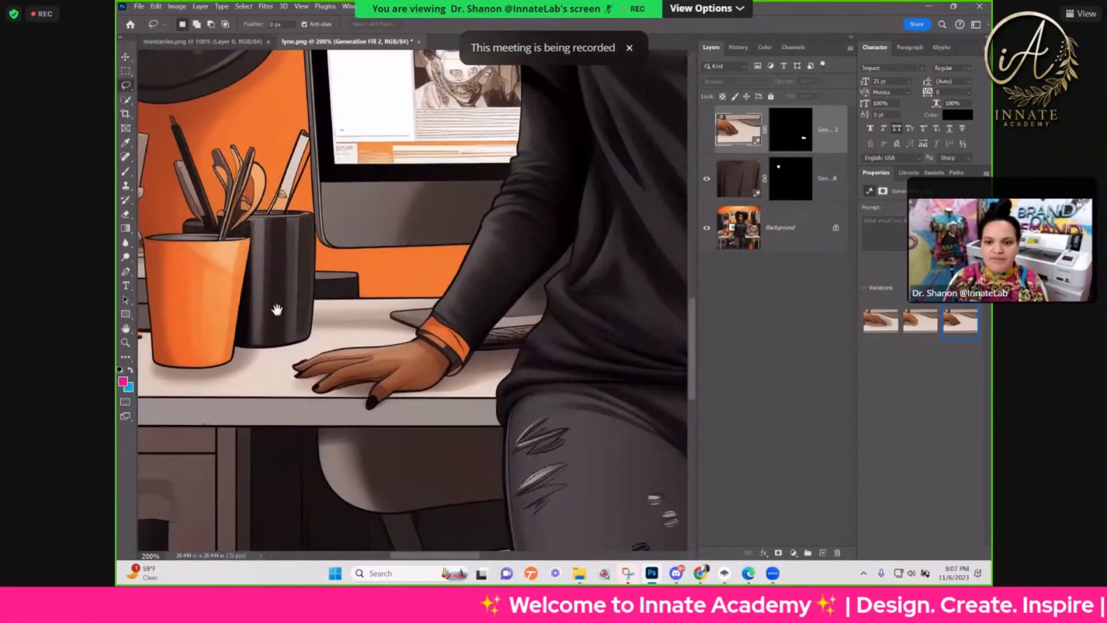
left_click_drag(341, 322, 246, 312)
left_click_drag(666, 345, 455, 337)
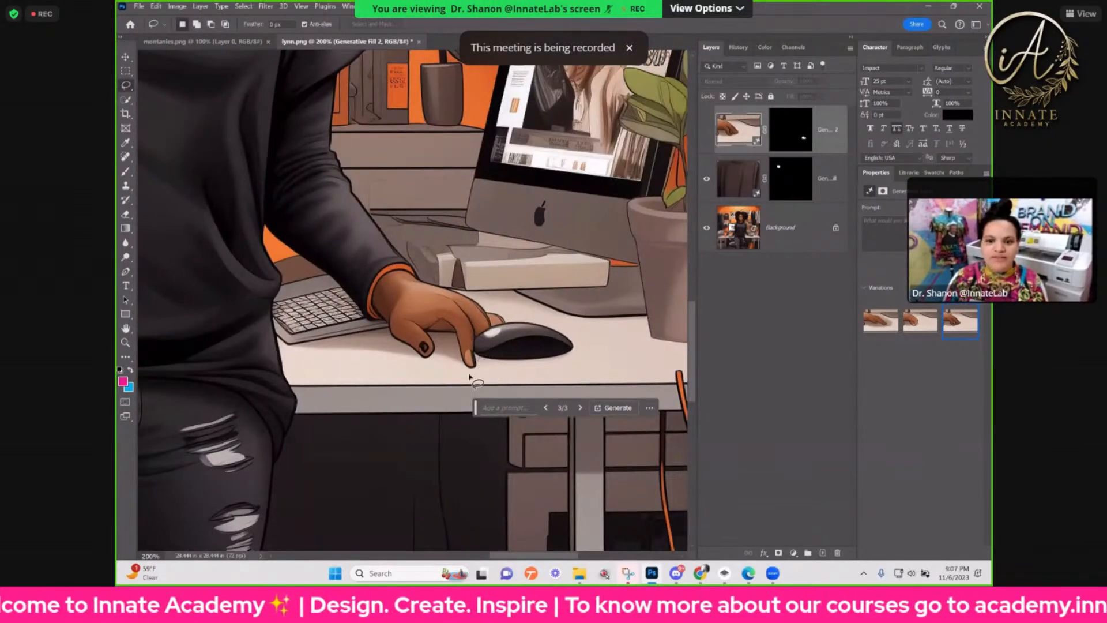
left_click_drag(395, 351, 496, 361)
left_click_drag(293, 353, 471, 353)
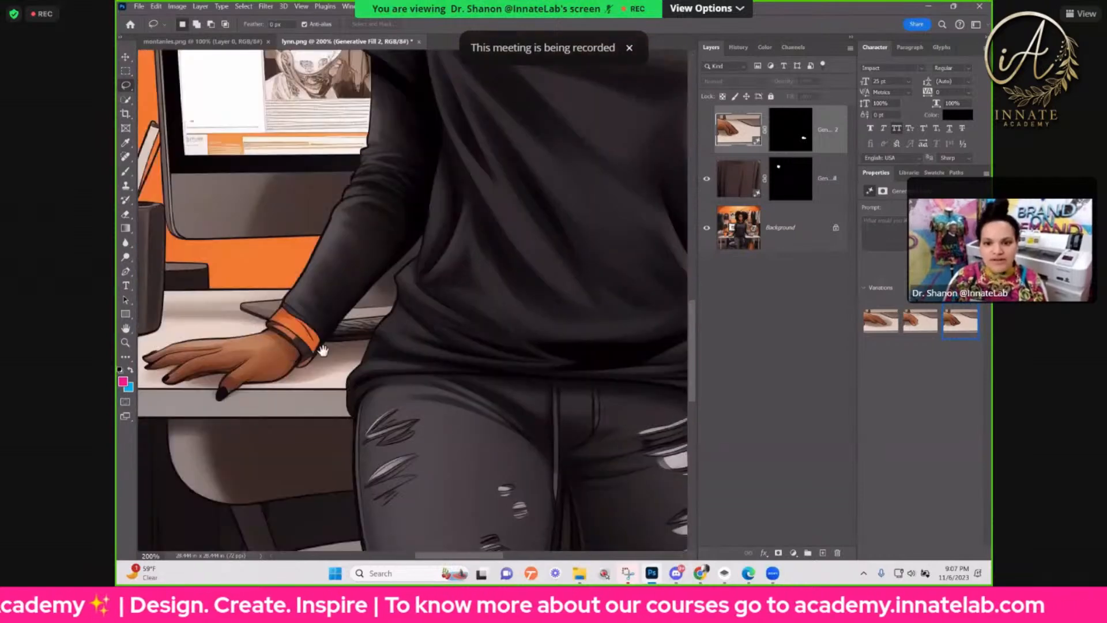
Step: Lasso the fingers of the woman's hand beside the pencil cups and copy them from the Background onto a new layer
key("ctrl+minus")
key("ctrl+minus")
key("ctrl+minus")
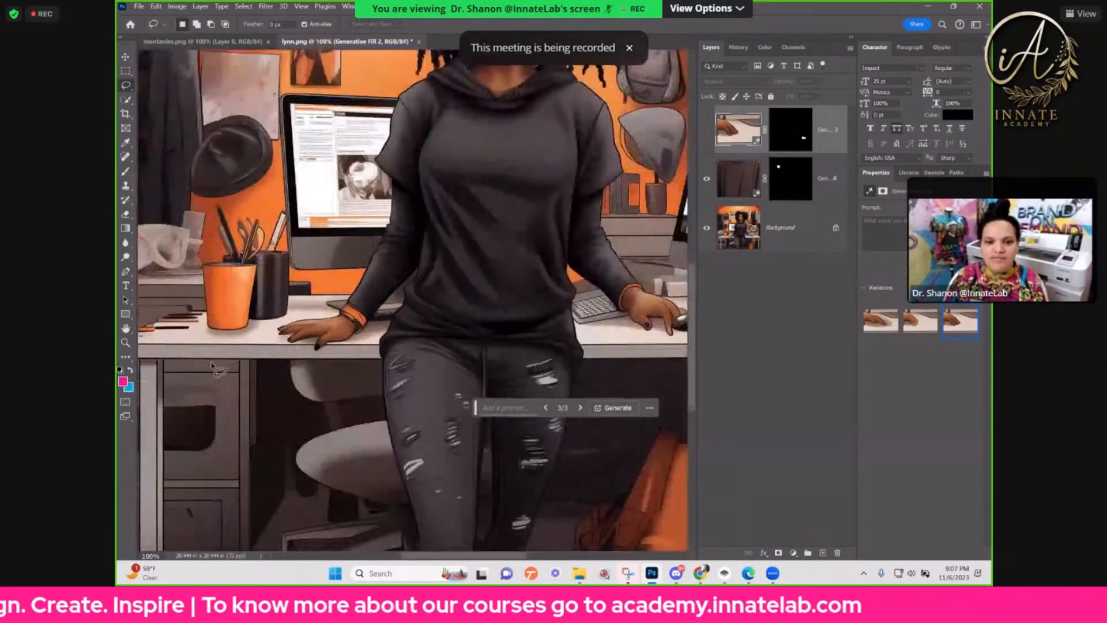
scroll(483, 356, "right", 3)
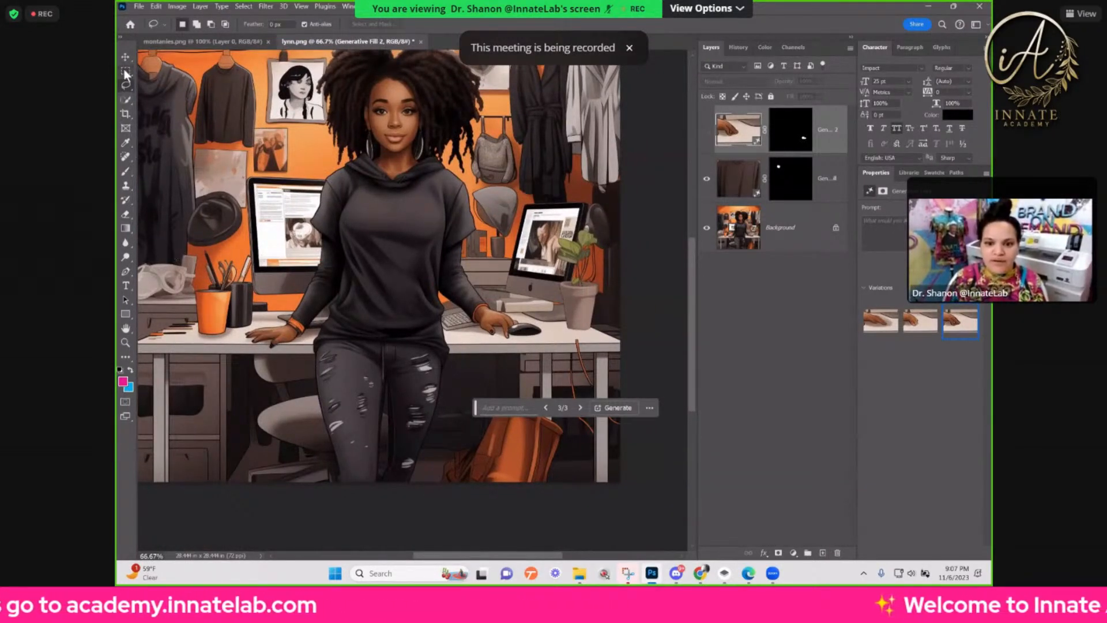
key("ctrl+plus")
key("ctrl+plus")
left_click_drag(329, 241, 482, 241)
left_click_drag(398, 254, 509, 233)
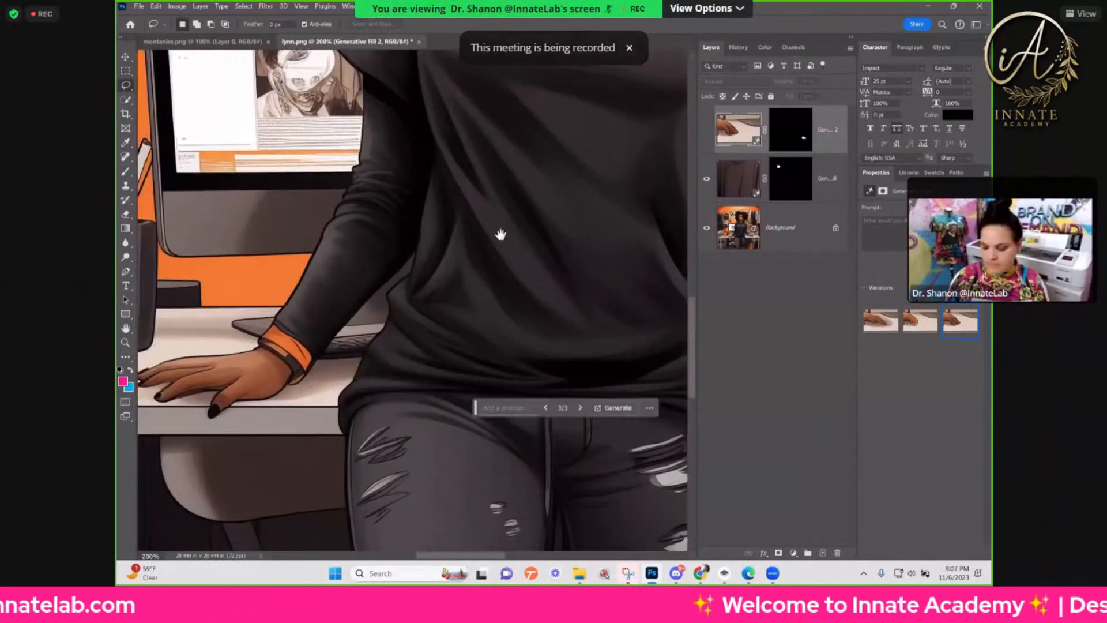
left_click_drag(422, 276, 476, 251)
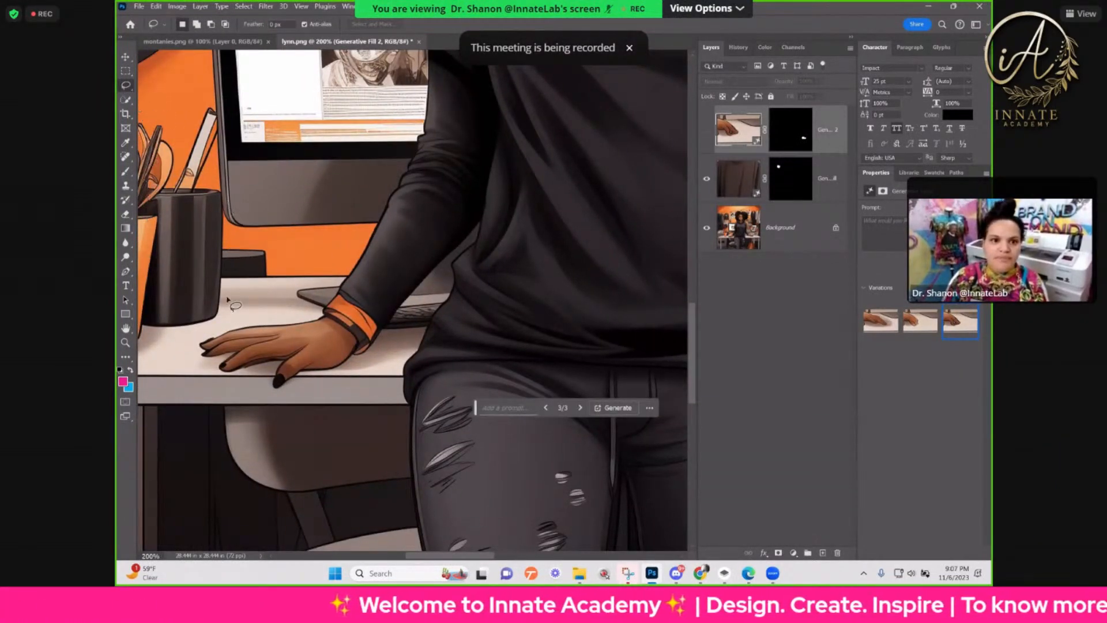
left_click_drag(231, 311, 216, 323)
mouse_move(218, 382)
left_mouse_down()
mouse_move(277, 359)
mouse_move(268, 317)
mouse_move(233, 310)
left_mouse_up()
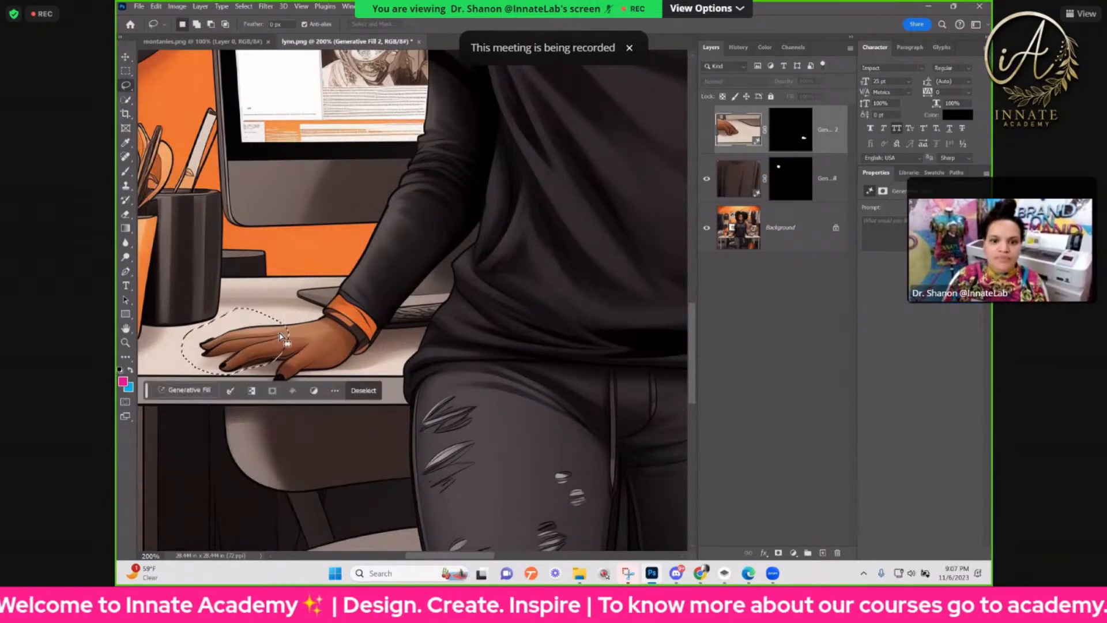
key("ctrl+c")
left_click(579, 221)
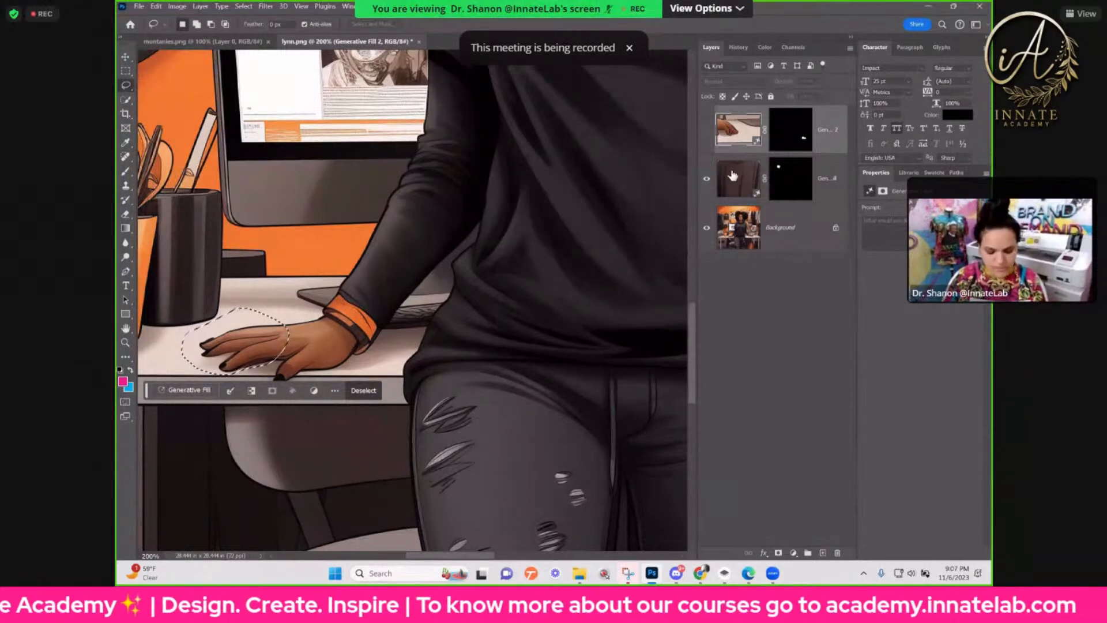
left_click(739, 237)
key("ctrl+j")
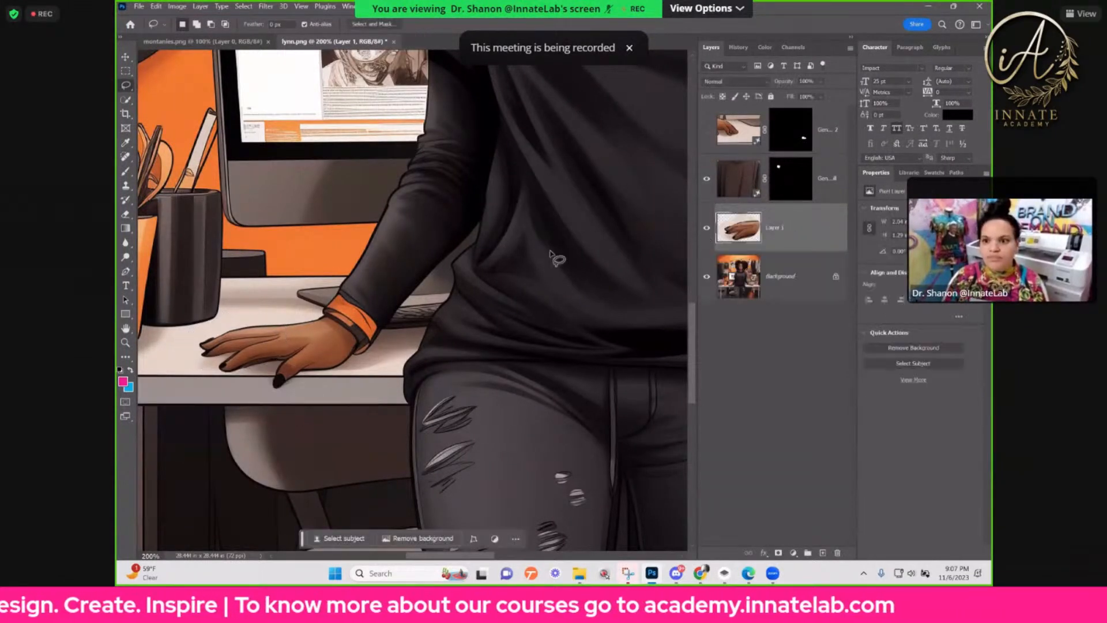
Step: Move the copied fingers onto the hand holding the computer mouse and flip them horizontally
left_click(124, 56)
left_click_drag(269, 320, 369, 317)
left_click_drag(592, 384, 398, 389)
left_click_drag(178, 312, 407, 327)
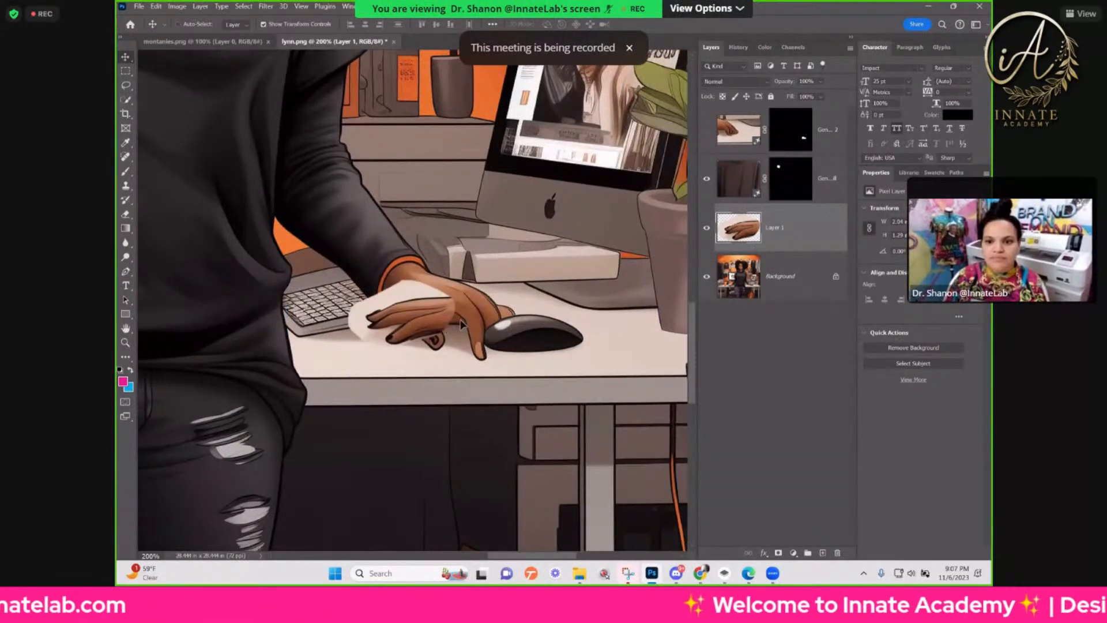
right_click(384, 316)
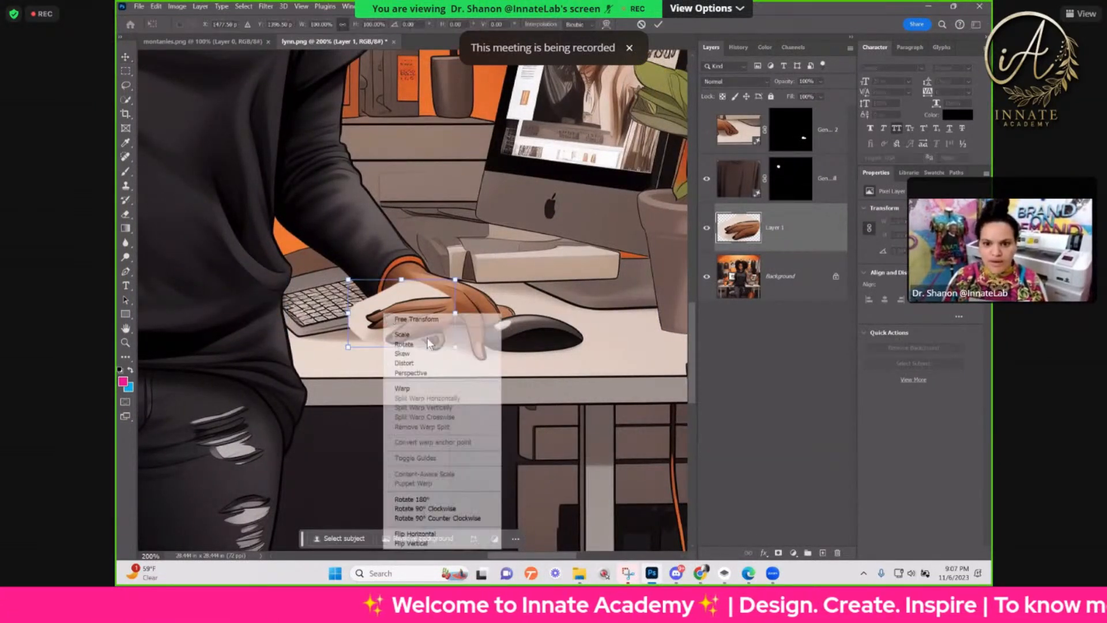
left_click(416, 534)
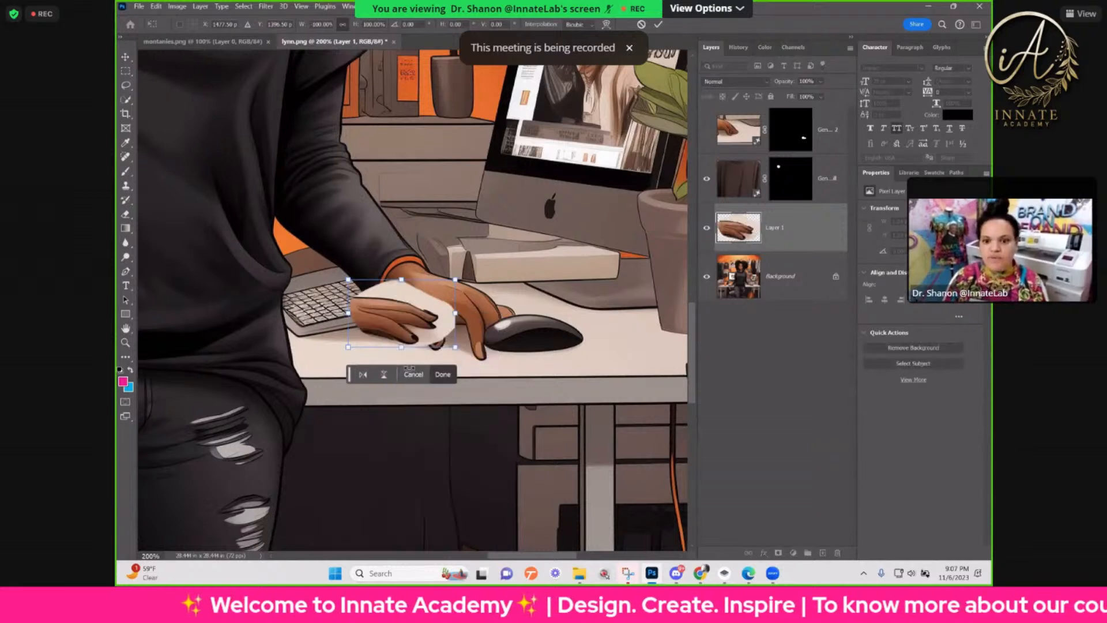
Step: Rotate and enlarge the flipped fingers slightly, placing them over the original fingers on the computer mouse
left_click_drag(396, 309, 500, 321)
left_click_drag(567, 287, 596, 342)
left_click_drag(503, 322, 555, 387)
left_click_drag(509, 356, 509, 356)
key("Return")
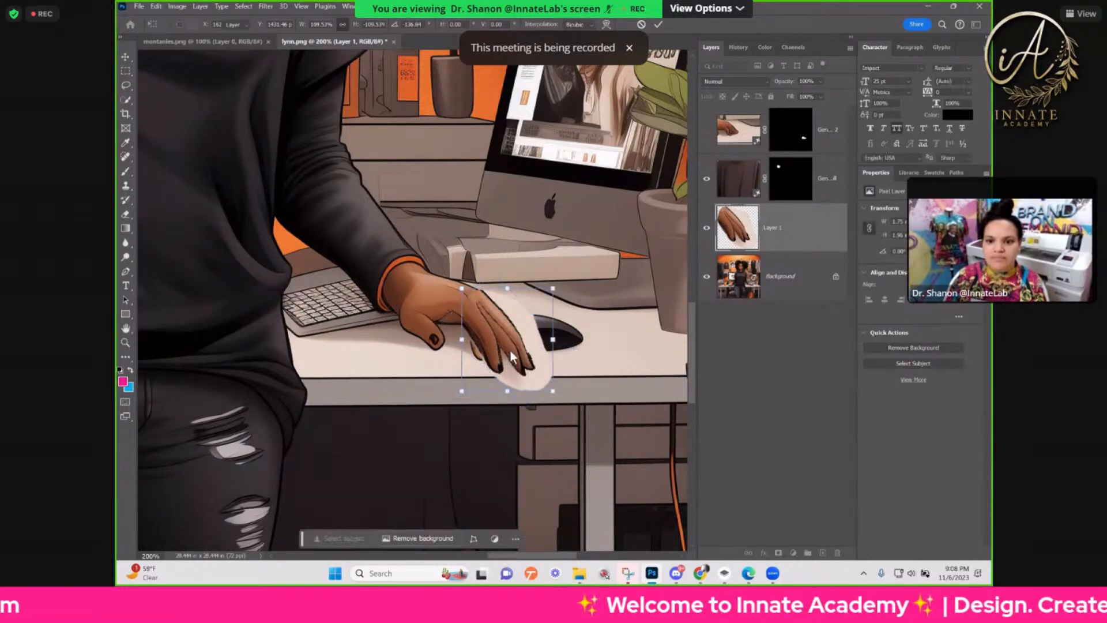
Step: Fine-tune the fingers layer over the knuckles by scaling it to about 94% and rotating it about 2.5 degrees
left_click_drag(520, 378, 505, 345)
key("ctrl+t")
left_click_drag(548, 386, 562, 394)
left_click_drag(503, 374, 504, 368)
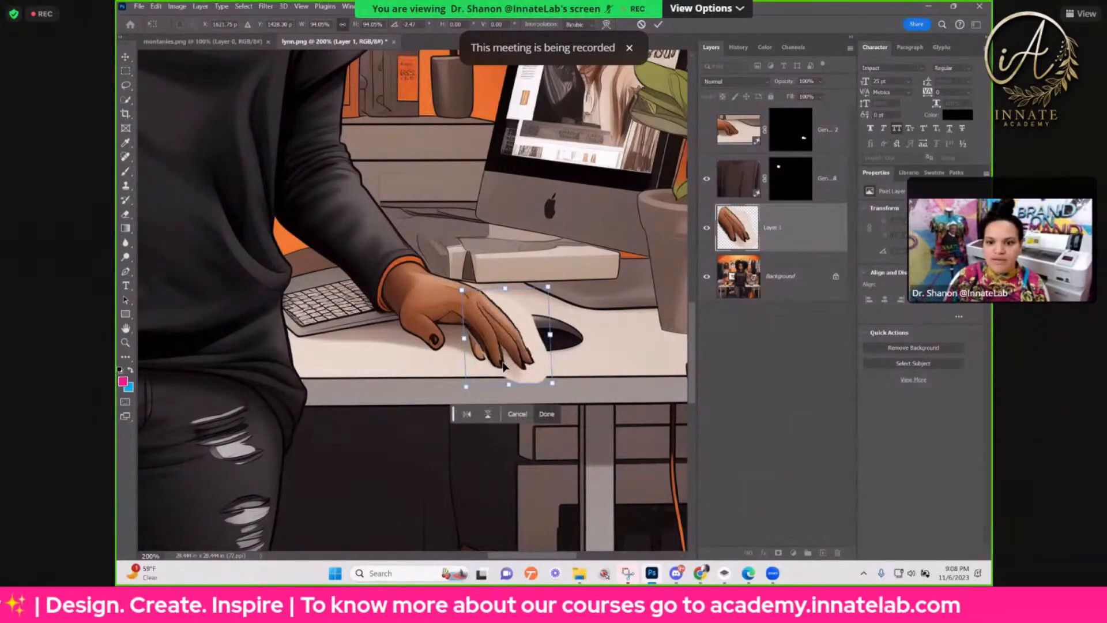
key("Return")
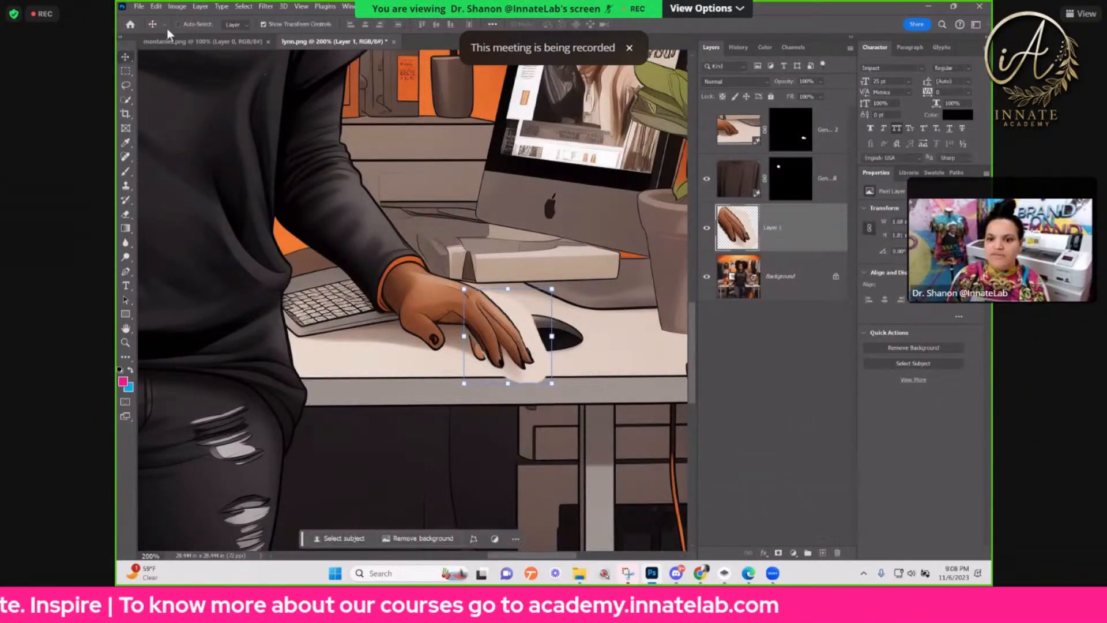
Step: Select the beige desk area around the pasted fingers with the Magic Wand tool
left_click(127, 98)
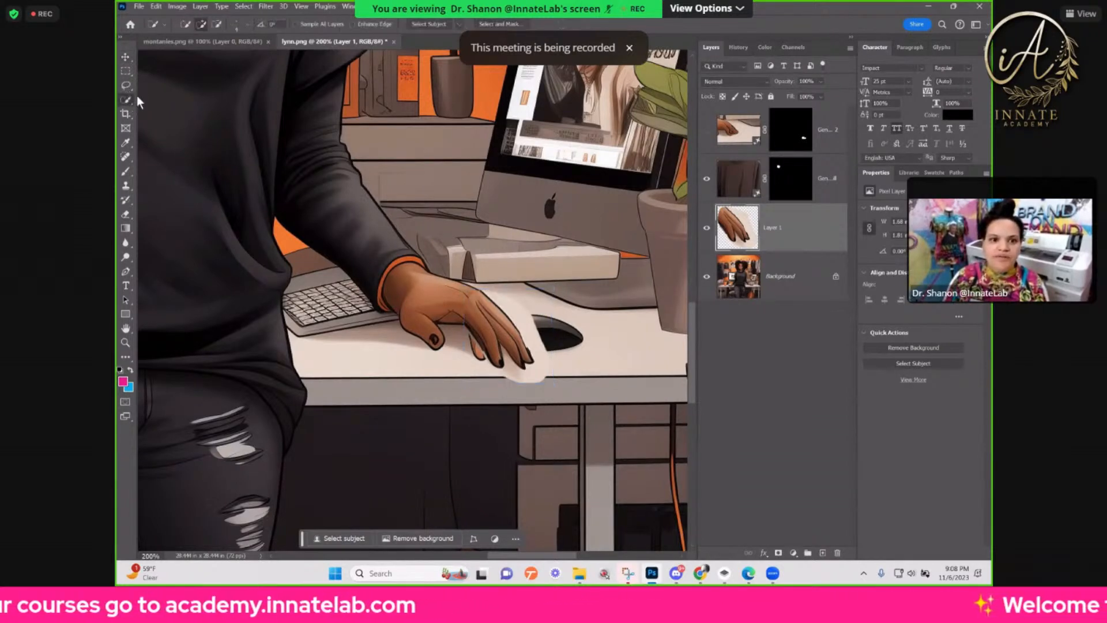
left_click(175, 120)
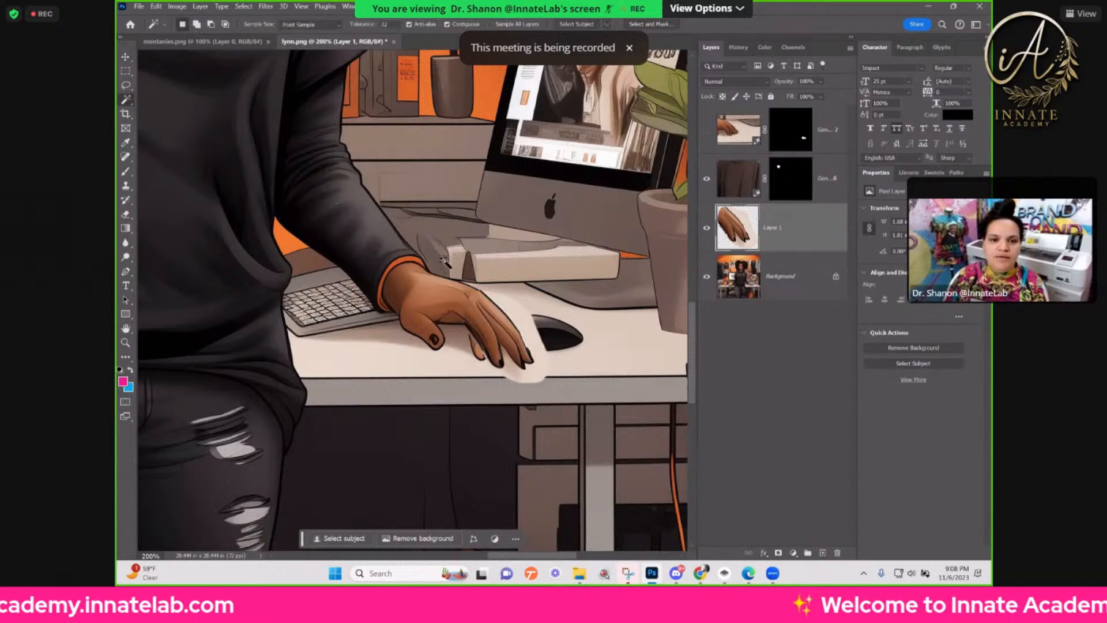
left_click(523, 378)
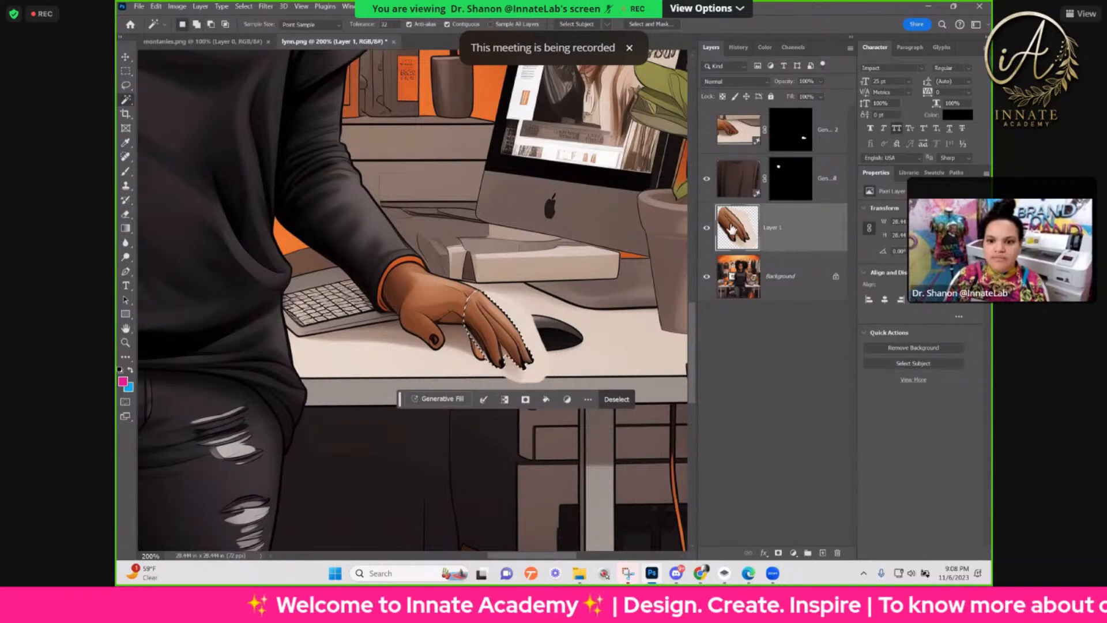
Step: Undo the first layer mask, invert the selection, and add a mask that keeps only the pasted fingers
left_click(778, 552)
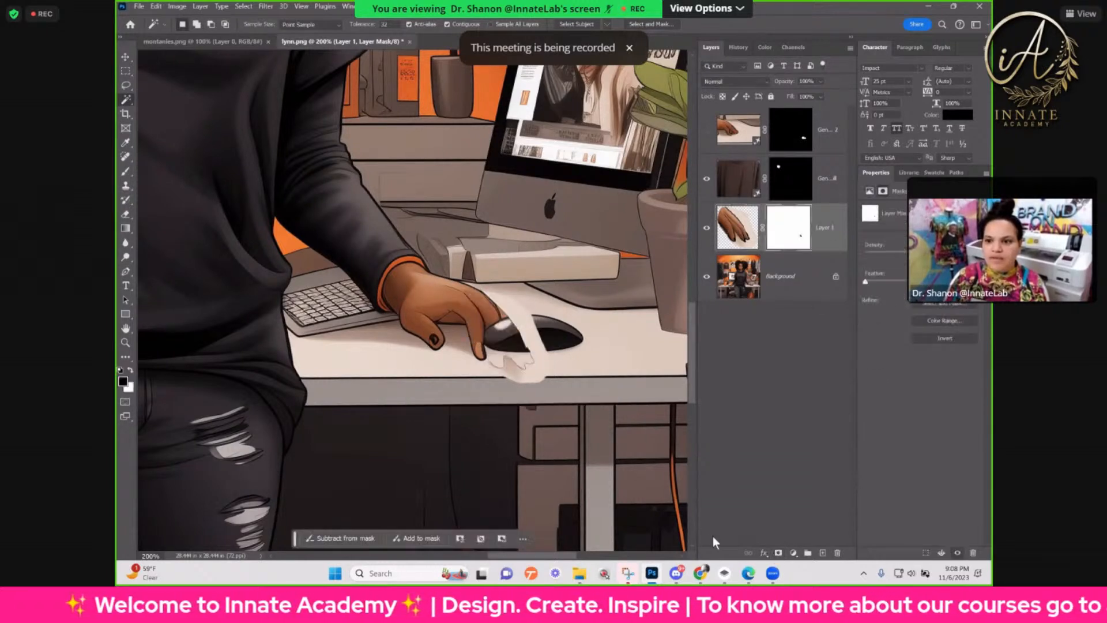
key("ctrl+z")
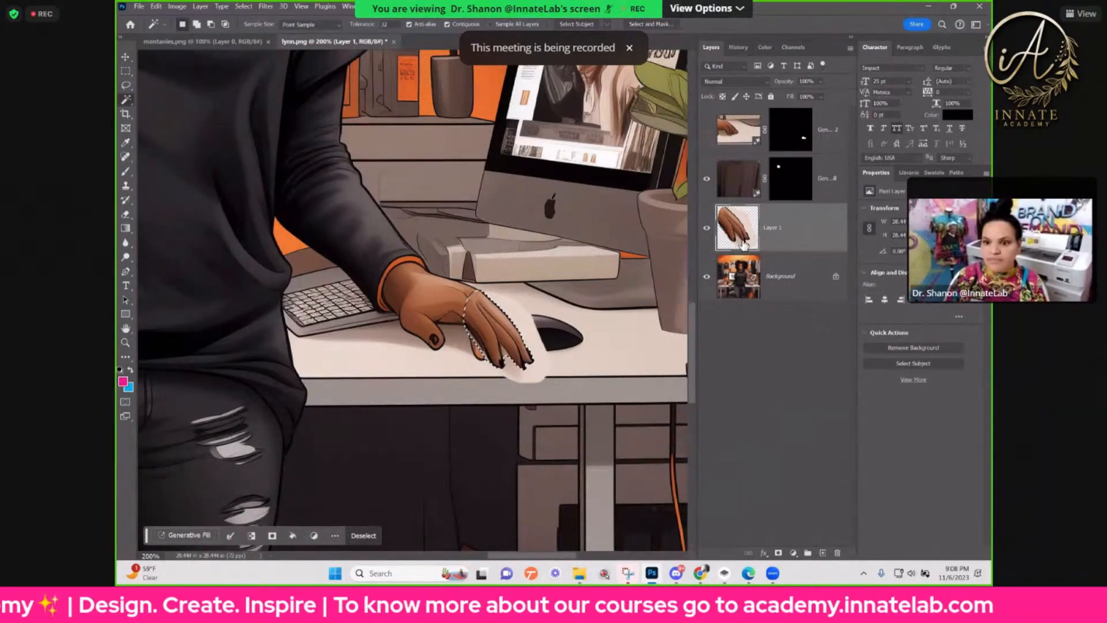
left_click(120, 369)
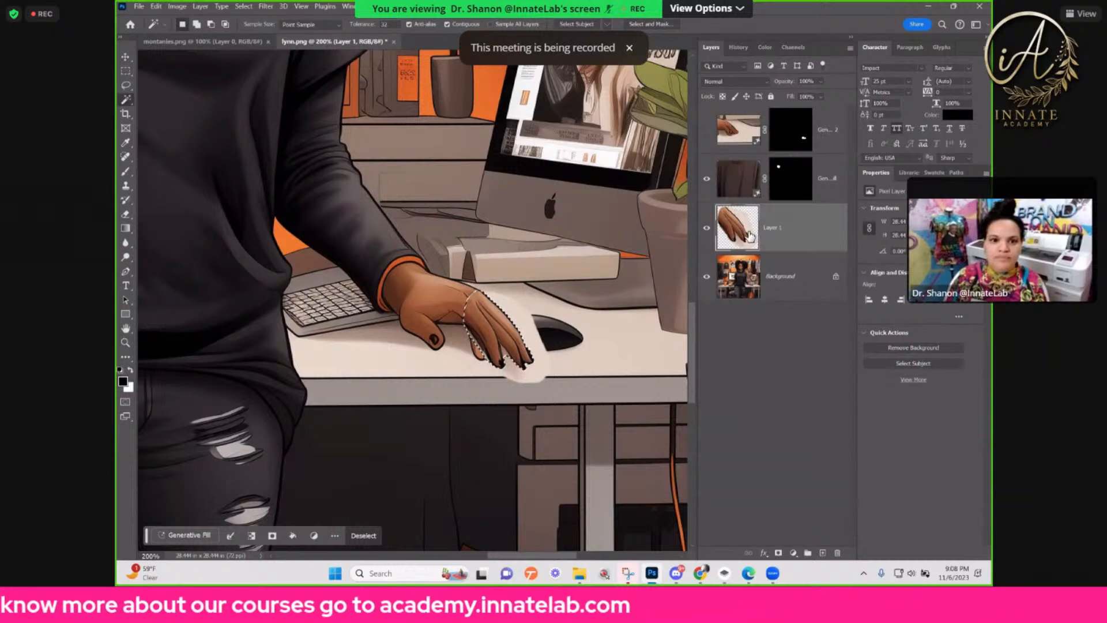
left_click(242, 7)
left_click(257, 49)
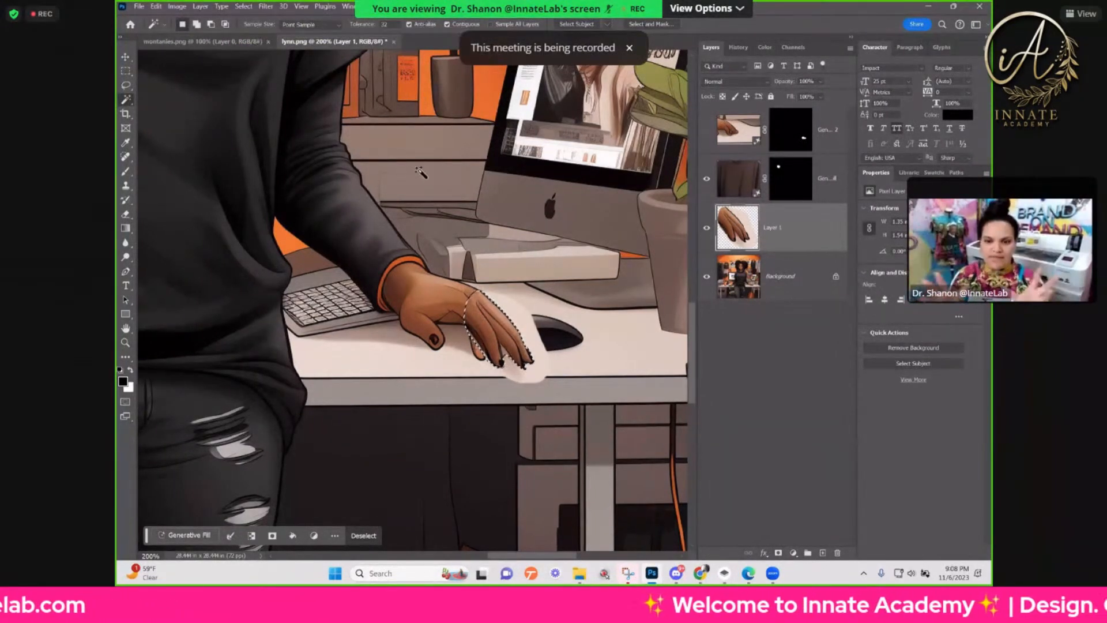
left_click(776, 553)
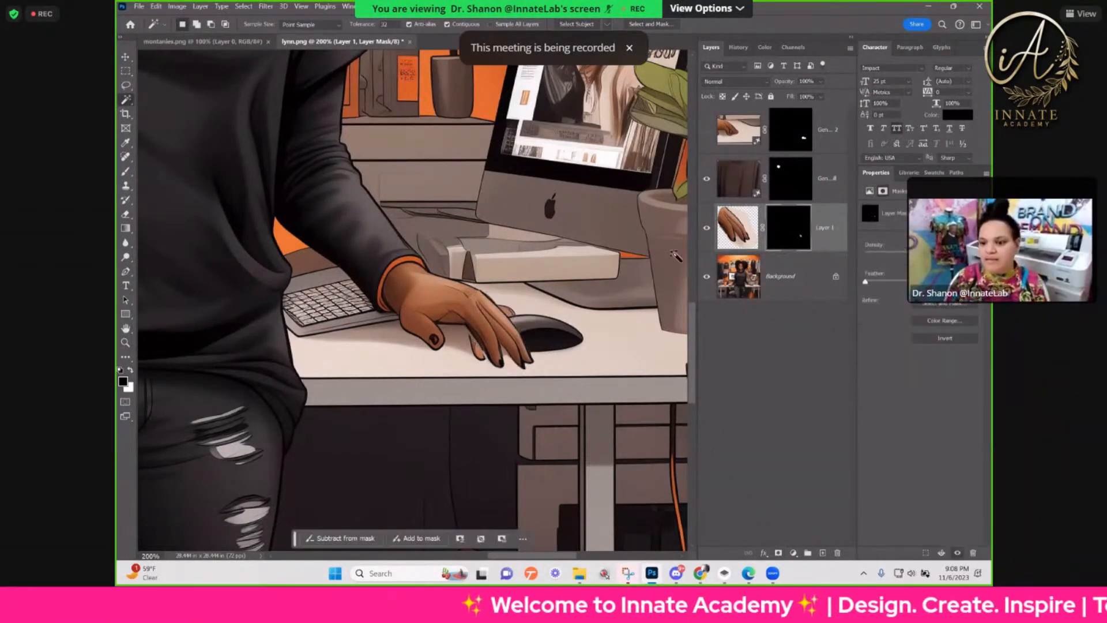
Step: Reposition the masked fingers against the knuckles of the mouse hand and rotate them slightly clockwise
scroll(518, 308, "up", 2)
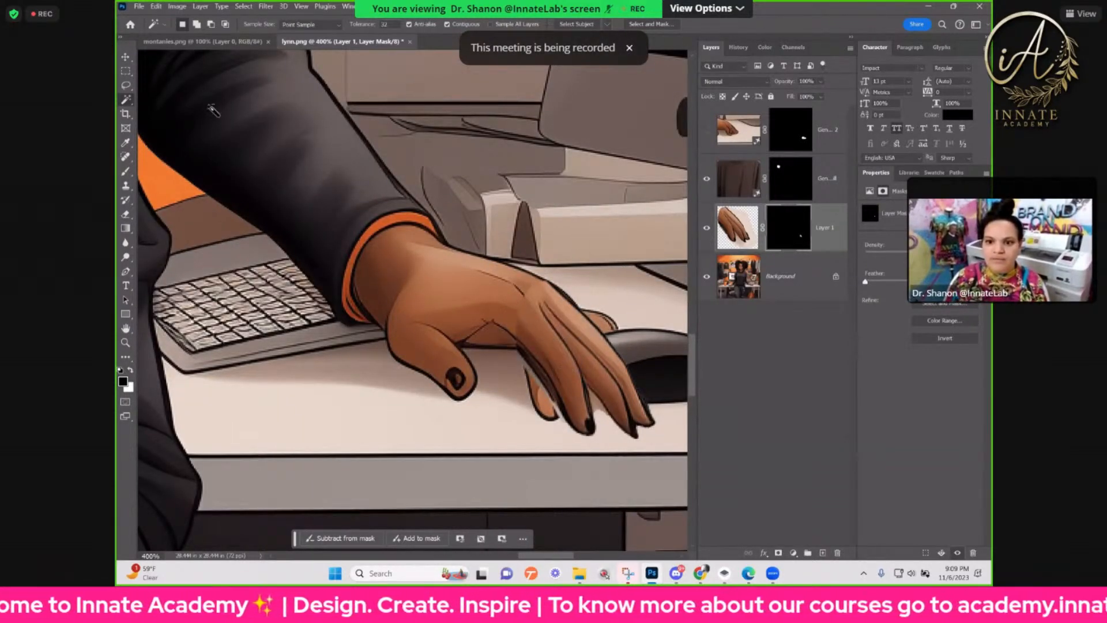
key("v")
left_click_drag(627, 323, 529, 360)
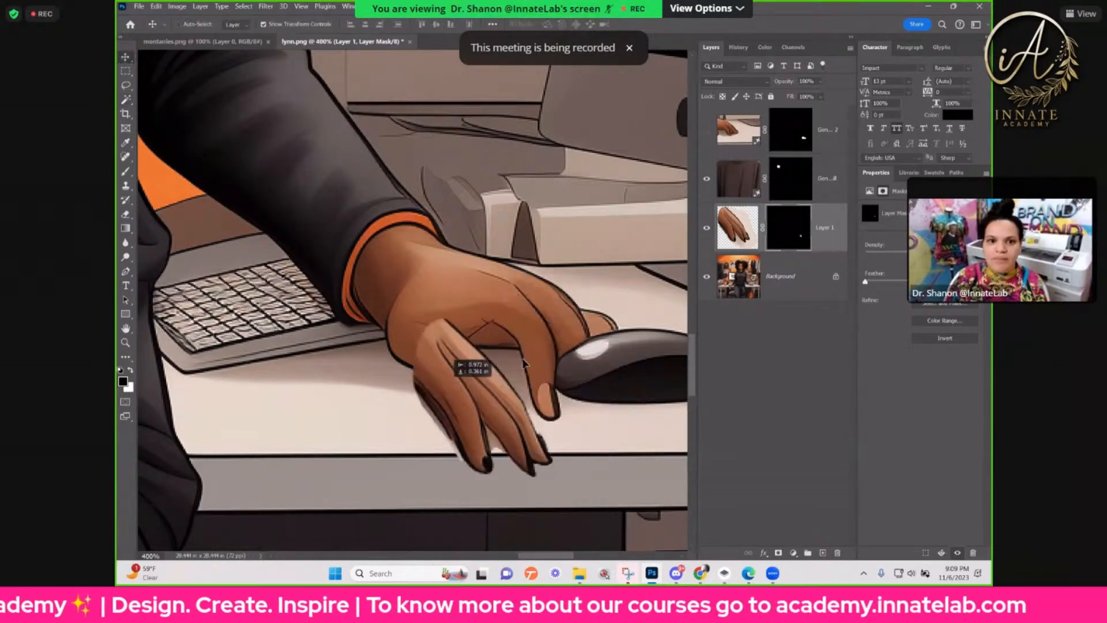
left_click_drag(445, 390, 541, 363)
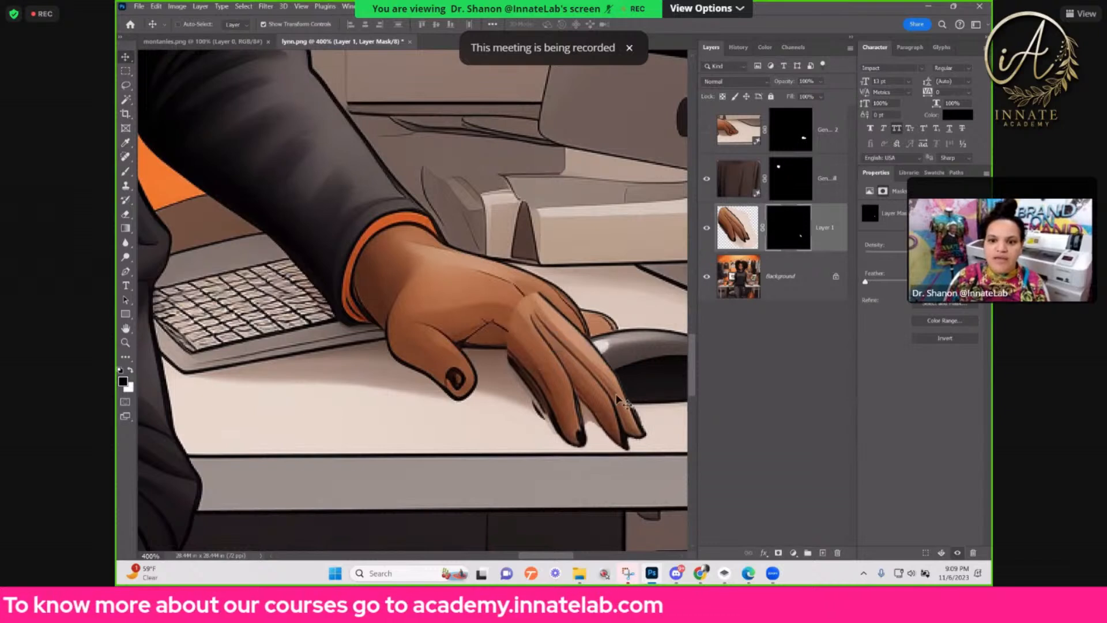
left_click_drag(518, 489, 492, 481)
left_click_drag(583, 400, 584, 399)
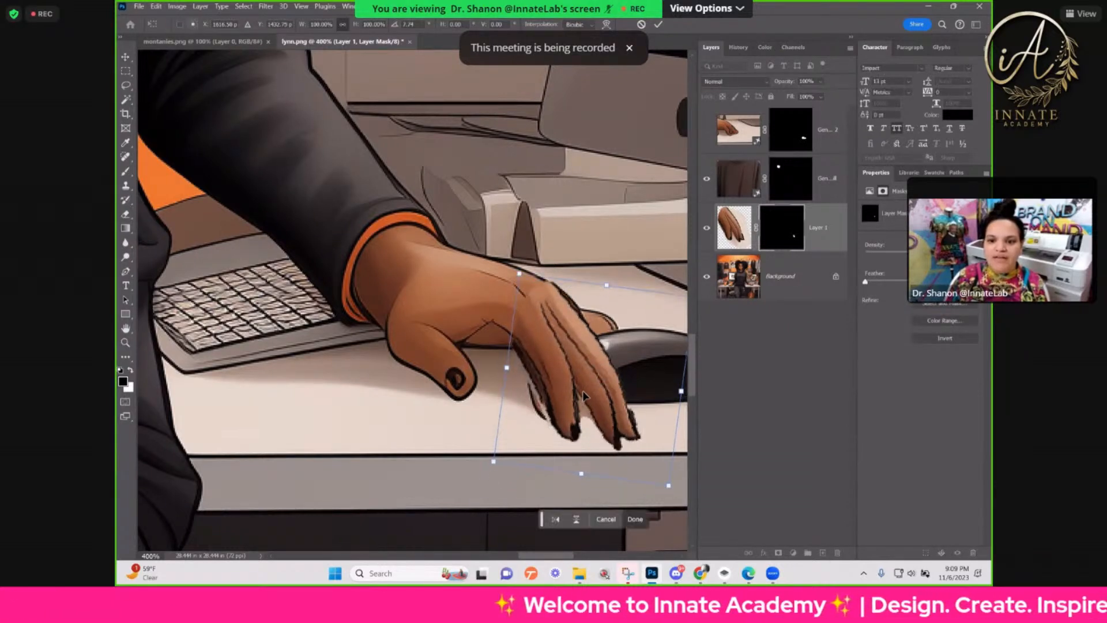
key("Return")
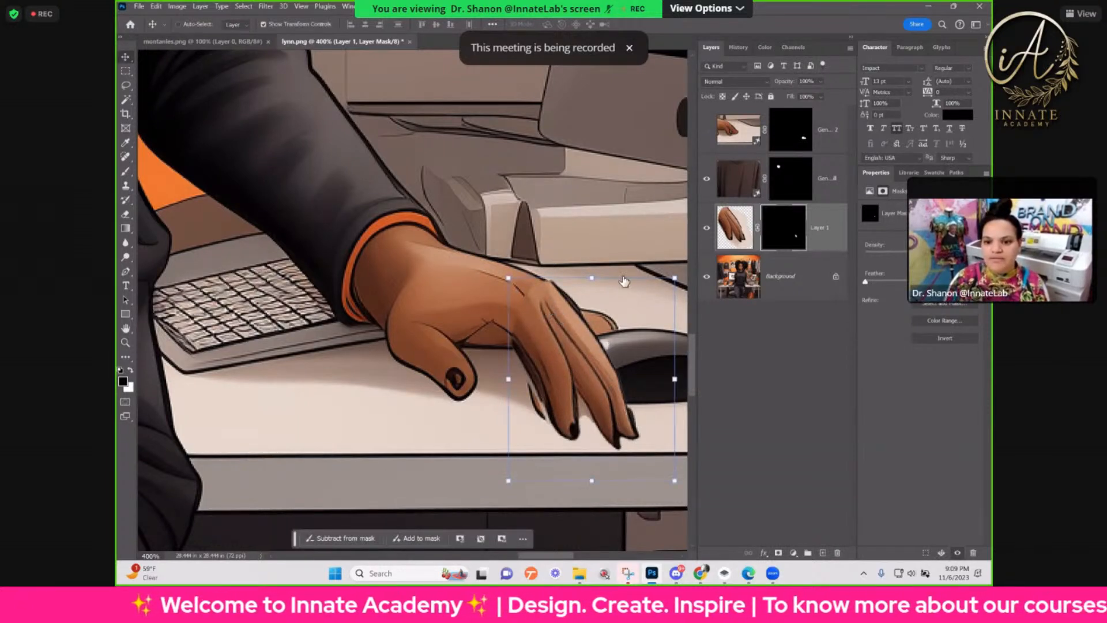
Step: Try to blend the knuckle seam and finger edge by brushing black on the fingers layer's mask
left_click(131, 171)
left_click_drag(538, 276, 461, 277)
mouse_move(531, 290)
left_mouse_down()
mouse_move(398, 293)
mouse_move(521, 292)
mouse_move(477, 298)
mouse_move(502, 307)
mouse_move(483, 307)
left_mouse_up()
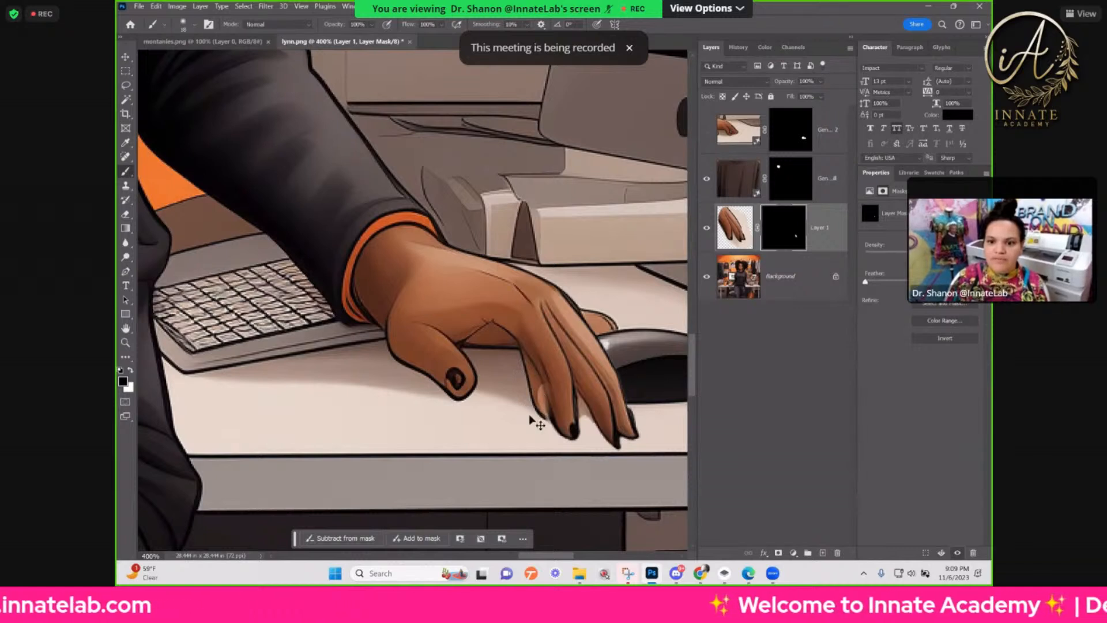
key("ctrl+z")
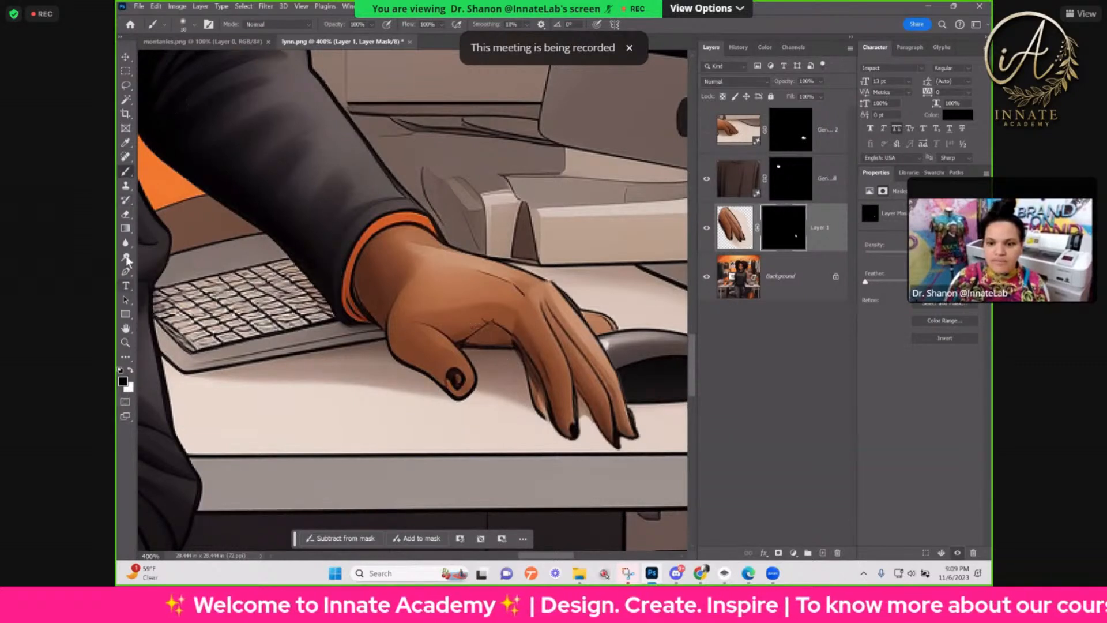
Step: Outline the strip beside the pasted fingers with the Pen tool, convert it to a 0-pixel-feather selection, and hide that area on the layer mask
left_click(125, 273)
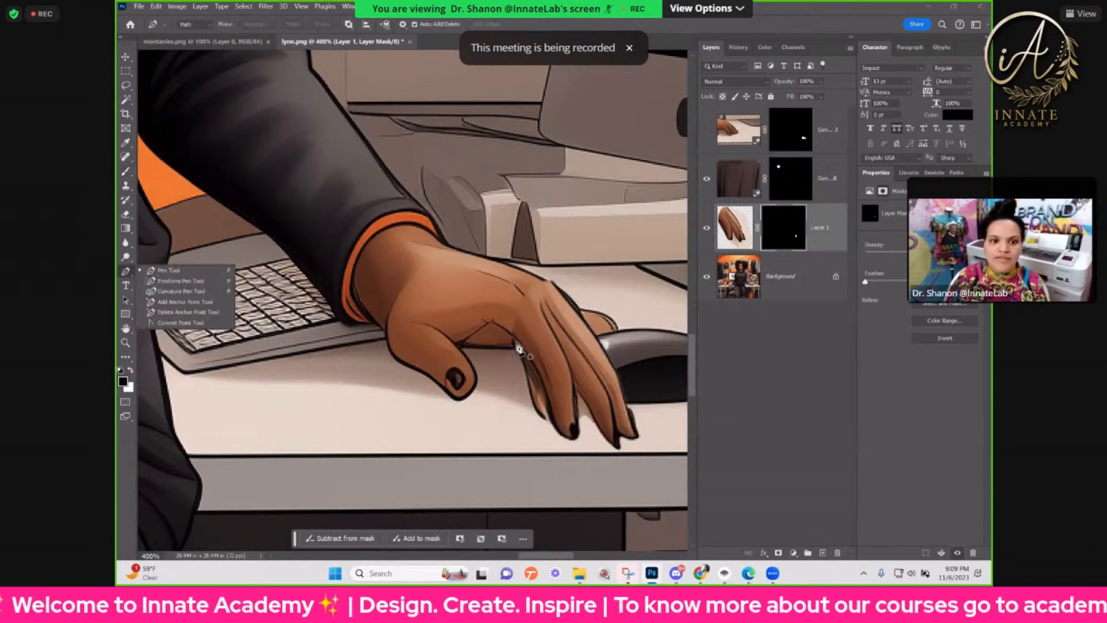
left_click(508, 338)
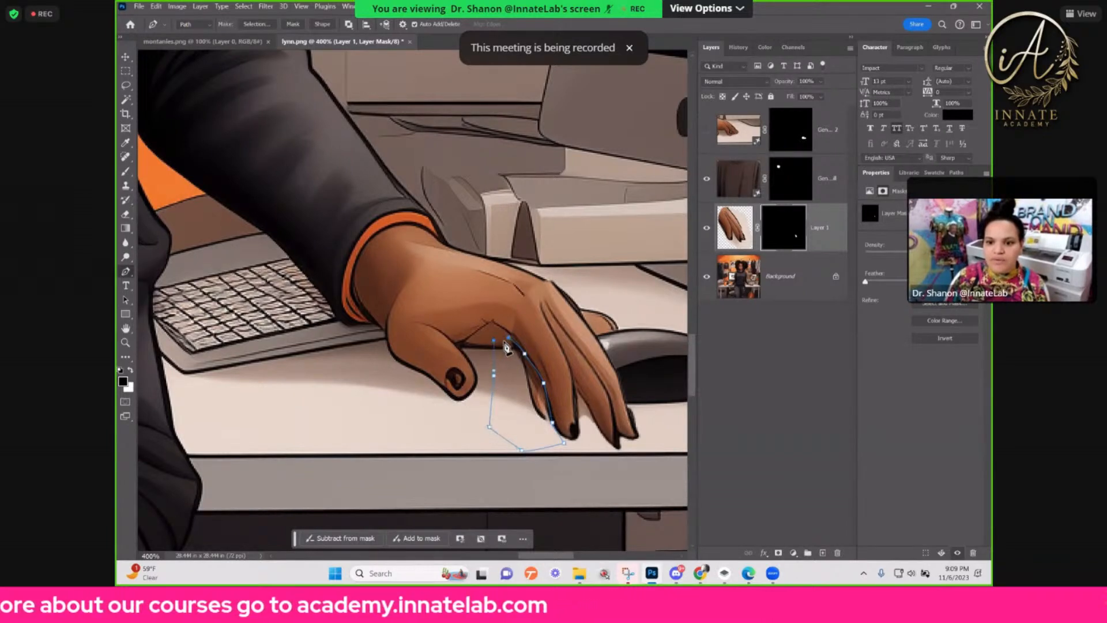
left_click(252, 24)
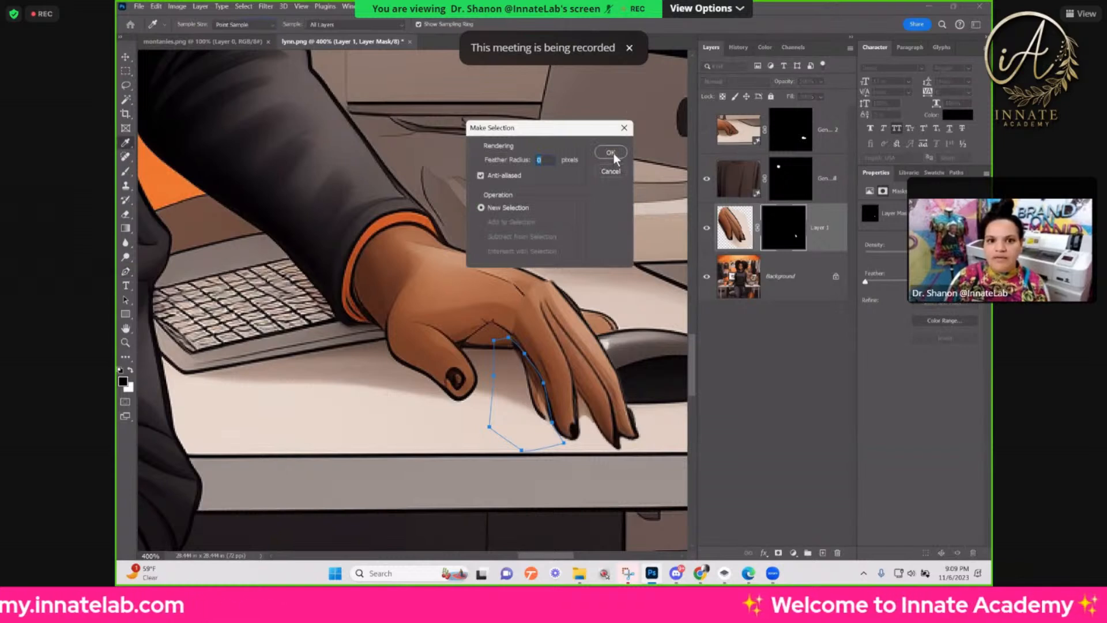
left_click(611, 153)
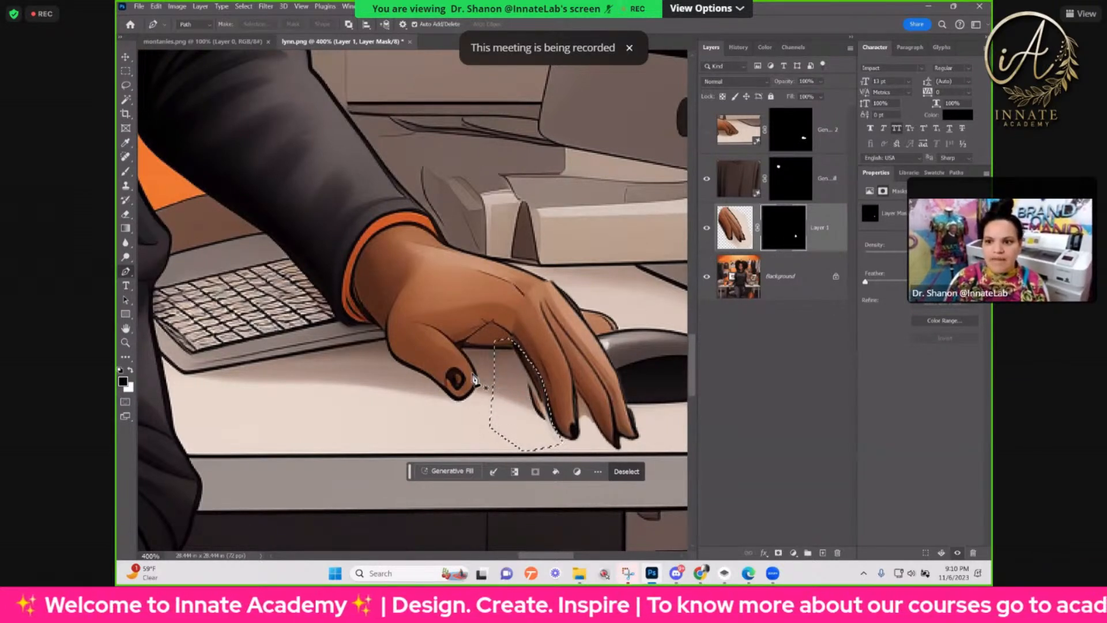
left_click(130, 371)
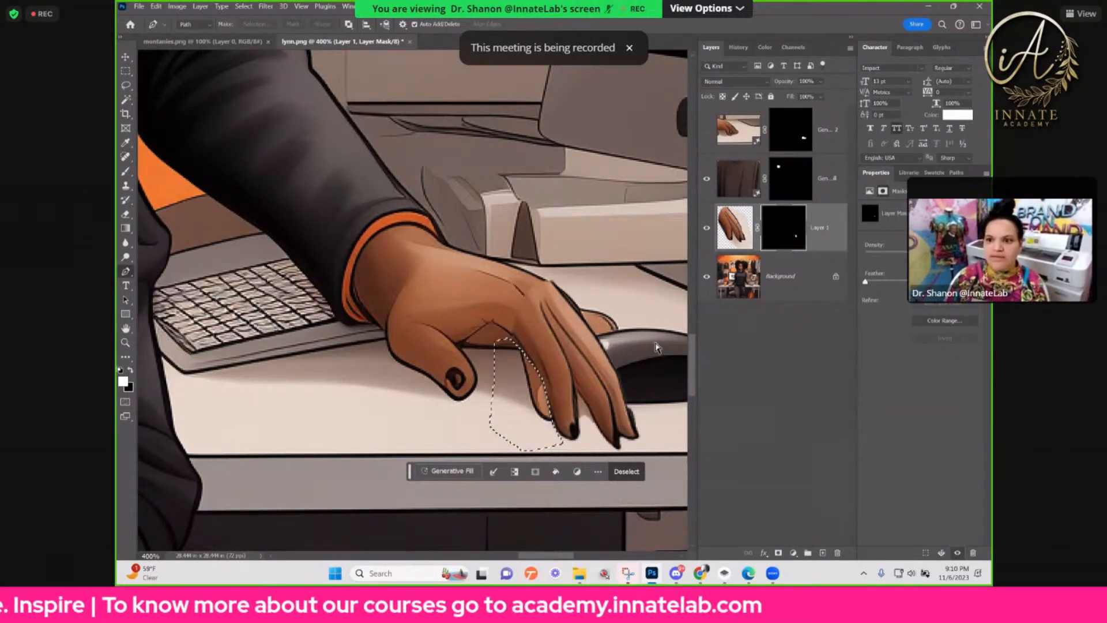
key("ctrl+d")
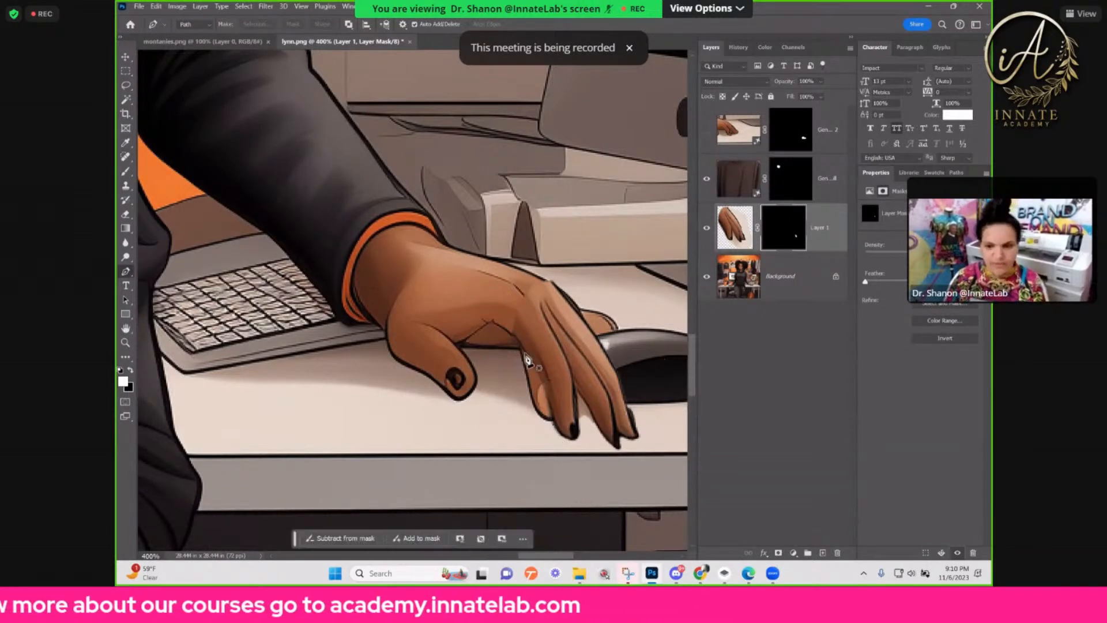
Step: Hide the layer containing the pasted fingers
left_click(707, 229)
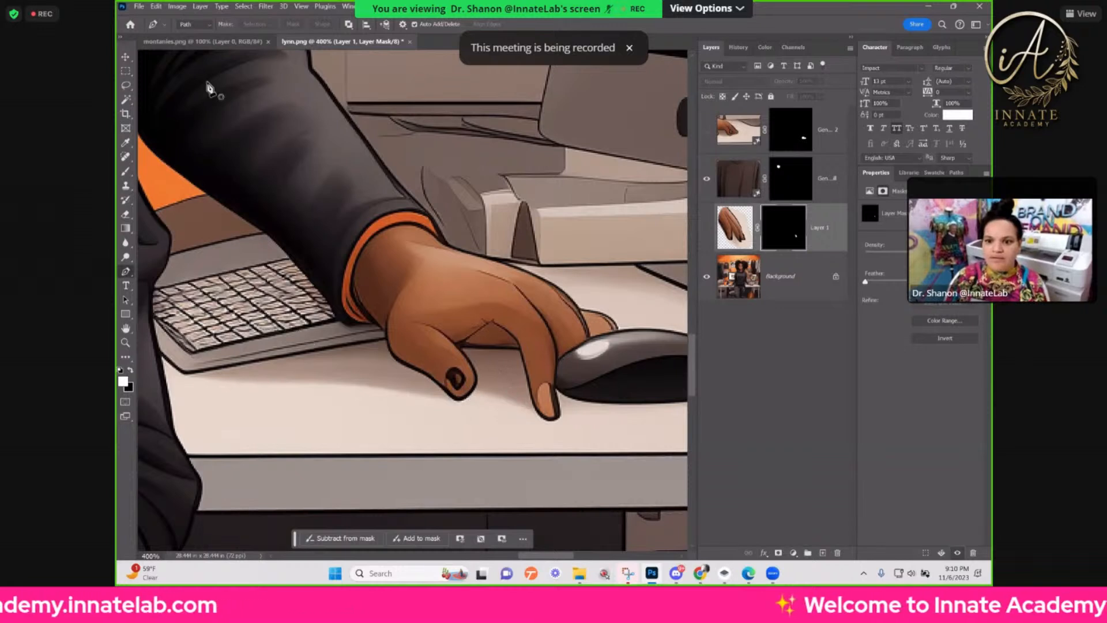
Step: Lasso the computer mouse and the original fingers on it, and add a new blank layer above the pasted fingers
left_click(126, 87)
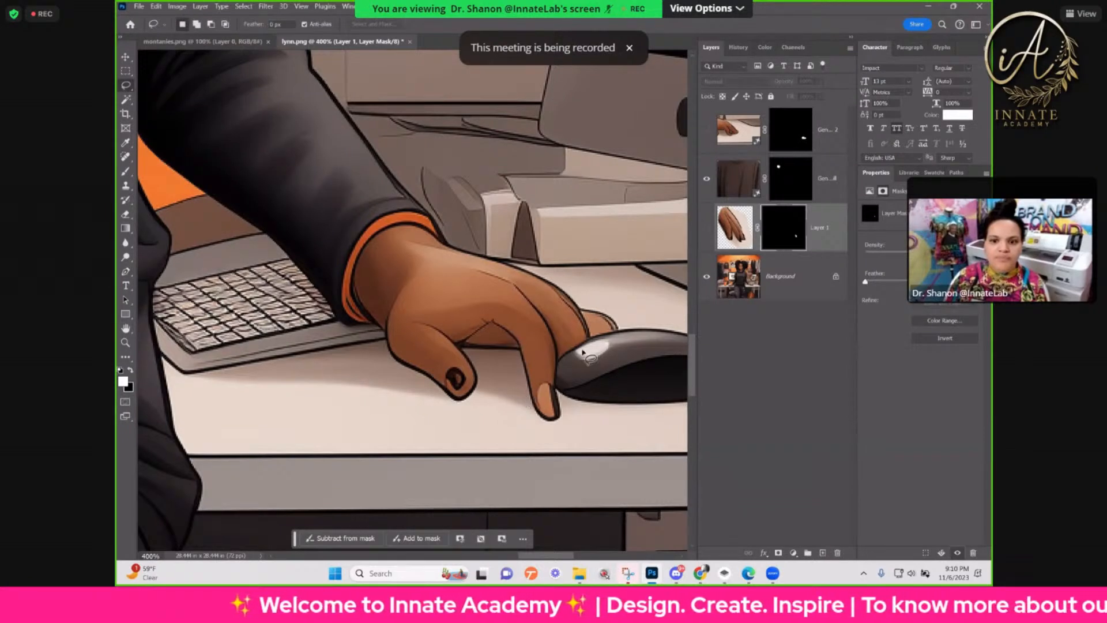
left_click_drag(606, 358, 446, 344)
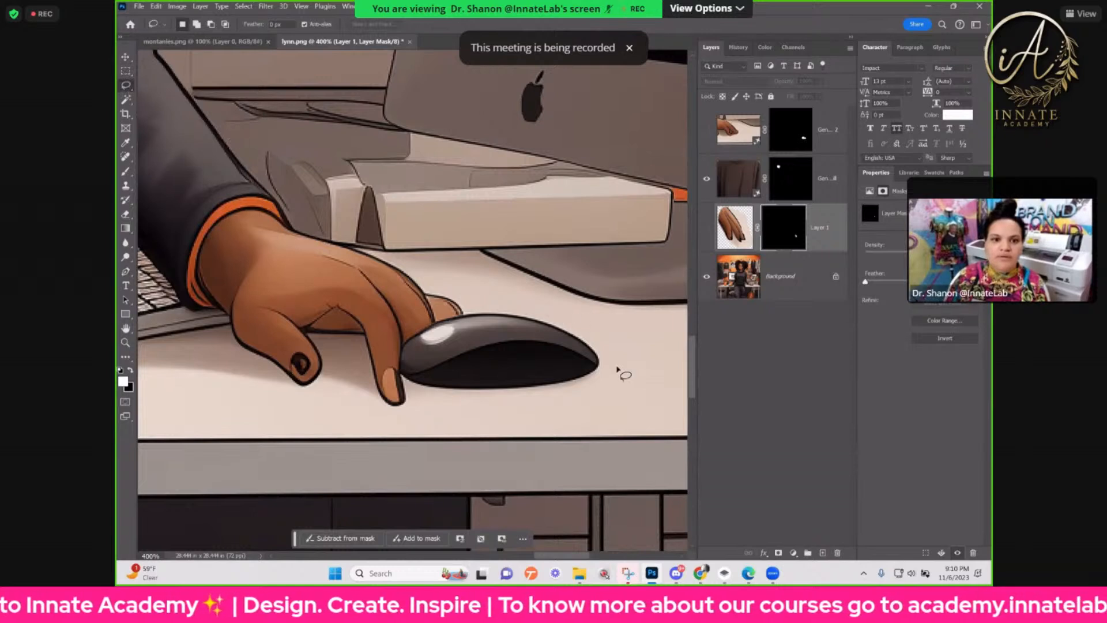
mouse_move(612, 372)
left_mouse_down()
mouse_move(587, 424)
mouse_move(528, 430)
left_mouse_up()
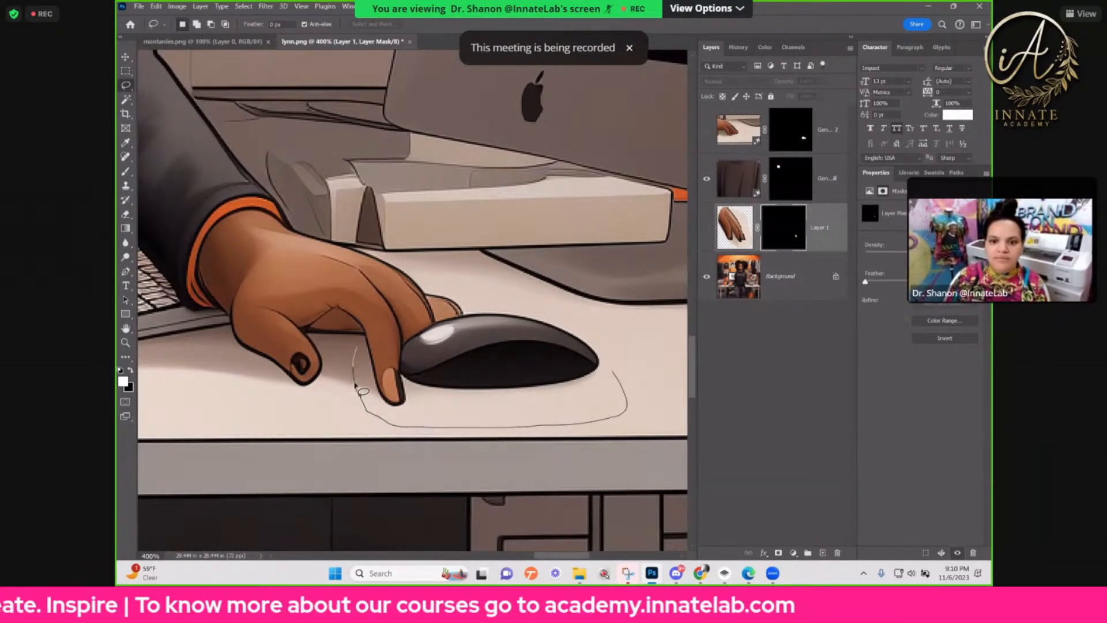
mouse_move(354, 359)
left_mouse_down()
mouse_move(430, 319)
mouse_move(581, 317)
mouse_move(632, 378)
left_mouse_up()
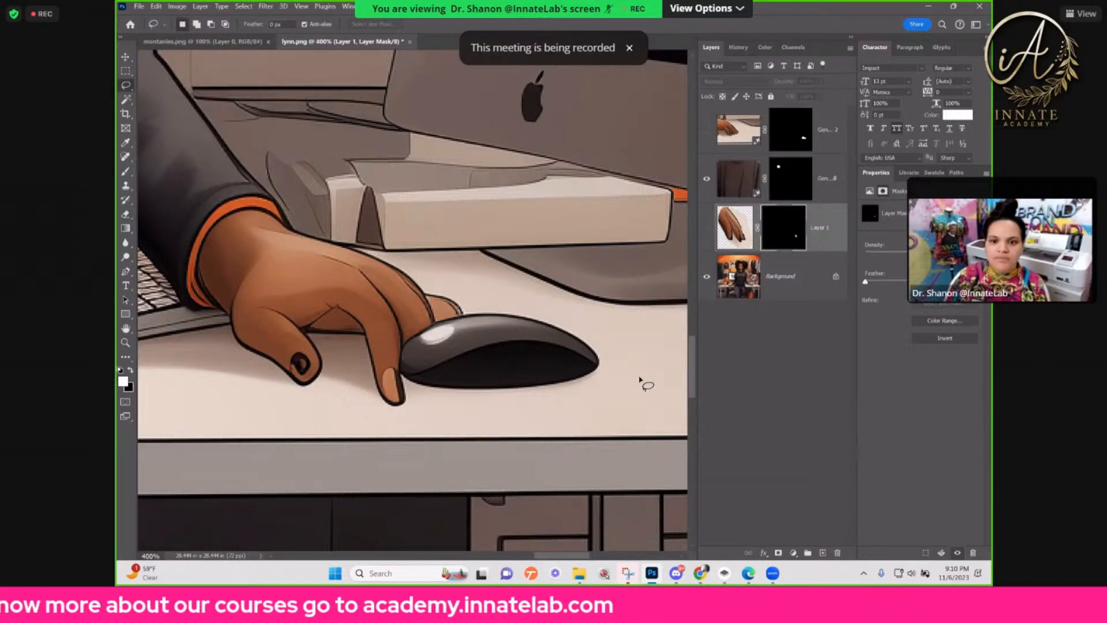
key("ctrl+shift+alt+n")
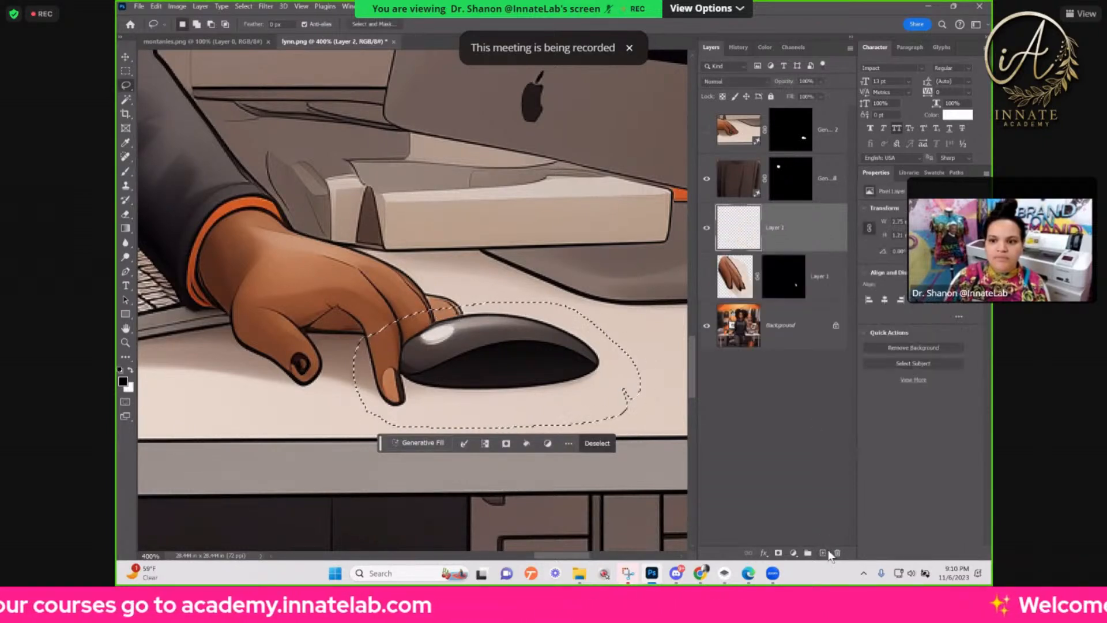
Step: Sample the beige desk colour as the foreground, try a Paint Bucket fill of the lassoed area, and undo the fill
left_click(126, 229)
right_click(125, 229)
left_click(164, 236)
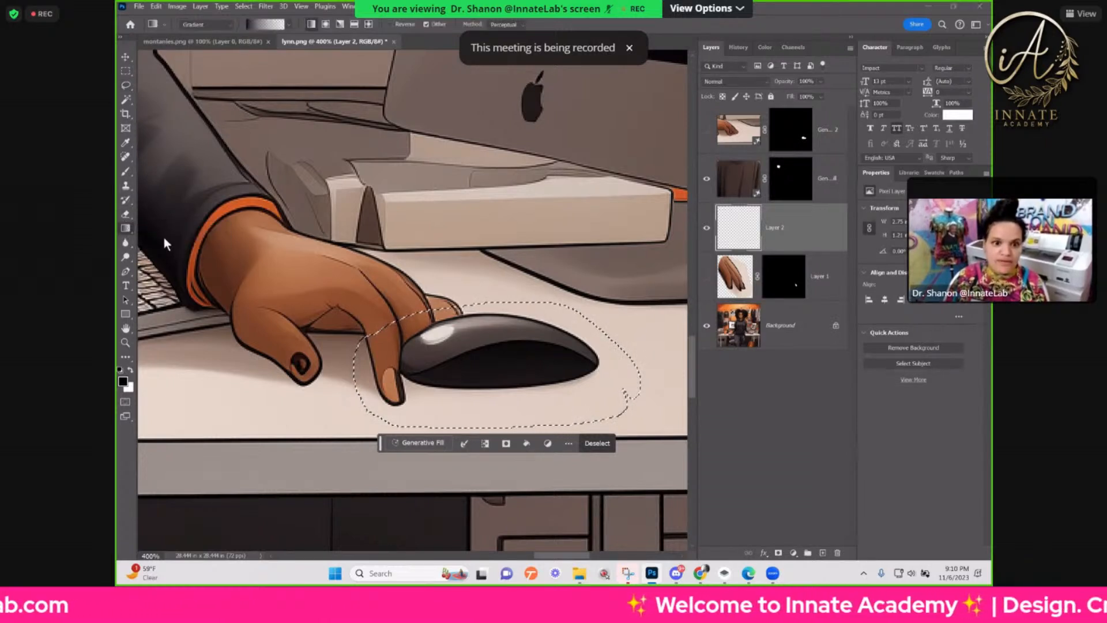
left_click(476, 394, "alt")
left_click(413, 369)
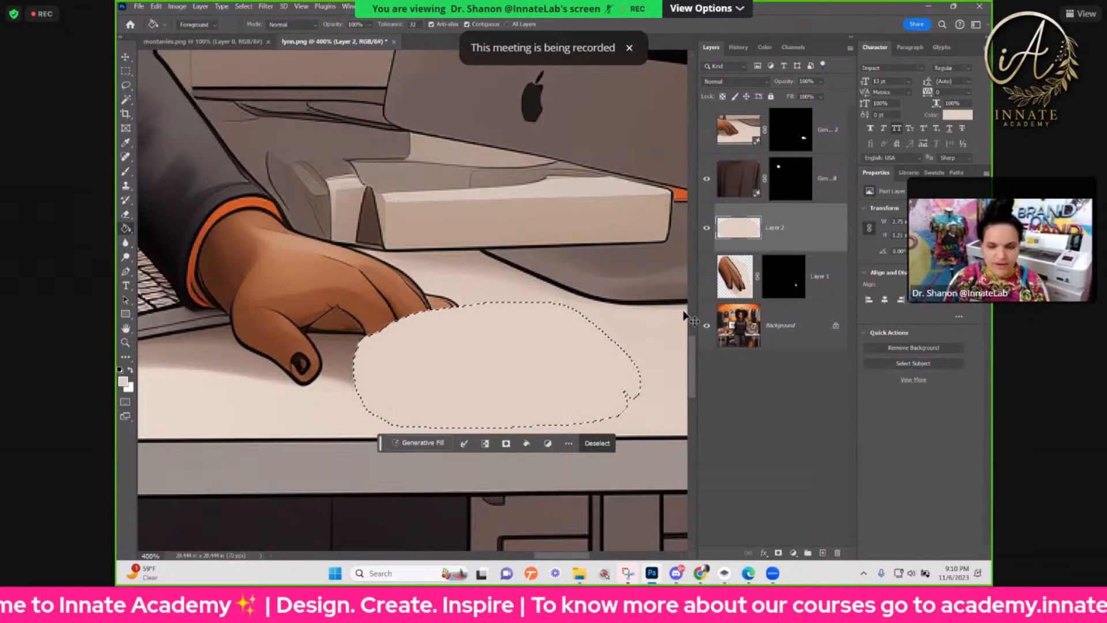
key("ctrl+z")
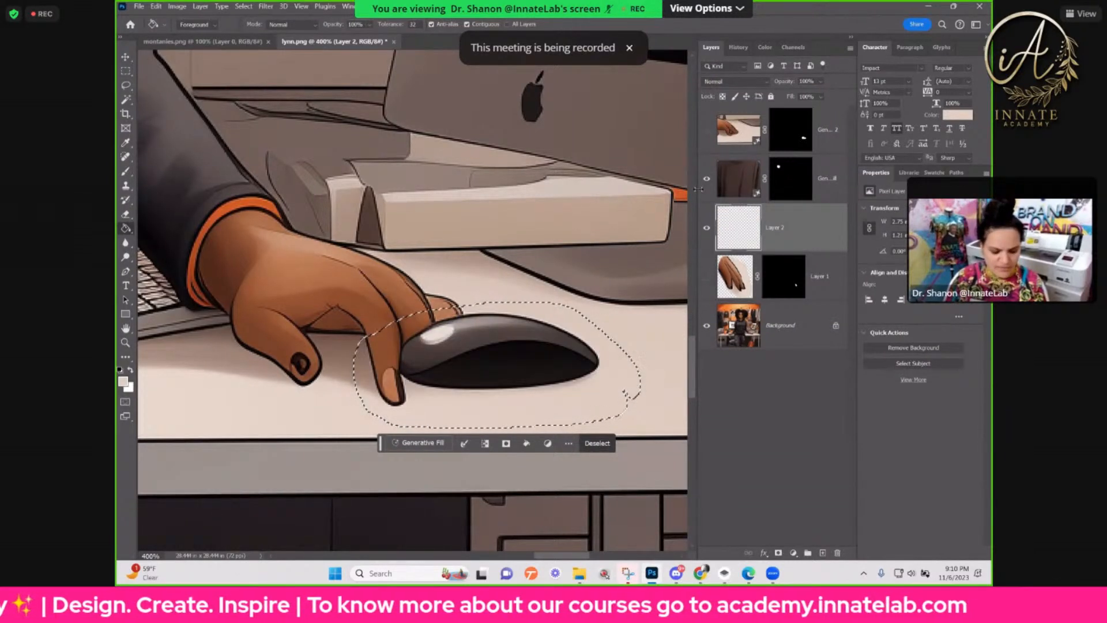
Step: Soften the edge of the lassoed area in Select and Mask with a 3.2 px feather
left_click(126, 87)
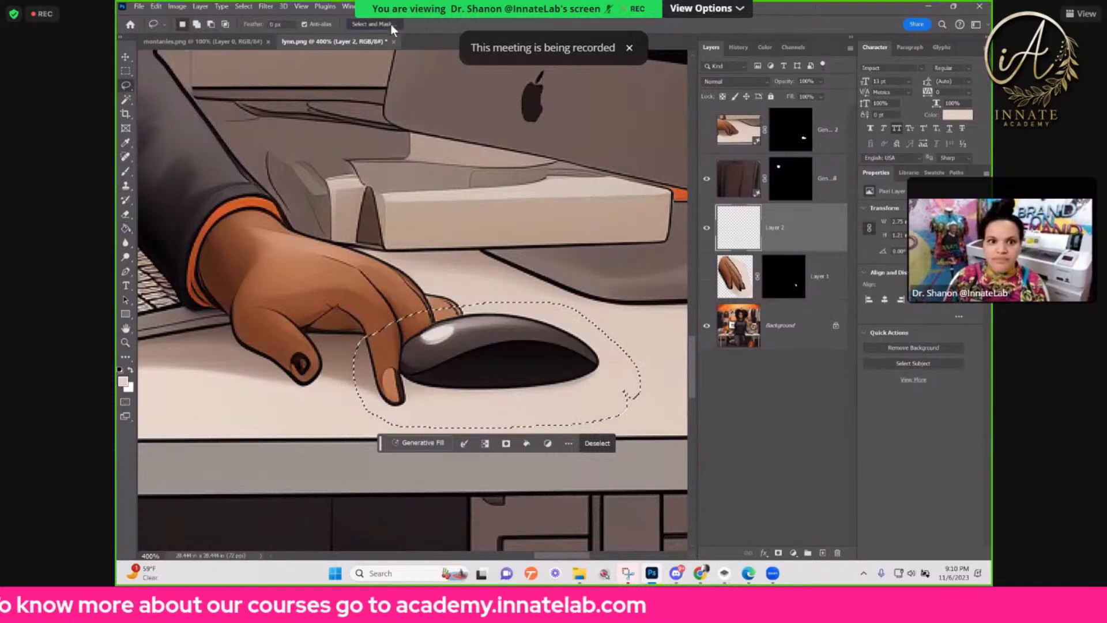
key("ctrl+alt+r")
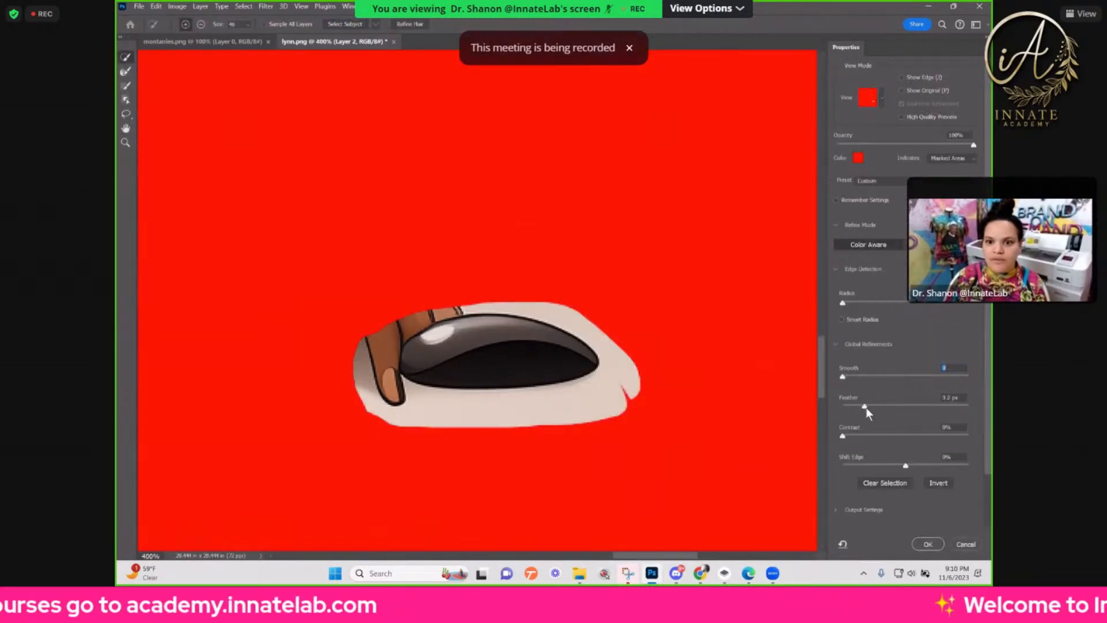
left_click(867, 407)
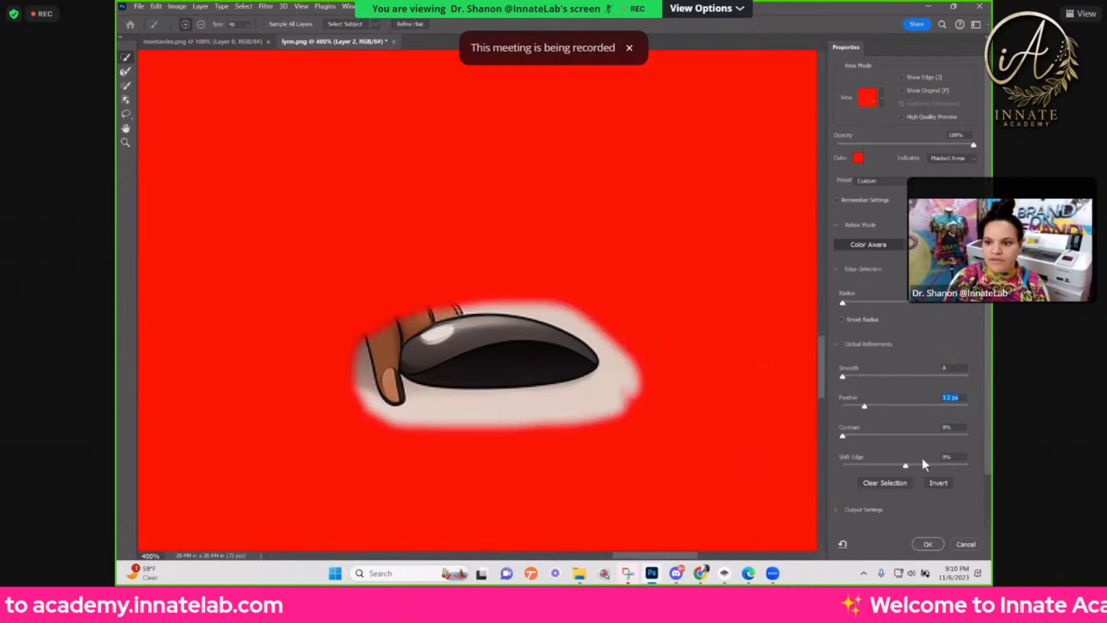
left_click(927, 543)
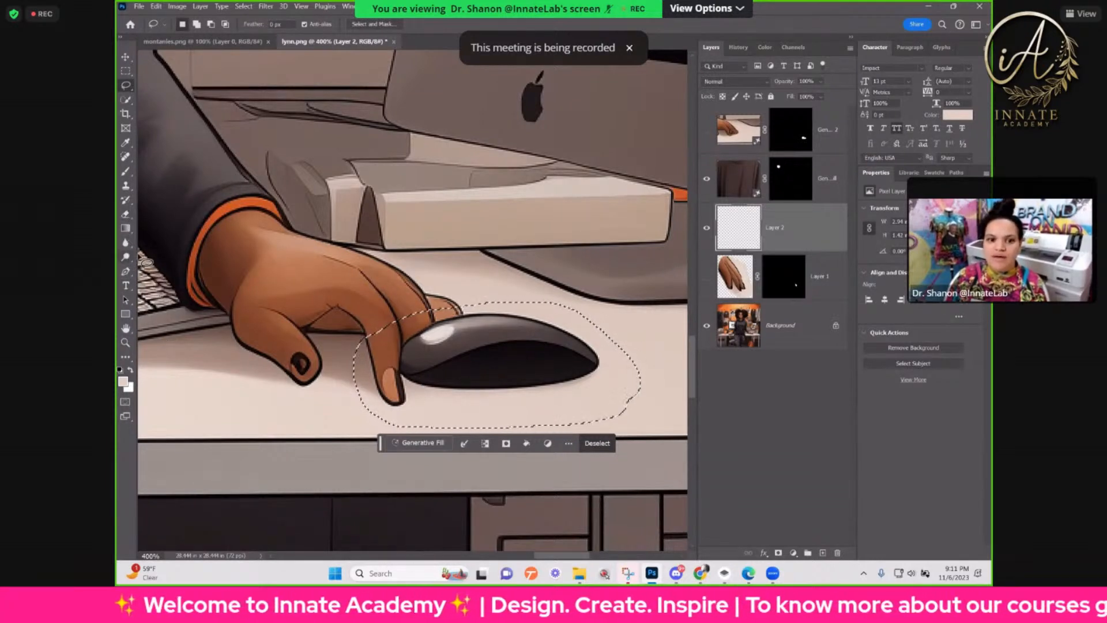
Step: Brush the desk colour over the computer mouse and original fingers inside the feathered selection, and deselect
left_click(127, 175)
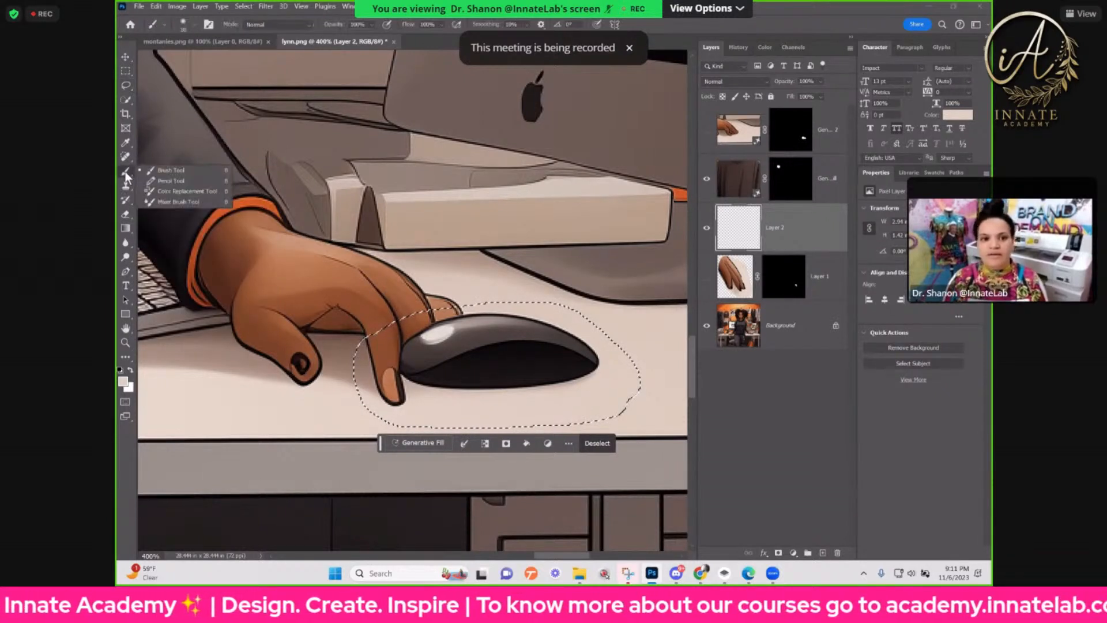
left_click(172, 171)
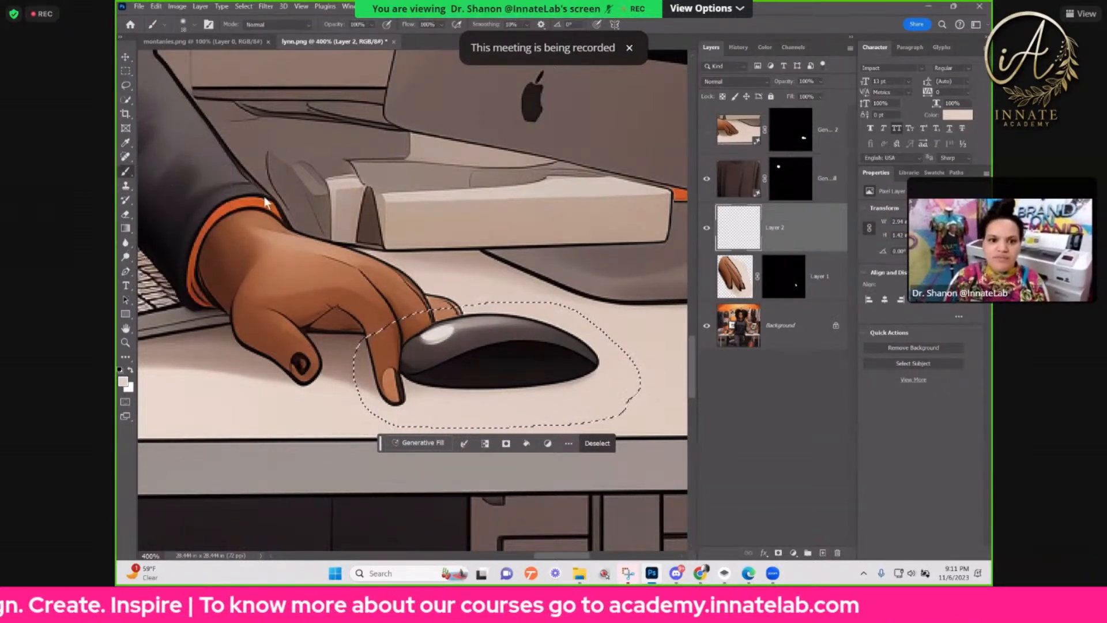
right_click(465, 332, "alt")
mouse_move(465, 336)
left_mouse_down()
mouse_move(516, 337)
mouse_move(374, 325)
mouse_move(423, 329)
mouse_move(393, 329)
mouse_move(416, 325)
mouse_move(342, 381)
mouse_move(455, 392)
mouse_move(425, 412)
mouse_move(635, 410)
mouse_move(496, 390)
mouse_move(508, 364)
mouse_move(601, 353)
mouse_move(534, 344)
mouse_move(620, 326)
mouse_move(461, 325)
mouse_move(501, 373)
mouse_move(617, 349)
left_mouse_up()
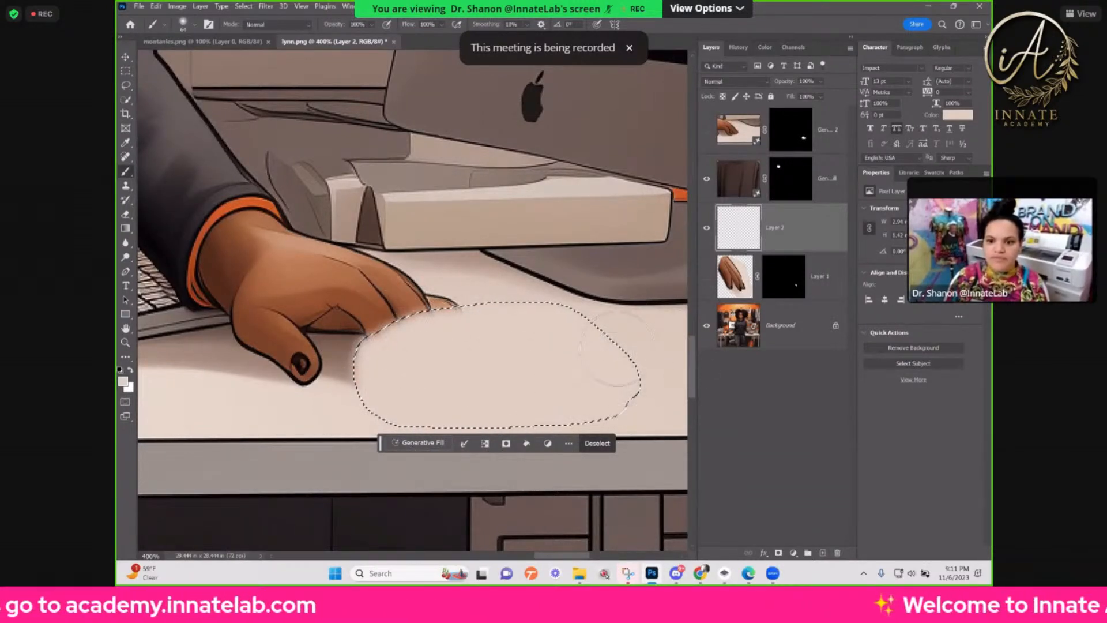
left_click_drag(570, 413, 548, 398)
key("ctrl+d")
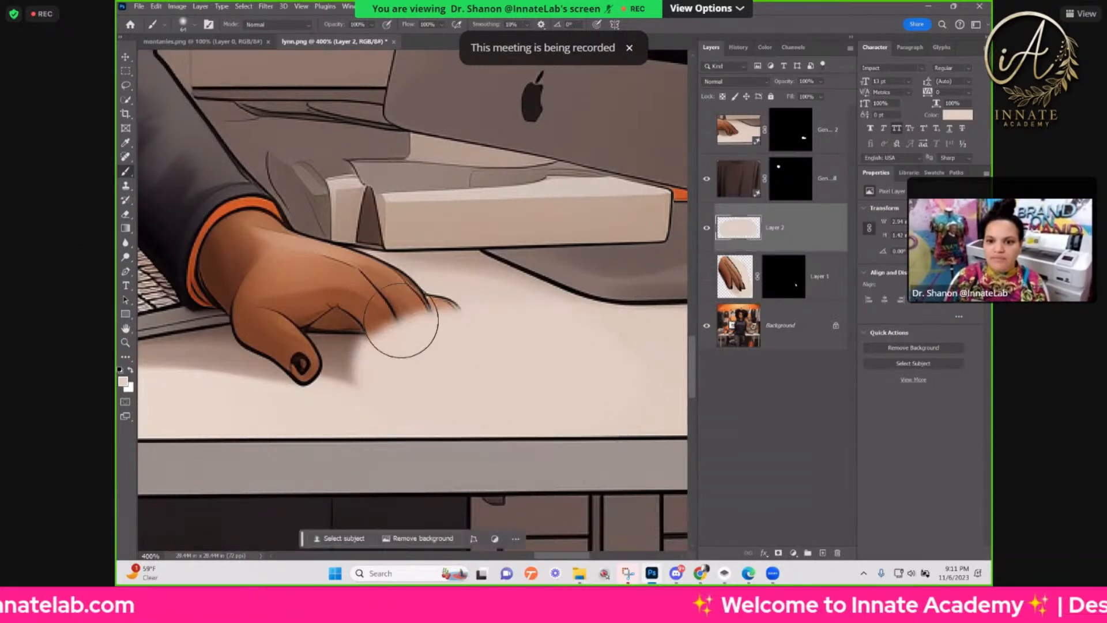
Step: Show the pasted fingers layer above the painted layer, and brush desk colour on the painted layer over the leftover shadow beside the hand
left_click(733, 282)
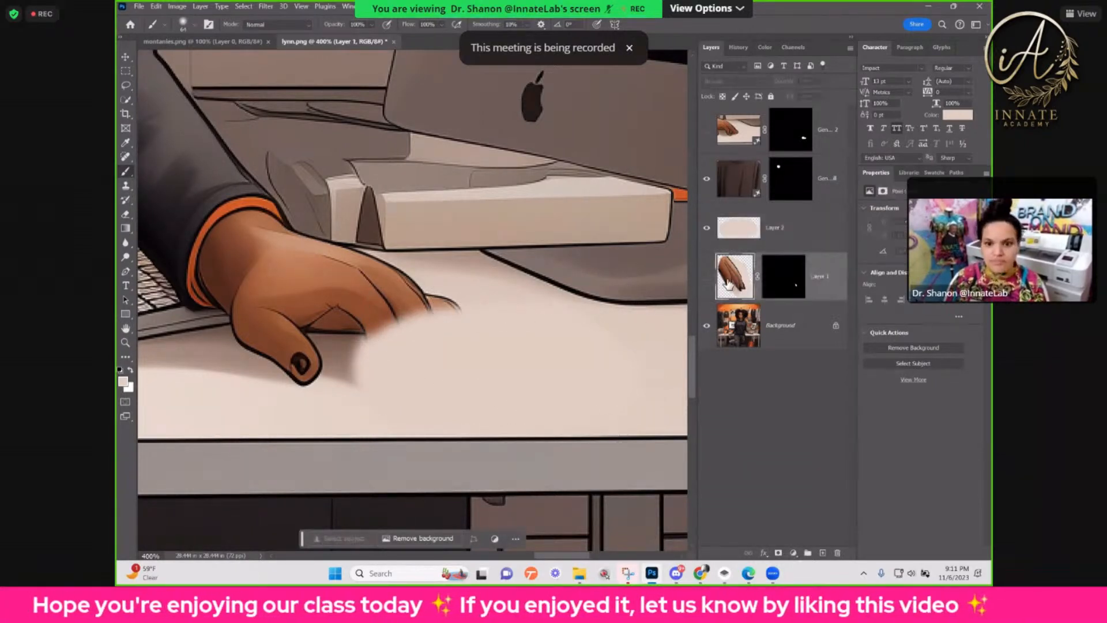
left_click(708, 277)
left_click_drag(774, 281, 745, 231)
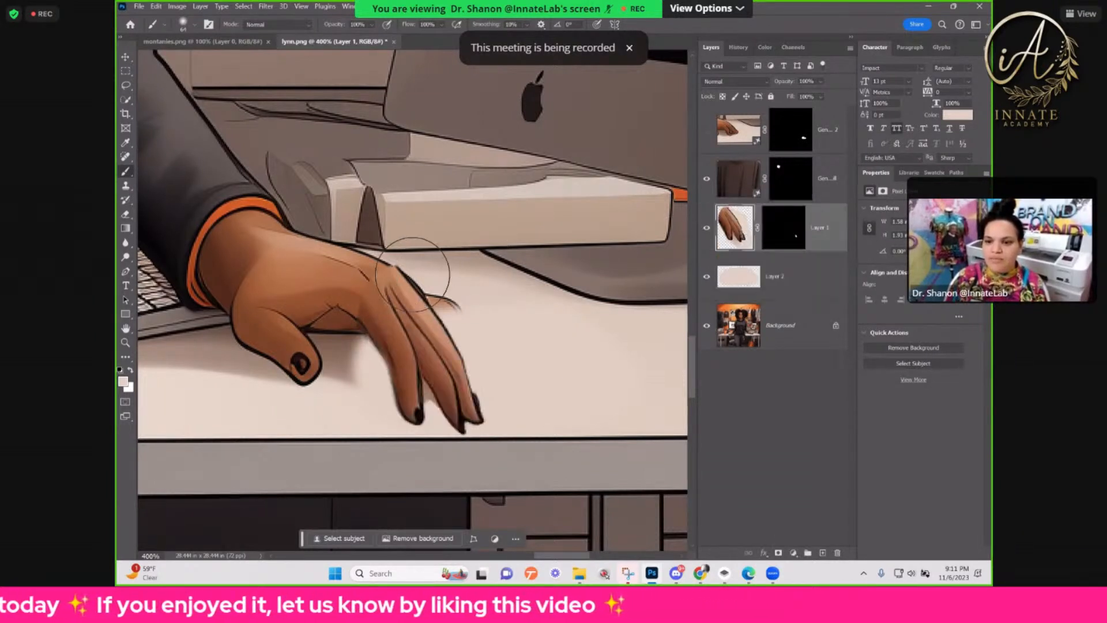
left_click(719, 278)
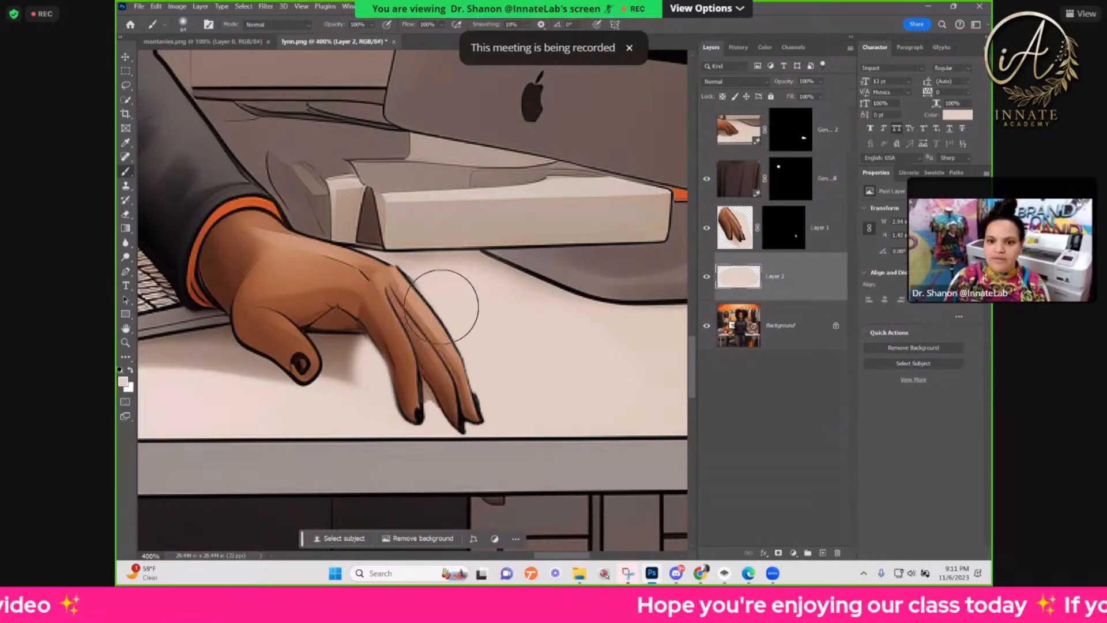
left_click_drag(363, 397, 324, 445)
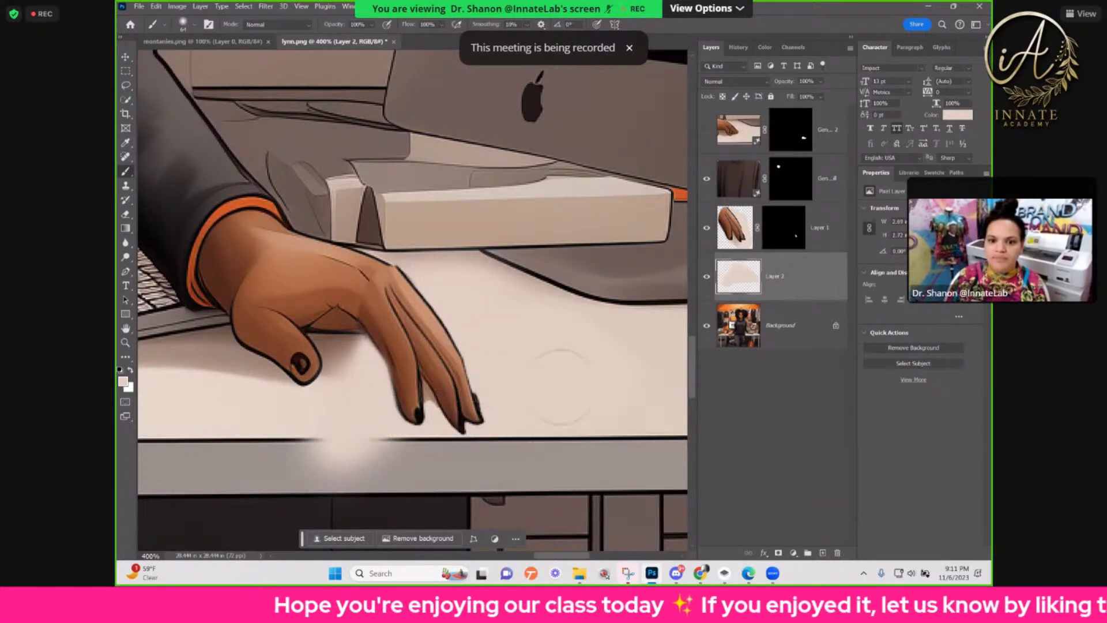
Step: Outline the gap between the first two fingertips on the pasted fingers layer with the Pen tool
left_click(735, 237)
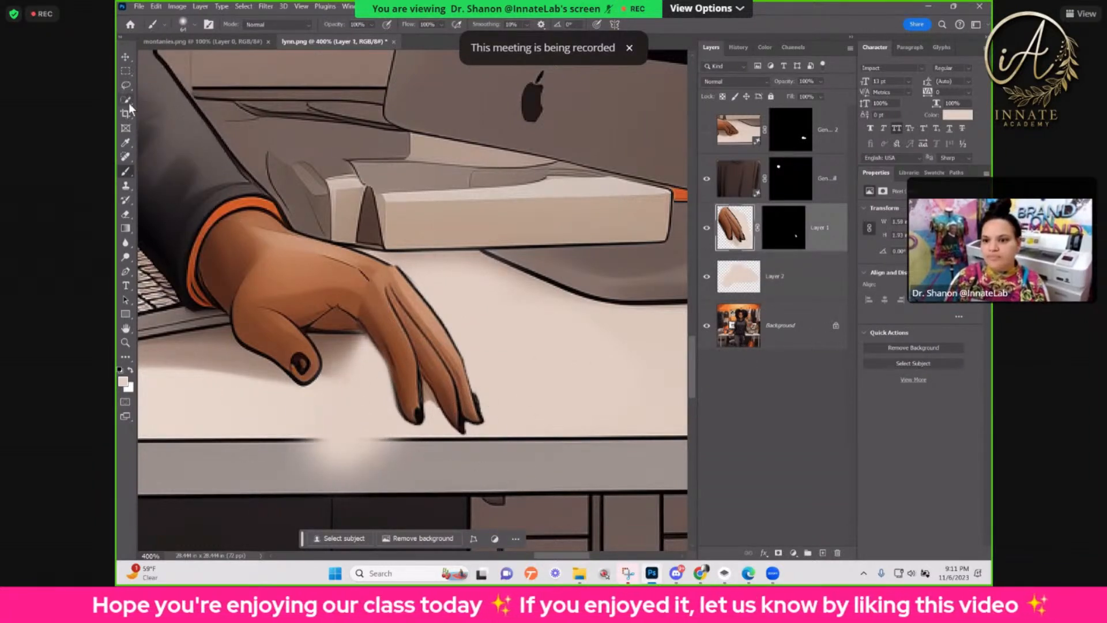
key("ctrl+plus")
key("ctrl+plus")
key("ctrl+plus")
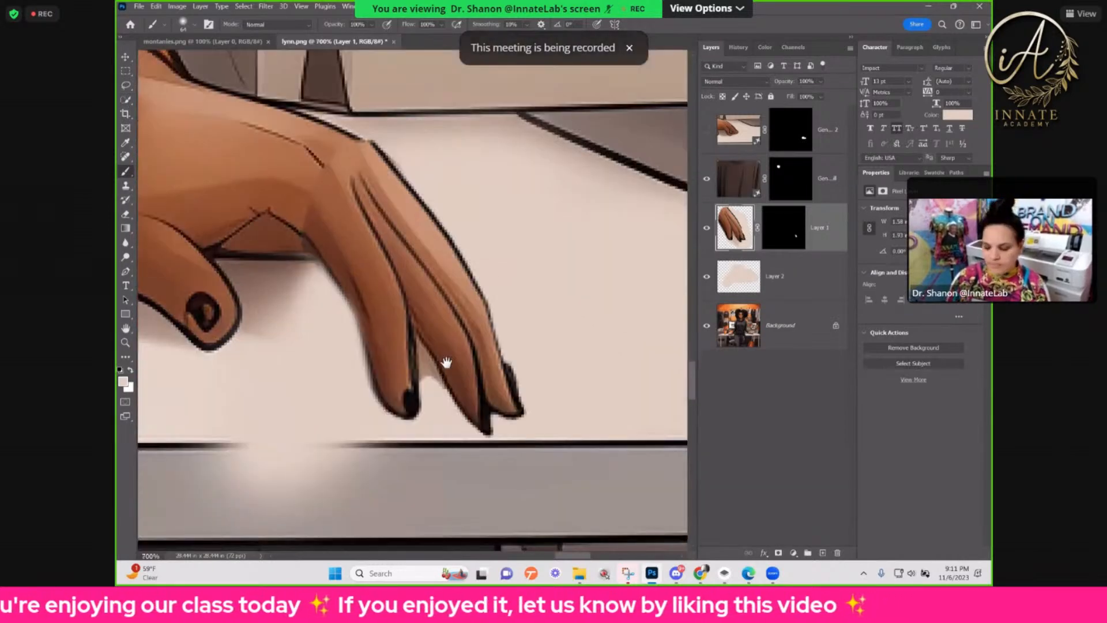
left_click_drag(447, 363, 444, 322)
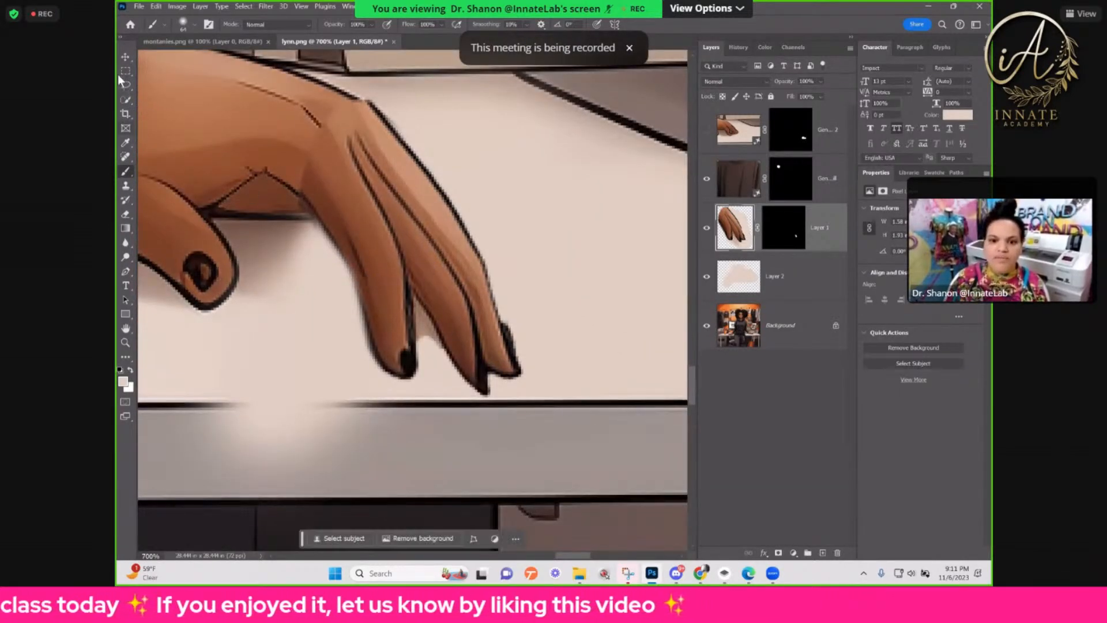
left_click(126, 272)
left_click(452, 361)
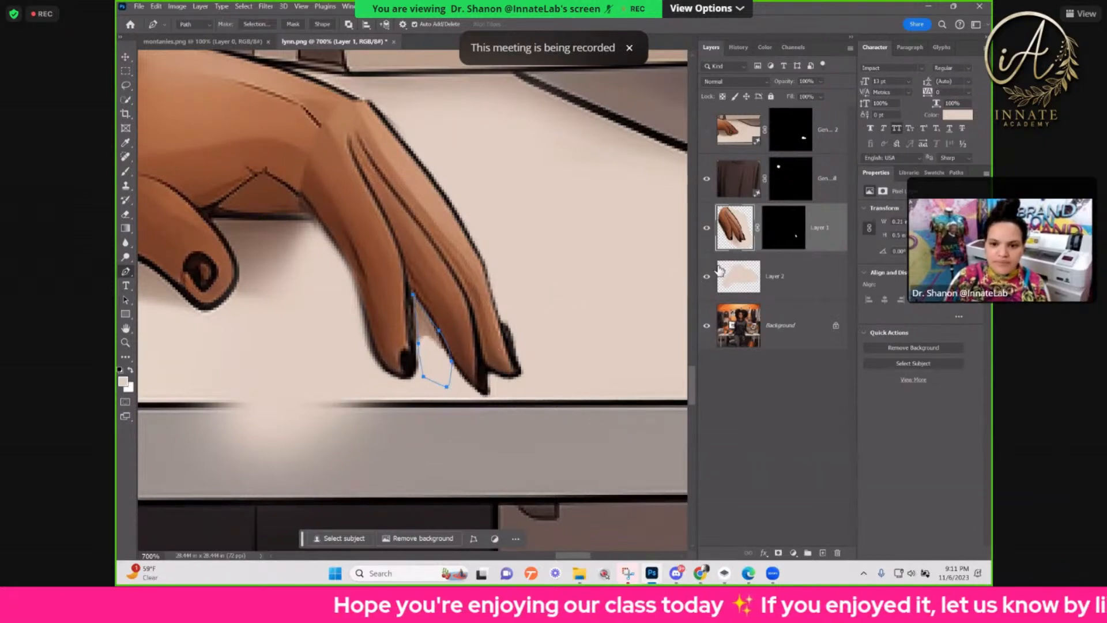
key("Escape")
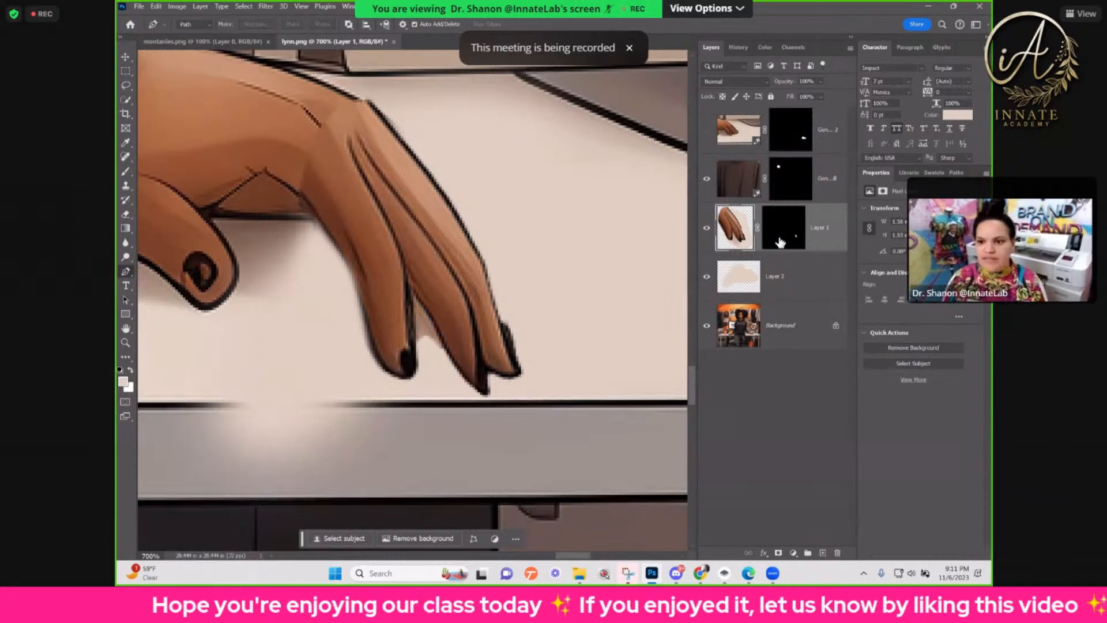
left_click_drag(779, 242, 782, 244)
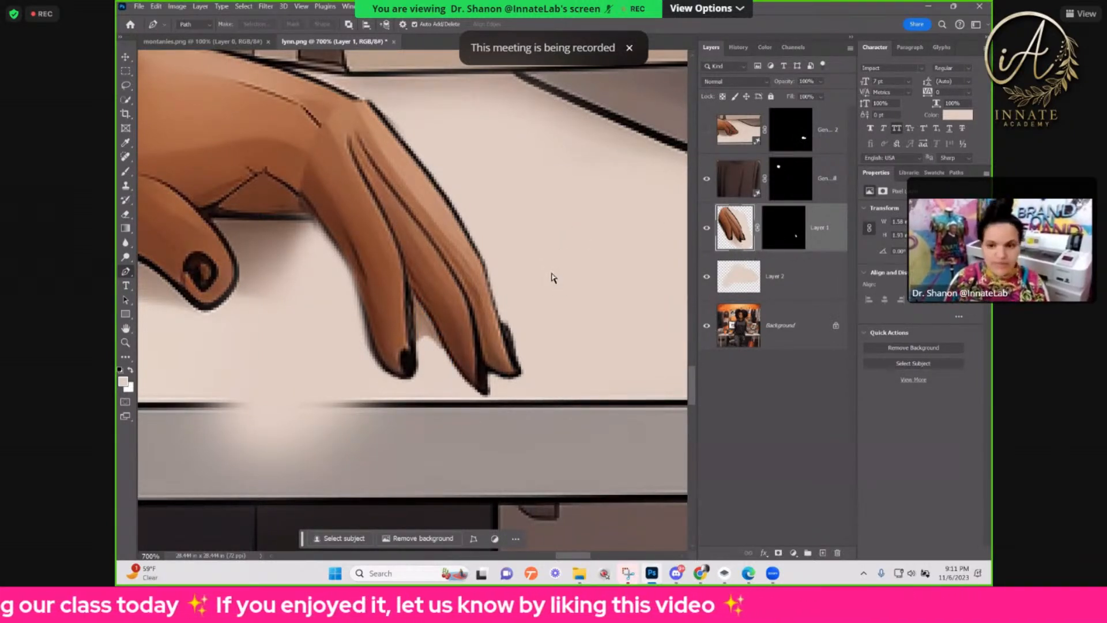
key("ctrl+z")
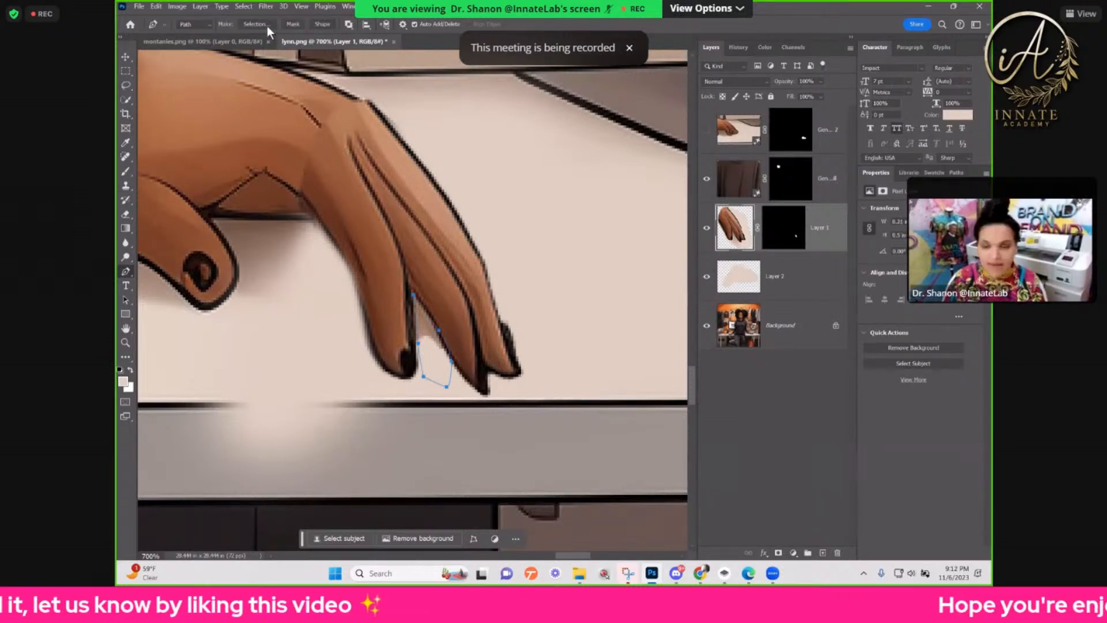
Step: Convert the gap's path to a selection with a 1-pixel feather radius and delete the leftover skin inside it
left_click(268, 26)
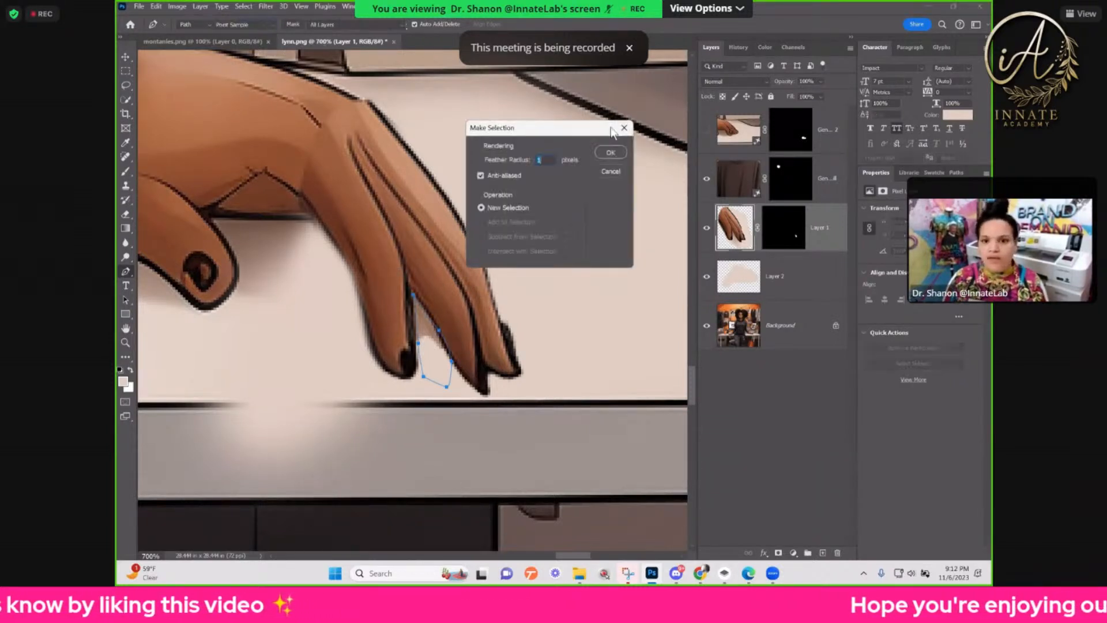
left_click(602, 155)
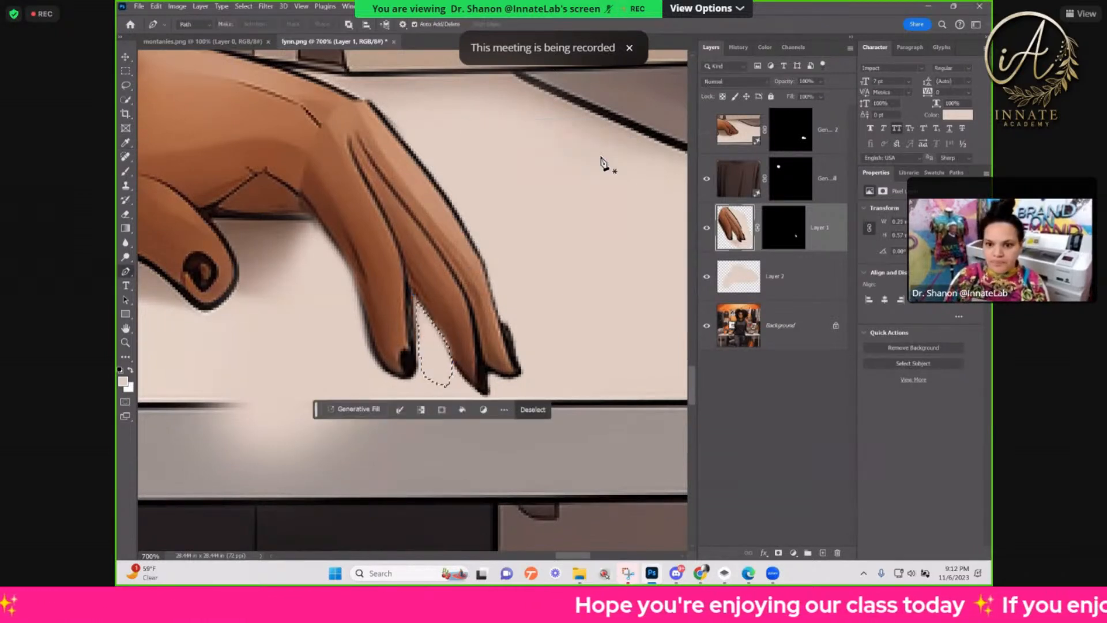
key("ctrl+d")
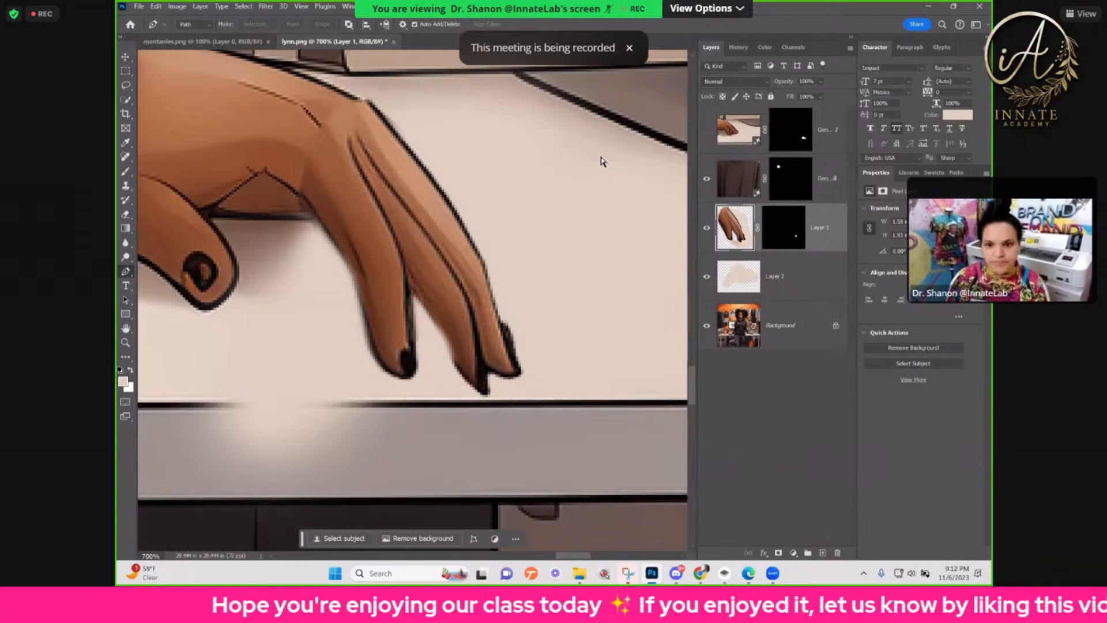
key("ctrl+z")
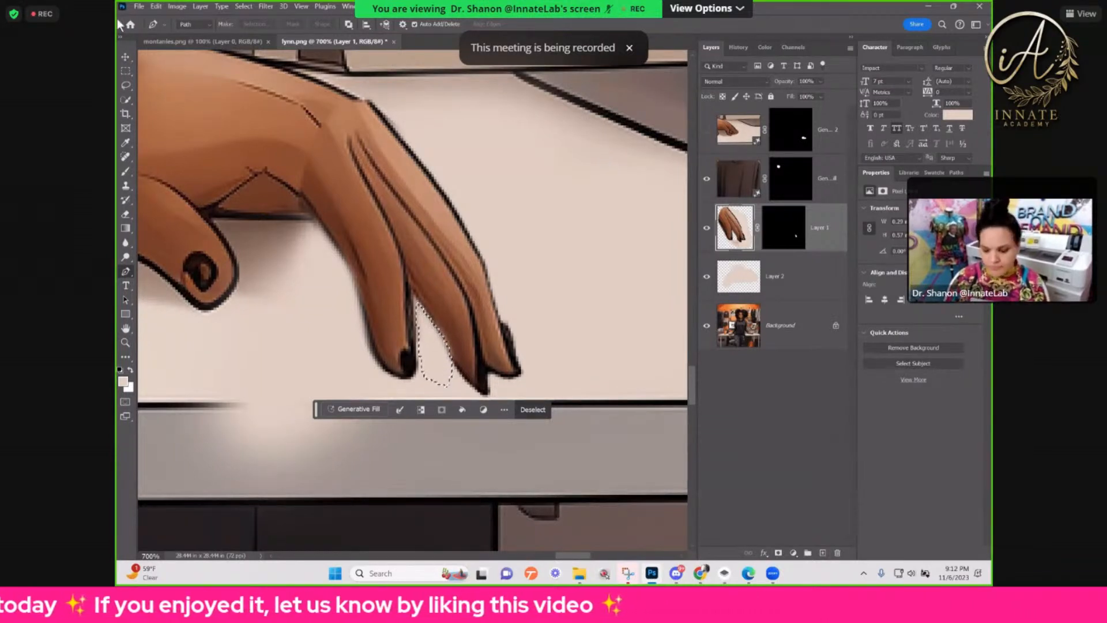
Step: Nudge the selected gap area slightly to the left with the Move tool, and deselect
left_click(125, 58)
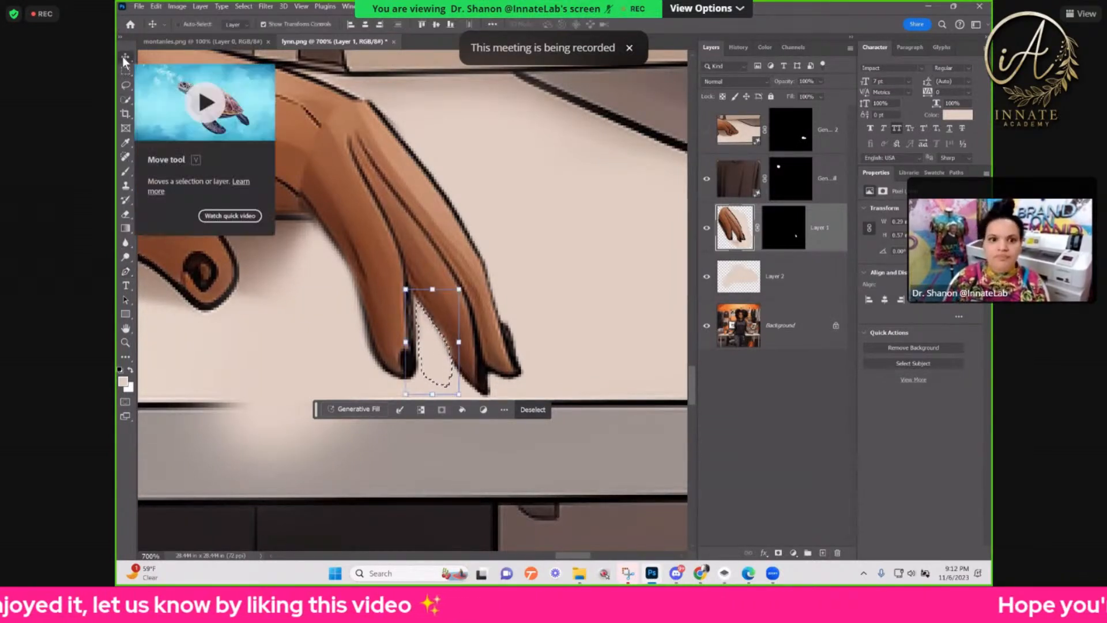
key("Left")
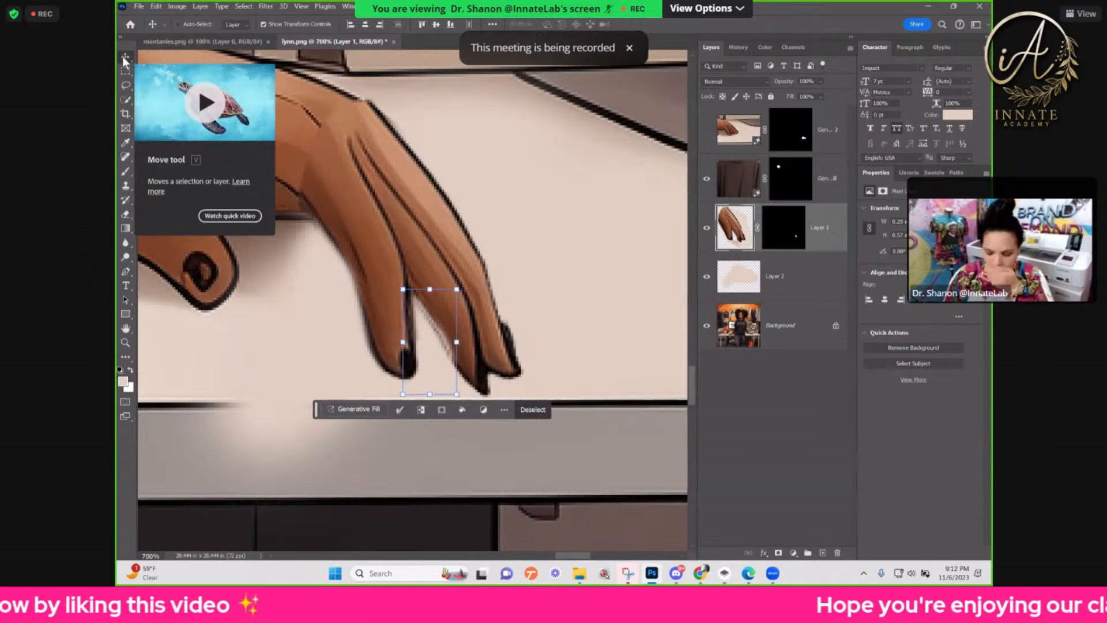
key("ctrl+d")
Step: Check how the pasted fingers fit the hand and desk, both from a distance and close up
key("ctrl+minus")
key("ctrl+minus")
key("ctrl+minus")
key("ctrl+minus")
key("ctrl+minus")
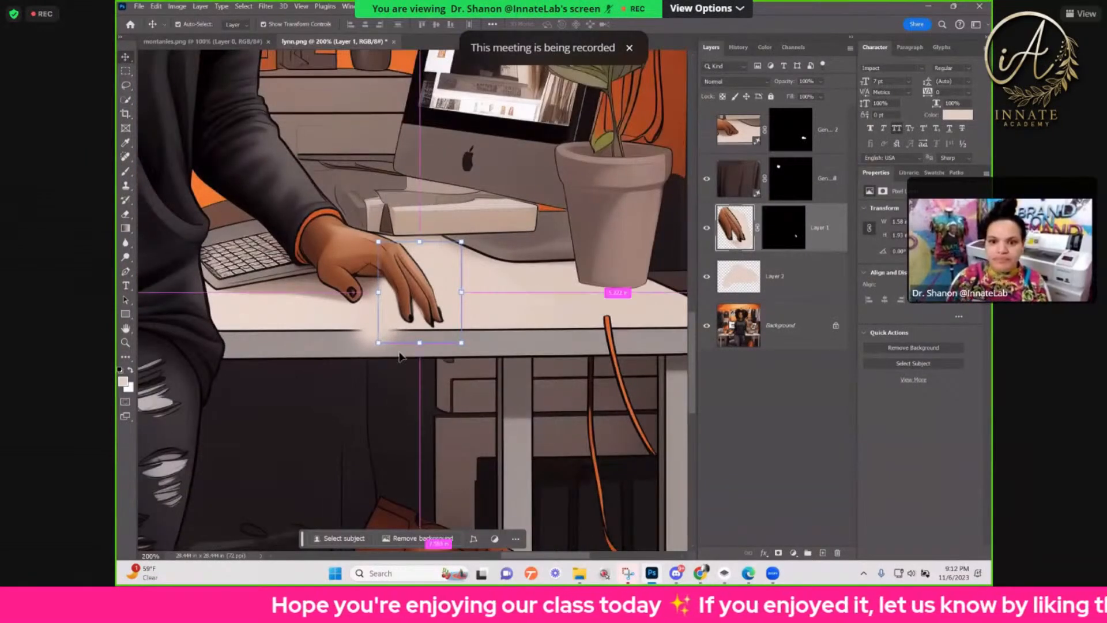
key("ctrl+plus")
key("ctrl+plus")
key("ctrl+plus")
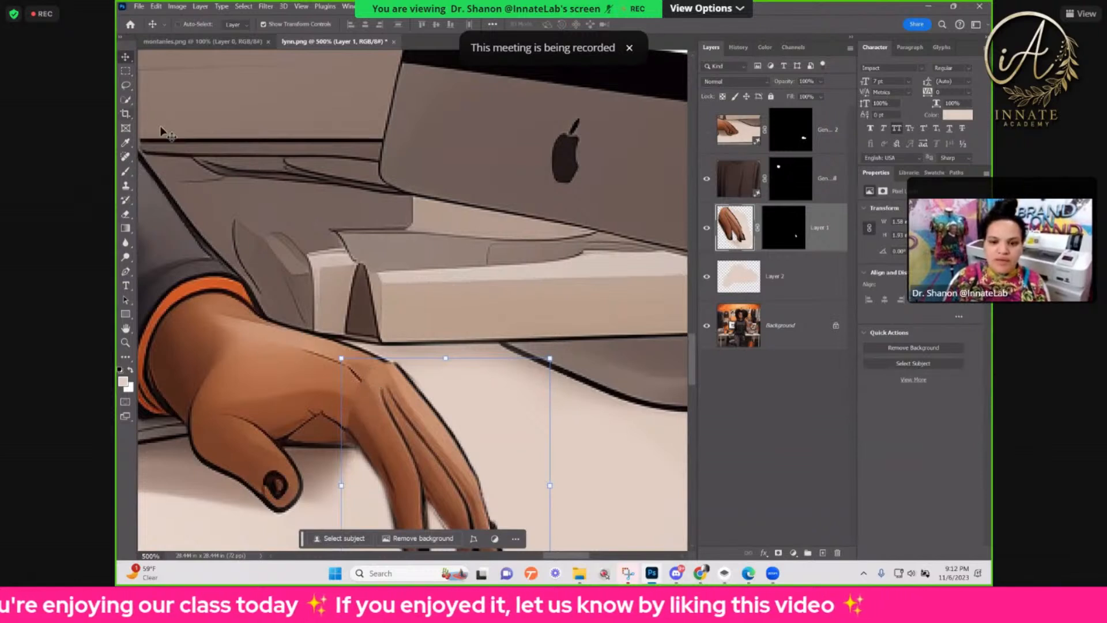
Step: Try to blend the seam where the pasted fingers meet the hand with the Healing Brush
left_click(125, 156)
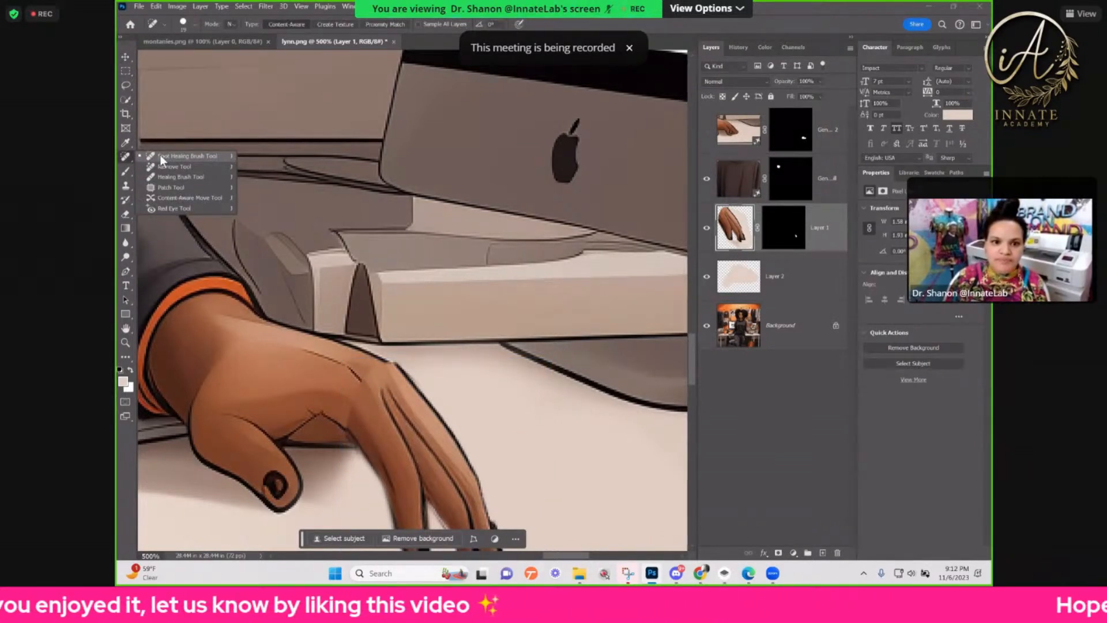
left_click(180, 177)
left_click(358, 399)
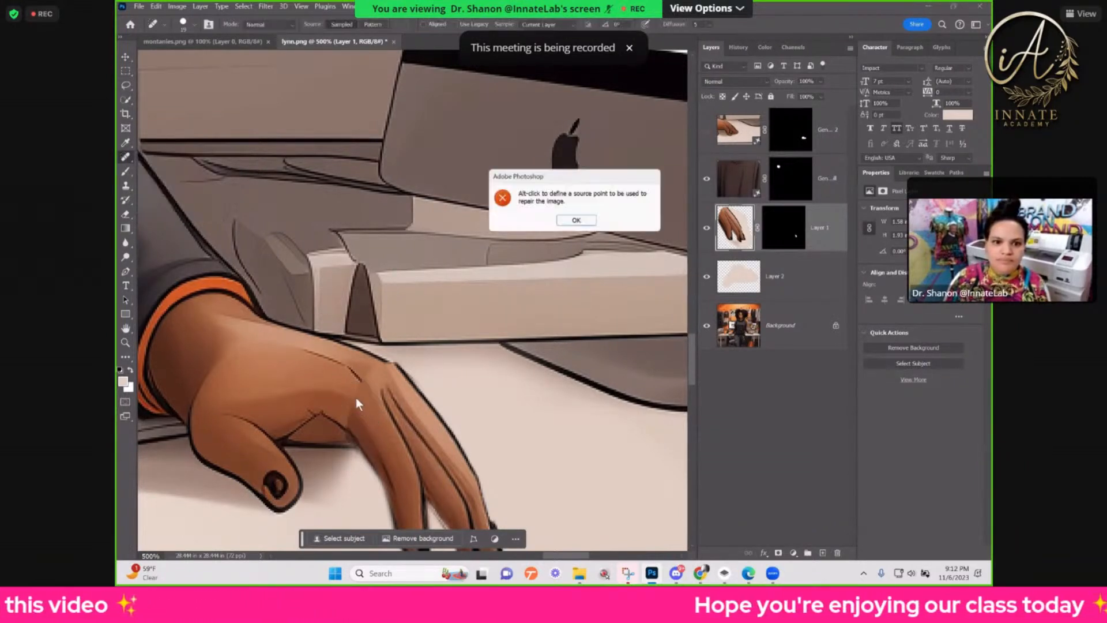
left_click(577, 222)
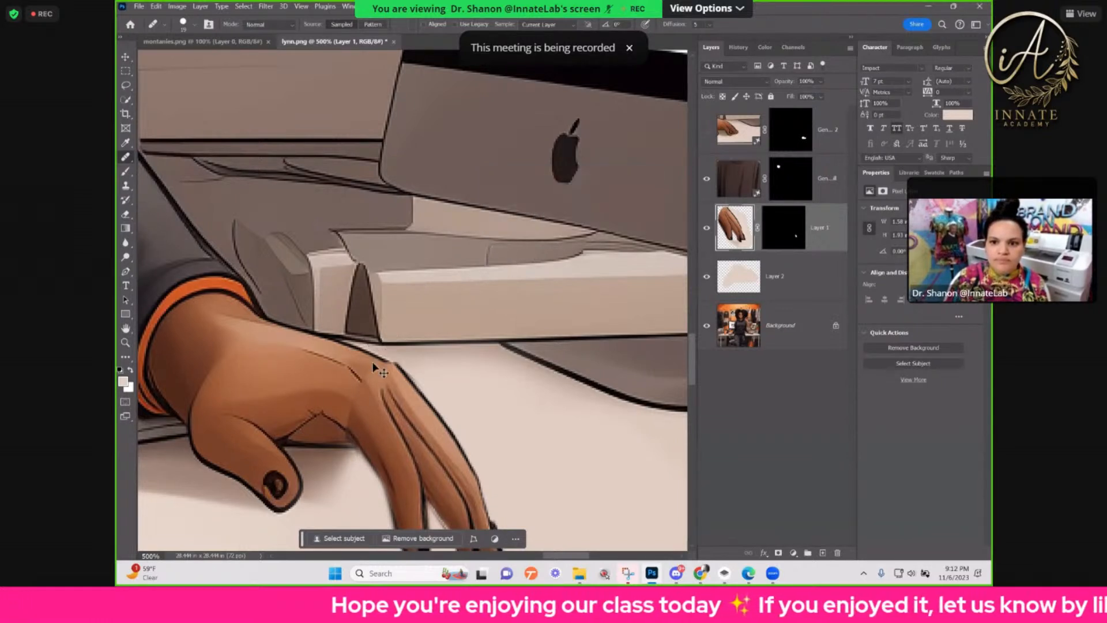
left_click(366, 408, "alt")
left_click_drag(356, 396, 356, 400)
key("ctrl+z")
left_click(344, 393, "alt")
mouse_move(355, 407)
left_mouse_down()
mouse_move(364, 425)
mouse_move(346, 390)
left_mouse_up()
key("ctrl+z")
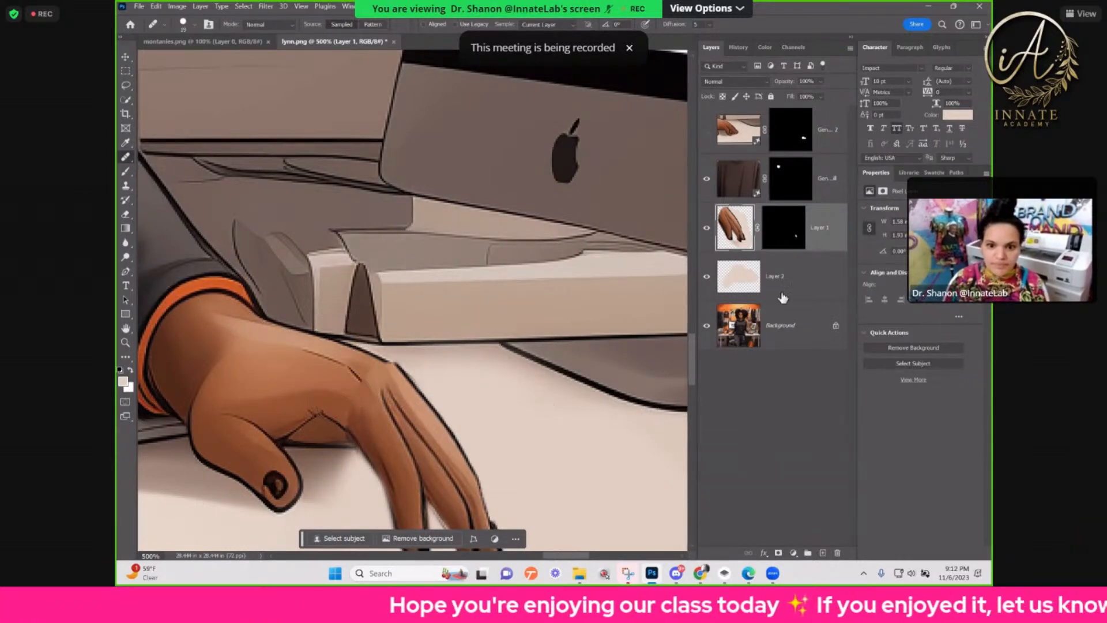
Step: Create a new layer above the pasted fingers and paint a sampled skin tone over the seam below the knuckles
left_click(778, 553)
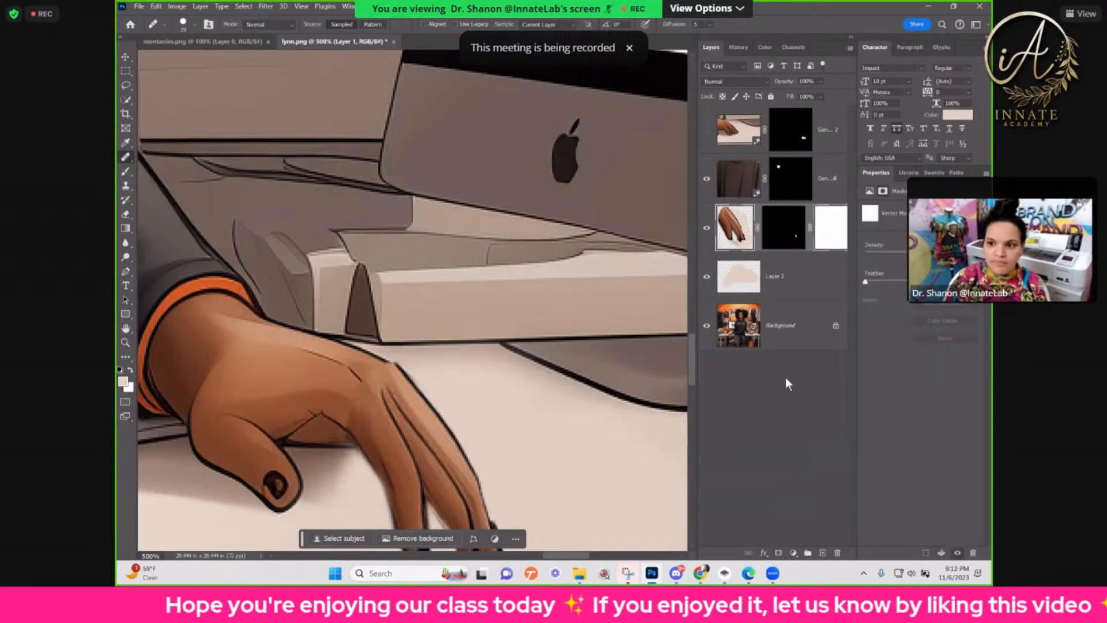
left_click(823, 552)
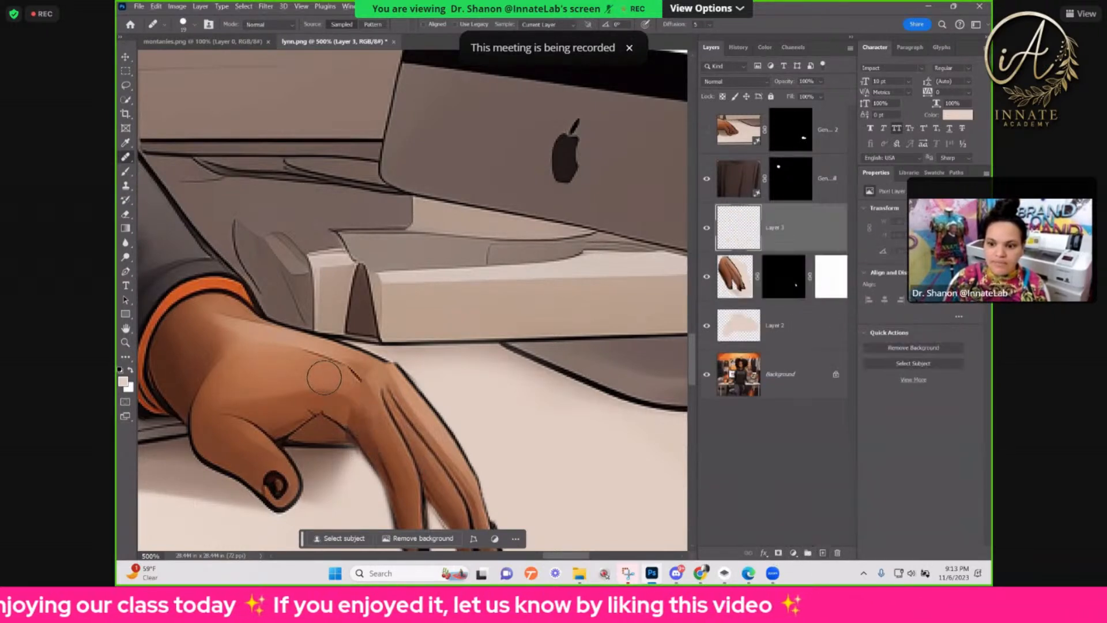
left_click(125, 172)
left_click(364, 407, "alt")
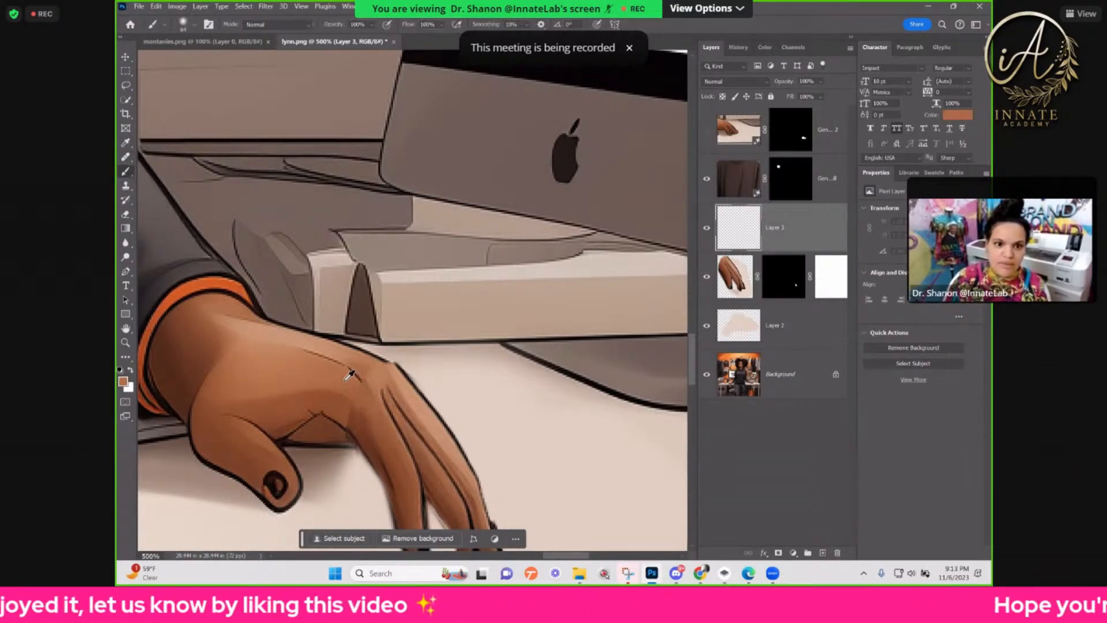
scroll(351, 375, "up", 3)
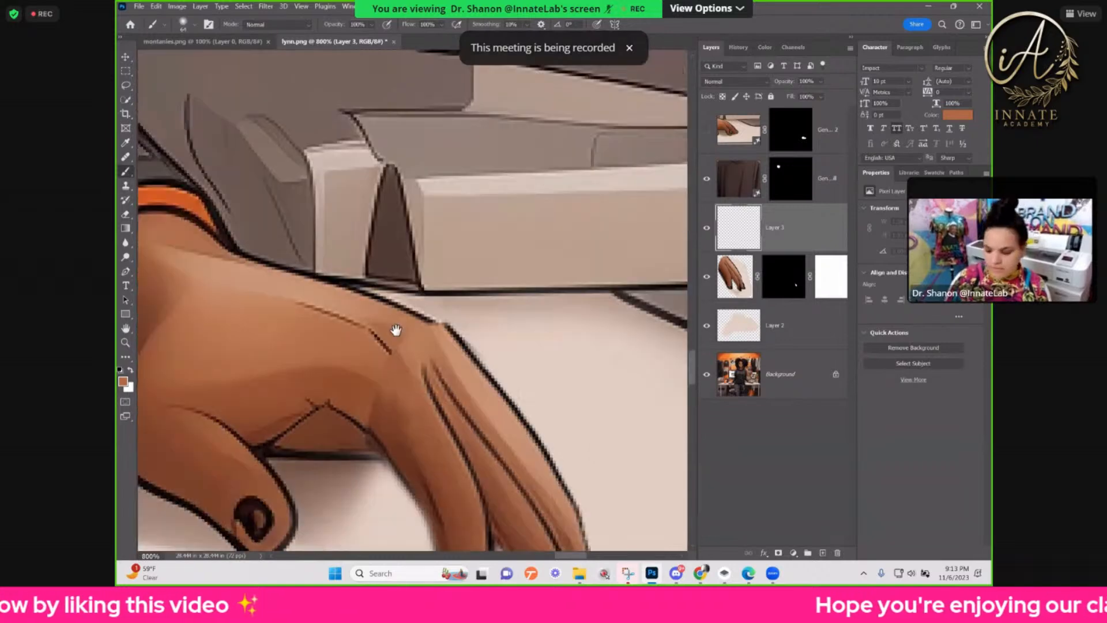
mouse_move(383, 372)
left_mouse_down()
mouse_move(396, 330)
mouse_move(321, 351)
mouse_move(285, 347)
mouse_move(297, 345)
left_mouse_up()
mouse_move(383, 323)
left_mouse_down()
mouse_move(417, 345)
mouse_move(383, 326)
mouse_move(414, 343)
mouse_move(435, 380)
mouse_move(388, 326)
mouse_move(421, 364)
left_mouse_up()
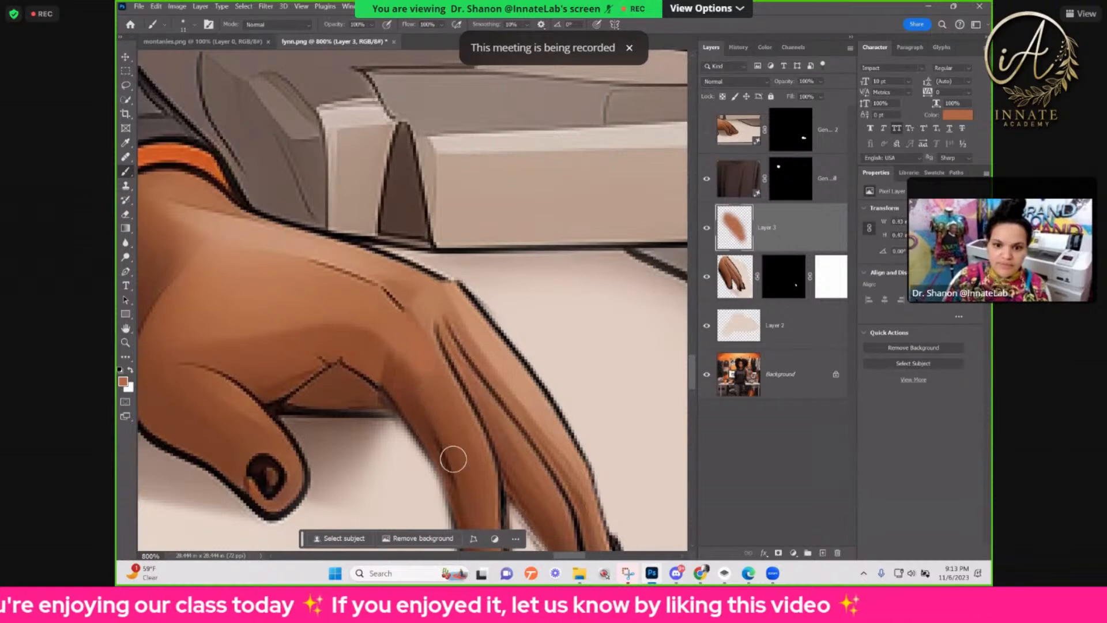
Step: Blend the base of the first finger with a sampled darker brown, and the knuckle area with a sampled lighter skin tone
left_click(392, 375, "alt")
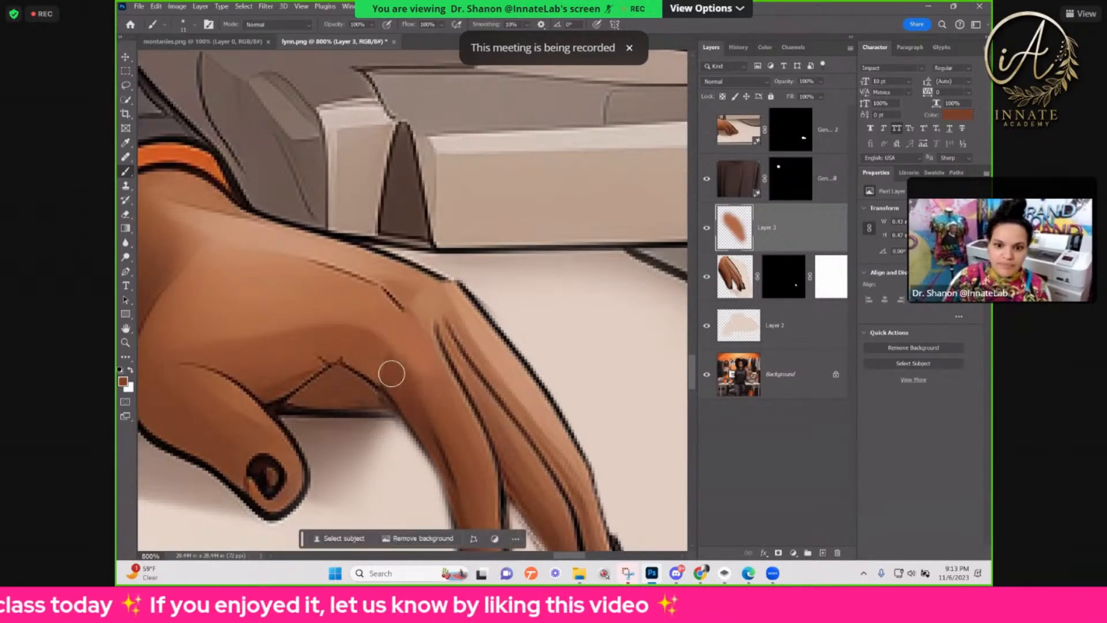
mouse_move(393, 375)
left_mouse_down()
mouse_move(366, 361)
mouse_move(386, 369)
mouse_move(383, 380)
left_mouse_up()
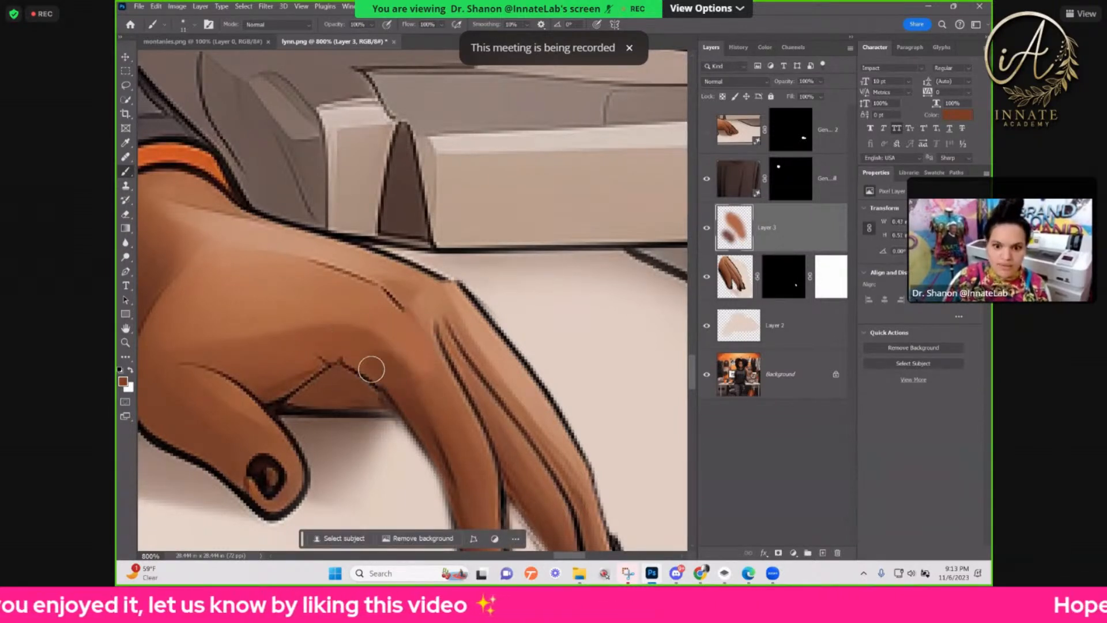
left_click(403, 286, "alt")
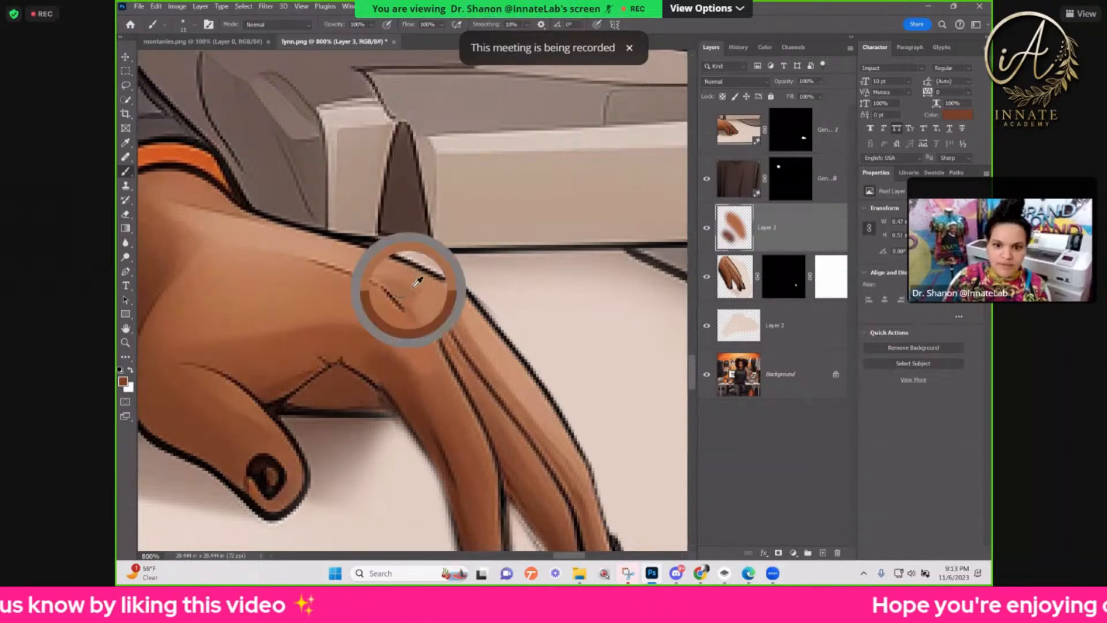
mouse_move(408, 292)
left_mouse_down()
mouse_move(400, 286)
mouse_move(441, 301)
mouse_move(417, 284)
mouse_move(452, 318)
left_mouse_up()
left_click_drag(530, 422, 497, 373)
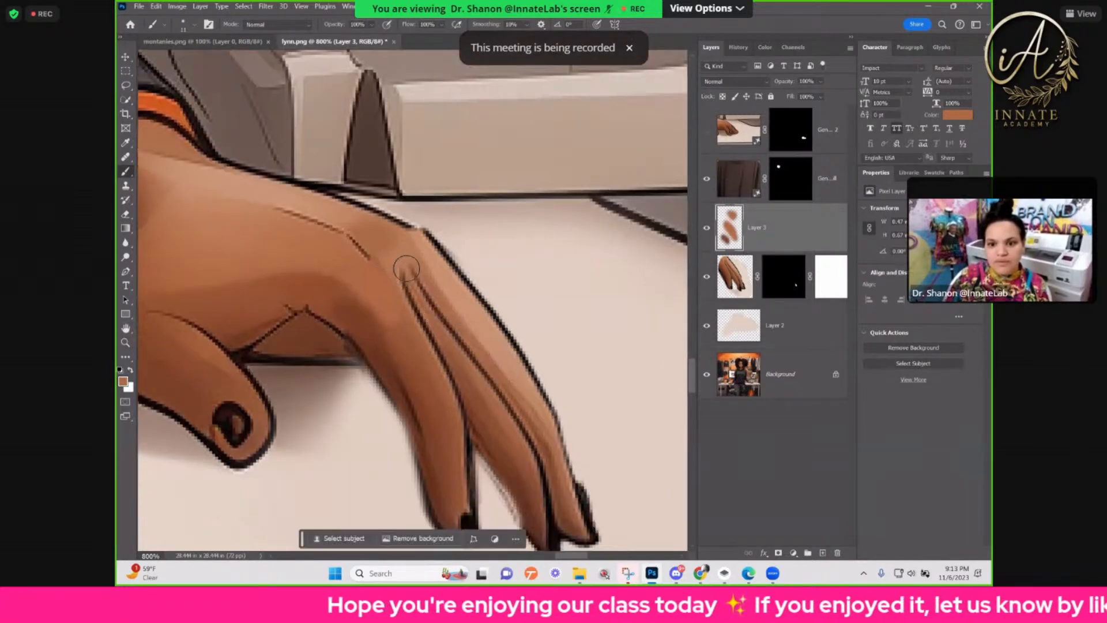
scroll(493, 384, "down", 2)
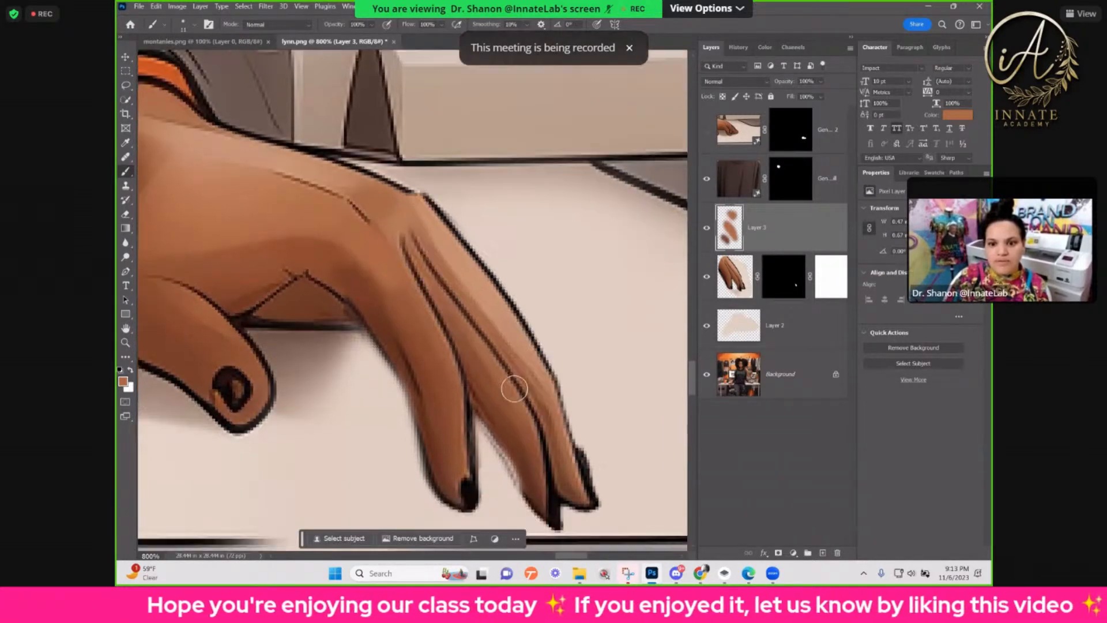
key("ctrl+minus")
scroll(406, 305, "down", 2)
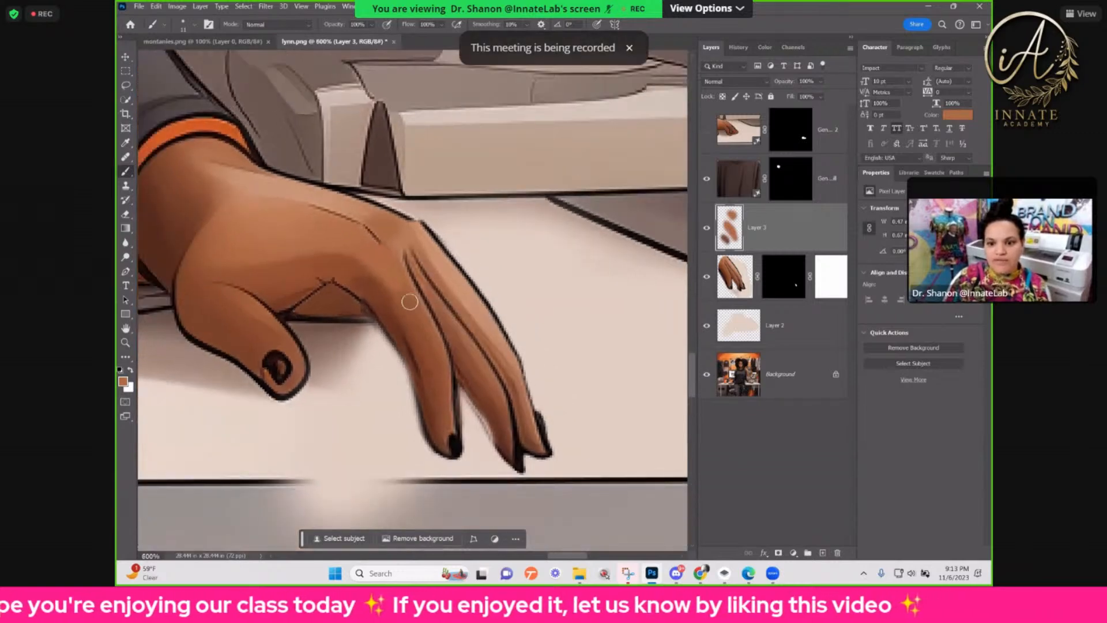
Step: Outline the area along the inner edge of the first finger on the pasted fingers layer with the Pen tool
left_click(737, 278)
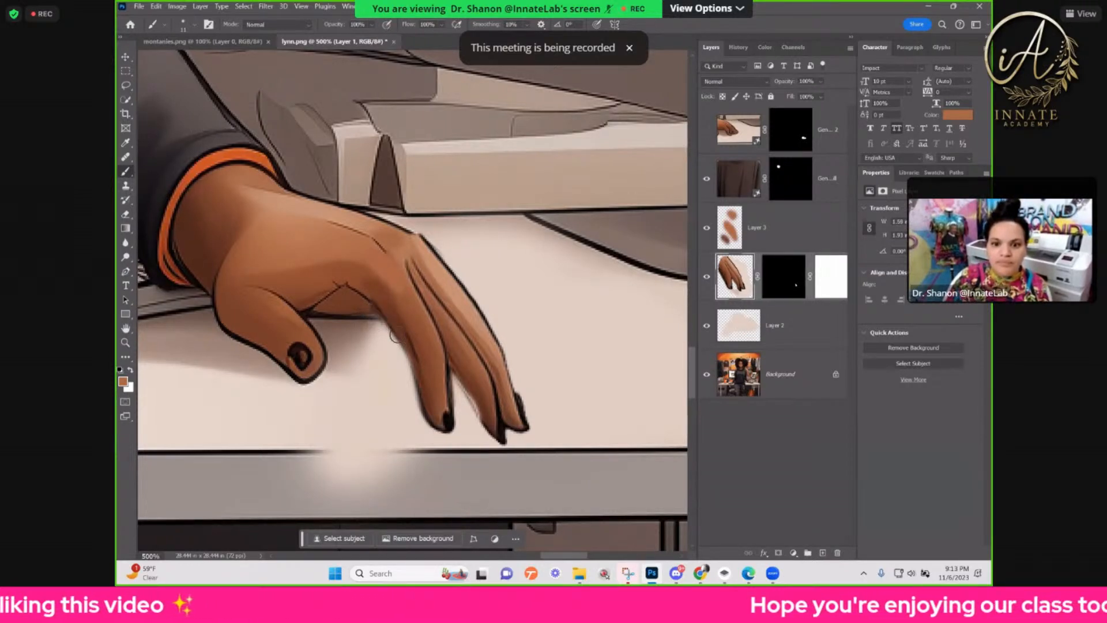
scroll(395, 338, "up", 3)
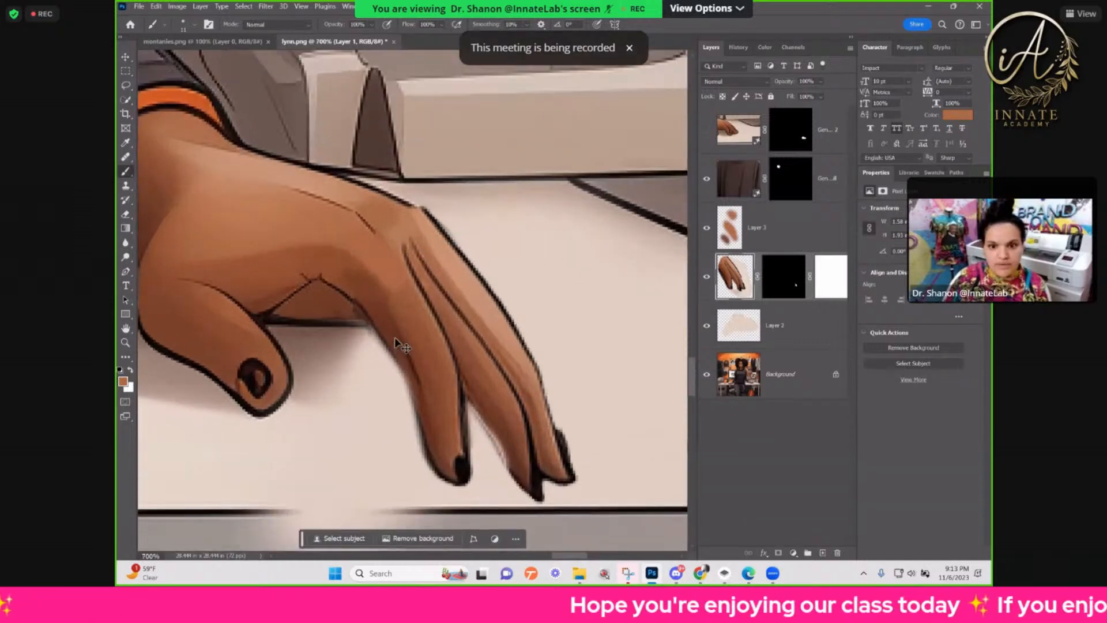
left_click(126, 86)
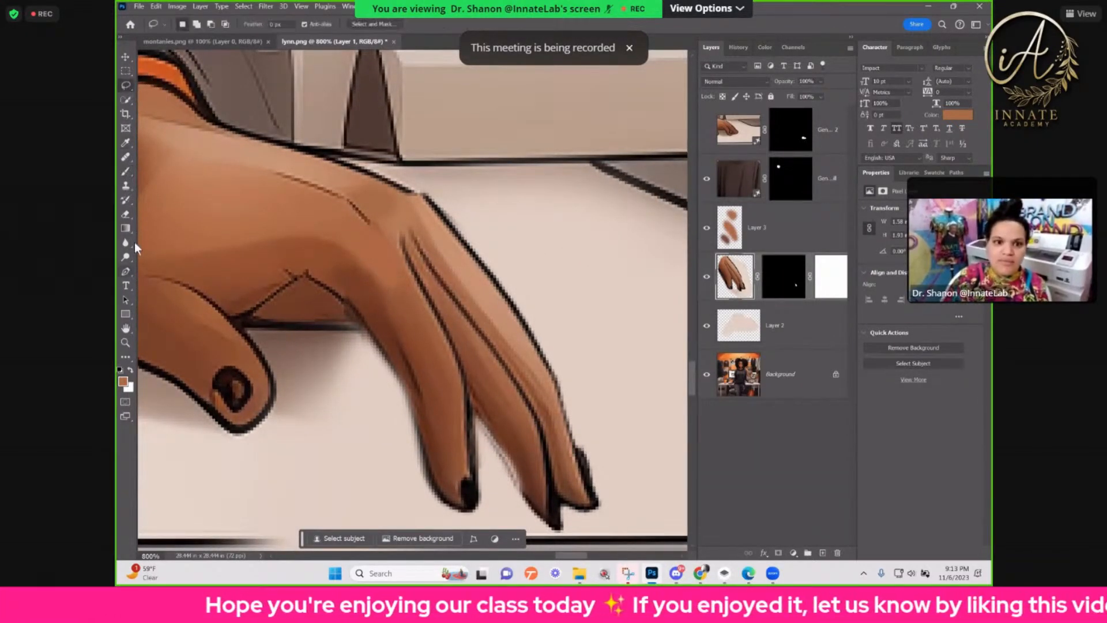
left_click(126, 272)
left_click(323, 286)
left_click(360, 321)
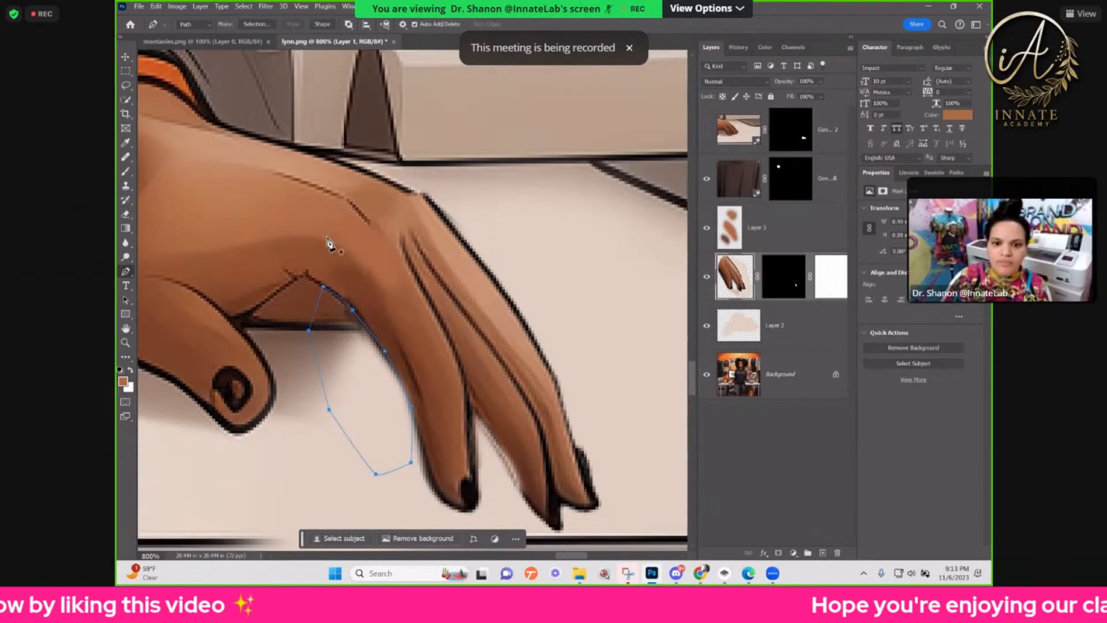
Step: Try to convert the path beside the first finger into a feathered selection
left_click(259, 23)
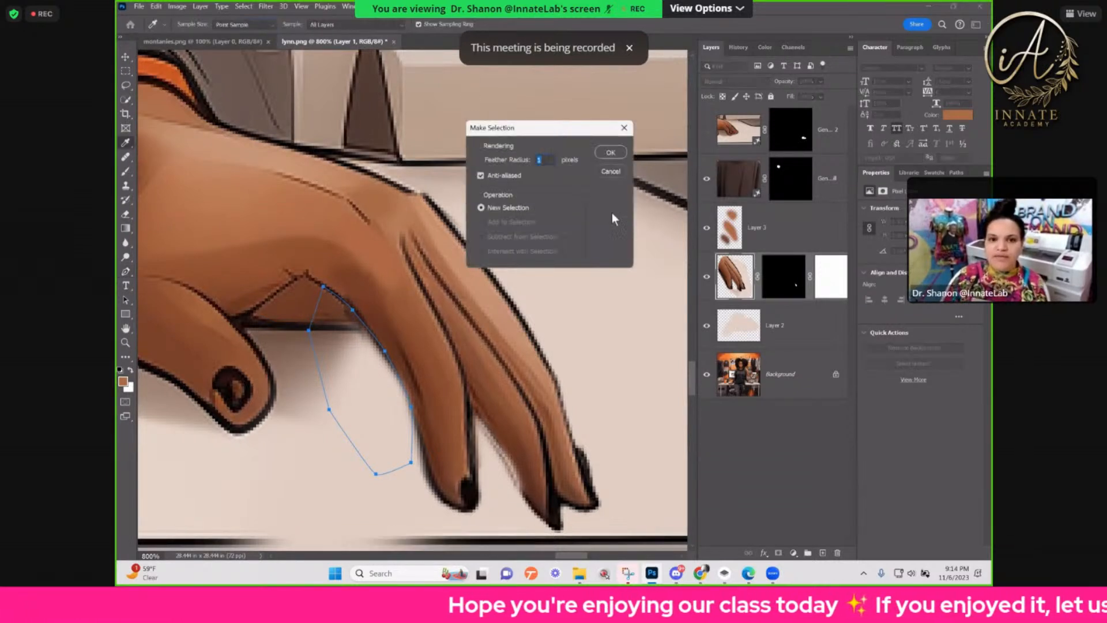
left_click(618, 154)
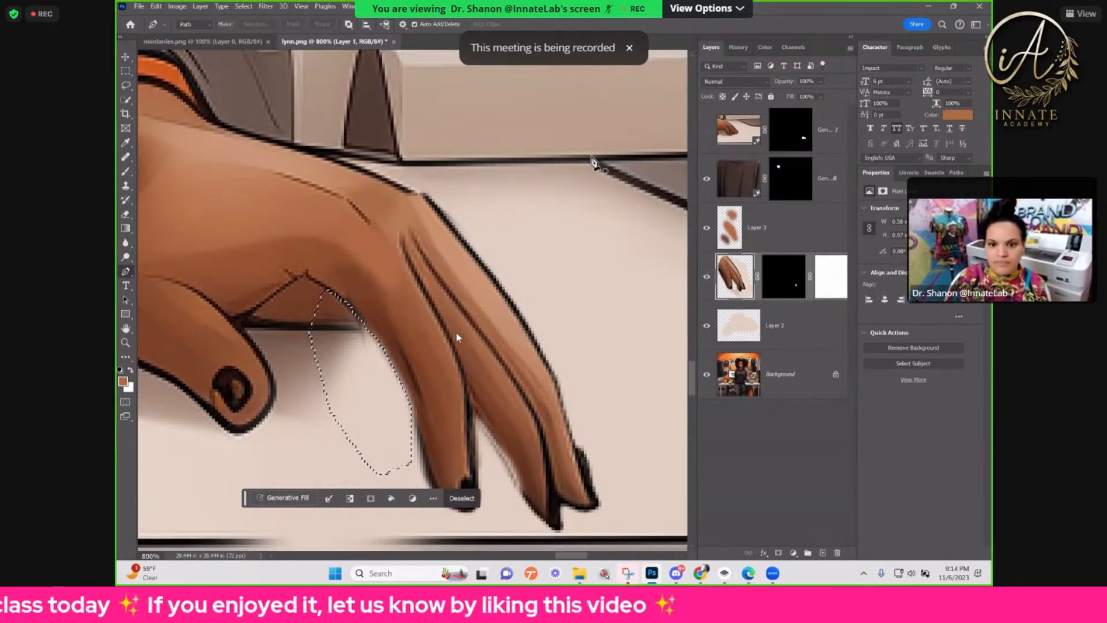
scroll(568, 163, "up", 1)
key("ctrl+z")
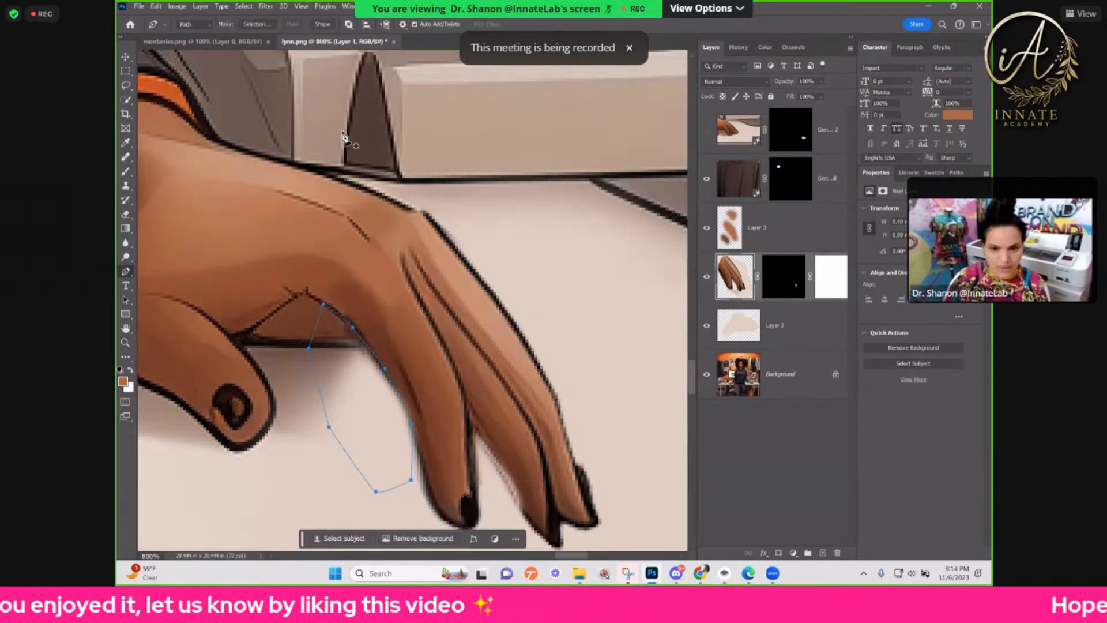
Step: Convert the path beside the first finger to a selection with a 0.2-pixel feather radius
left_click(264, 23)
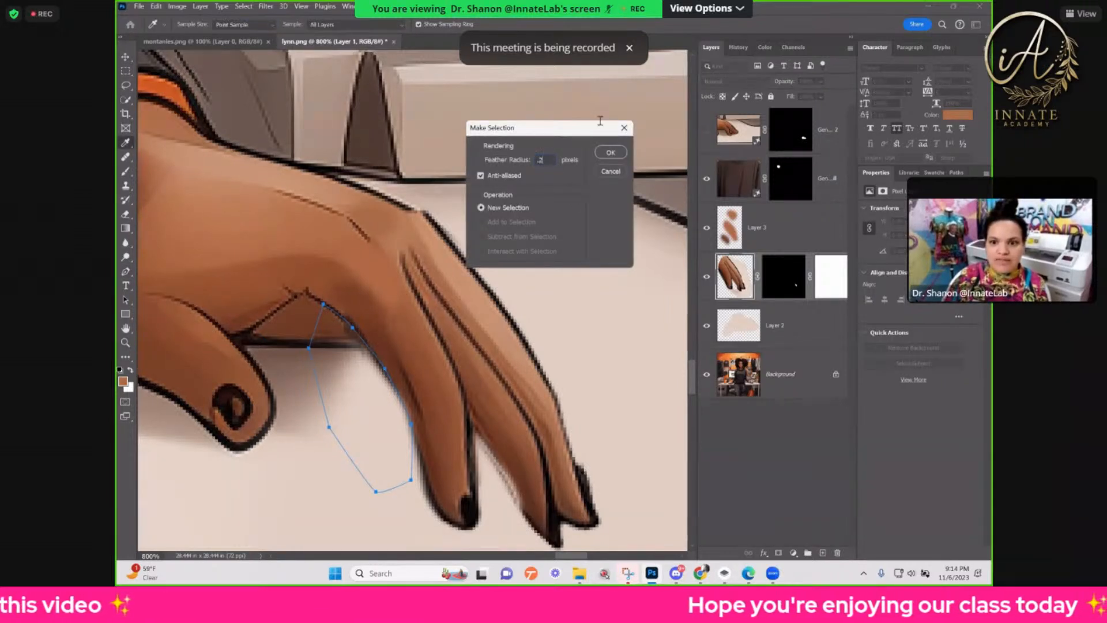
left_click(618, 156)
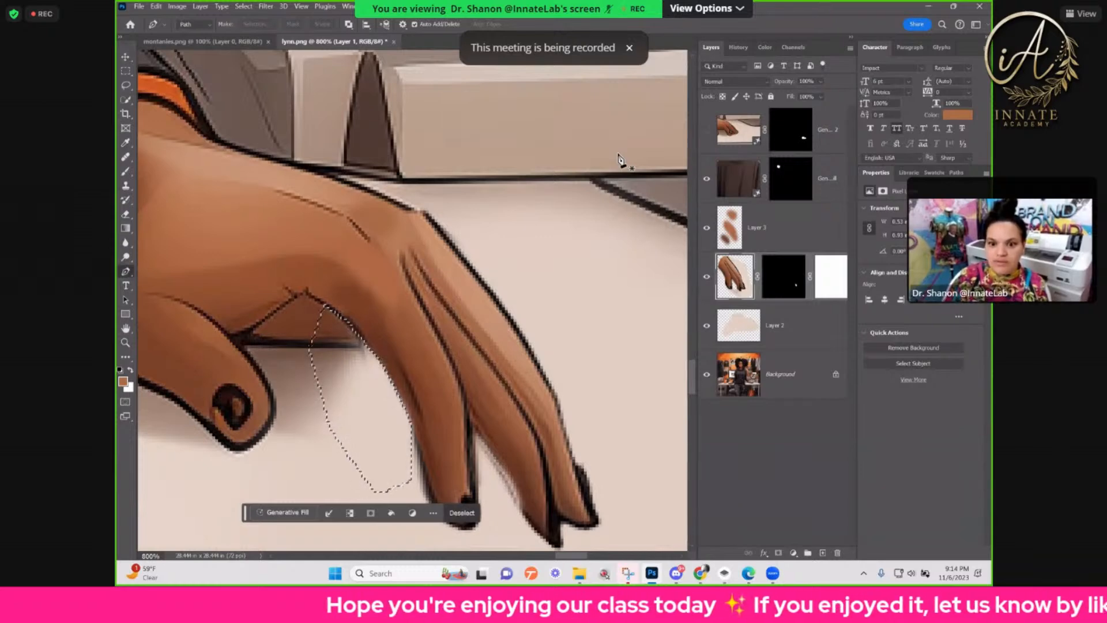
key("ctrl+minus")
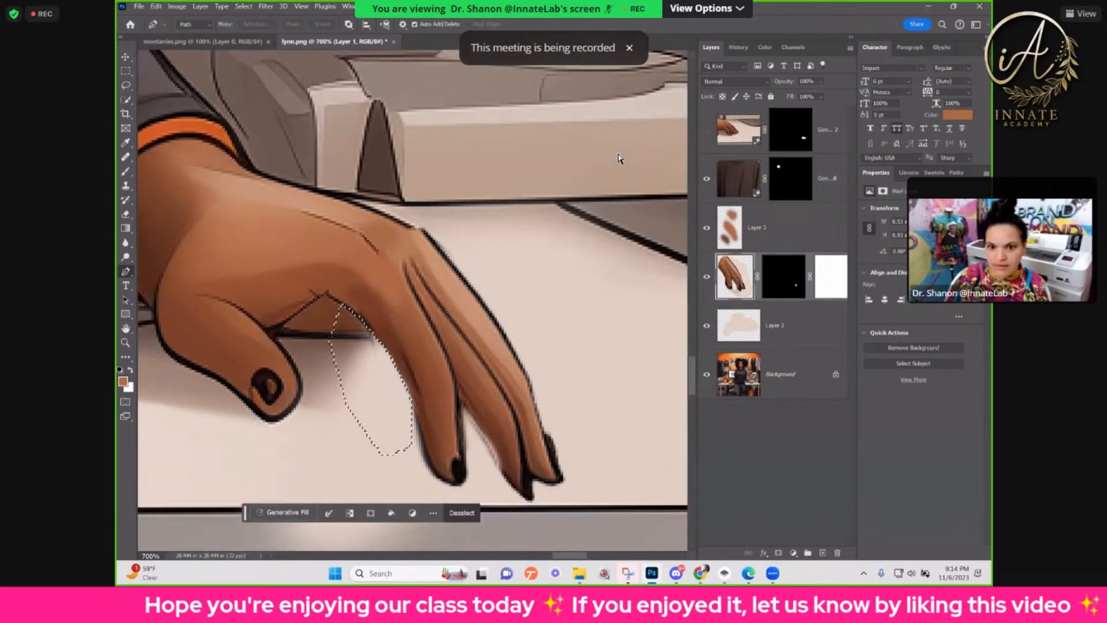
key("ctrl+minus")
key("ctrl+minus")
key("ctrl+minus")
key("ctrl+minus")
key("ctrl+minus")
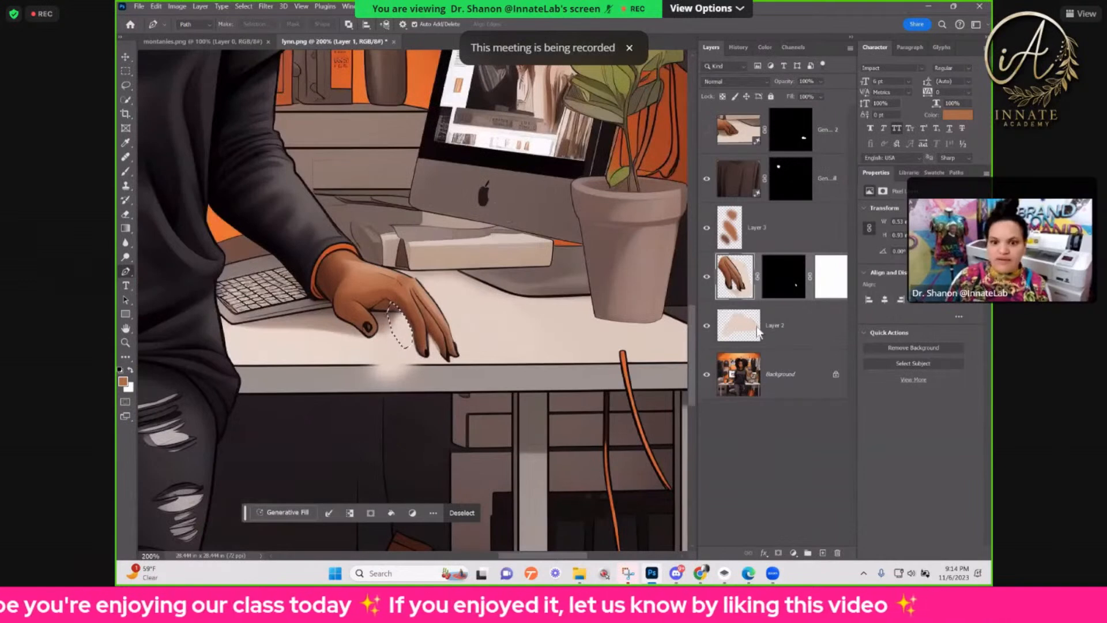
Step: Try to add a layer mask to the desk-coloured patch layer while the selection is active, and delete that mask
left_click(758, 345)
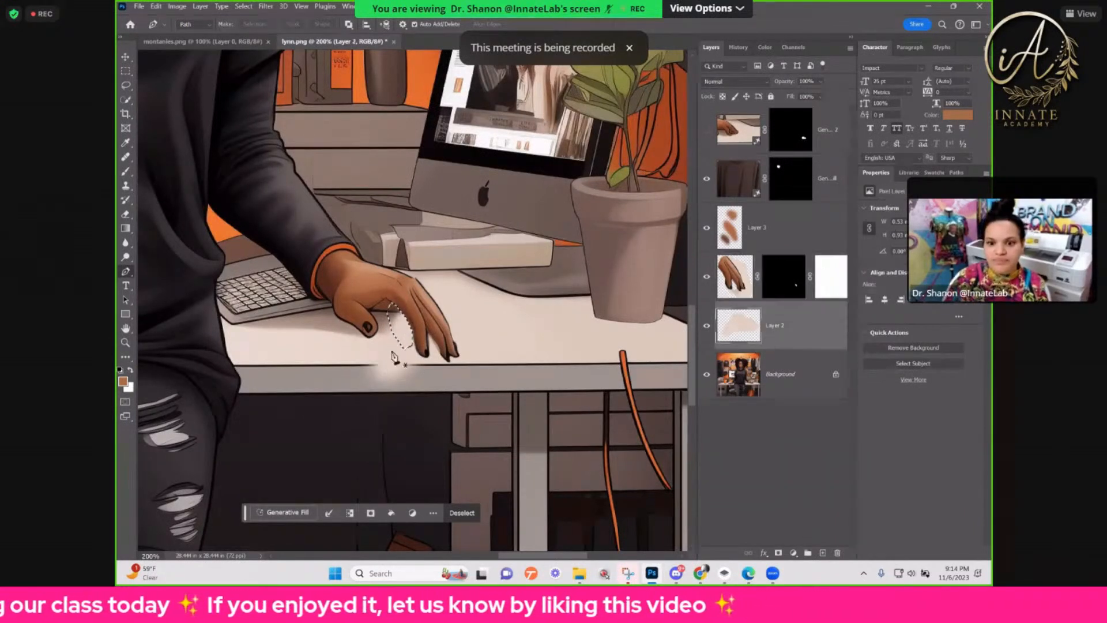
left_click(126, 172)
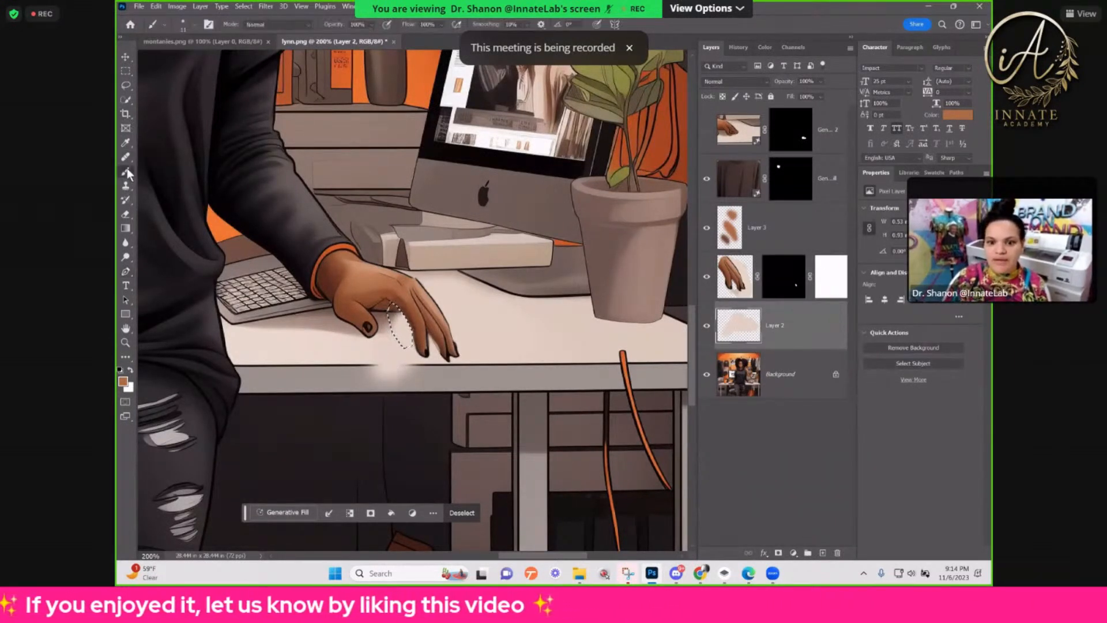
mouse_move(368, 368)
left_mouse_down()
mouse_move(436, 378)
mouse_move(418, 372)
left_mouse_up()
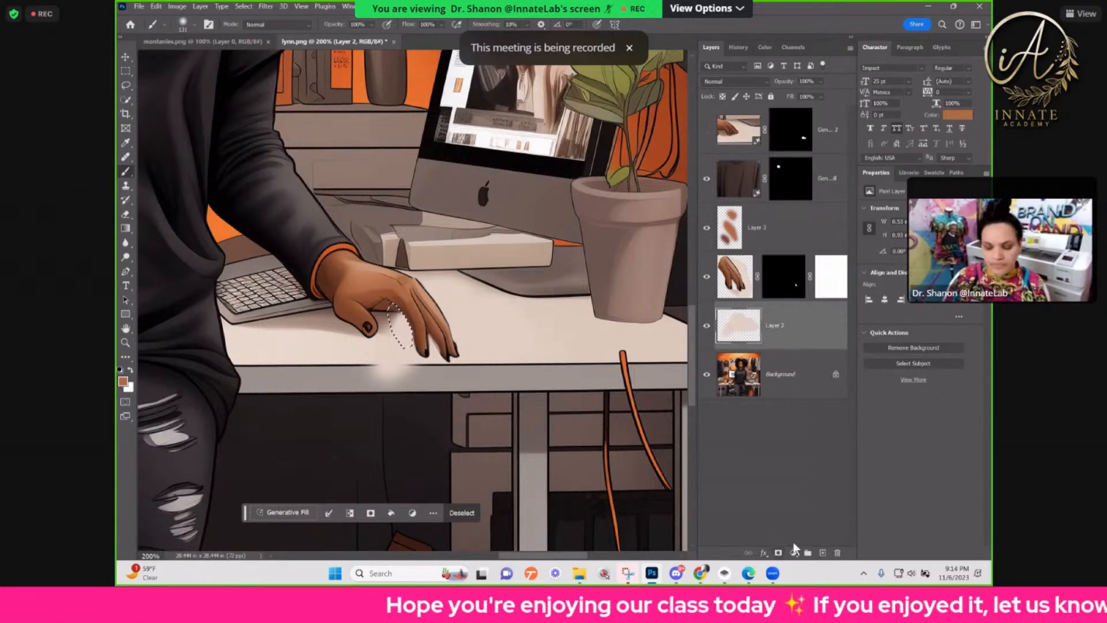
left_click(778, 552)
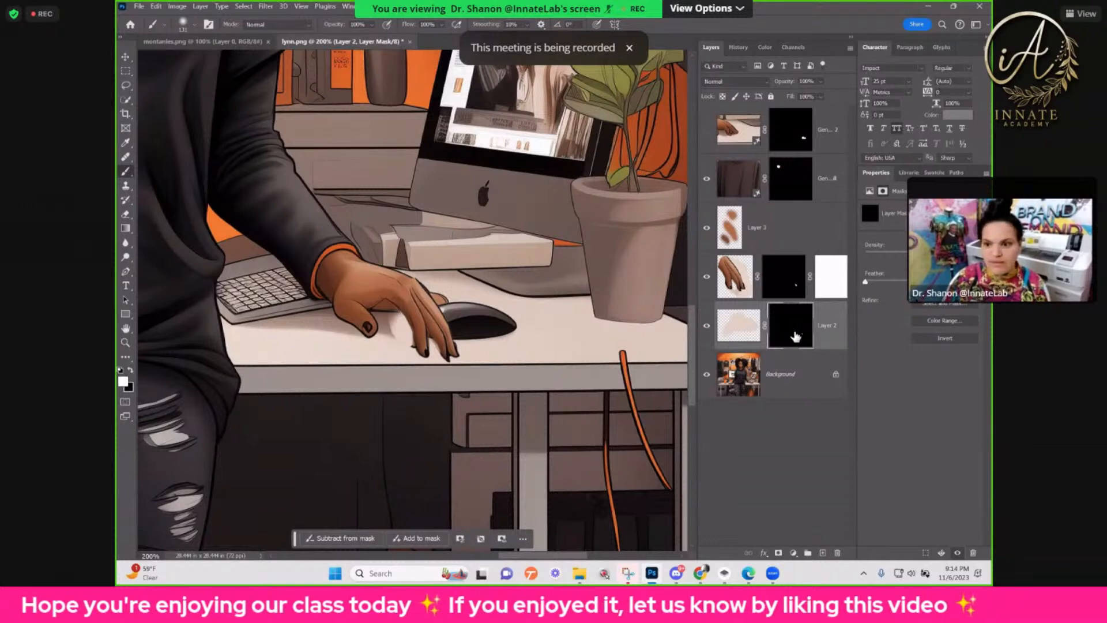
right_click(796, 336)
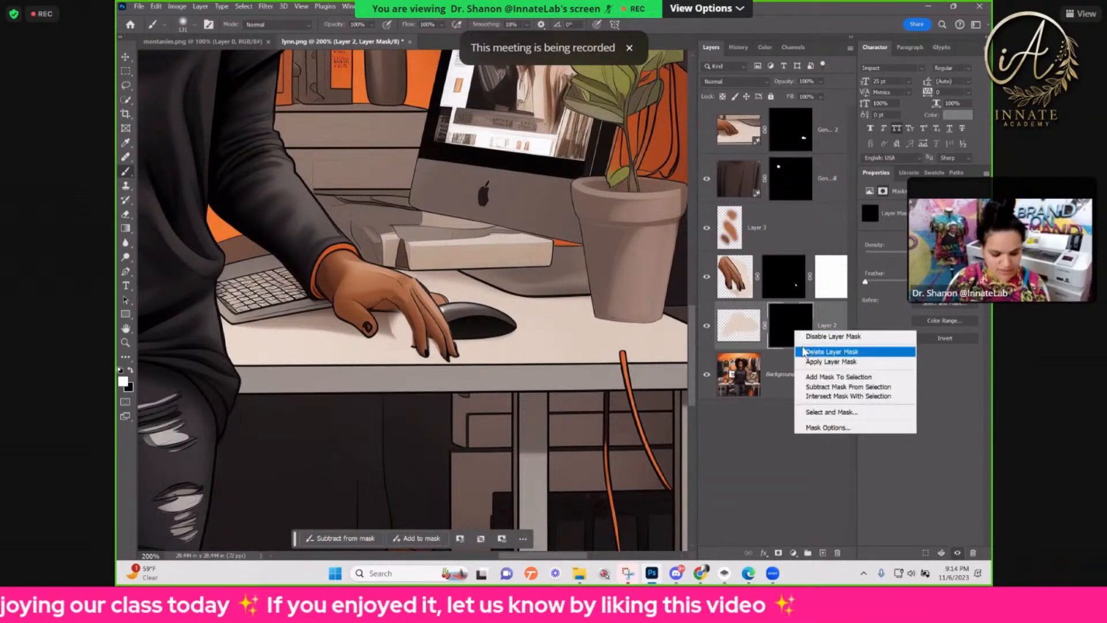
left_click(808, 351)
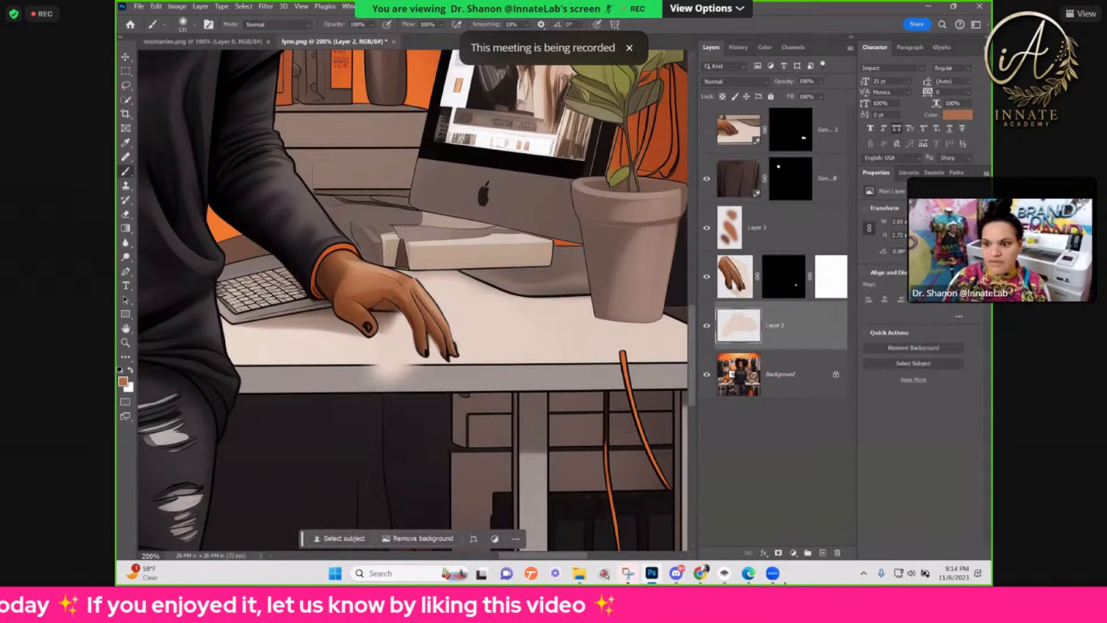
Step: Add a white layer mask to the desk-coloured patch layer and paint black over the pale spill on the desk's front edge
left_click(779, 553)
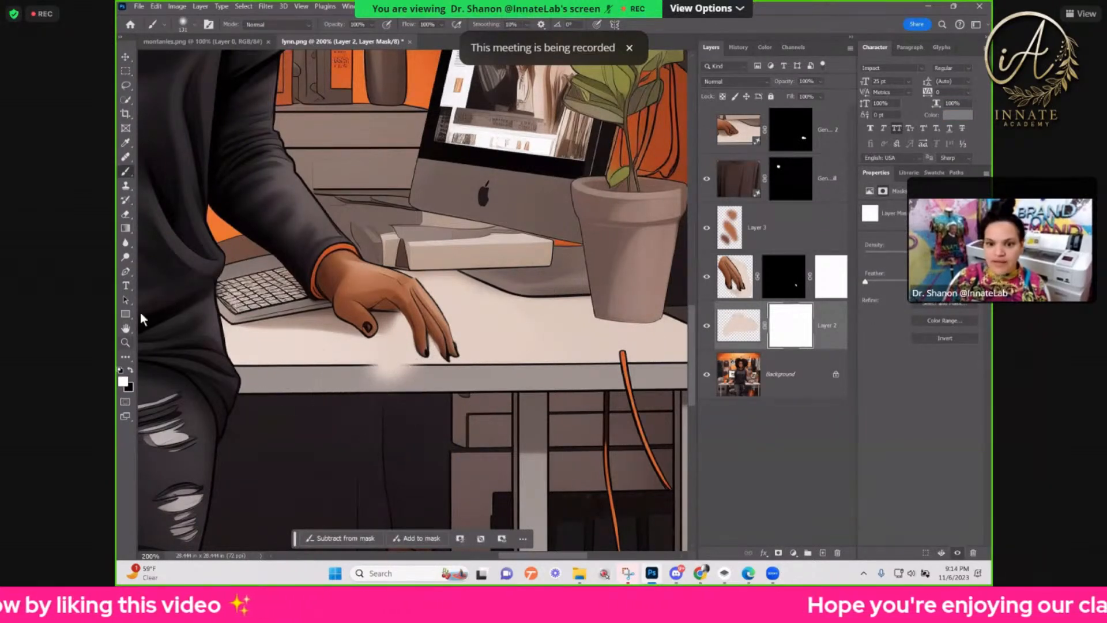
left_click(130, 369)
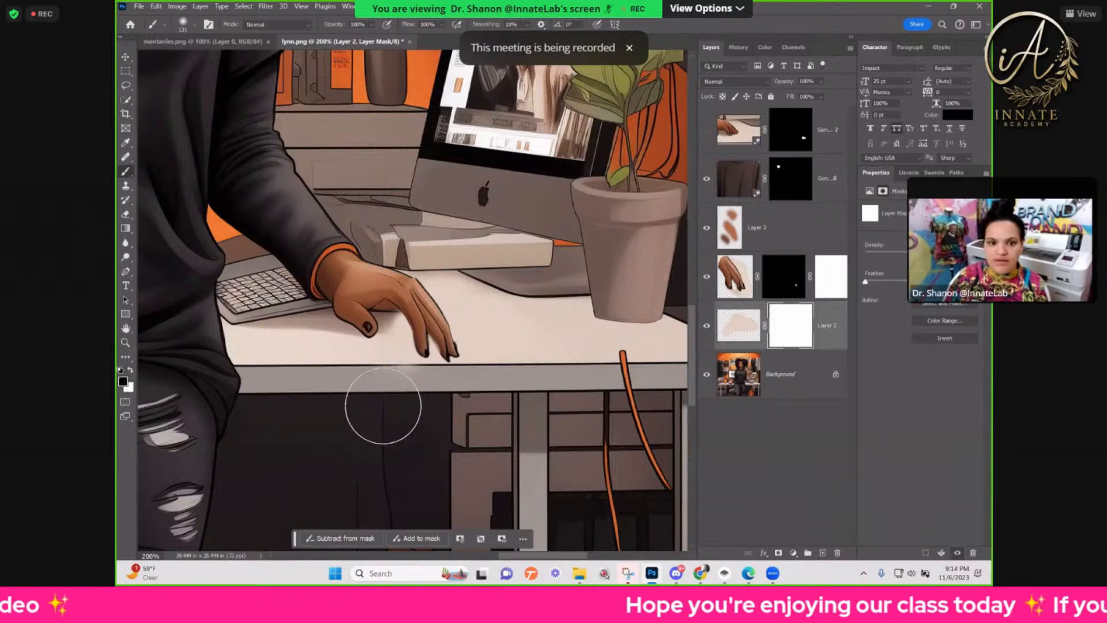
mouse_move(392, 400)
left_mouse_down()
mouse_move(402, 406)
mouse_move(387, 425)
mouse_move(360, 407)
left_mouse_up()
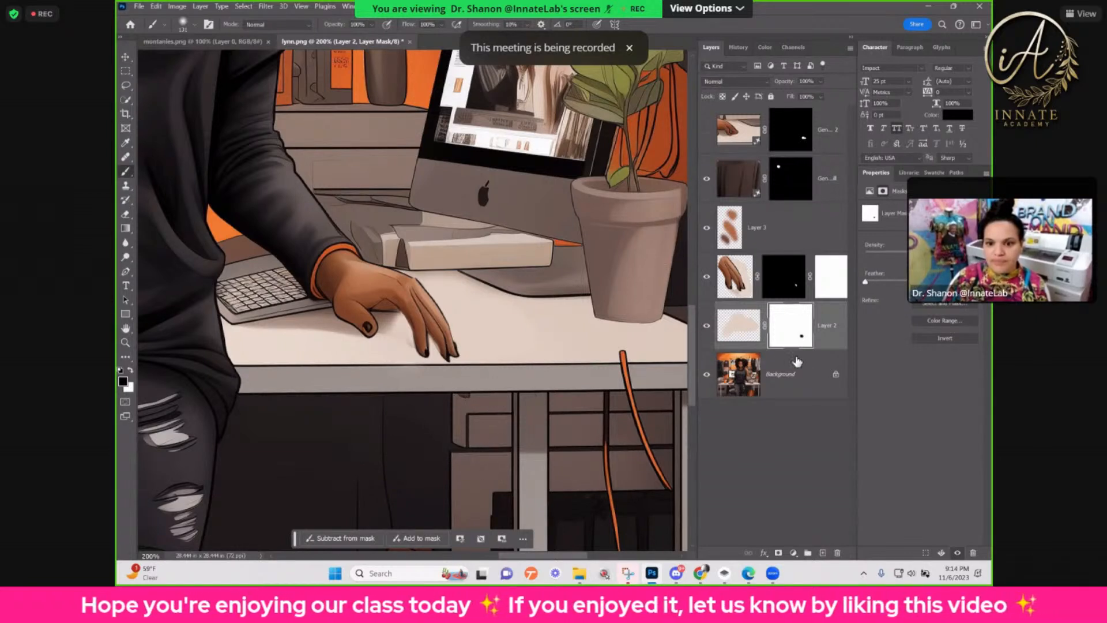
left_click(735, 284)
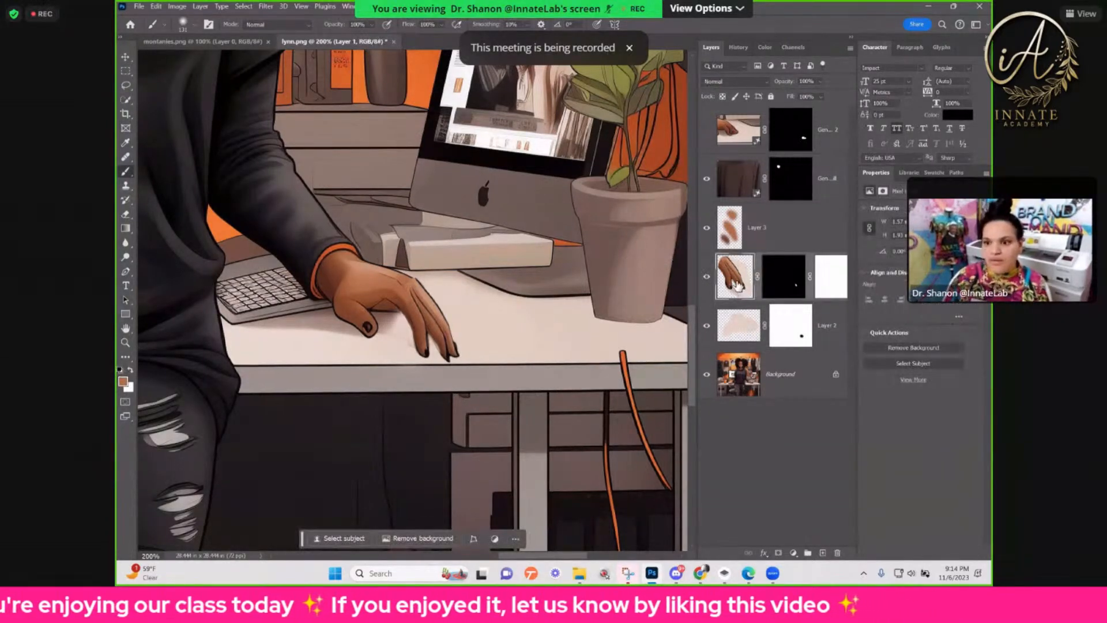
Step: Toggle the visibility of the copied hand layer and the desk-coloured patch layer to compare their effect on the hand
left_click(708, 277)
left_click(707, 277)
left_click(746, 332)
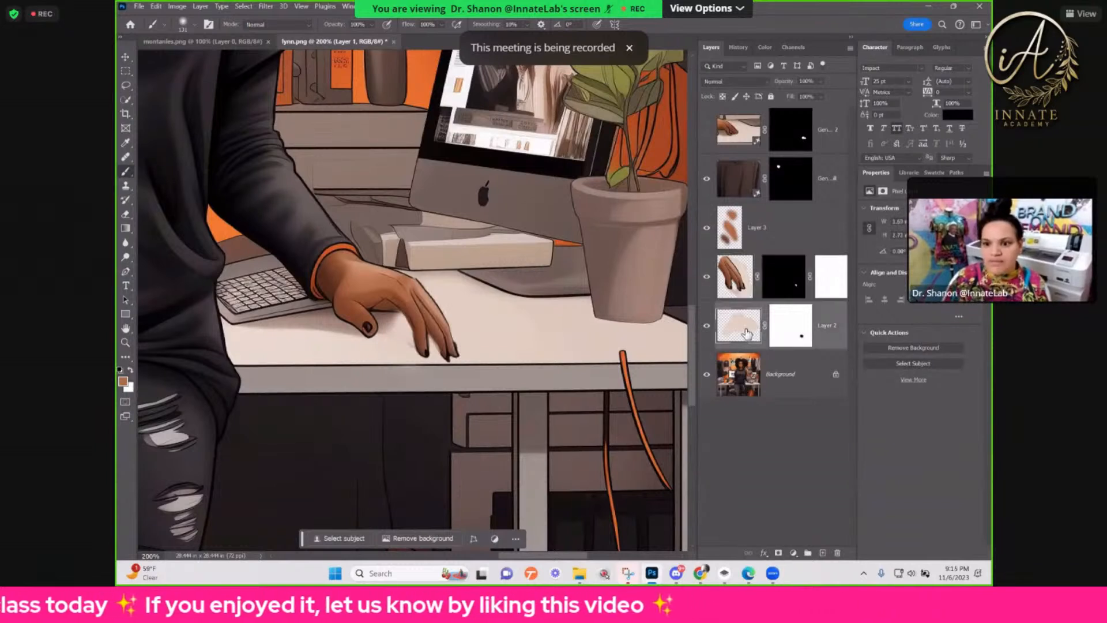
left_click(703, 332)
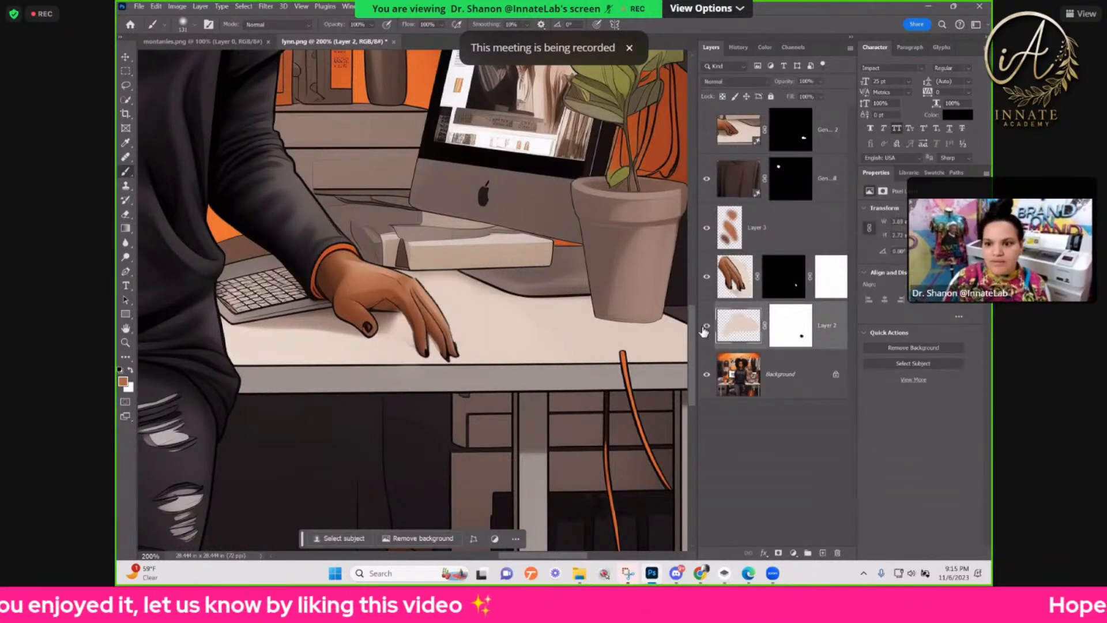
Step: Paint white on the desk-coloured patch layer's mask beside the first finger to restore the clean desk area there
left_click(782, 342)
key("ctrl+plus")
left_click_drag(380, 262, 233, 285)
mouse_move(385, 328)
left_mouse_down()
mouse_move(384, 355)
mouse_move(413, 387)
left_mouse_up()
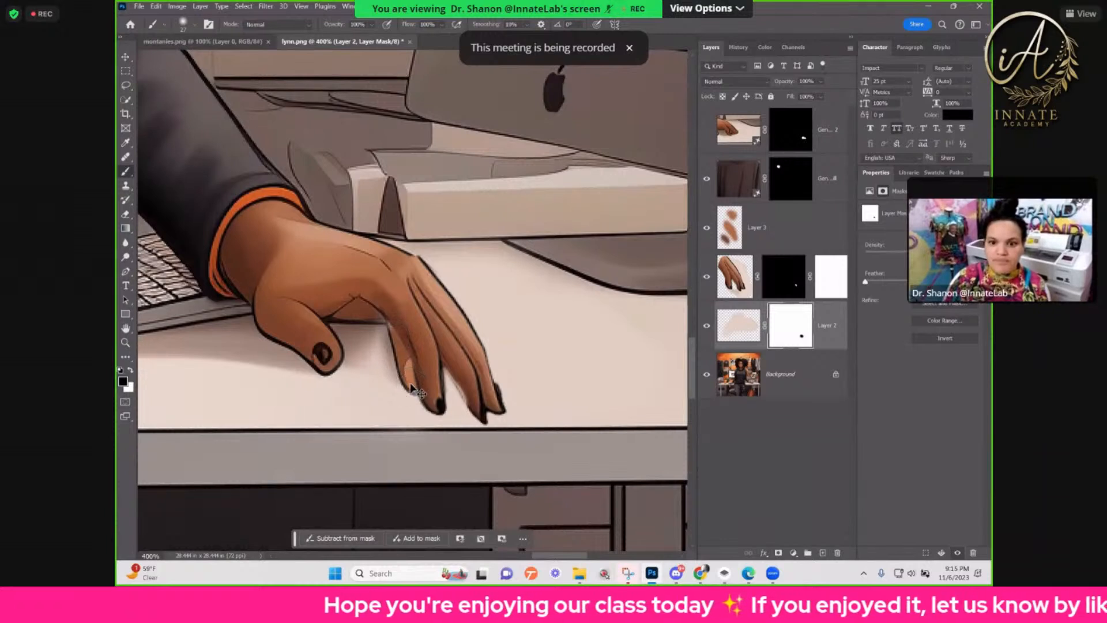
key("ctrl+z")
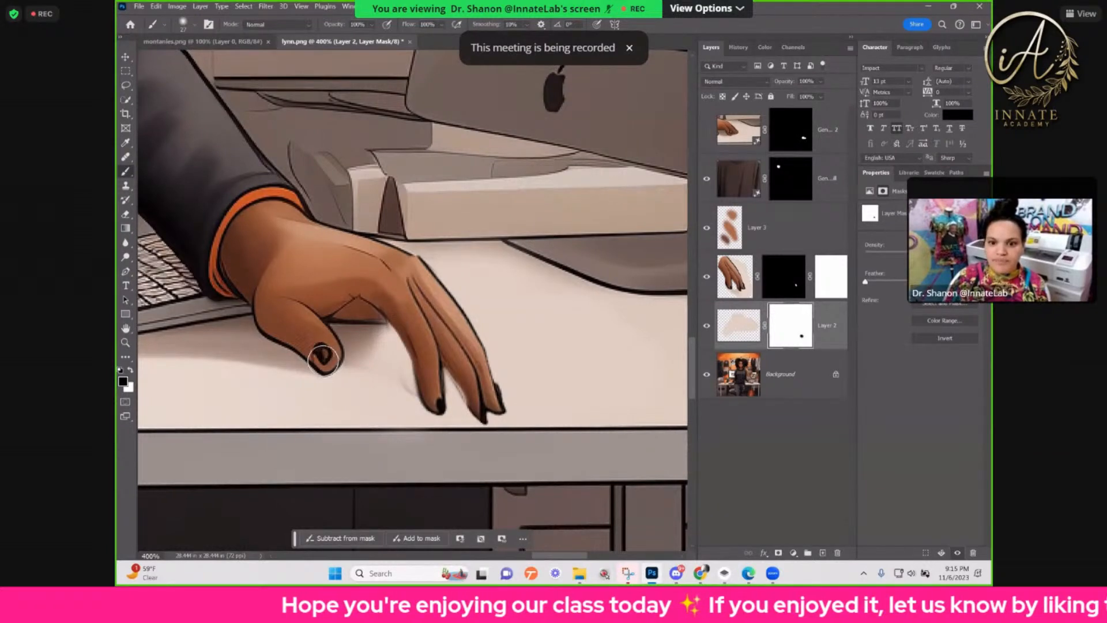
left_click(131, 369)
mouse_move(392, 339)
left_mouse_down()
mouse_move(424, 399)
mouse_move(385, 338)
mouse_move(416, 375)
left_mouse_up()
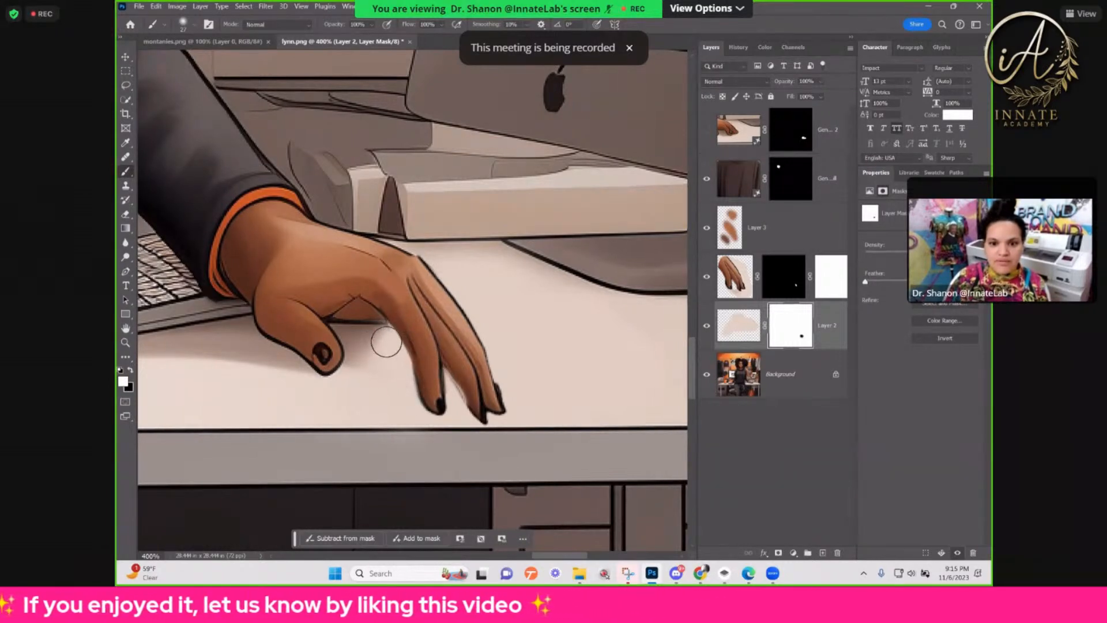
key("ctrl+minus")
key("ctrl+minus")
key("ctrl+minus")
key("ctrl+minus")
key("ctrl+minus")
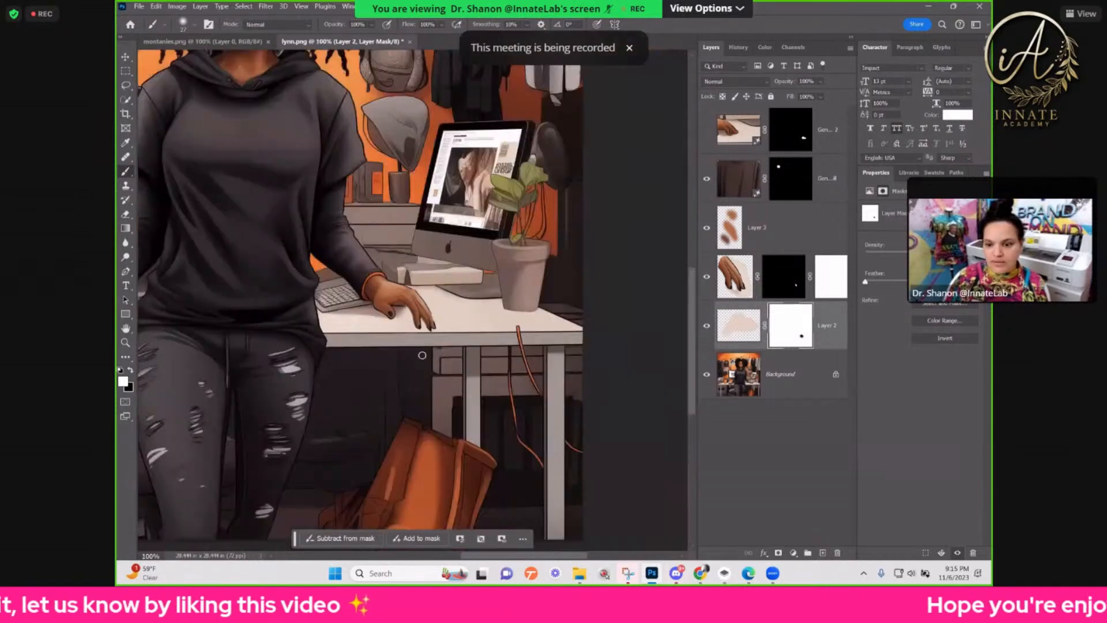
key("ctrl+minus")
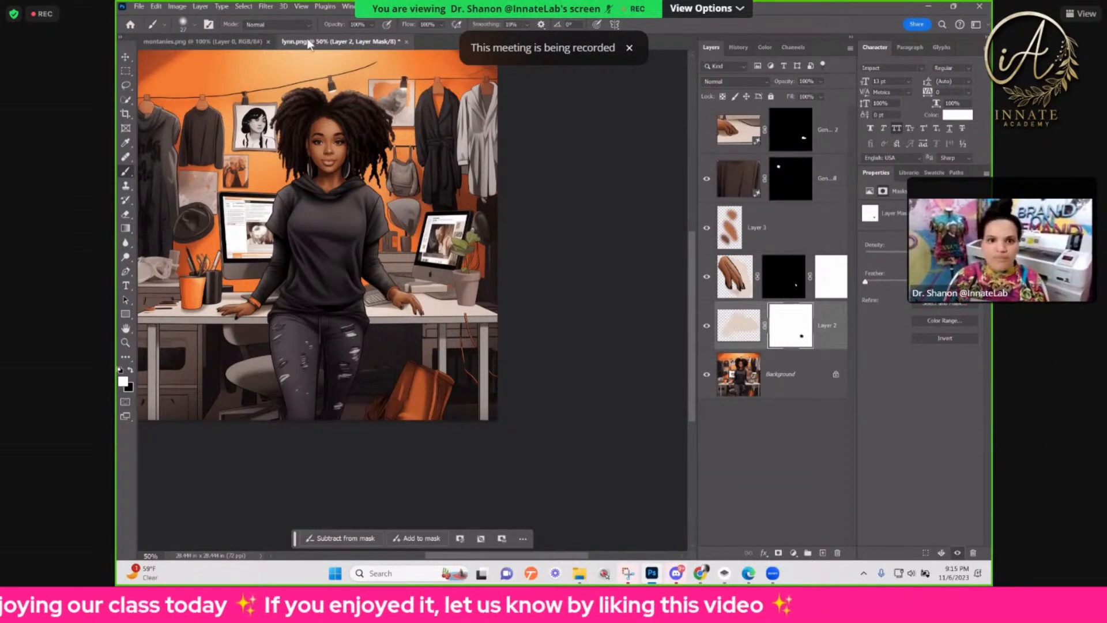
Step: Save the document in Downloads as lynn.psd in Photoshop format with Maximize Compatibility on
key("ctrl+s")
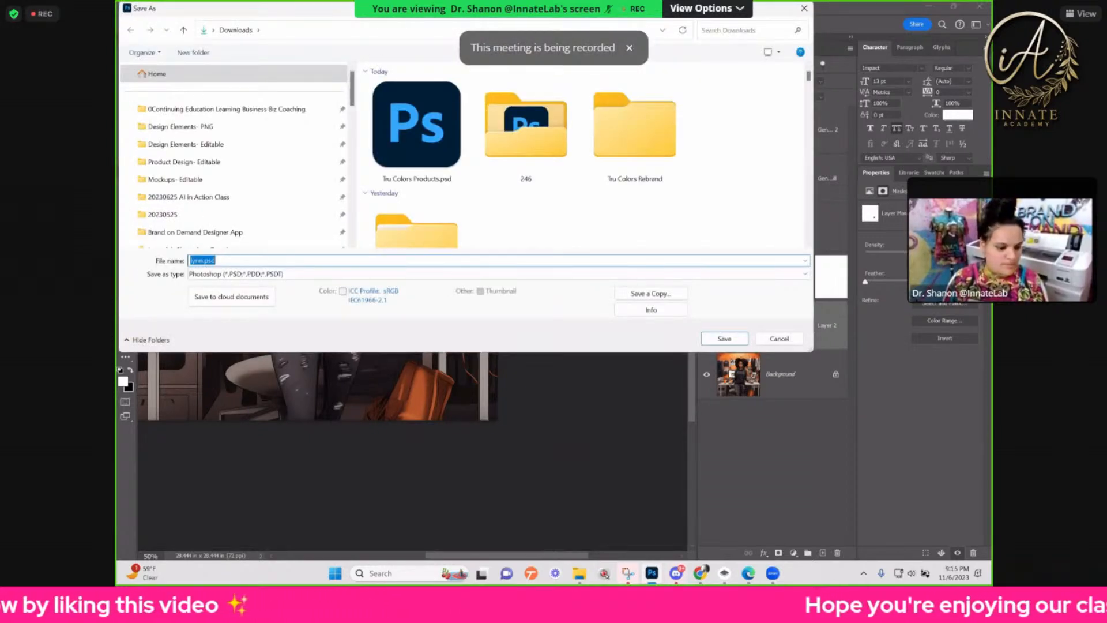
key("Return")
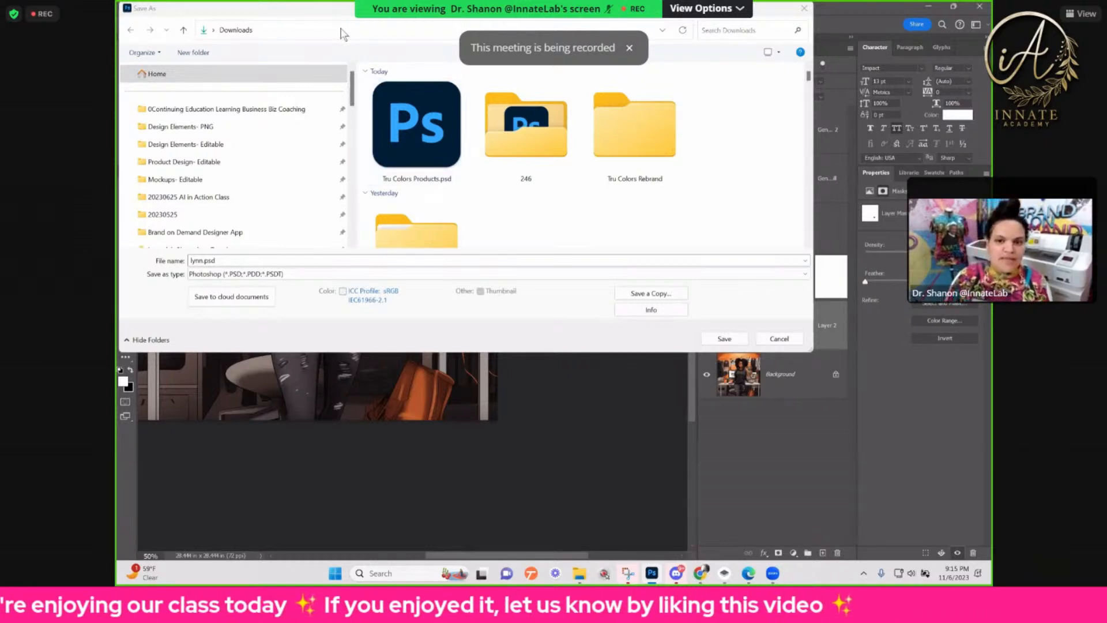
left_click_drag(340, 11, 378, 64)
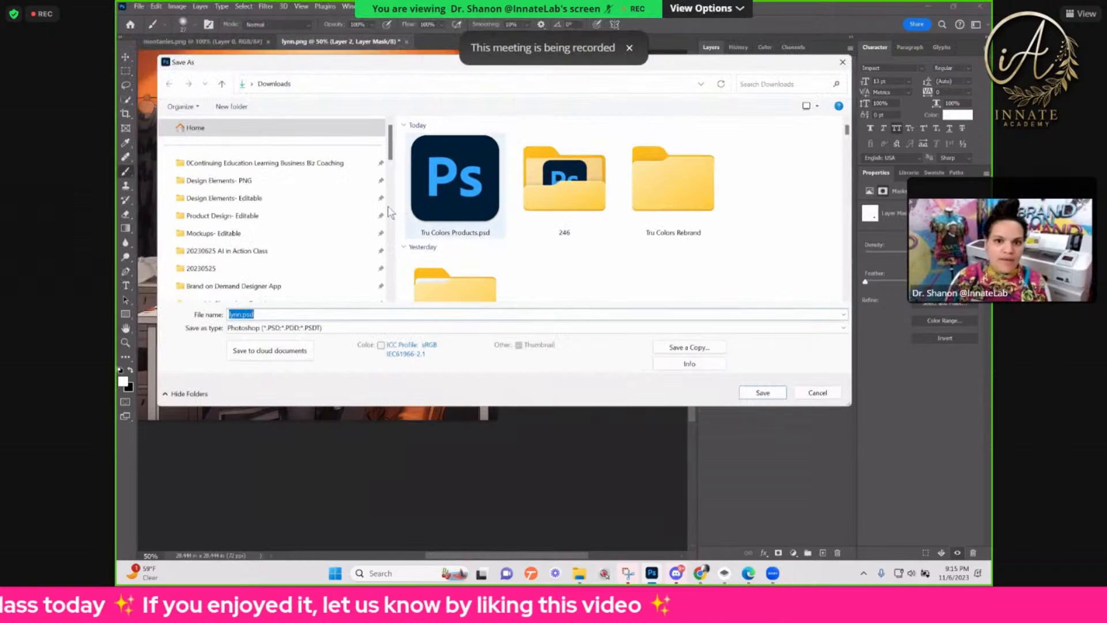
left_click(761, 392)
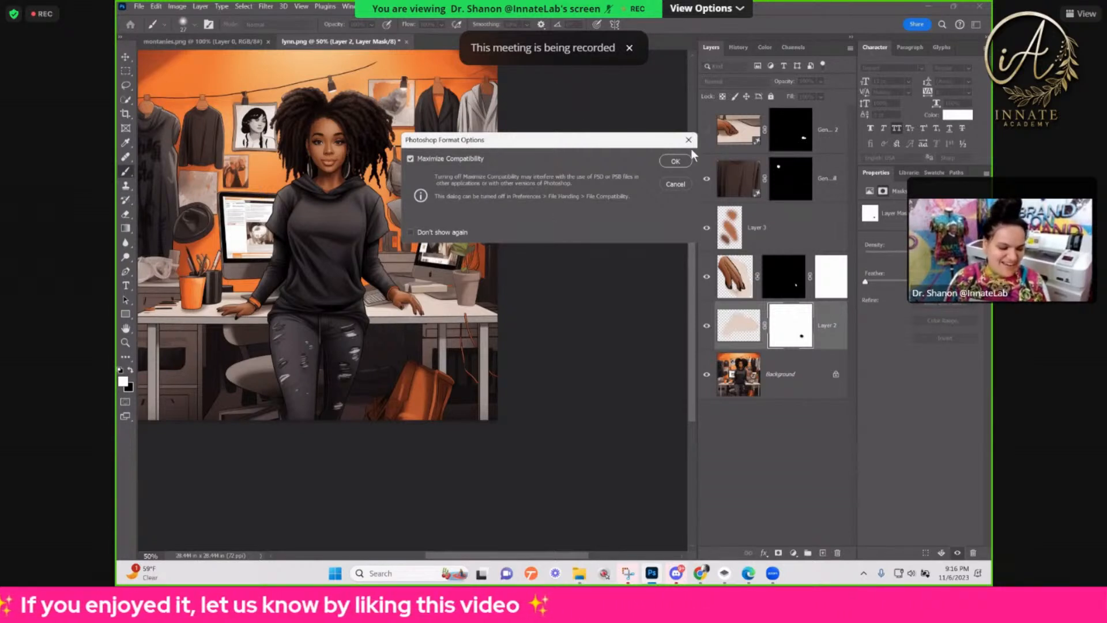
key("Return")
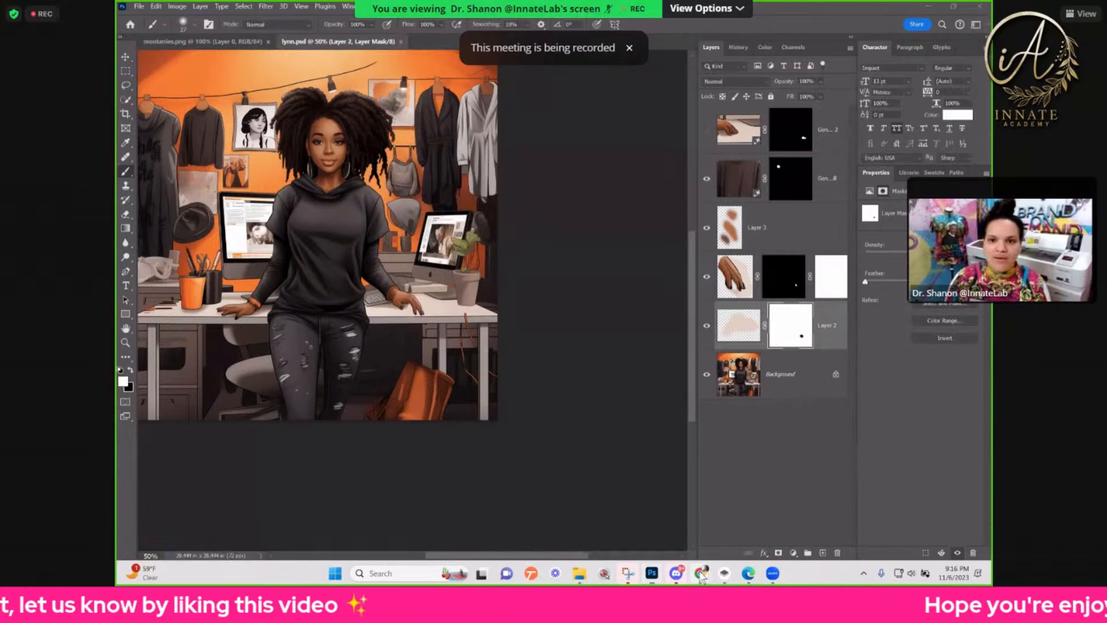
Step: Switch to the Kittl project in the browser and inspect the upper The Witchery logo group and its background
mouse_move(675, 571)
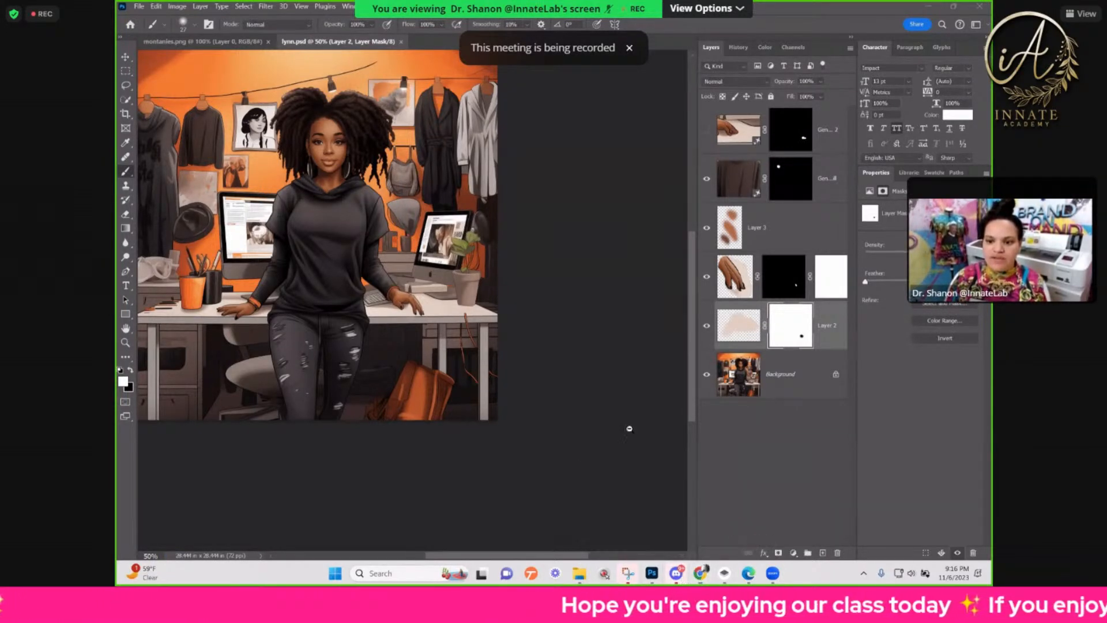
key("alt+Tab")
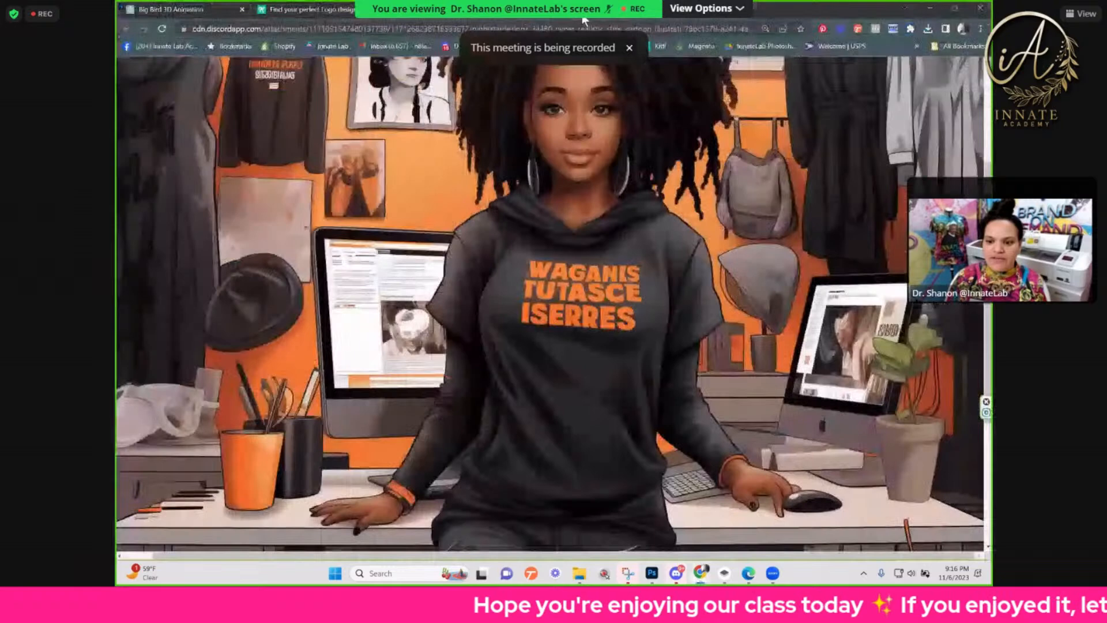
left_click(641, 19)
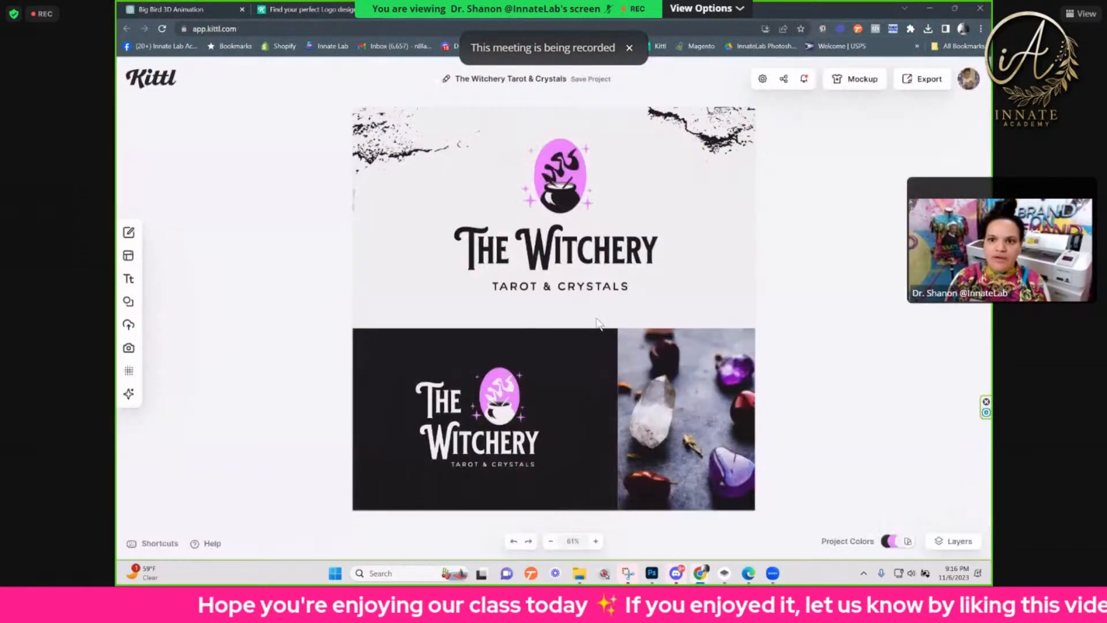
left_click(545, 247)
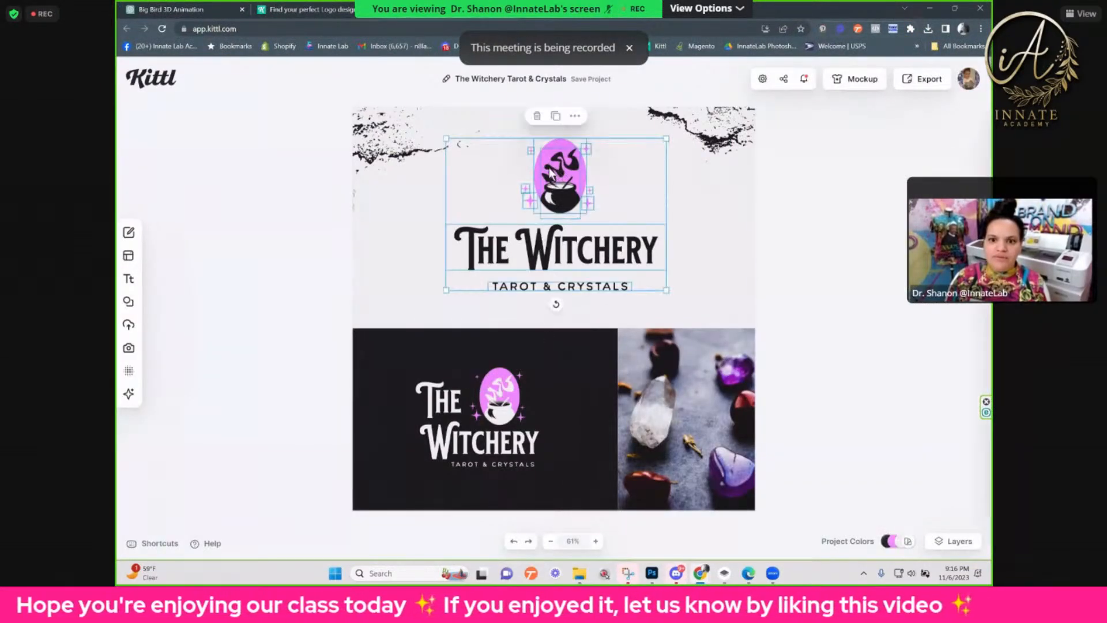
left_click(650, 201)
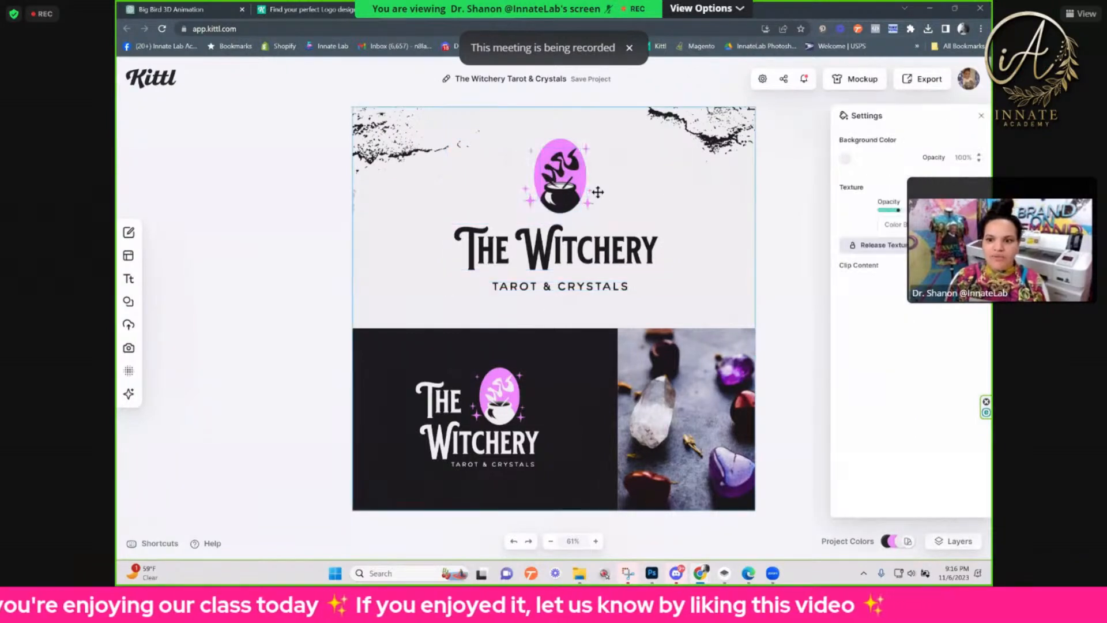
left_click(581, 271)
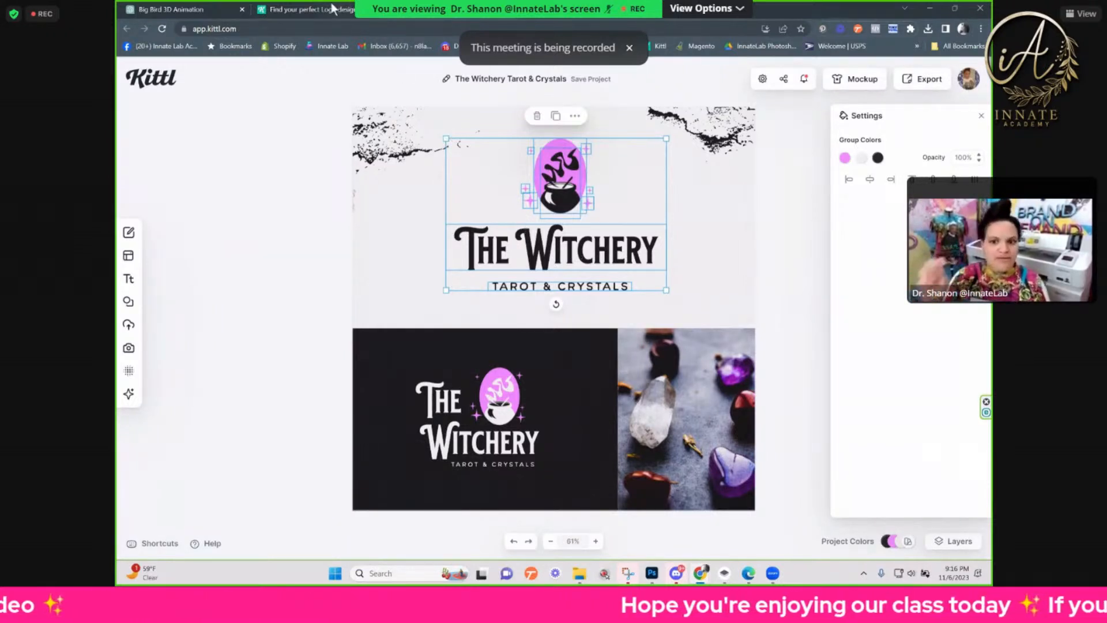
Step: Go to Vectorizer.AI in the browser and upload Cartoon drawing in a Bratz 2.png for vectorizing
left_click(202, 8)
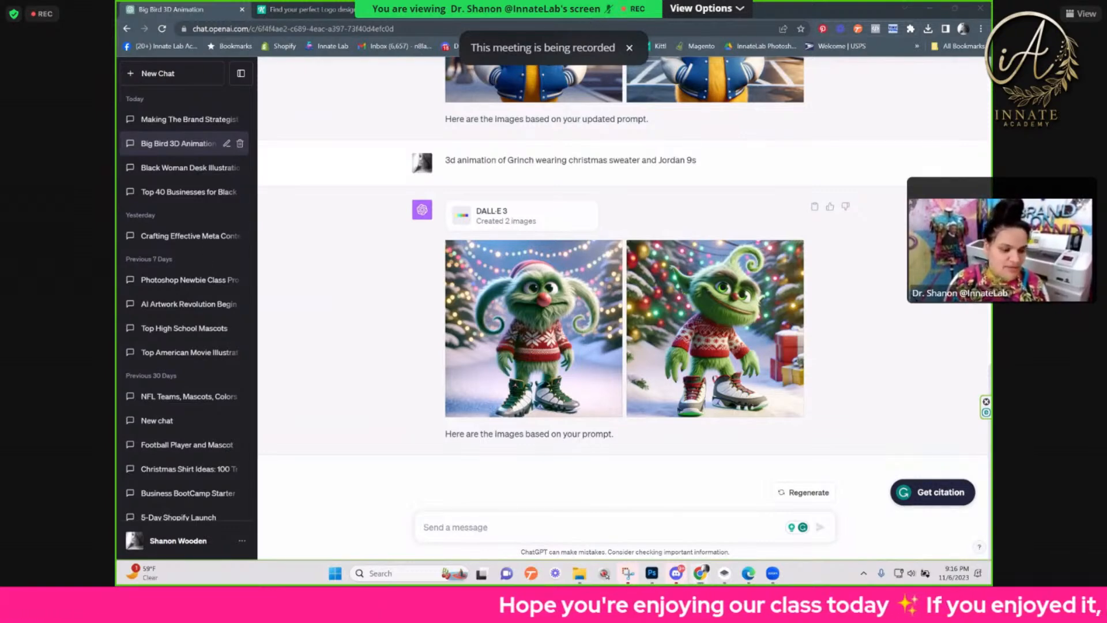
left_click(589, 18)
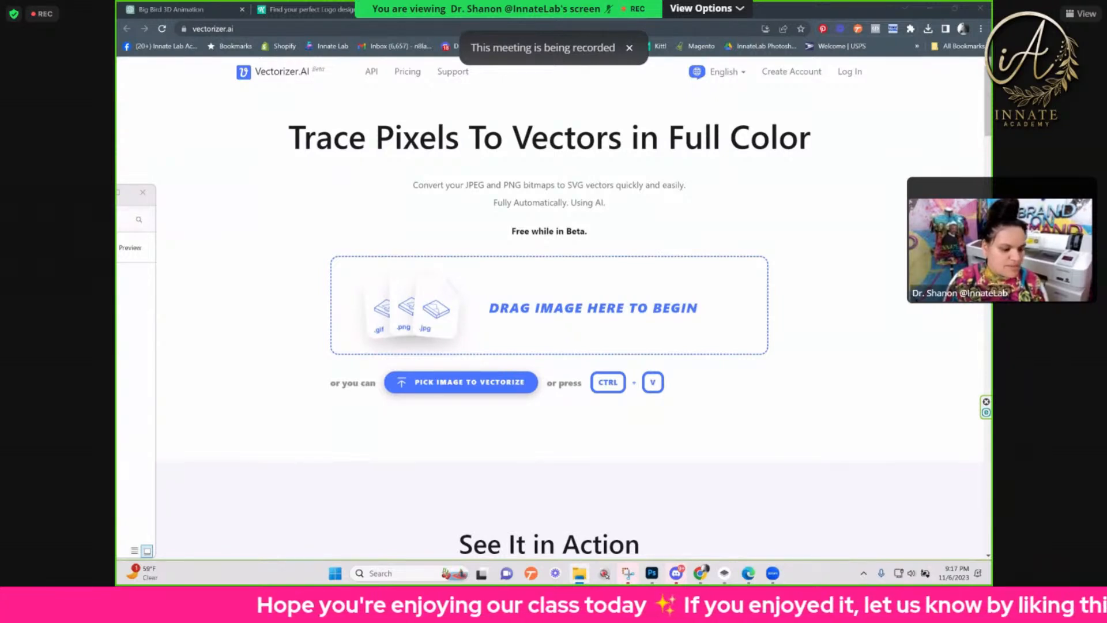
left_click_drag(243, 383, 559, 266)
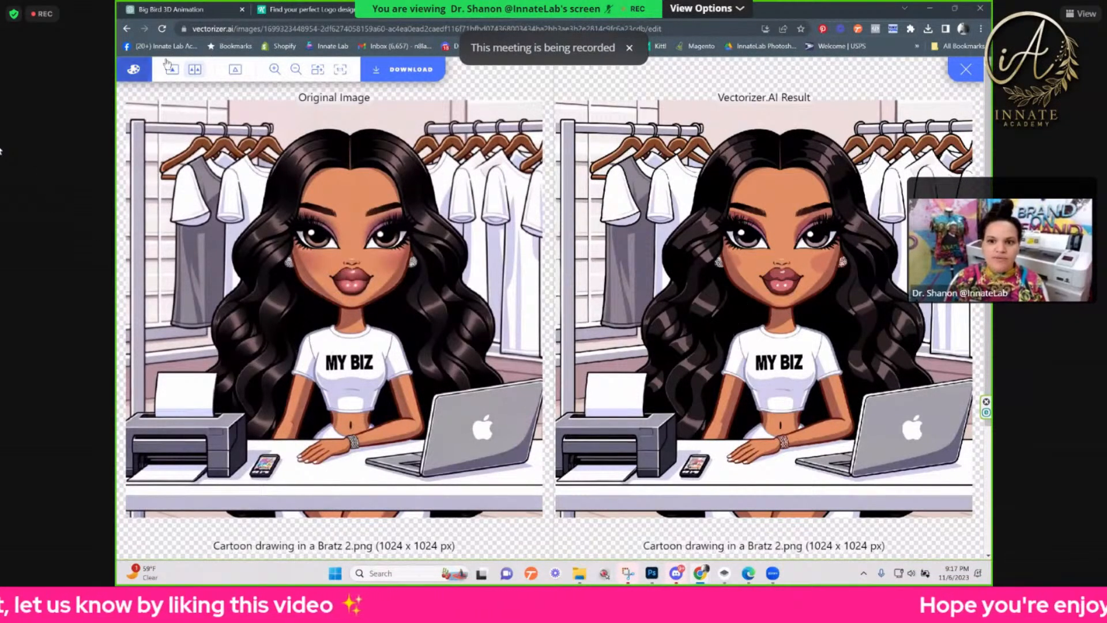
Step: Open the vectorized image's palette settings and examine the cheek and lip shading up close in the preview
left_click(133, 71)
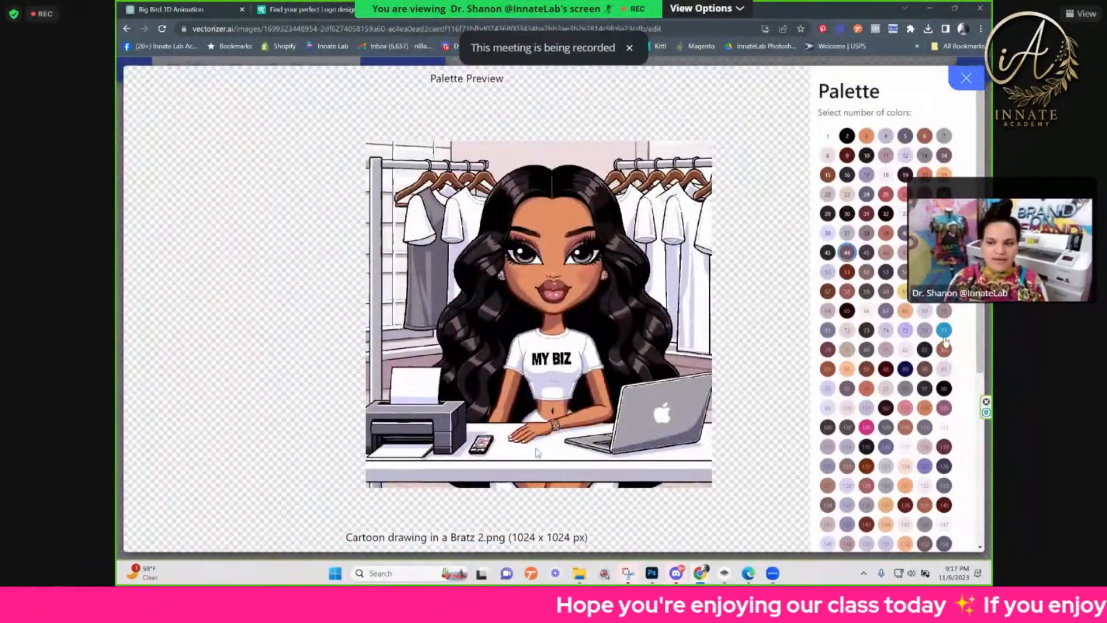
scroll(609, 285, "up", 5)
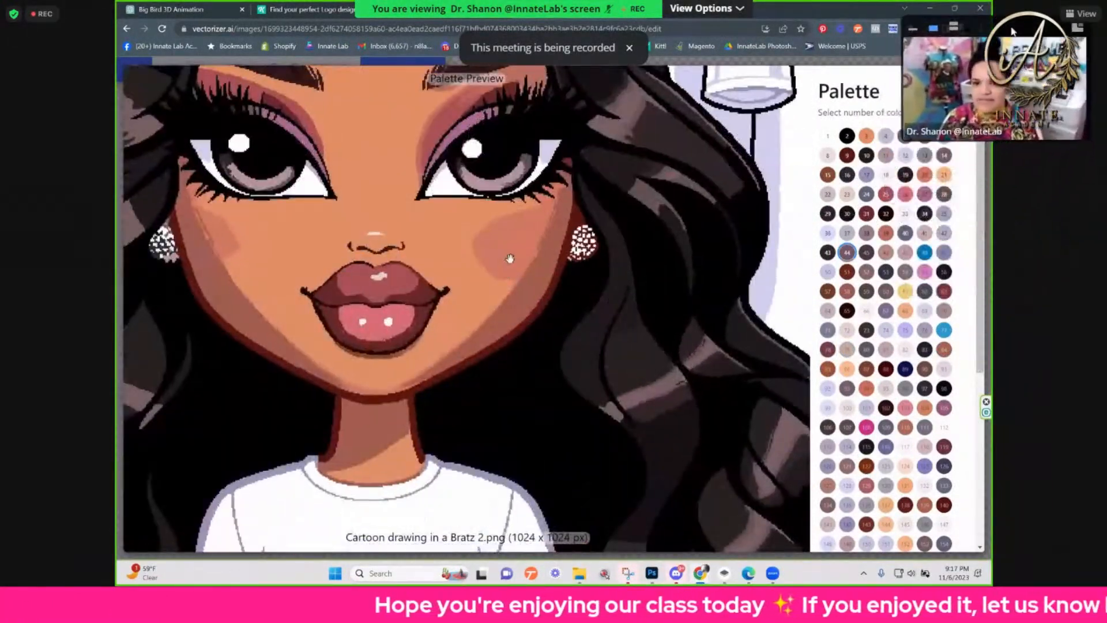
scroll(546, 262, "up", 3)
left_click_drag(1024, 20, 1011, 453)
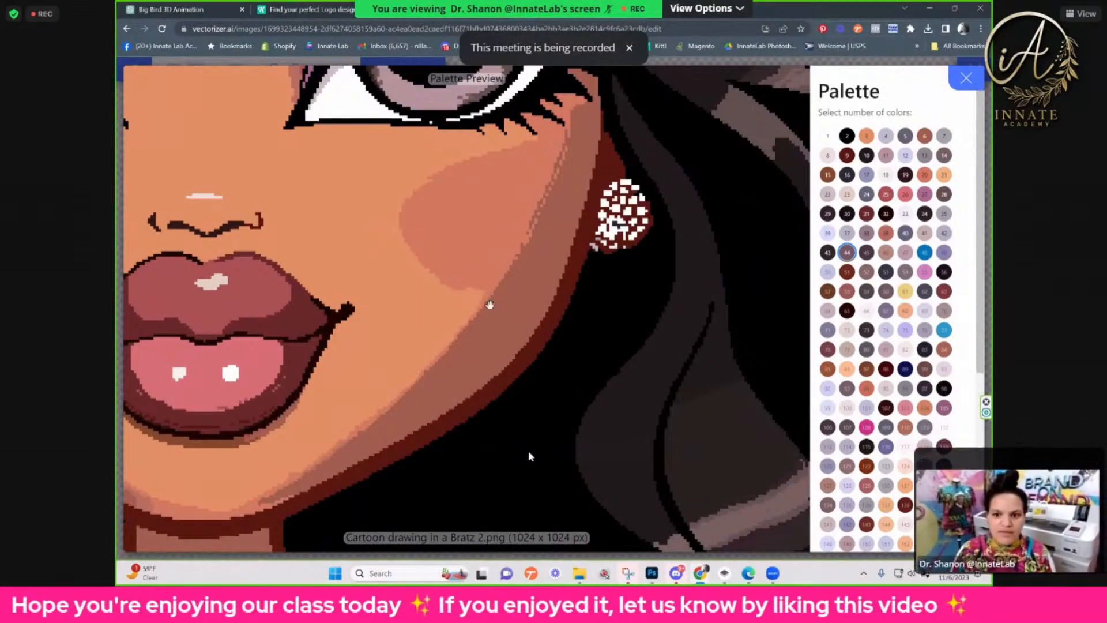
scroll(480, 278, "down", 5)
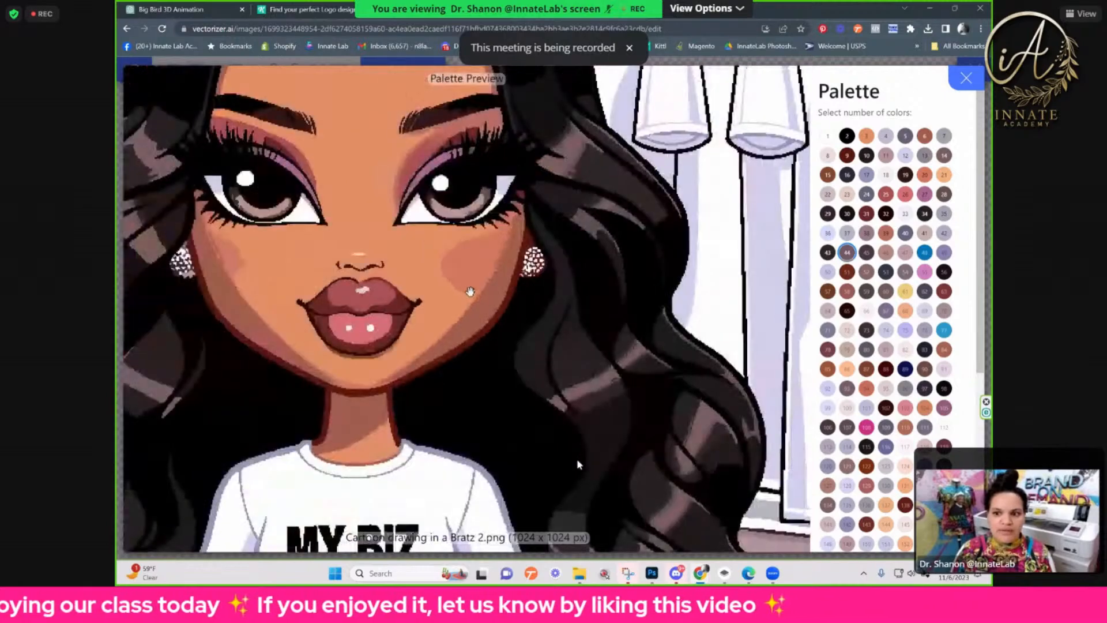
scroll(471, 291, "down", 5)
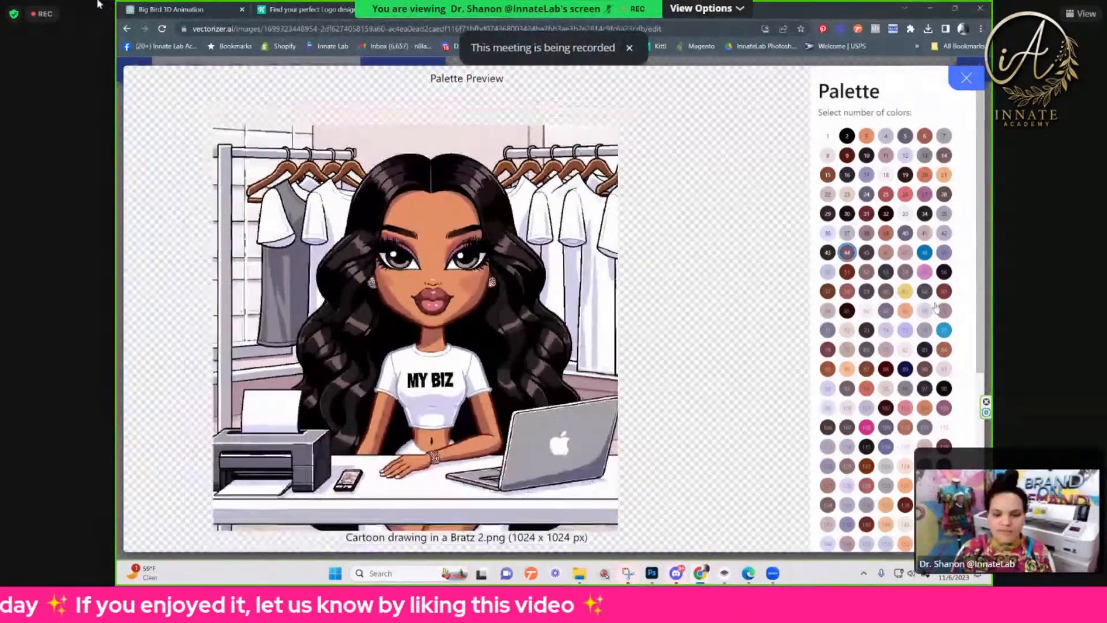
Step: Preview the cartoon with palettes of 165, 166 and 95 colors
scroll(926, 362, "down", 5)
left_click(874, 367)
left_click(886, 306)
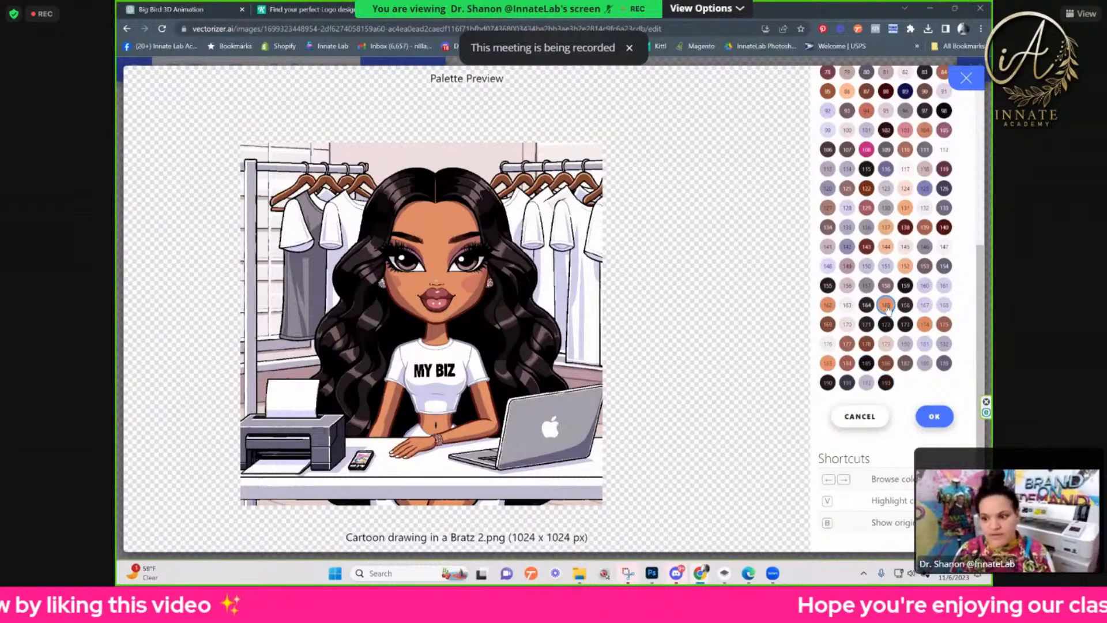
left_click(905, 306)
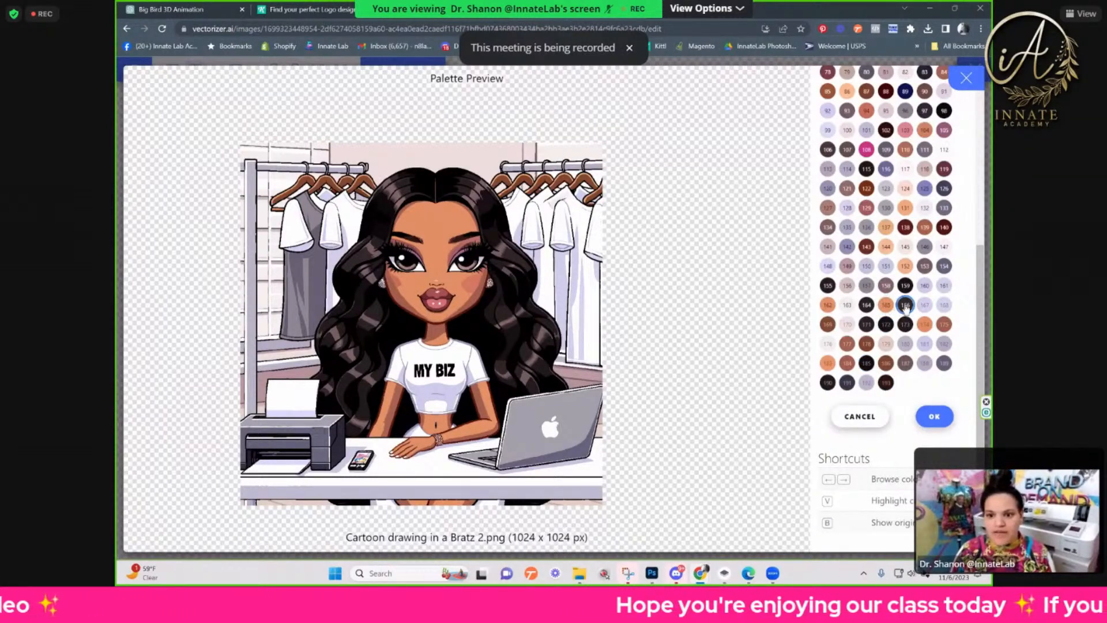
left_click(886, 111)
Step: Preview the cartoon with 4 and 5 colors, and set the palette to 6 colors
scroll(899, 199, "up", 1)
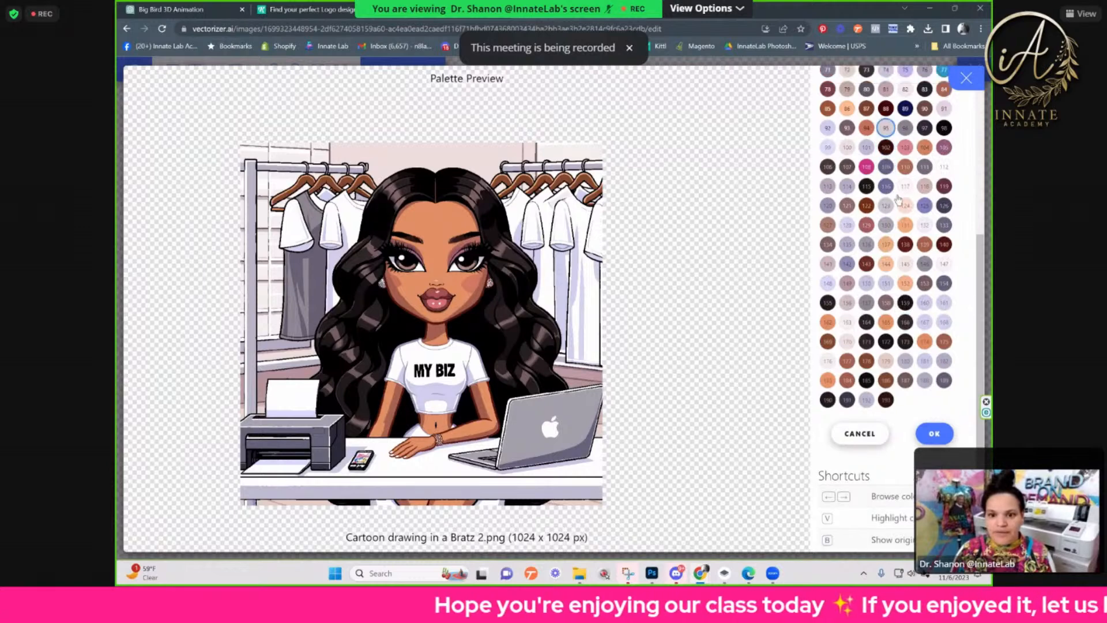
scroll(898, 199, "up", 5)
left_click(886, 138)
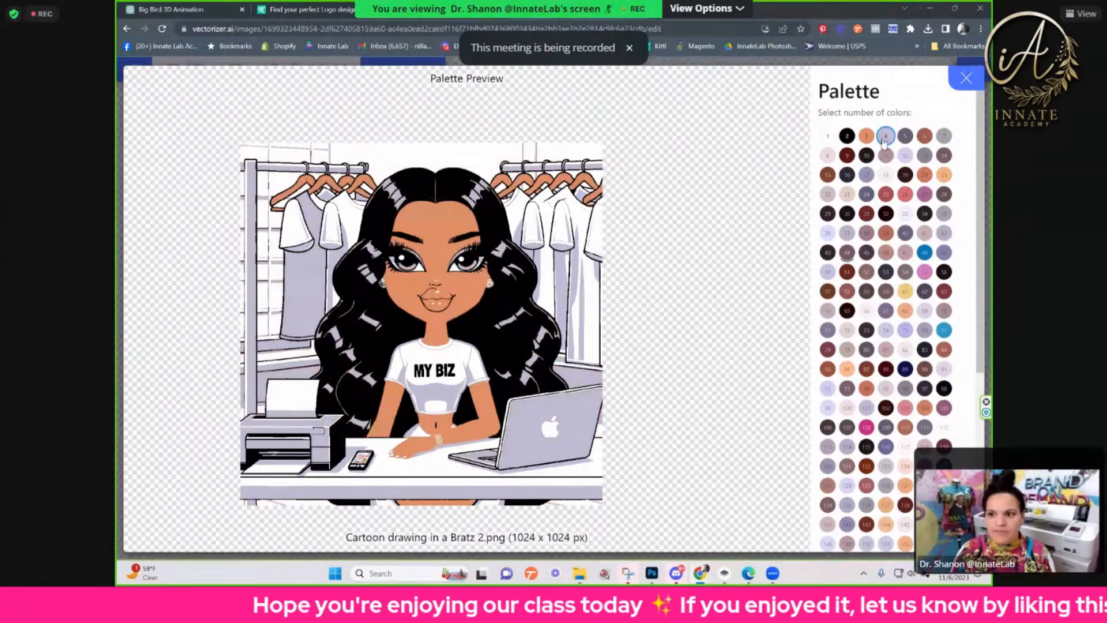
left_click(904, 138)
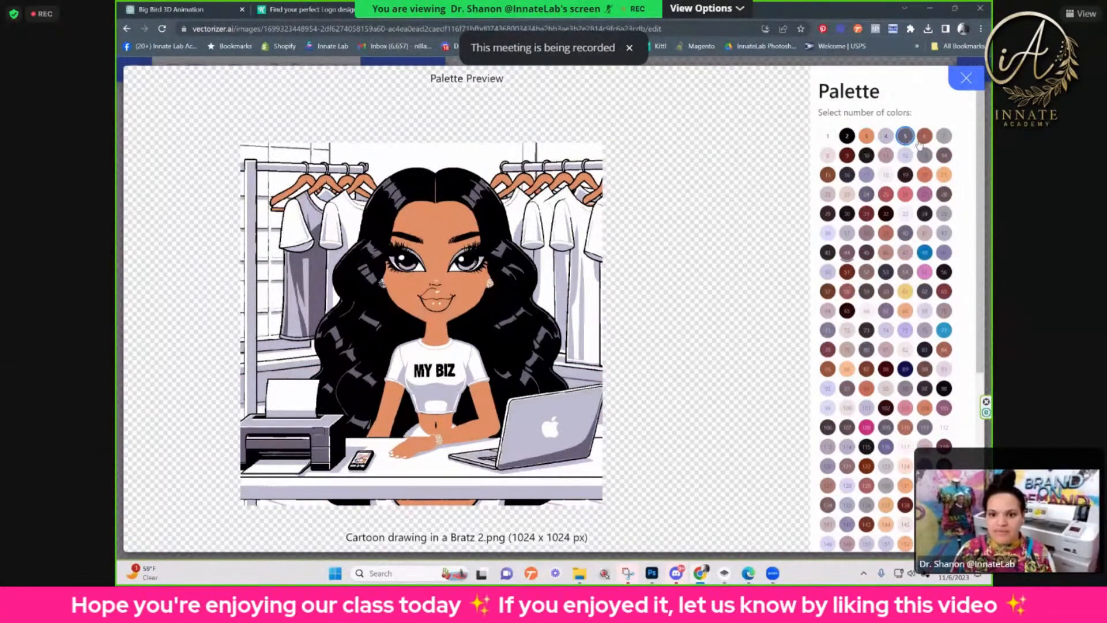
left_click(925, 139)
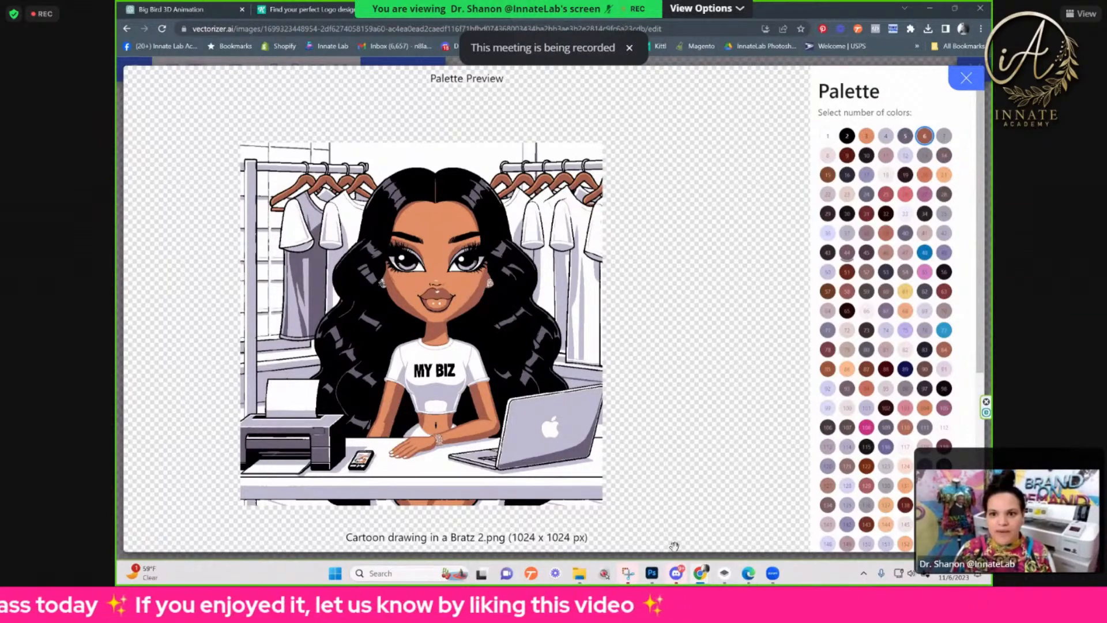
Step: Search the computer for Adobe Illustrator 2024 and launch it
left_click(417, 576)
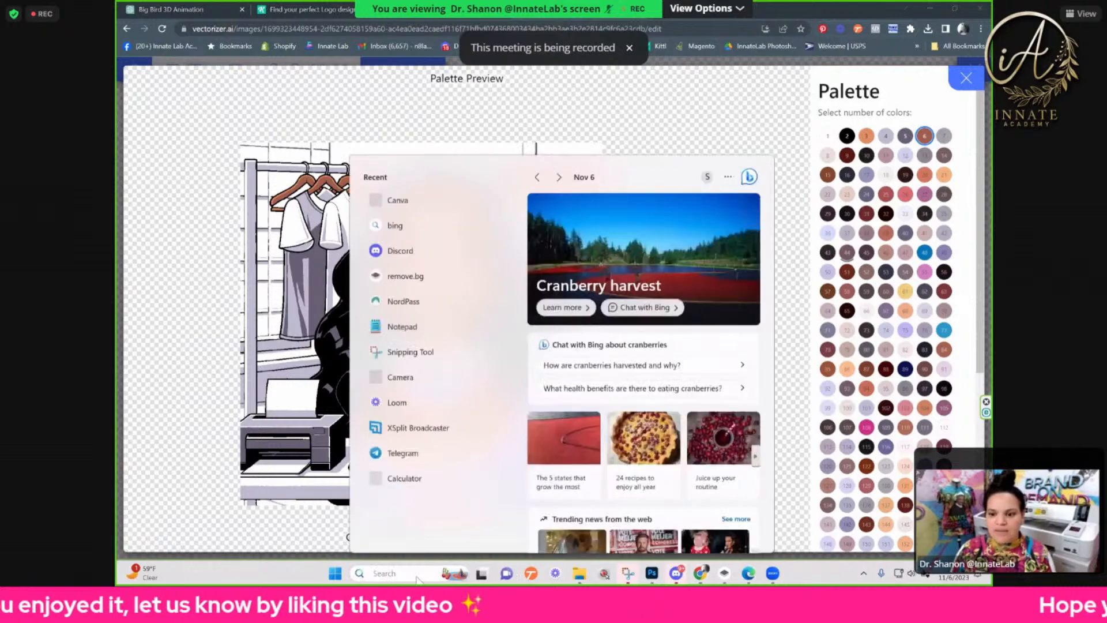
type("ill")
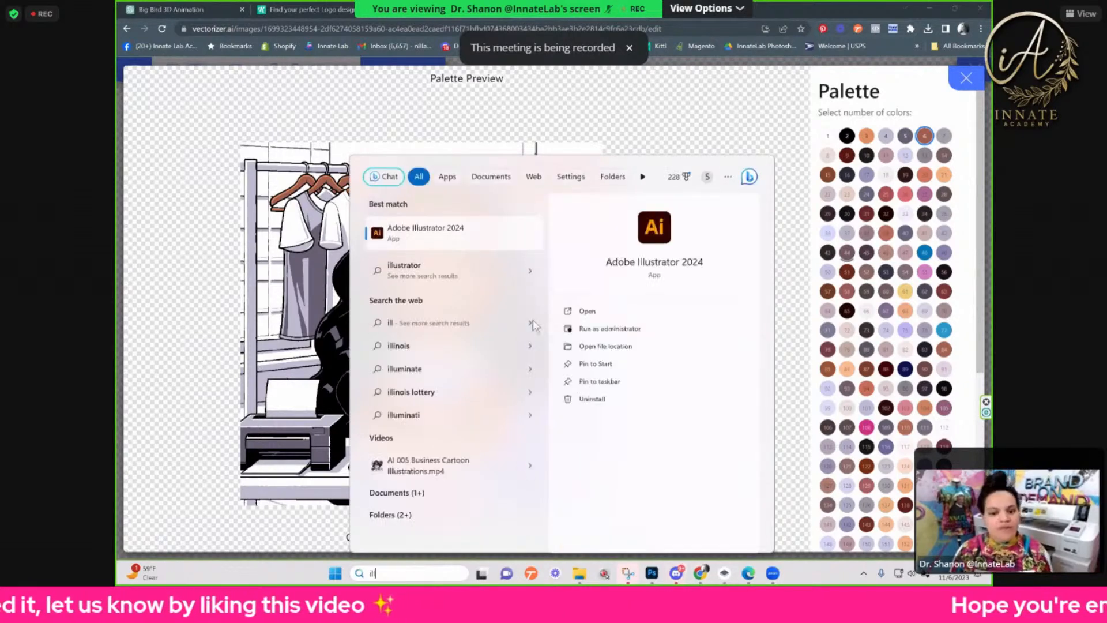
left_click(472, 232)
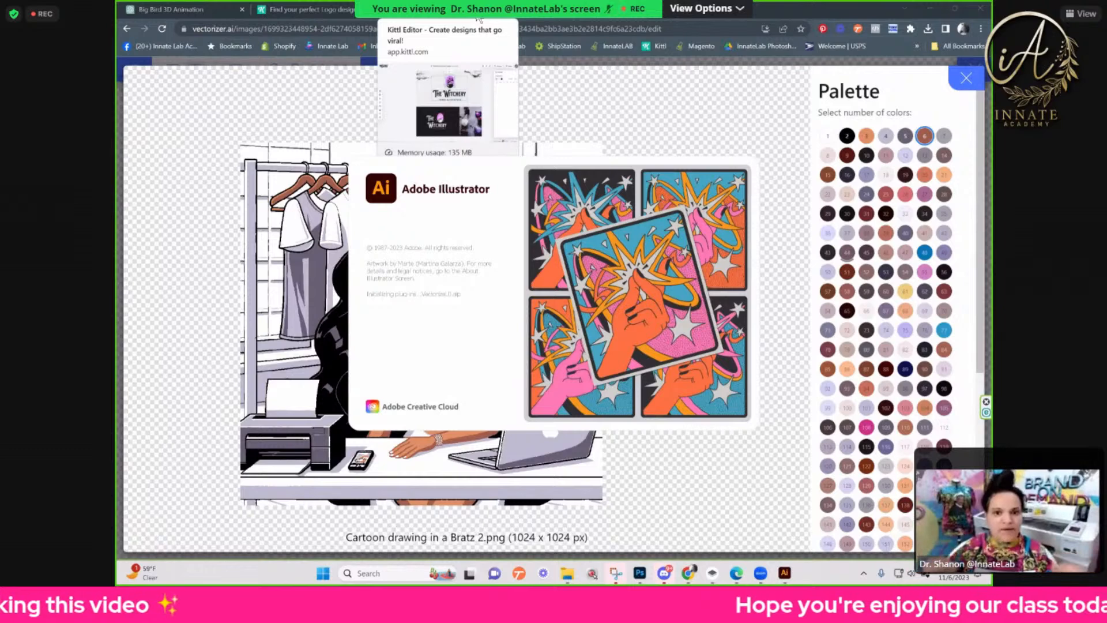
Step: Switch to Illustrator and postpone the Generative AI introduction
left_click(478, 18)
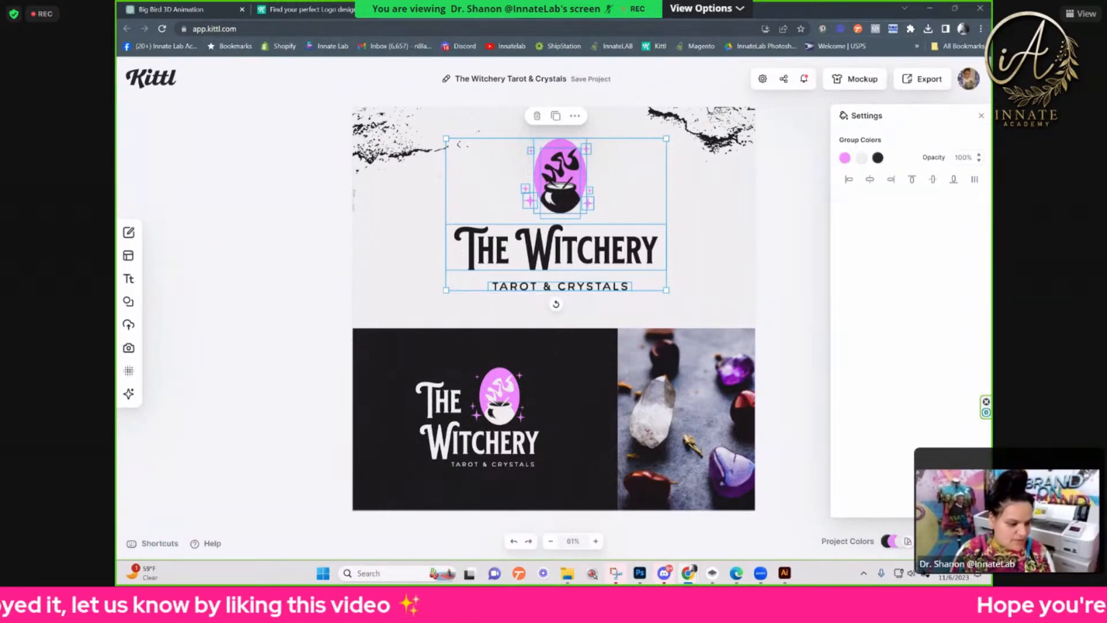
left_click(554, 9)
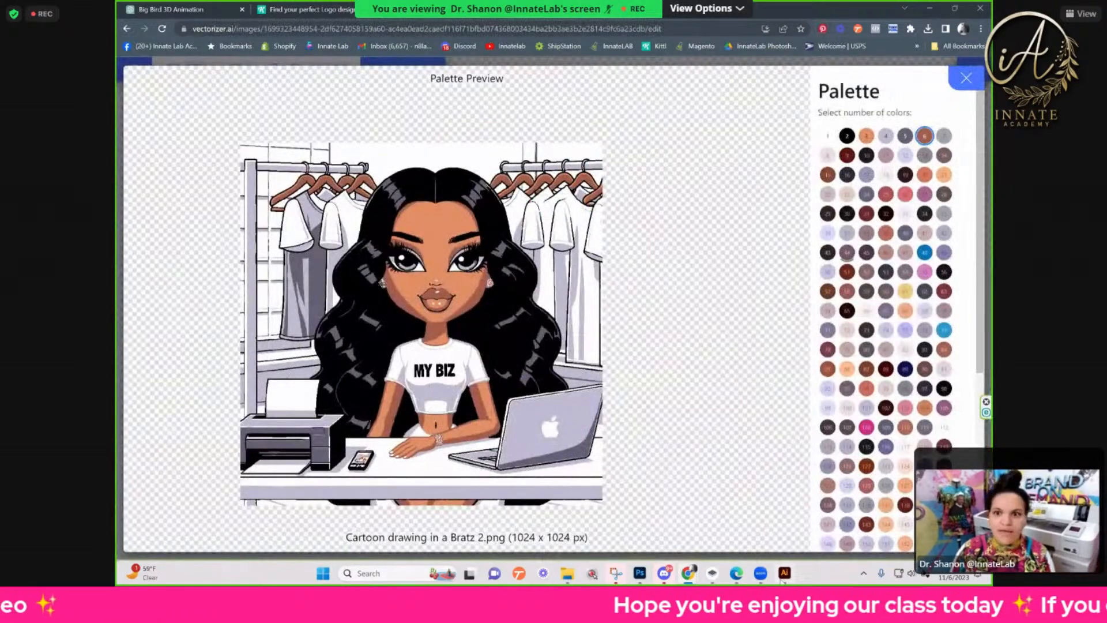
left_click(784, 573)
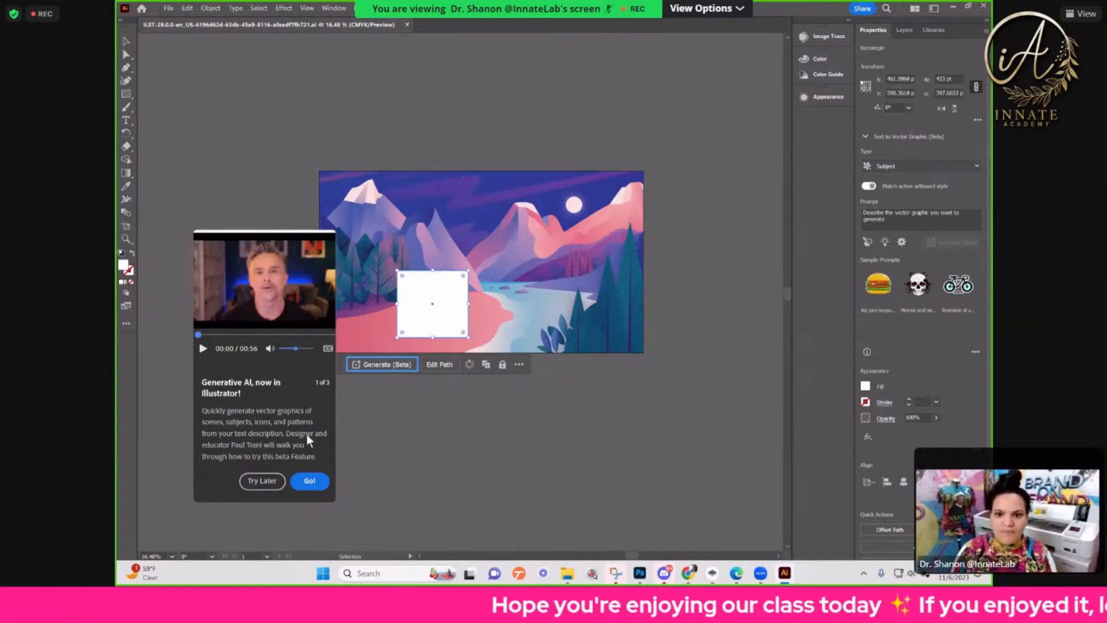
left_click(250, 192)
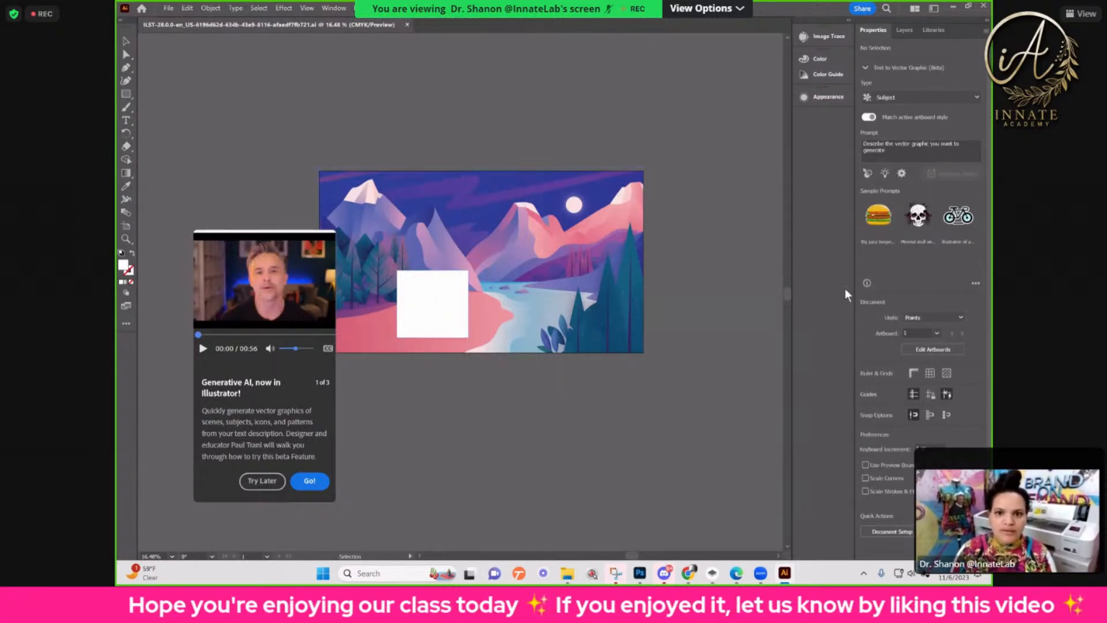
left_click(281, 479)
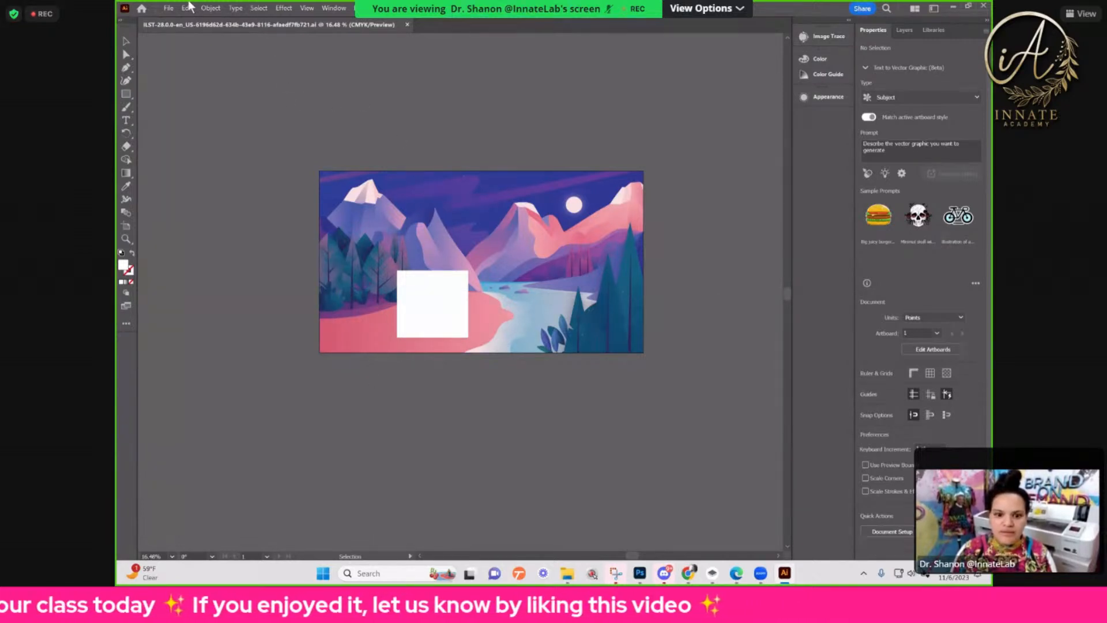
Step: Create a new 10 x 10 in RGB print document with High (300 ppi) raster effects
left_click(165, 9)
left_click(183, 21)
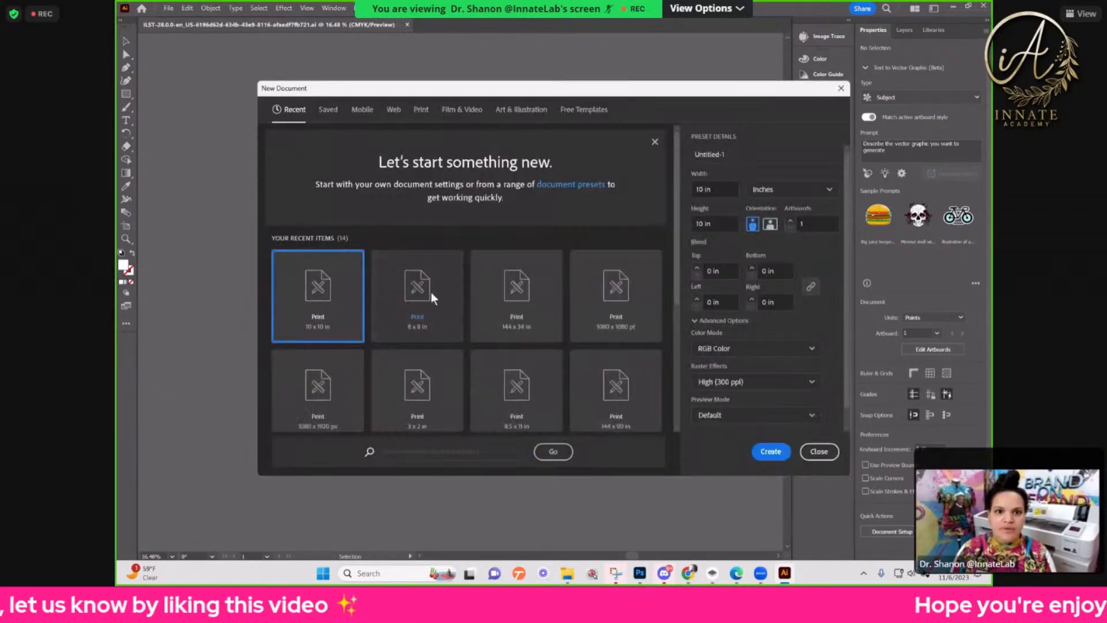
left_click(771, 452)
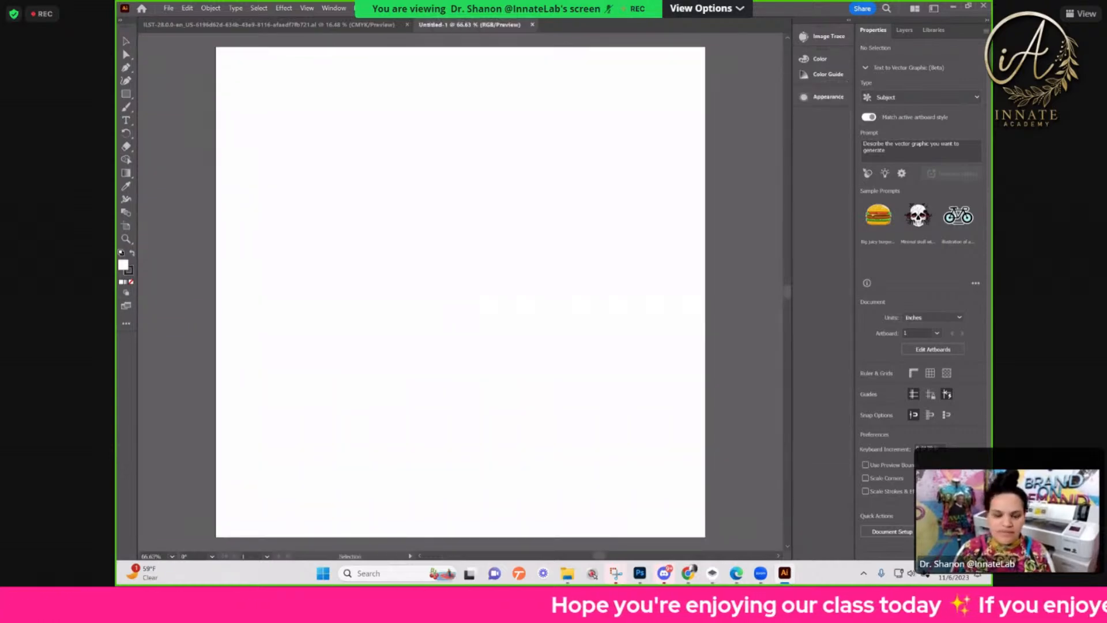
Step: Place the cartoon image of the woman in the MY BIZ shirt on the new artboard
left_click(472, 248)
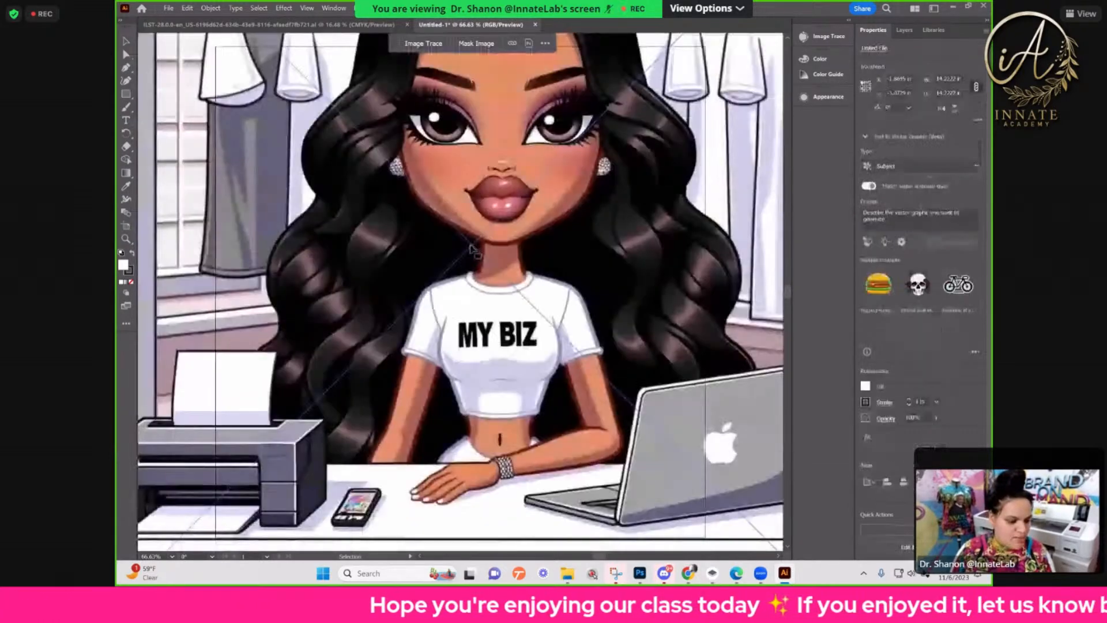
key("ctrl+minus")
key("ctrl+minus")
key("ctrl+minus")
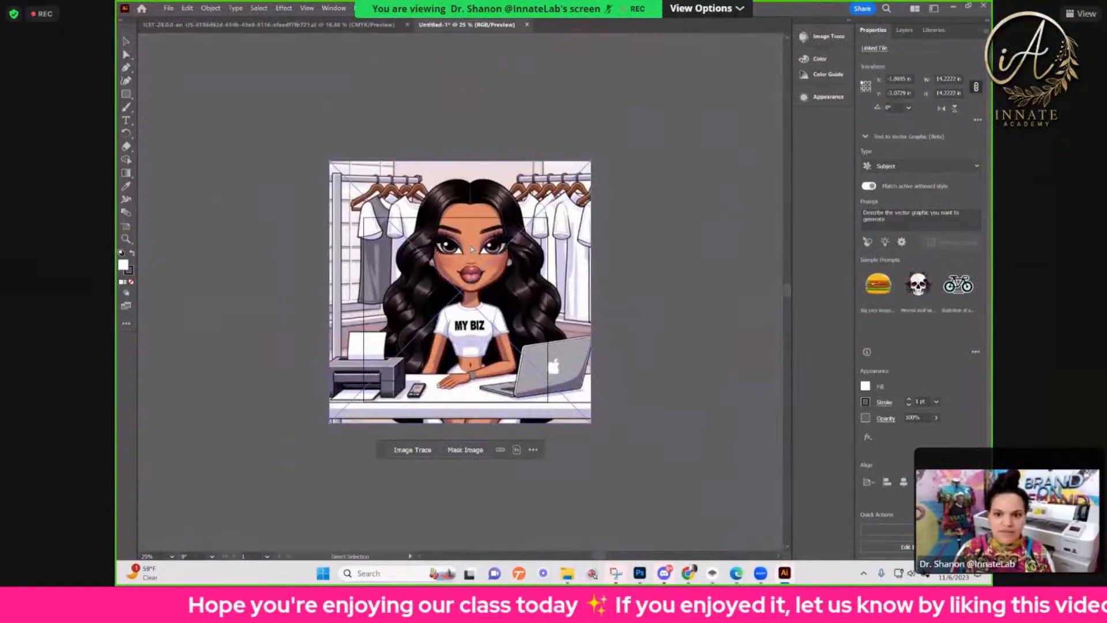
key("ctrl+plus")
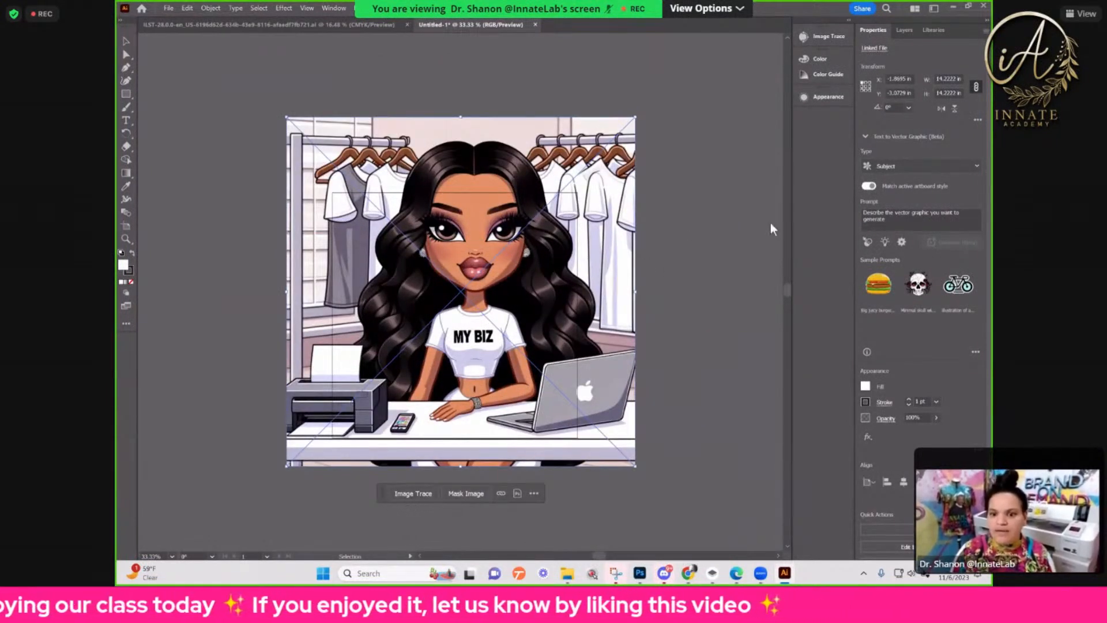
Step: Run Image Trace on the cartoon and set the trace view to Tracing Result with Outlines
left_click(411, 494)
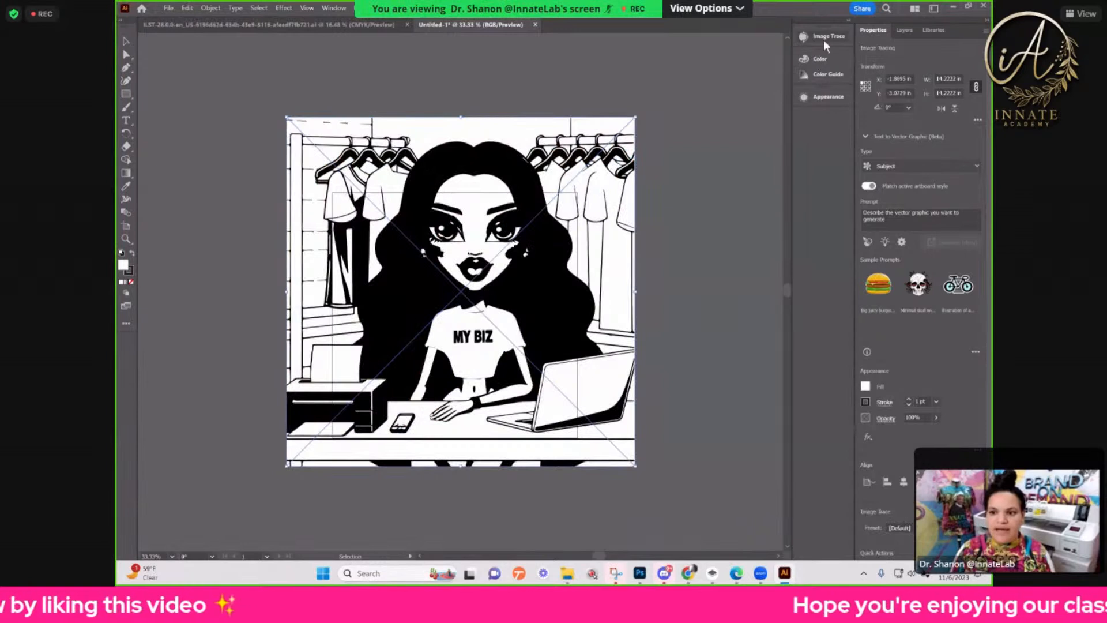
left_click(841, 36)
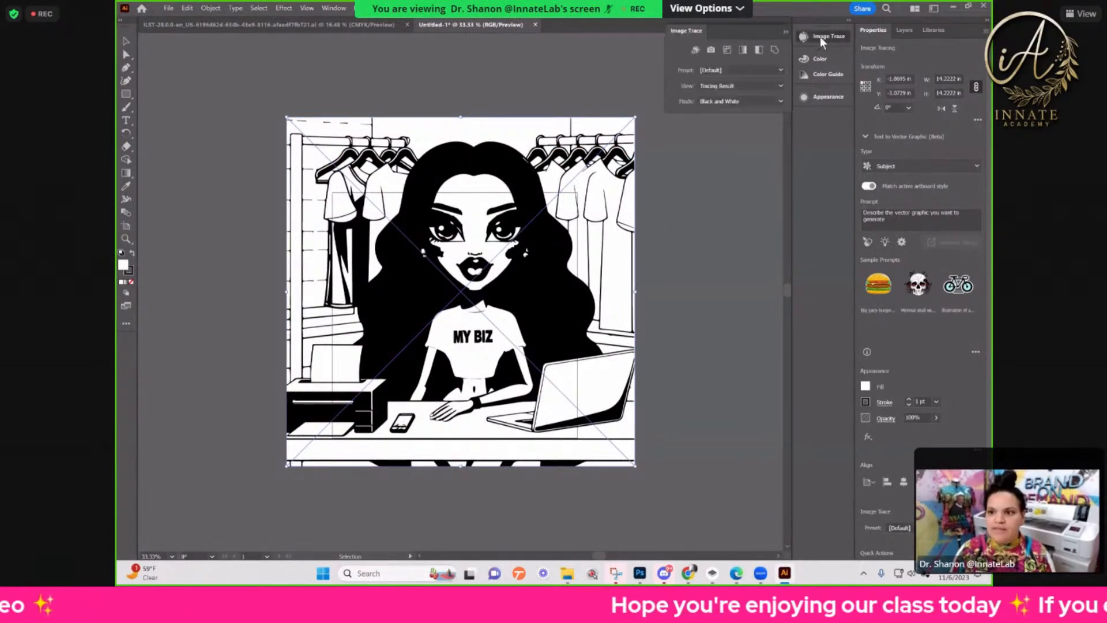
left_click(821, 37)
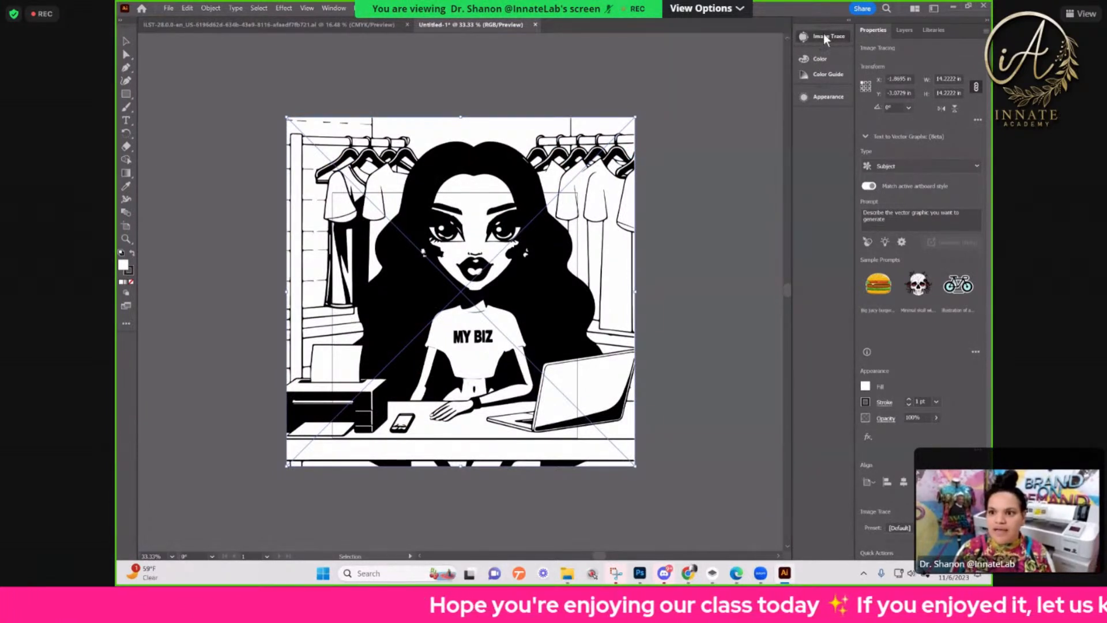
left_click(824, 35)
left_click(731, 87)
left_click(677, 143)
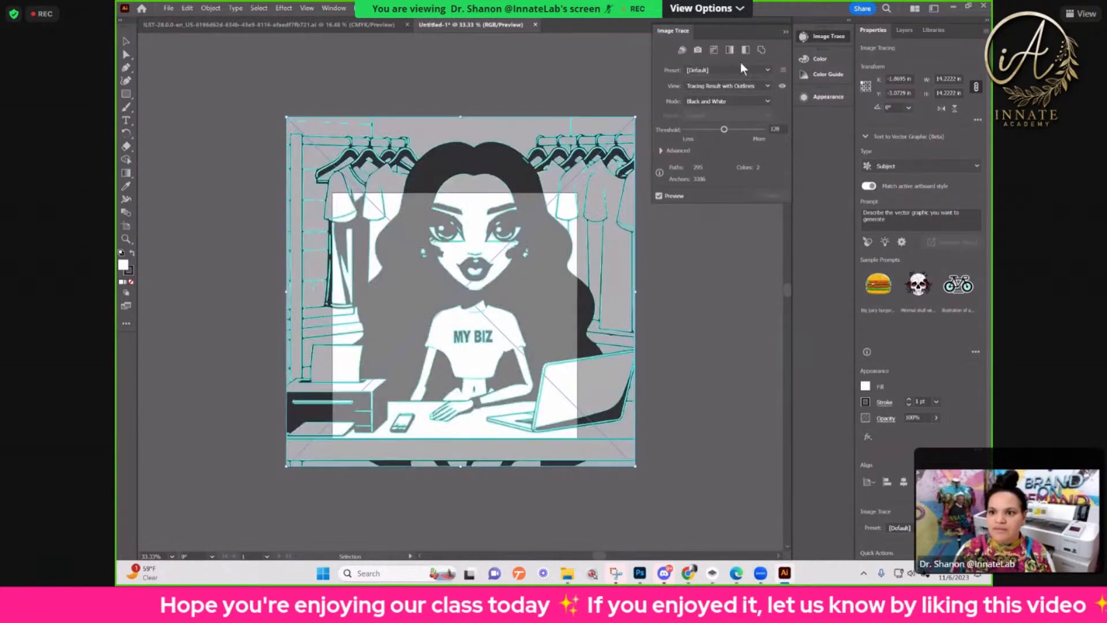
Step: Apply the 16 Colors preset to the traced cartoon and keep the tracing selected
left_click(767, 102)
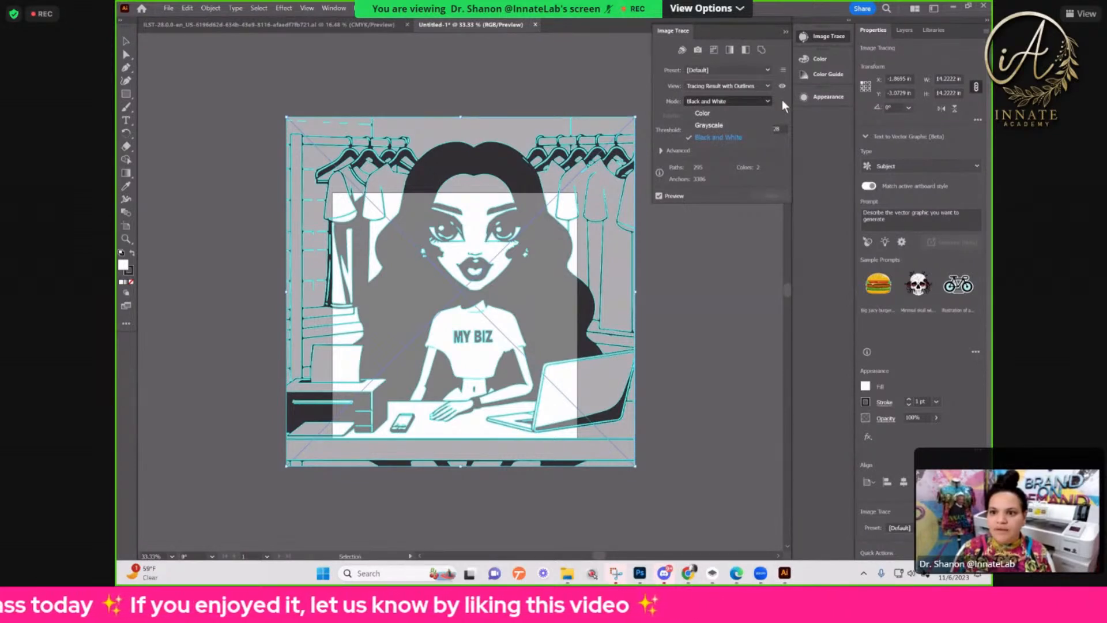
left_click(757, 74)
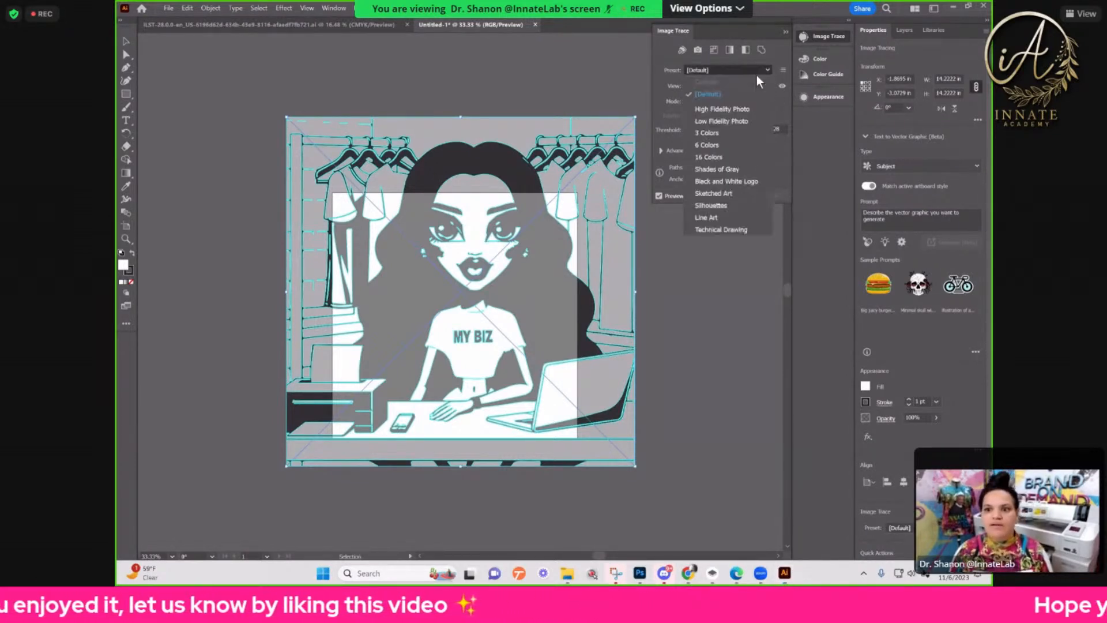
left_click(721, 157)
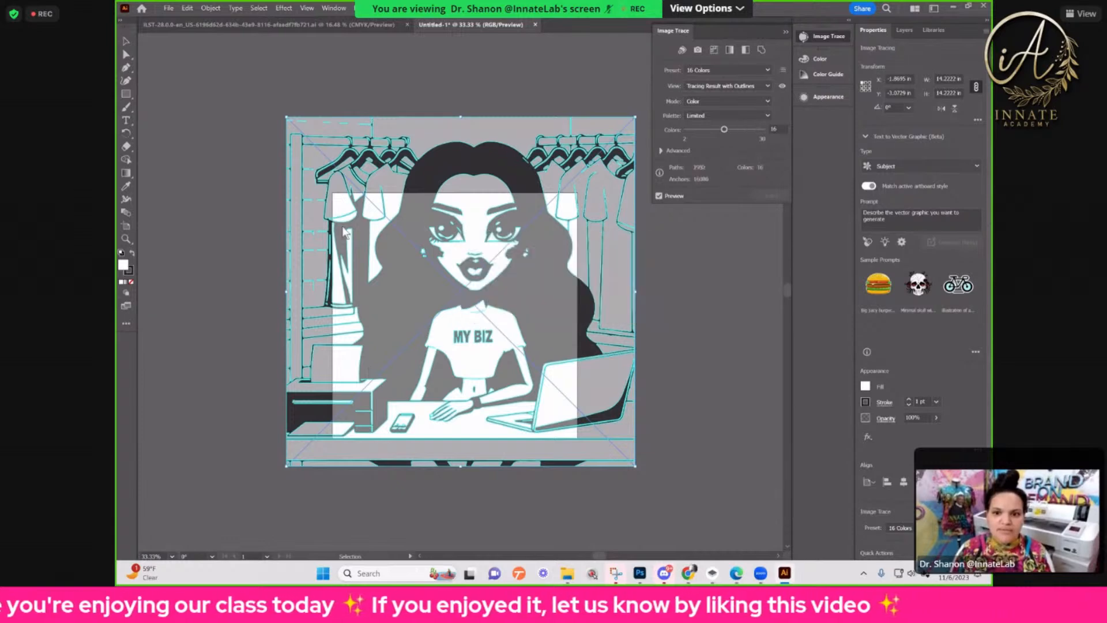
left_click(676, 274)
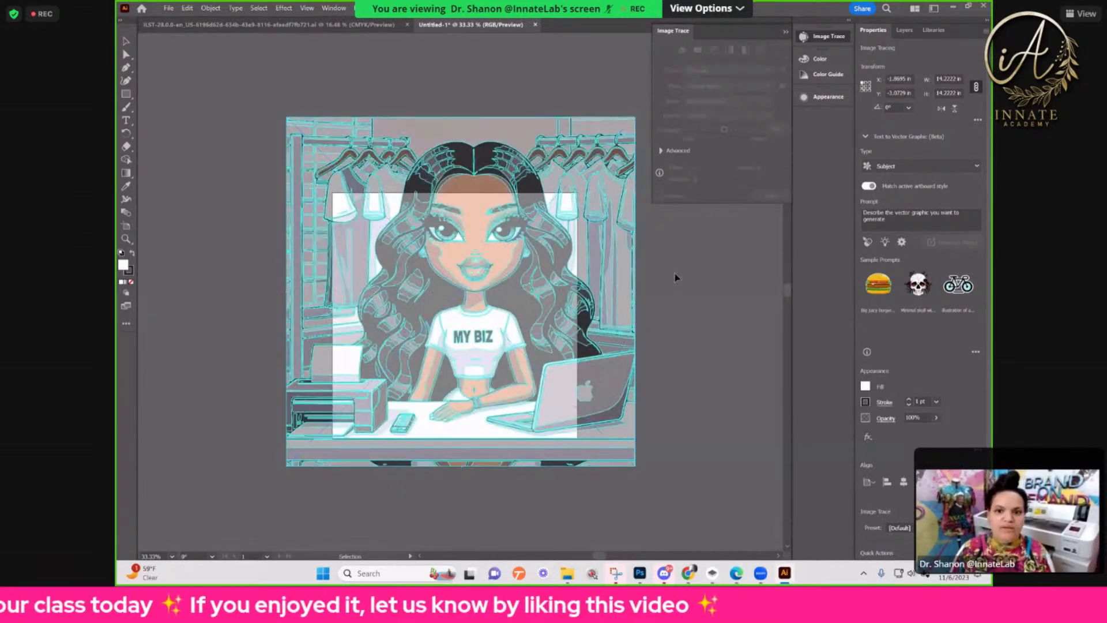
left_click(539, 168)
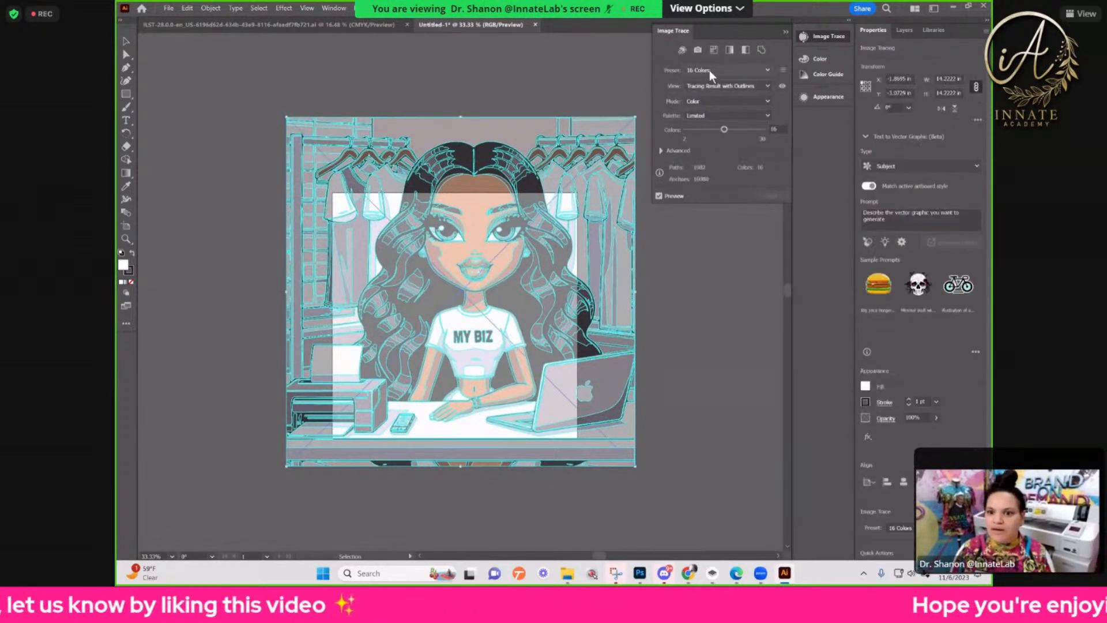
Step: Expand the advanced trace settings and set Noise to 1 px
left_click(661, 150)
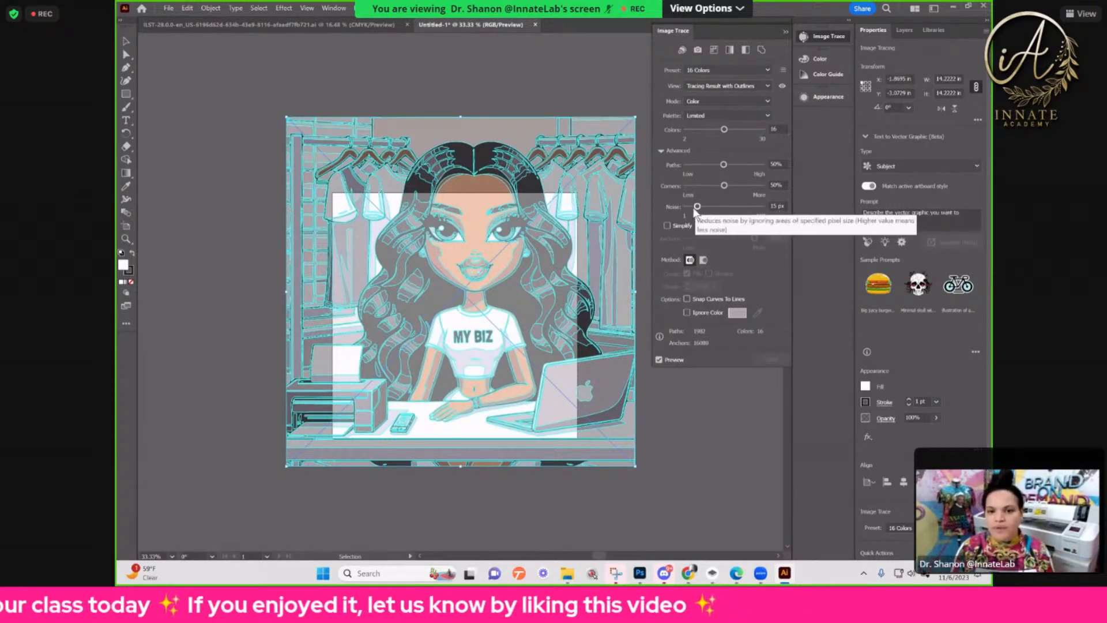
key("ctrl+plus")
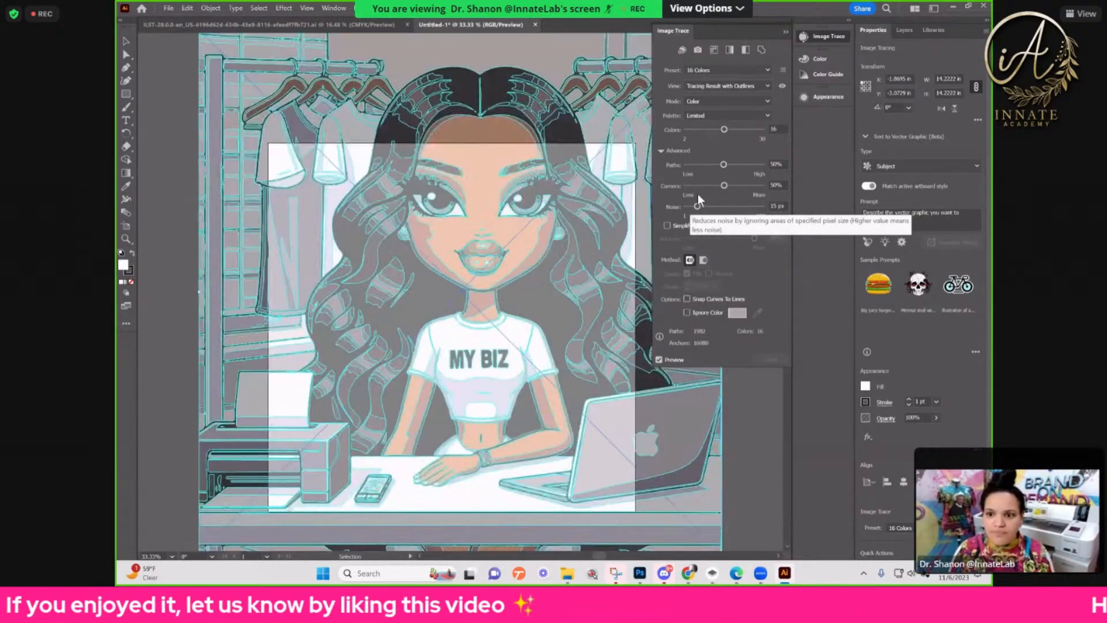
key("ctrl+plus")
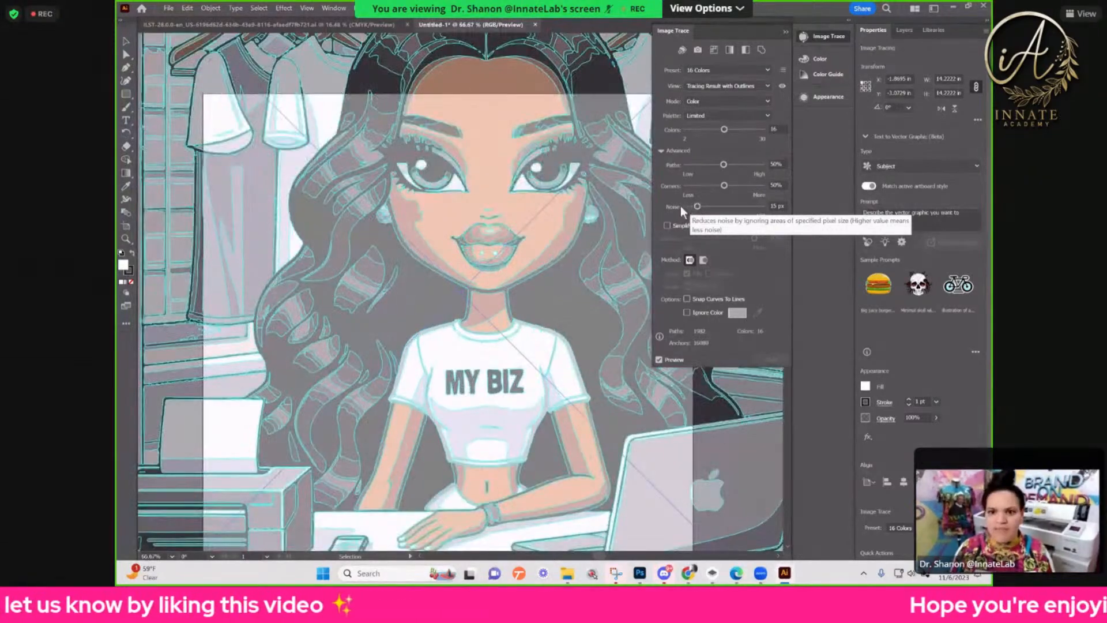
left_click(682, 207)
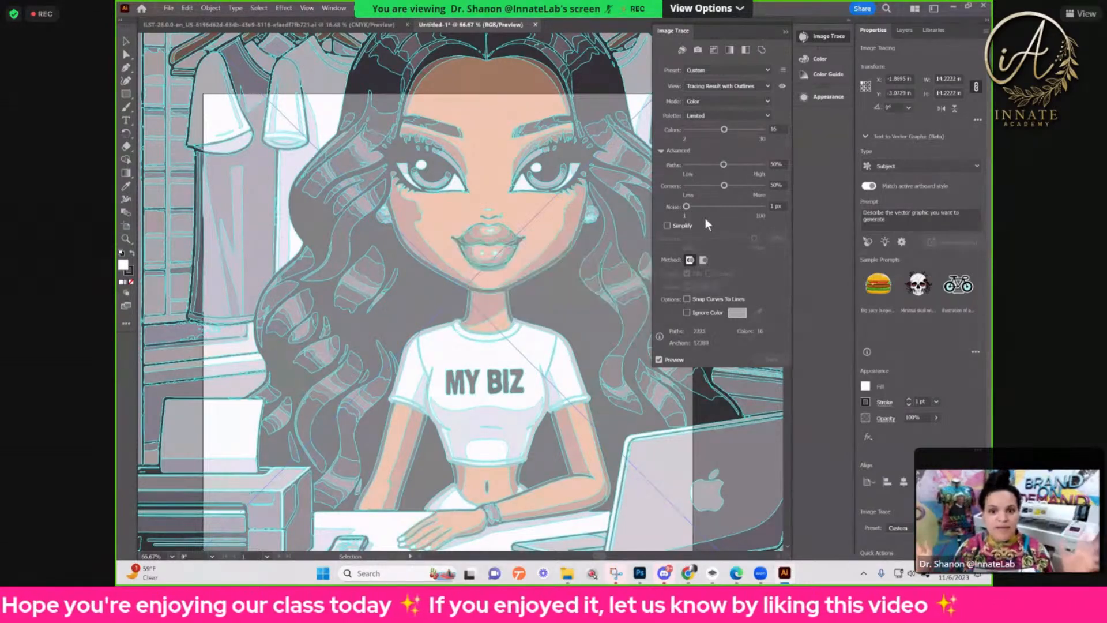
Step: Try the trace with Noise at 79 px, then with 28 colors and Noise at 53 px
left_click(746, 207)
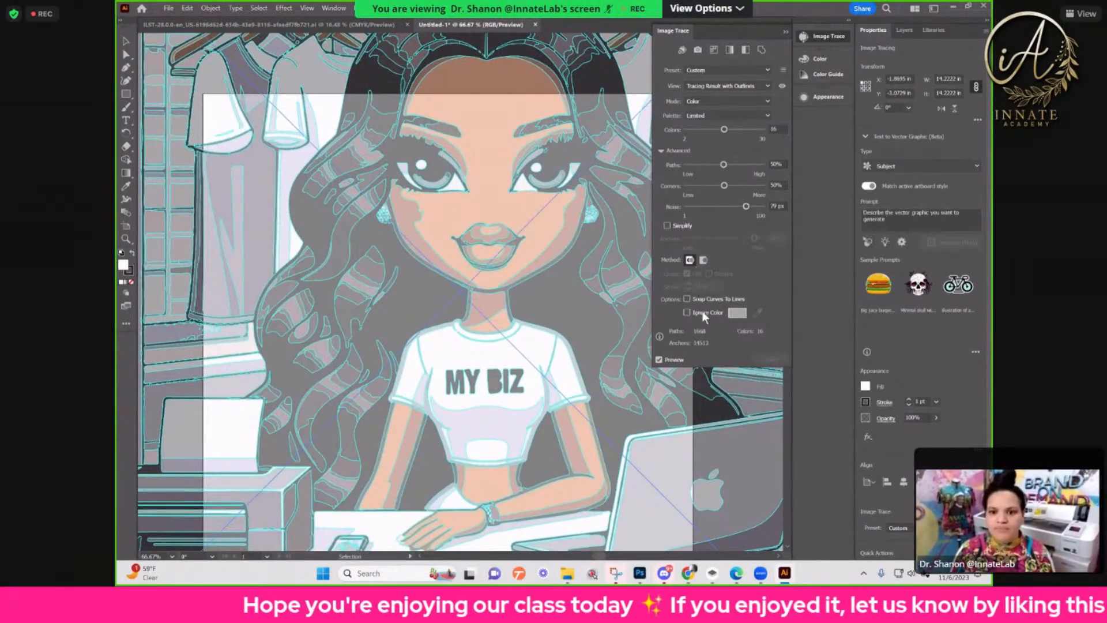
left_click(757, 131)
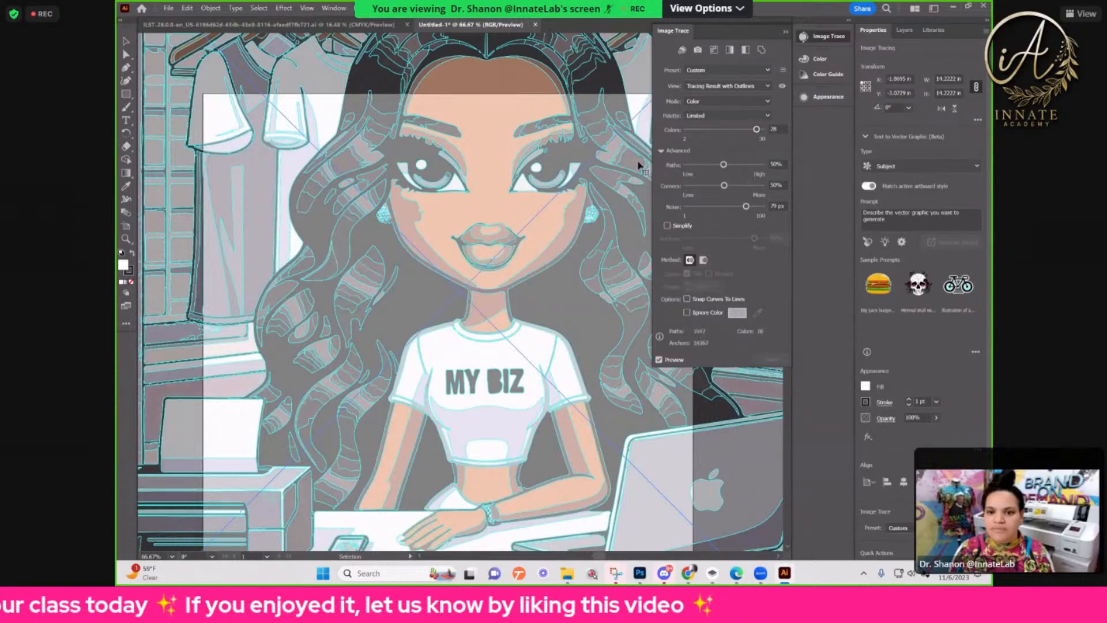
left_click(723, 207)
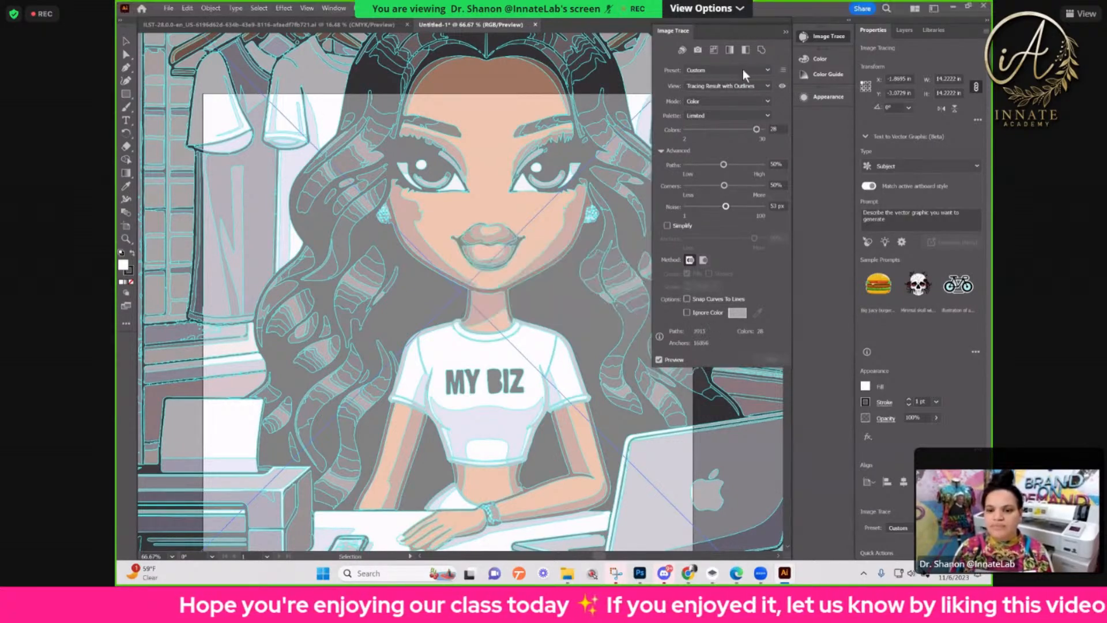
Step: Apply the High Fidelity Photo preset to the trace and set Colors to 100
left_click(743, 70)
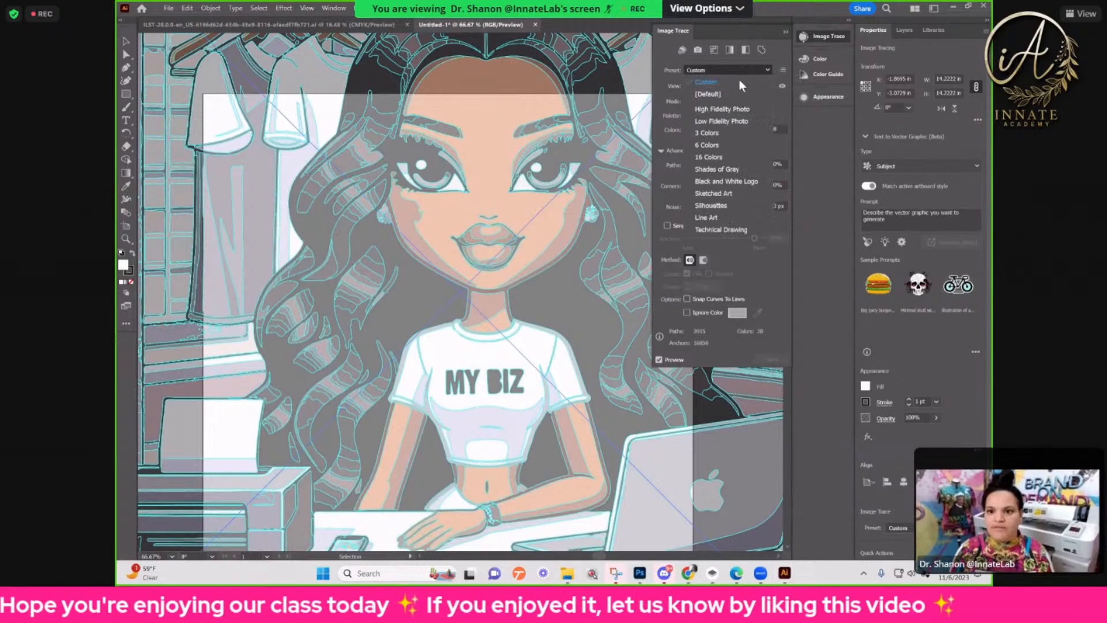
left_click(733, 113)
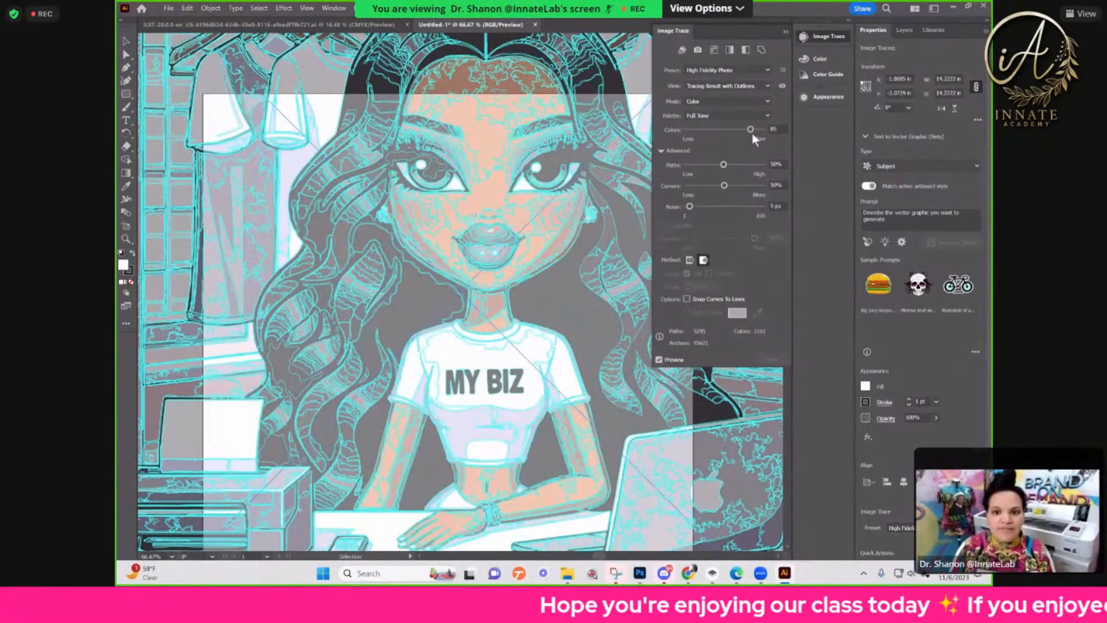
left_click_drag(757, 131, 763, 129)
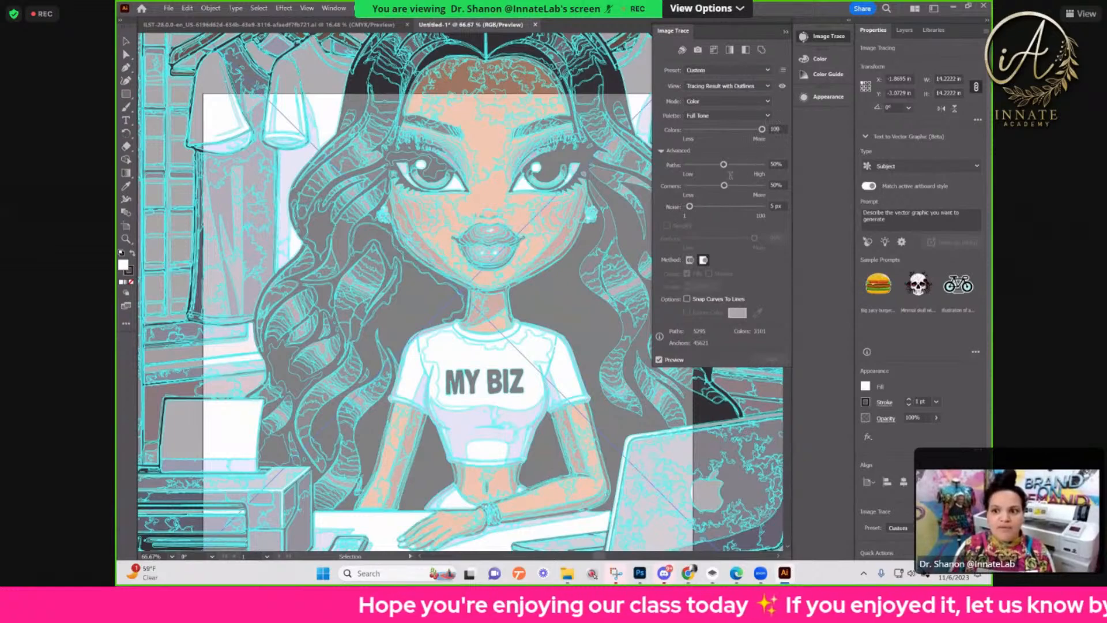
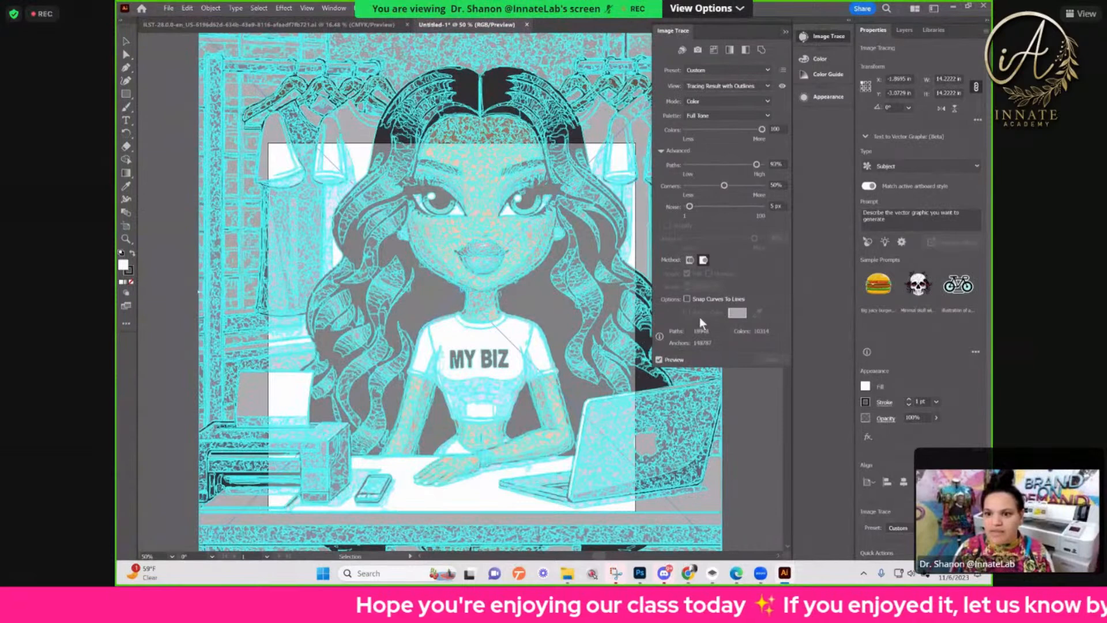
Step: Undo the last change to the traced cartoon and collapse the Image Trace settings
scroll(460, 293, "down", 1)
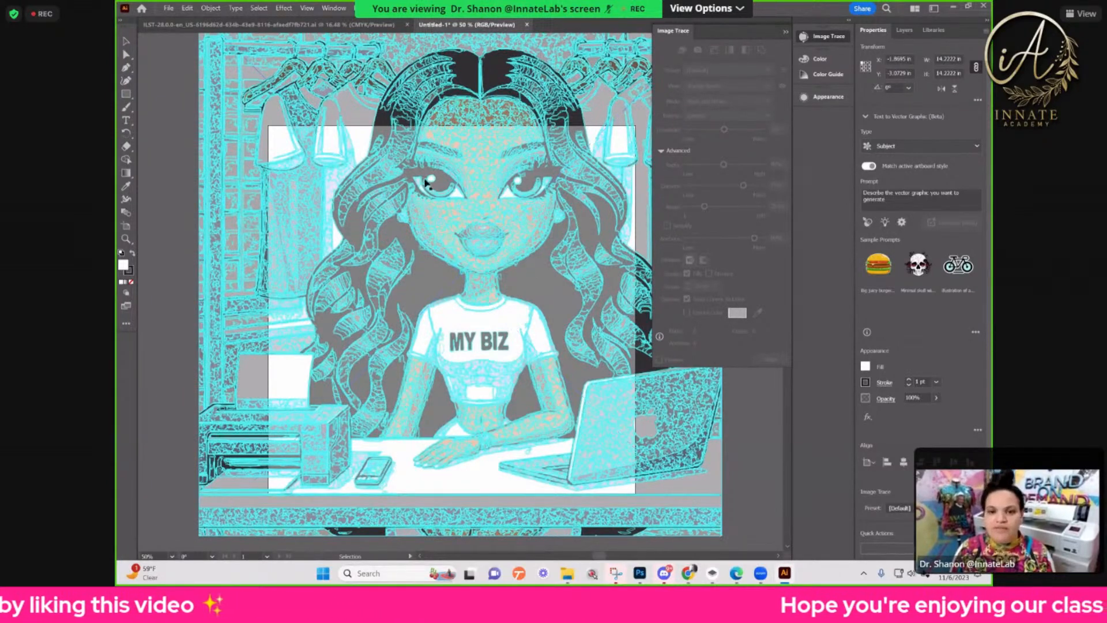
key("ctrl+z")
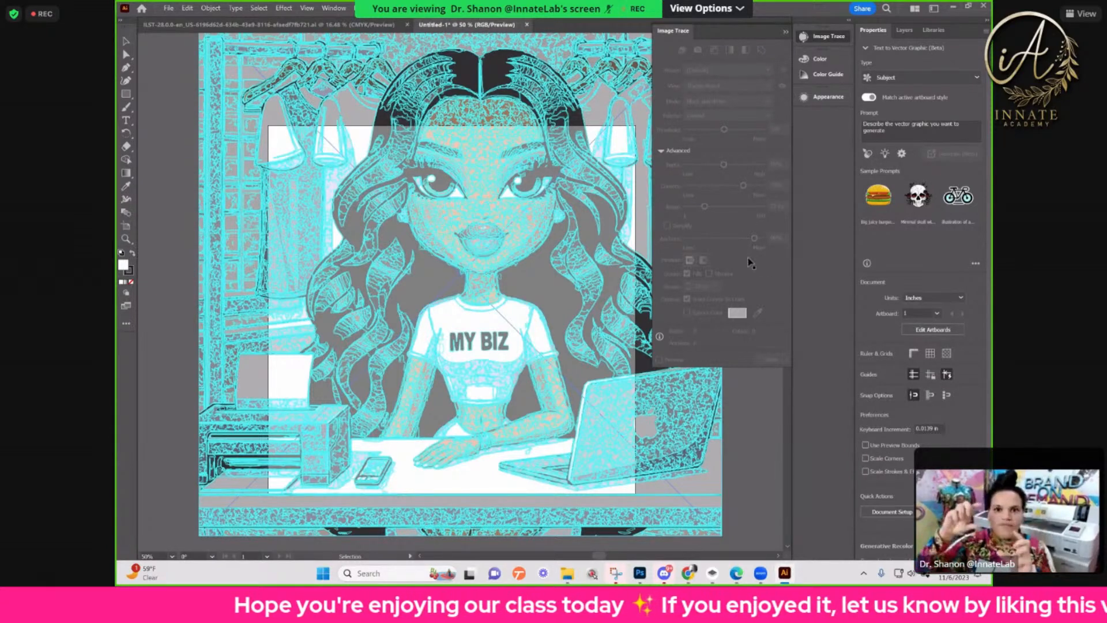
scroll(741, 405, "up", 1)
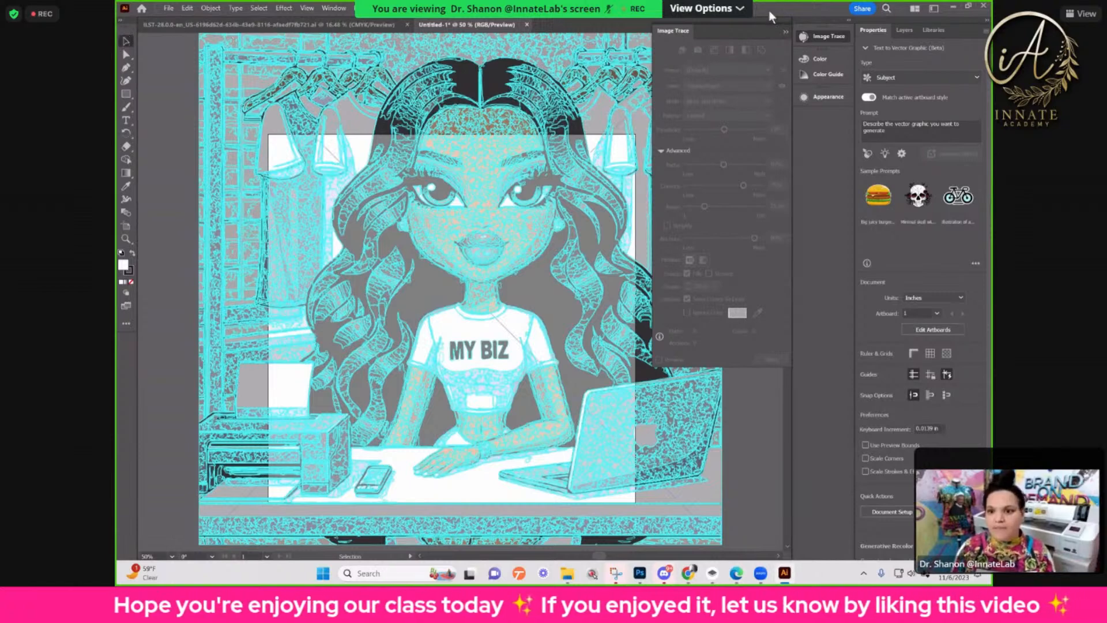
left_click(779, 29)
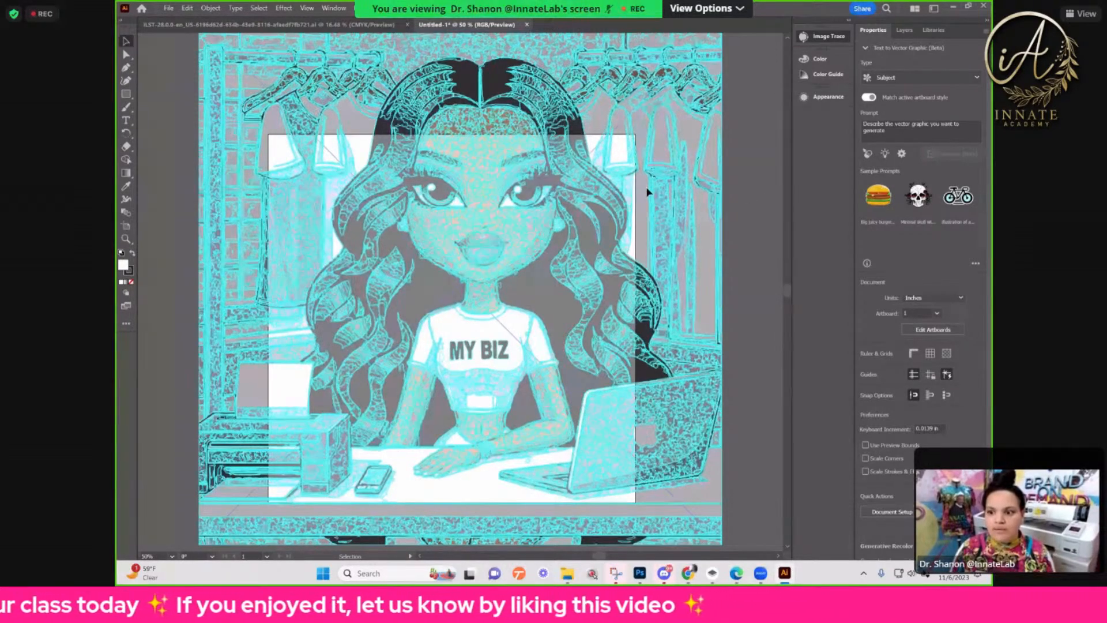
scroll(485, 243, "down", 1)
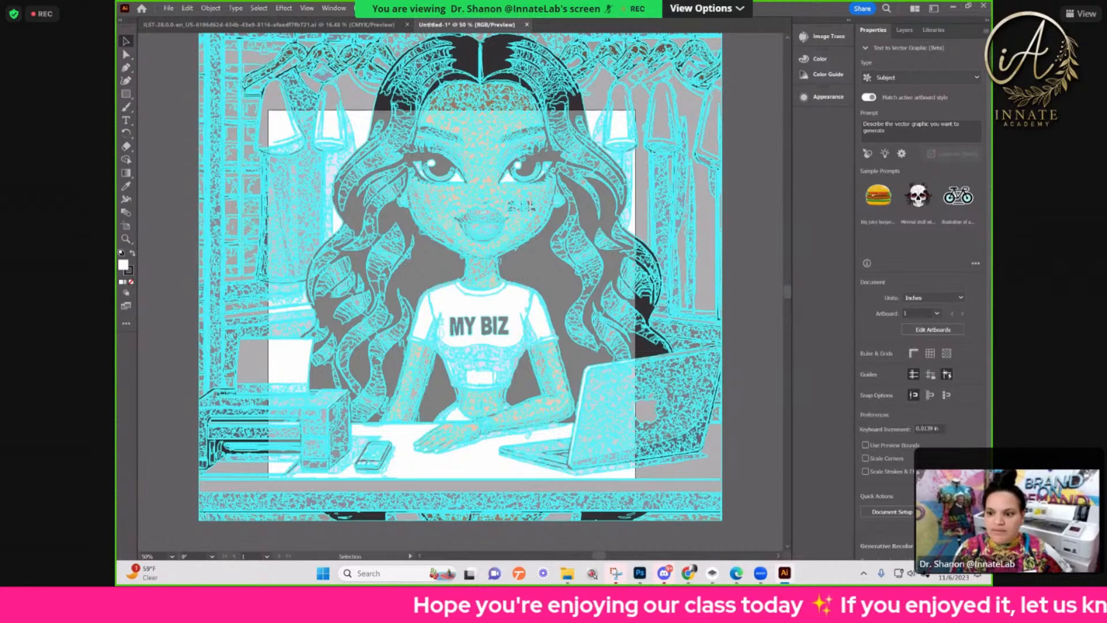
Step: Move the traced cartoon up and to the left on the artboard and expand it into editable vector paths
left_click_drag(505, 197, 441, 169)
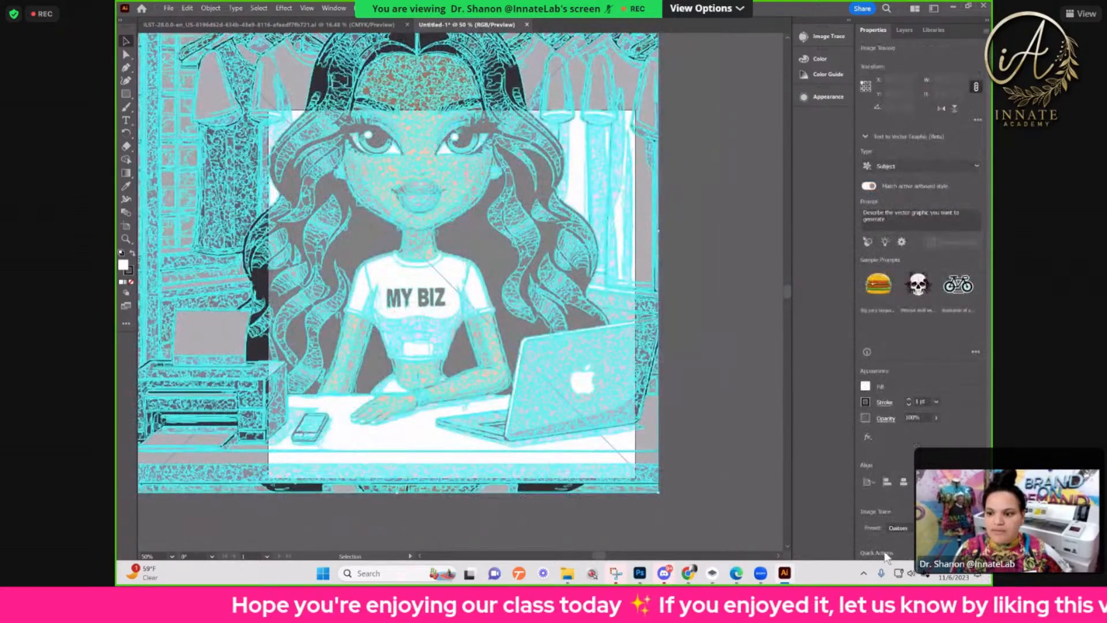
scroll(891, 545, "down", 1)
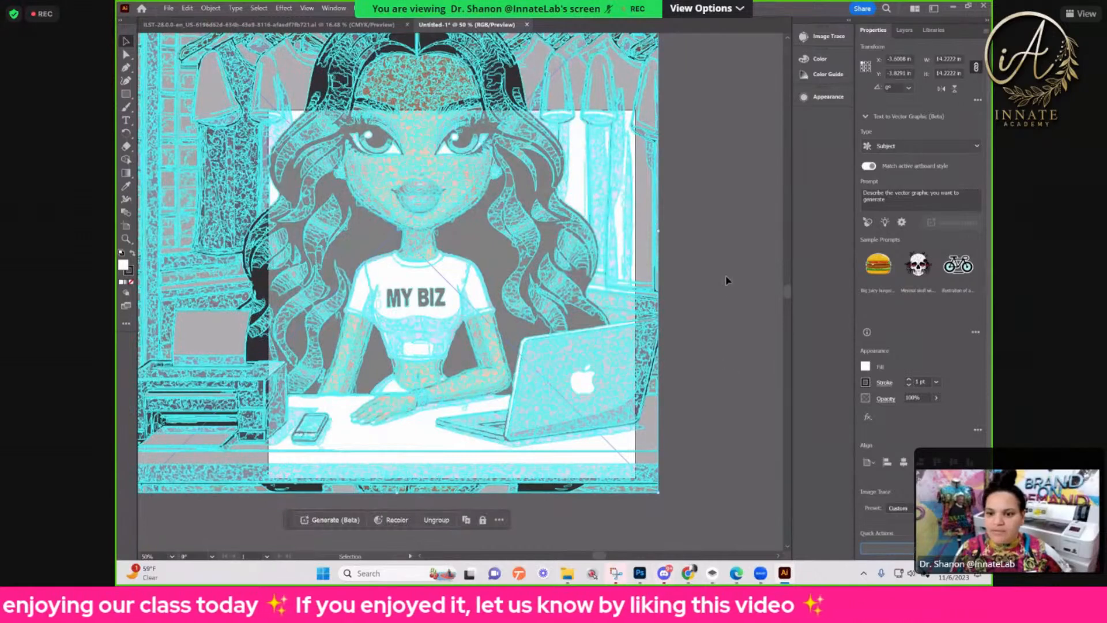
scroll(441, 195, "up", 6)
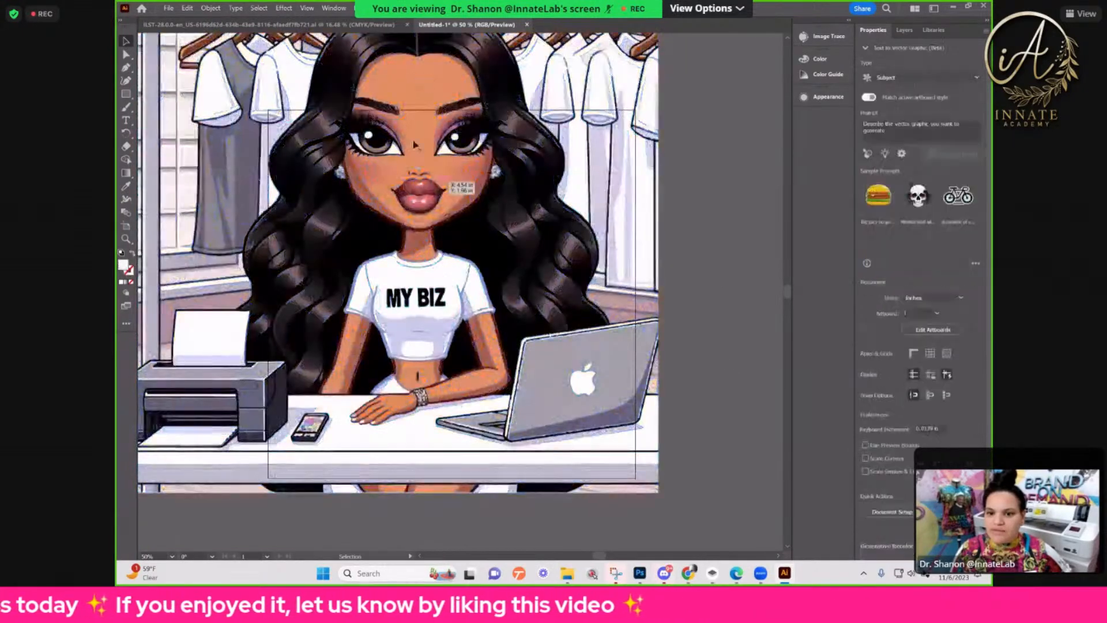
Step: Examine the expanded cartoon's face, lips and skin shading up close for tracing quality
key("ctrl+plus")
key("ctrl+plus")
key("ctrl+plus")
key("ctrl+plus")
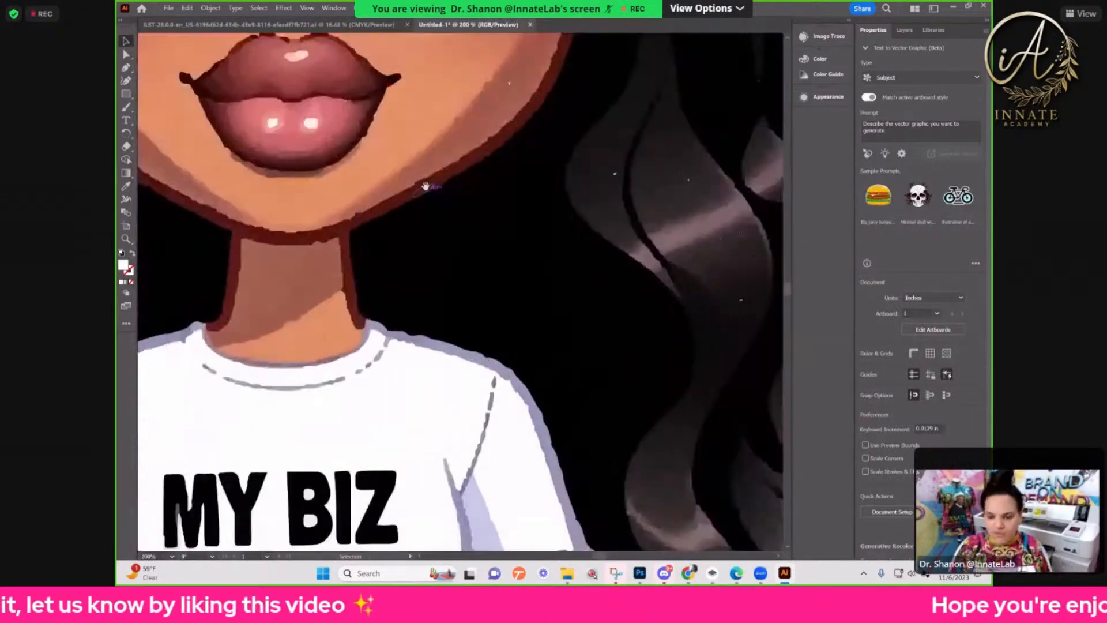
left_click_drag(427, 185, 564, 403)
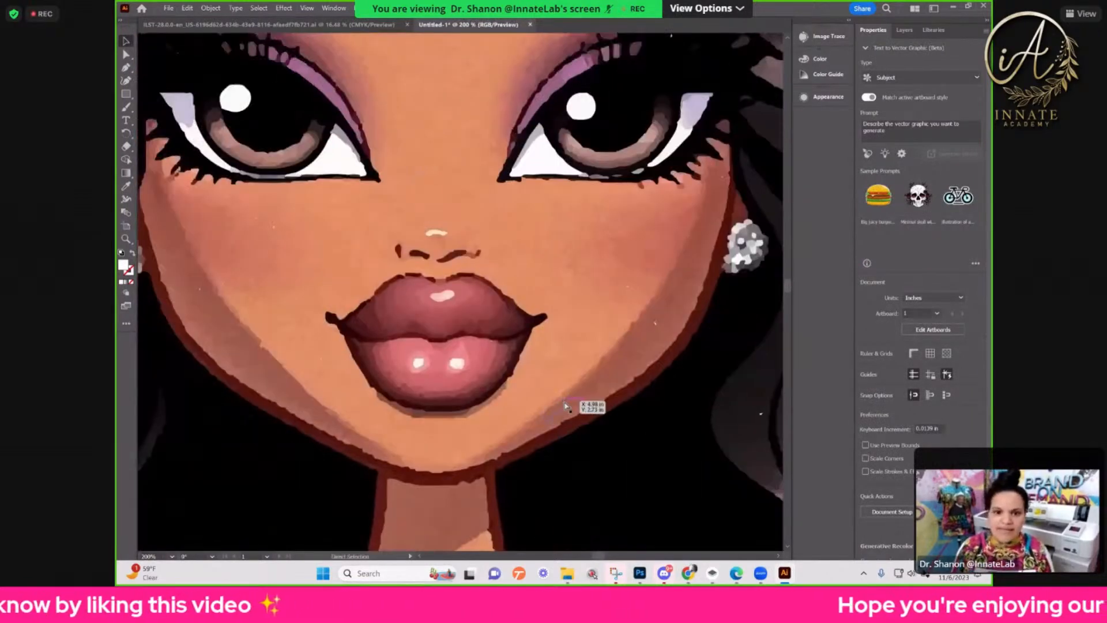
key("ctrl+plus")
key("ctrl+plus")
left_click_drag(430, 351, 550, 334)
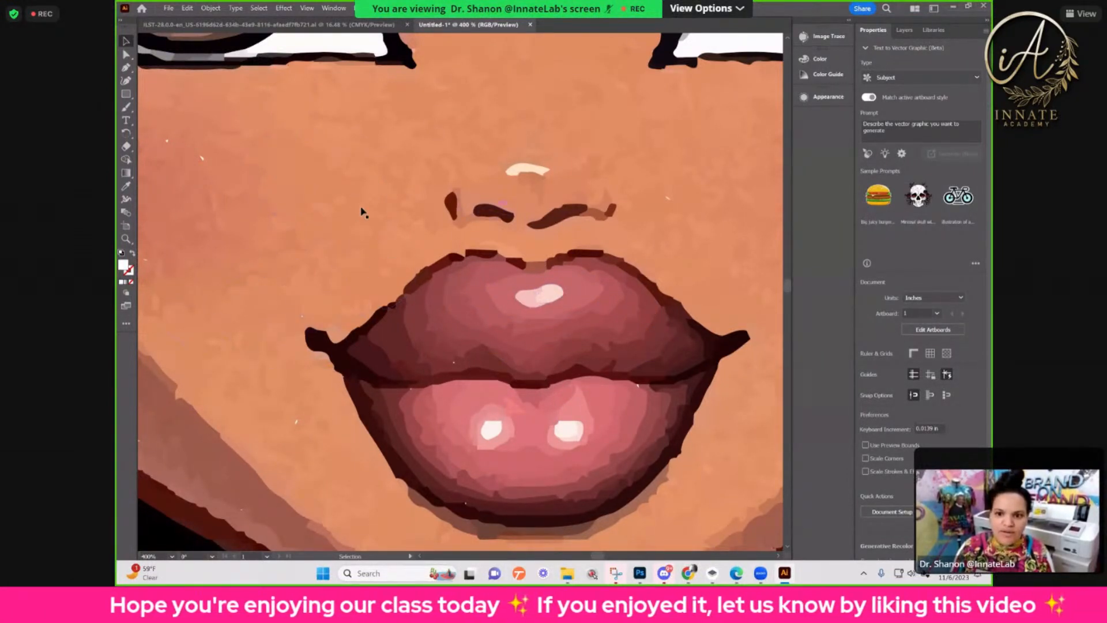
scroll(652, 271, "down", 10)
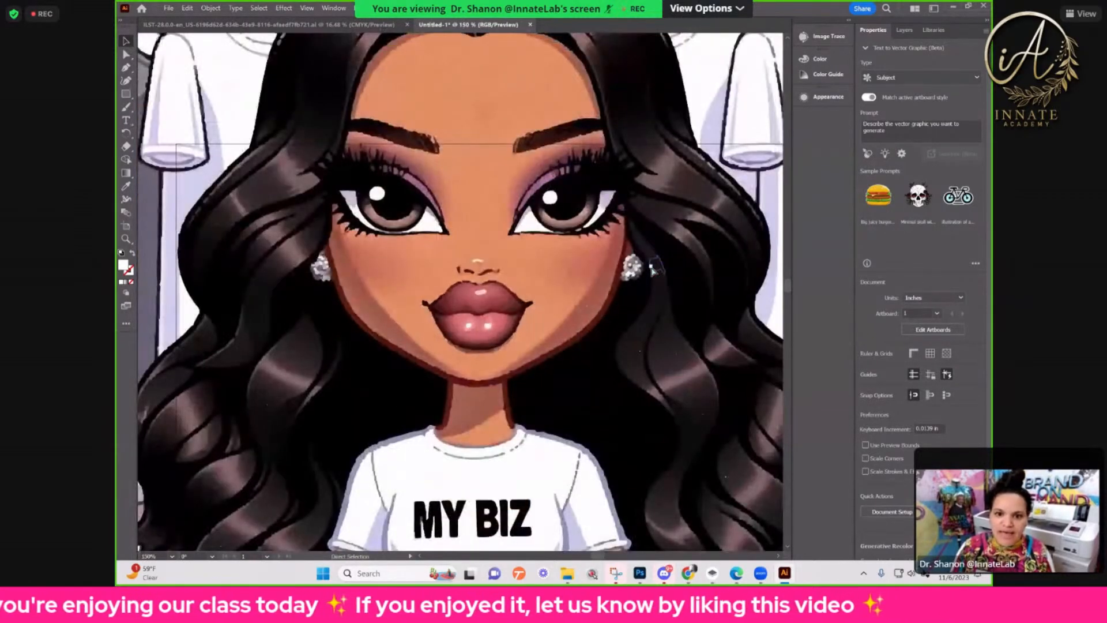
key("ctrl+minus")
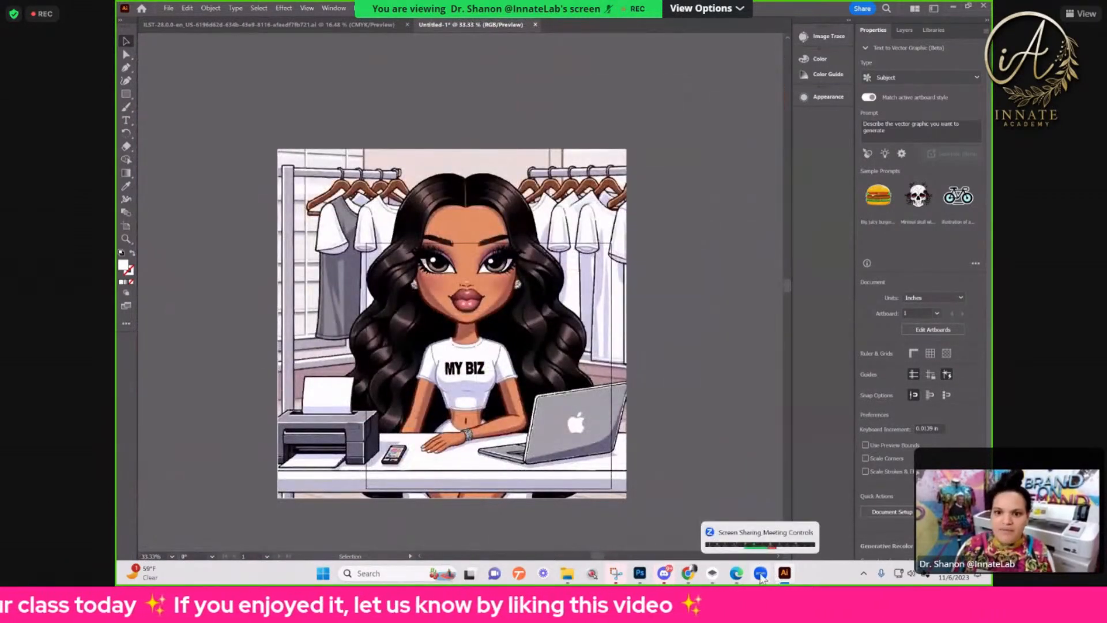
Step: Switch to Vectorizer.AI in the browser and preview the cartoon with the 77-color palette
mouse_move(697, 577)
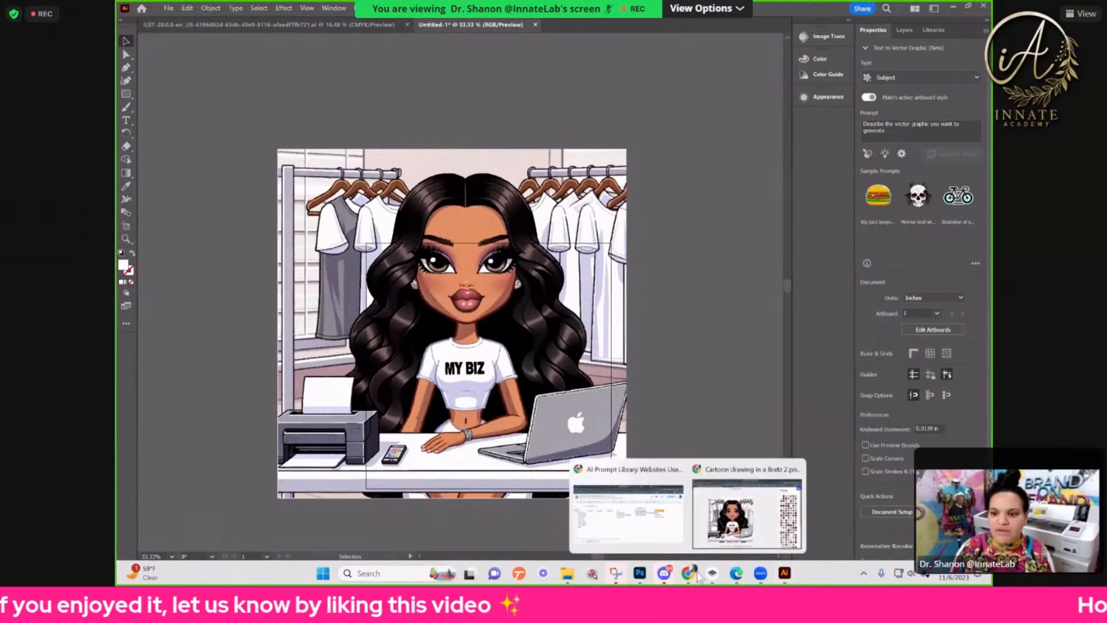
left_click(711, 519)
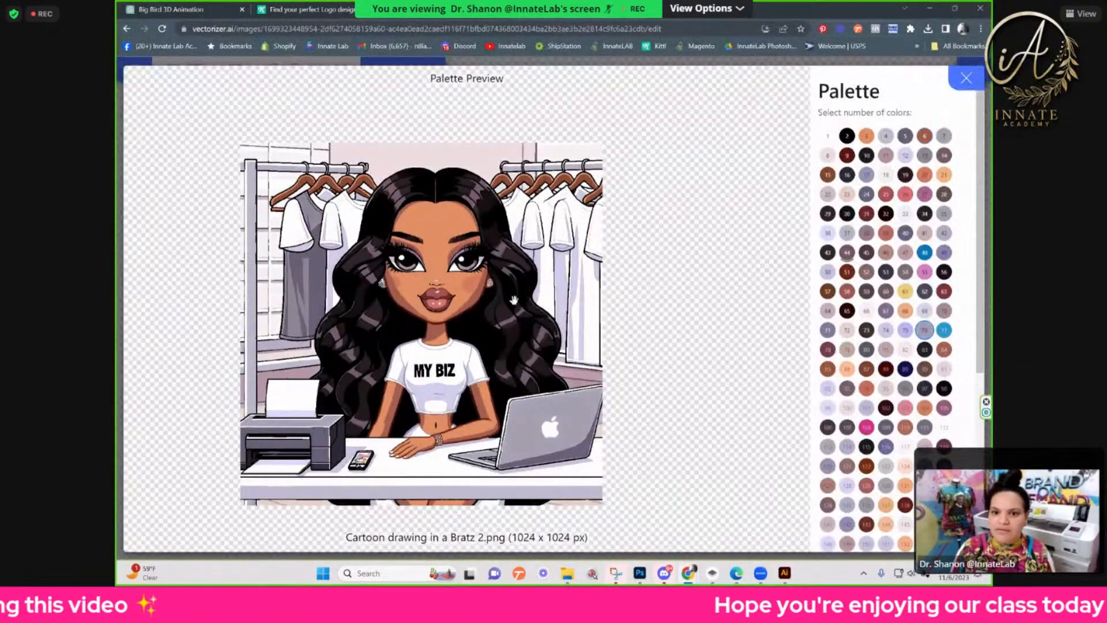
left_click(926, 312)
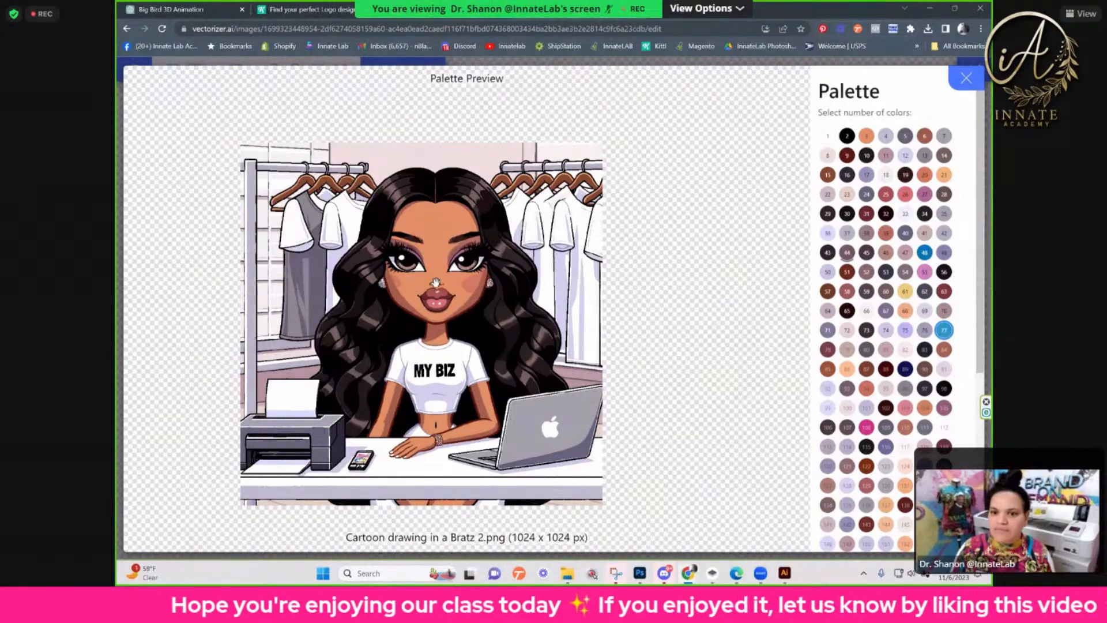
Step: Inspect the face in the 77-color preview at higher magnification, restore the normal size and close the palette selection
key("ctrl+plus")
key("ctrl+plus")
key("ctrl+plus")
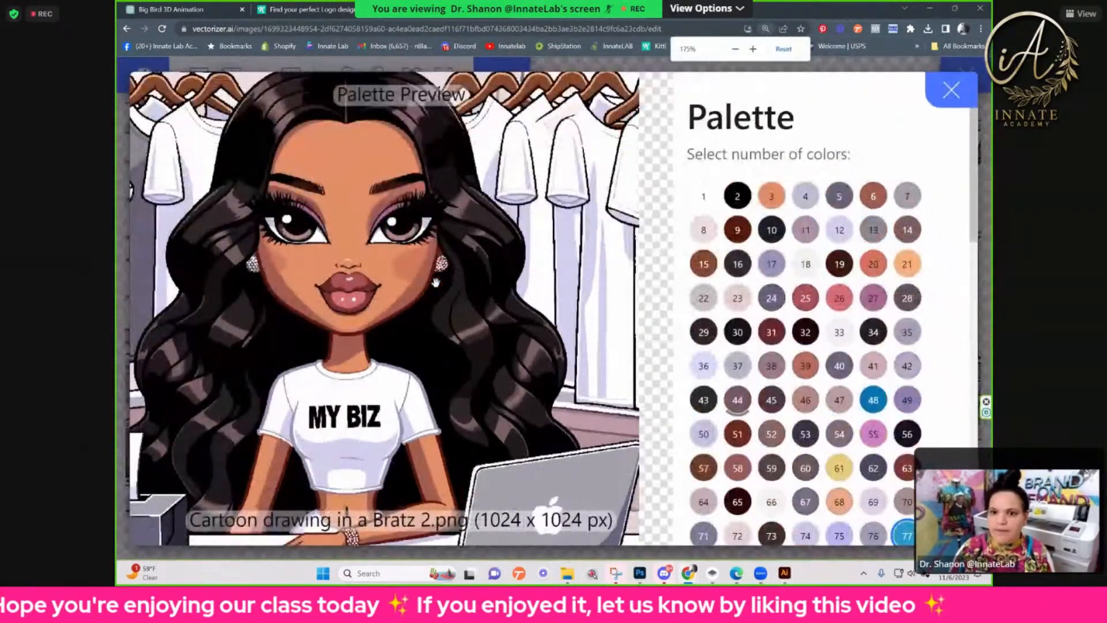
key("ctrl+plus")
key("ctrl+plus")
key("ctrl+plus")
key("ctrl+plus")
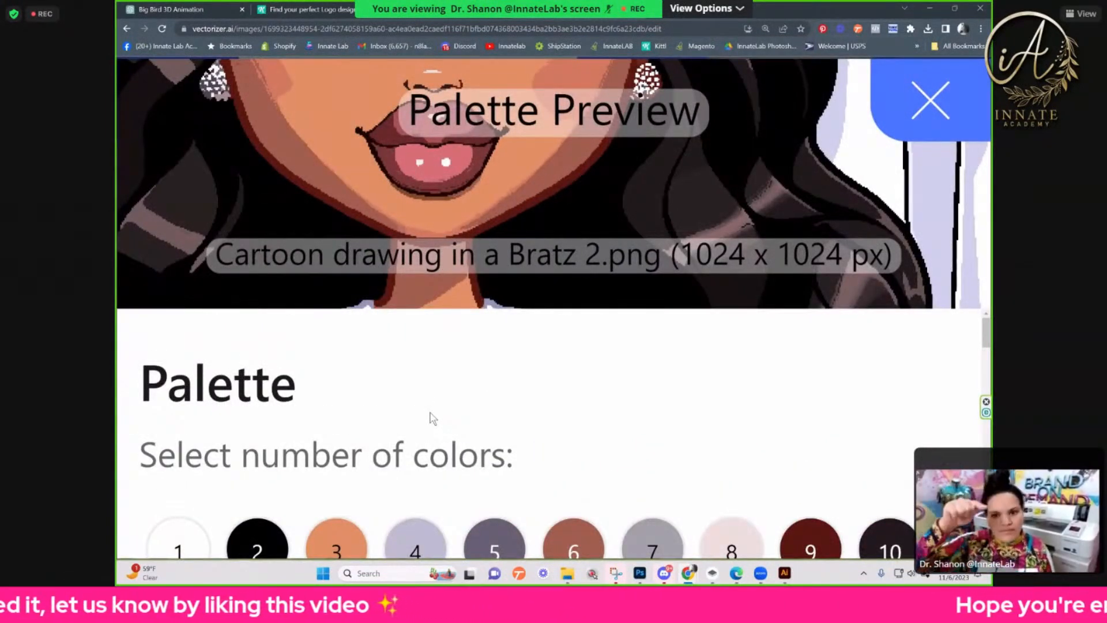
key("ctrl+minus")
key("ctrl+minus")
key("ctrl+minus")
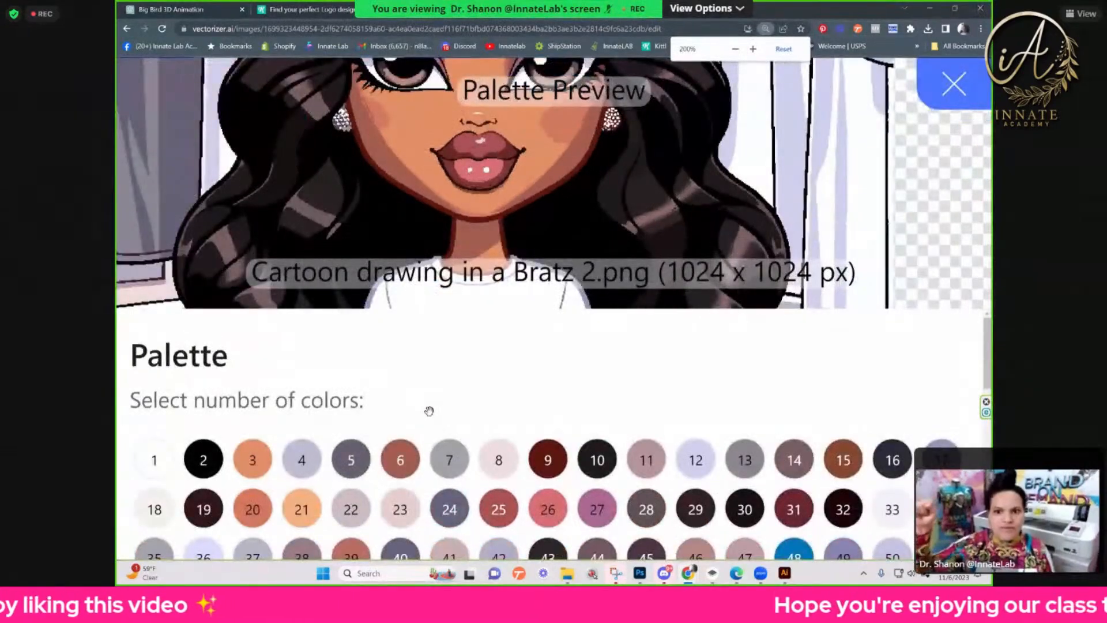
key("ctrl+minus")
key("ctrl+minus")
key("ctrl+minus")
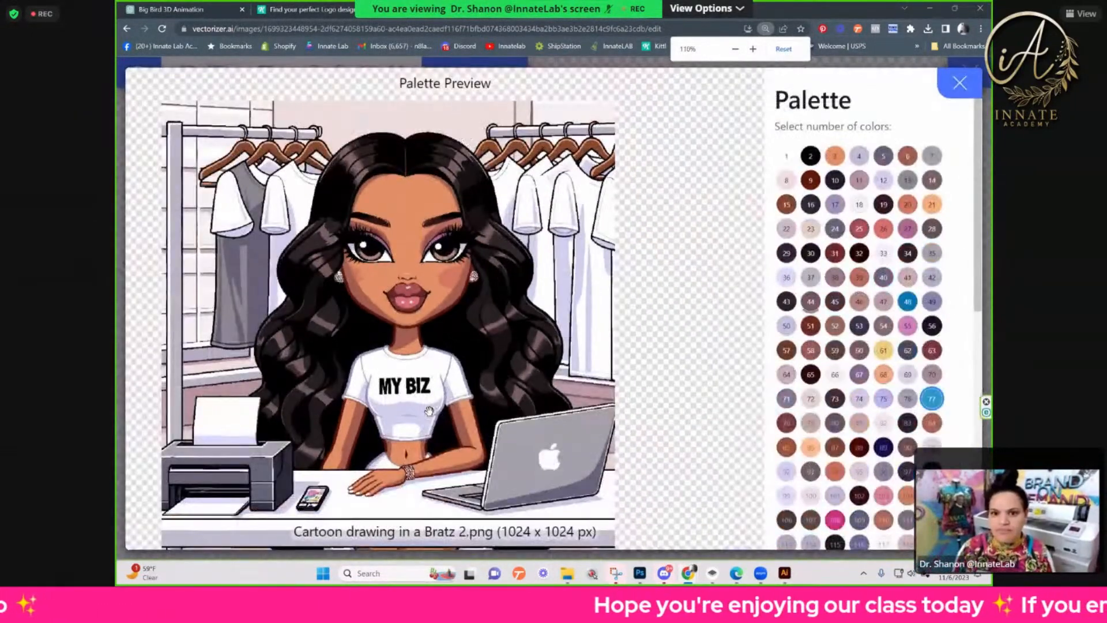
key("ctrl+minus")
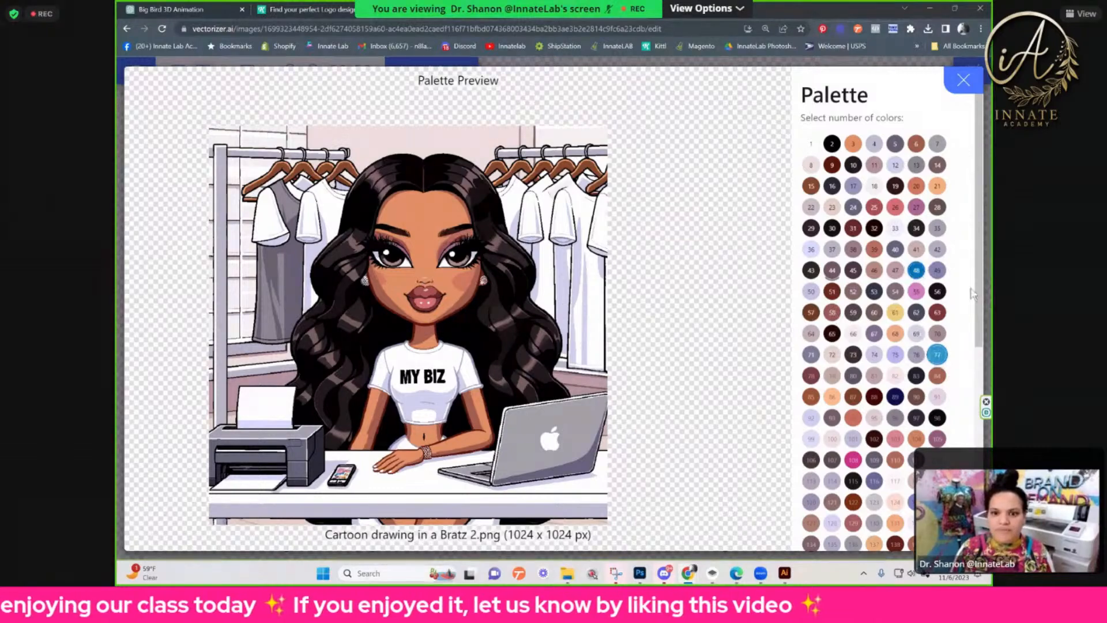
left_click(961, 84)
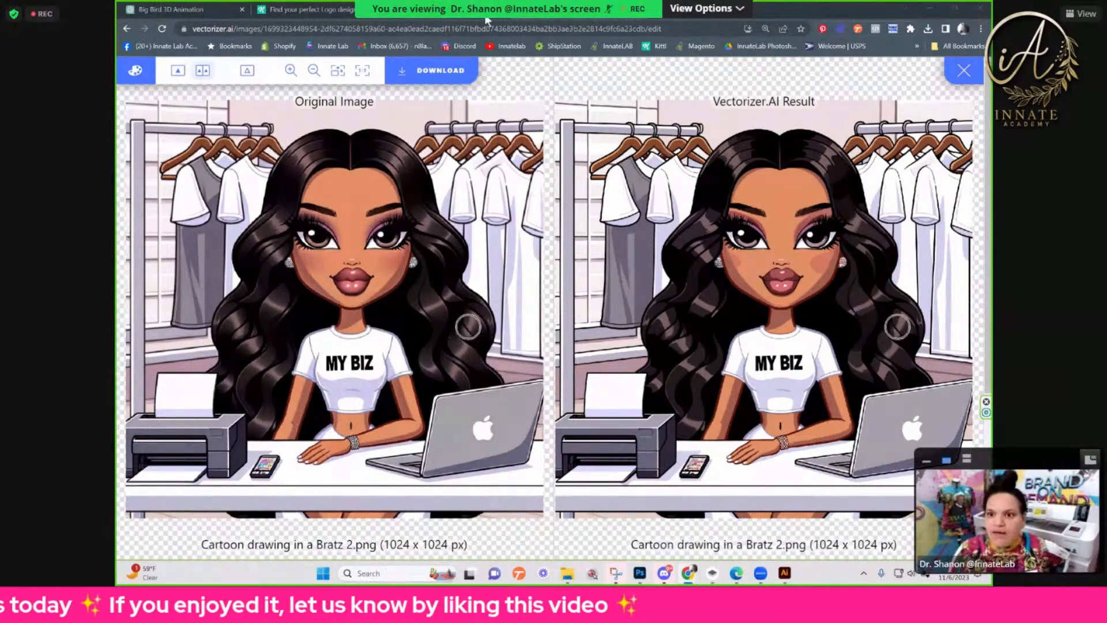
Step: Switch to the Witchery Tarot & Crystals project in Kittl and select the logomark inside the wide logo
left_click(468, 11)
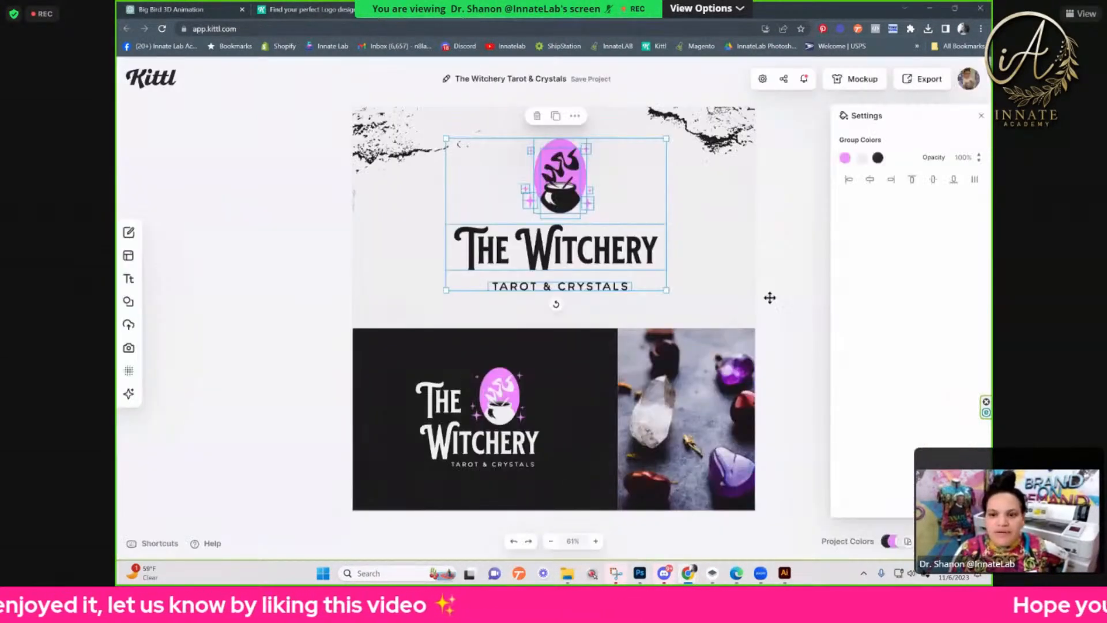
left_click(390, 200)
left_click(542, 179)
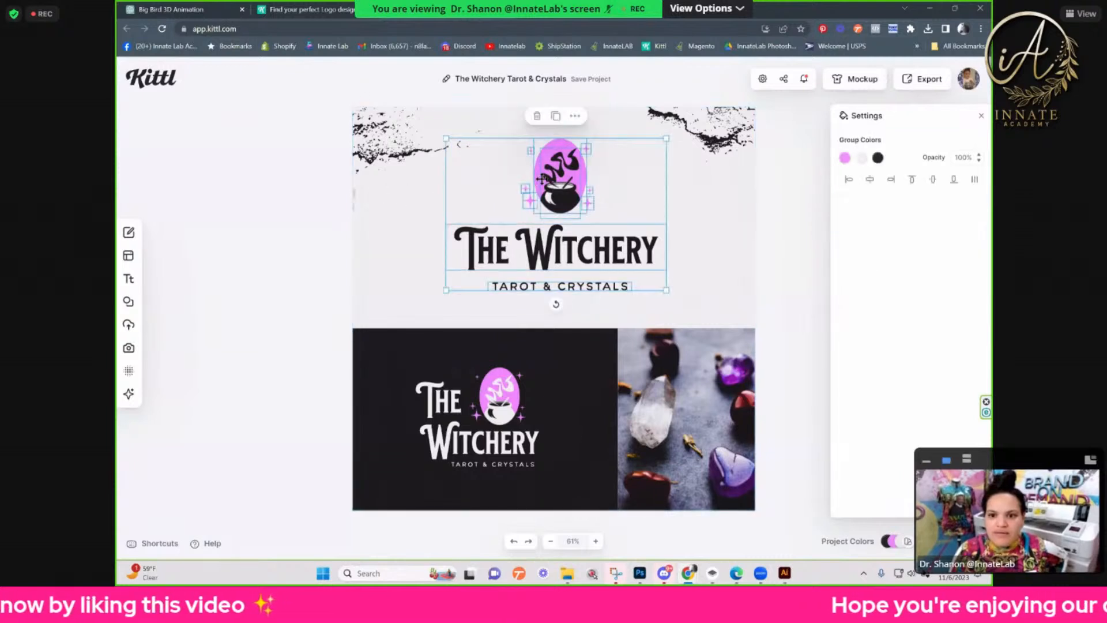
double_click(559, 181)
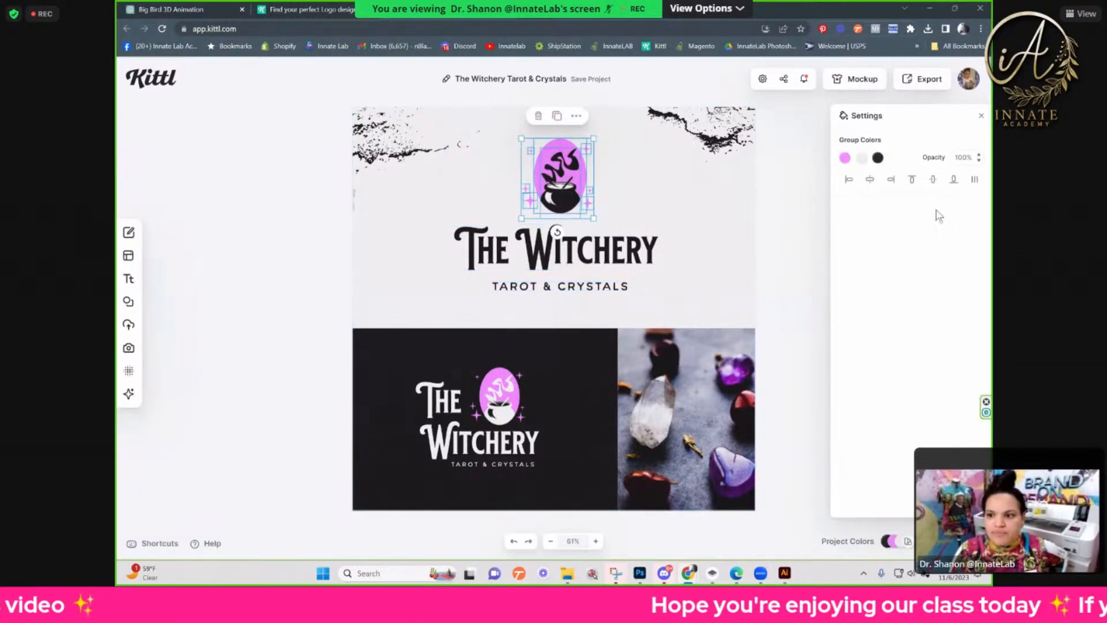
Step: Show the project's layers, expand the wide logo's Logomark group and hide its Cauldron group
left_click(956, 541)
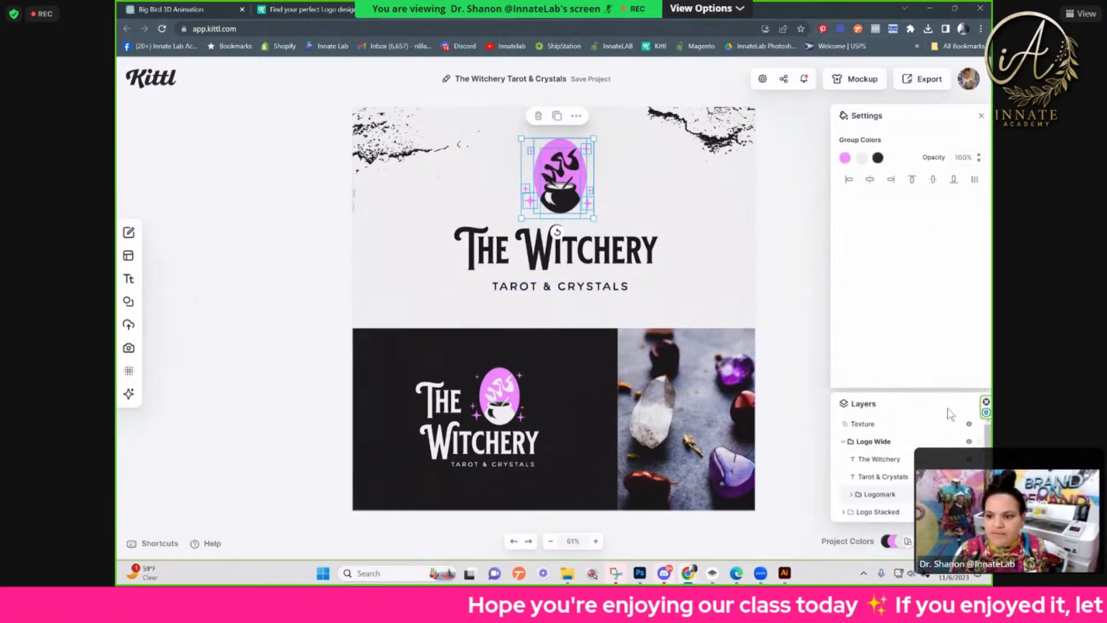
left_click(853, 495)
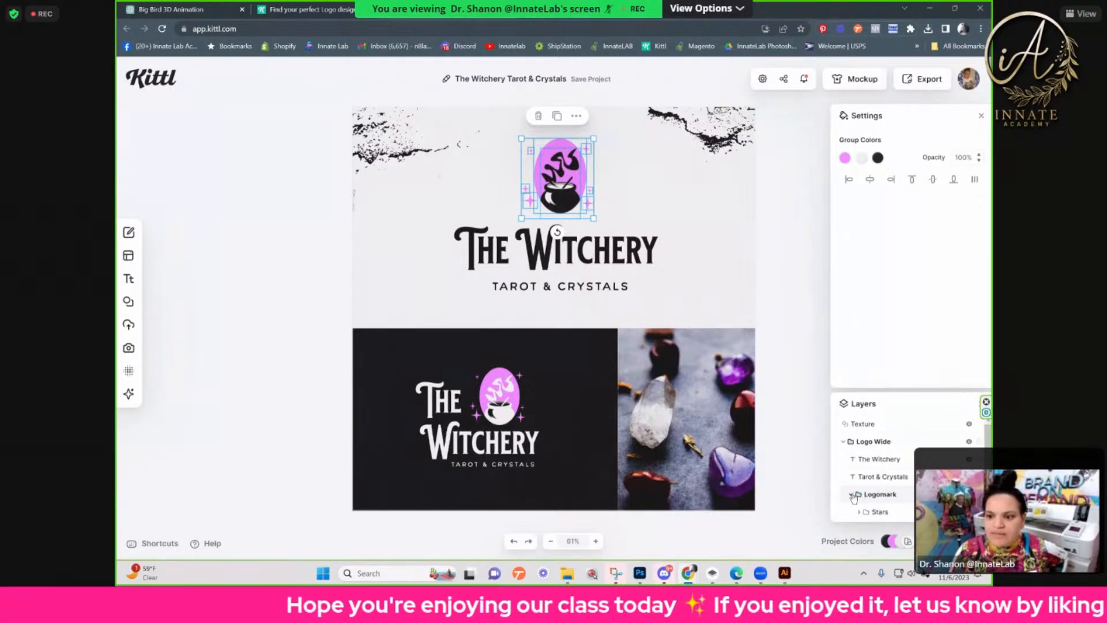
scroll(883, 503, "down", 2)
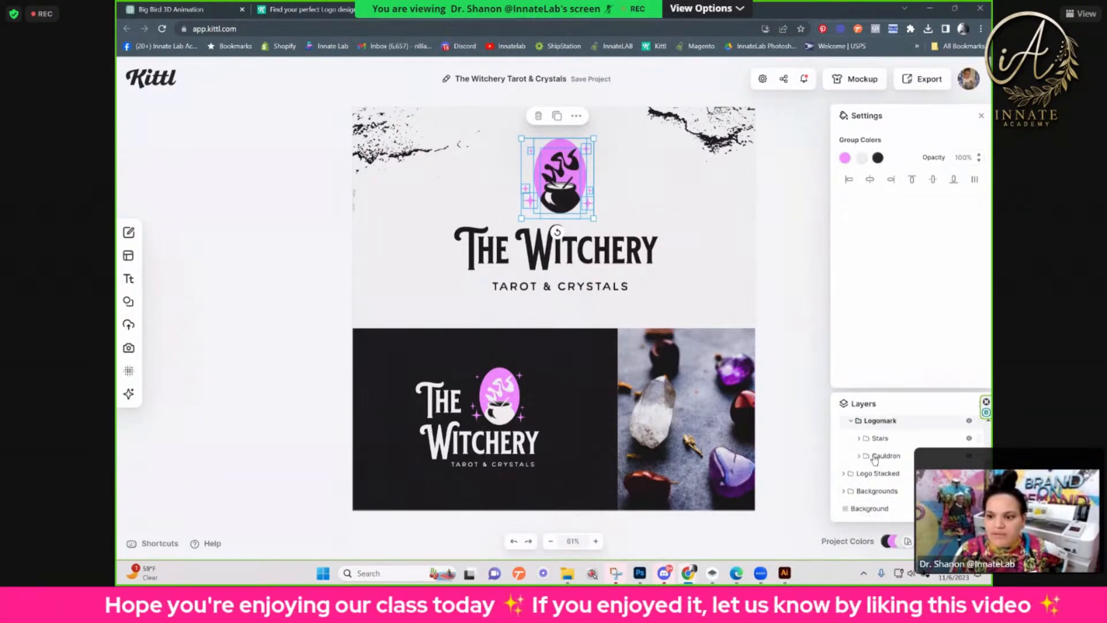
left_click(886, 456)
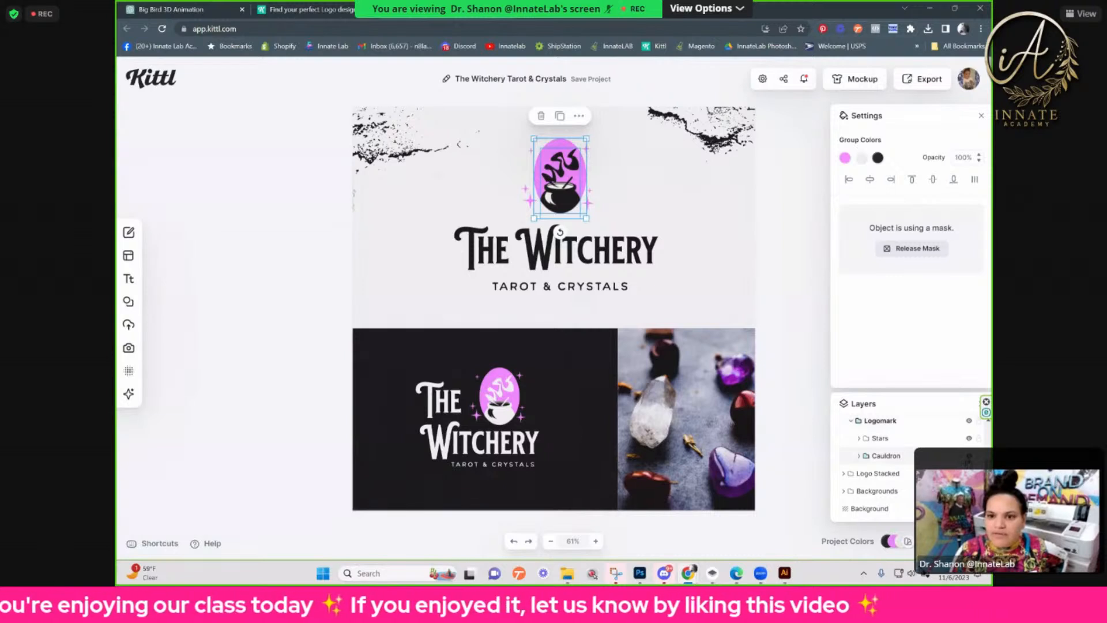
left_click(58, 597)
left_click(972, 458)
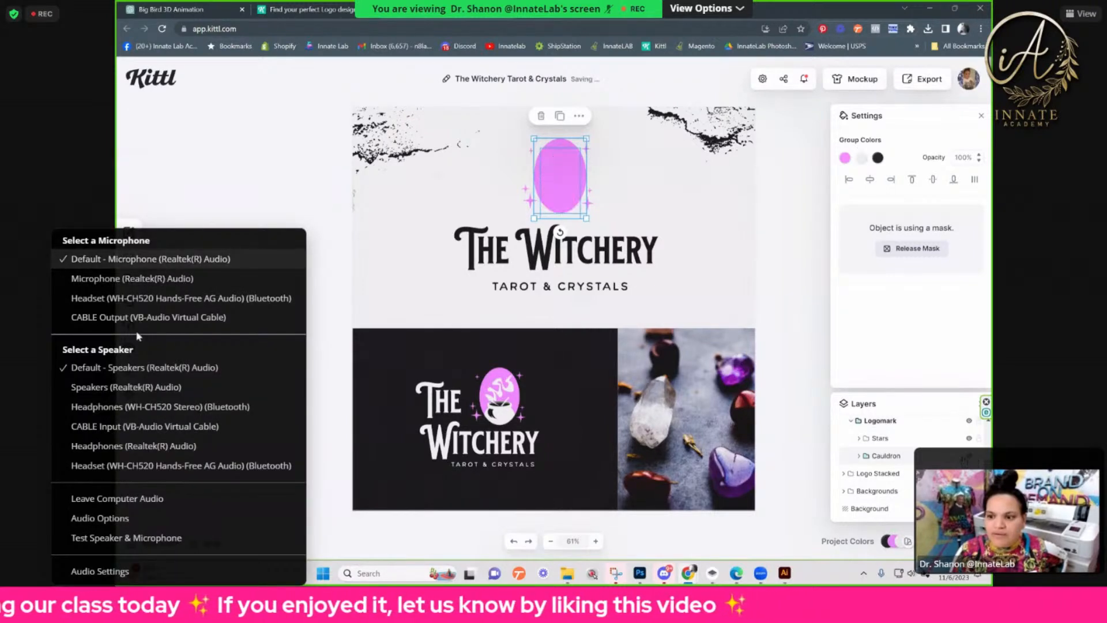
left_click(588, 372)
left_click(652, 203)
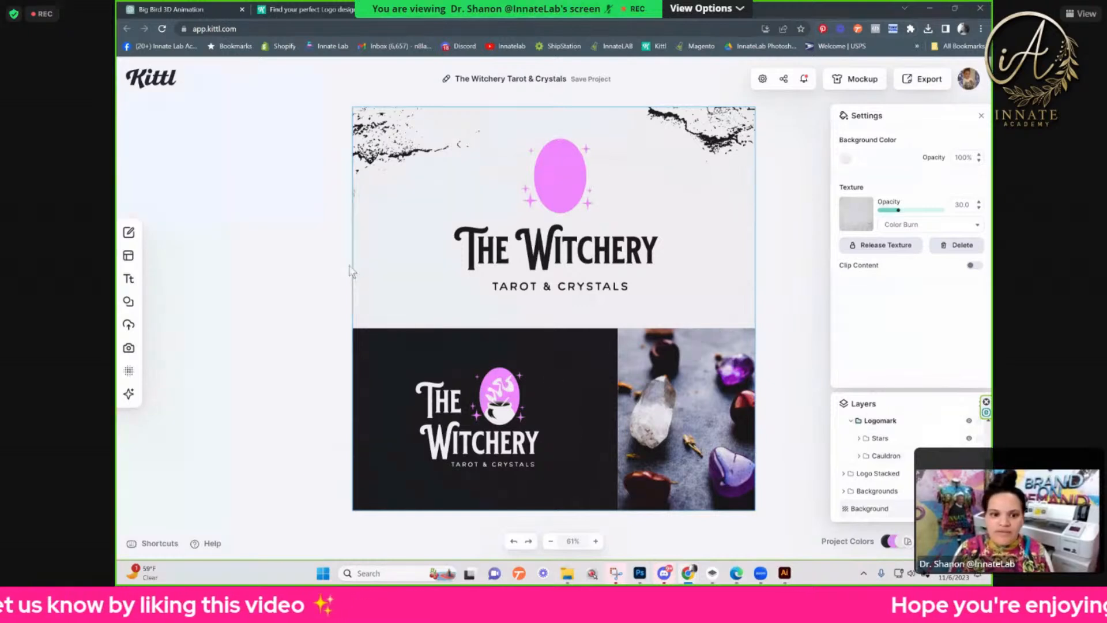
Step: Upload the cut-out image of the woman in a red hoodie from Downloads and place it over the logo's purple oval
left_click(128, 324)
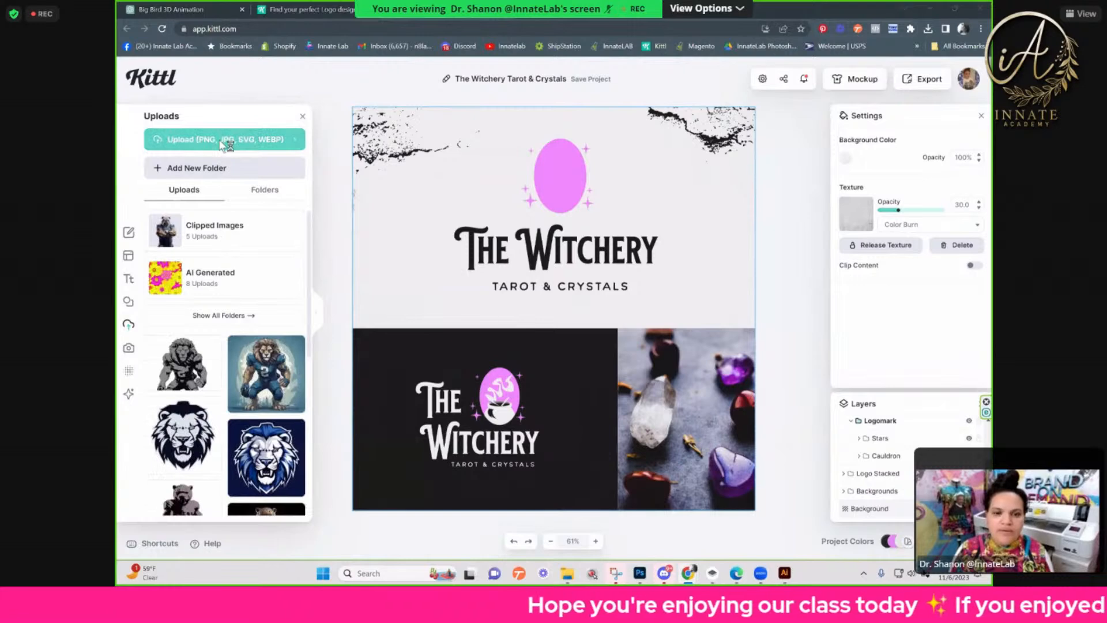
left_click(225, 141)
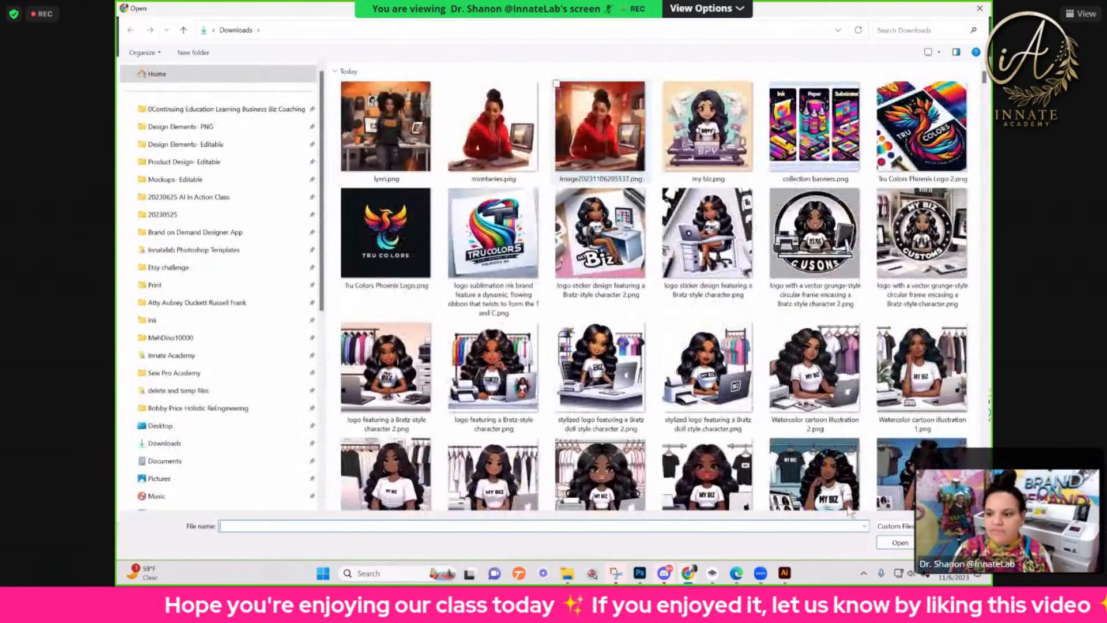
left_click(494, 130)
left_click(900, 542)
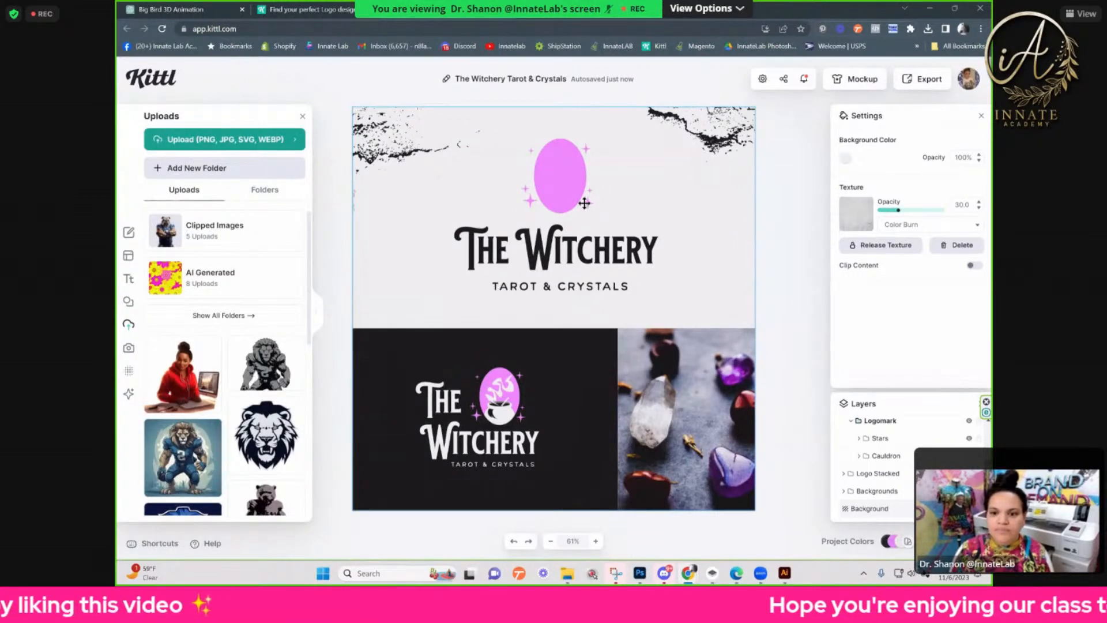
left_click_drag(551, 338, 555, 201)
key("ctrl+plus")
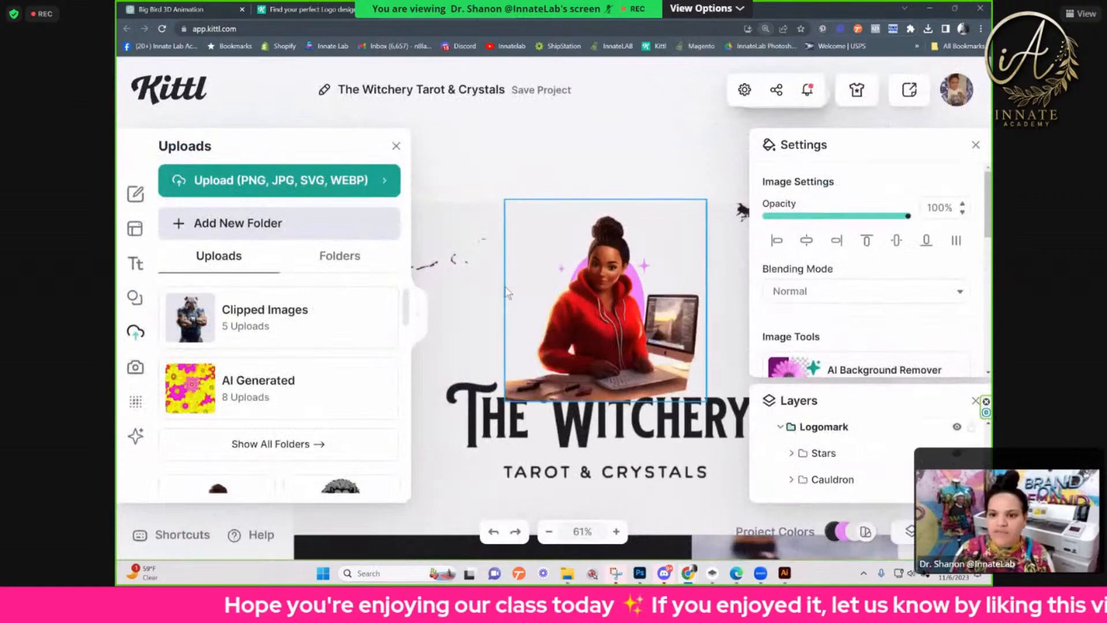
Step: Shrink the woman's image to fit the logomark and position it over the purple oval above the Witchery title
left_click_drag(707, 201, 646, 274)
left_click_drag(561, 383, 609, 335)
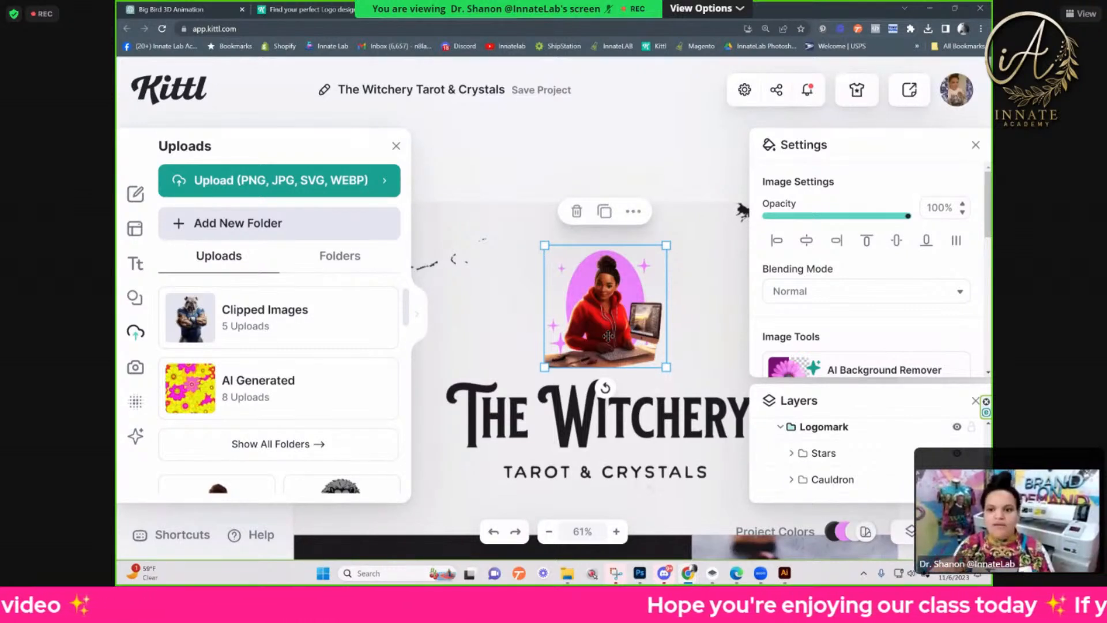
mouse_move(609, 336)
left_mouse_down()
mouse_move(484, 322)
mouse_move(590, 342)
mouse_move(612, 327)
left_mouse_up()
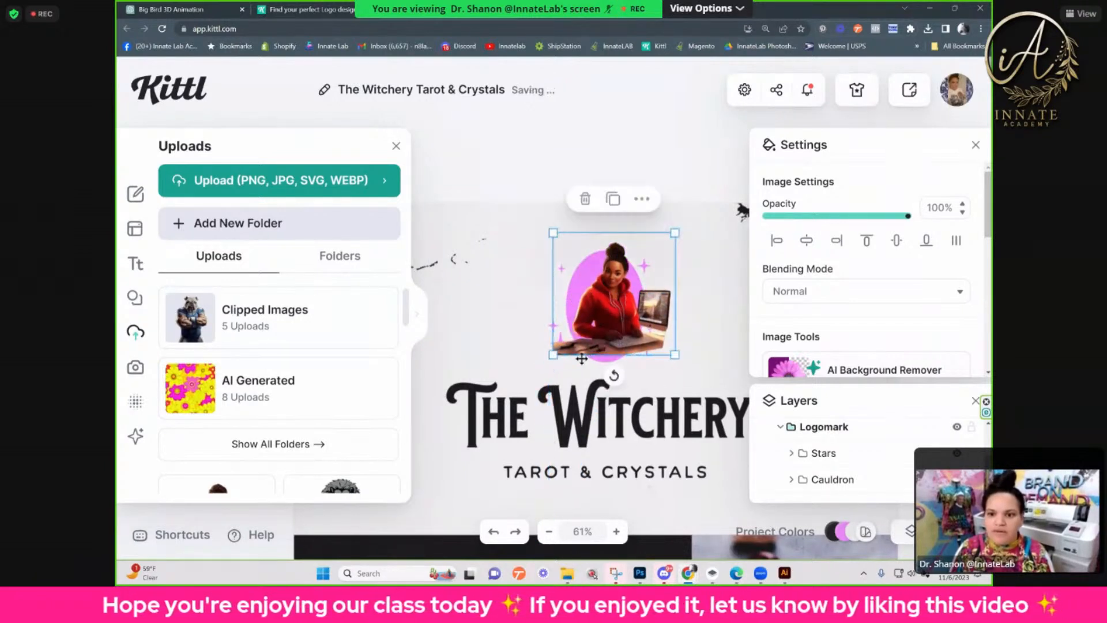
left_click_drag(553, 356, 542, 367)
left_click_drag(609, 335, 609, 335)
left_click(721, 344)
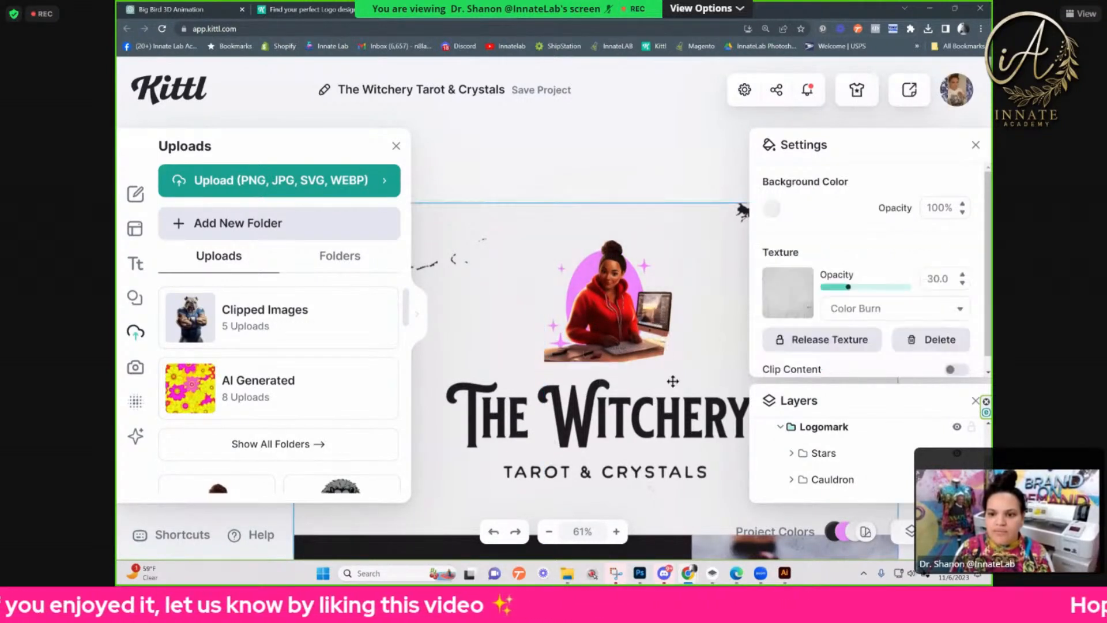
Step: Replace the wide logo's title "The Witchery" with "My Biz"
left_click(585, 403)
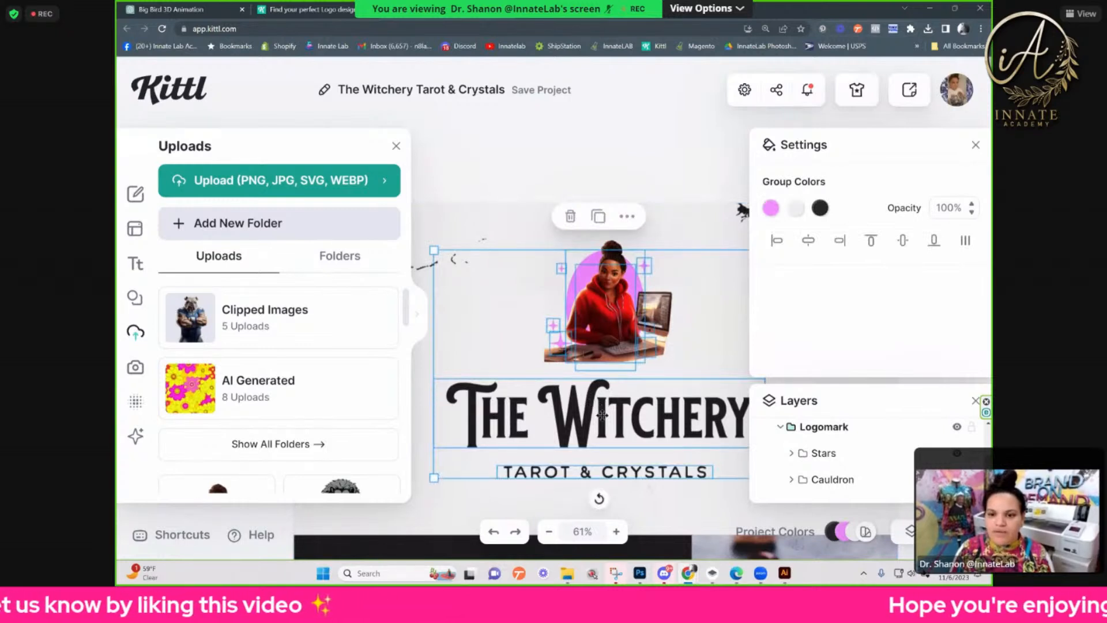
left_click(577, 415)
double_click(576, 415)
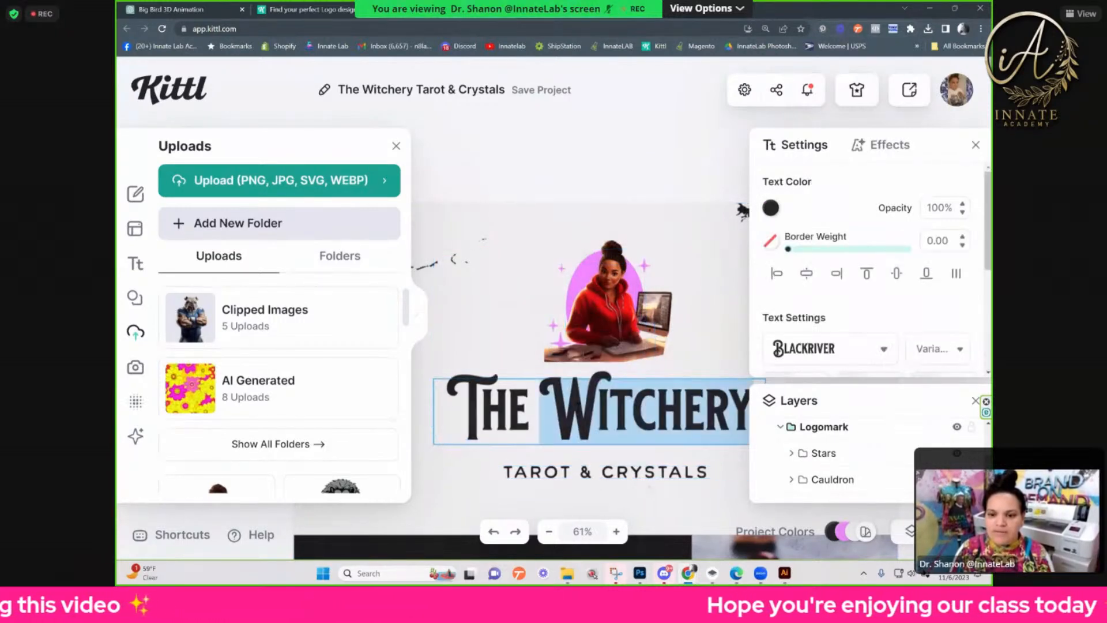
key("ctrl+a")
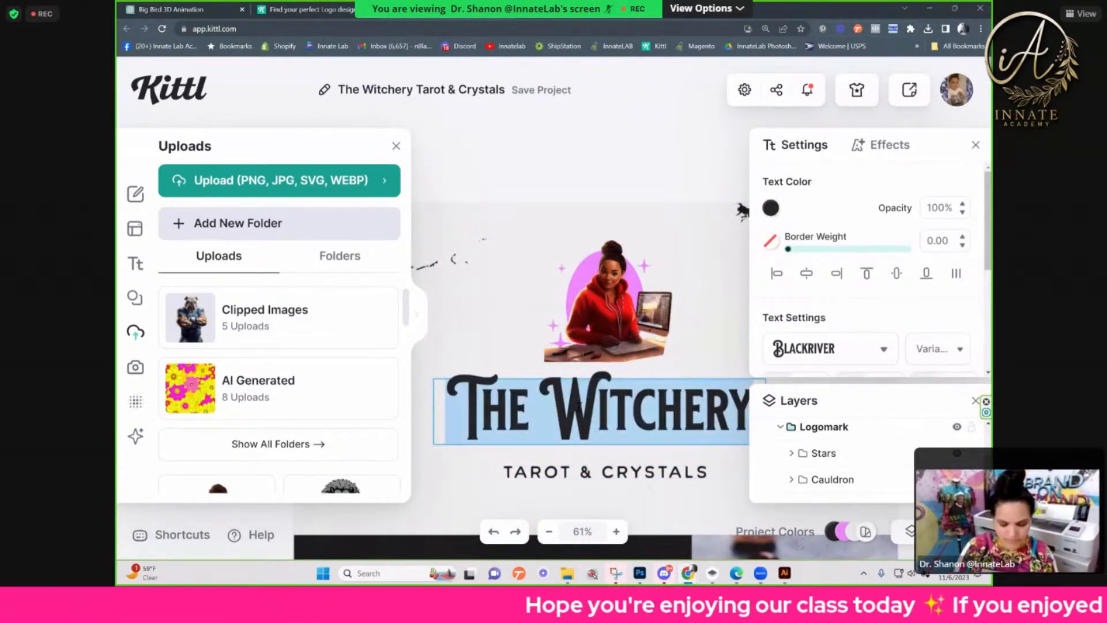
type("My Bi")
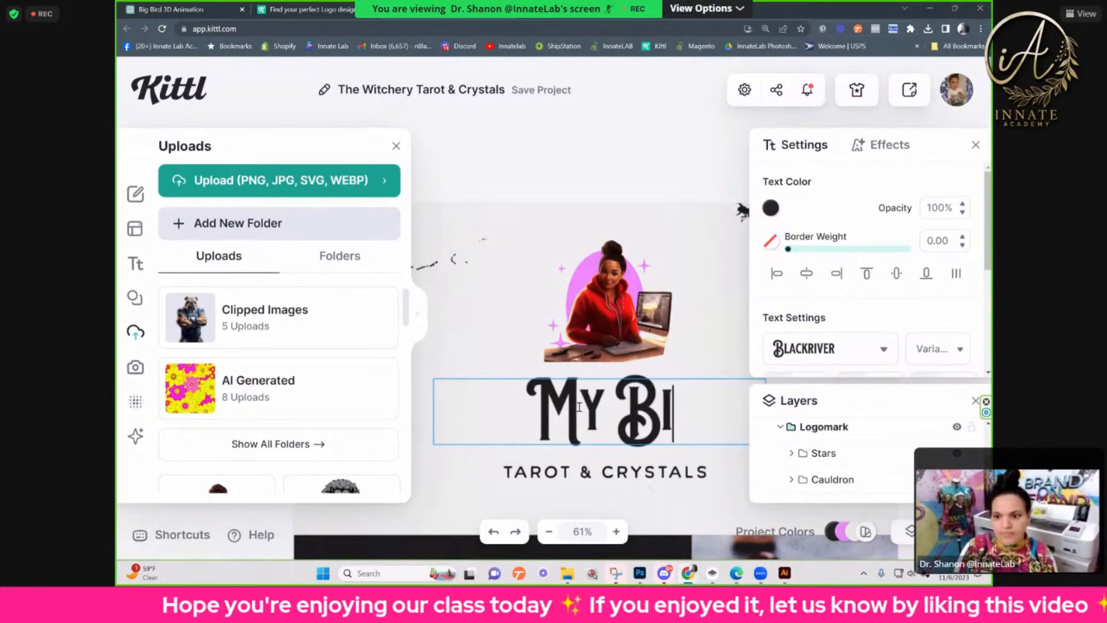
type("z")
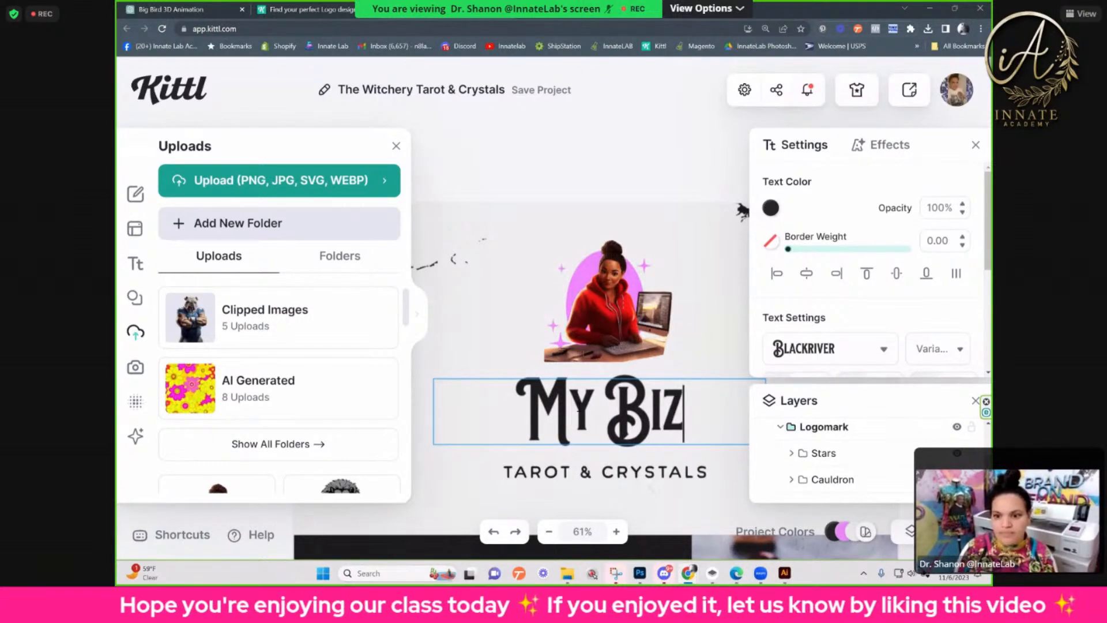
Step: Replace the tagline "Tarot & Crystals" under the wide logo's title with "customs"
left_click(623, 473)
double_click(616, 475)
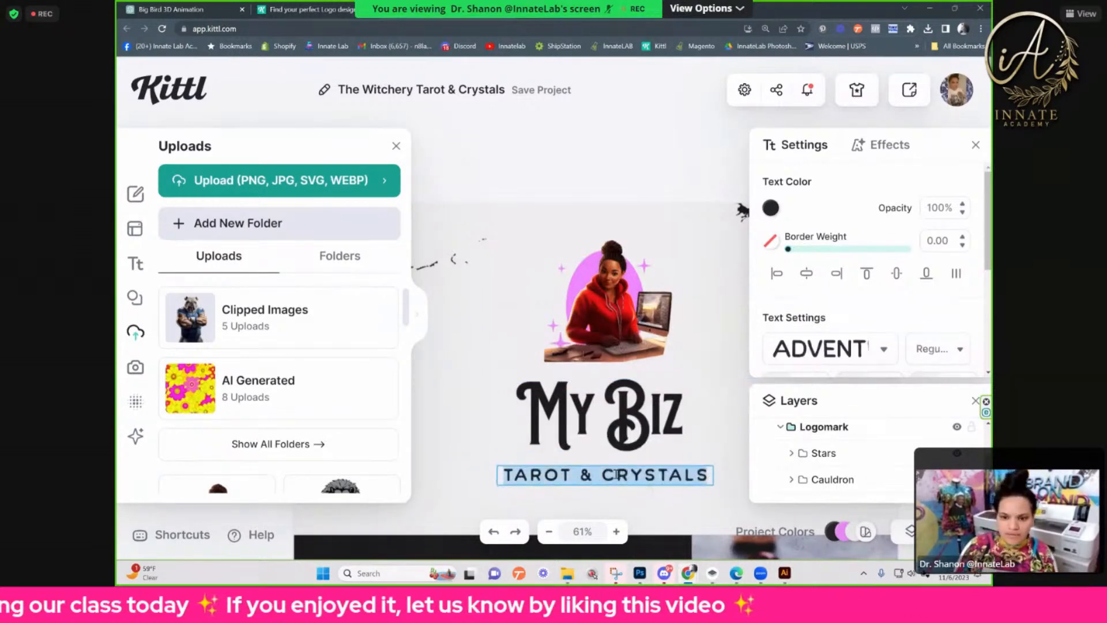
type("CUSTOMS")
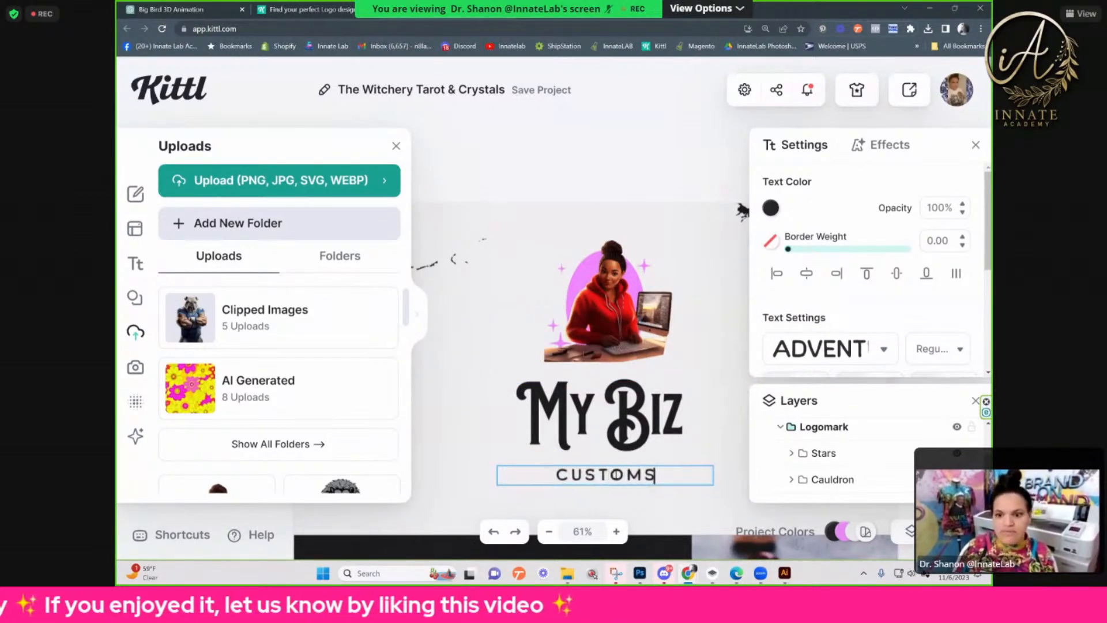
key("Escape")
Step: Move the My Biz title up so it overlaps the lower edge of the woman's image
left_click(631, 402)
left_click_drag(631, 402, 638, 376)
Step: Ungroup the wide logo and move the My Biz text layer above the woman's illustrationImage layer
scroll(897, 427, "down", 3)
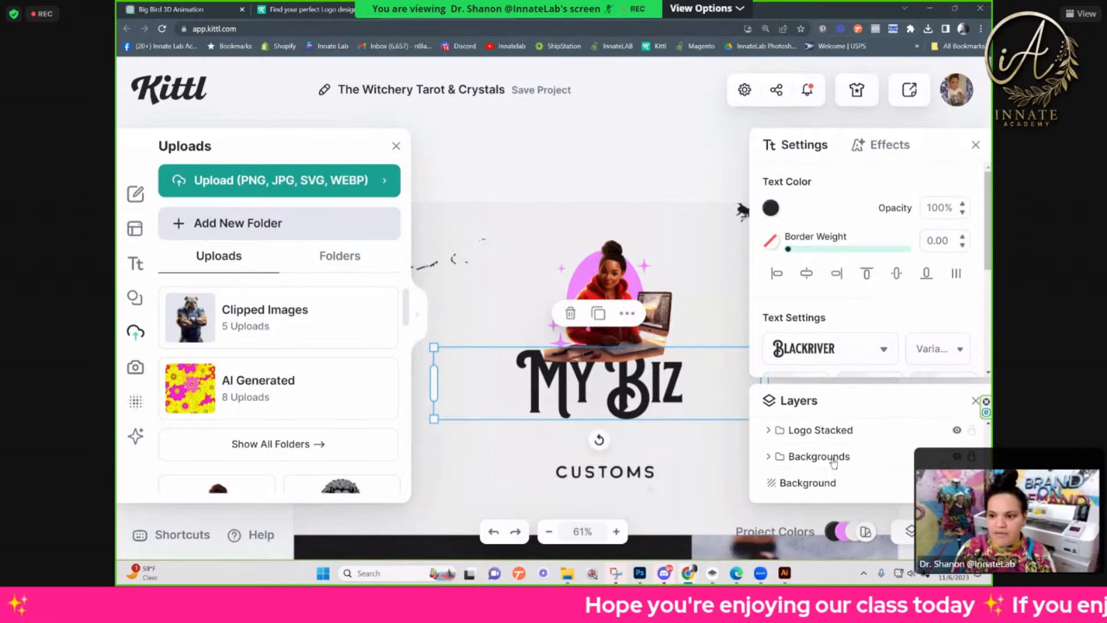
scroll(834, 458, "up", 2)
scroll(834, 458, "down", 1)
scroll(835, 456, "up", 1)
scroll(833, 453, "up", 1)
scroll(841, 460, "down", 3)
scroll(840, 467, "up", 5)
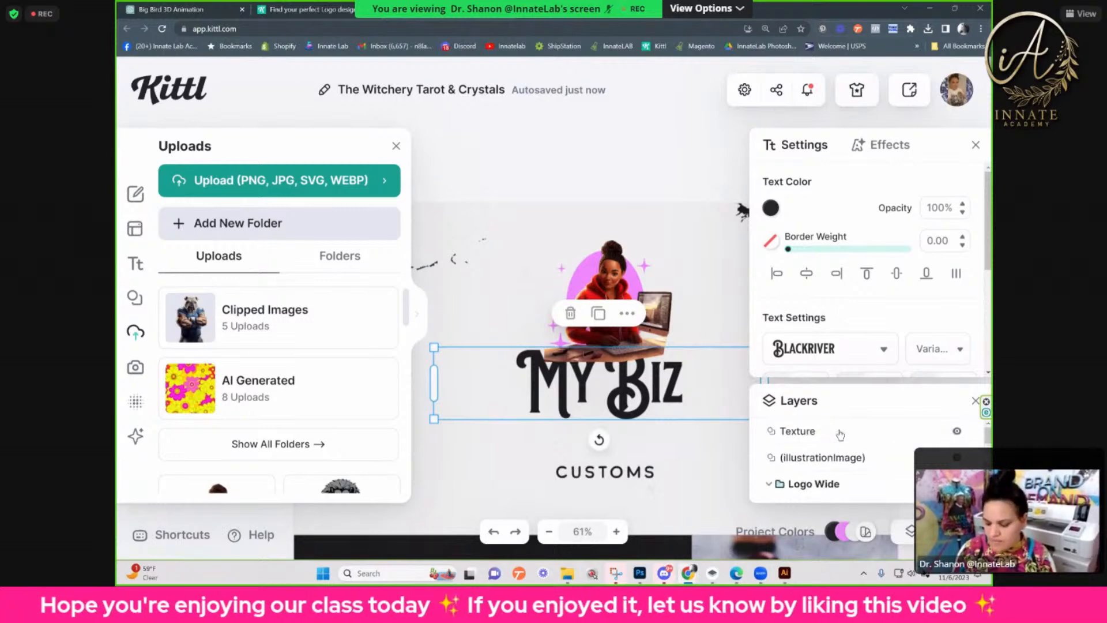
key("ctrl+0")
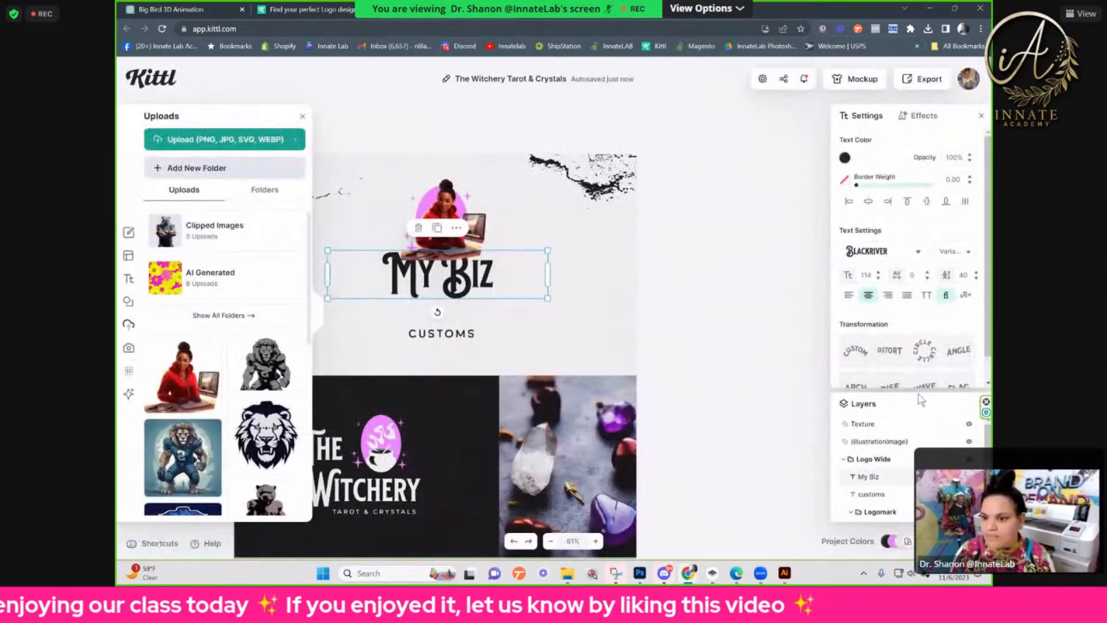
left_click(898, 438)
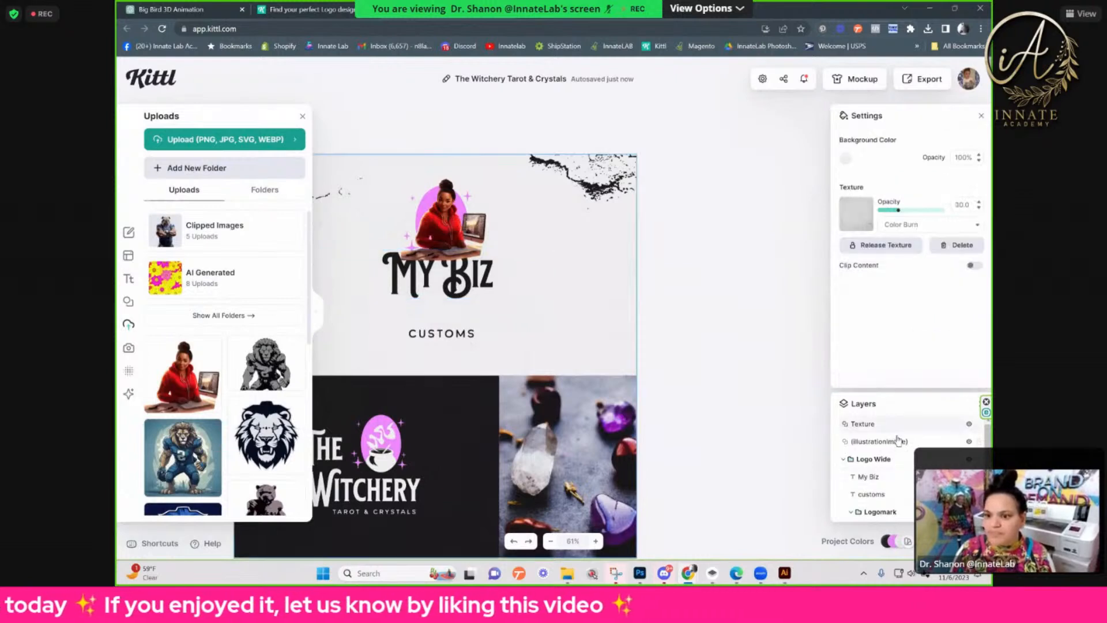
left_click(454, 281)
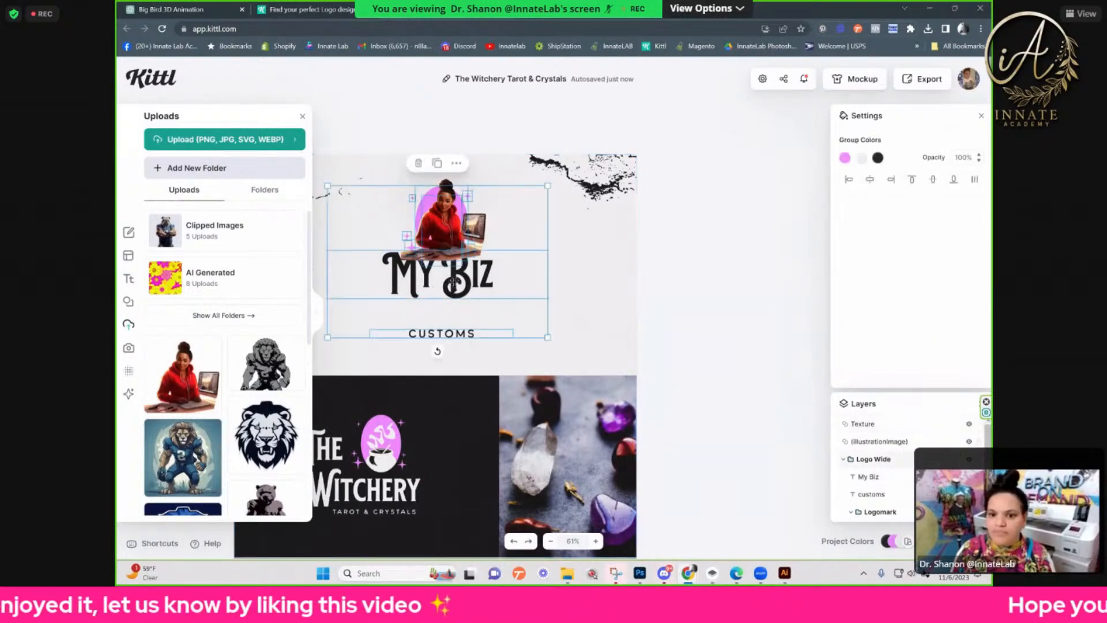
left_click(454, 281)
left_click(479, 264)
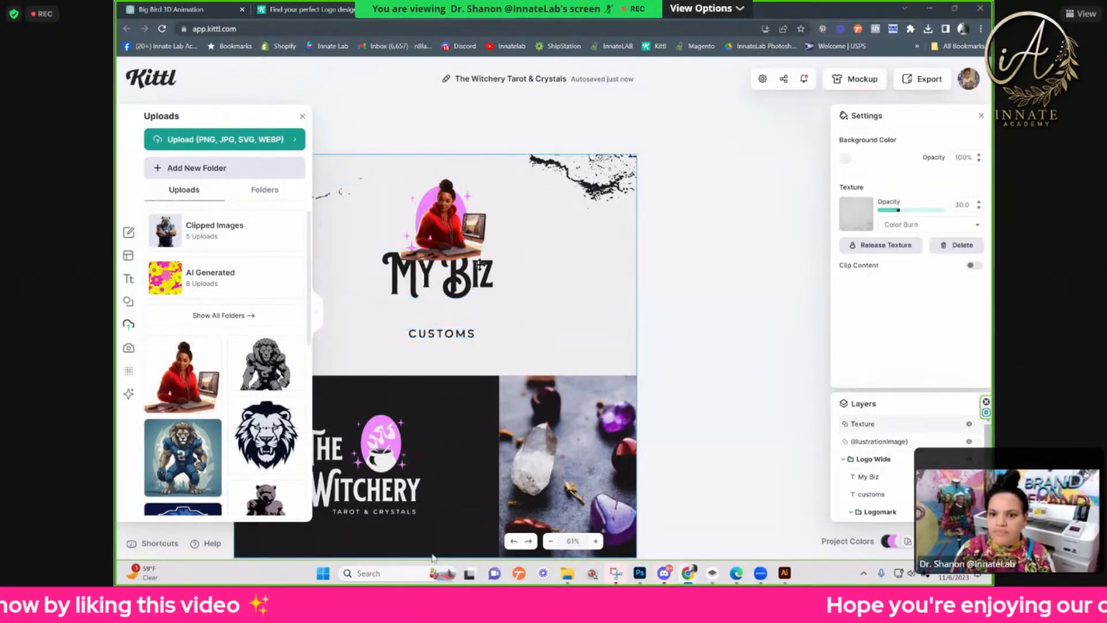
left_click(480, 264)
right_click(480, 265)
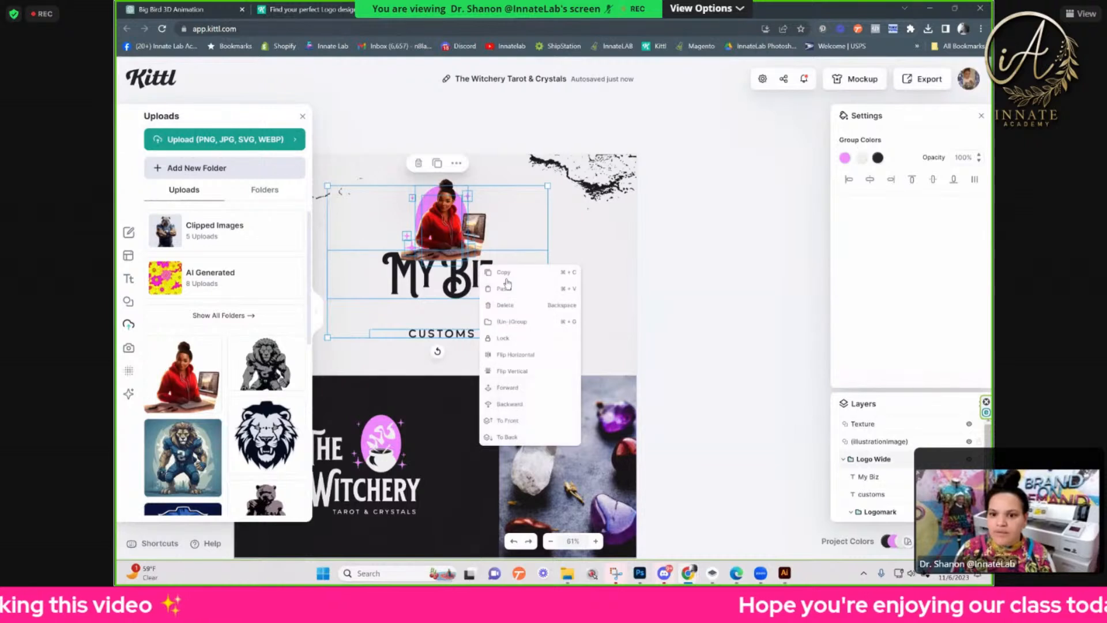
left_click(519, 322)
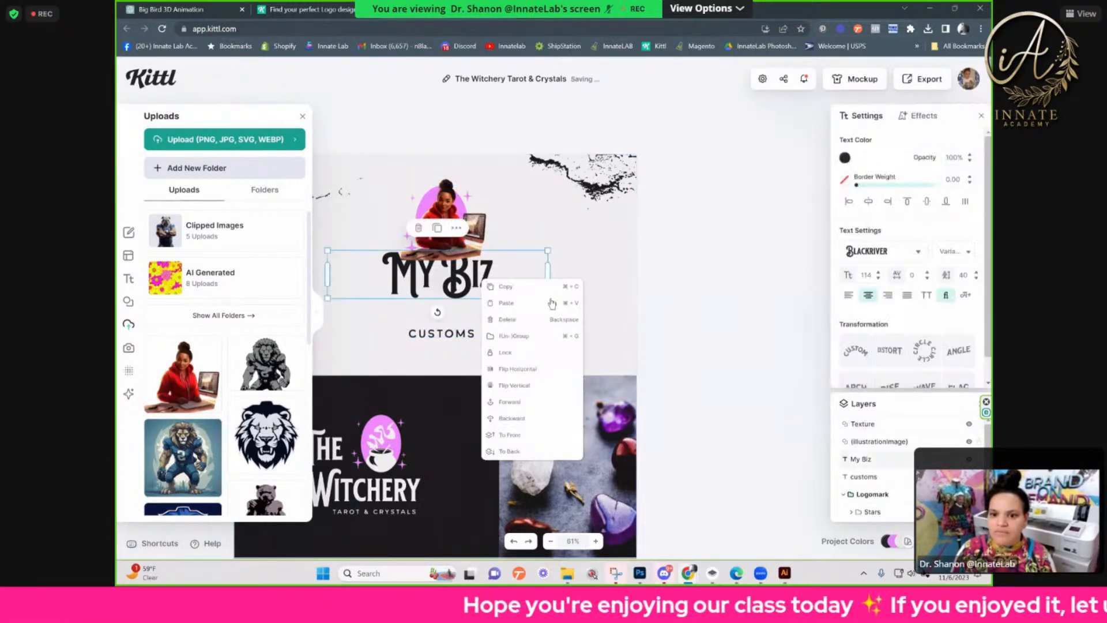
left_click(718, 406)
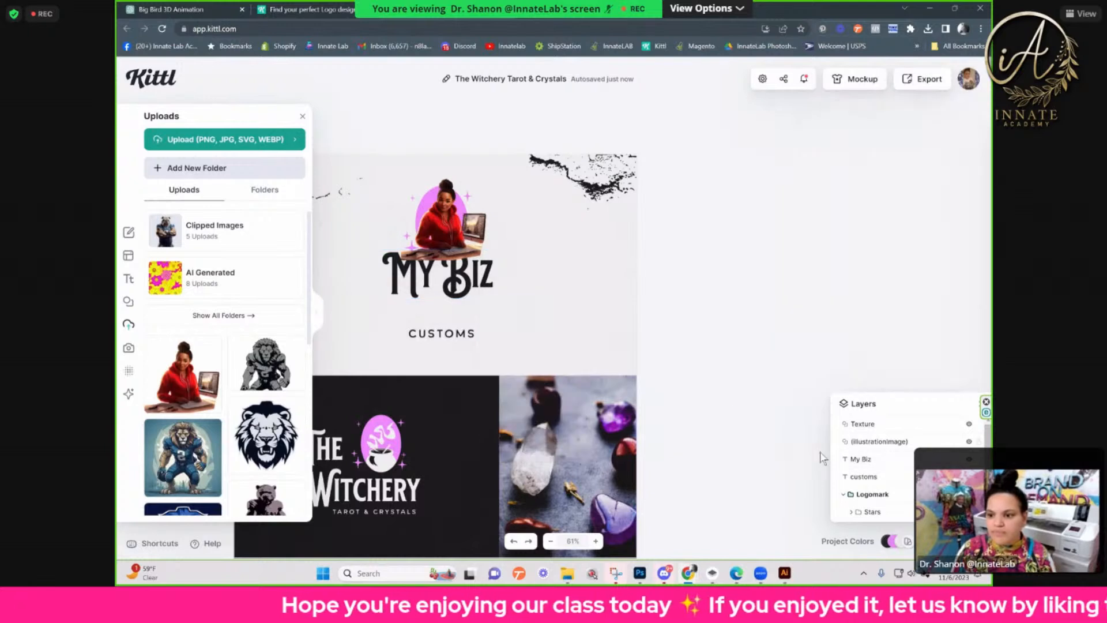
left_click(860, 459)
left_click_drag(870, 428, 886, 451)
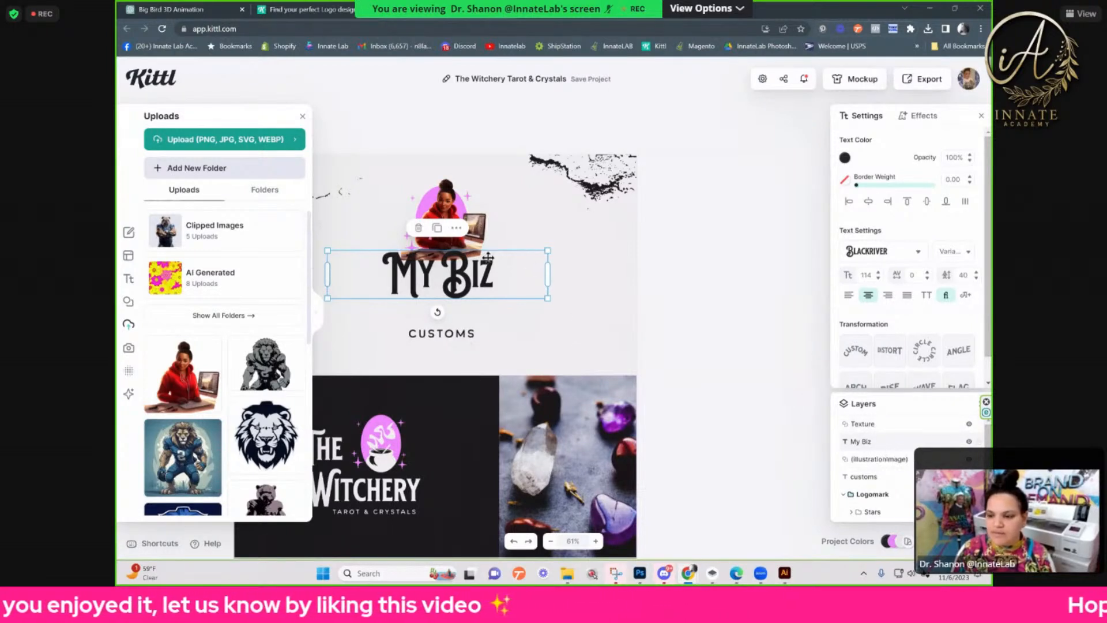
Step: Try the horizontal and oblique line decorations on the My Biz text, add a drop shadow and clear the decoration
double_click(464, 285)
left_click_drag(475, 284, 524, 275)
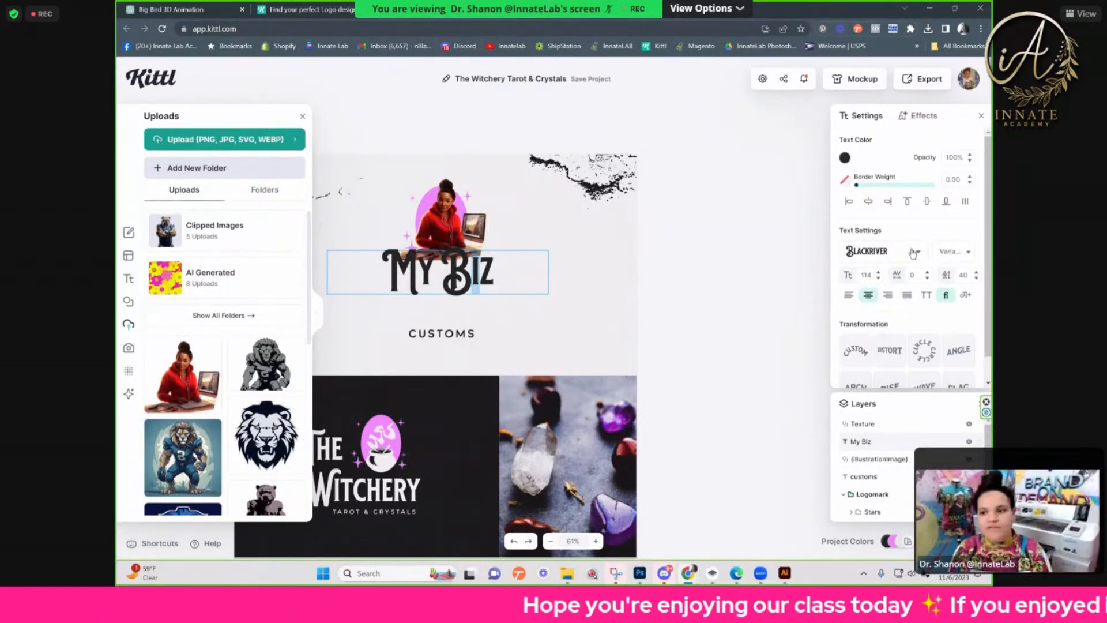
left_click(920, 116)
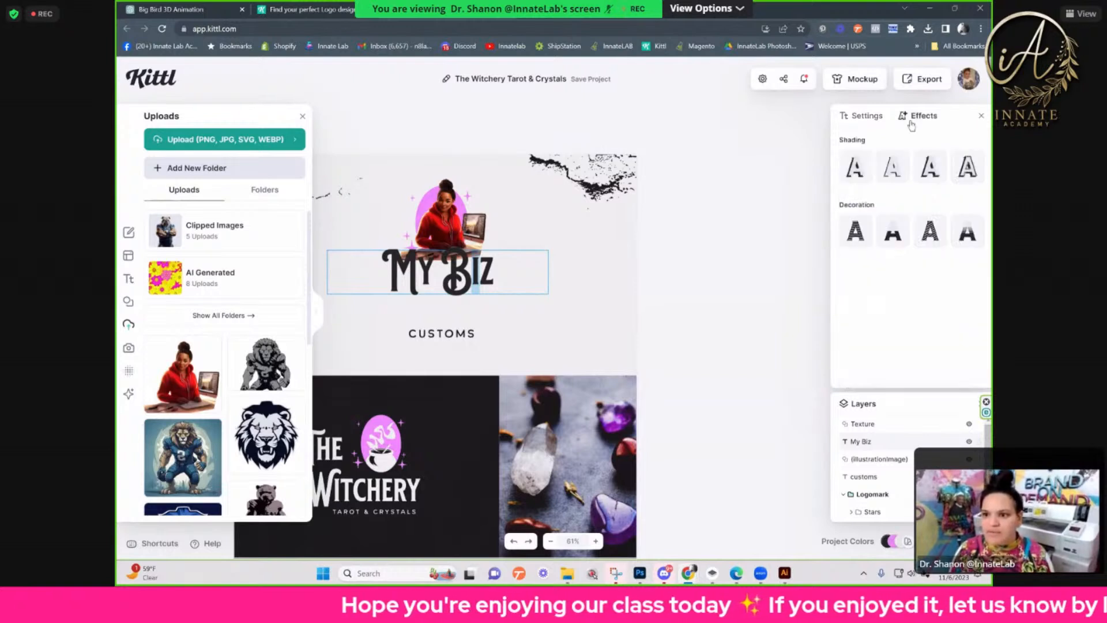
left_click(856, 232)
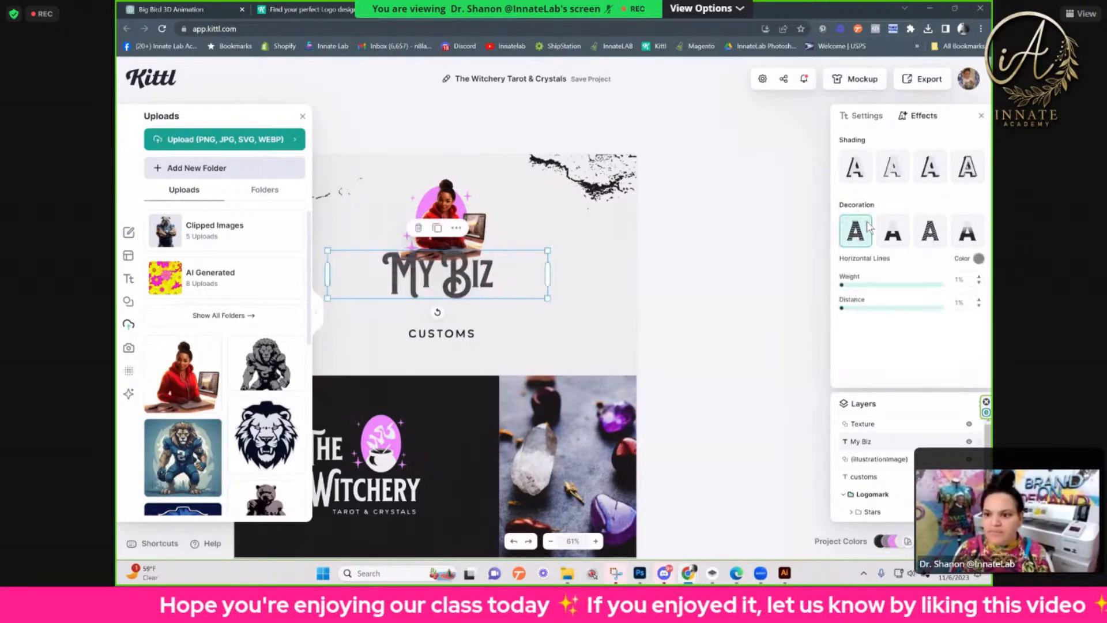
left_click(930, 231)
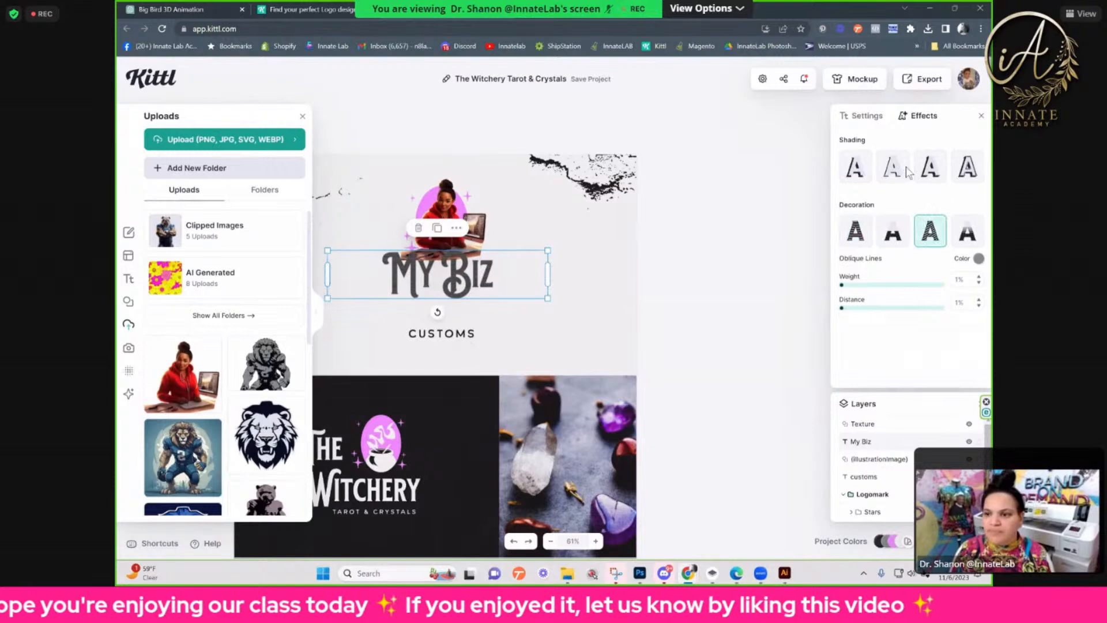
left_click(858, 174)
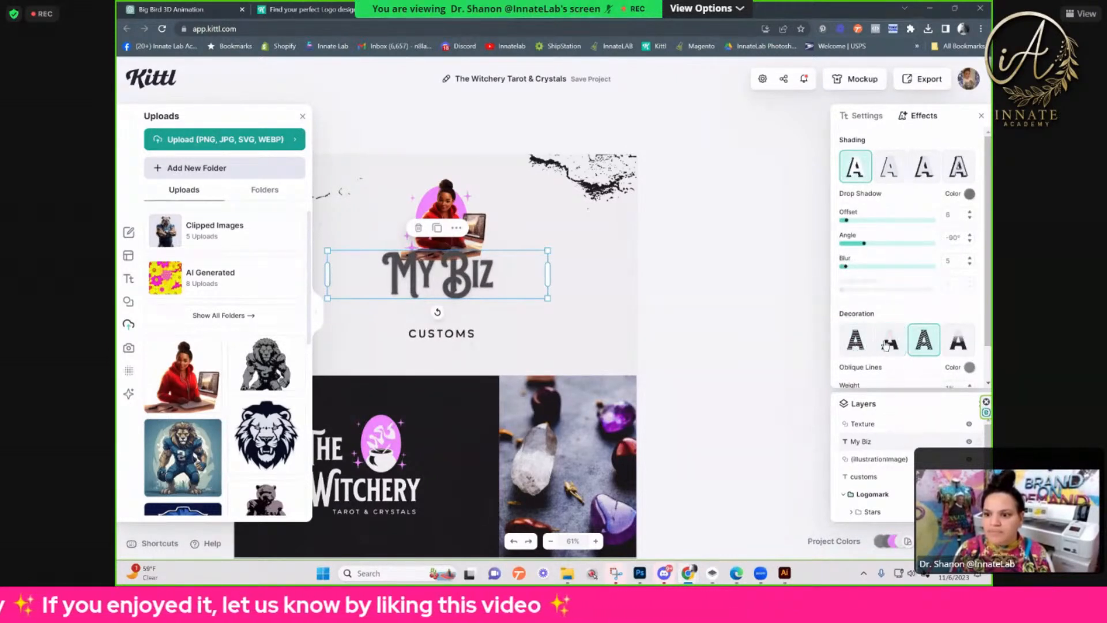
left_click(858, 345)
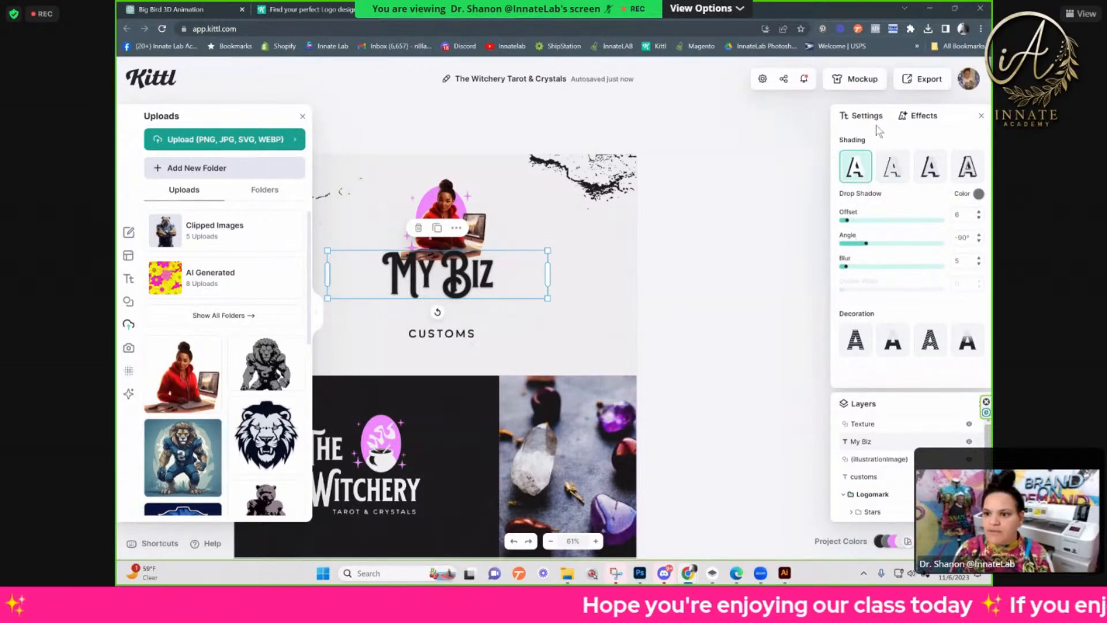
Step: Give the My Biz text a border with a weight of 10.40
left_click(870, 118)
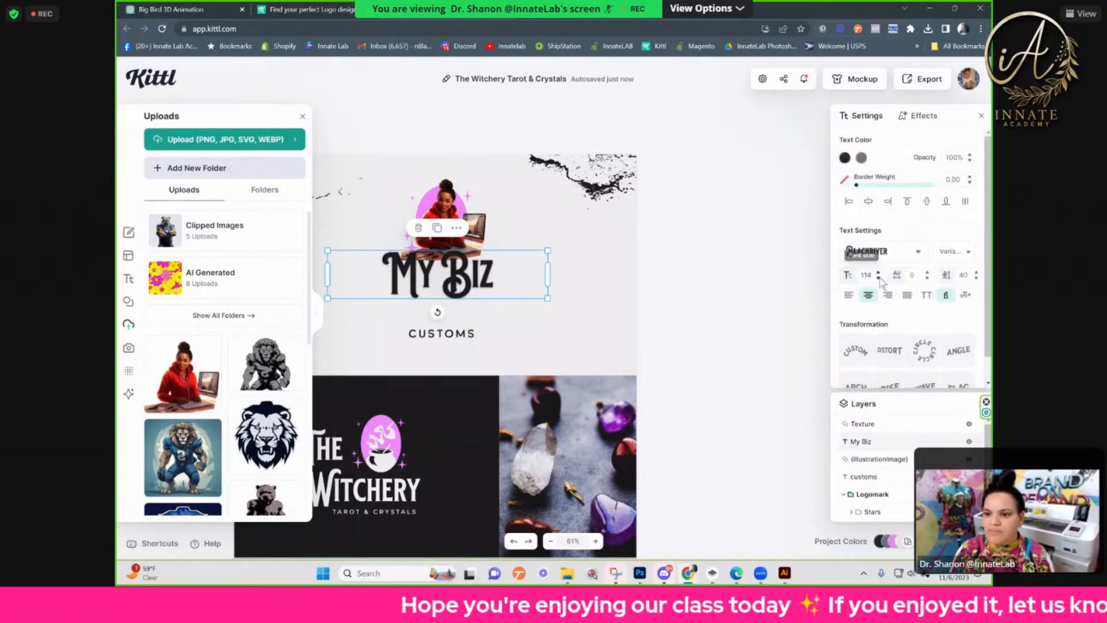
scroll(913, 329, "down", 1)
scroll(913, 328, "up", 1)
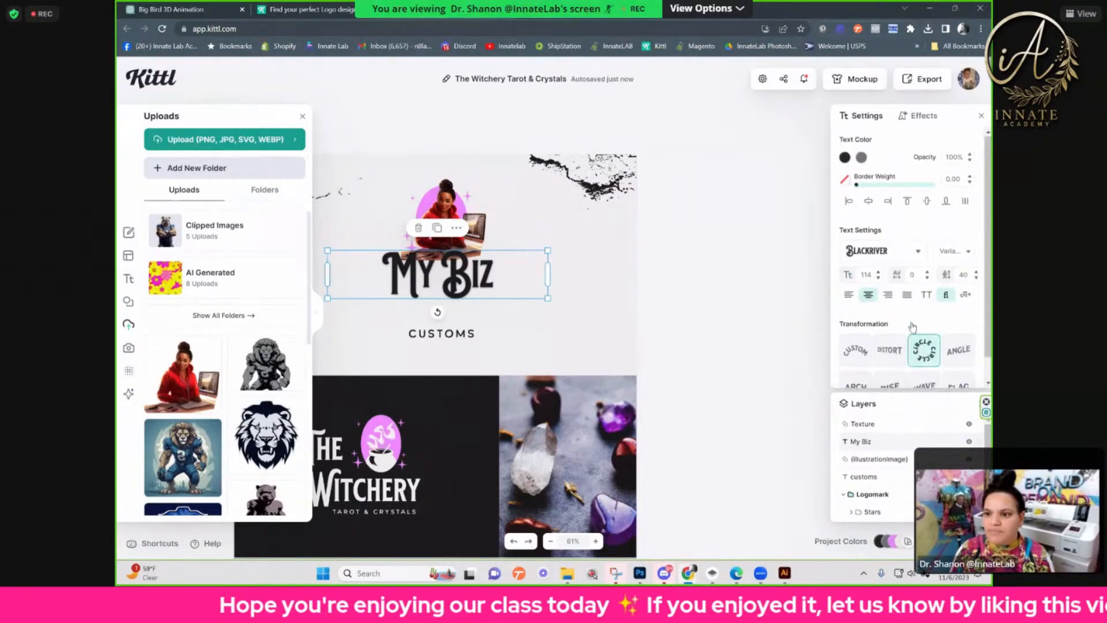
mouse_move(858, 185)
left_mouse_down()
mouse_move(877, 186)
mouse_move(866, 186)
left_mouse_up()
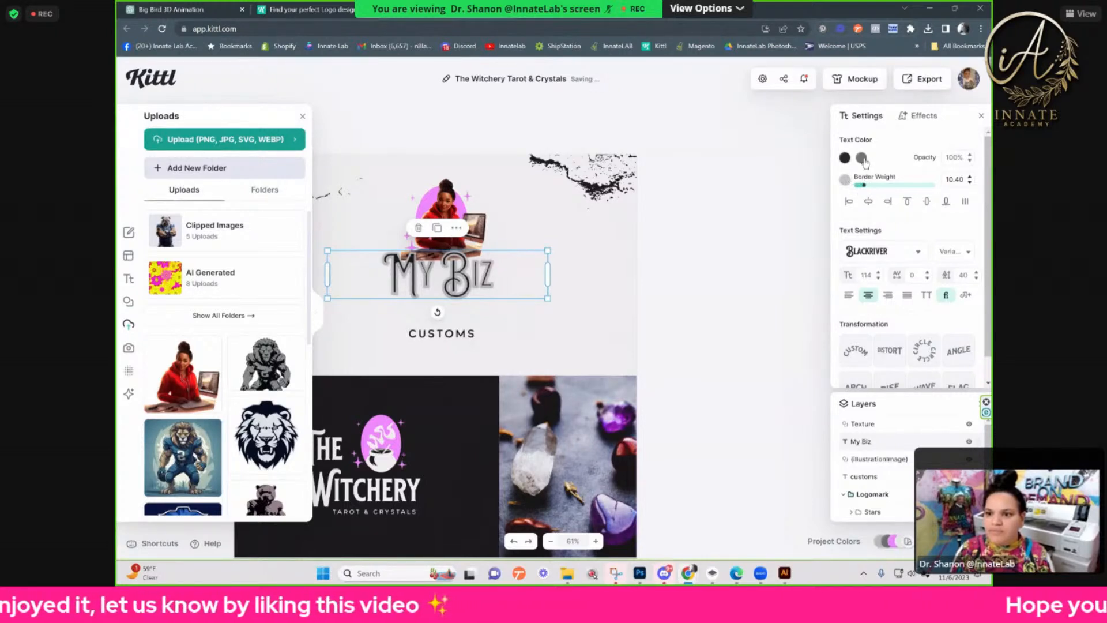
Step: Try the document pink for the My Biz drop shadow, and recolor it with red sampled from the woman's hoodie
left_click(862, 158)
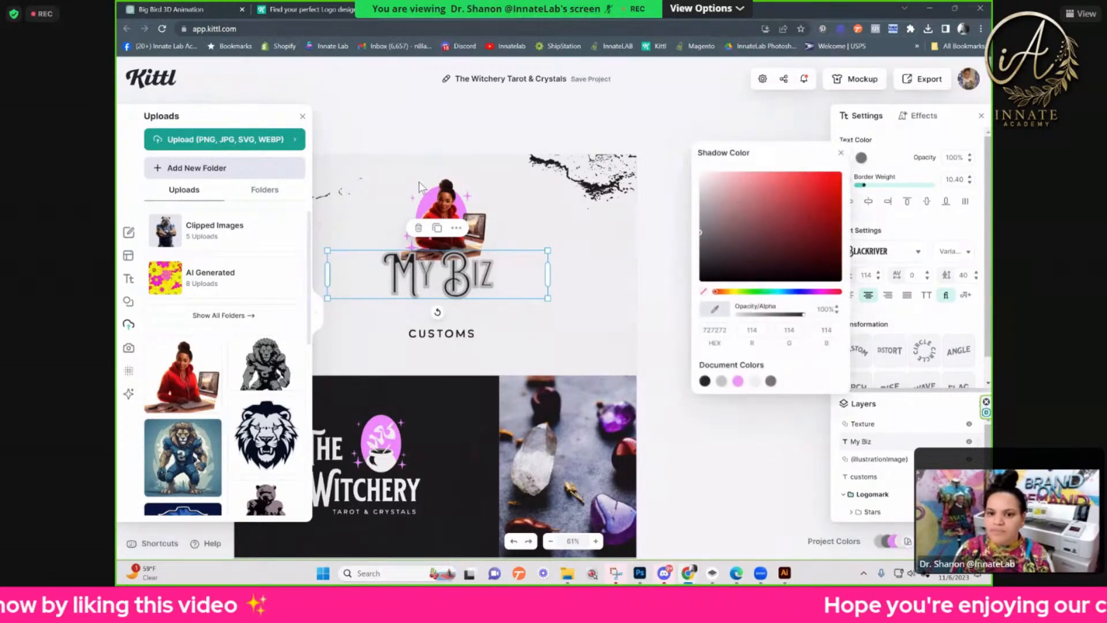
left_click(737, 381)
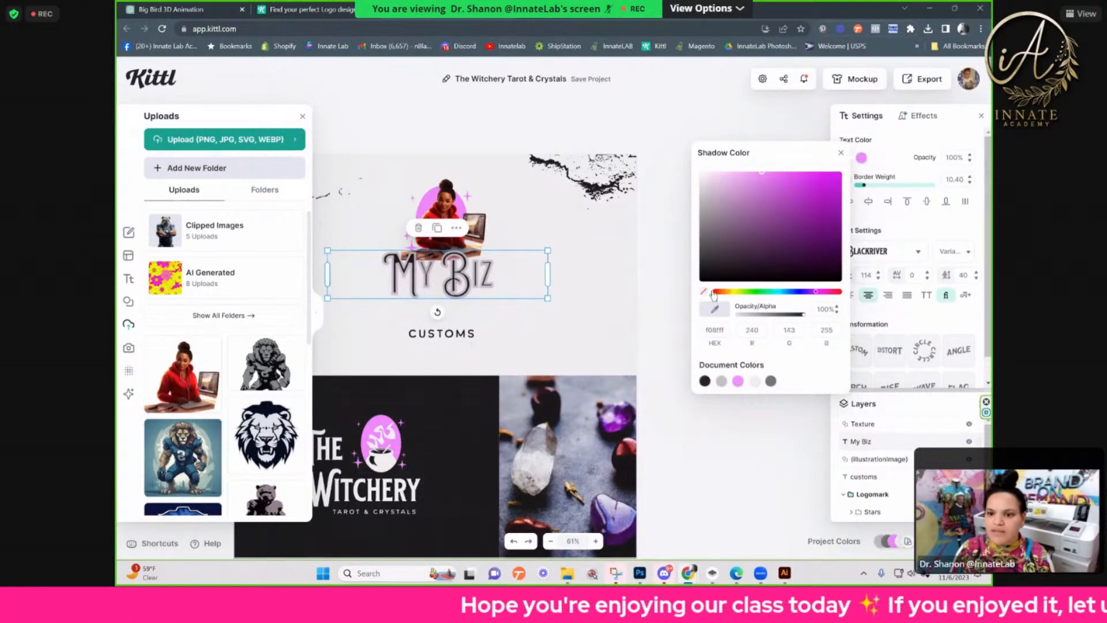
left_click(721, 311)
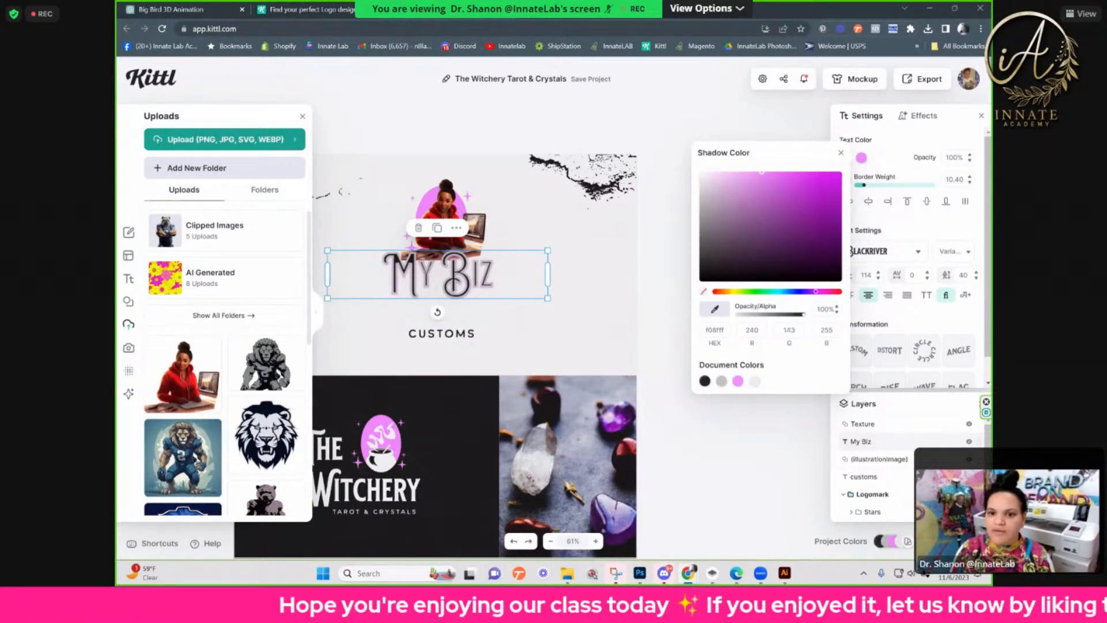
left_click(434, 221)
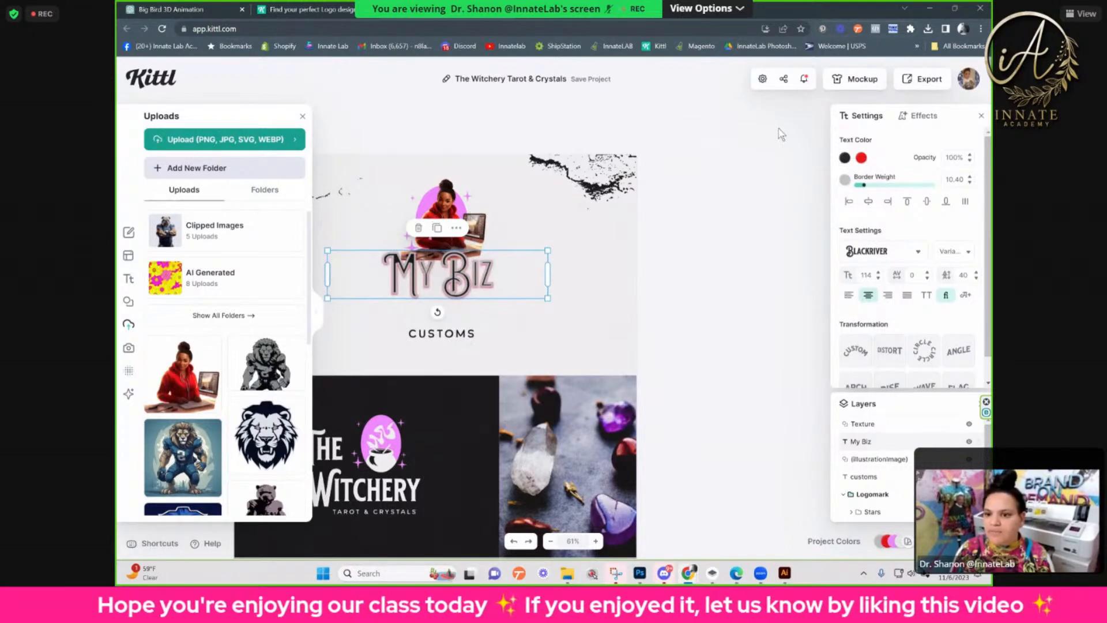
Step: Remove the drop shadow effect from the My Biz text
left_click(922, 115)
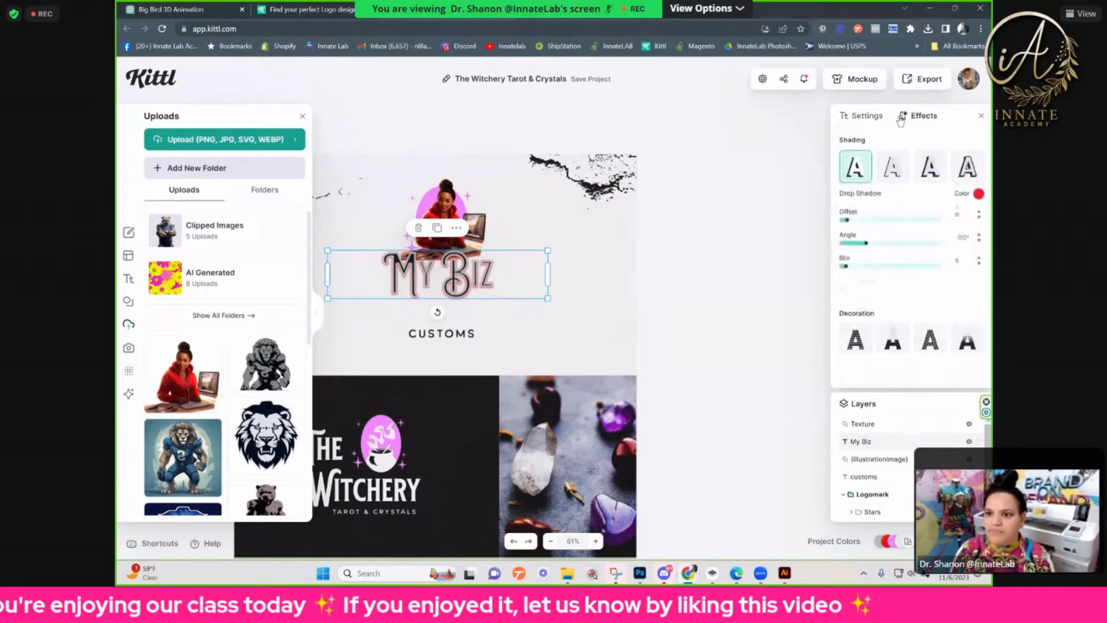
left_click(850, 179)
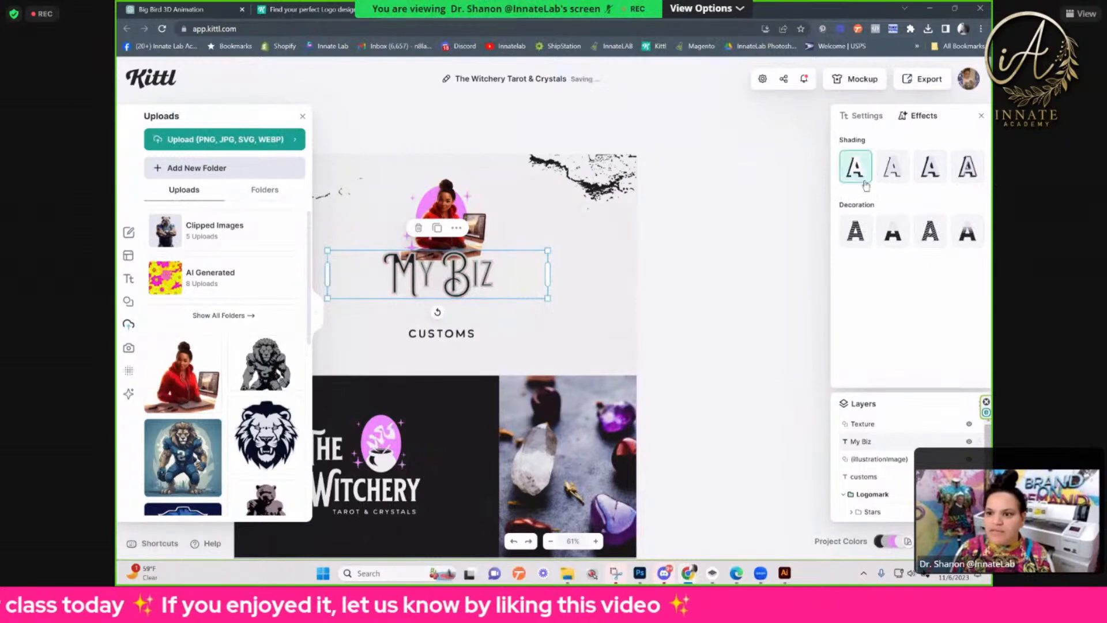
Step: Reduce the My Biz text border weight to 8.90 and color the border red sampled from the woman's hoodie
left_click(850, 118)
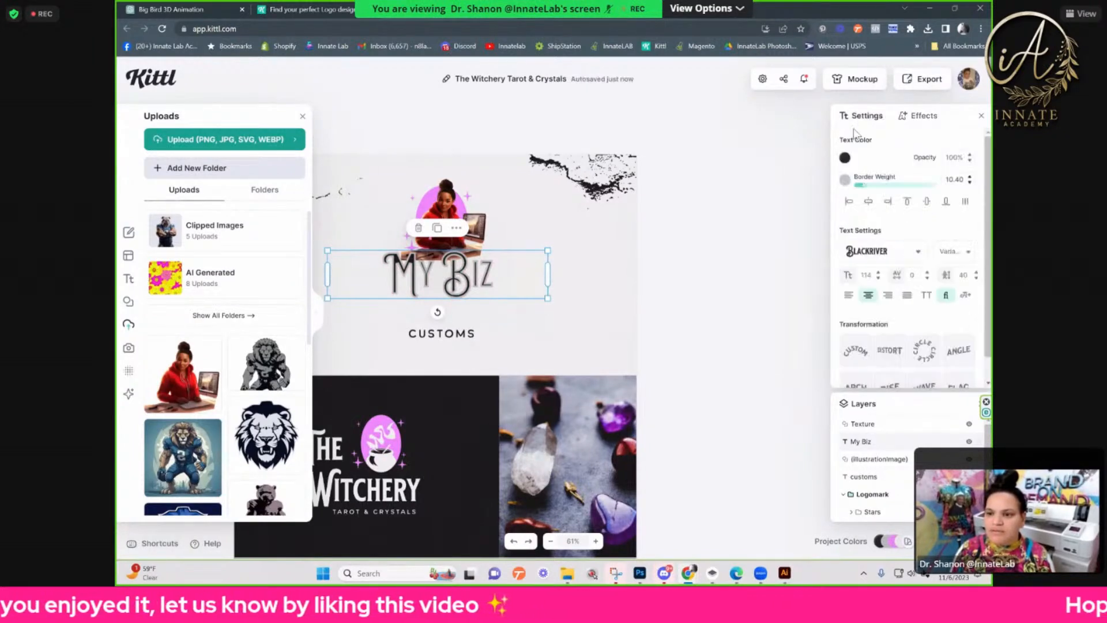
left_click_drag(864, 186, 862, 185)
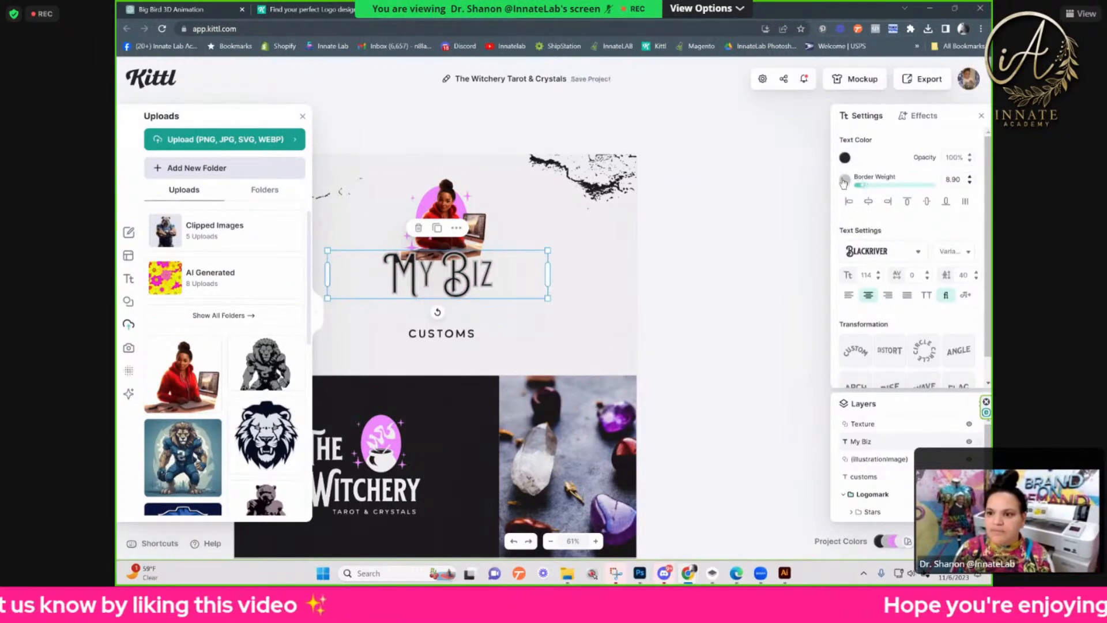
left_click(845, 179)
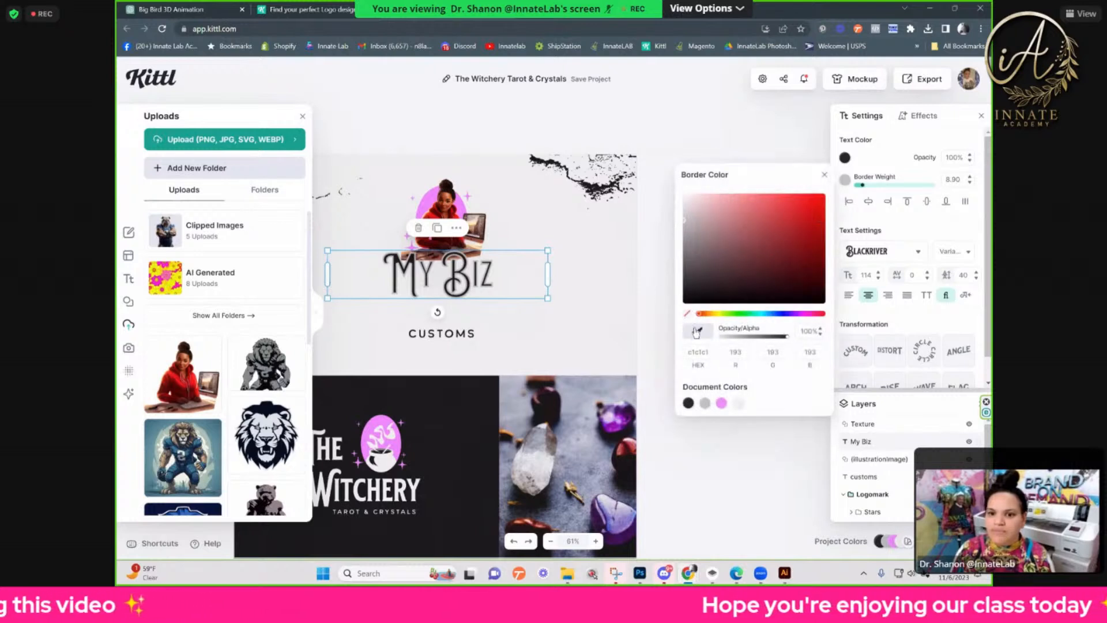
left_click(434, 209)
double_click(434, 209)
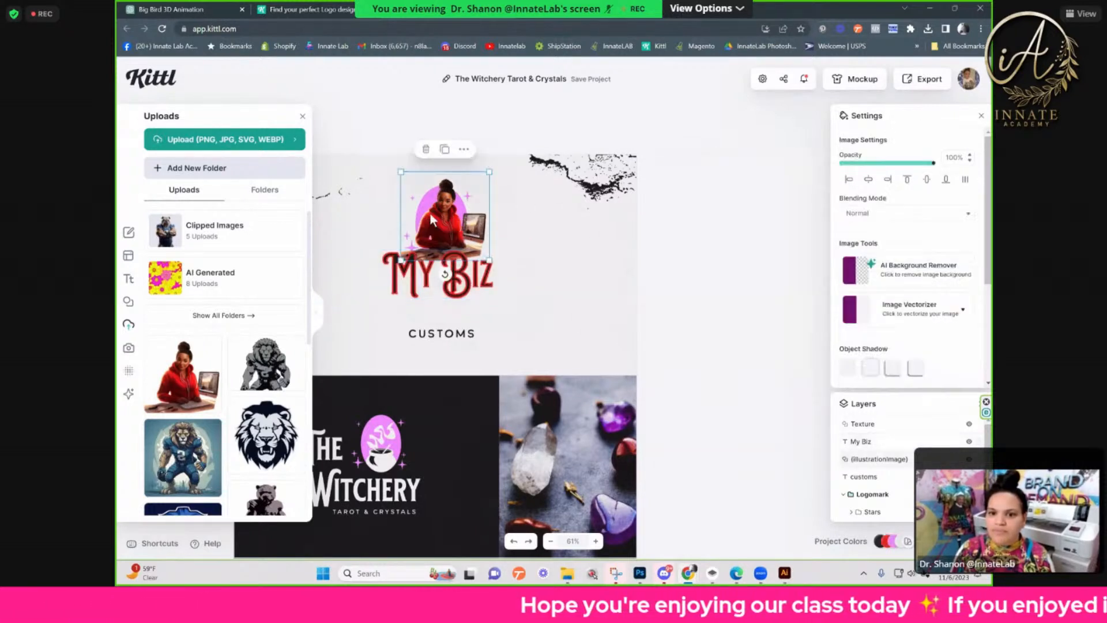
Step: Thin the My Biz text border to a weight of 4.70
left_click(554, 249)
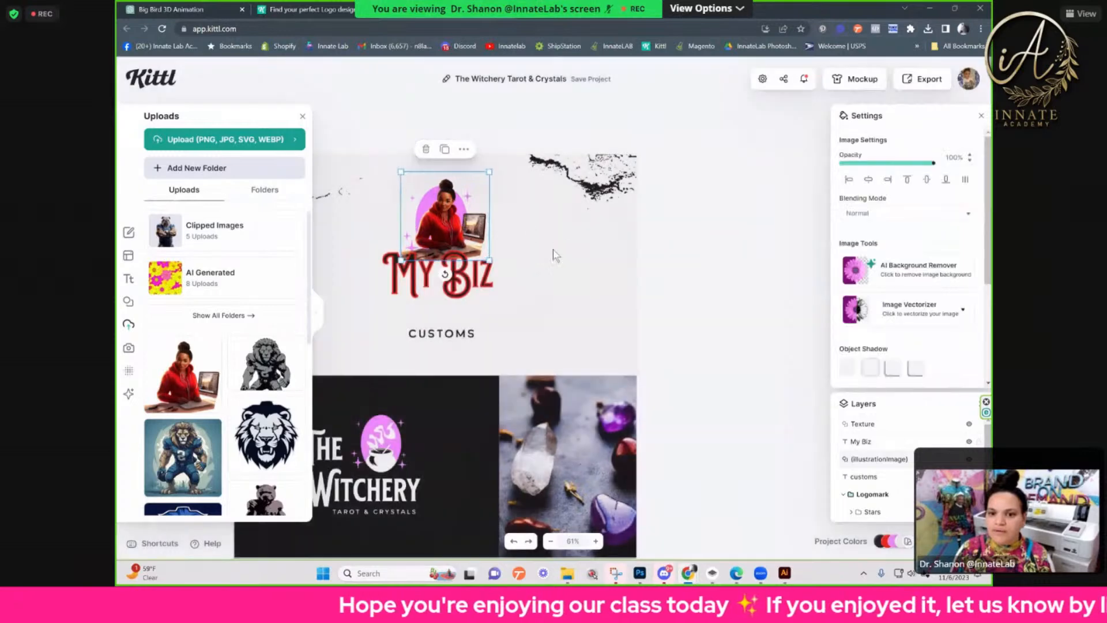
left_click(553, 250)
key("ctrl+plus")
key("ctrl+plus")
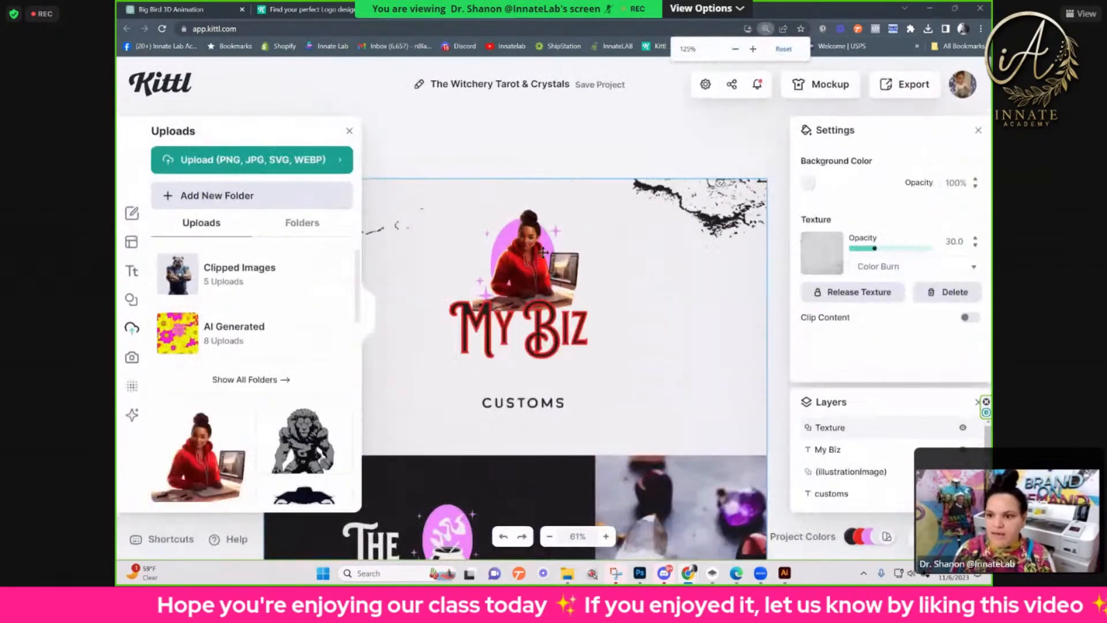
left_click(487, 304)
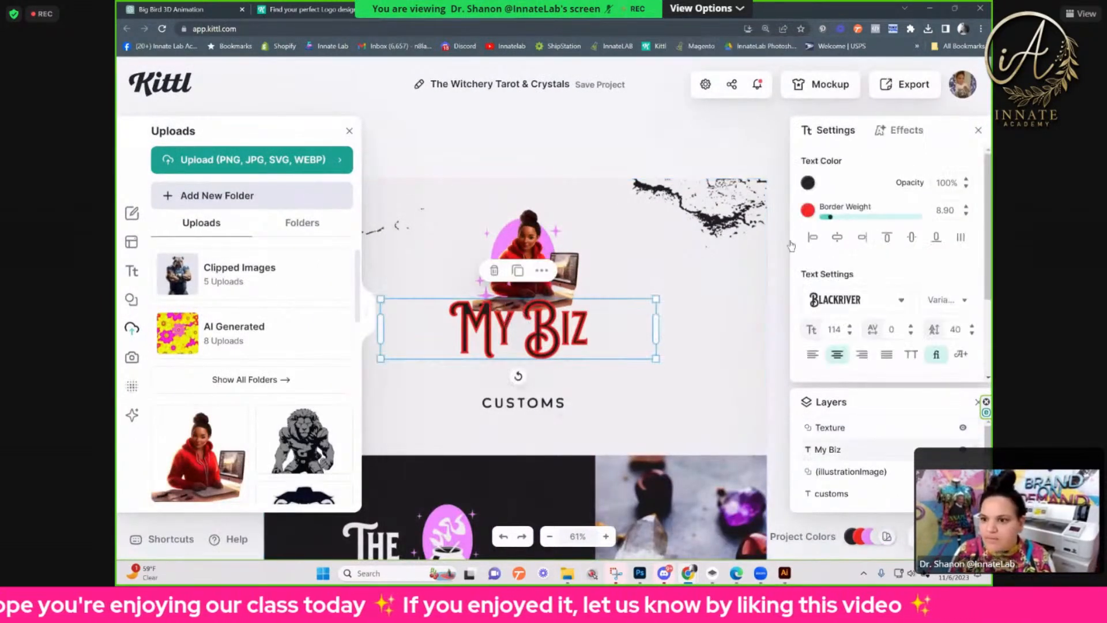
mouse_move(831, 218)
left_mouse_down()
mouse_move(890, 219)
mouse_move(831, 221)
left_mouse_up()
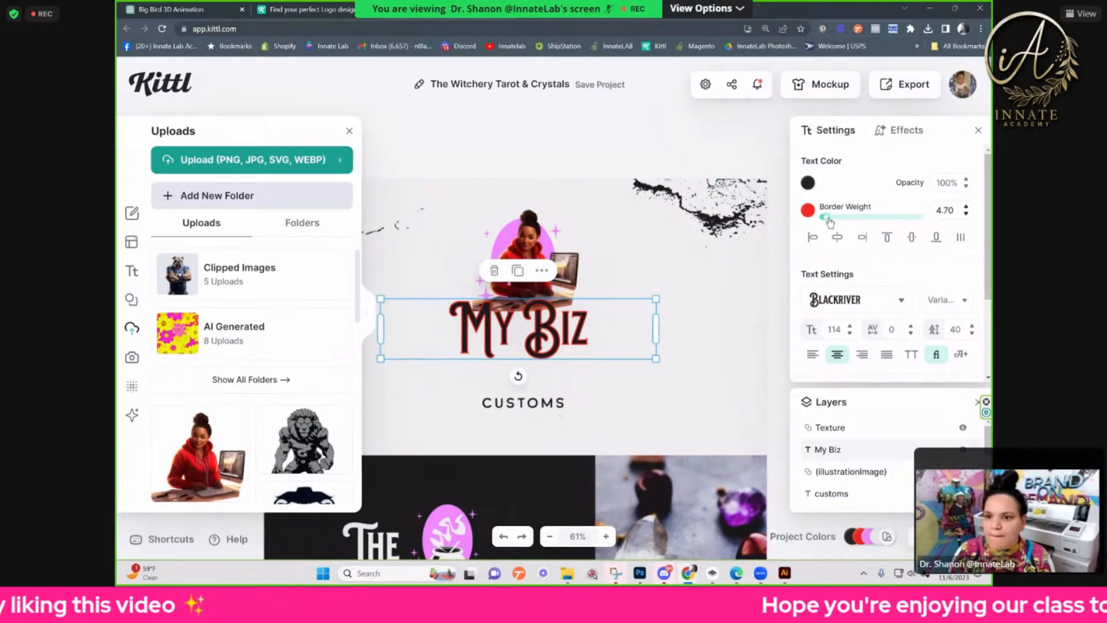
Step: Look for the pink oval behind the woman by expanding the Backgrounds layer group
left_click(507, 237)
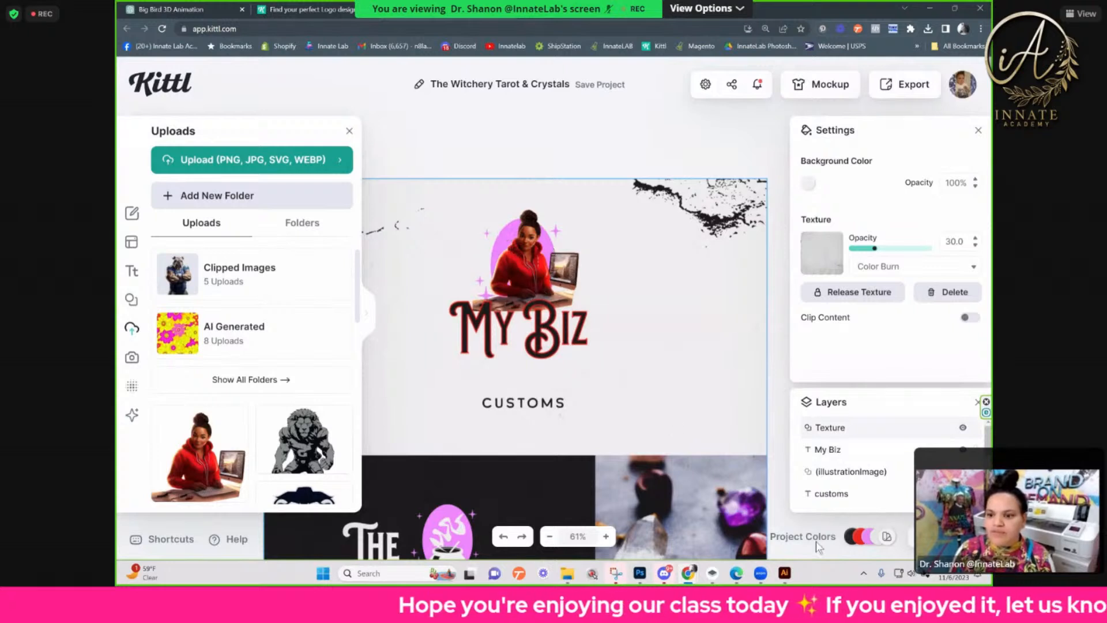
scroll(873, 440, "down", 3)
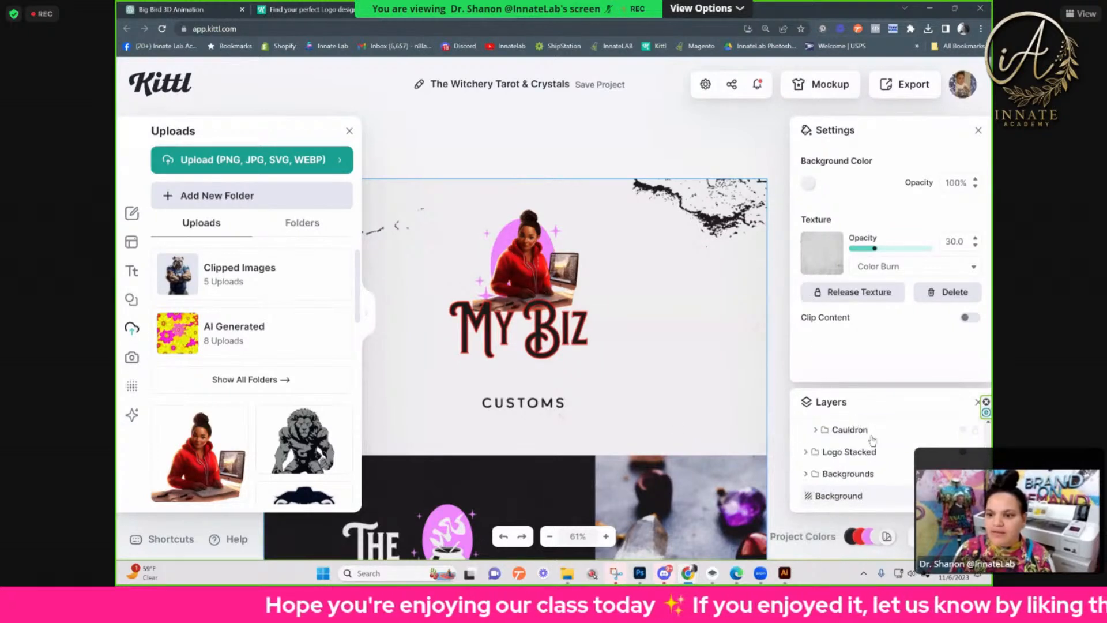
left_click(881, 473)
left_click(807, 474)
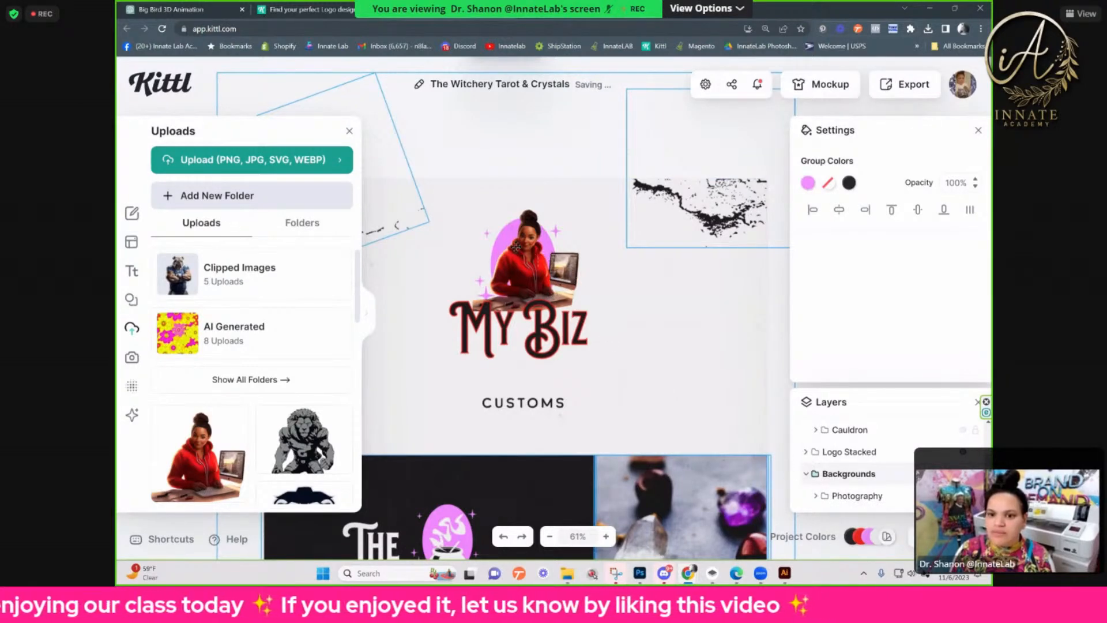
left_click(508, 242)
Step: Hide the Texture layer that covers the logo artwork
key("ctrl+plus")
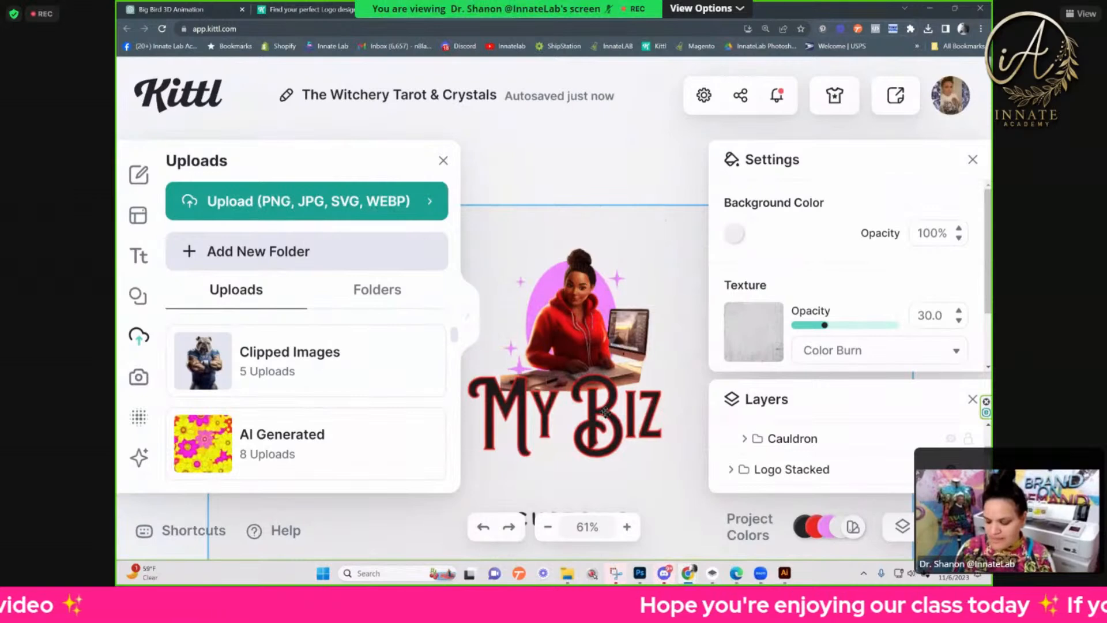
key("ctrl+0")
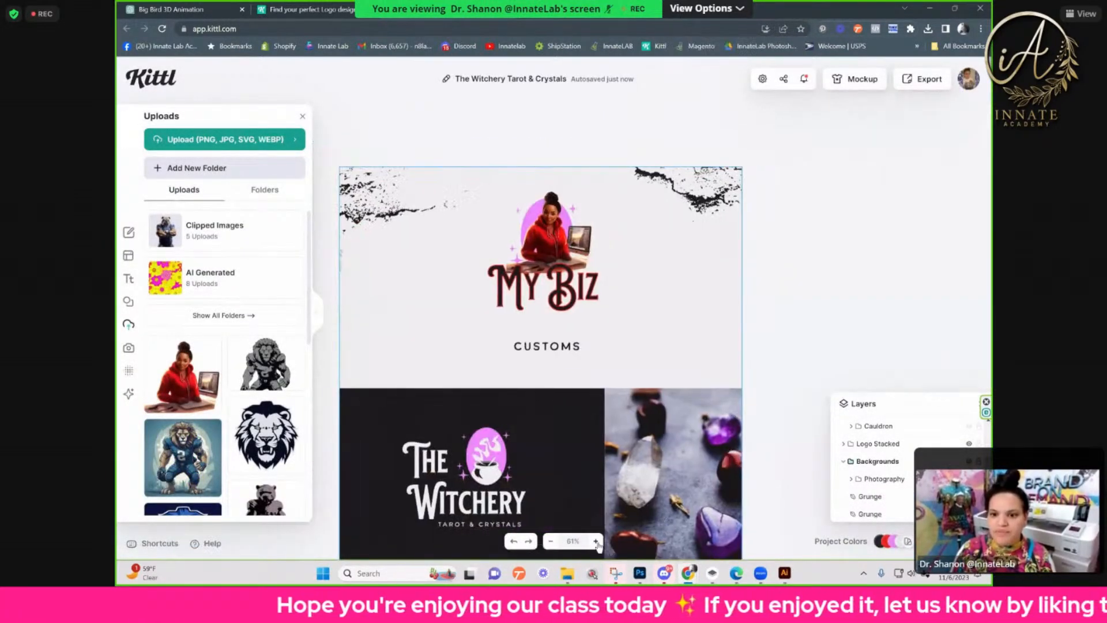
left_click(596, 541)
left_click(595, 541)
left_click(595, 541)
left_click(596, 541)
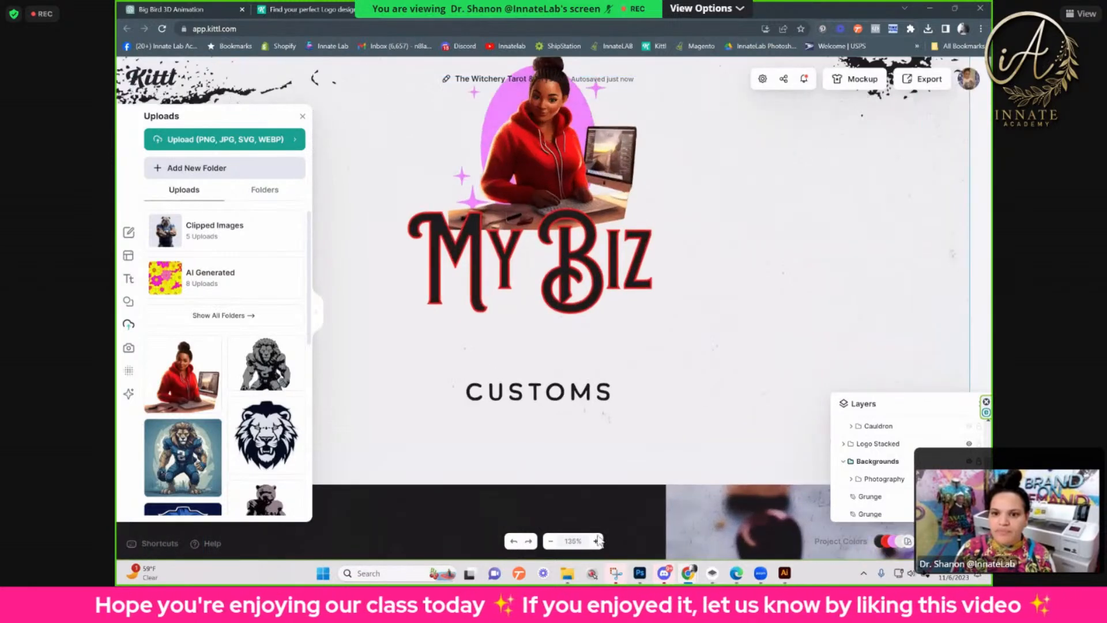
left_click(596, 541)
left_click(596, 541)
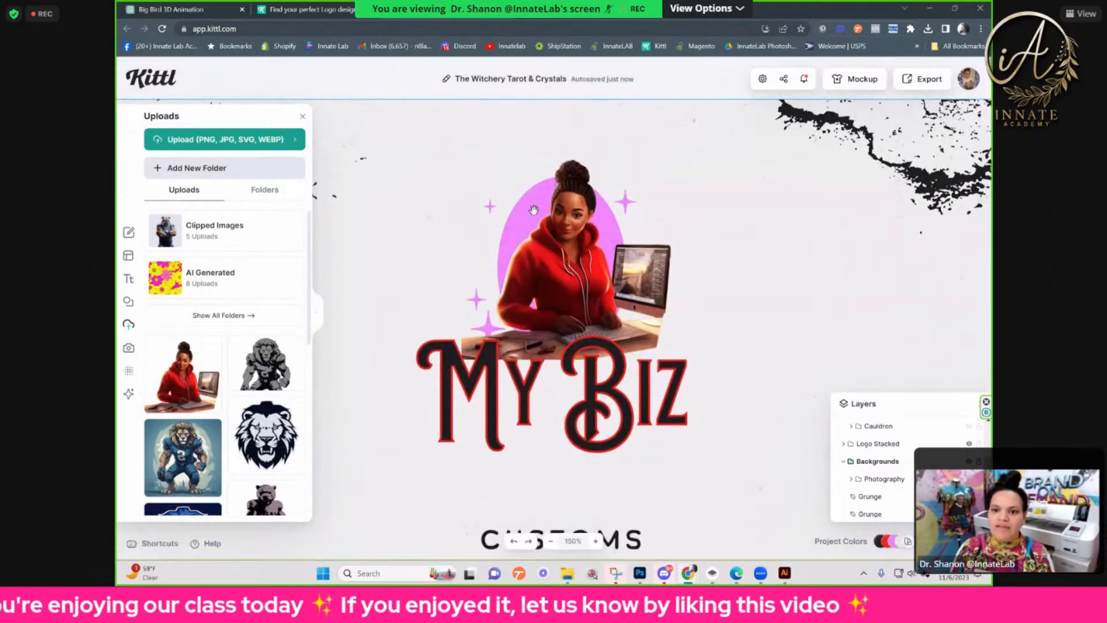
scroll(894, 358, "up", 1)
left_click(923, 448)
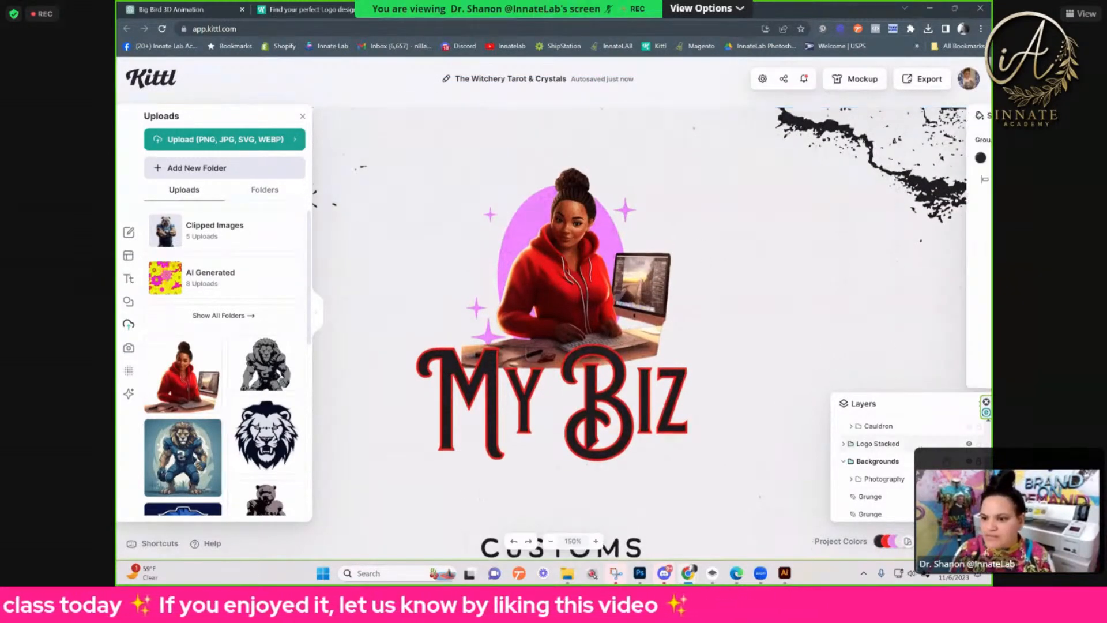
scroll(924, 449, "up", 5)
left_click(969, 425)
left_click(524, 225)
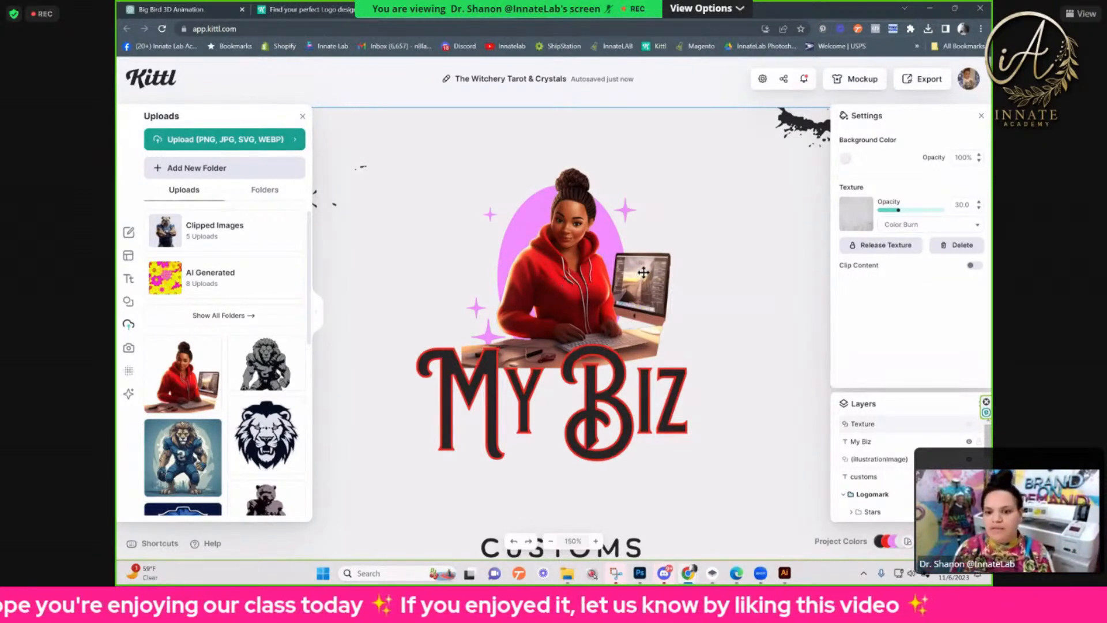
Step: Fill the My Biz text with the document red and make its border the document black, hex 252525
left_click(616, 394)
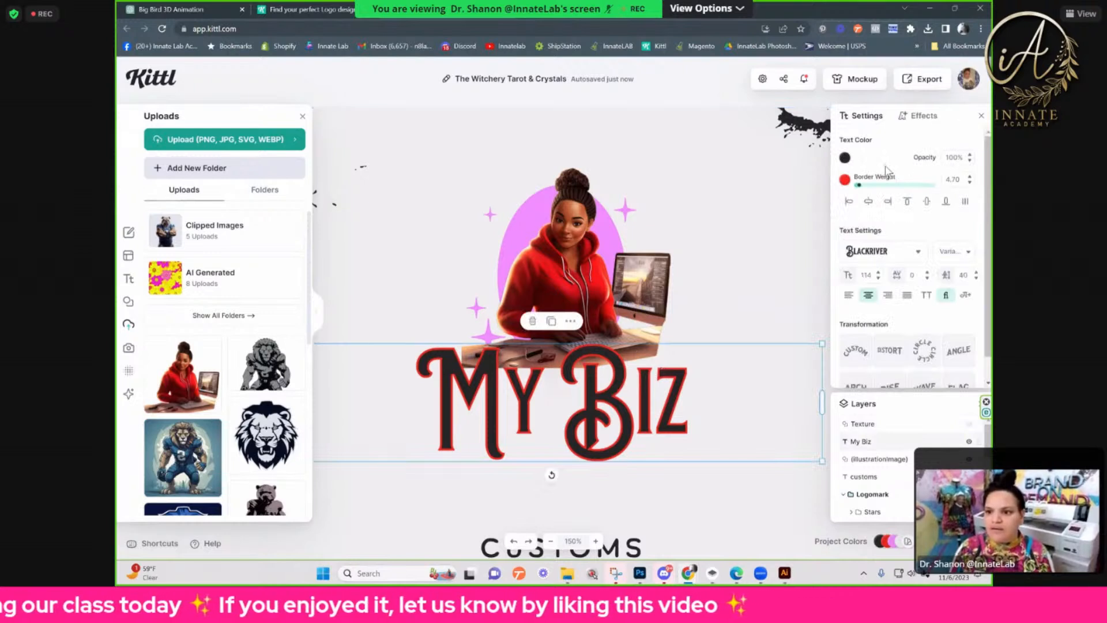
left_click(845, 158)
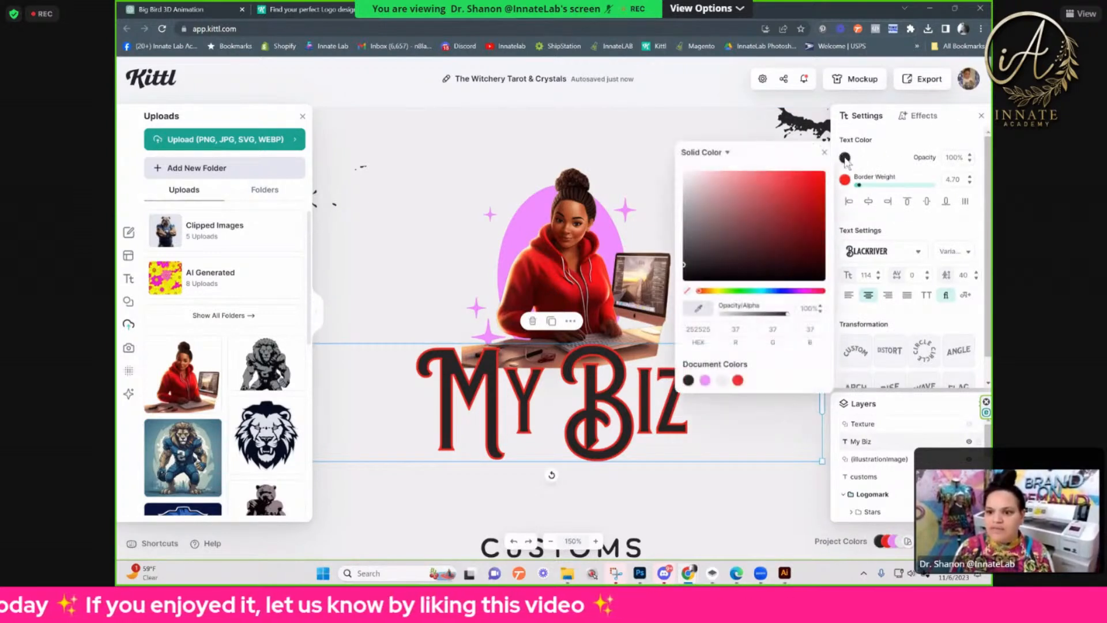
left_click(737, 381)
left_click(845, 179)
left_click(690, 404)
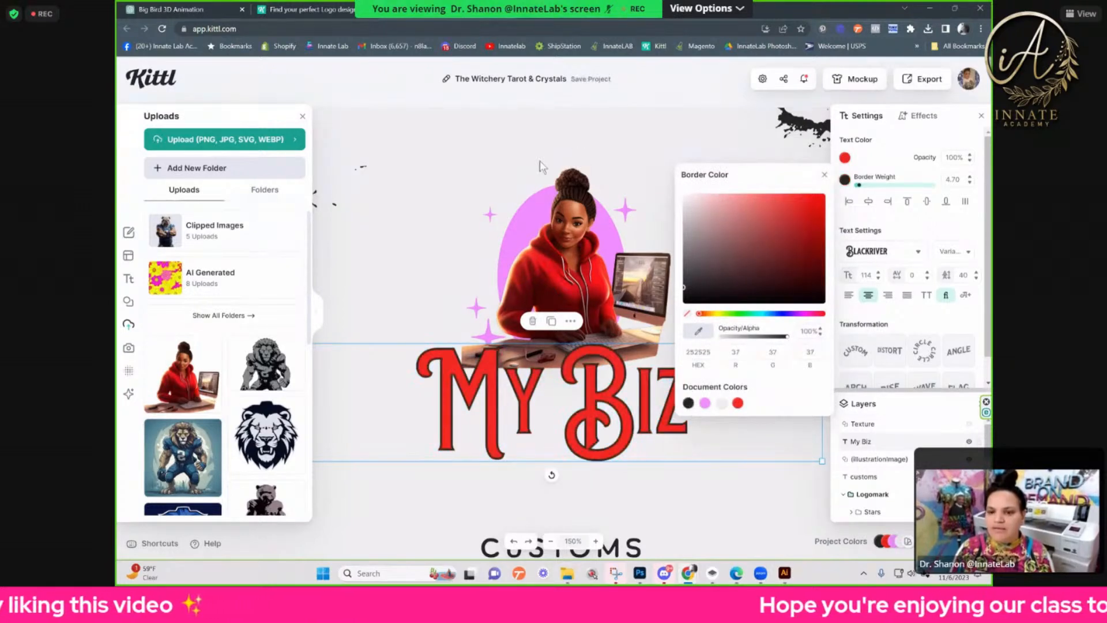
Step: Search the layers for the pink oval, expanding the Logo Stacked group and its Logomark subgroup
left_click(531, 200)
left_click(530, 203)
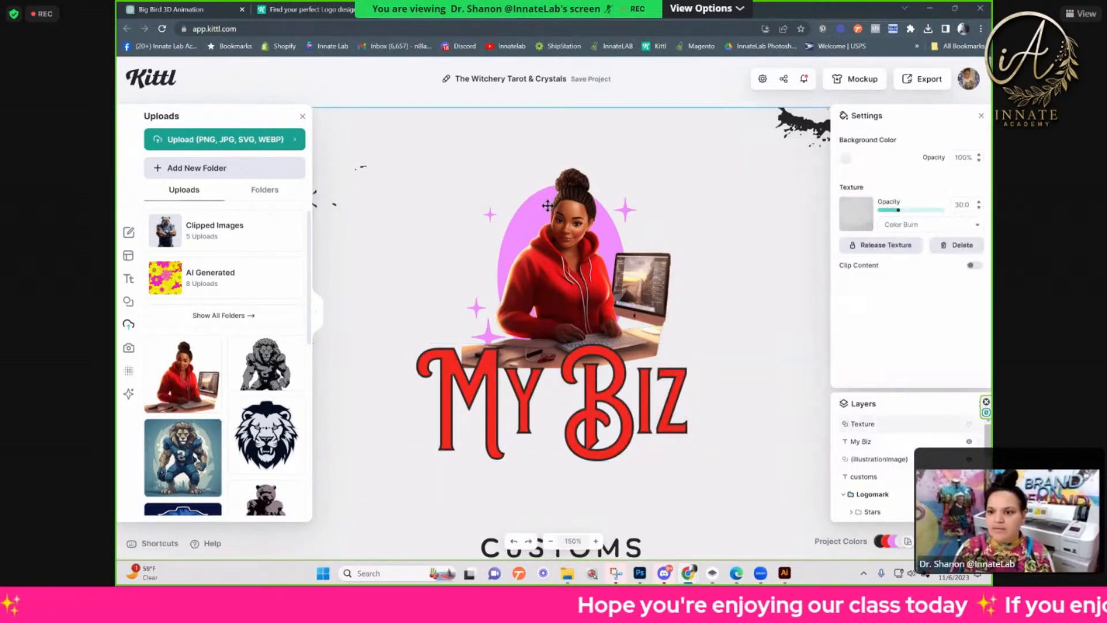
scroll(865, 473, "down", 3)
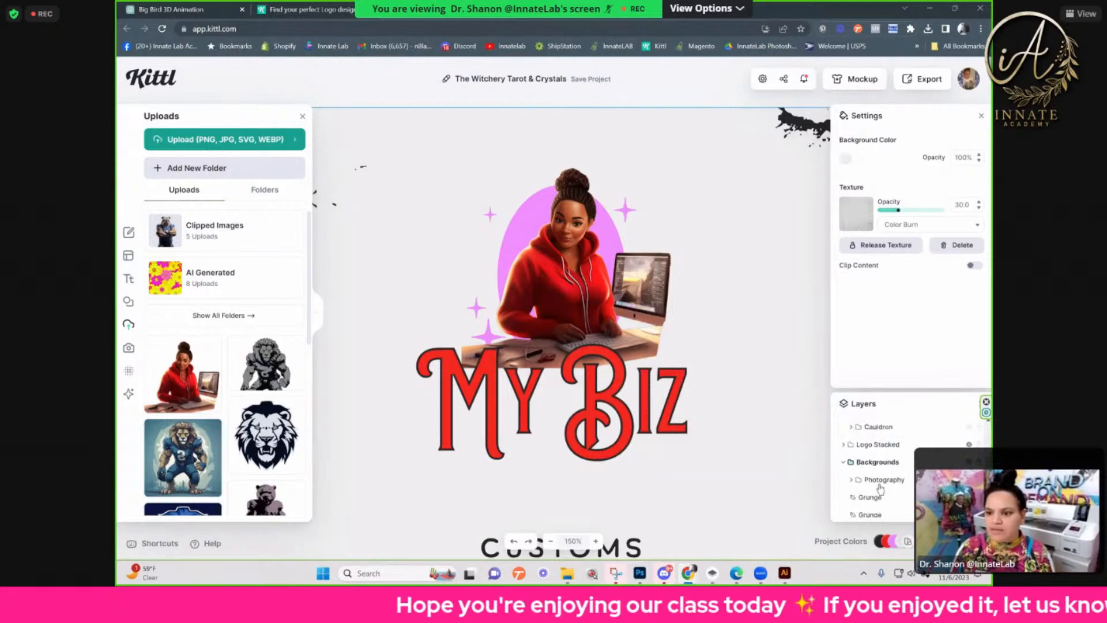
scroll(852, 478, "up", 3)
scroll(852, 488, "down", 3)
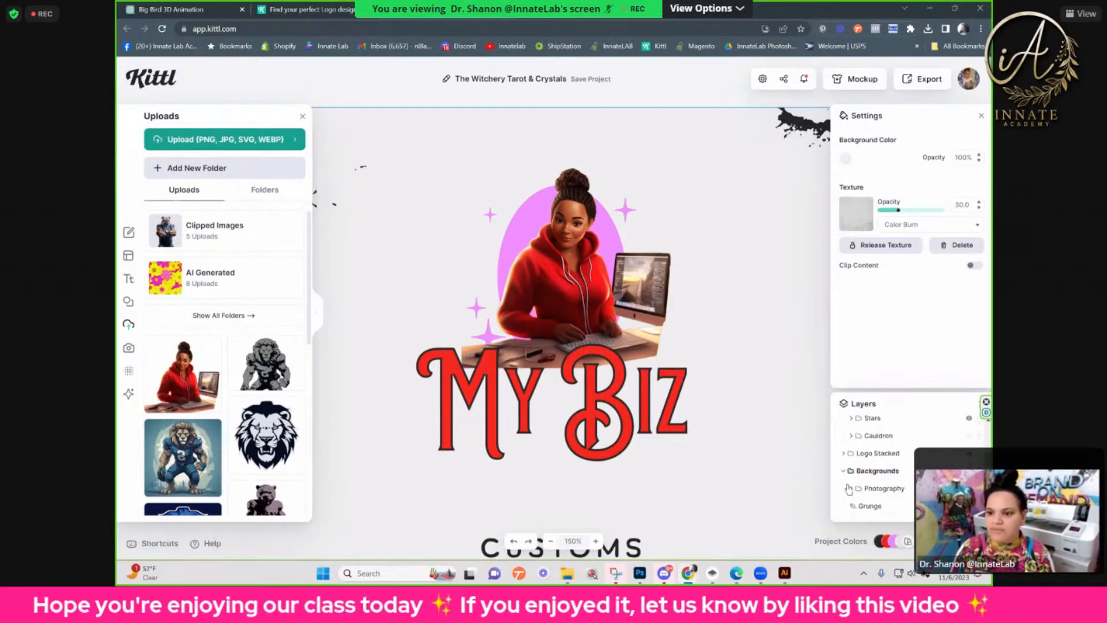
left_click(844, 454)
scroll(847, 463, "down", 2)
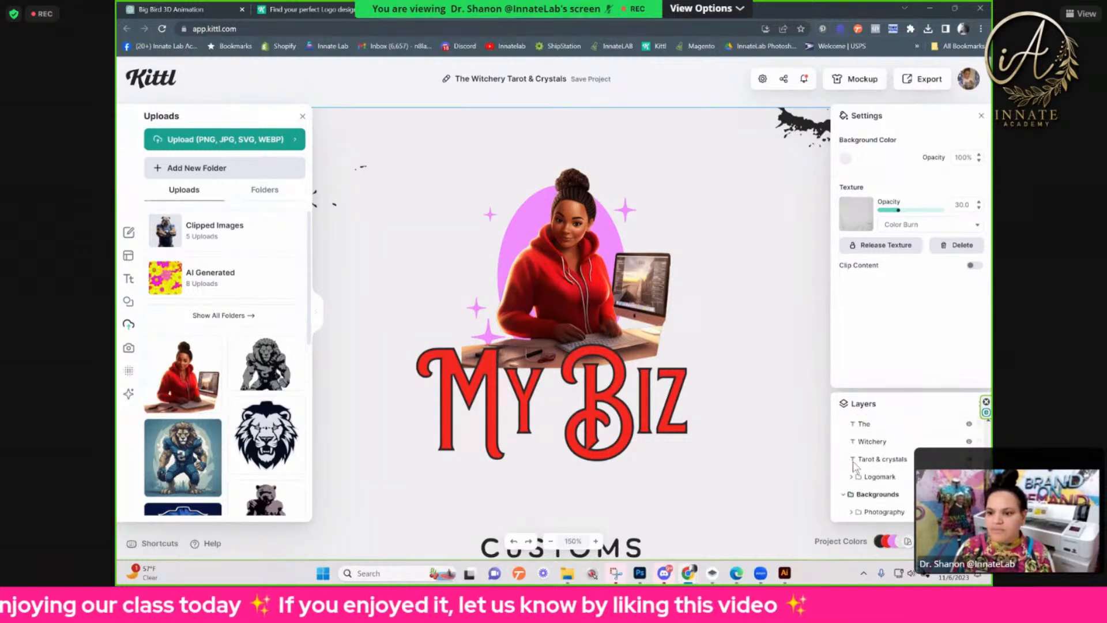
left_click(851, 433)
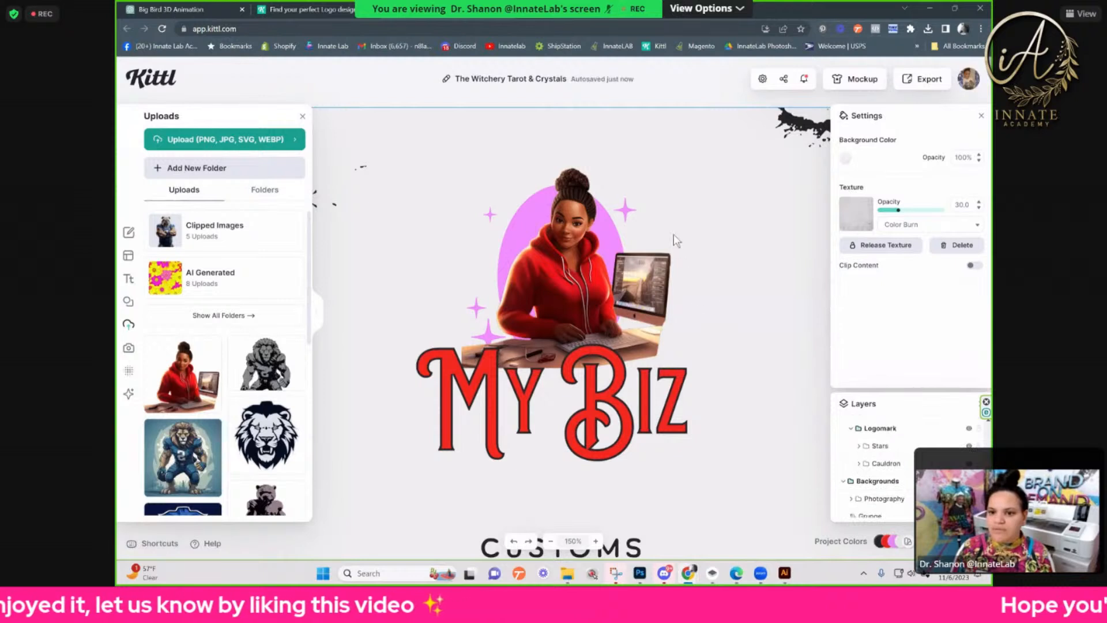
Step: Move the woman image down off the pink oval to uncover it
left_click(605, 236)
left_click(612, 236)
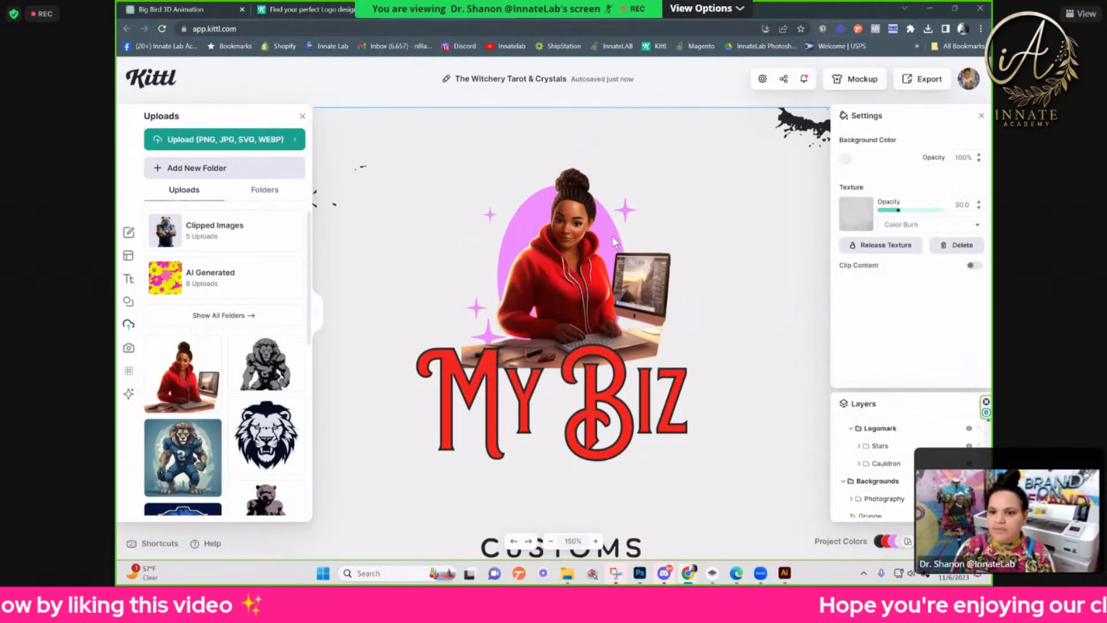
left_click(612, 236)
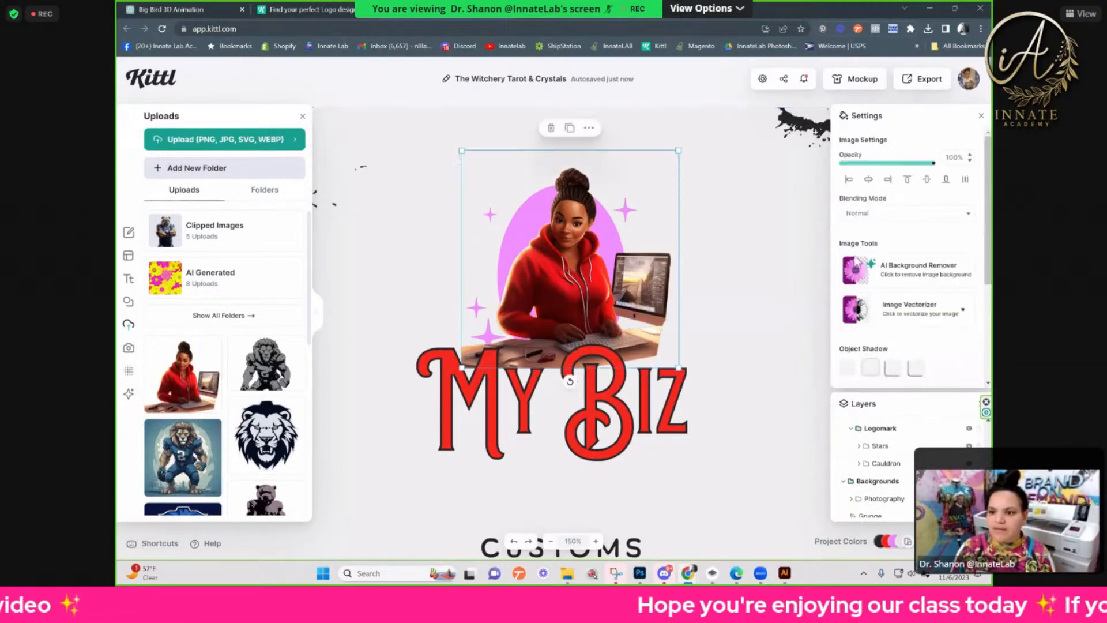
left_click_drag(588, 245, 494, 424)
Step: Try to ungroup the pink oval artwork
left_click(579, 297)
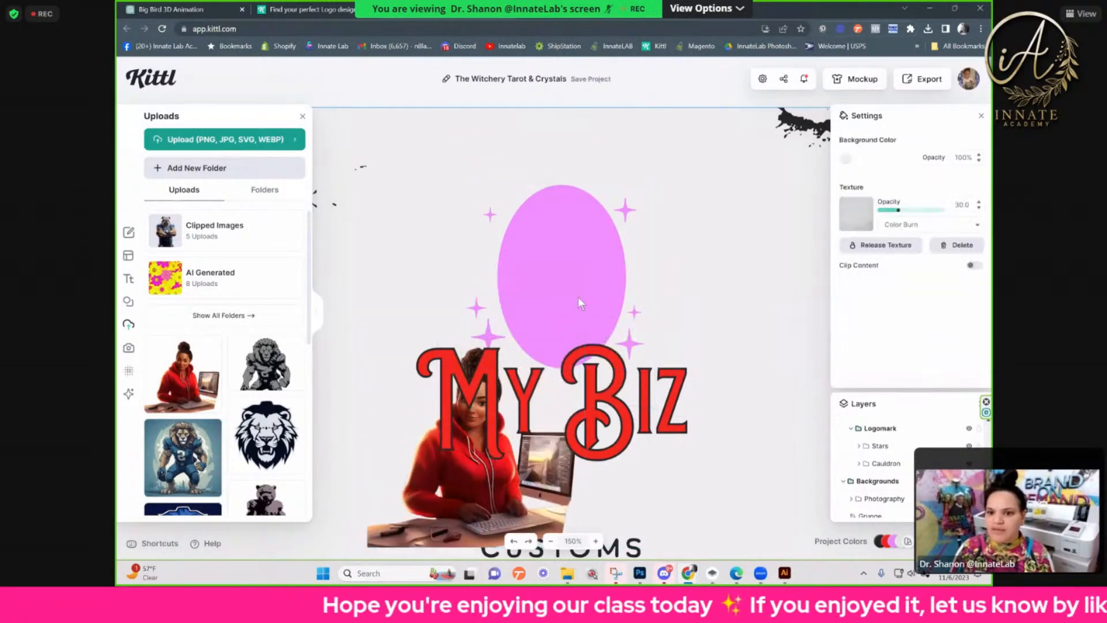
right_click(572, 243)
left_click(696, 252)
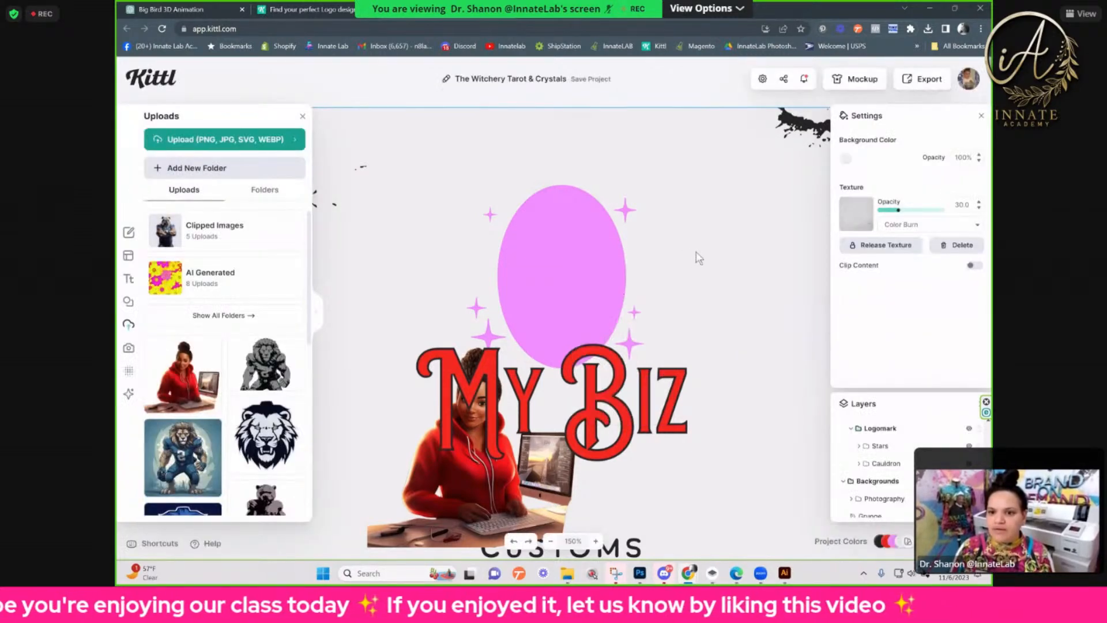
right_click(579, 241)
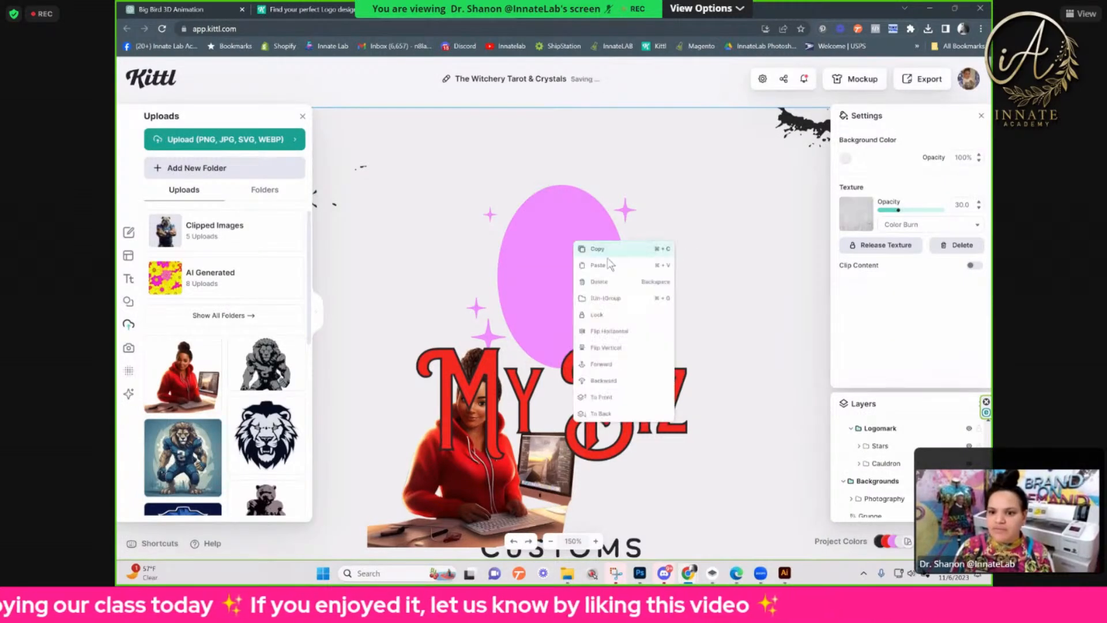
left_click(626, 299)
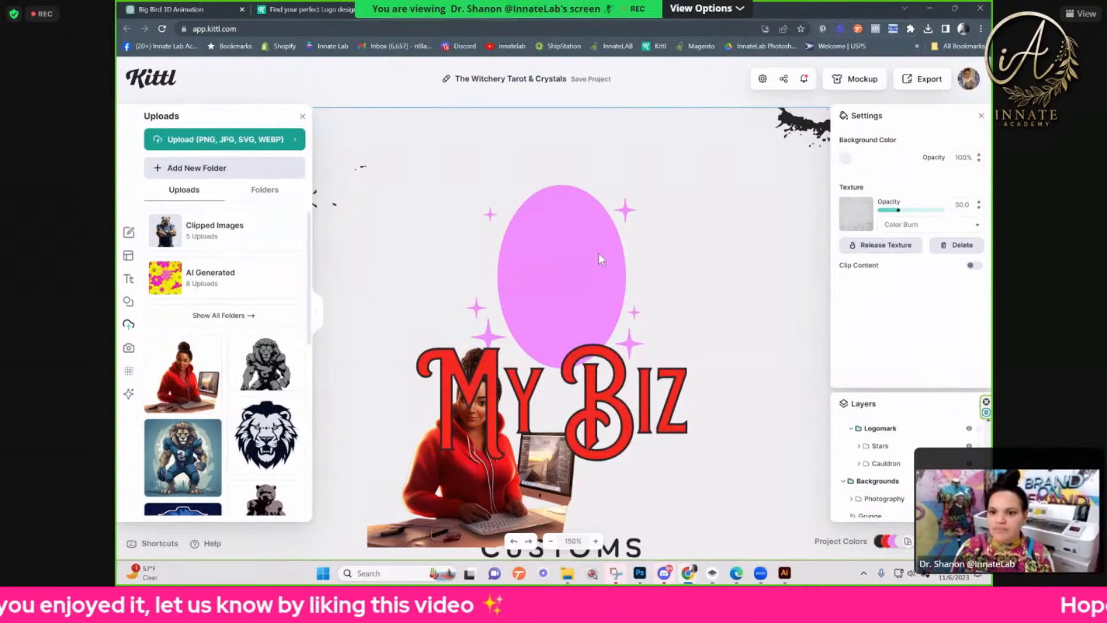
Step: Recolor the pink oval and its surrounding stars with the document black, hex 252525
left_click(622, 202)
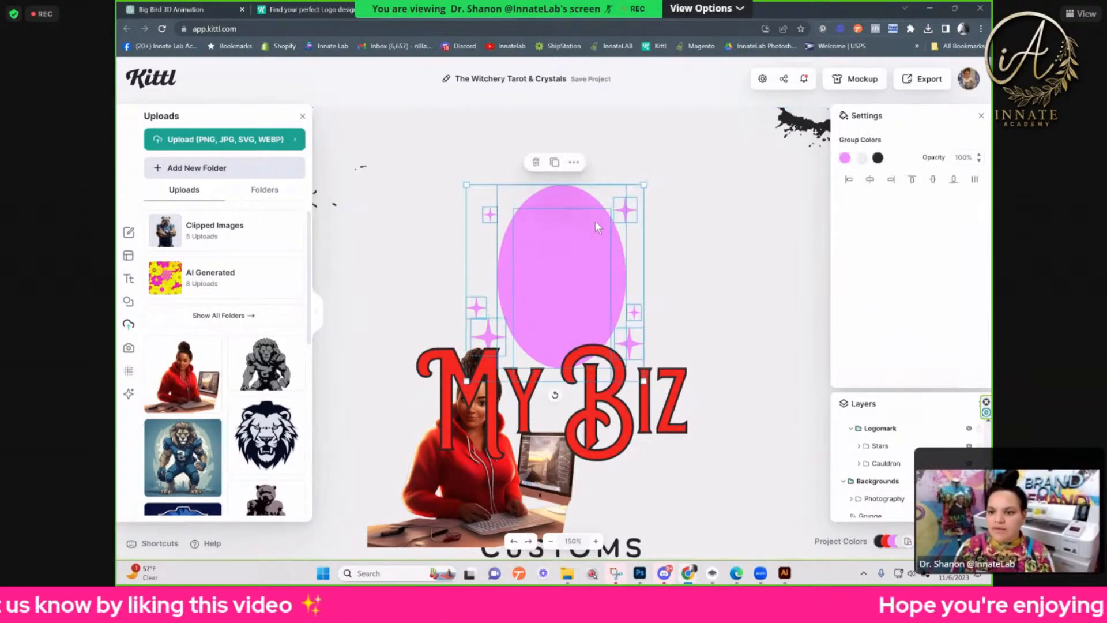
left_click(845, 158)
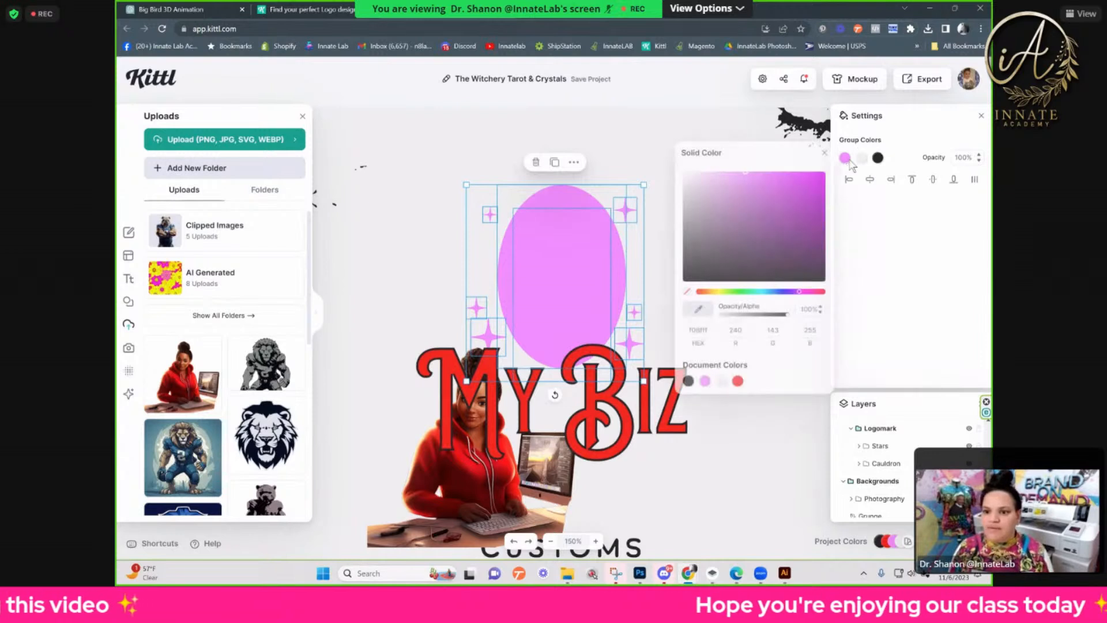
left_click(688, 381)
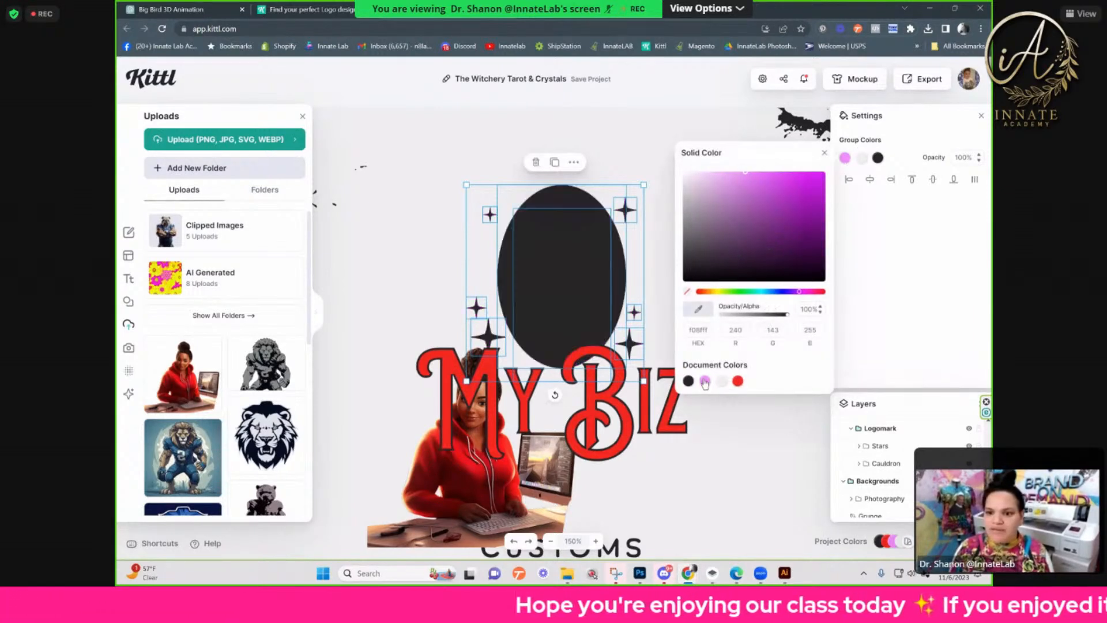
Step: Move the woman image back over the black oval, just above the My Biz text
left_click(641, 164)
left_click(496, 505)
left_click_drag(564, 365, 590, 342)
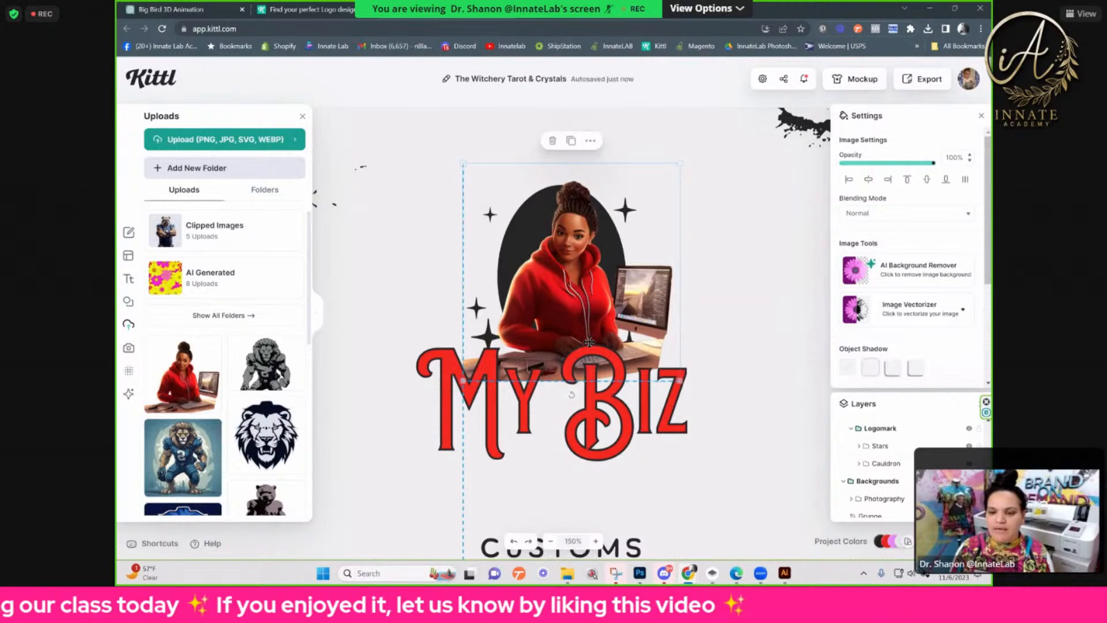
Step: Duplicate the red My Biz text in place by copying and pasting it
left_click(626, 438)
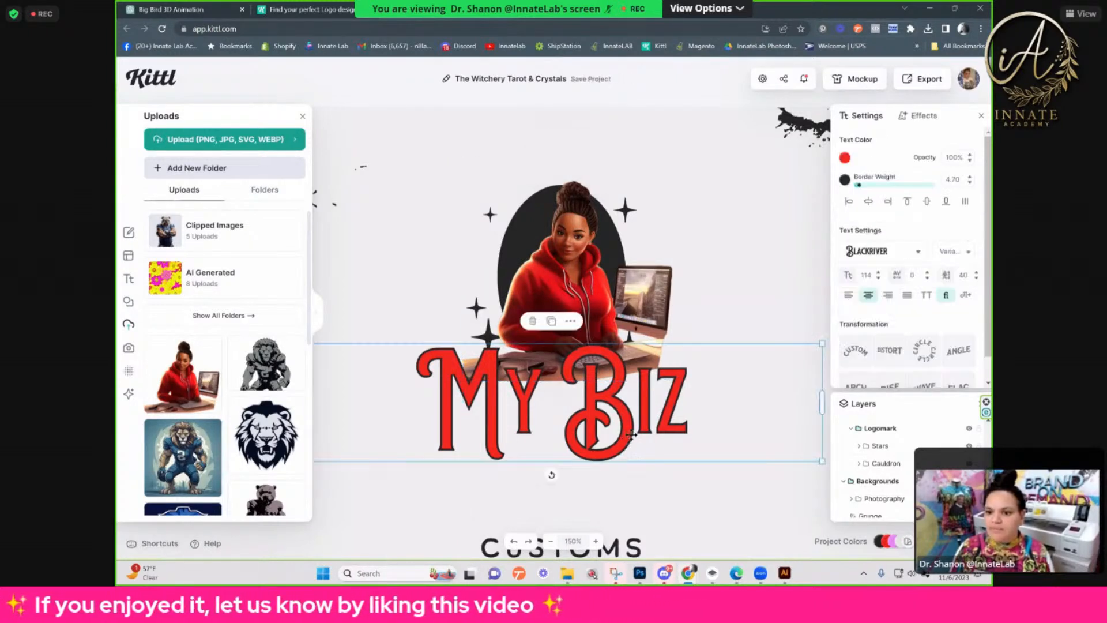
right_click(632, 433)
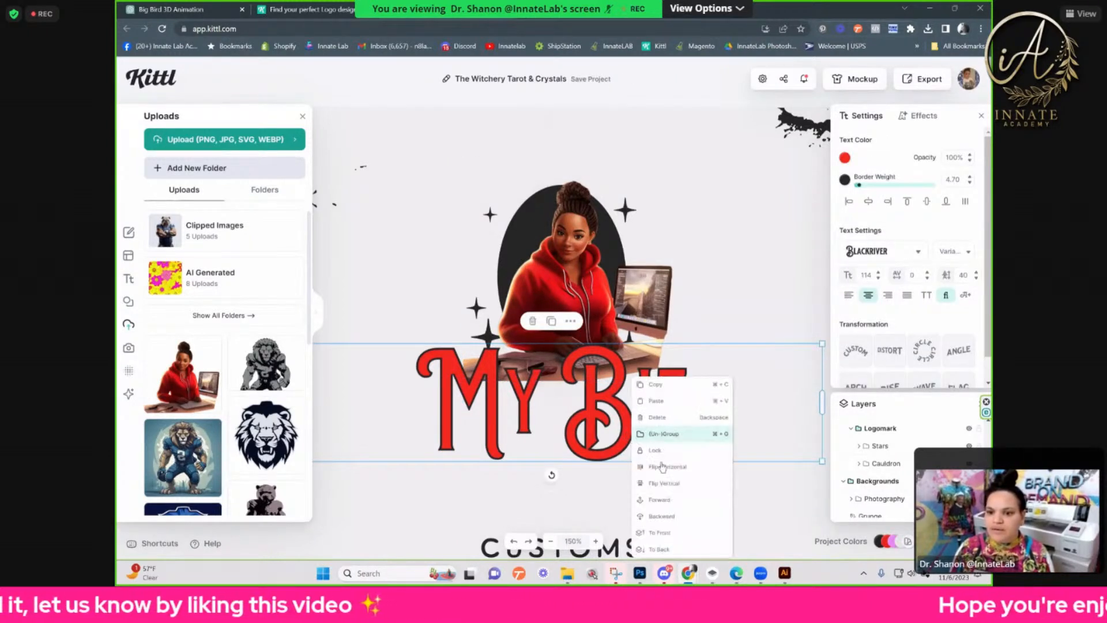
left_click(656, 384)
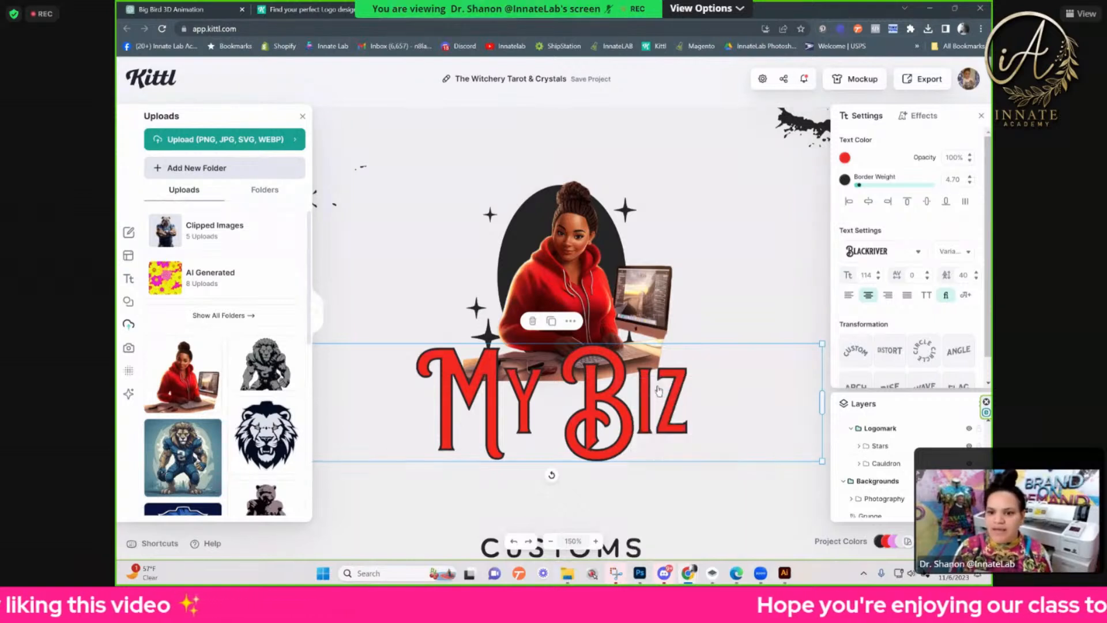
right_click(619, 390)
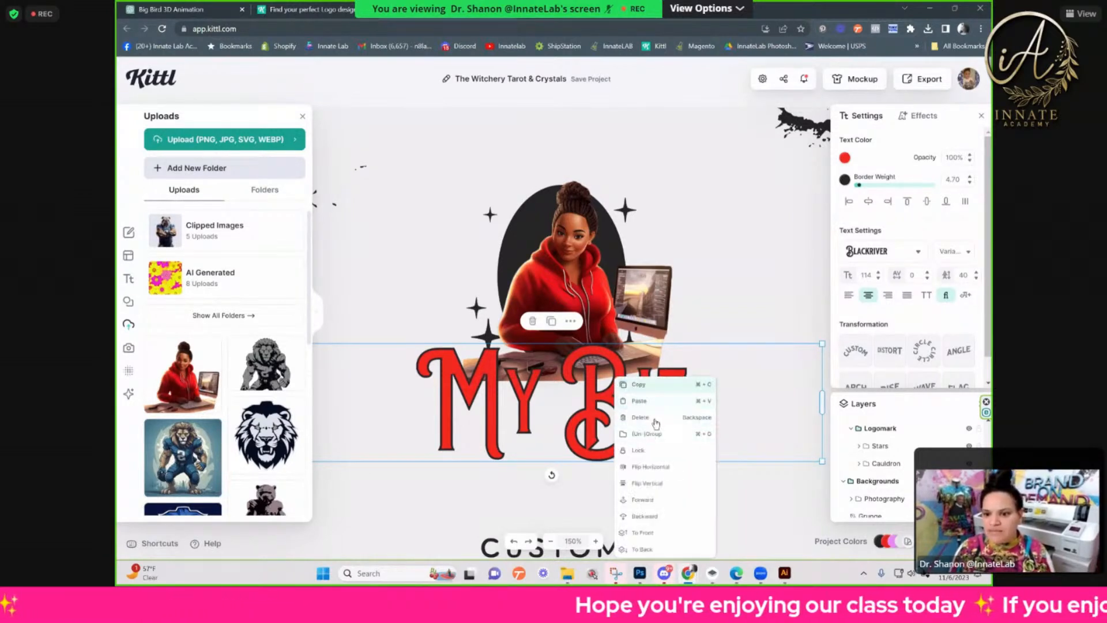
left_click(668, 400)
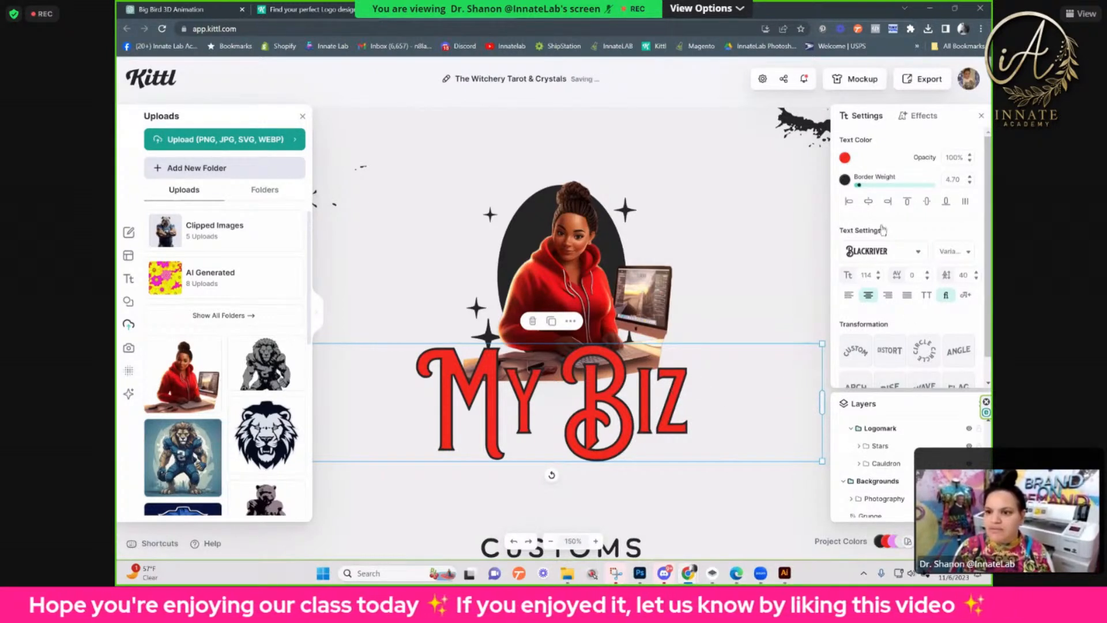
Step: Recolor the My Biz copy black and set its border weight to 27.10
left_click(845, 158)
left_click_drag(760, 191, 641, 309)
left_click_drag(859, 185, 879, 190)
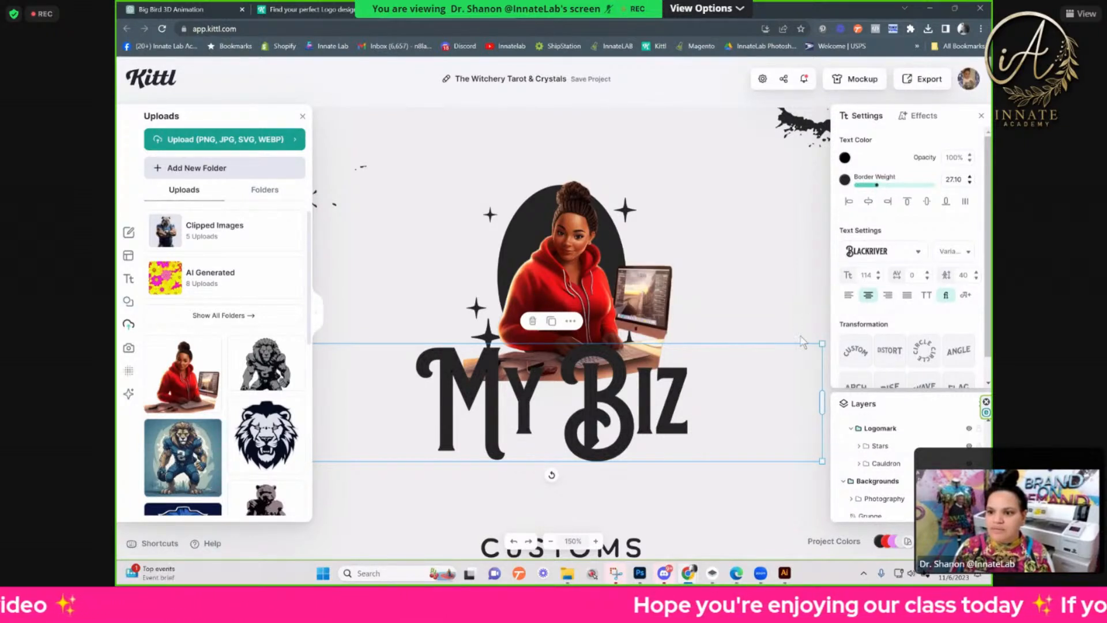
Step: Offset the black My Biz copy slightly down and to the right of the red text as a drop shadow
scroll(703, 371, "up", 1)
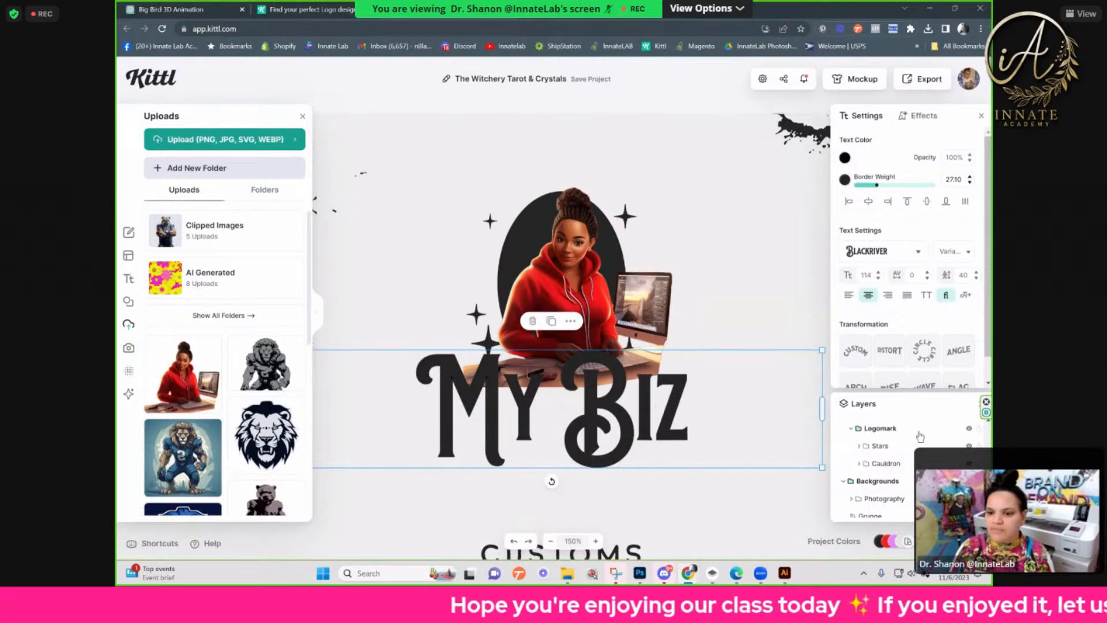
double_click(616, 413)
left_click(617, 415)
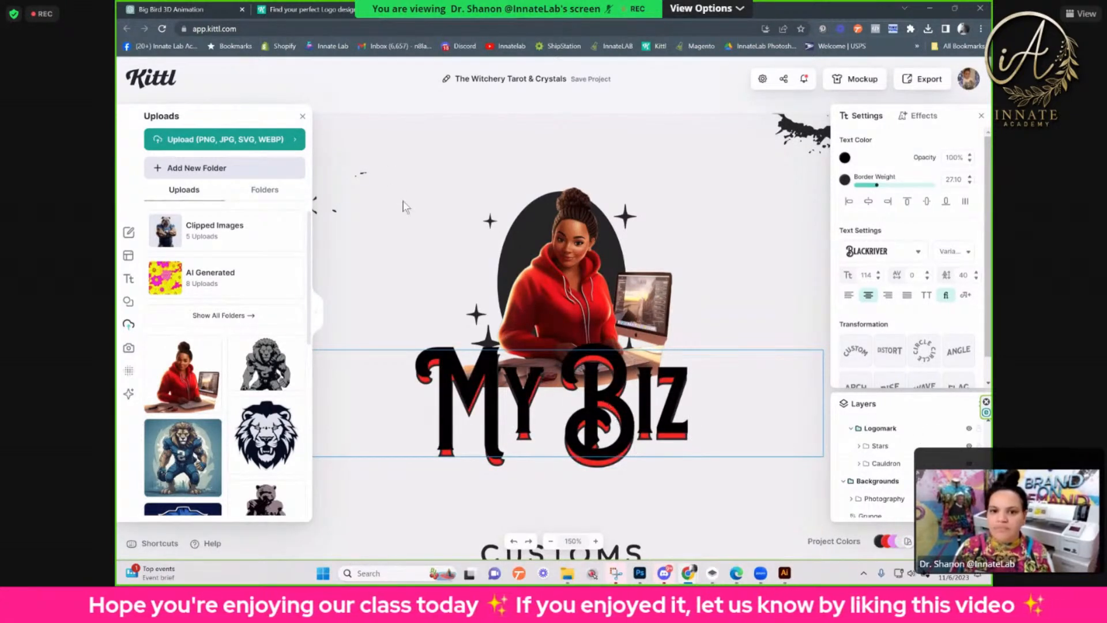
key("Escape")
left_click_drag(455, 377, 461, 381)
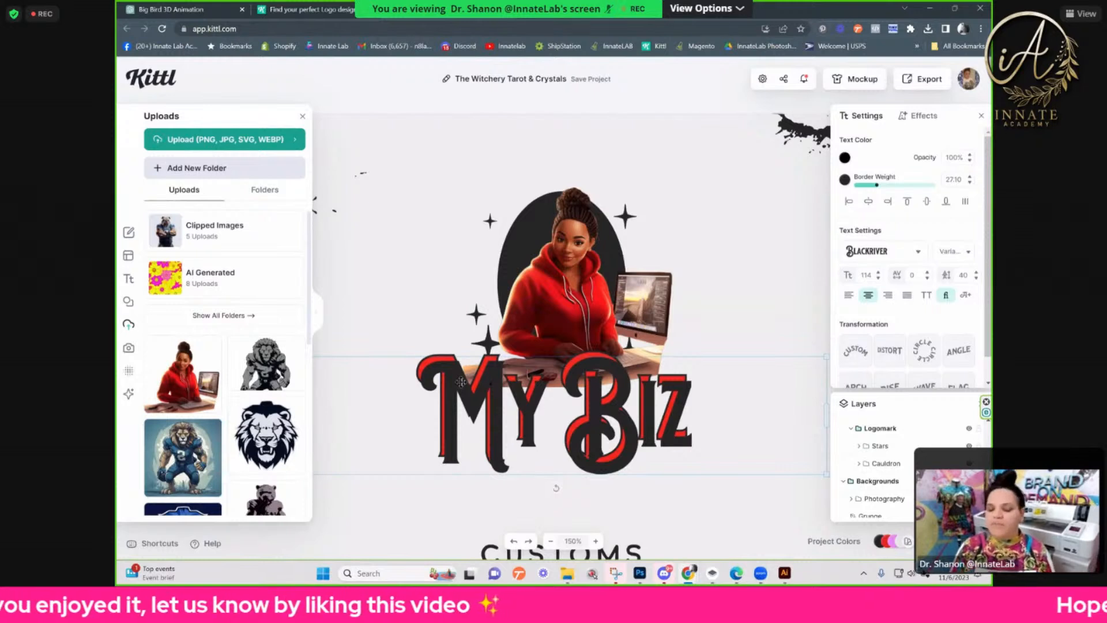
left_click_drag(461, 382, 461, 381)
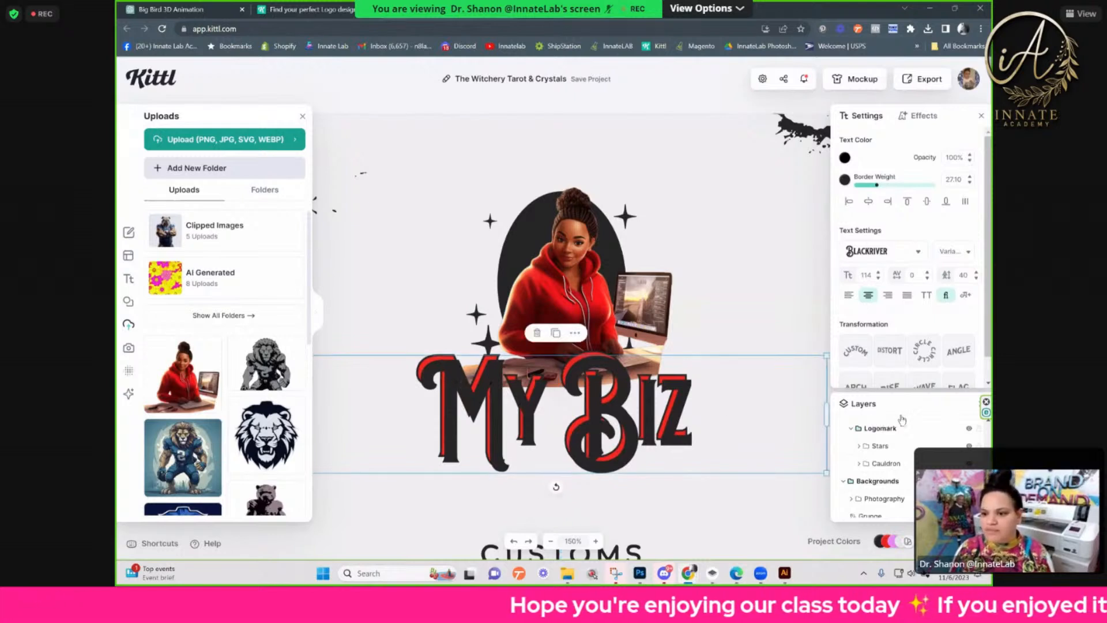
Step: Reorder the layers so the black My Biz copy sits behind the red My Biz text
scroll(925, 351, "down", 1)
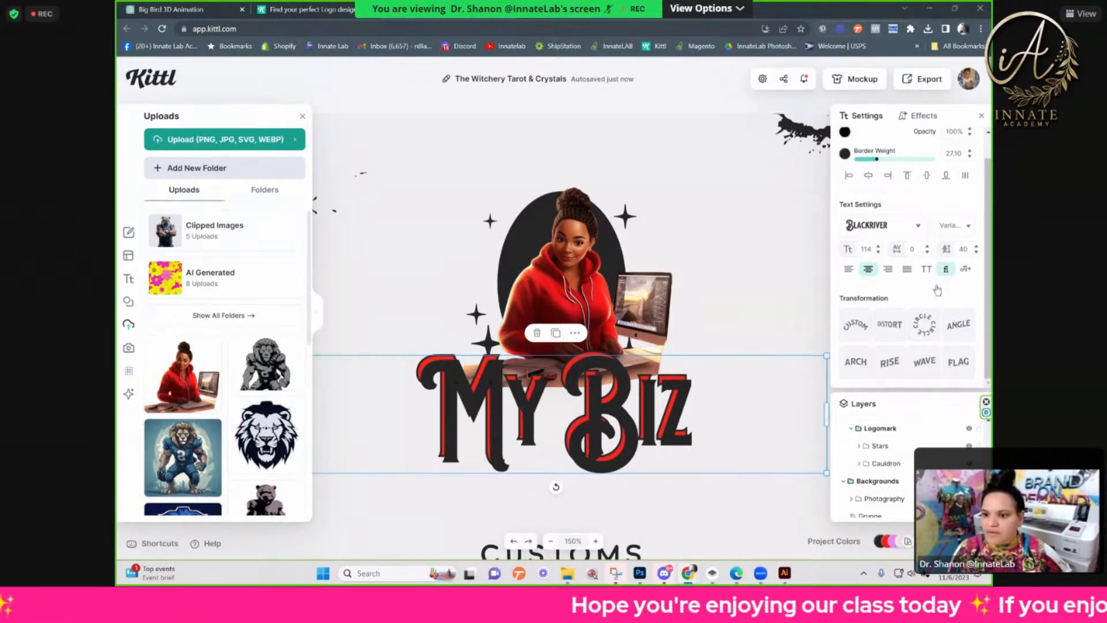
scroll(890, 450, "up", 3)
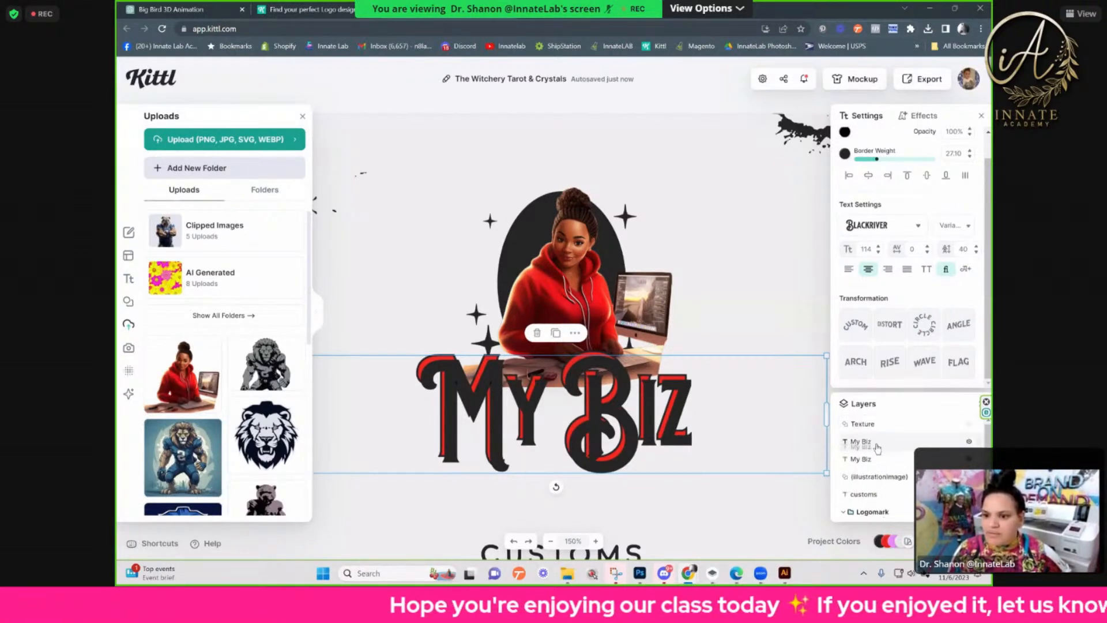
left_click_drag(879, 460, 879, 468)
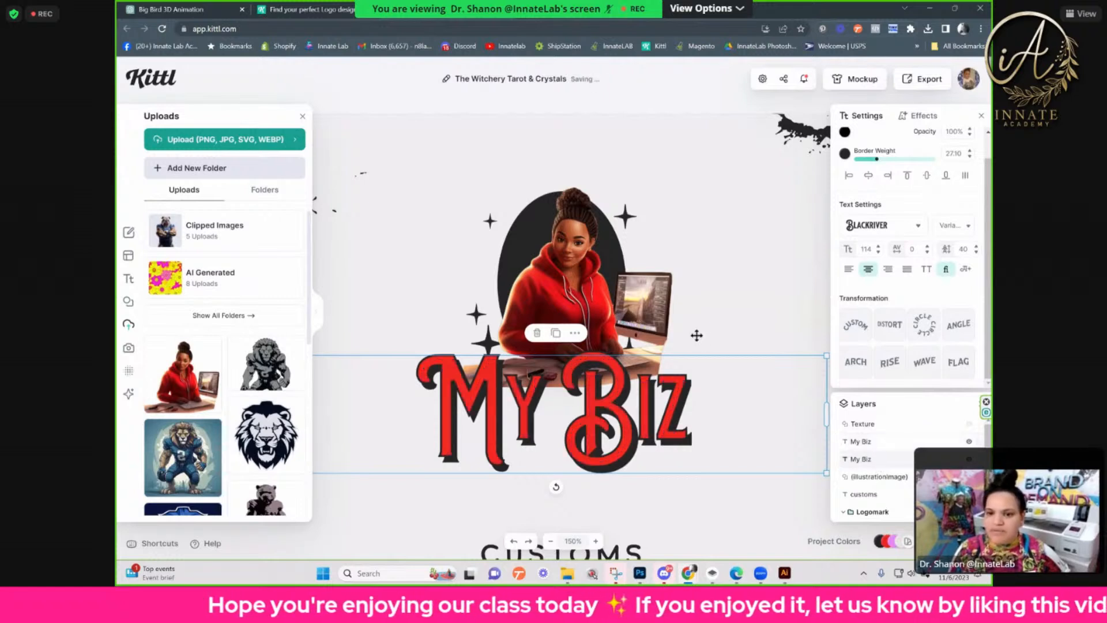
left_click(706, 225)
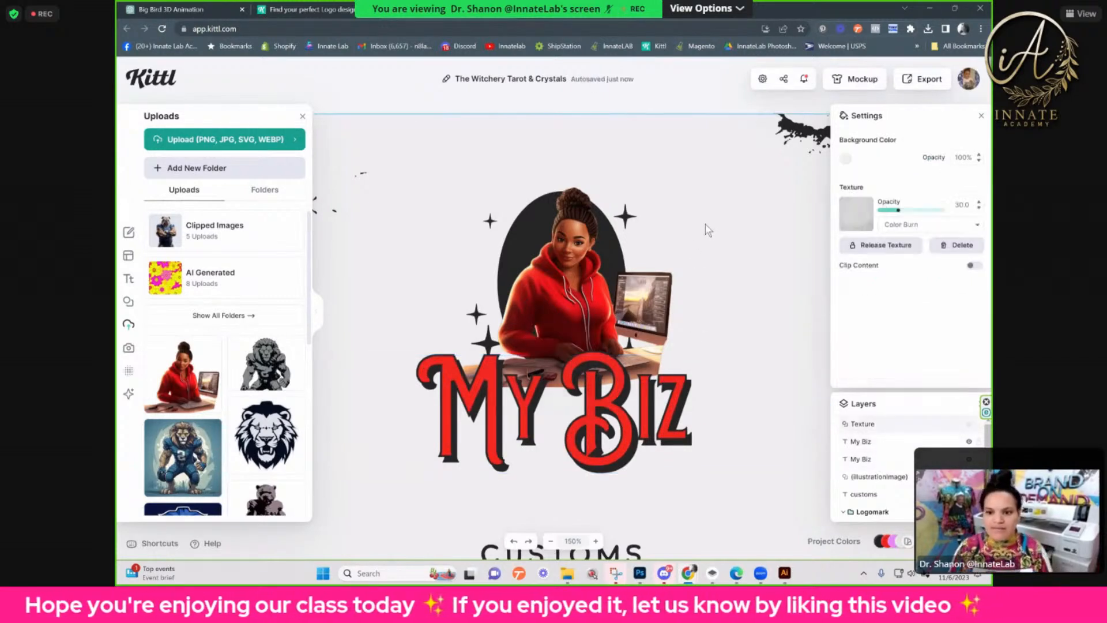
Step: Duplicate the image of the woman in place over the black oval
key("ctrl+plus")
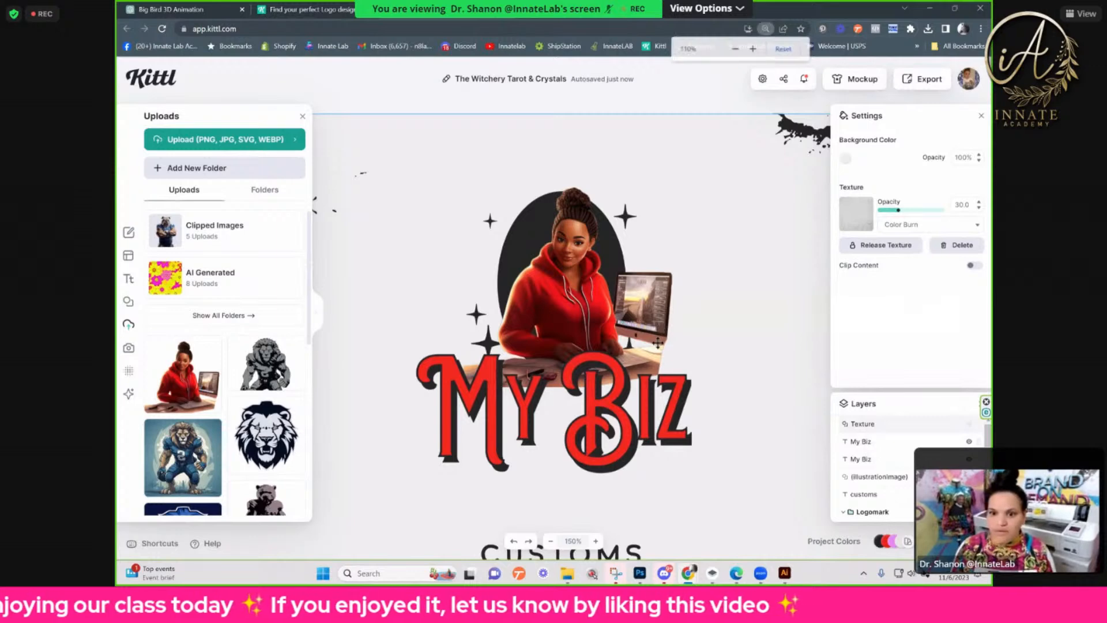
left_click(606, 364)
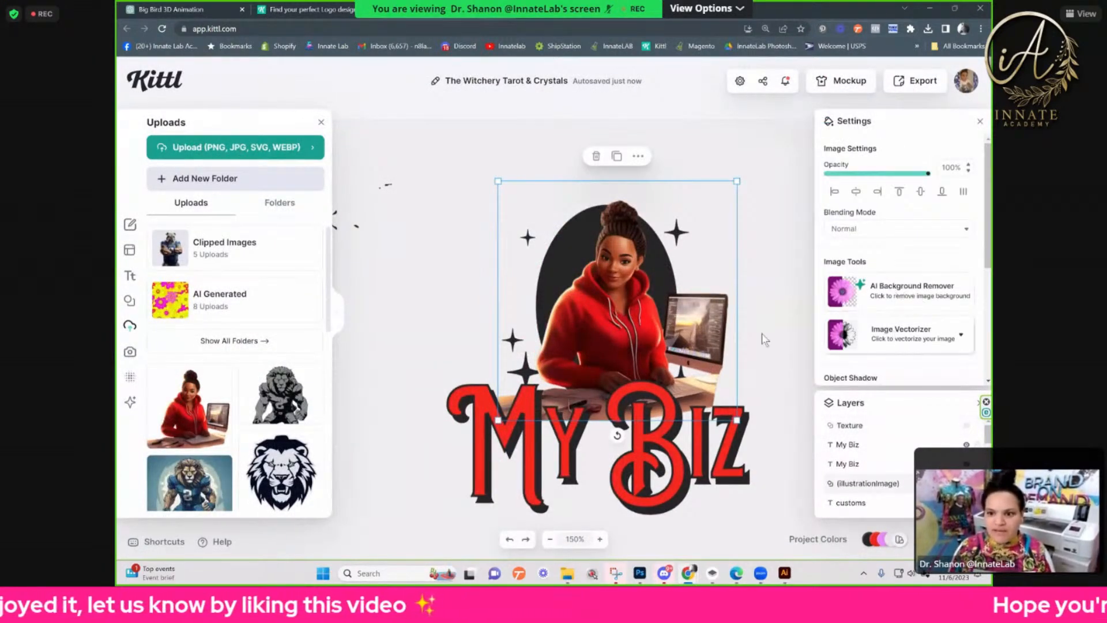
right_click(609, 326)
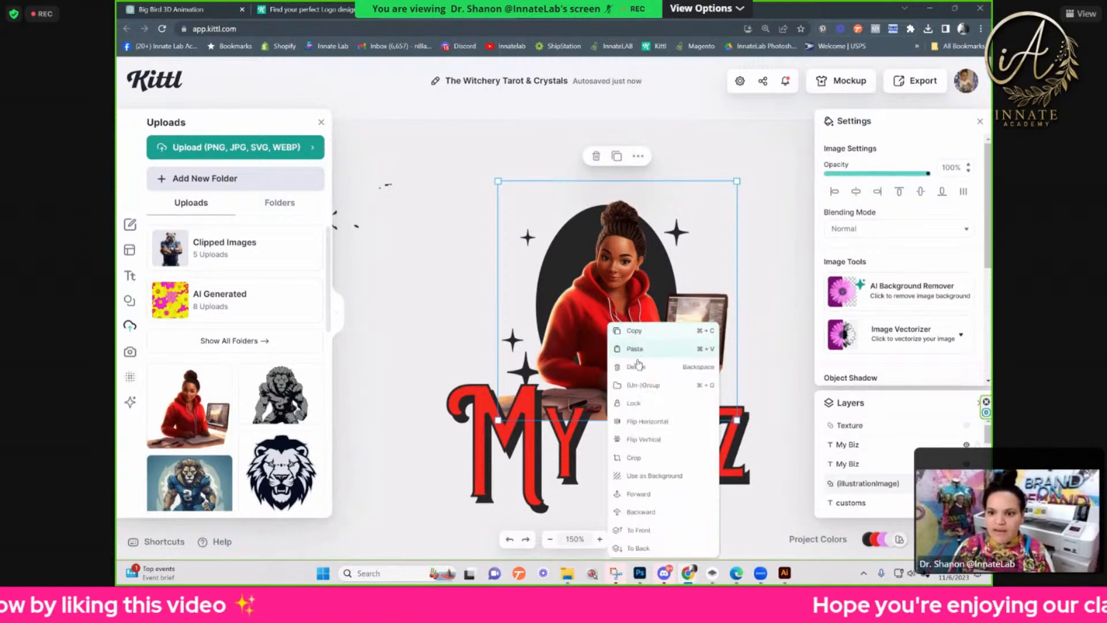
left_click(644, 336)
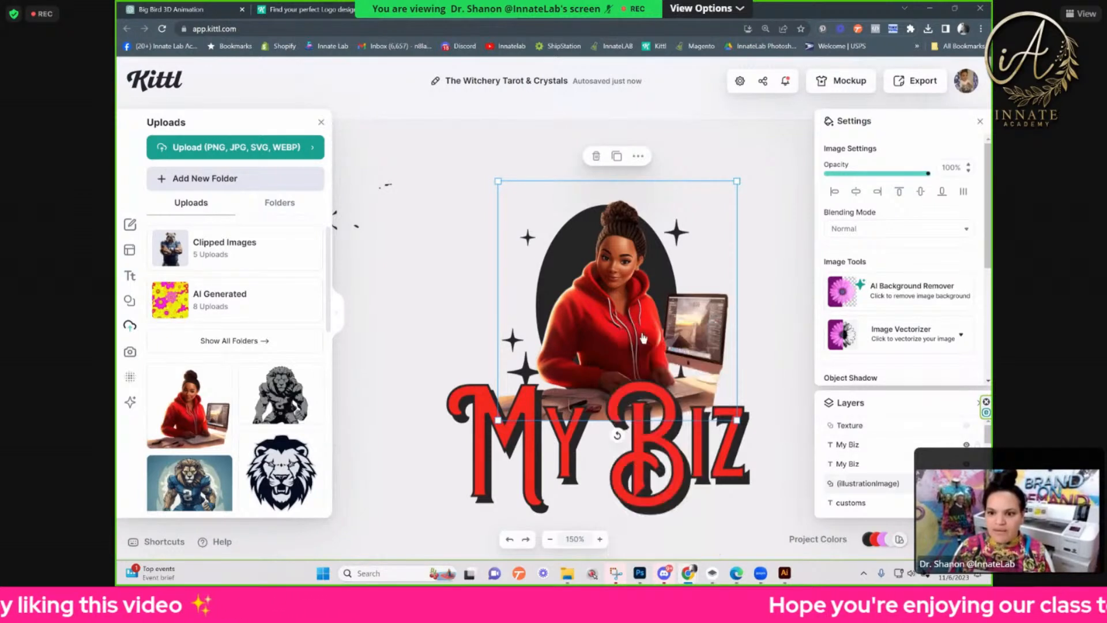
right_click(594, 327)
left_click(631, 356)
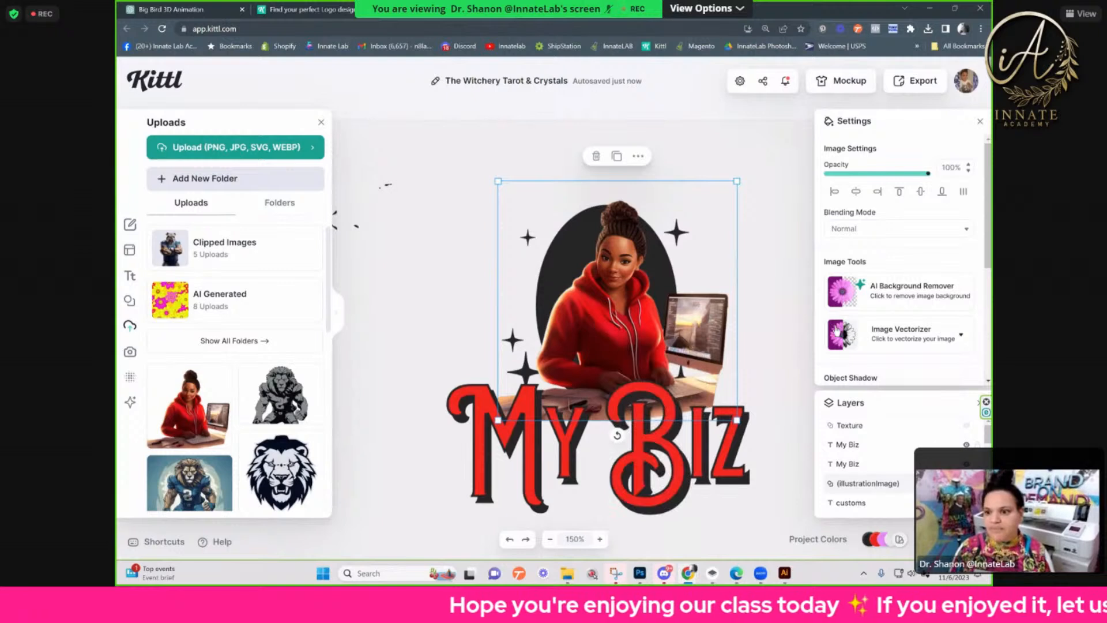
Step: Vectorize the copied image of the woman with 6 colors
left_click(903, 346)
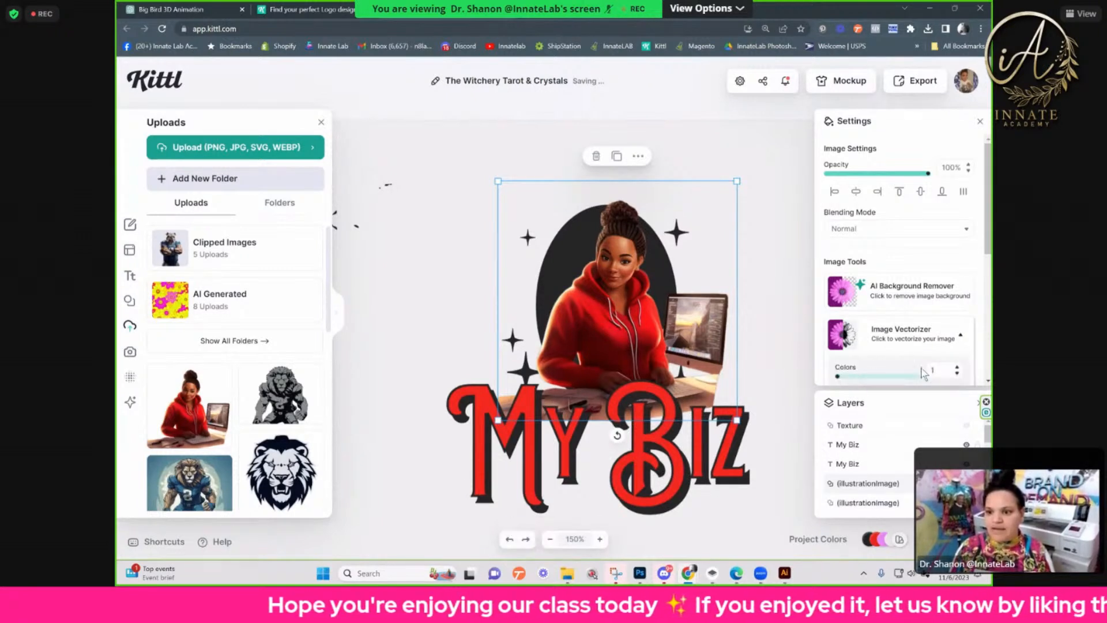
double_click(943, 371)
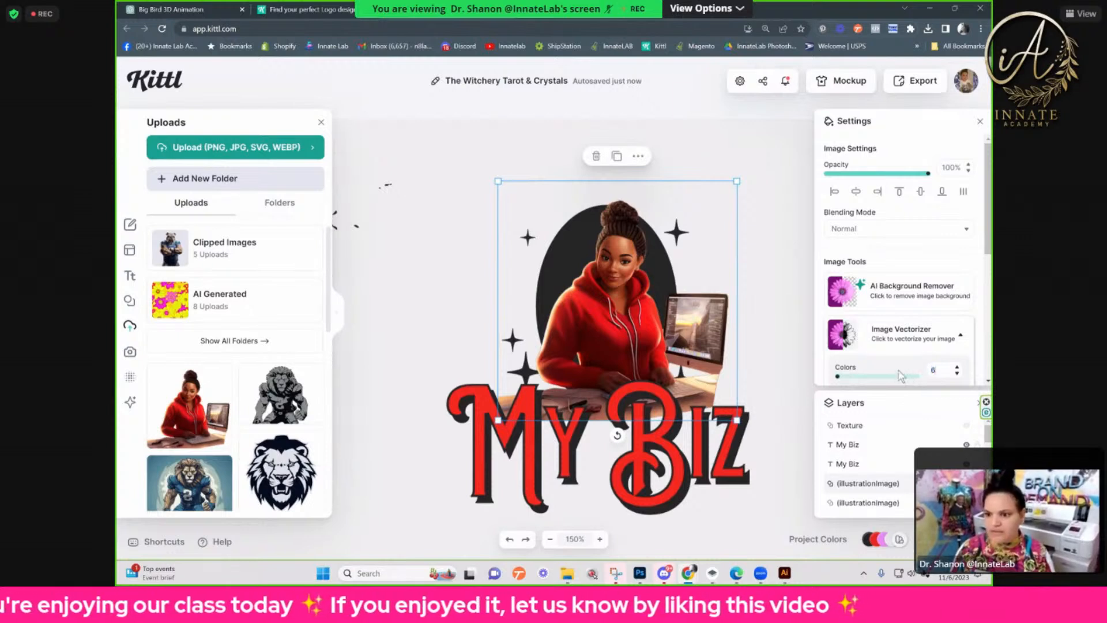
left_click(908, 345)
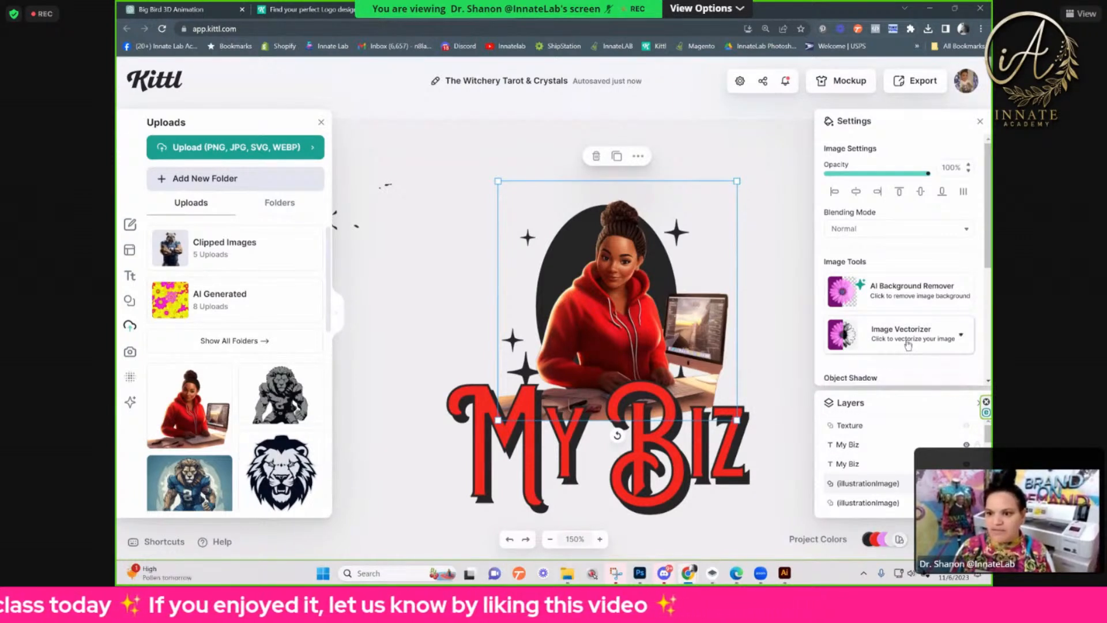
left_click(908, 344)
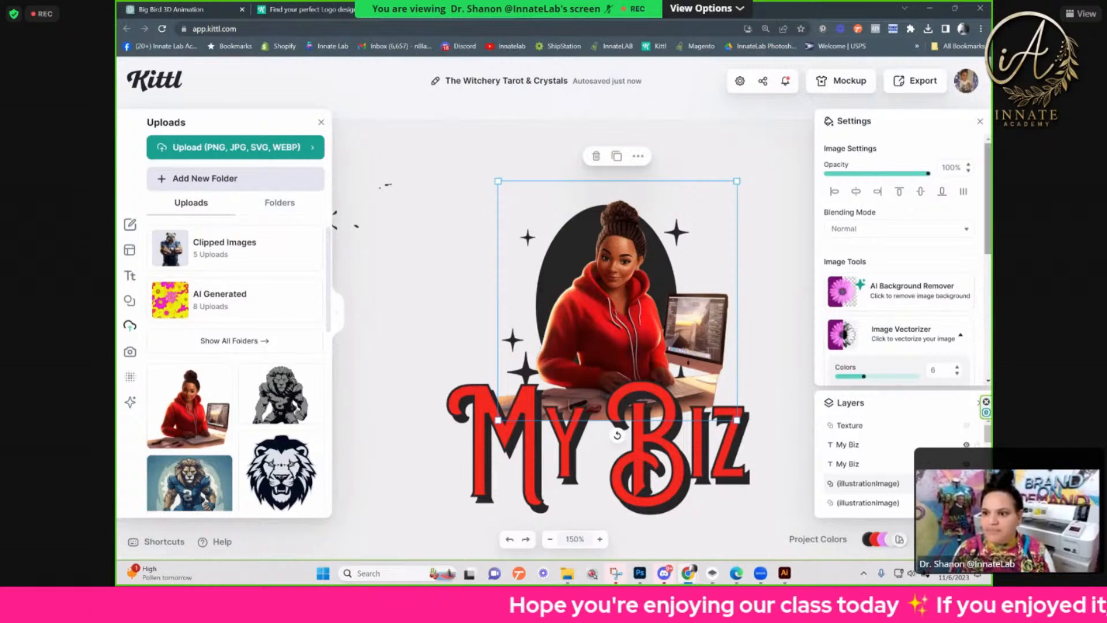
scroll(990, 287, "down", 2)
left_click(918, 329)
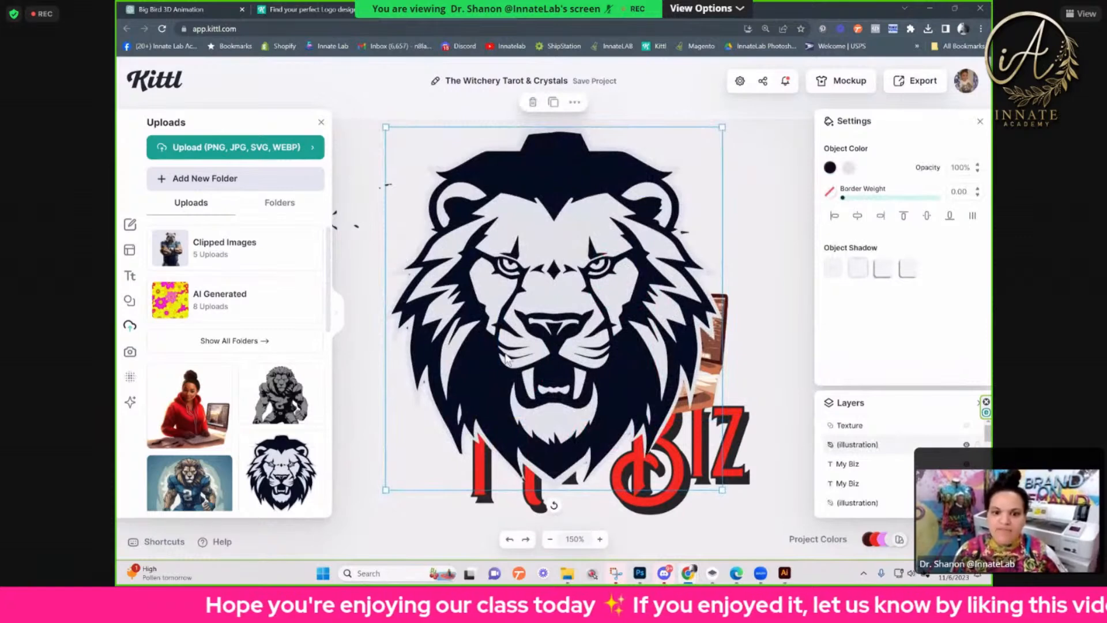
Step: Place the uploaded lion artworks on the canvas for comparison and delete them again
key("Delete")
left_click(292, 392)
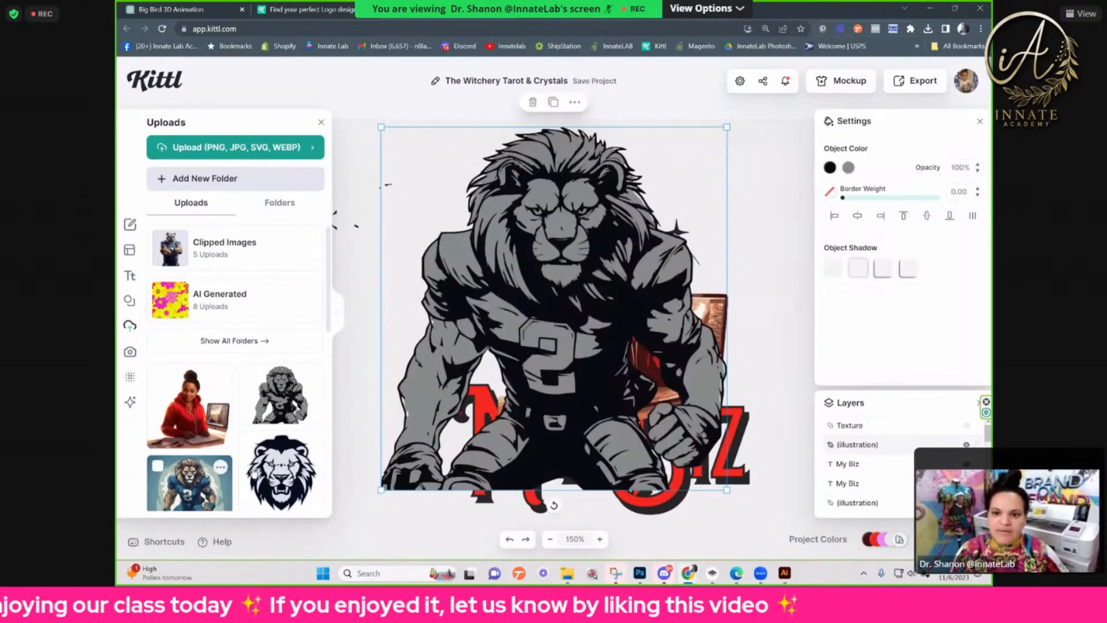
left_click_drag(648, 522, 745, 252)
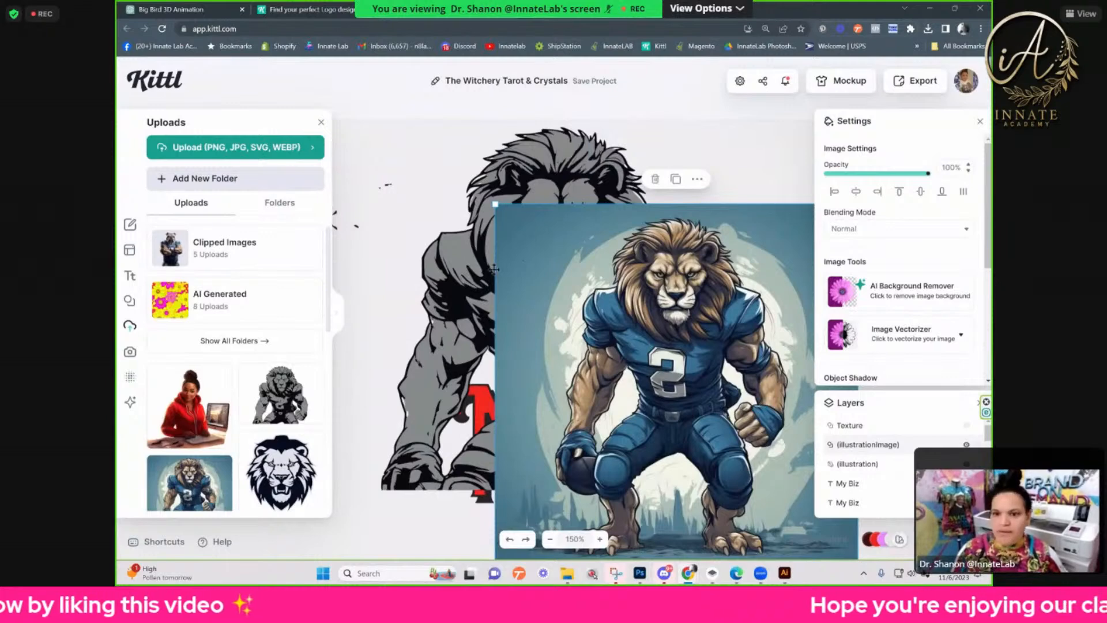
key("Delete")
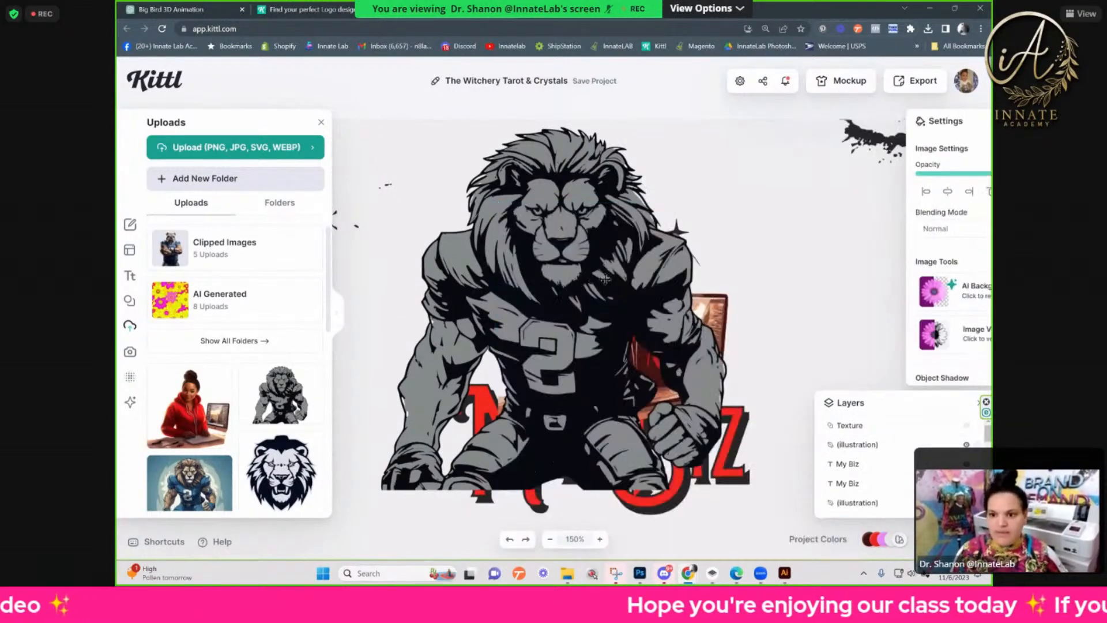
key("Delete")
Step: Move the vectorized copy of the woman off the logo to compare it with the original, and delete it
left_click_drag(598, 317, 411, 263)
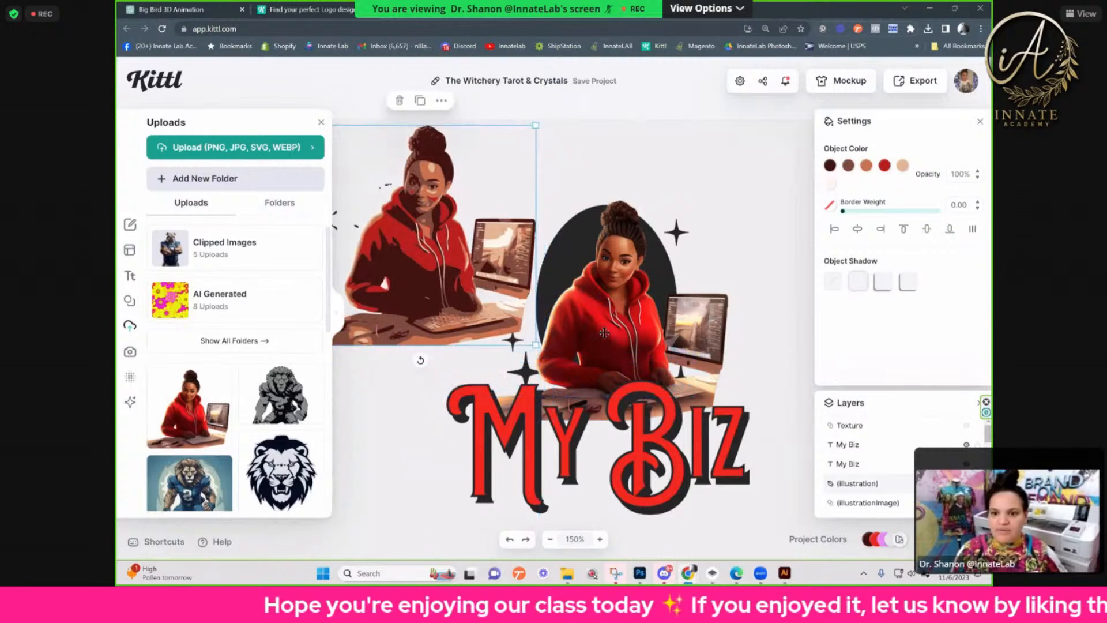
key("Delete")
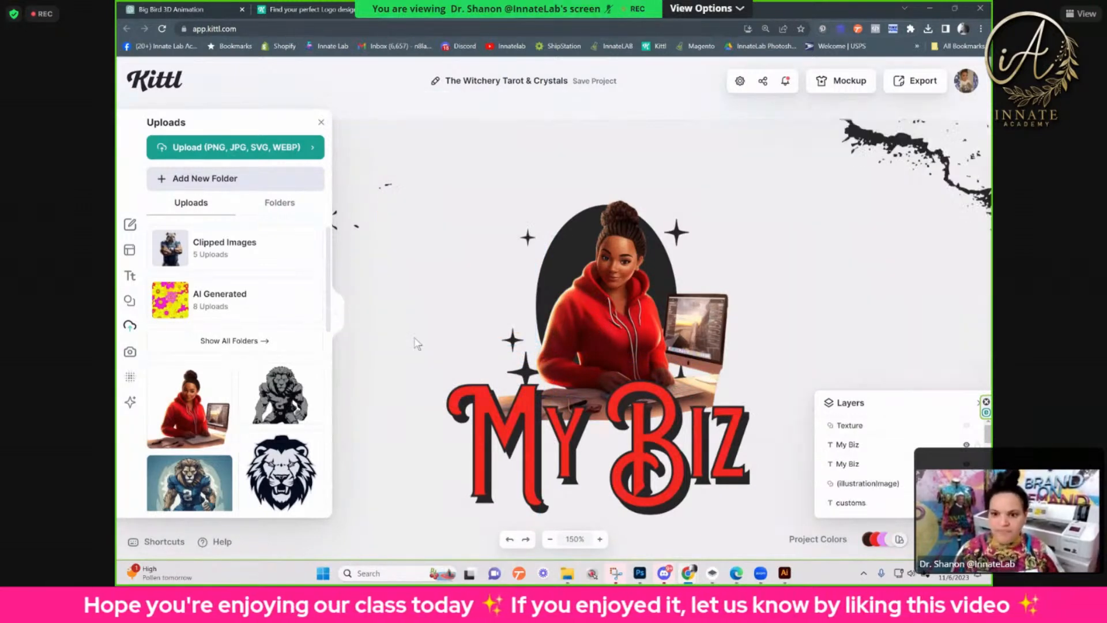
left_click(423, 309)
Step: Move the CUSTOMS text up to sit just beneath the My Biz text
scroll(424, 303, "down", 2)
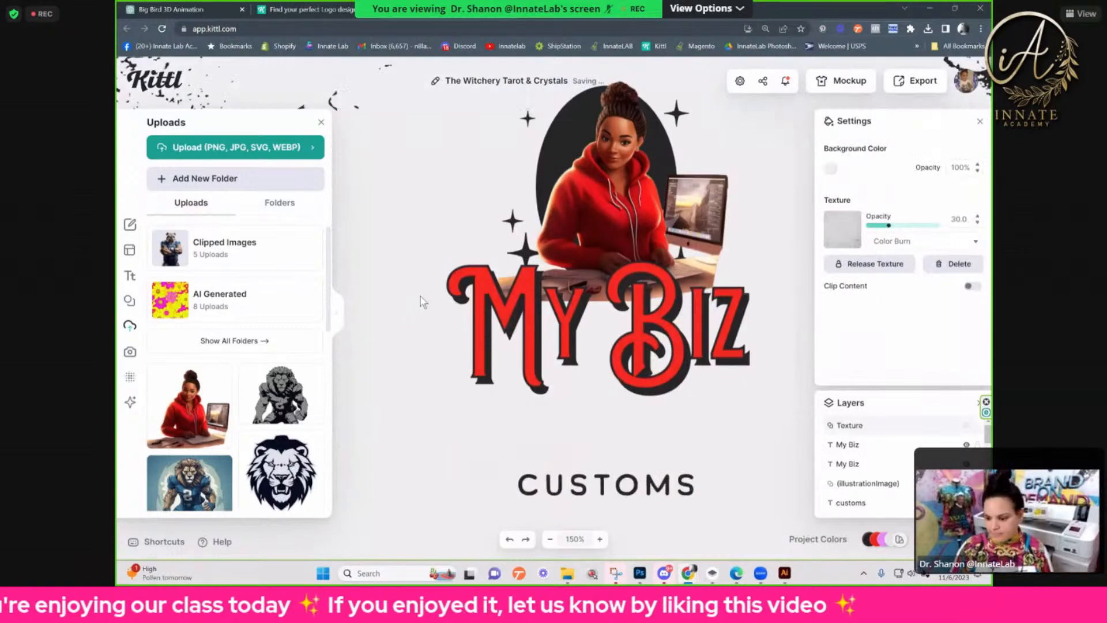
scroll(423, 301, "down", 3)
left_click(614, 245)
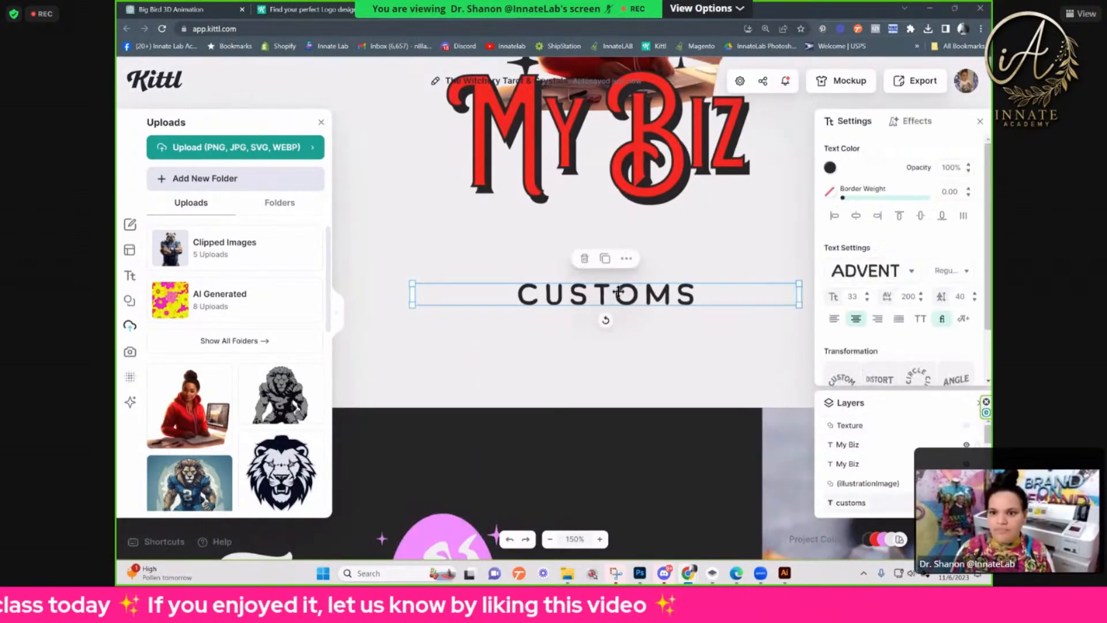
left_click_drag(619, 274, 616, 218)
left_click(619, 288)
key("ctrl+minus")
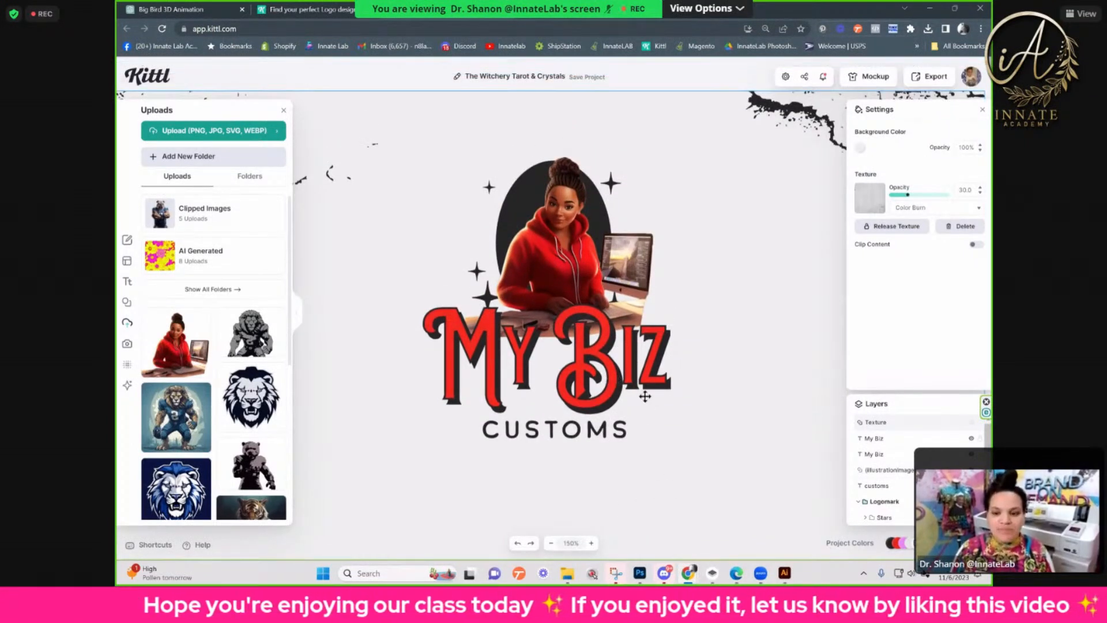
Step: Review the My Biz Customs logo and the remaining Witchery template artwork below it
scroll(611, 392, "down", 10)
scroll(599, 405, "down", 4)
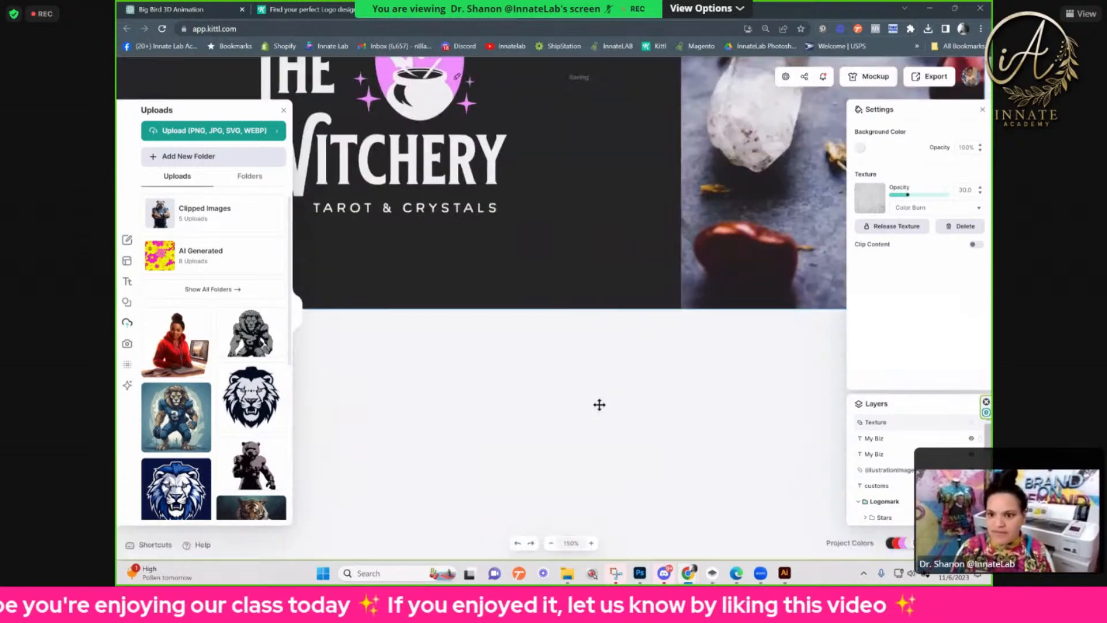
scroll(600, 407, "up", 2)
scroll(600, 410, "up", 10)
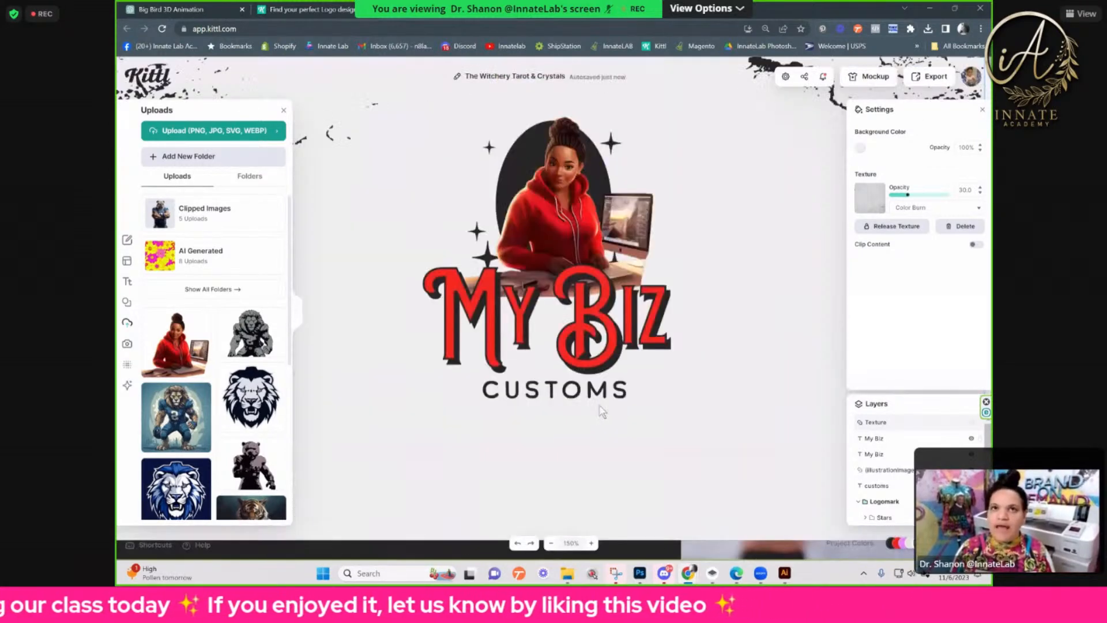
scroll(601, 409, "down", 5)
scroll(600, 409, "up", 3)
scroll(600, 408, "up", 1)
scroll(600, 409, "up", 5)
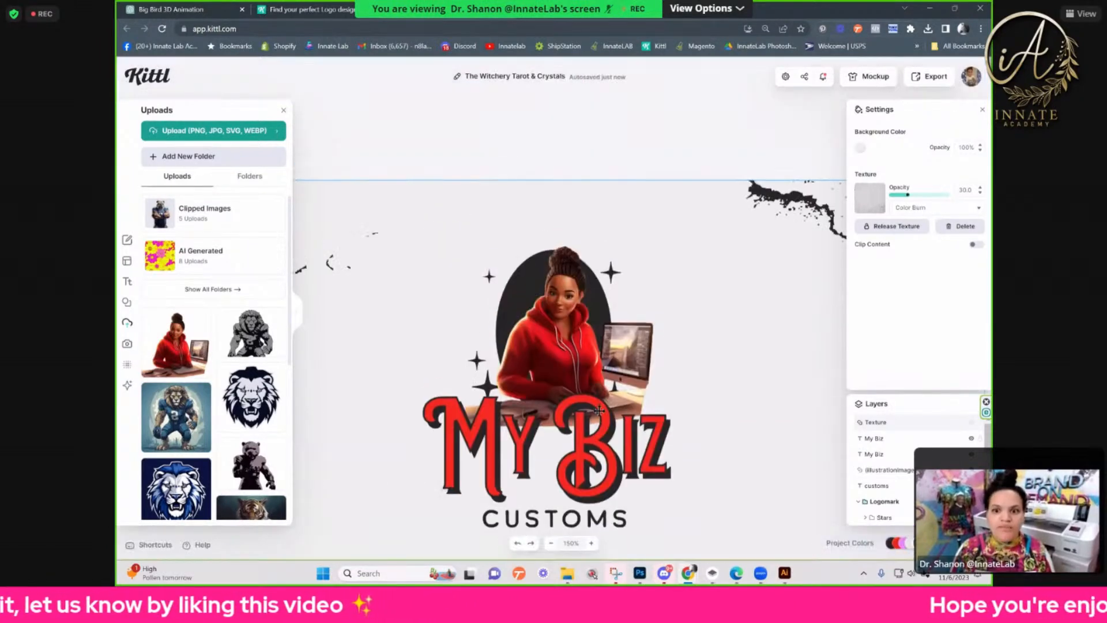
Step: Leave the finished My Biz Customs design and return to the logo template gallery
scroll(600, 410, "down", 2)
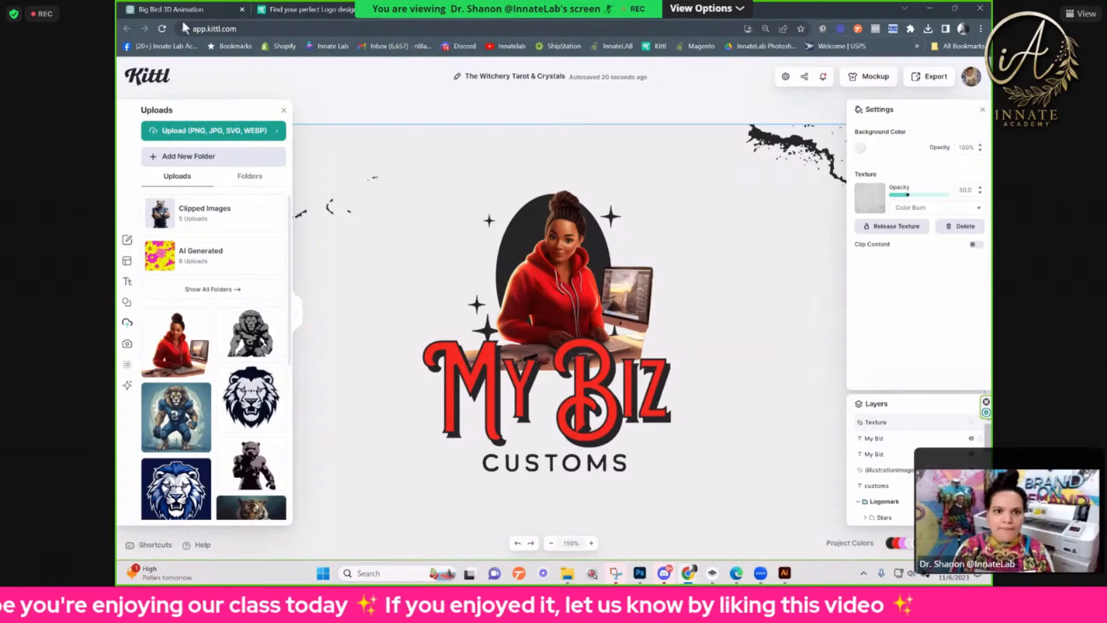
left_click(126, 26)
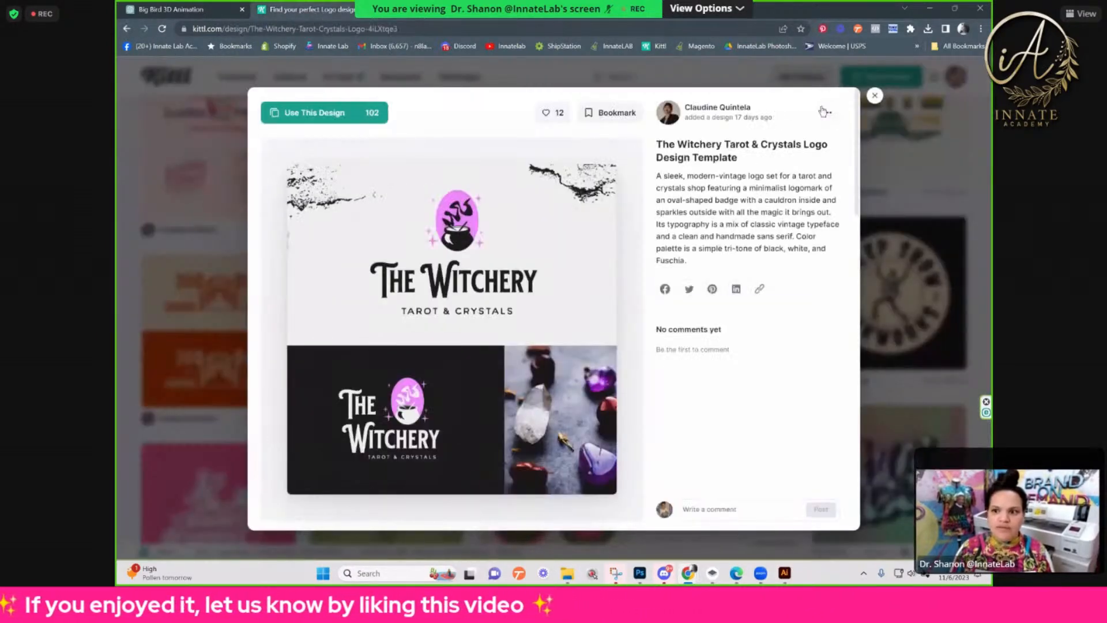
left_click(877, 101)
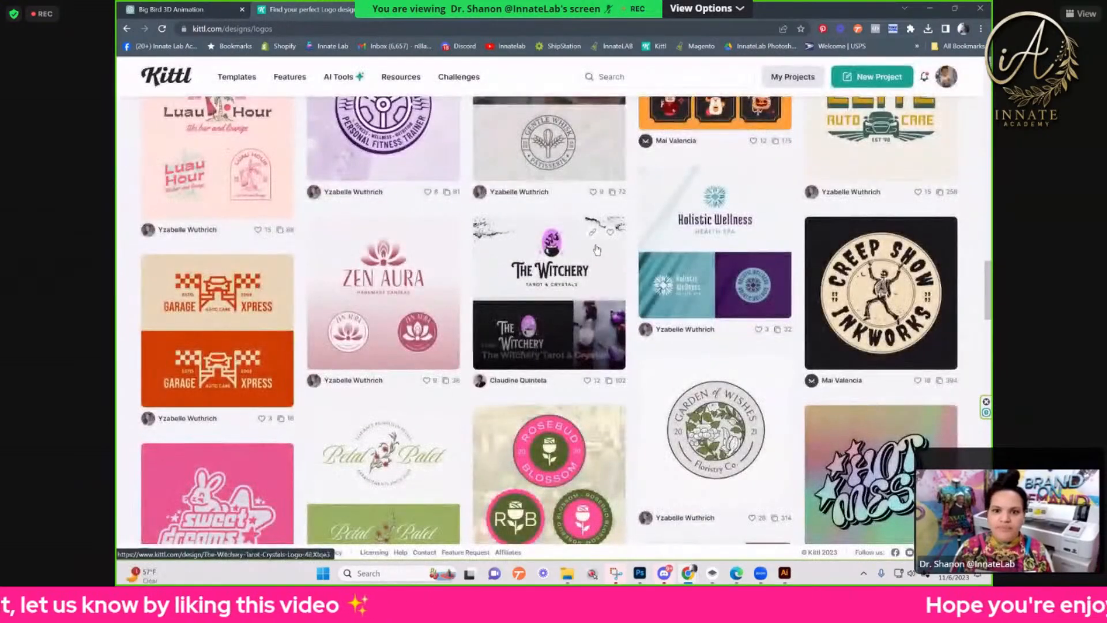
Step: Preview the Framboise bakery logo template from the gallery's trending designs, and close the preview
scroll(595, 256, "up", 6)
scroll(597, 249, "up", 6)
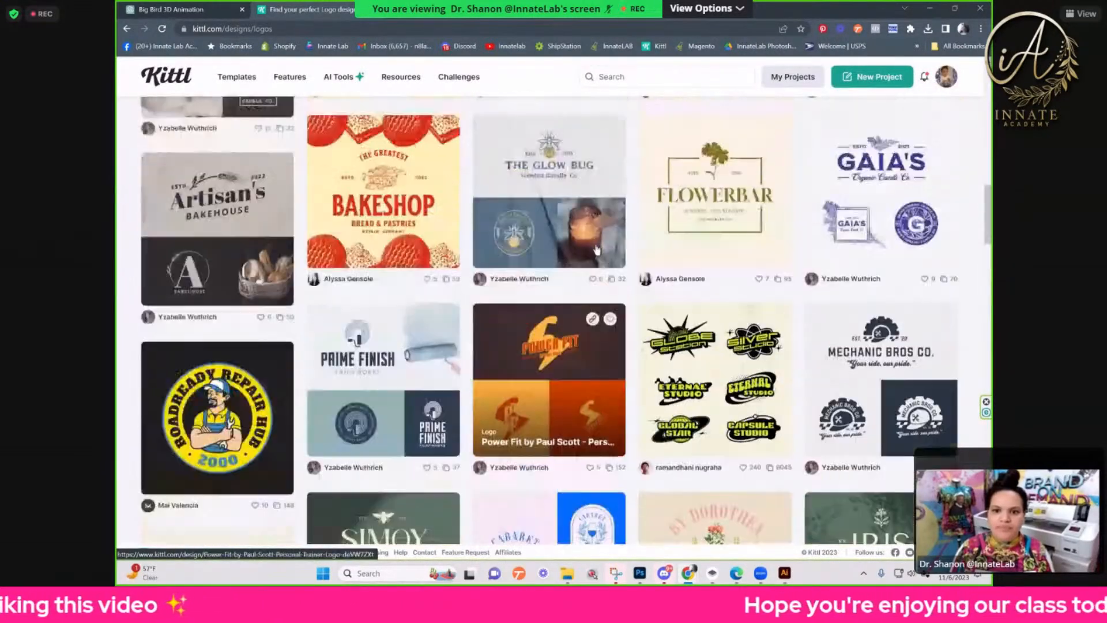
scroll(597, 249, "up", 4)
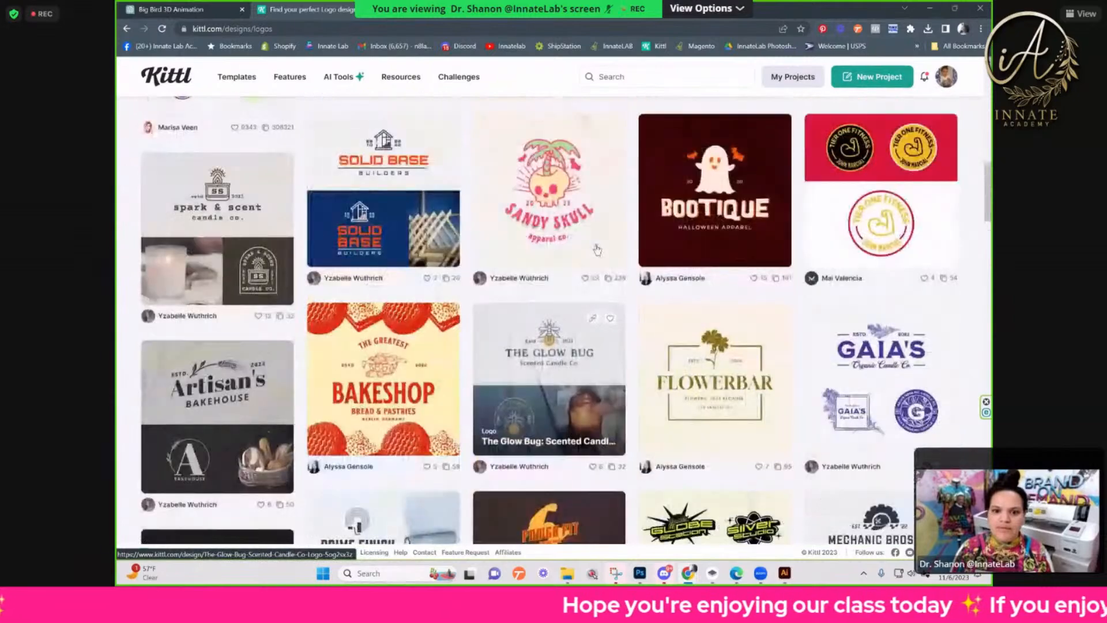
scroll(597, 249, "up", 7)
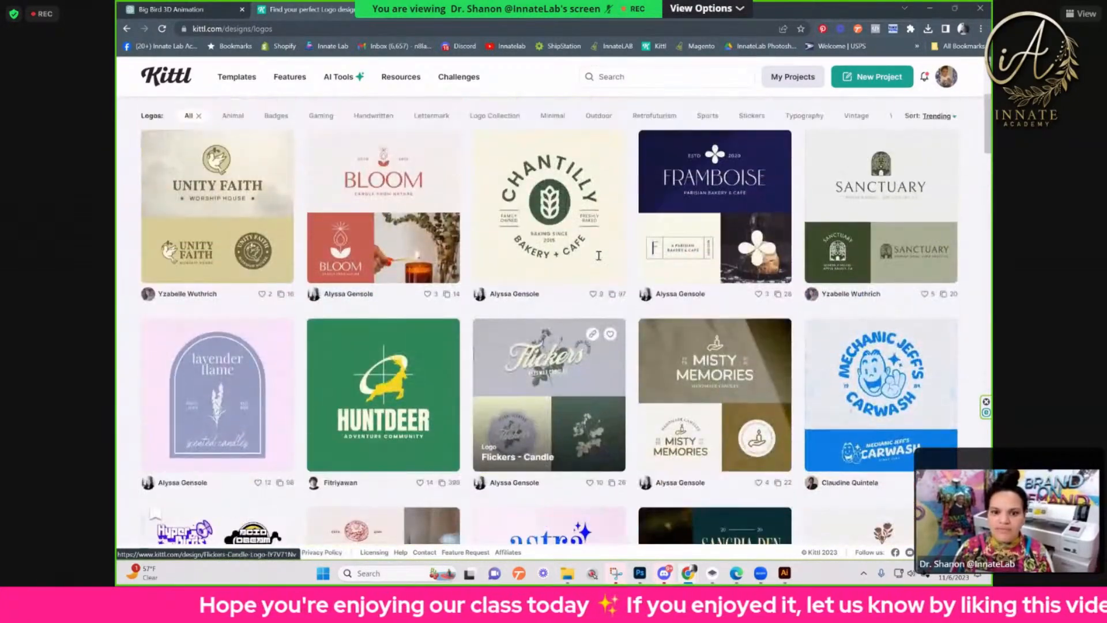
scroll(598, 255, "up", 3)
scroll(599, 257, "down", 2)
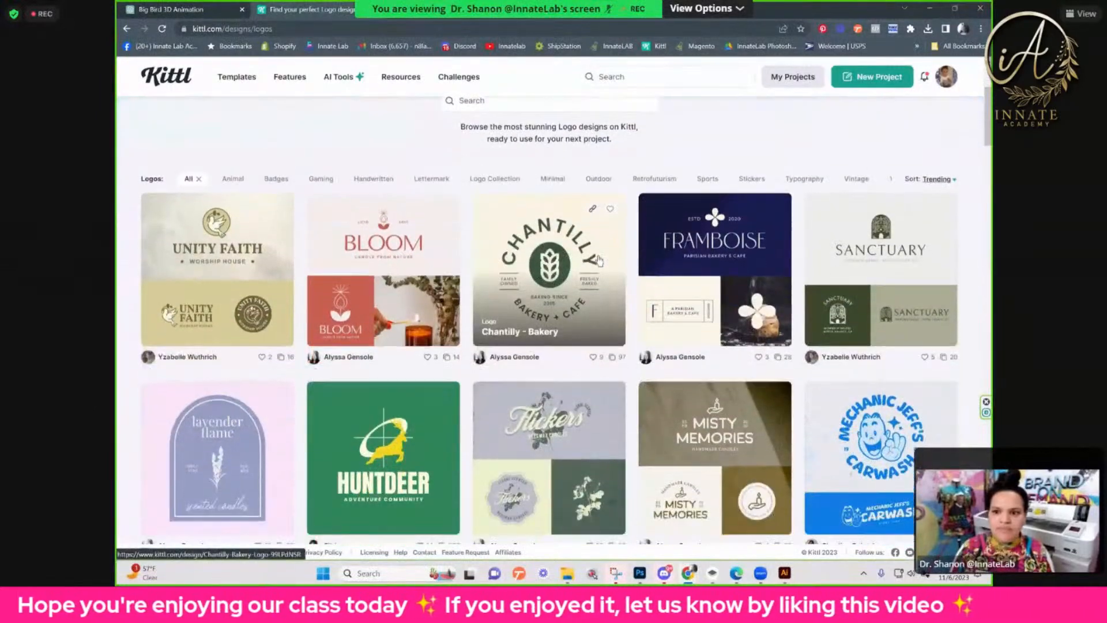
scroll(599, 260, "down", 1)
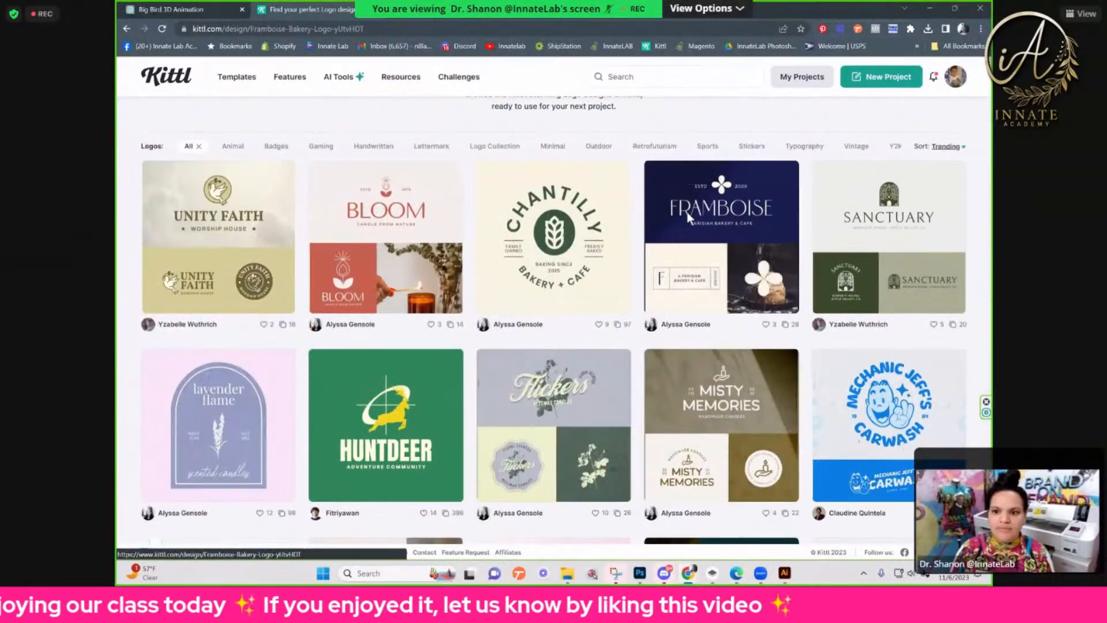
left_click(692, 243)
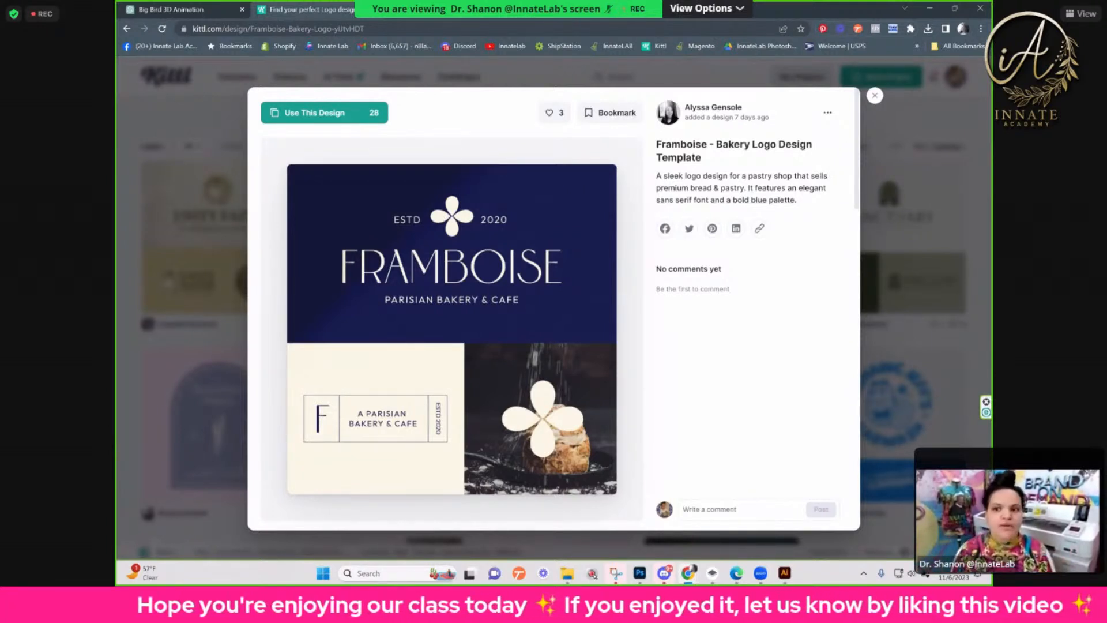
left_click(948, 133)
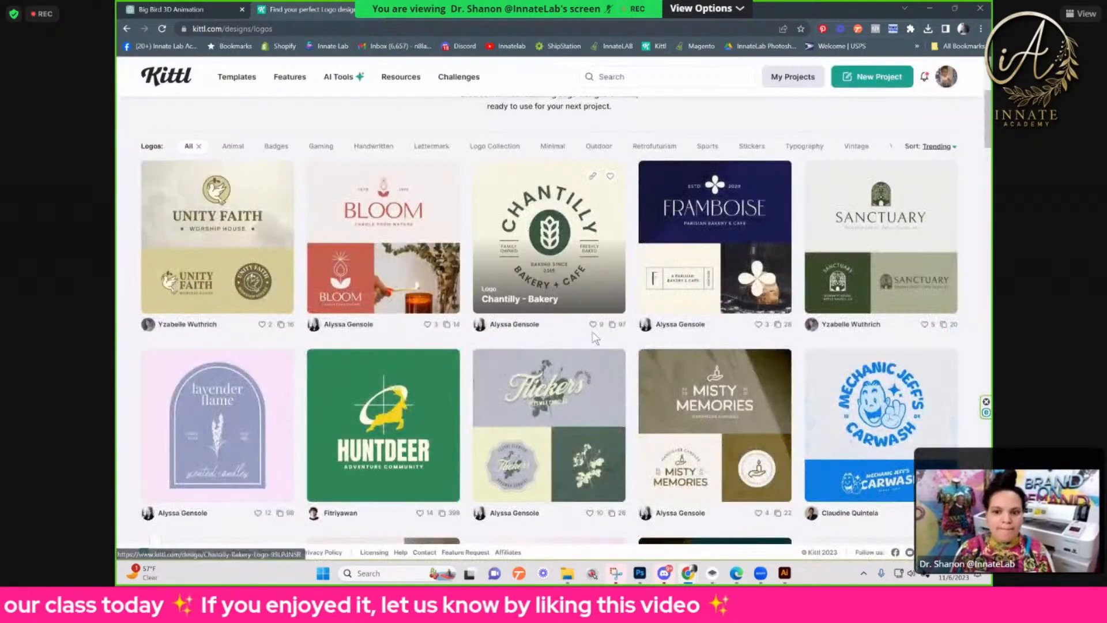
Step: Look through the trending logo templates to compare their layouts, fonts and color palettes
scroll(596, 337, "down", 5)
scroll(594, 336, "down", 10)
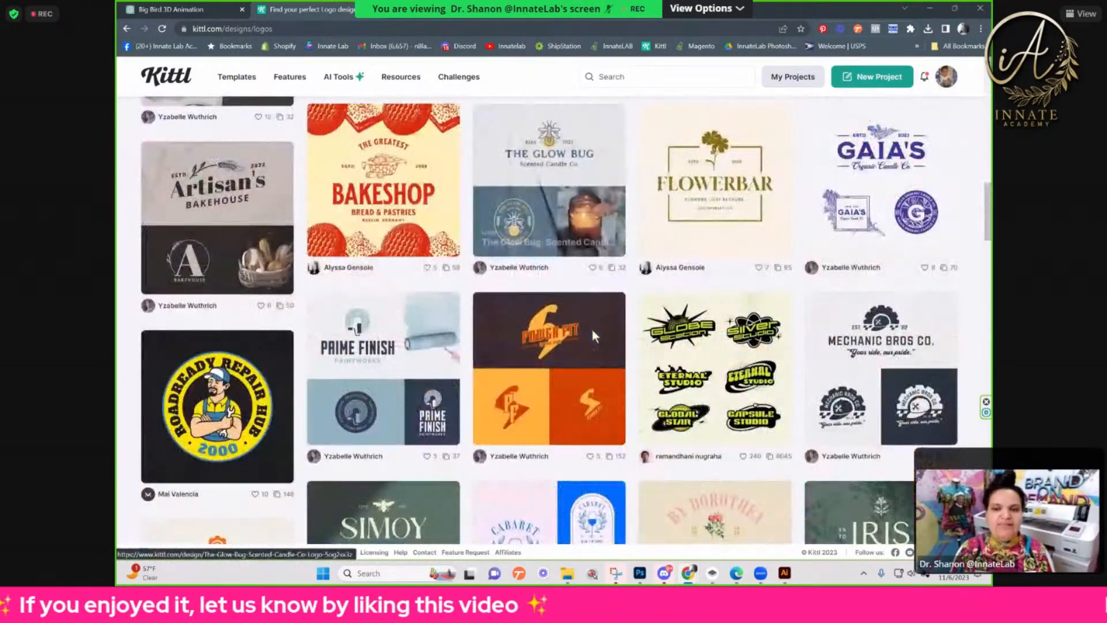
scroll(594, 337, "up", 2)
scroll(593, 330, "up", 3)
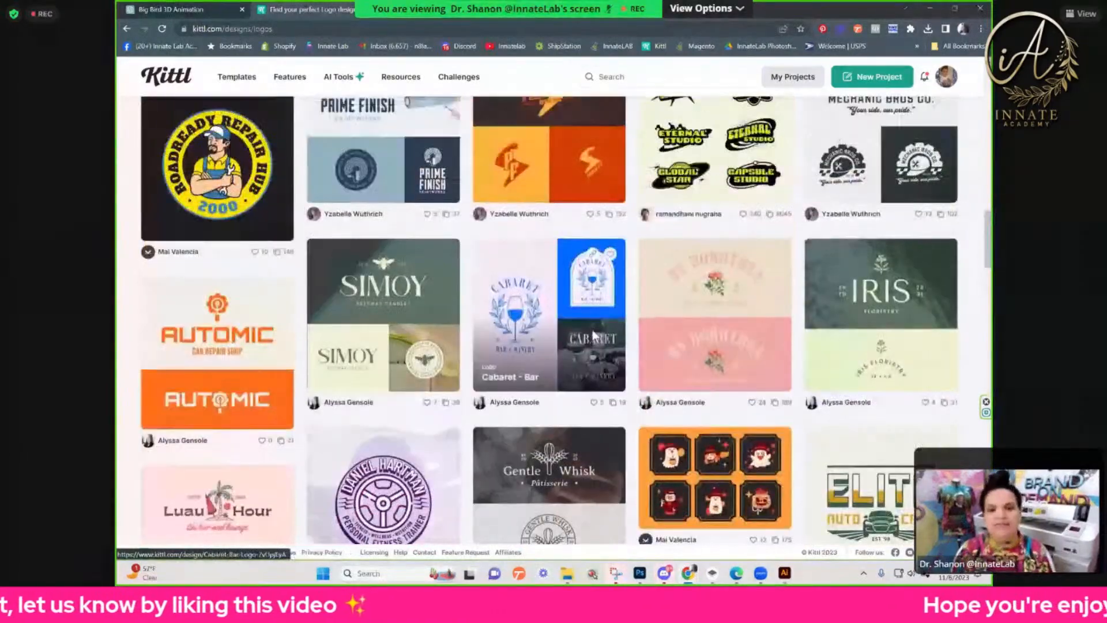
scroll(593, 329, "up", 6)
scroll(594, 335, "up", 3)
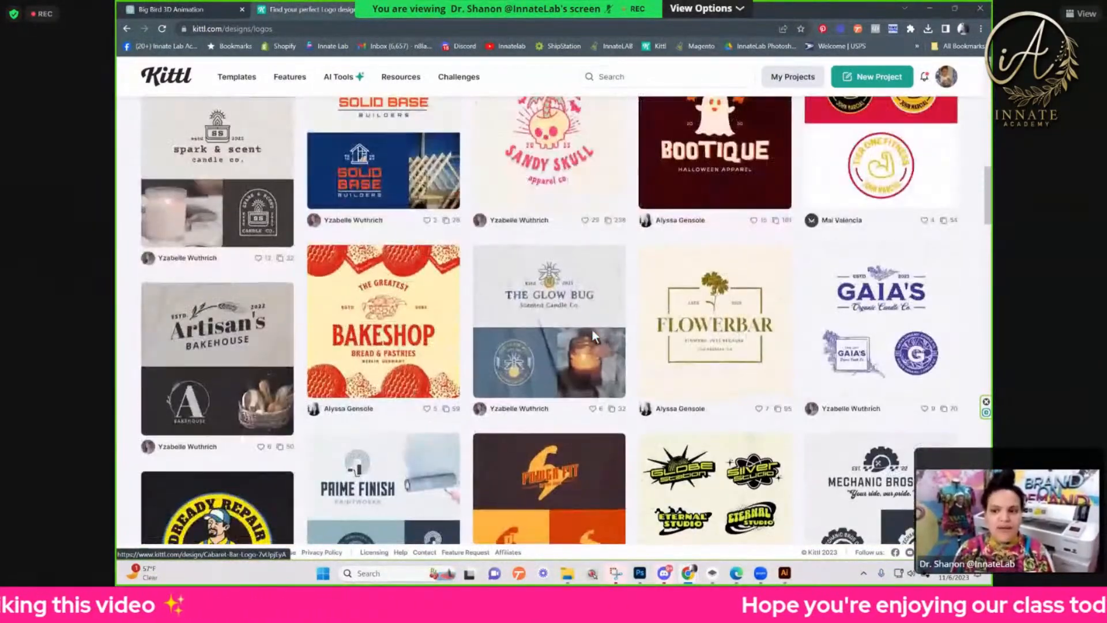
scroll(594, 337, "up", 2)
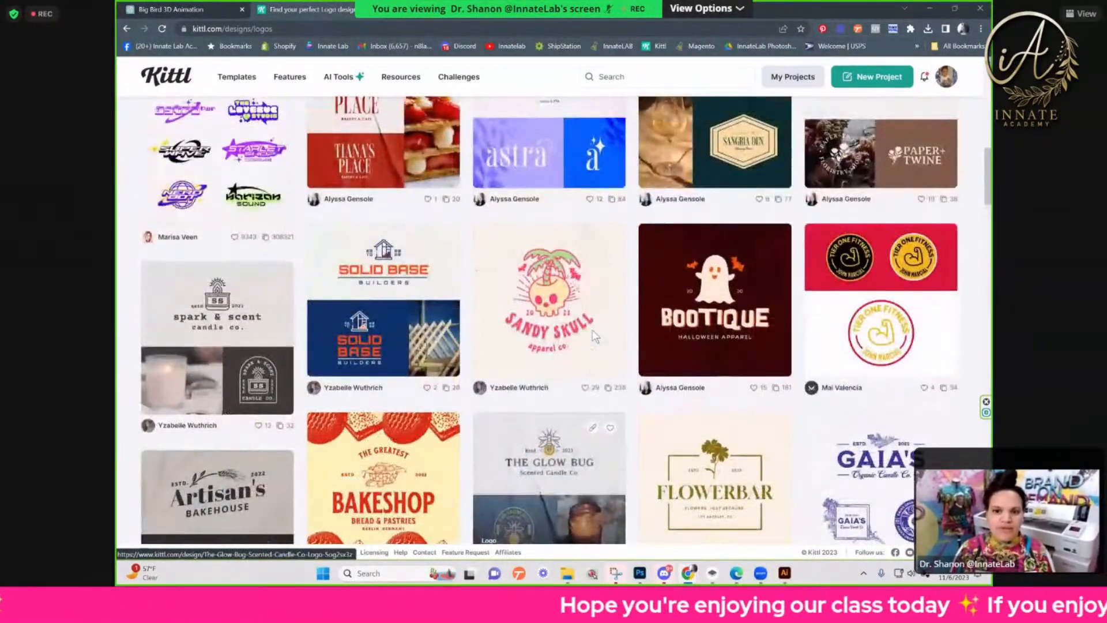
scroll(594, 337, "up", 4)
scroll(593, 334, "up", 2)
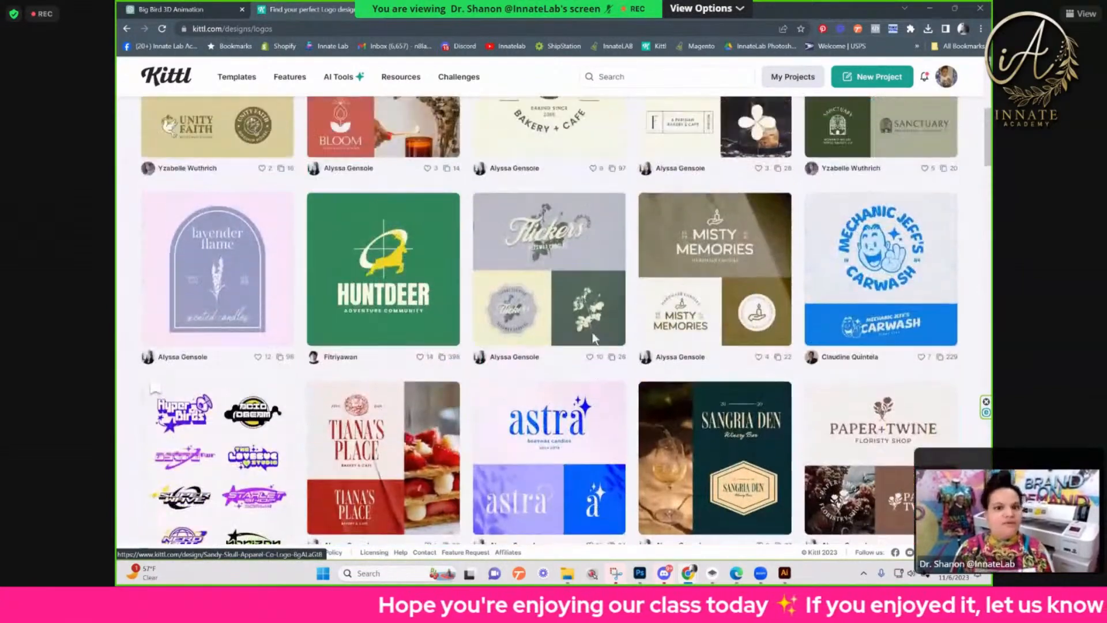
scroll(593, 340, "up", 2)
scroll(594, 344, "up", 2)
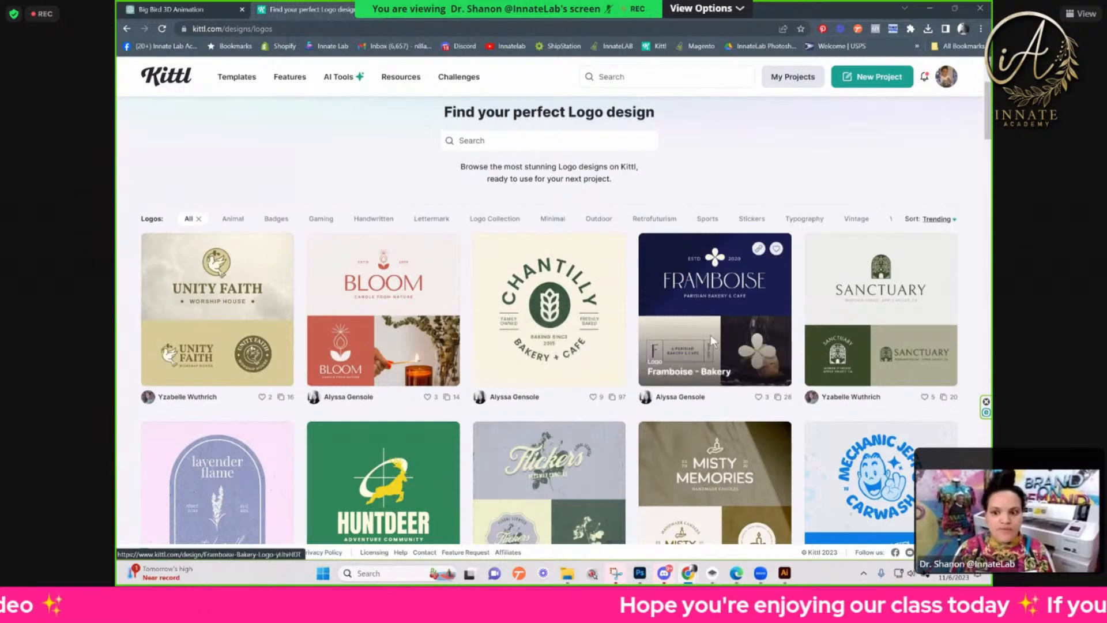
scroll(710, 342, "down", 6)
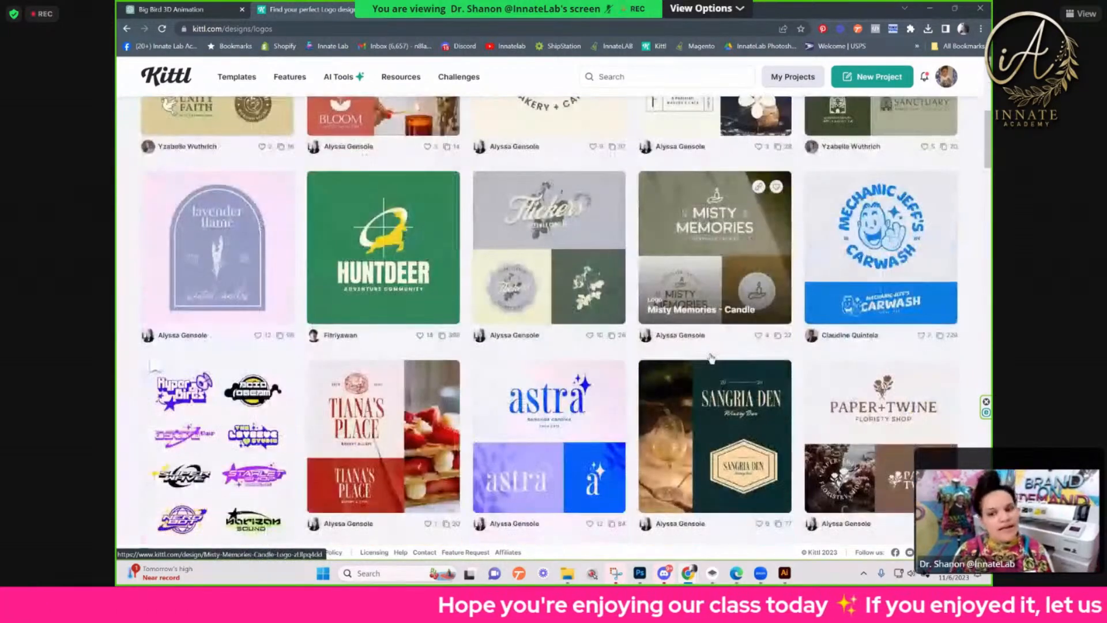
scroll(707, 357, "down", 2)
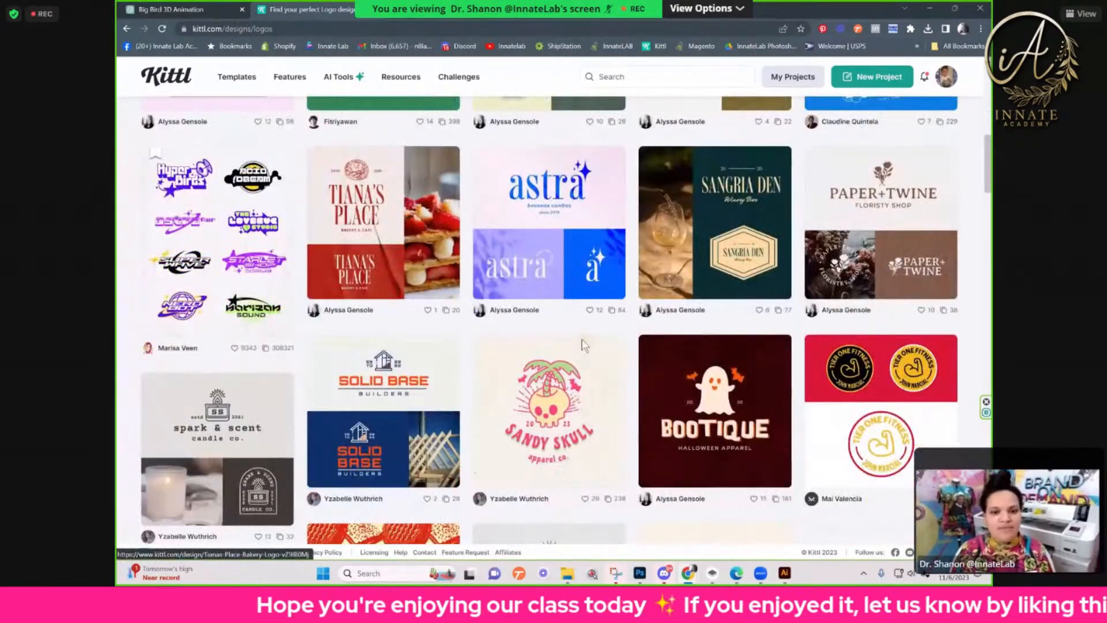
scroll(709, 404, "down", 2)
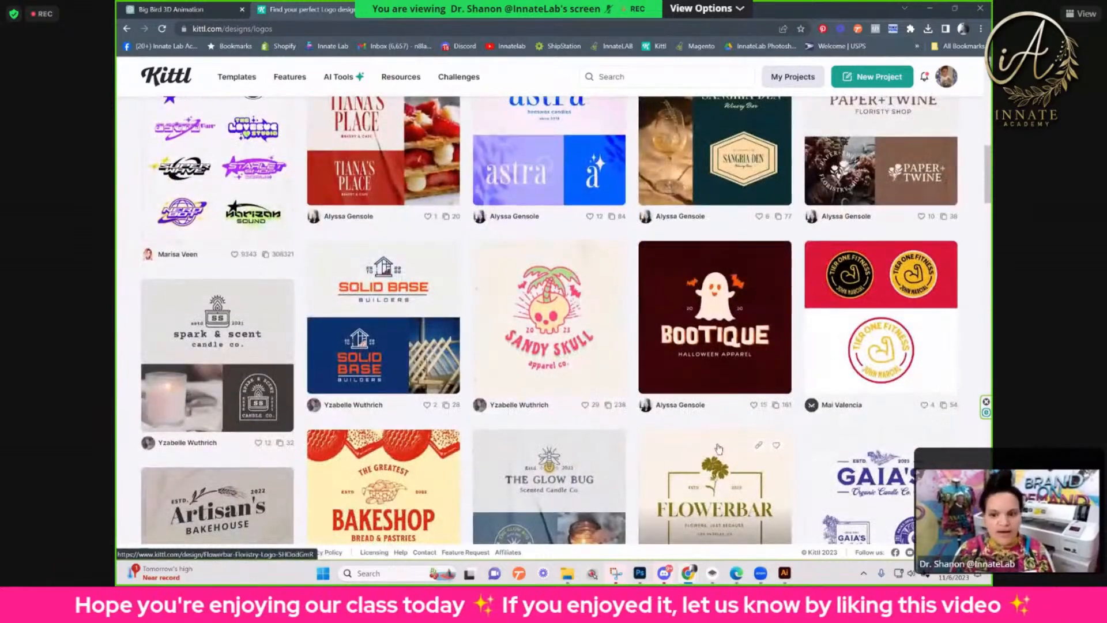
scroll(605, 450, "down", 2)
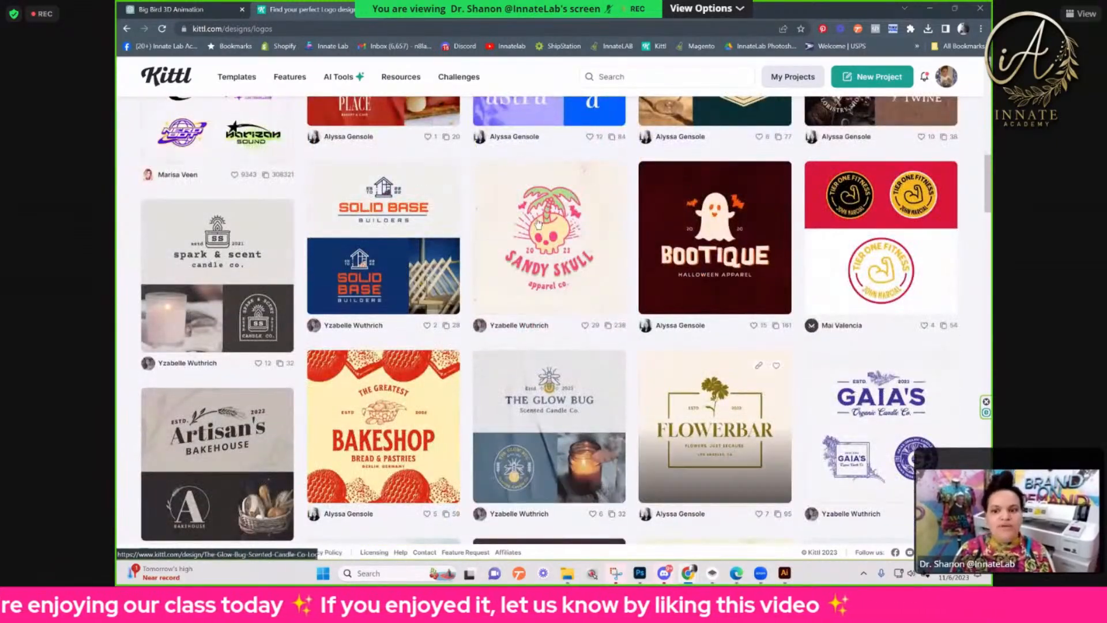
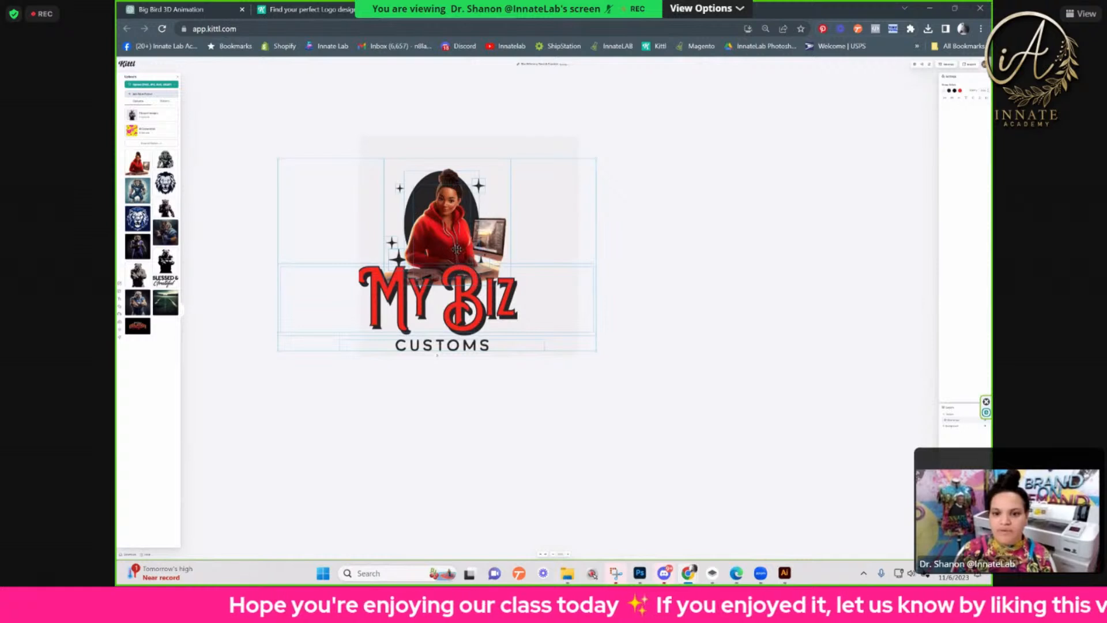
Step: Centre the My Biz Customs logo group on the artboard and open the design in the mockup view
left_click_drag(465, 246, 478, 244)
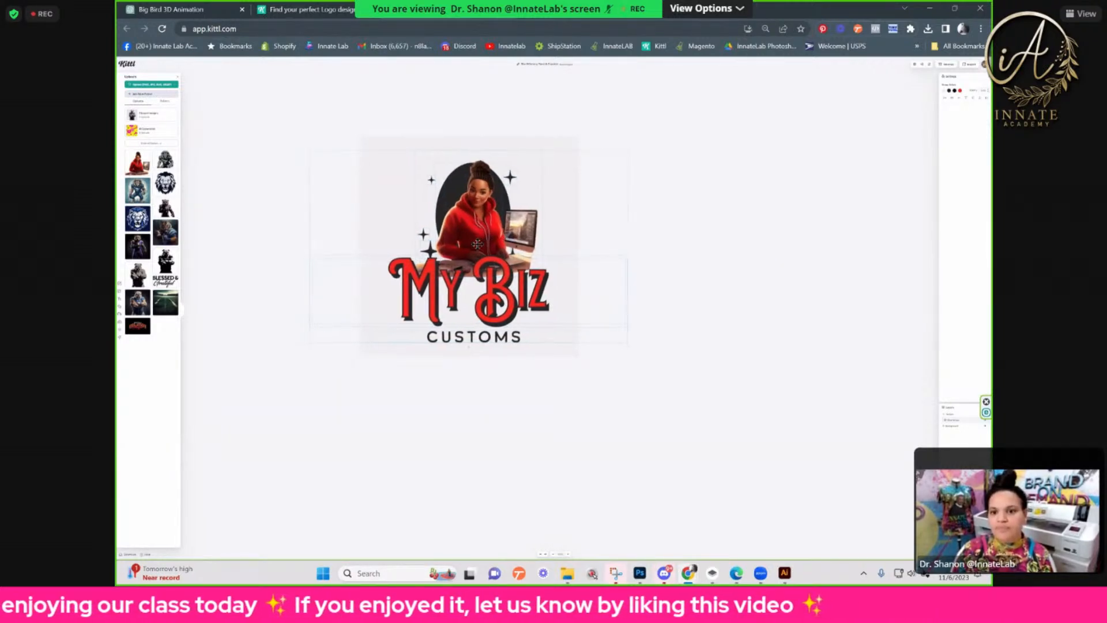
left_click_drag(478, 247, 478, 246)
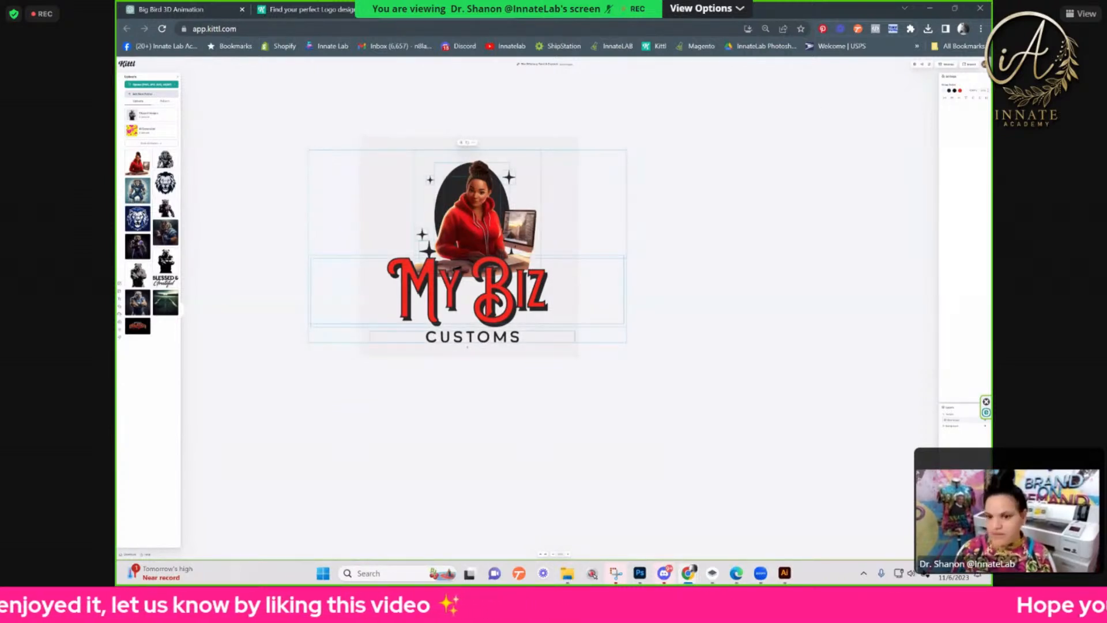
key("ctrl+0")
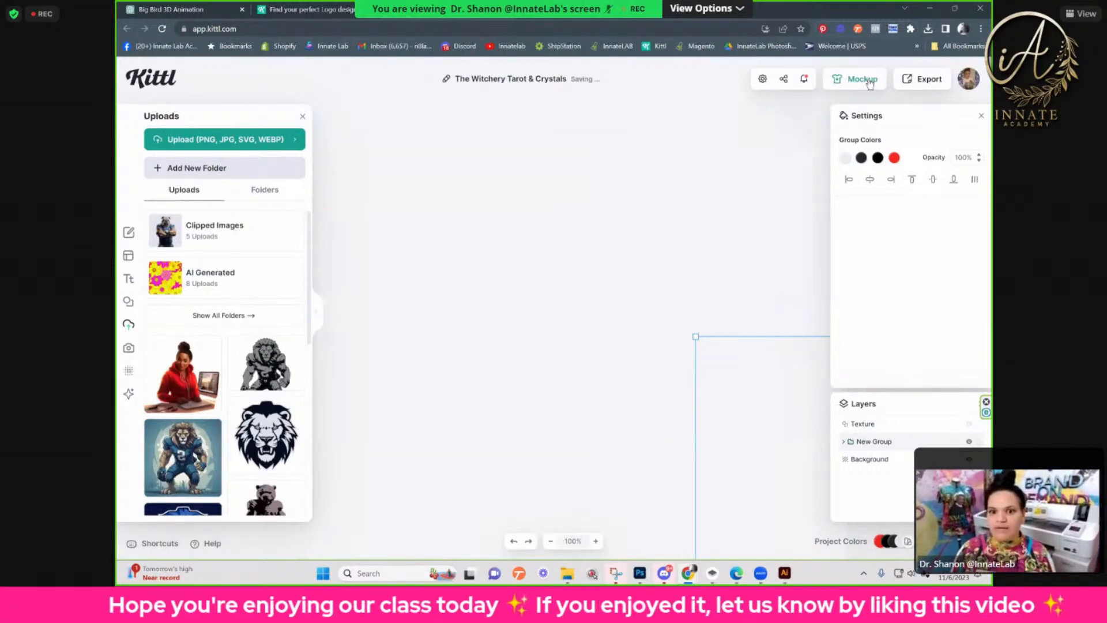
left_click(865, 80)
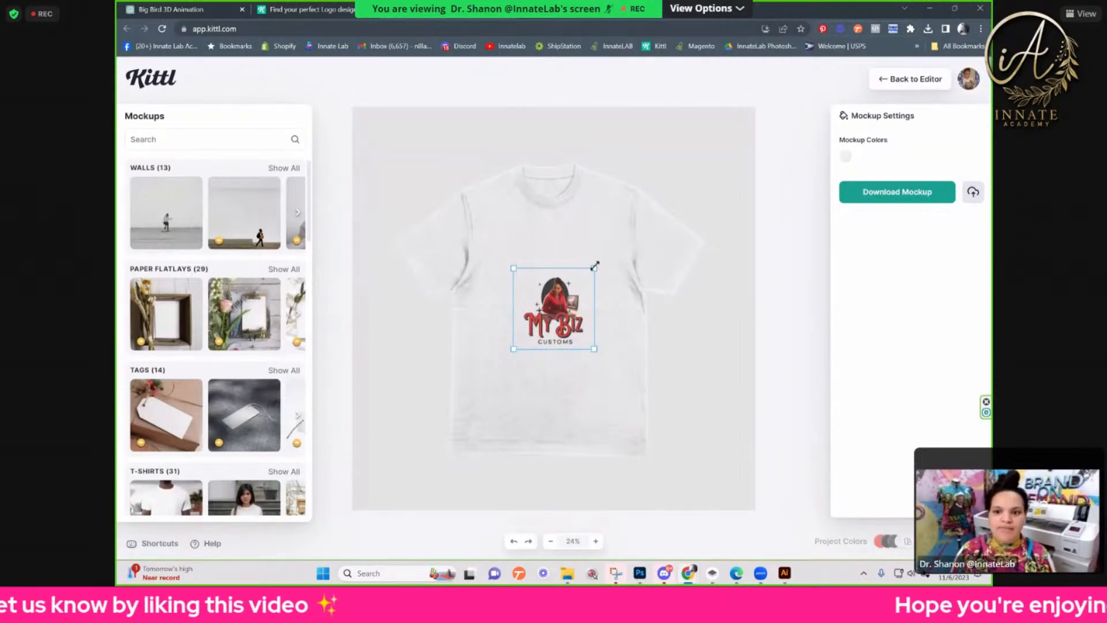
Step: Enlarge the logo on the T-shirt mockup and centre it across the chest
left_click_drag(595, 266, 667, 227)
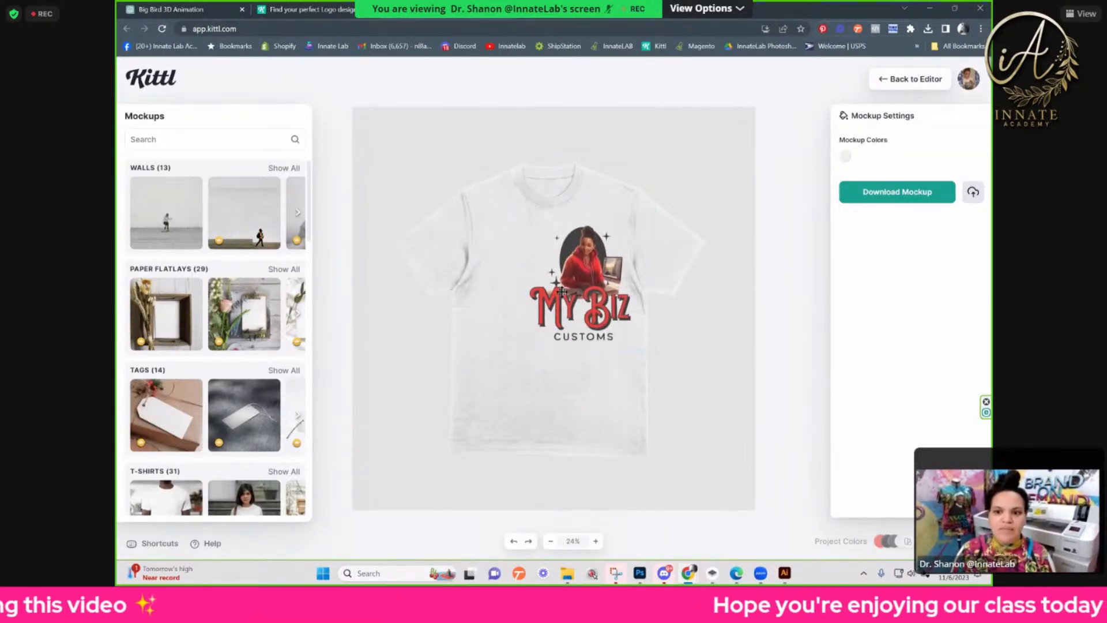
left_click_drag(563, 291, 531, 291)
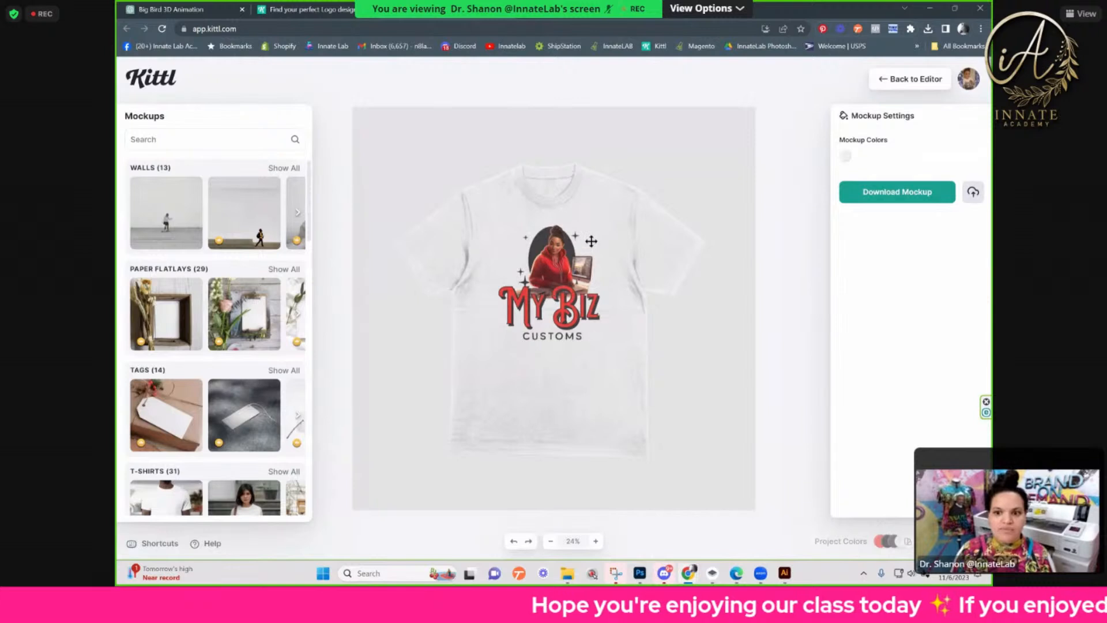
left_click_drag(624, 209, 642, 195)
left_click_drag(556, 251, 549, 265)
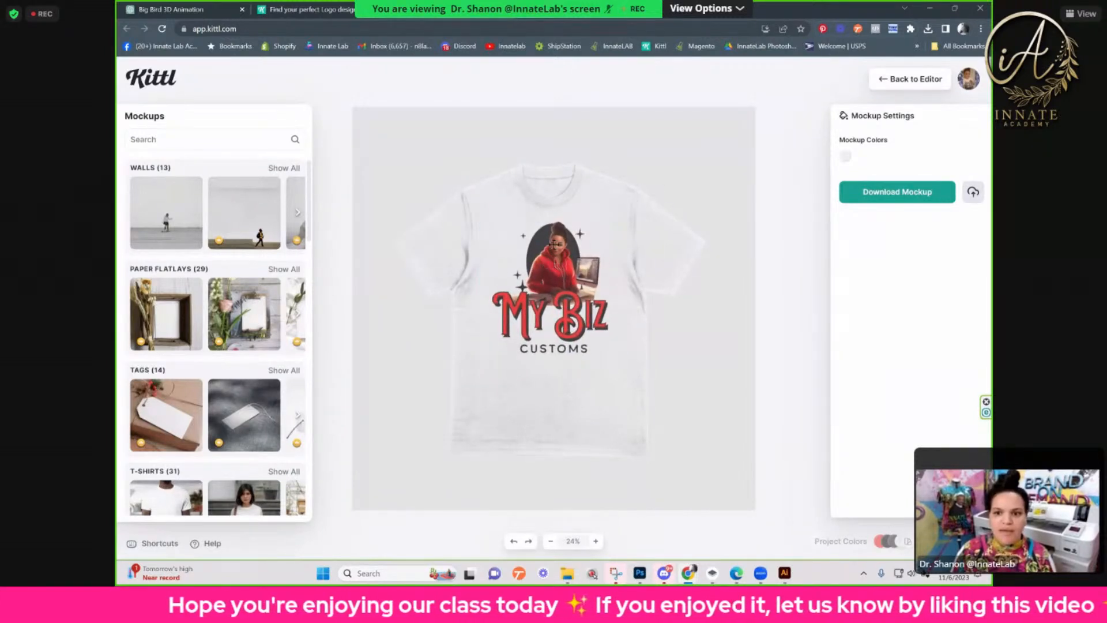
Step: Shrink the logo and place it as a small left-chest print on the T-shirt, then deselect it
left_click(489, 209)
left_click_drag(472, 204, 609, 243)
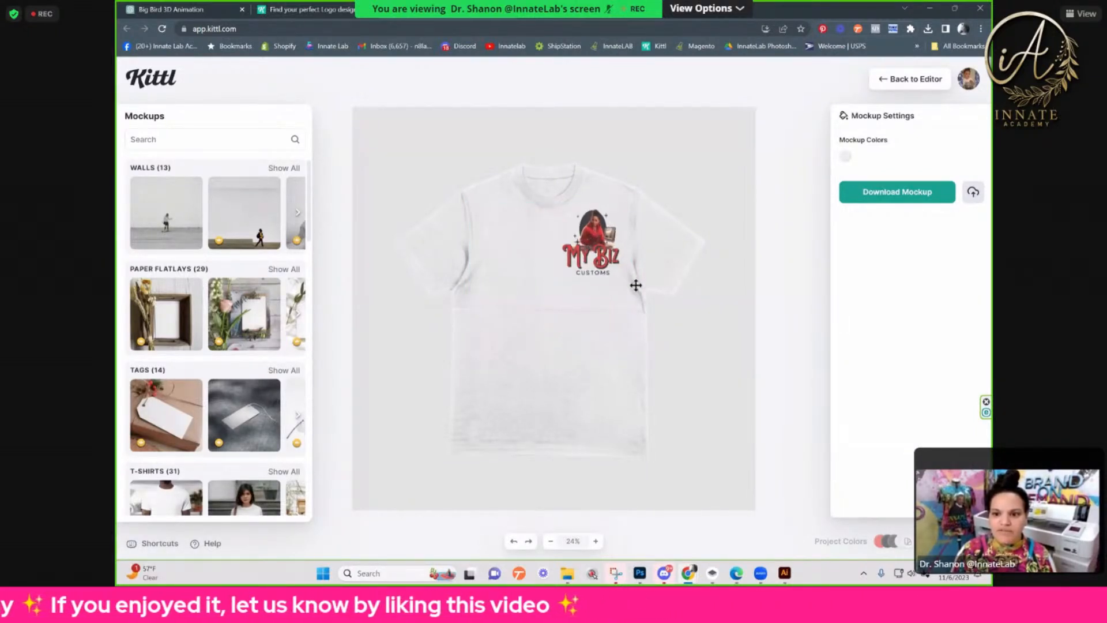
left_click(636, 285)
left_click_drag(629, 279, 618, 267)
left_click_drag(588, 234, 595, 244)
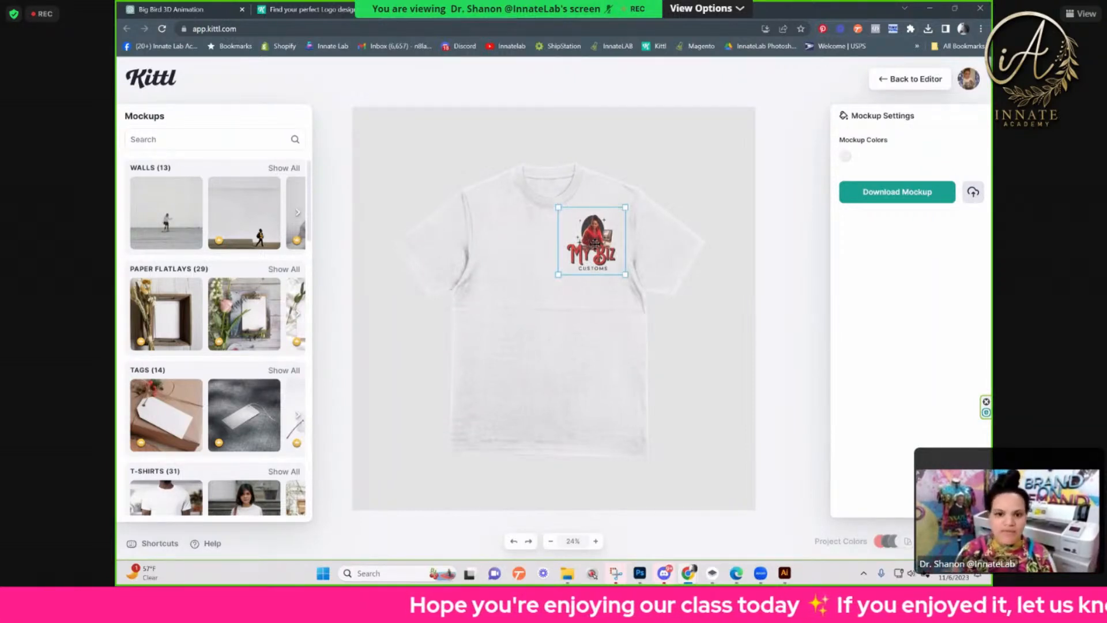
left_click(417, 330)
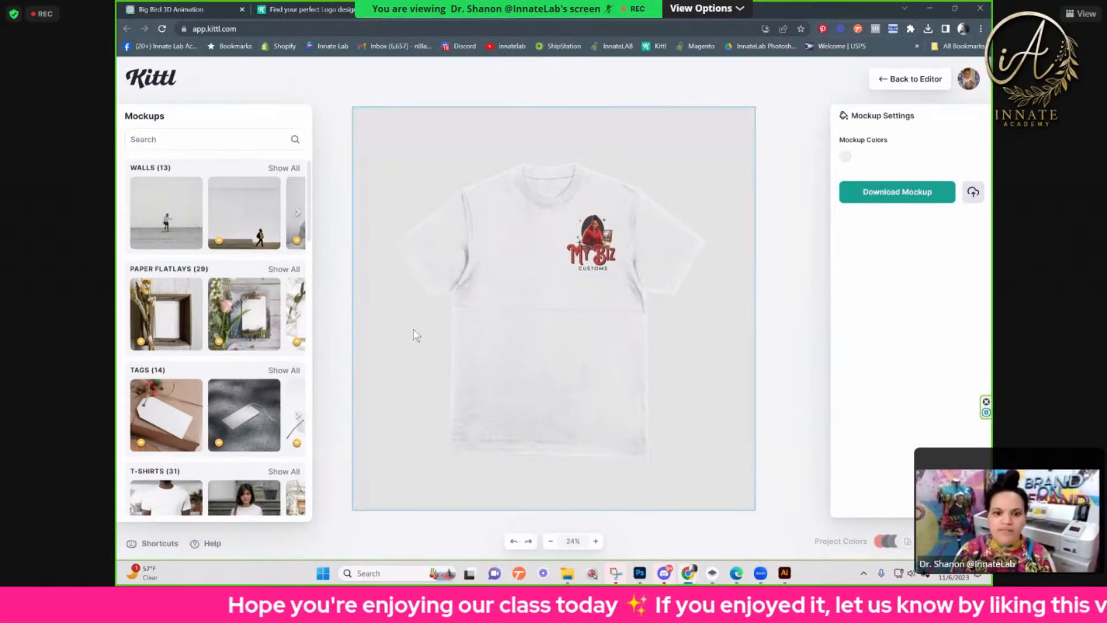
Step: Search the mockups for "sign" and apply the logo to the hanging street sign with the lamp
scroll(287, 331, "down", 3)
scroll(288, 331, "down", 8)
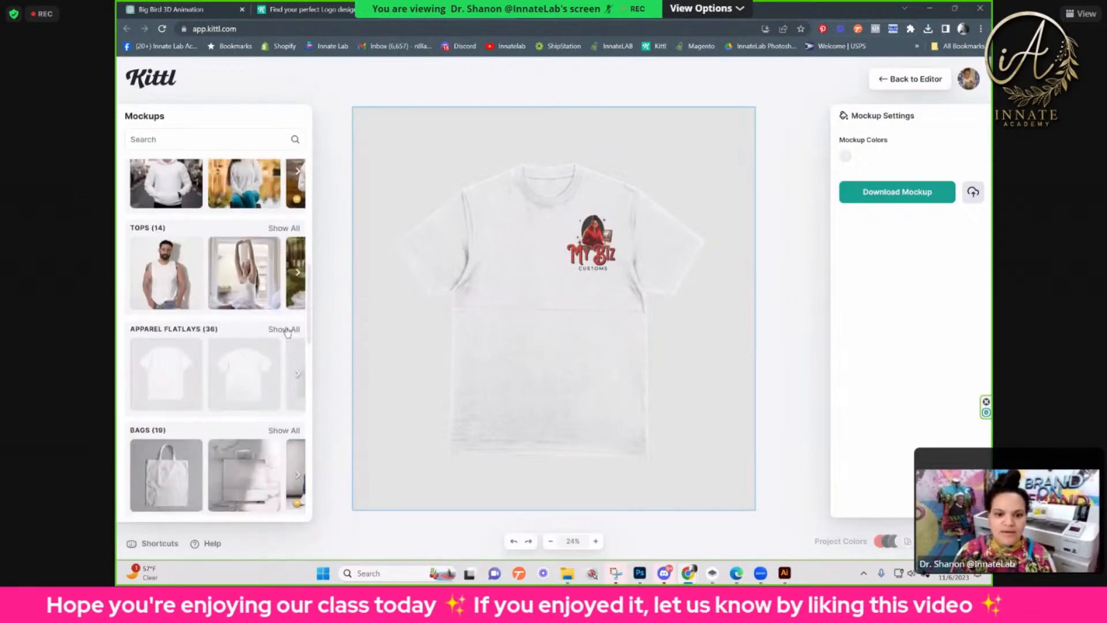
scroll(287, 332, "down", 1)
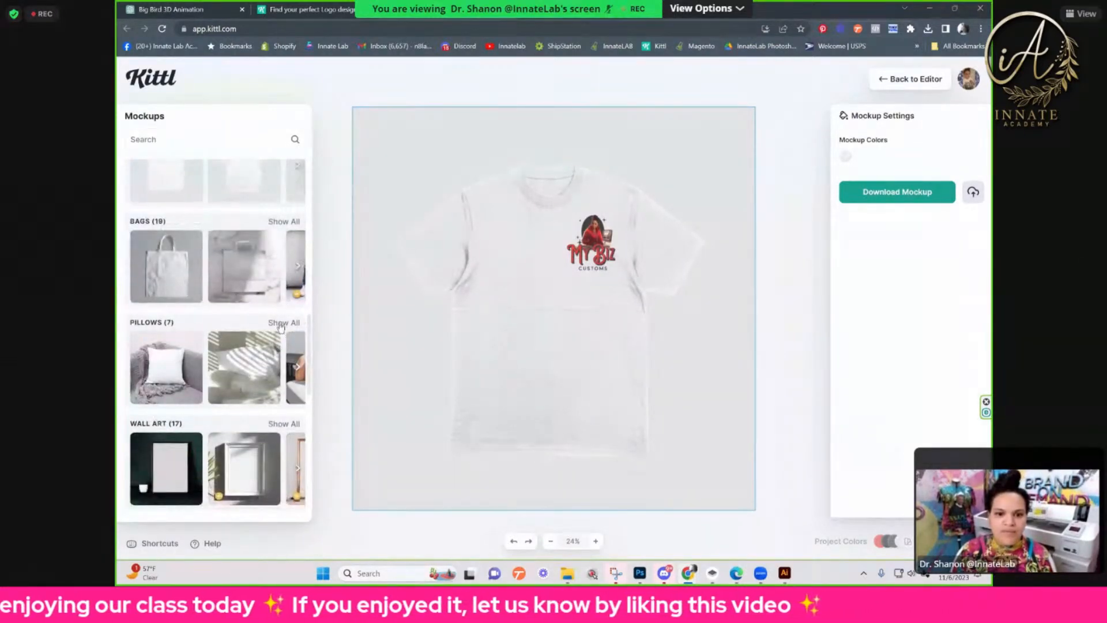
scroll(257, 325, "down", 1)
scroll(256, 325, "down", 8)
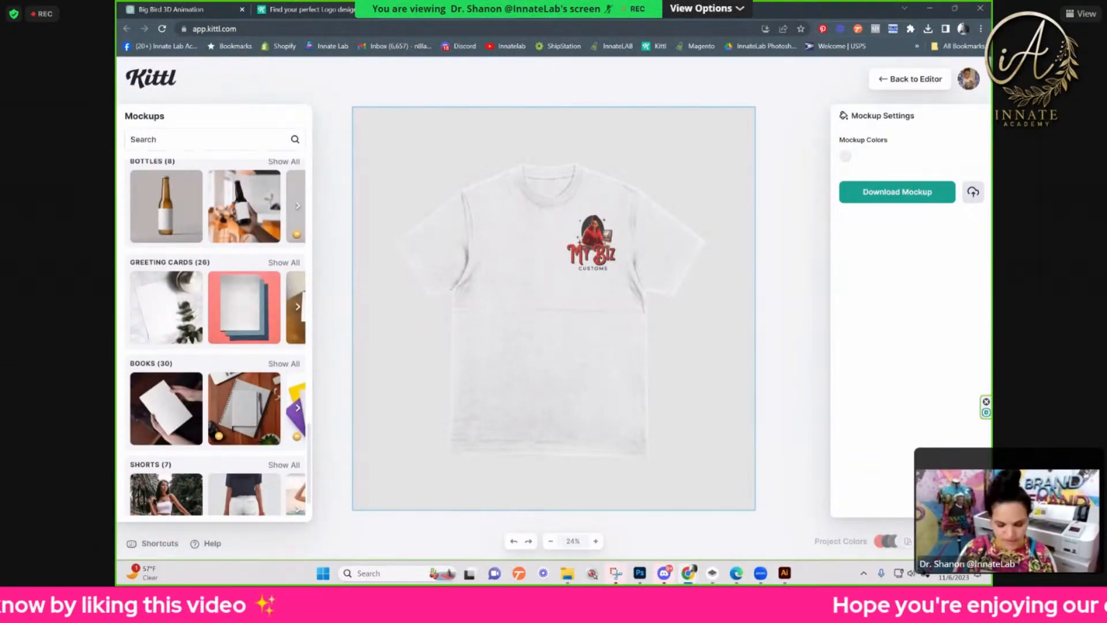
type("sign")
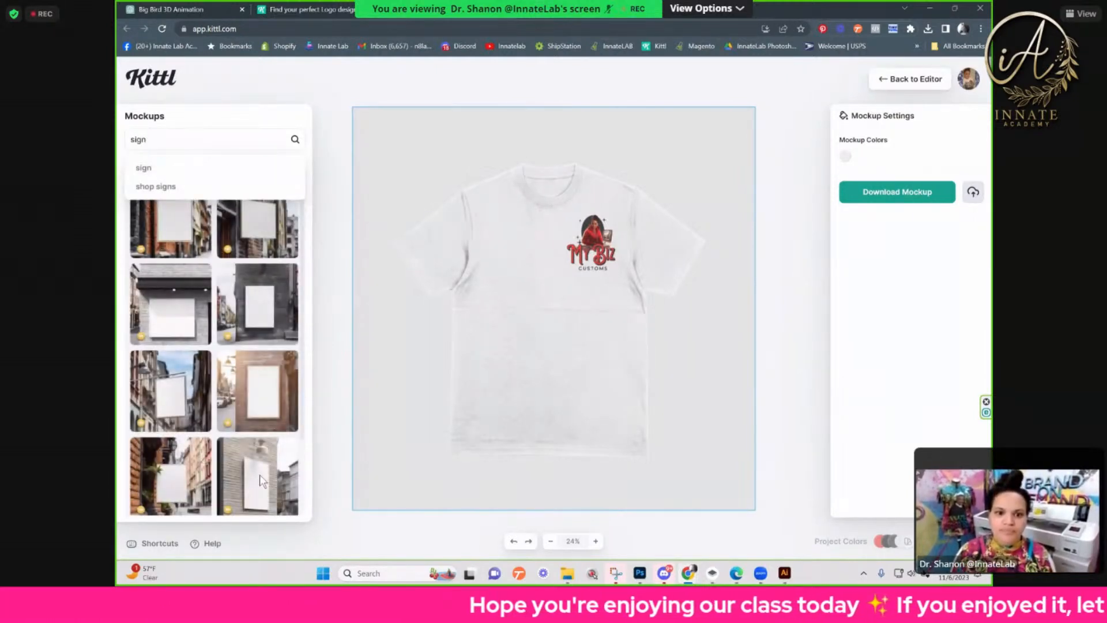
scroll(227, 426, "down", 5)
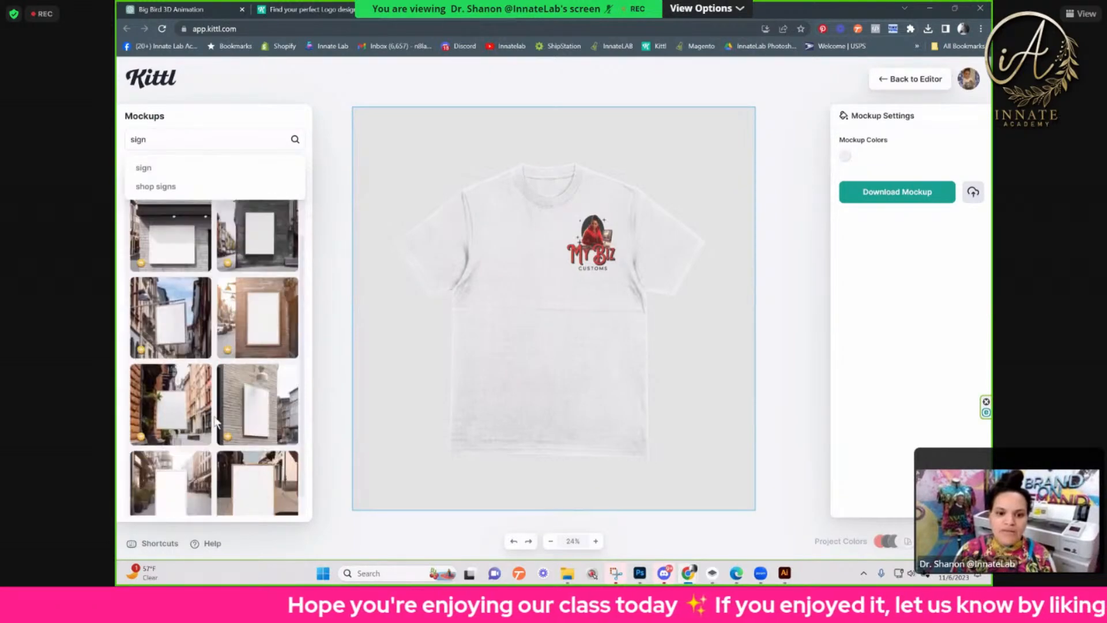
scroll(226, 425, "down", 1)
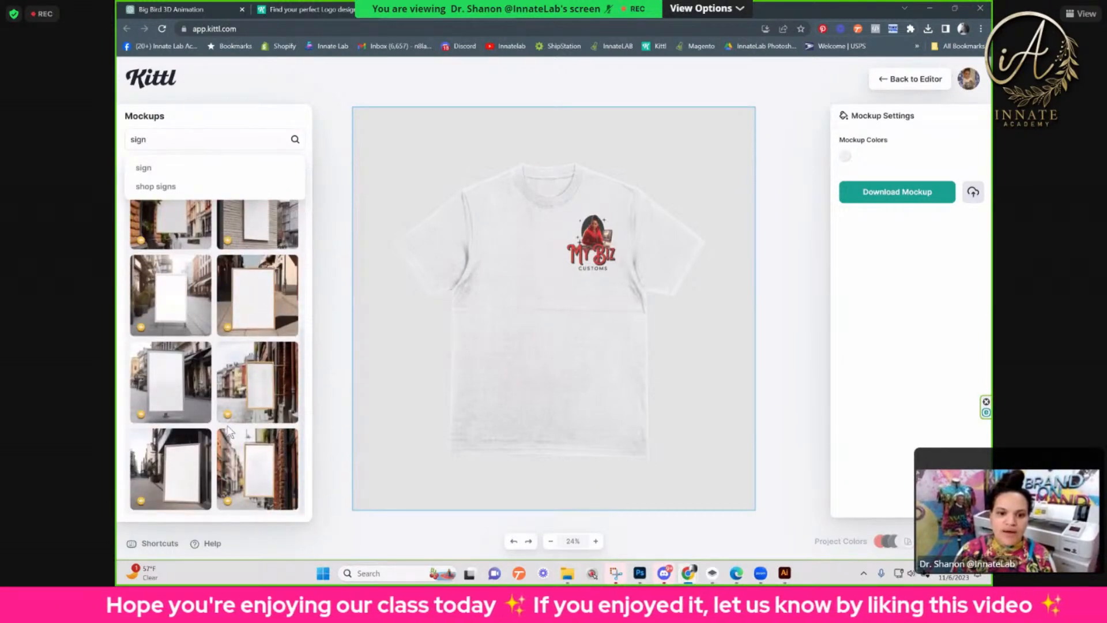
scroll(230, 430, "down", 5)
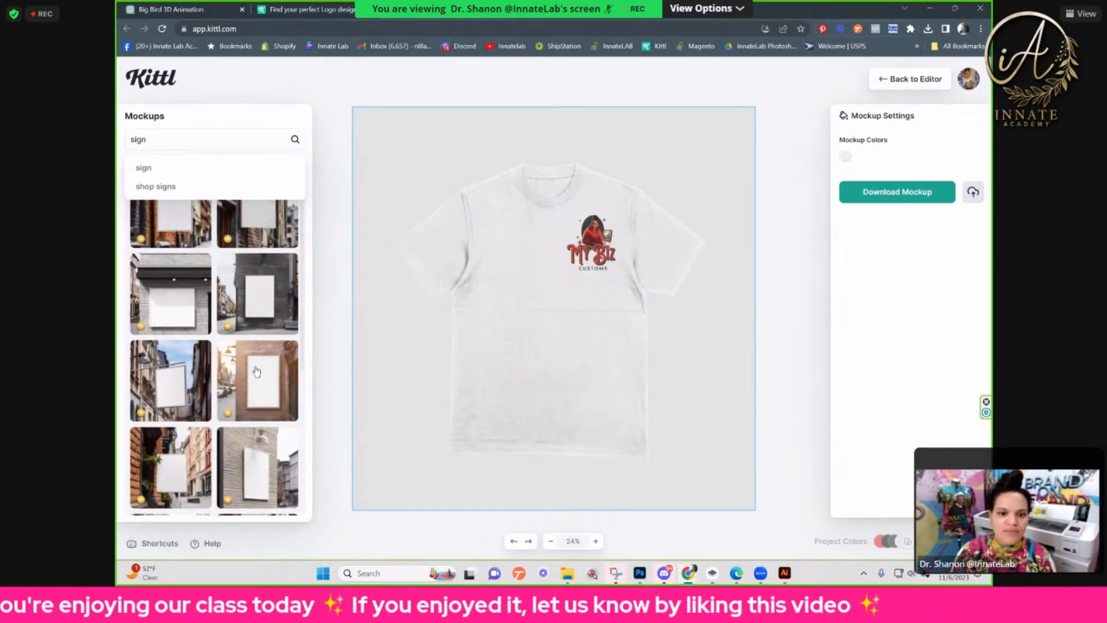
scroll(257, 372, "up", 1)
left_click(176, 407)
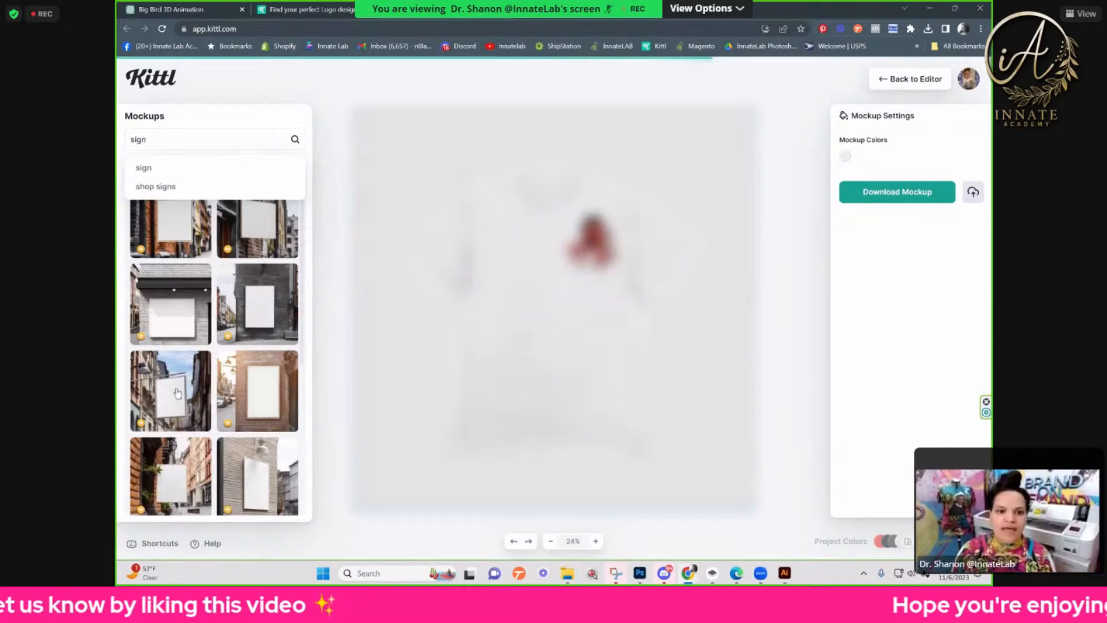
Step: Enlarge the logo and centre it so that it fills the white face of the hanging sign
left_click_drag(186, 141, 127, 142)
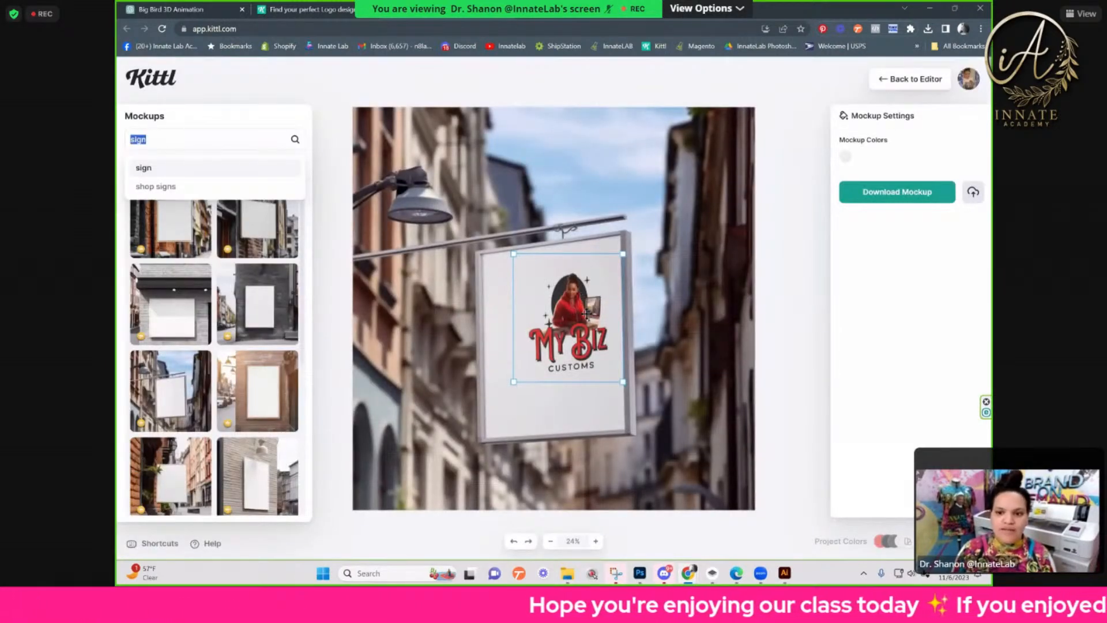
left_click_drag(587, 315, 560, 321)
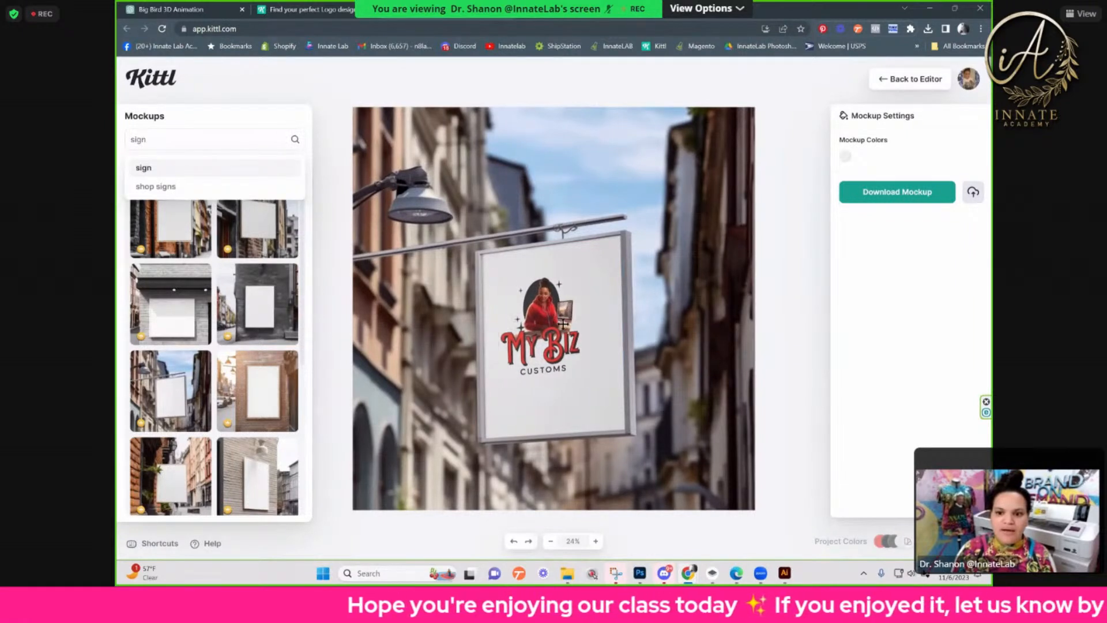
left_click(581, 374)
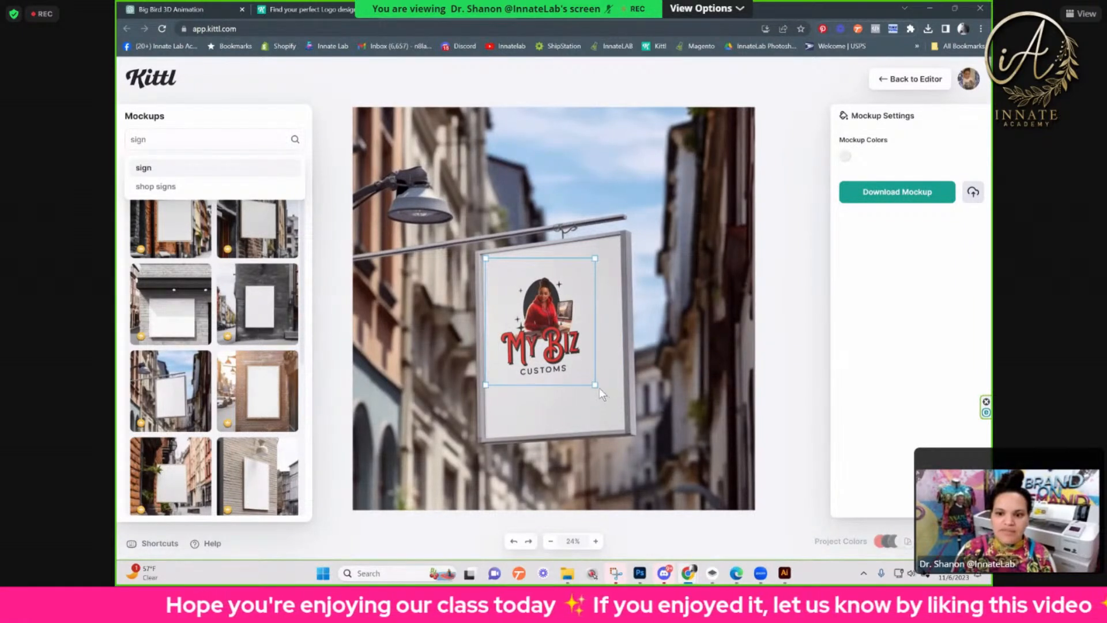
left_click_drag(596, 386, 639, 435)
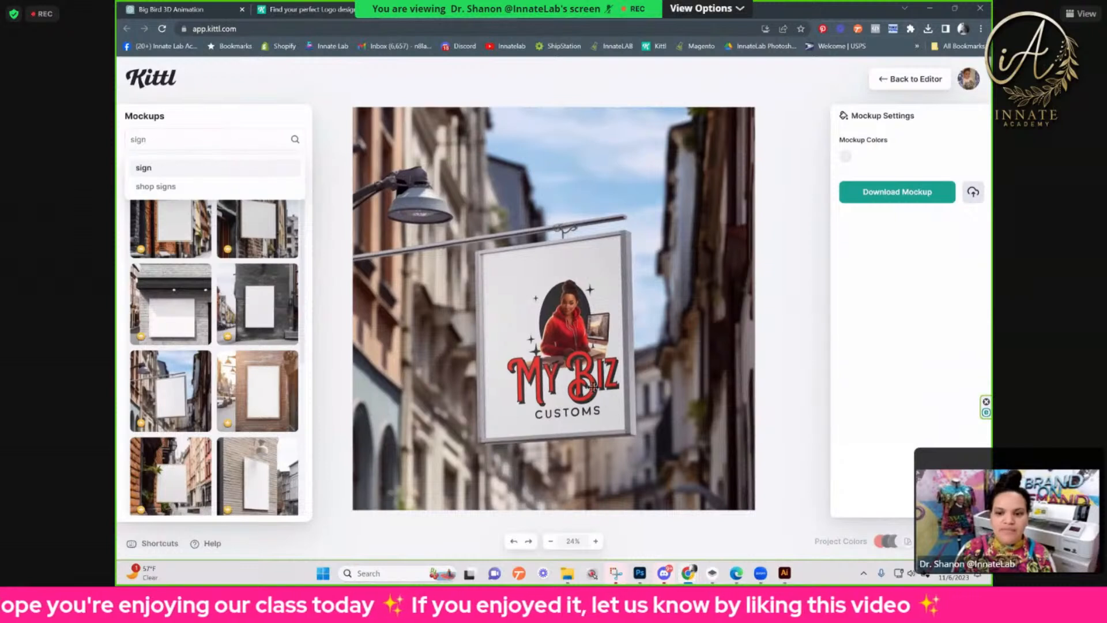
left_click_drag(594, 386, 578, 375)
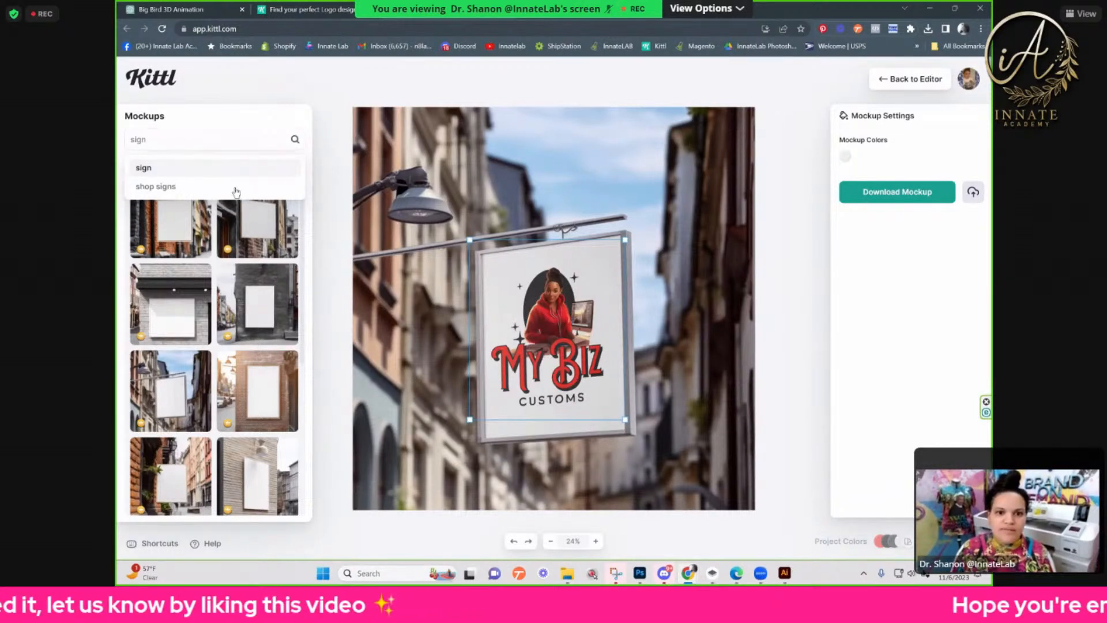
Step: Search the mockups for "glass" and "window", and return to the full list of mockup categories
left_click(208, 140)
double_click(208, 142)
type("glass")
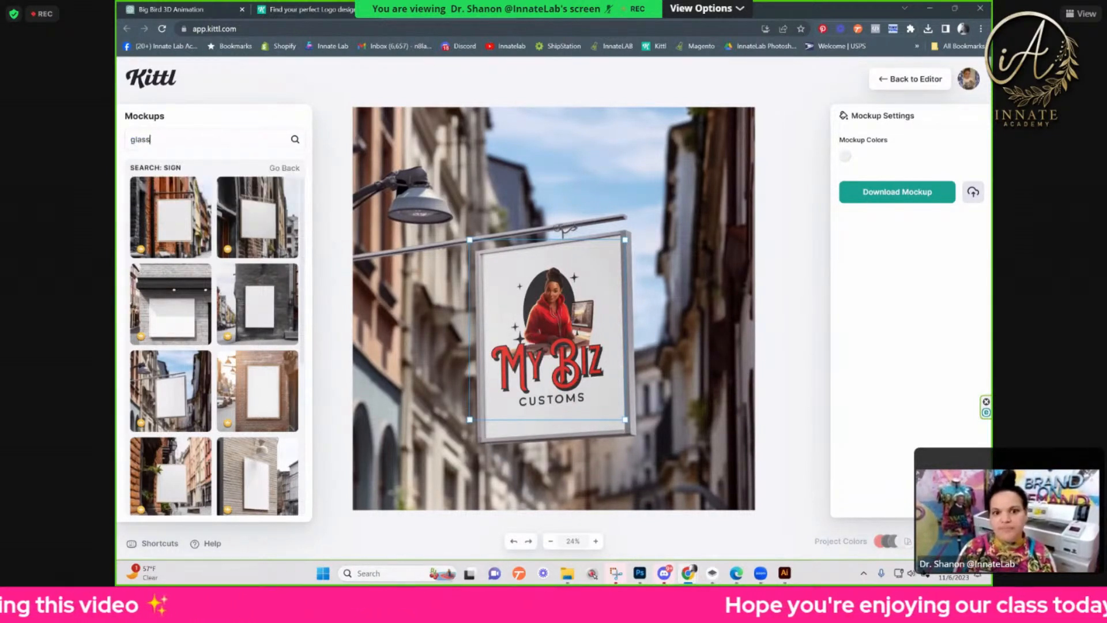
key("Return")
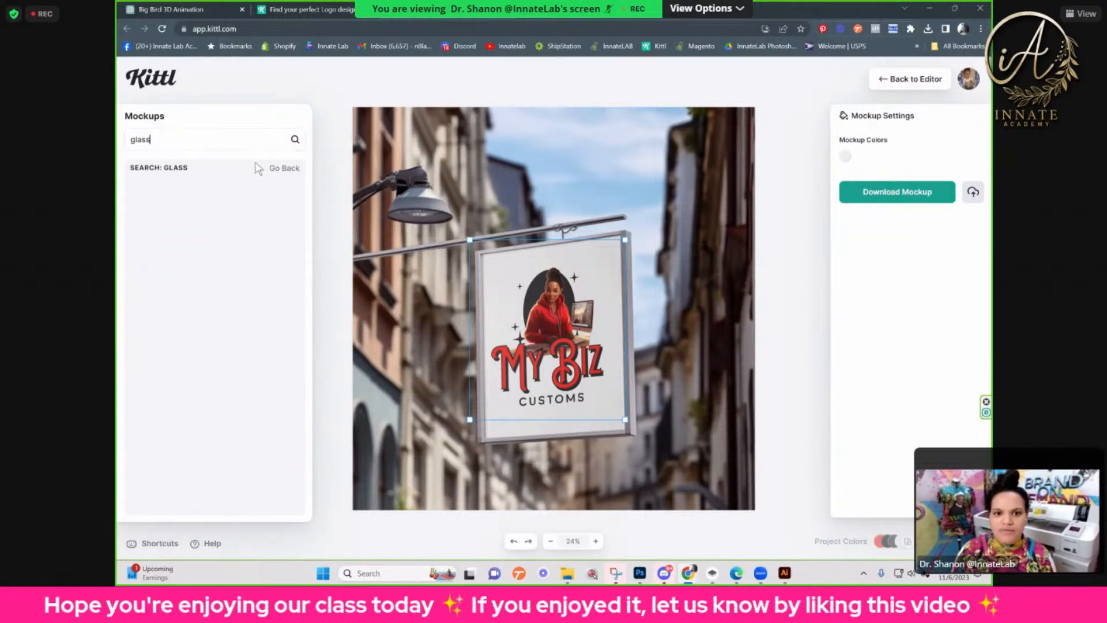
left_click_drag(205, 143, 132, 140)
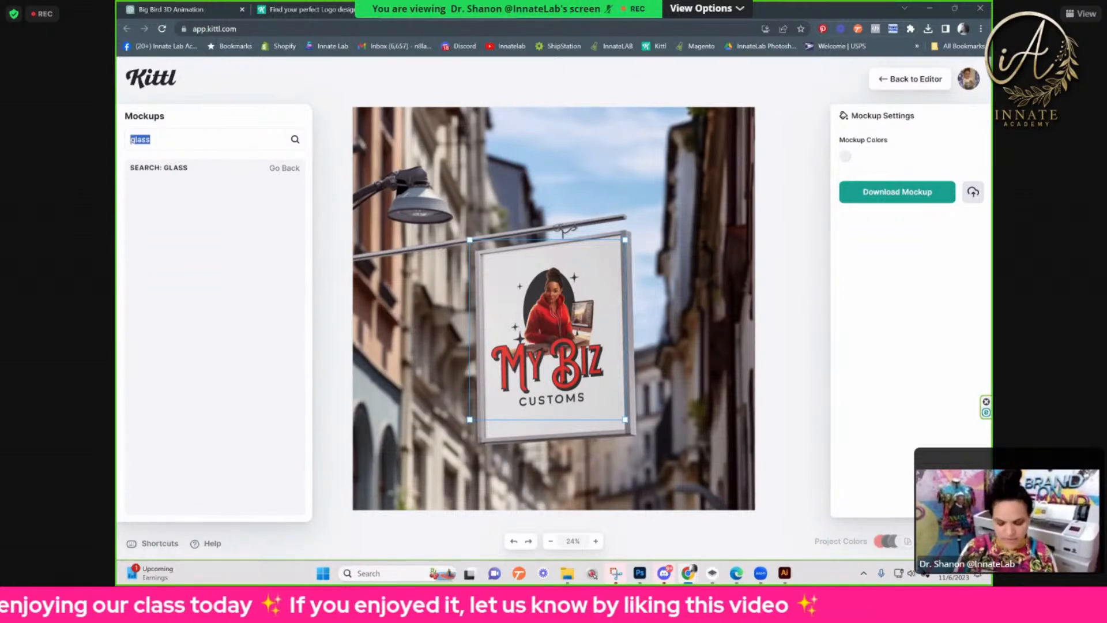
type("window")
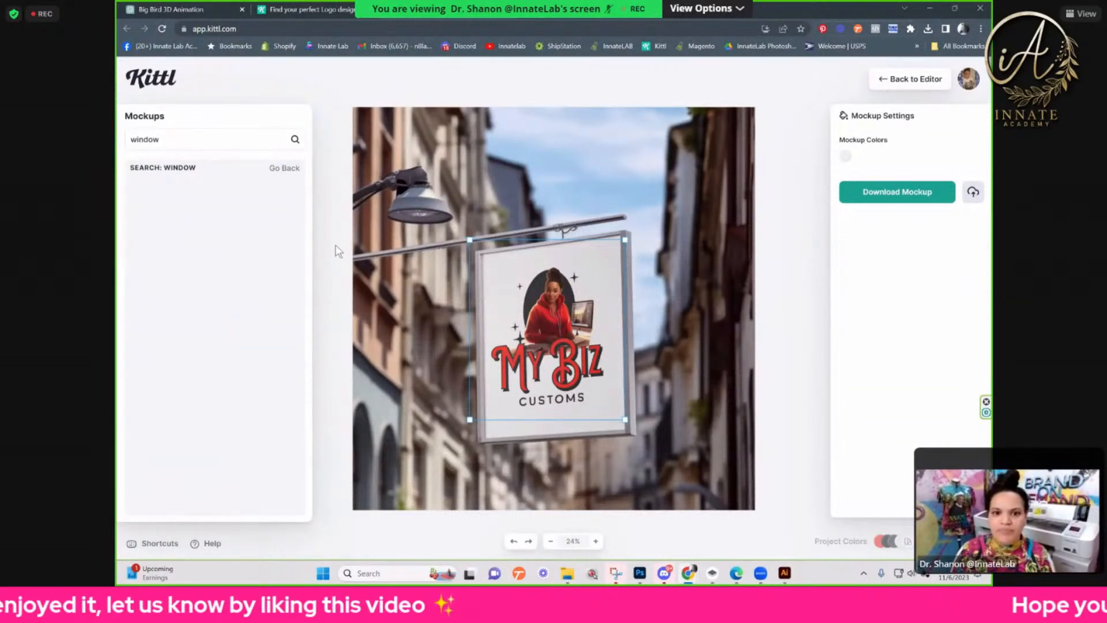
left_click(291, 167)
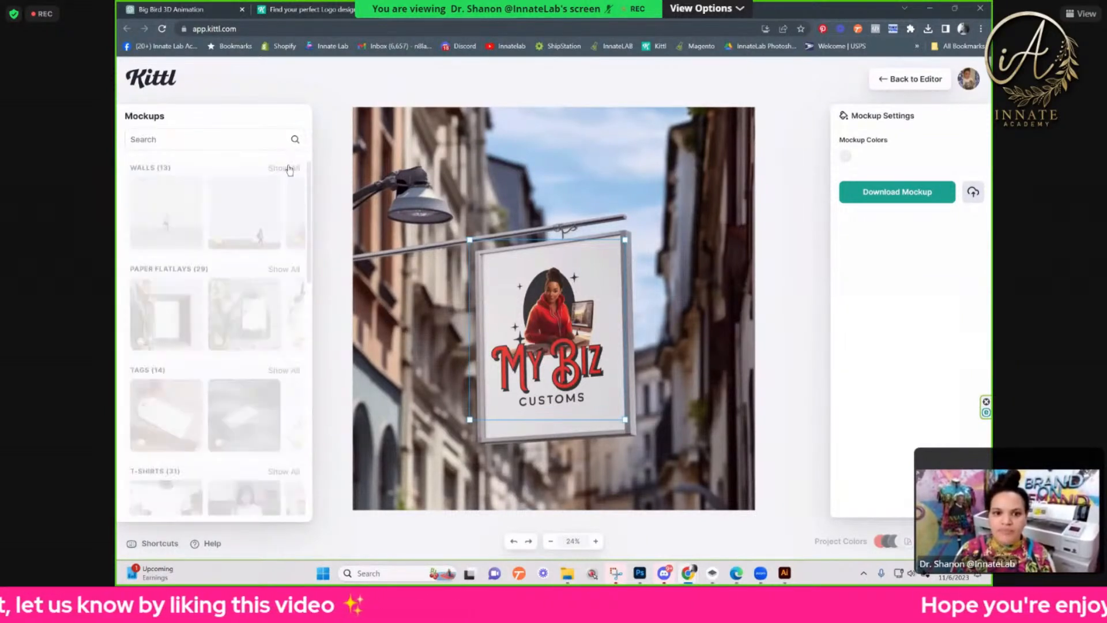
Step: Repeat the mockup searches for "window" and "glass", and clear the search
left_click(231, 144)
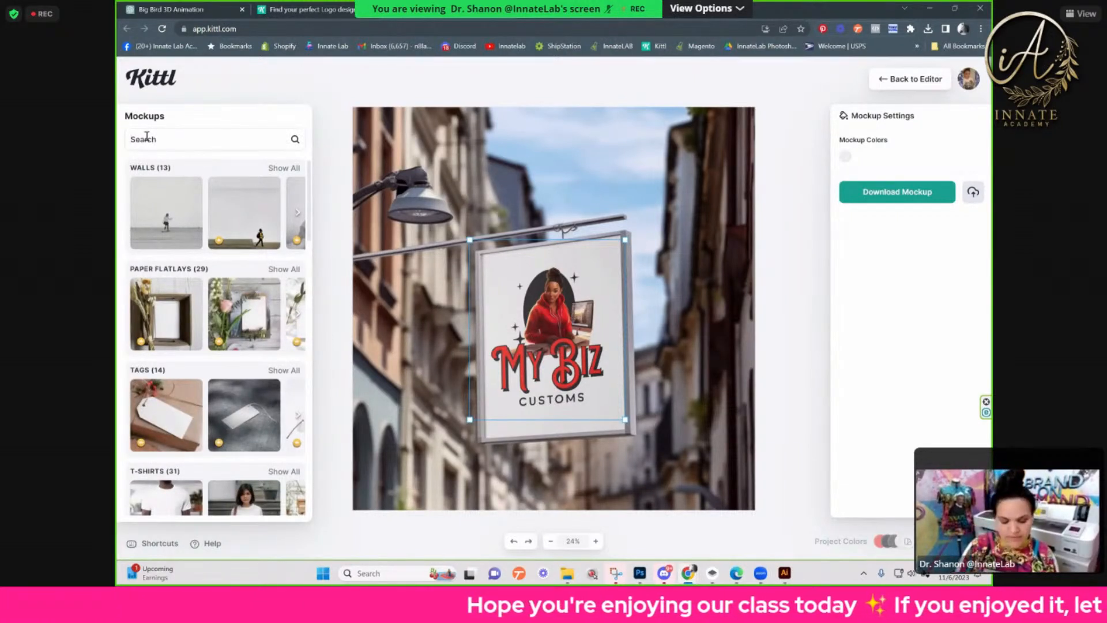
type("window")
key("Return")
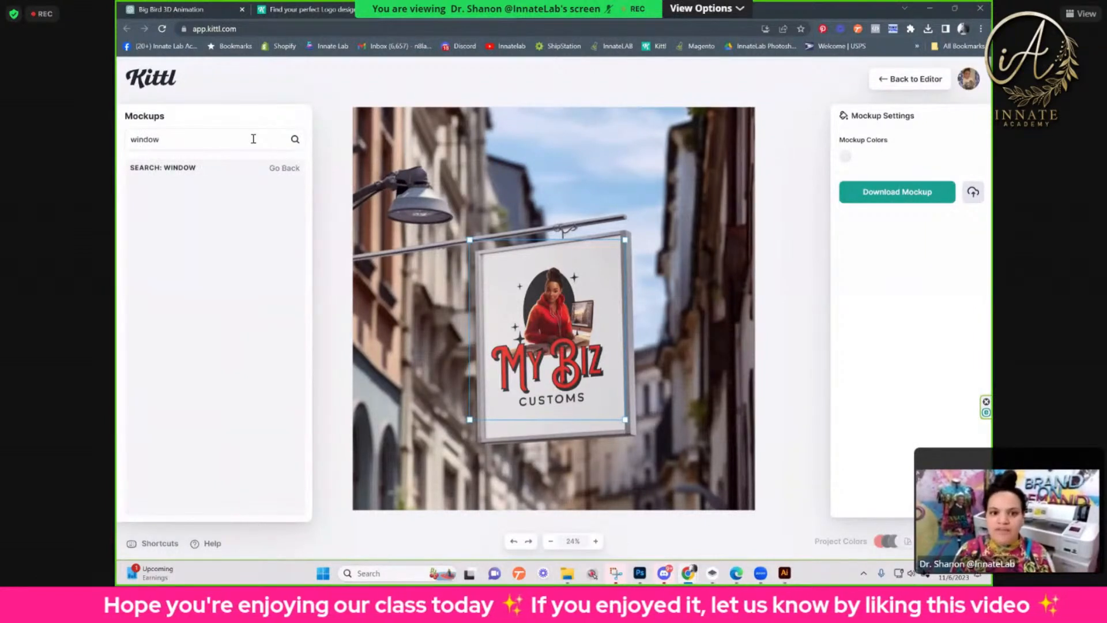
double_click(222, 139)
key("BackSpace")
type("glass")
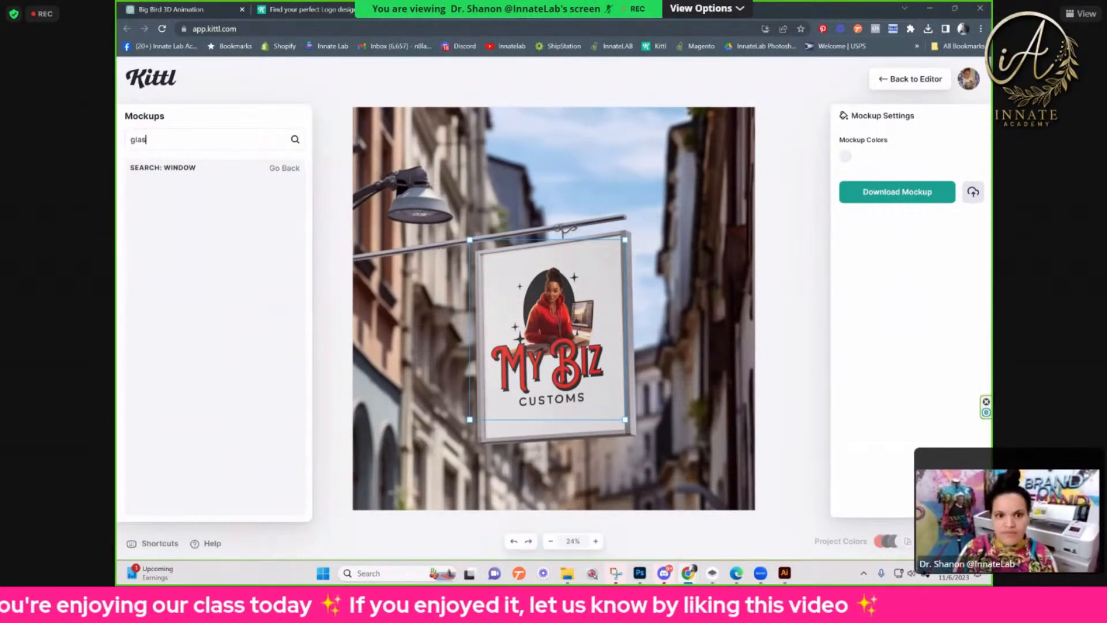
key("Return")
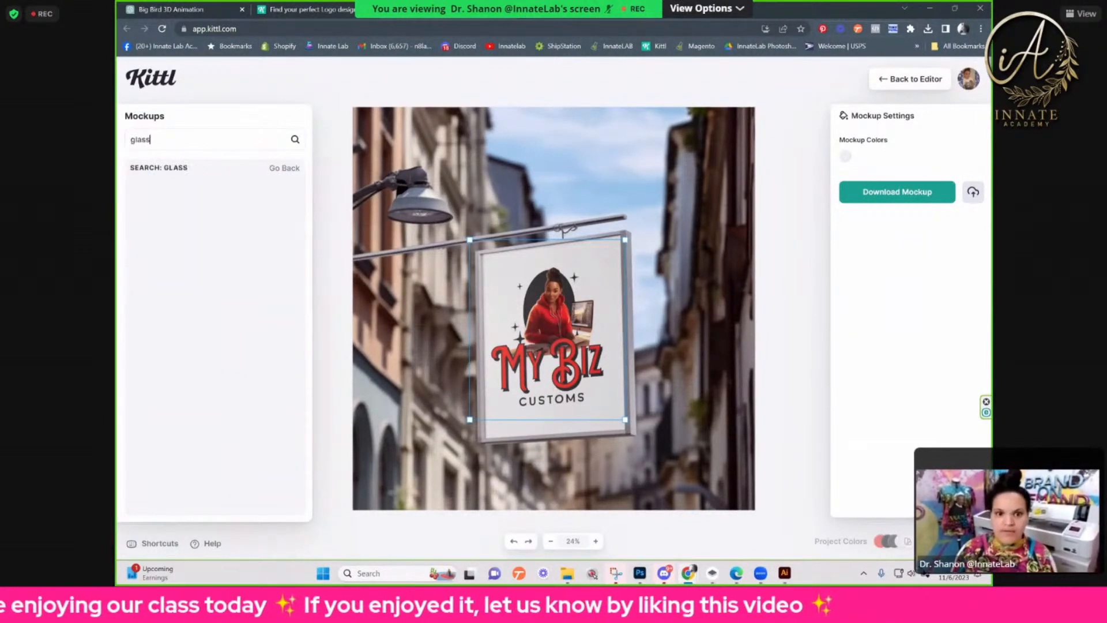
left_click(257, 137)
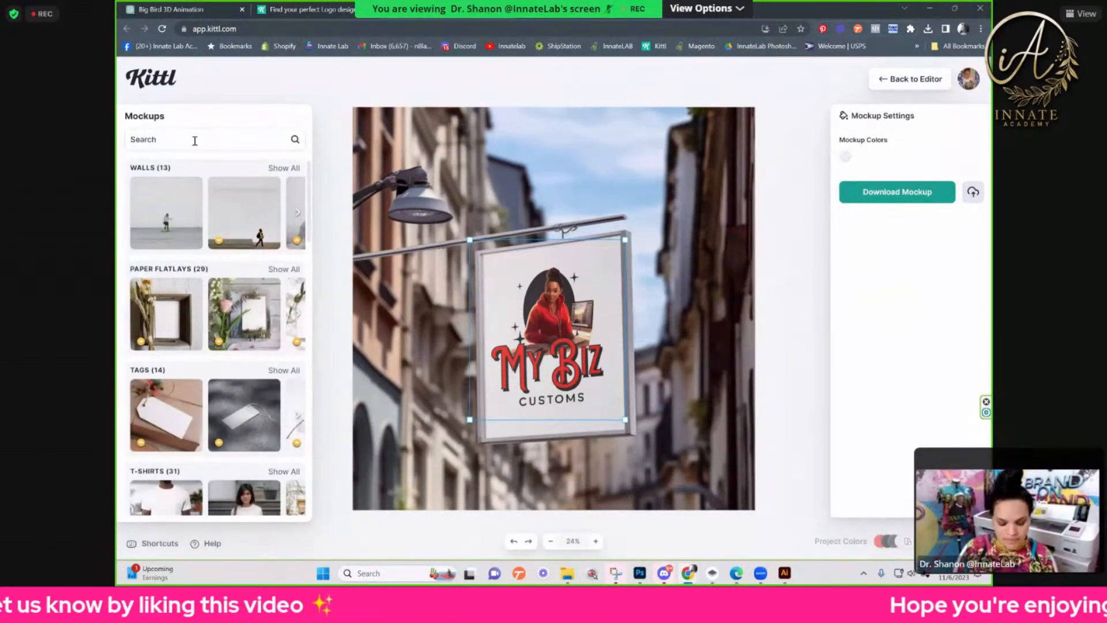
Step: Search the mockups for "mug" and apply the logo to the tall white mug on the plain grey background
type("mug")
key("Return")
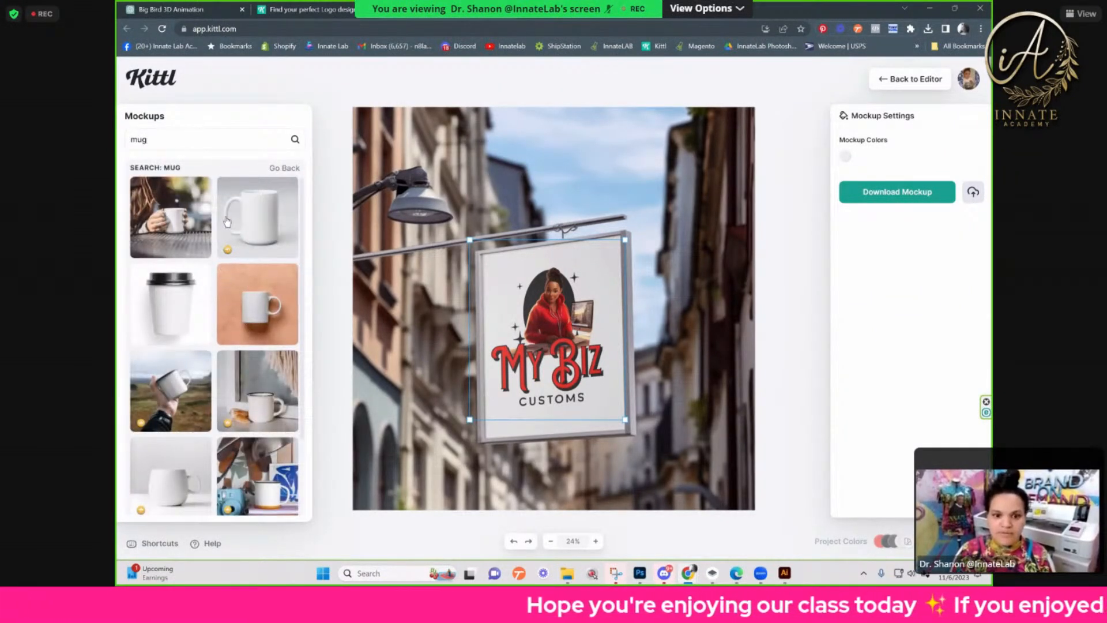
left_click(237, 225)
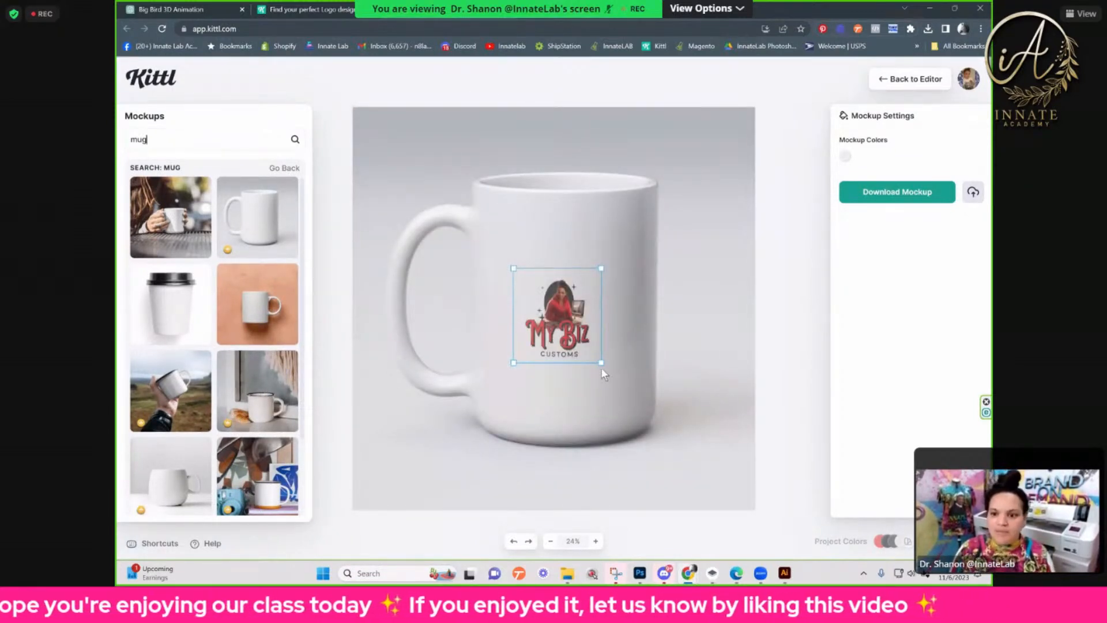
Step: Enlarge the logo and centre it so that it covers most of the mug's front
left_click_drag(601, 363, 646, 424)
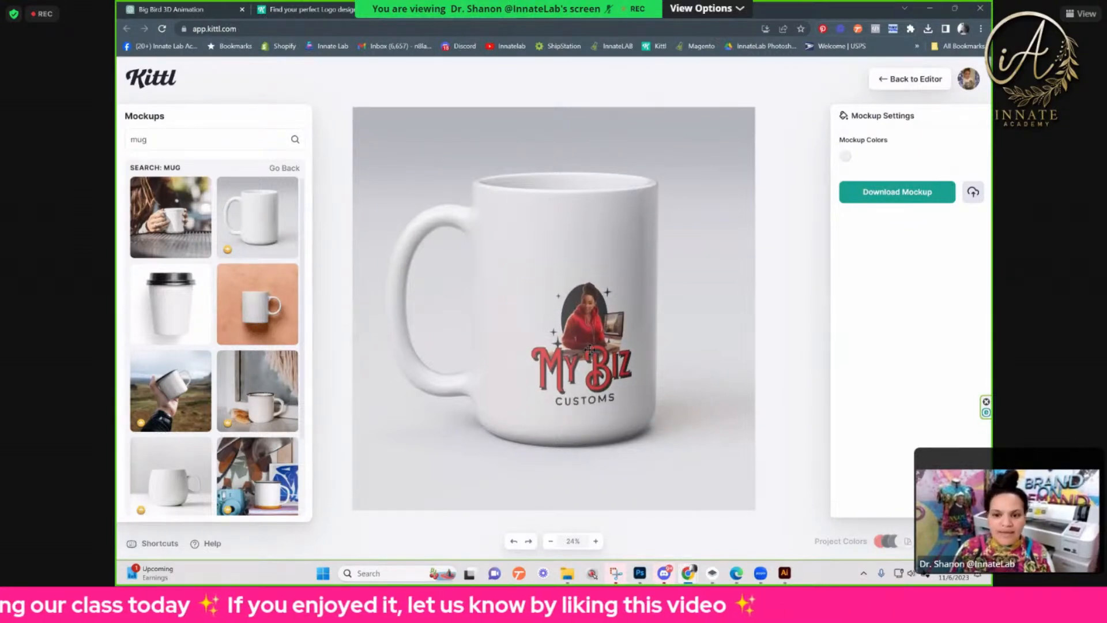
left_click_drag(589, 348, 561, 303)
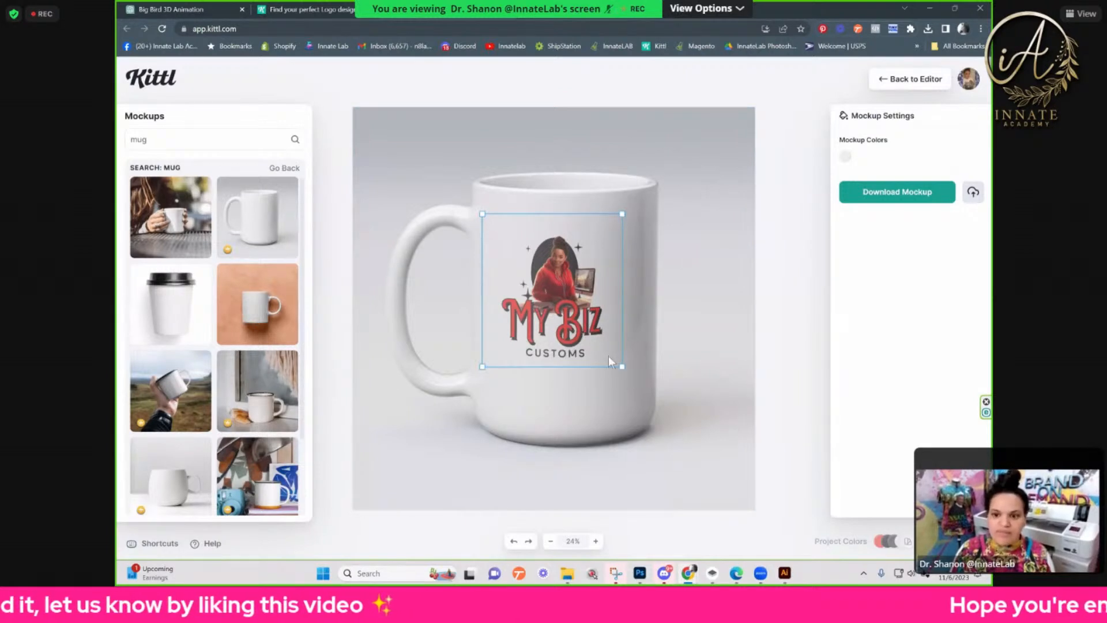
left_click_drag(630, 378, 667, 407)
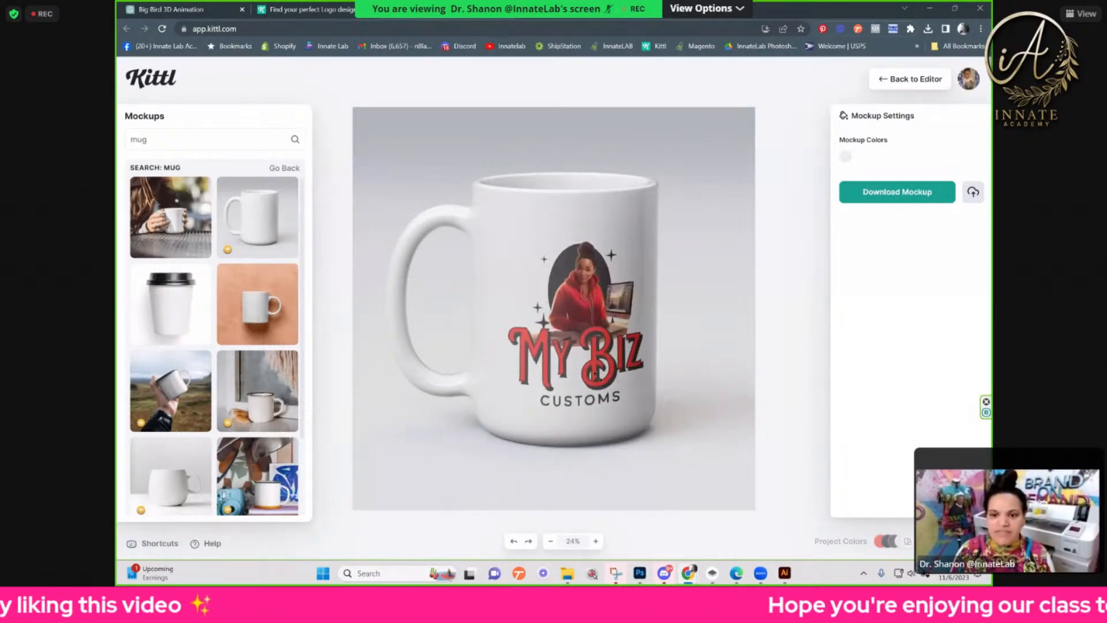
left_click_drag(596, 374, 577, 355)
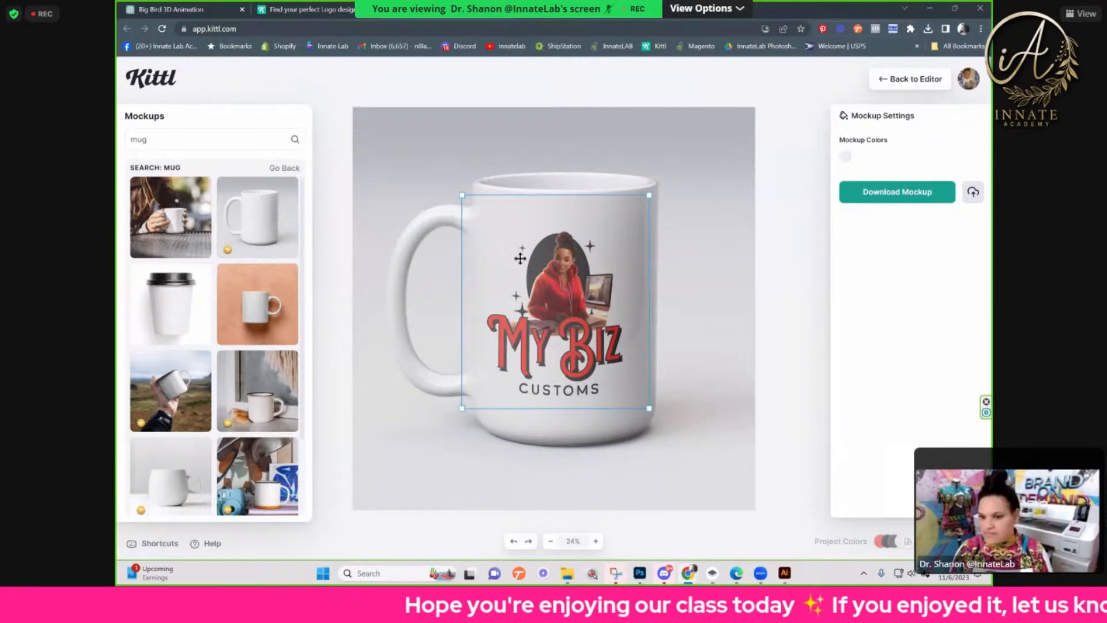
left_click_drag(558, 318, 568, 313)
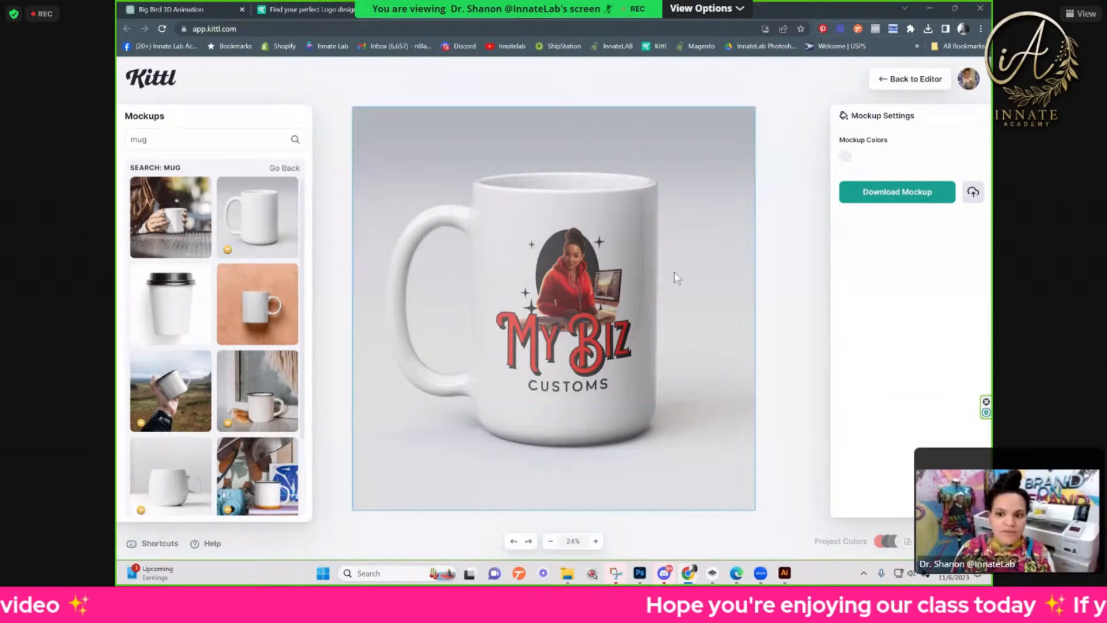
Step: Browse the remaining mug mockups and search the mockups for "glass door"
scroll(228, 430, "down", 4)
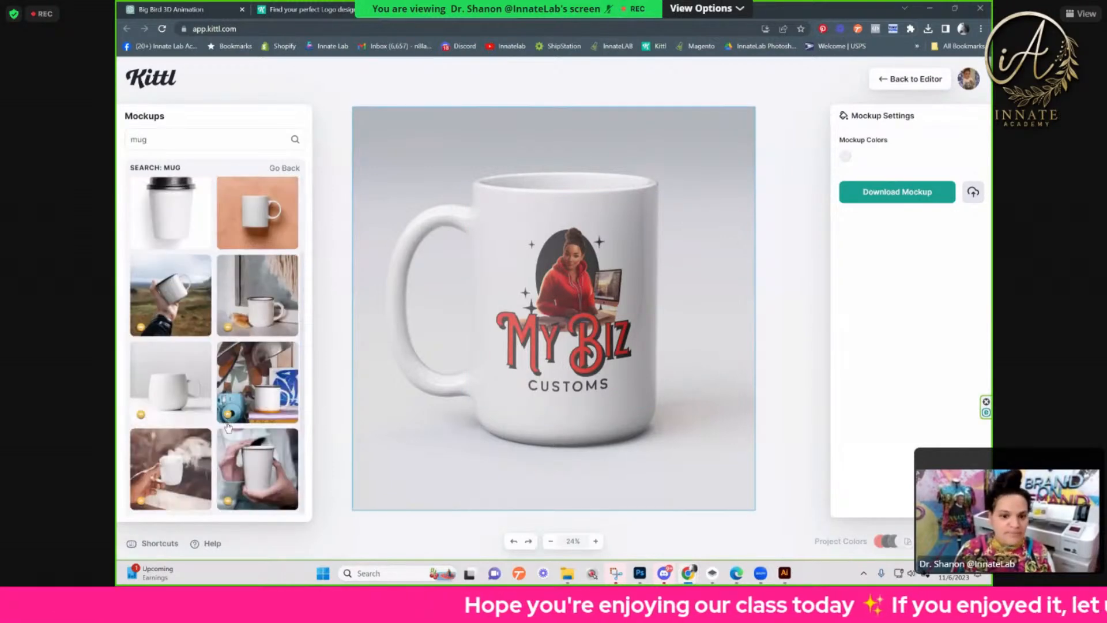
scroll(227, 430, "down", 8)
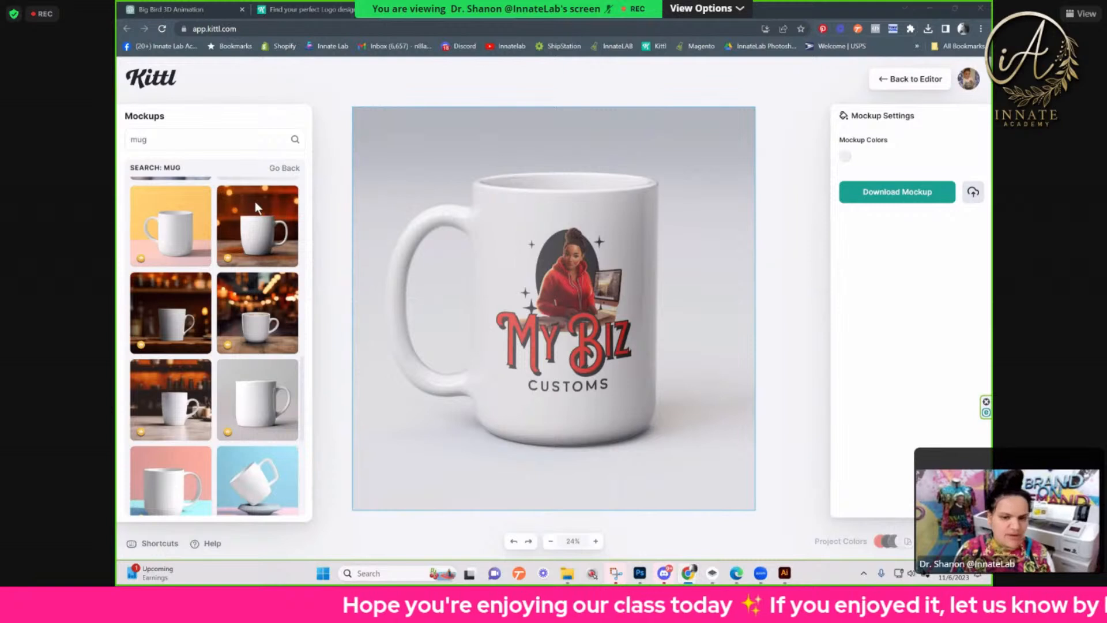
double_click(193, 144)
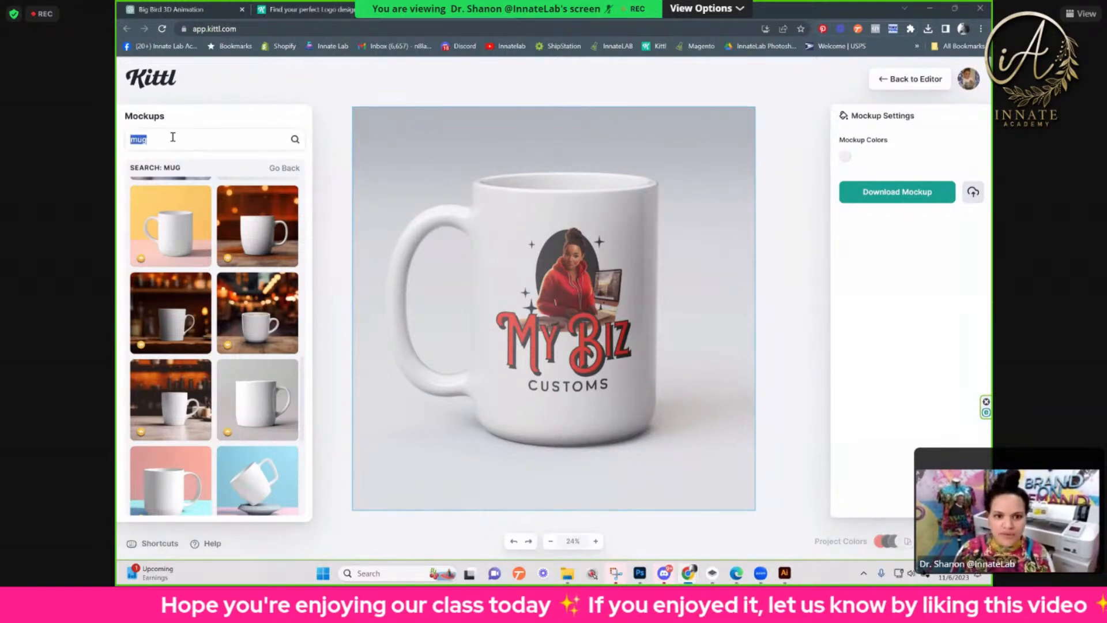
type("glass doe")
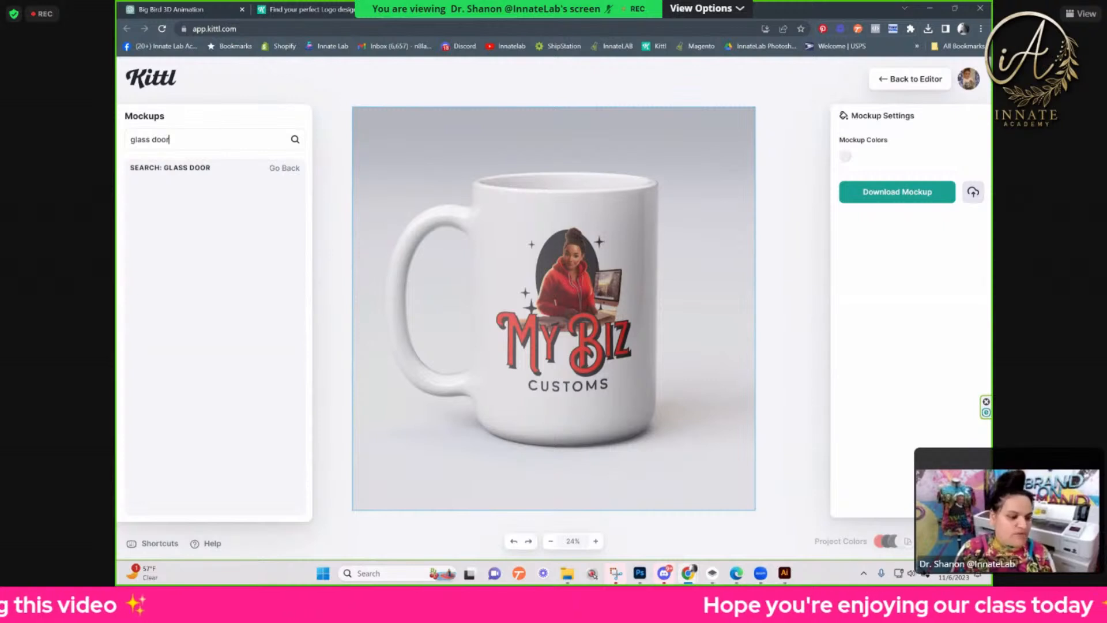
key("super+e")
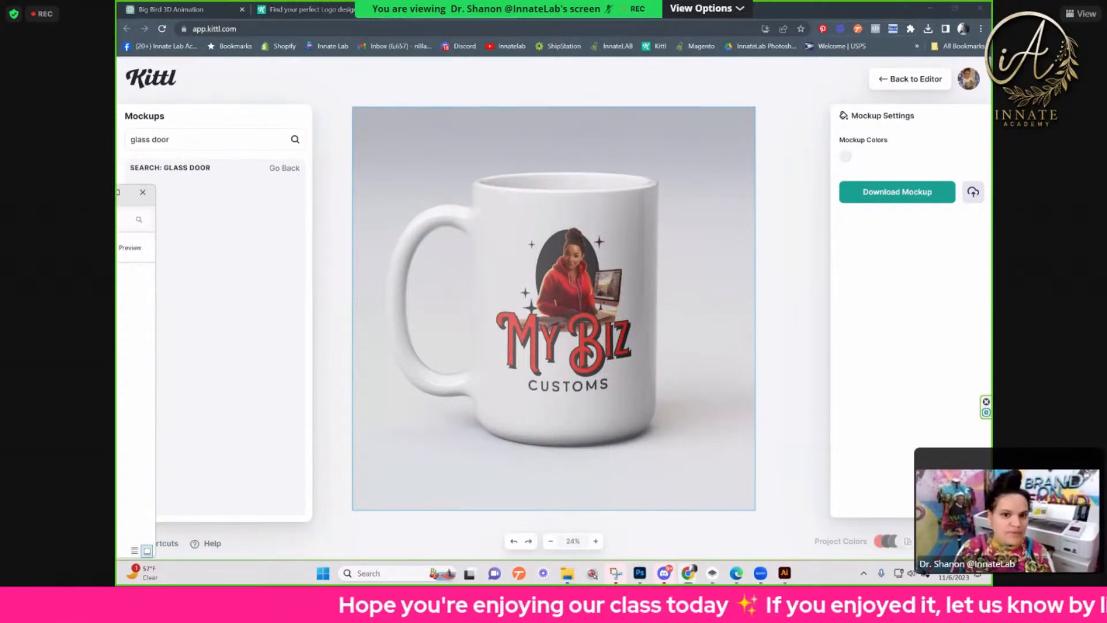
left_click_drag(87, 192, 104, 392)
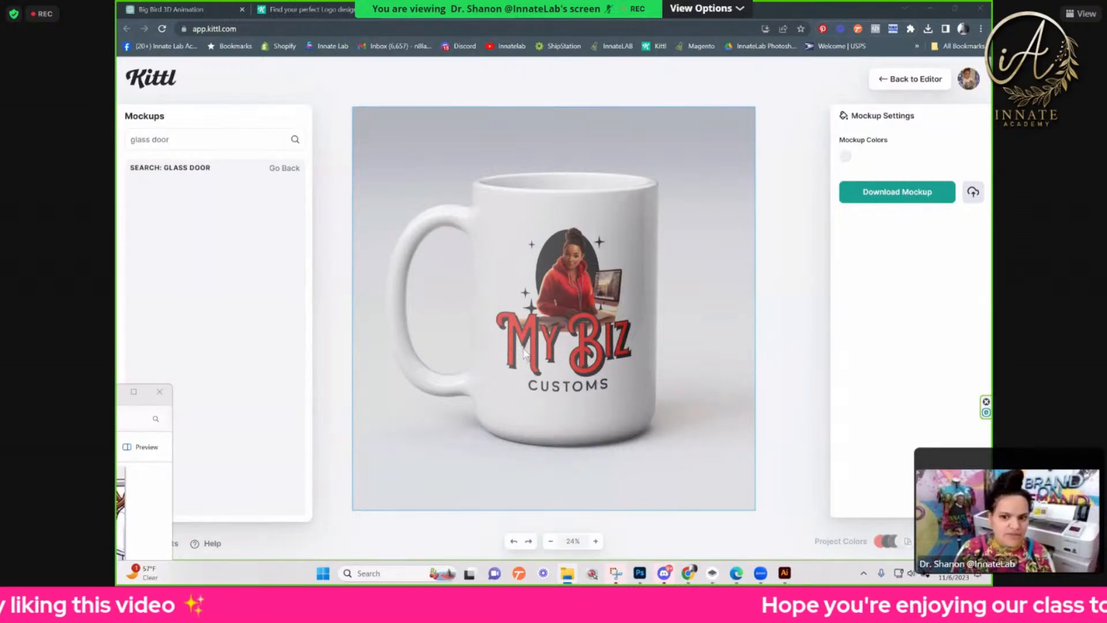
left_click(258, 84)
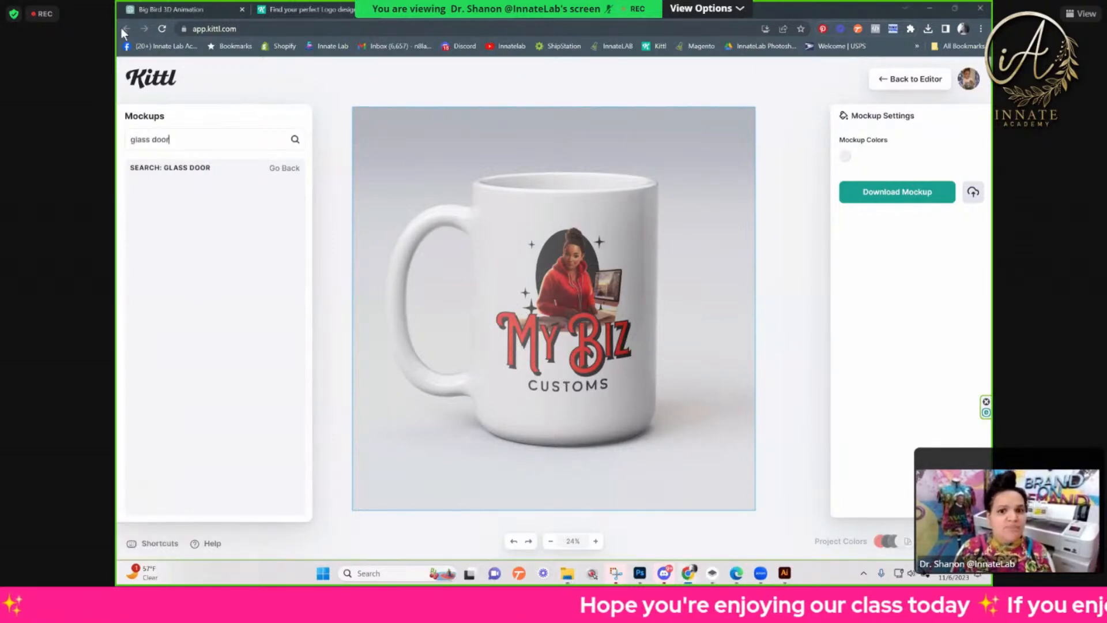
Step: Return to the Kittl template gallery and open the T-Shirts category in a separate browser tab
left_click(359, 12)
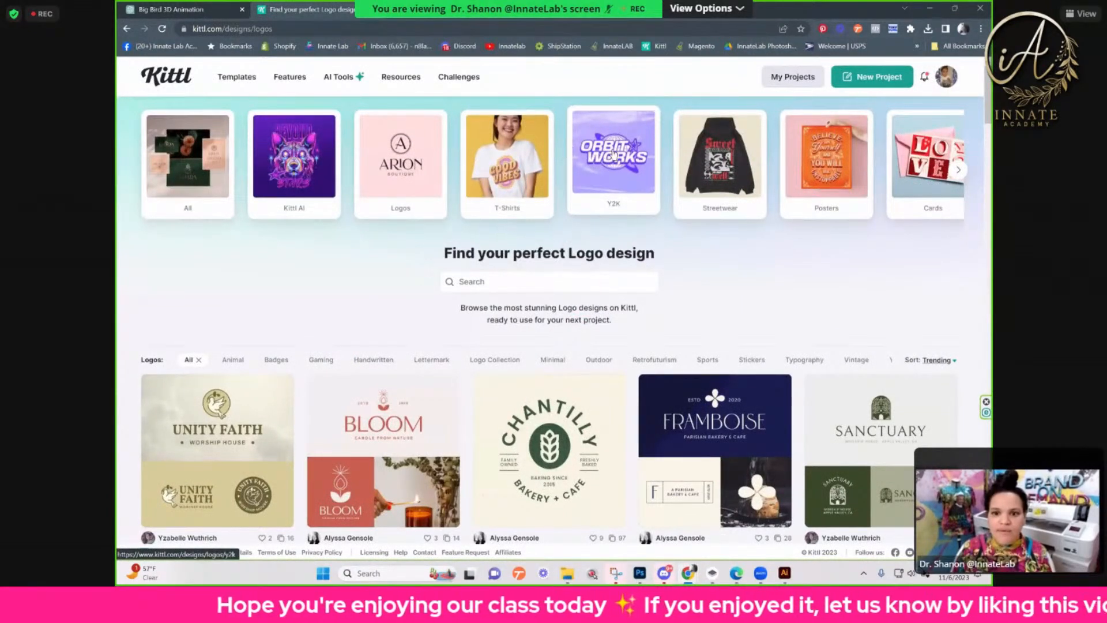
right_click(503, 157)
left_click(521, 166)
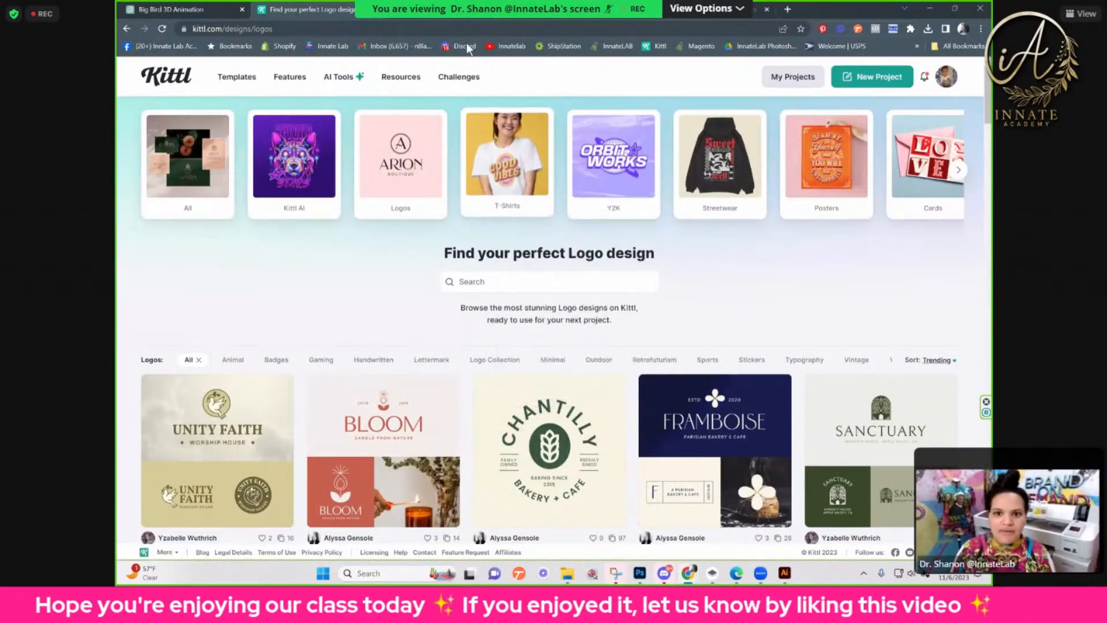
left_click(452, 13)
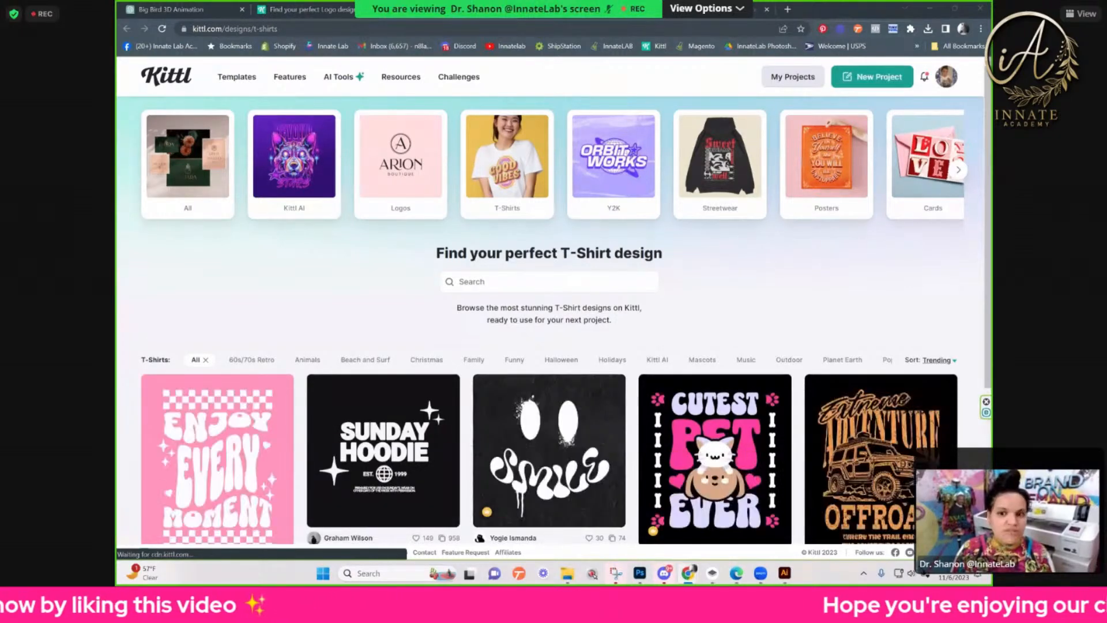
Step: Open the pink "Enjoy Every Moment" T-shirt template in a separate tab and load it into the editor
scroll(701, 396, "down", 3)
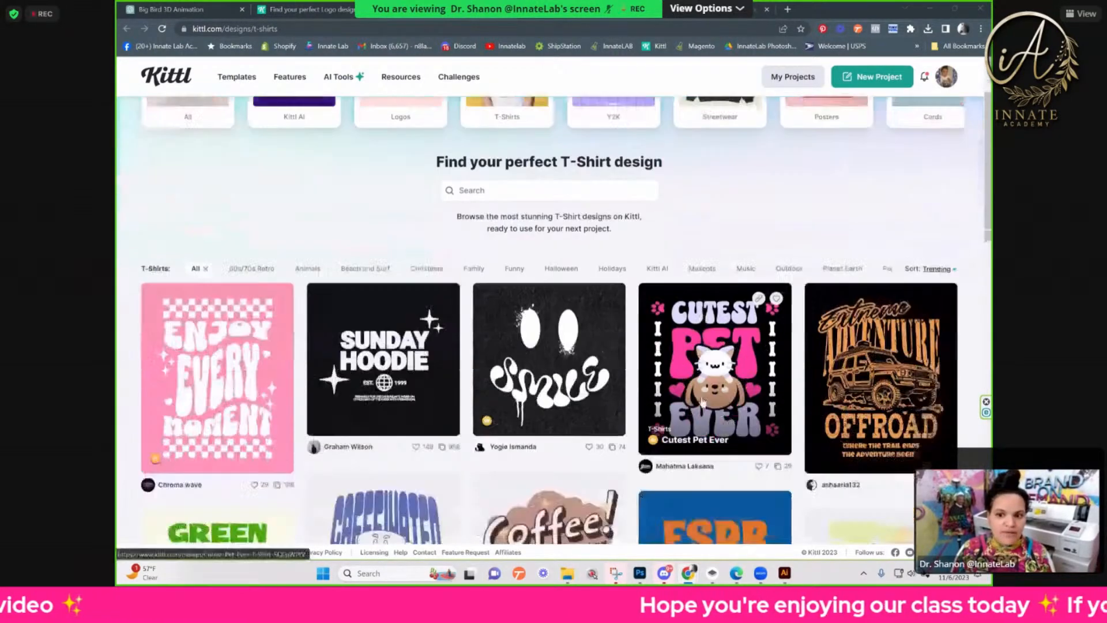
scroll(702, 396, "down", 1)
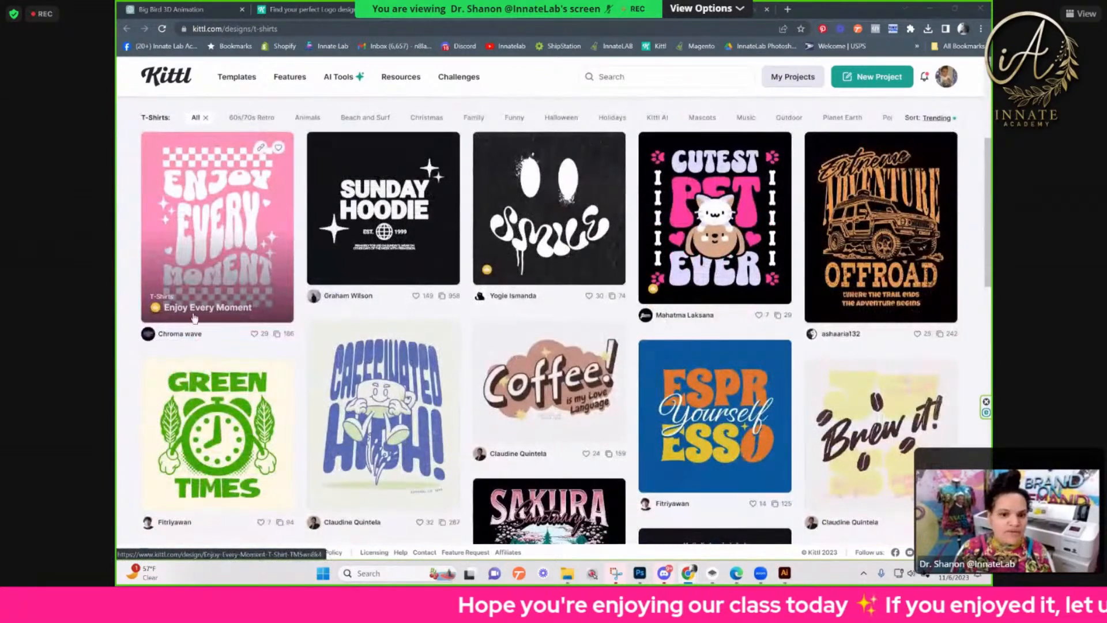
right_click(263, 209)
left_click(264, 206)
left_click(533, 10)
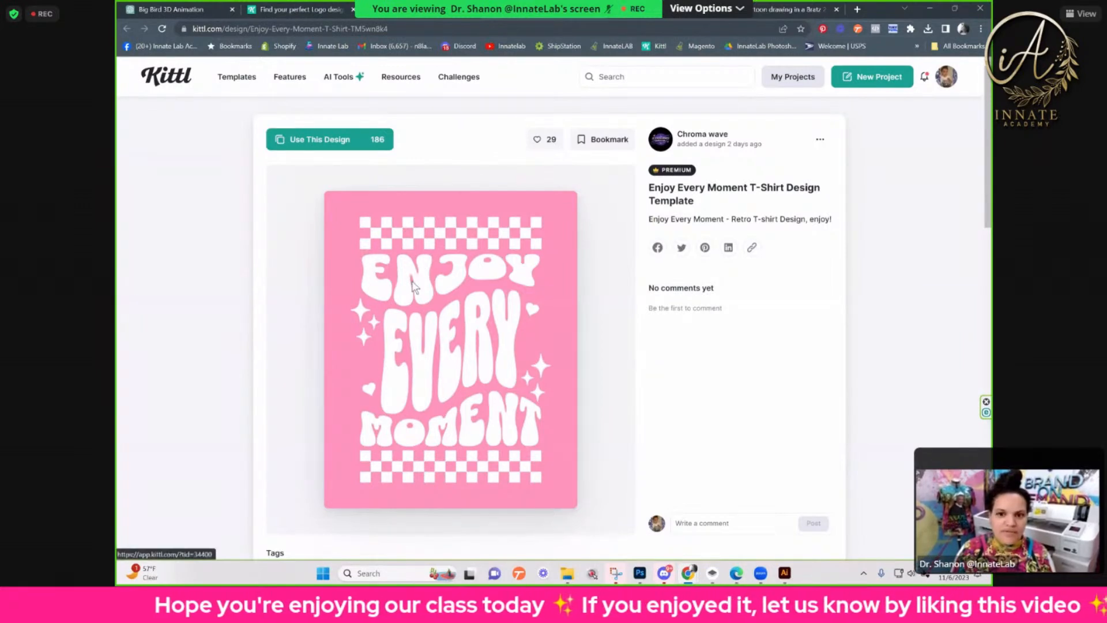
left_click(455, 283)
left_click(486, 12)
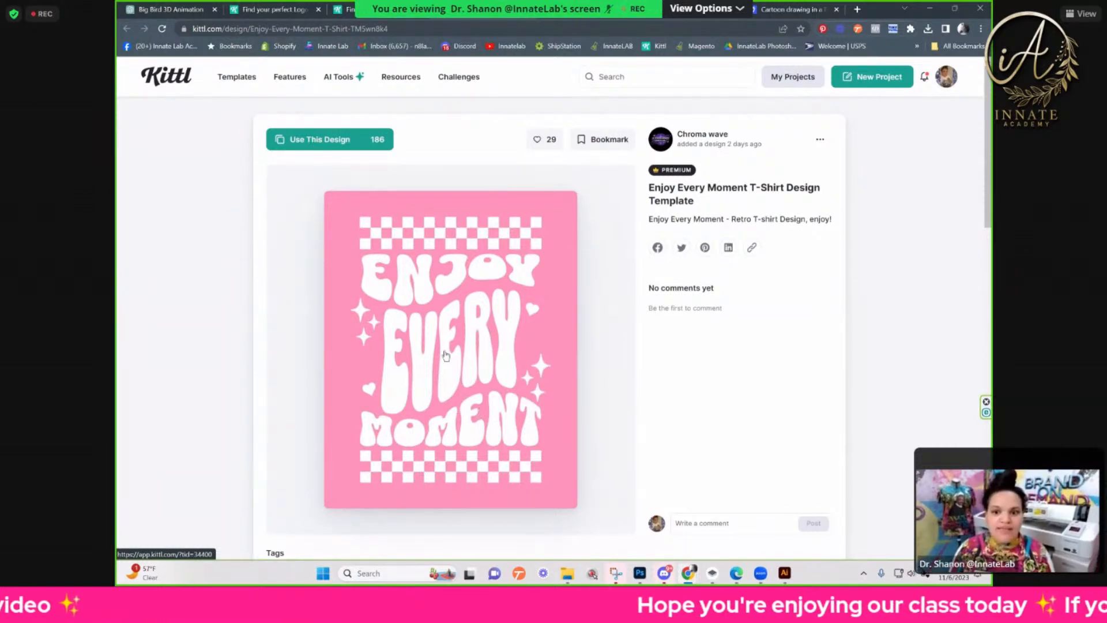
left_click(427, 326)
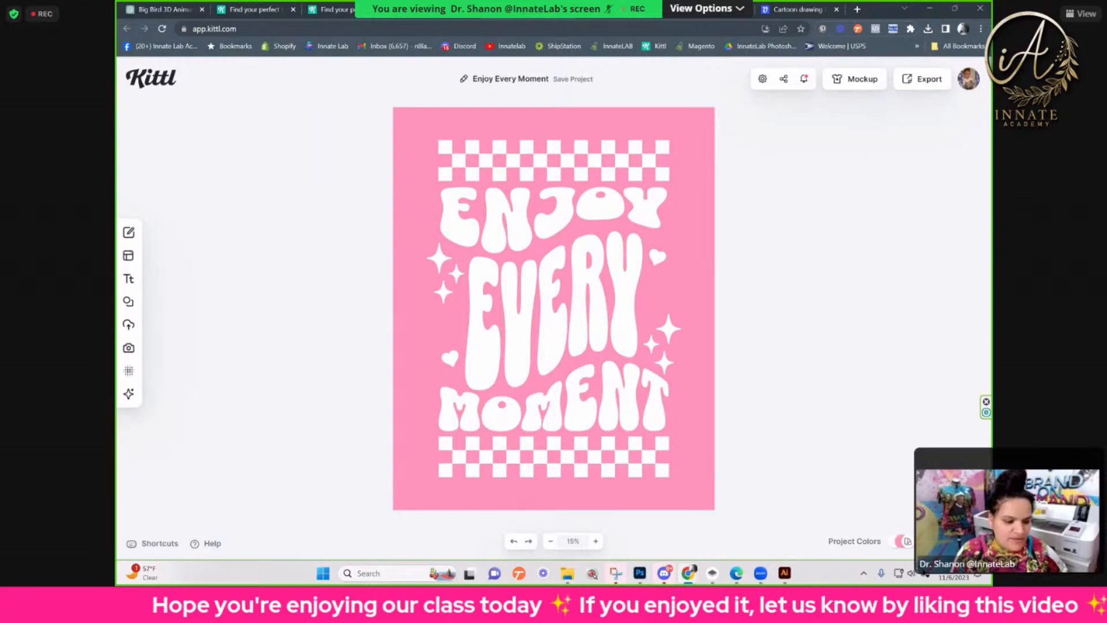
Step: Search Google for "uv dtf" in a new browser tab and show the image results
left_click(856, 10)
type("u")
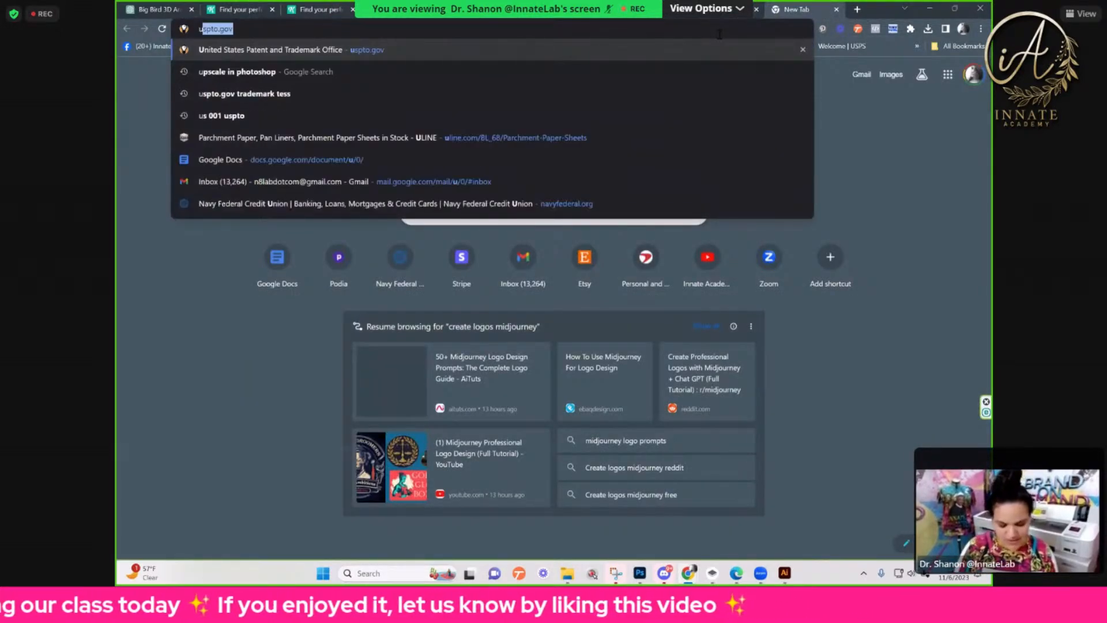
type("v dtf")
key("Return")
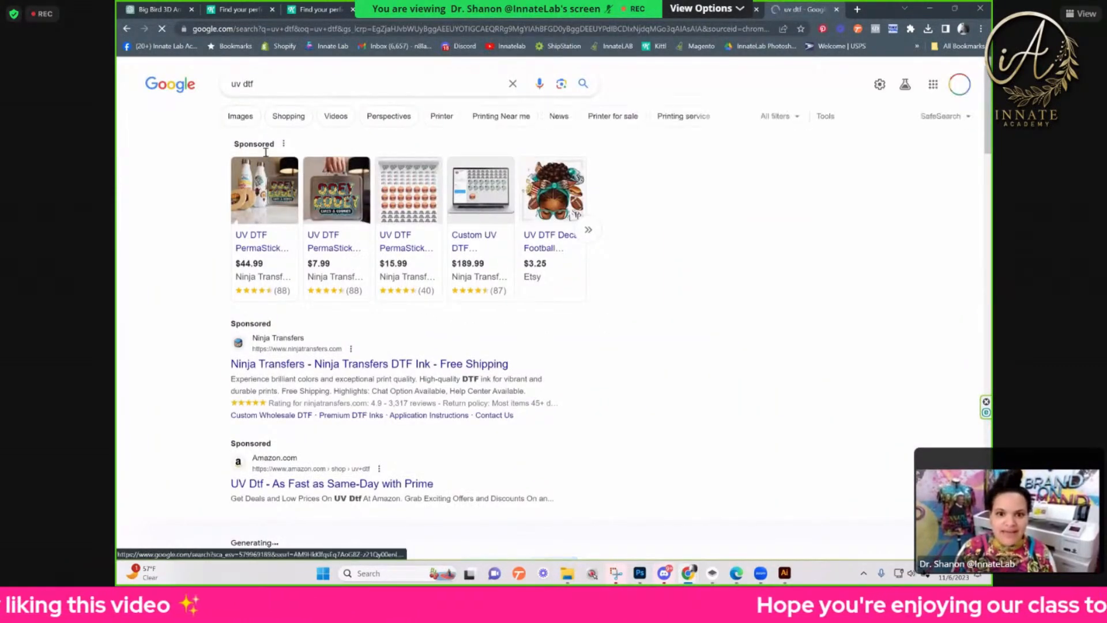
left_click(256, 118)
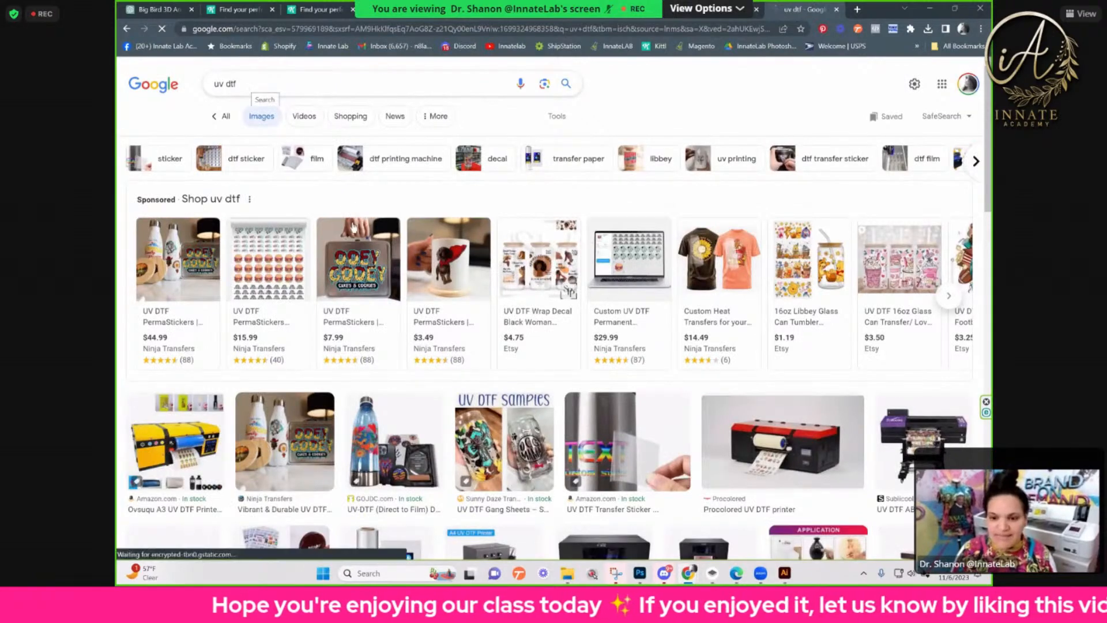
Step: Preview the UV DTF Samples image of decorated glass cans and the Ninja Transfers image of white bottles
scroll(447, 229, "down", 2)
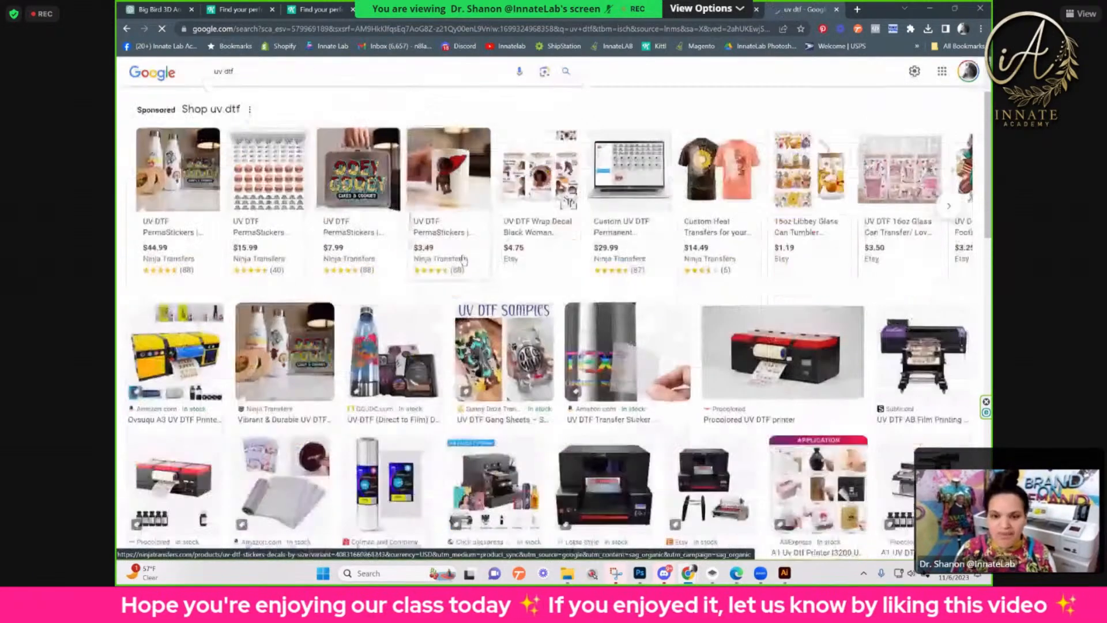
left_click(527, 367)
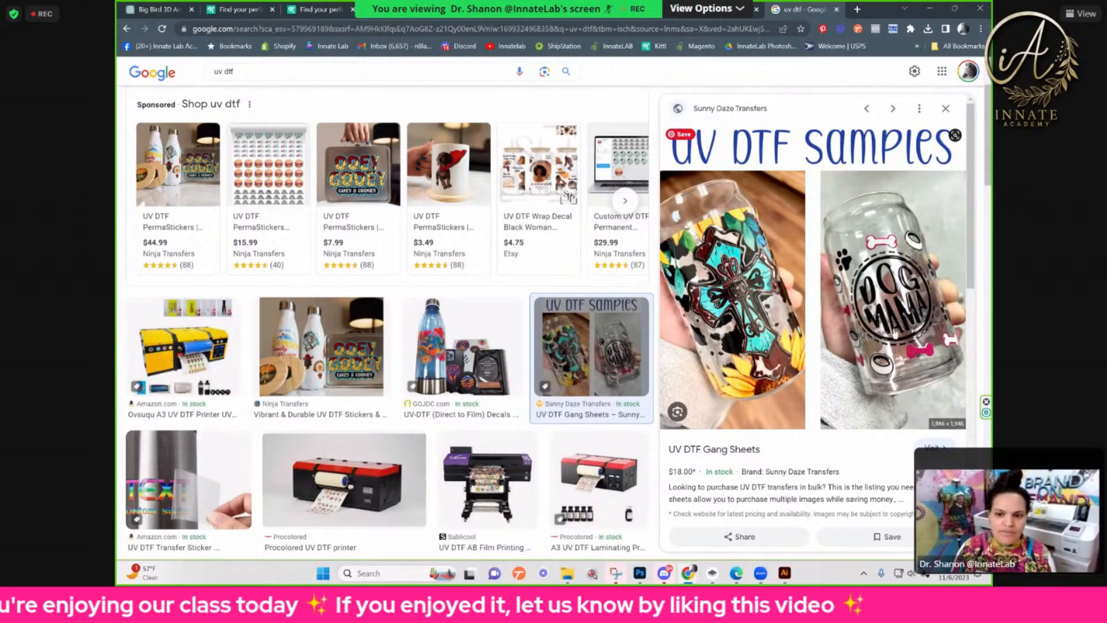
scroll(698, 323, "down", 1)
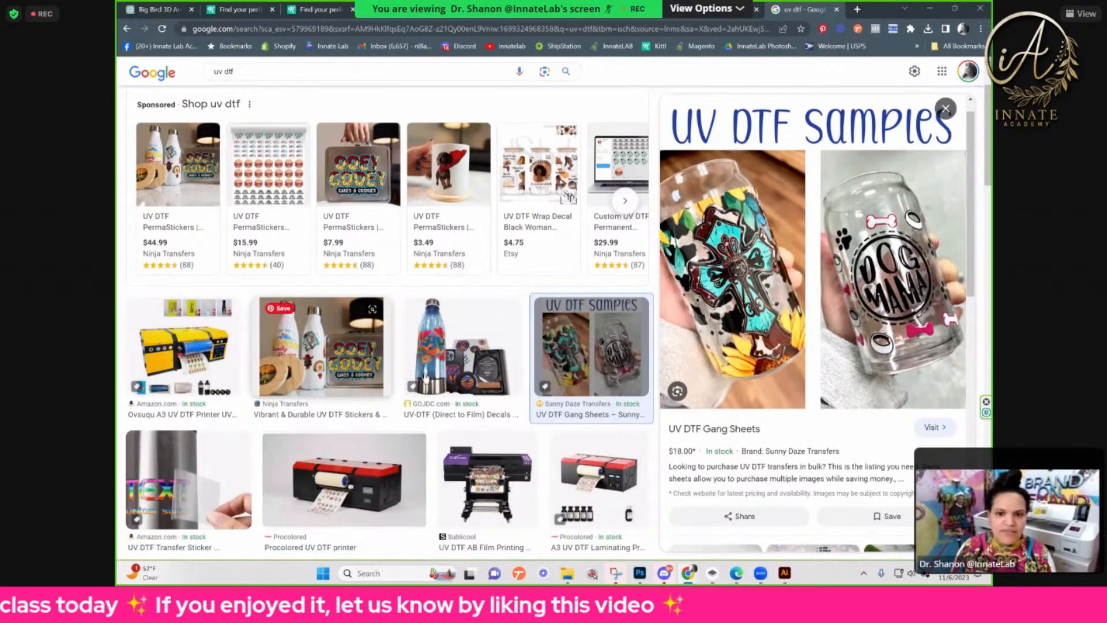
left_click(310, 369)
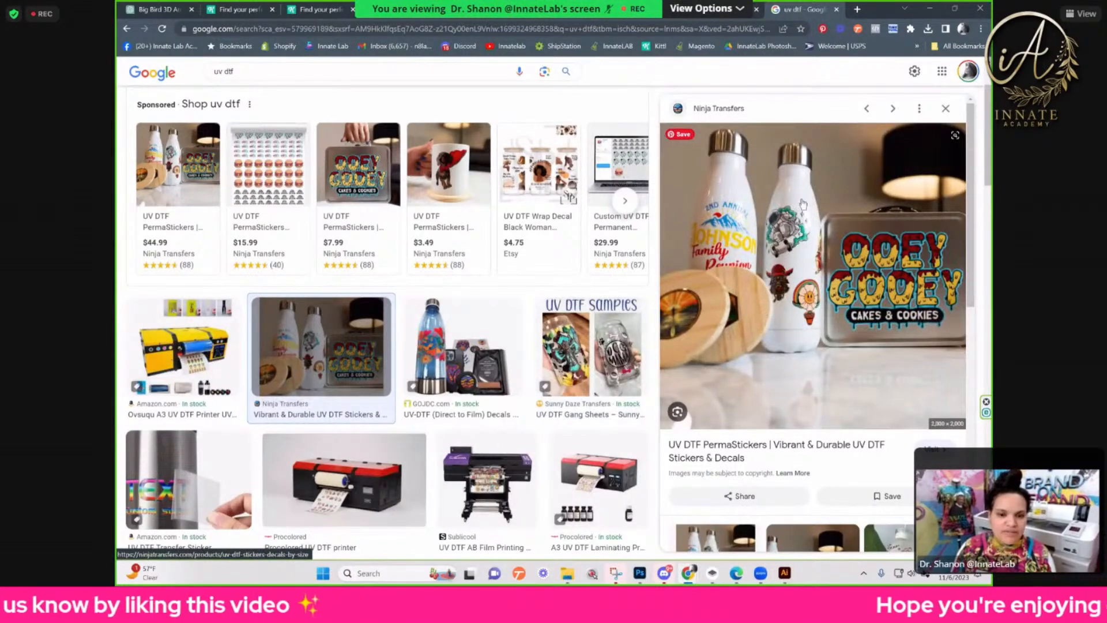
Step: Look further through the UV DTF image results and preview the 16 oz ready-to-apply cup wrap from Etsy
scroll(271, 345, "down", 2)
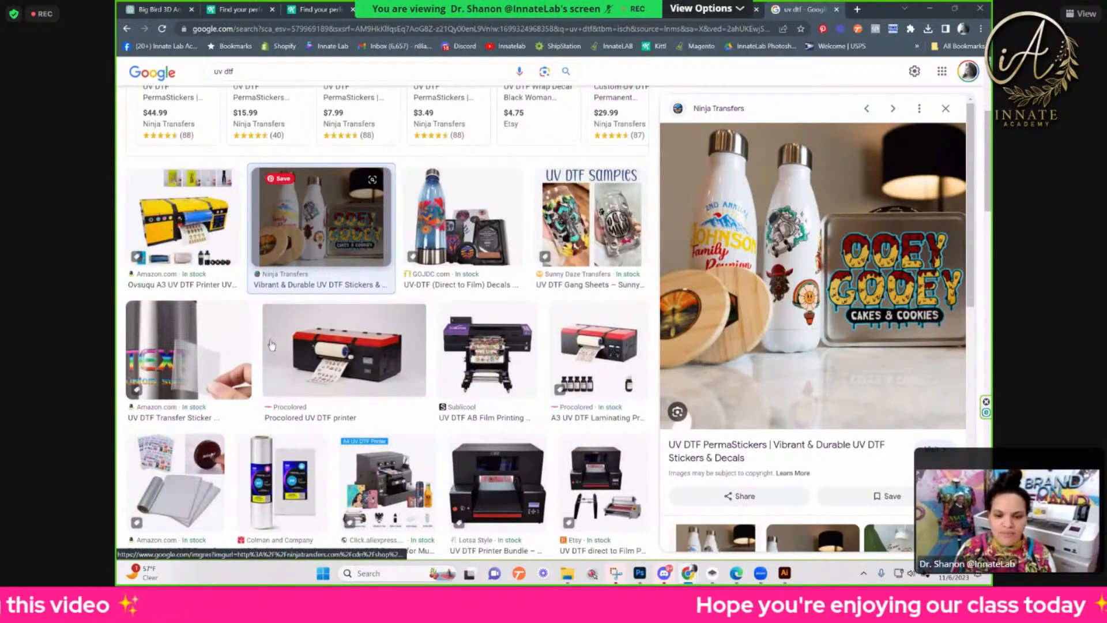
scroll(271, 345, "down", 6)
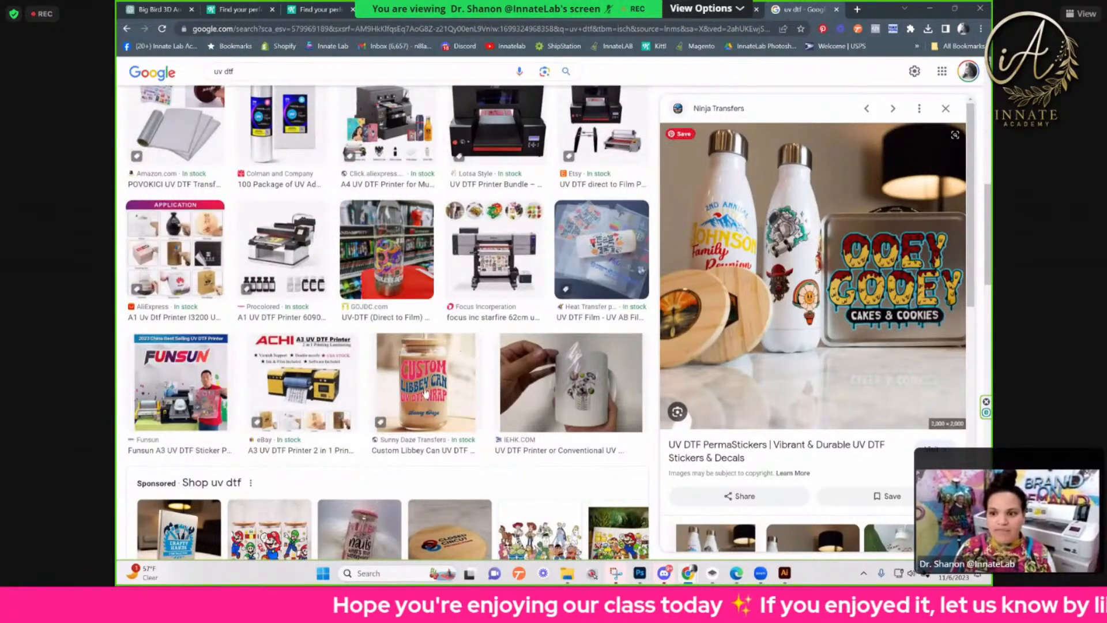
scroll(620, 349, "down", 2)
scroll(620, 349, "down", 6)
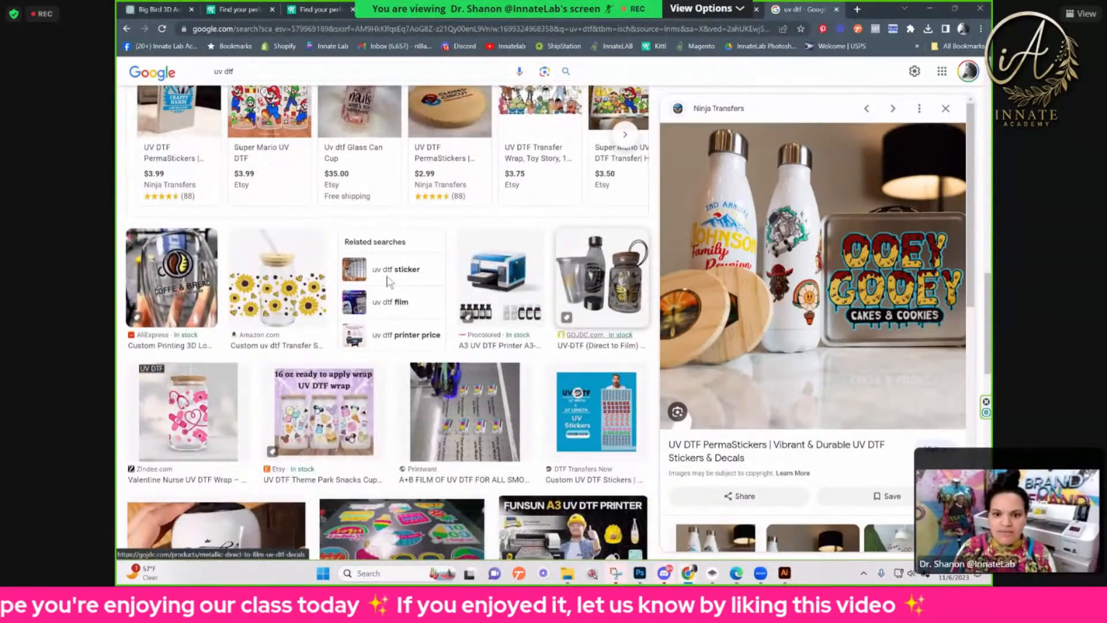
scroll(391, 283, "down", 3)
left_click(353, 262)
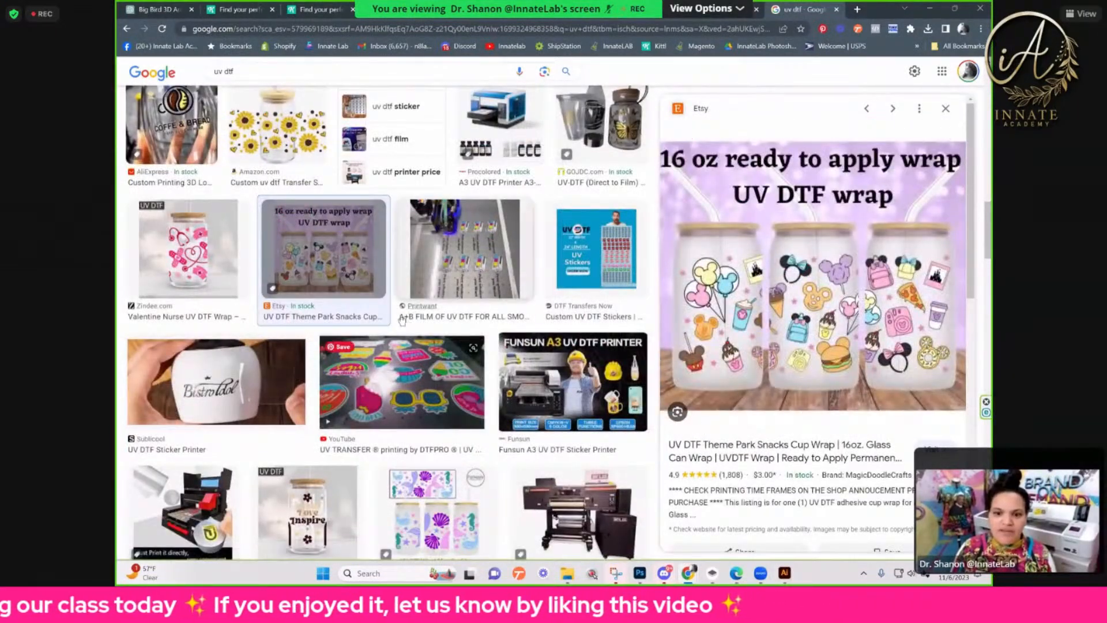
Step: Preview the YouTube image of colourful UV transfer stickers and examine more UV DTF product examples
scroll(419, 328, "down", 2)
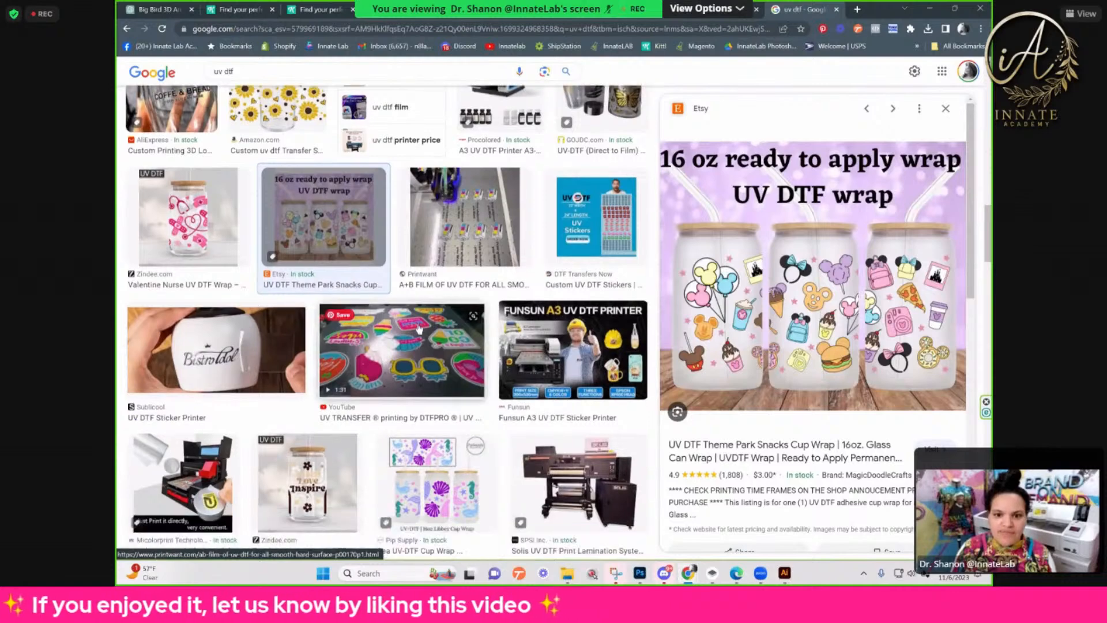
left_click(419, 328)
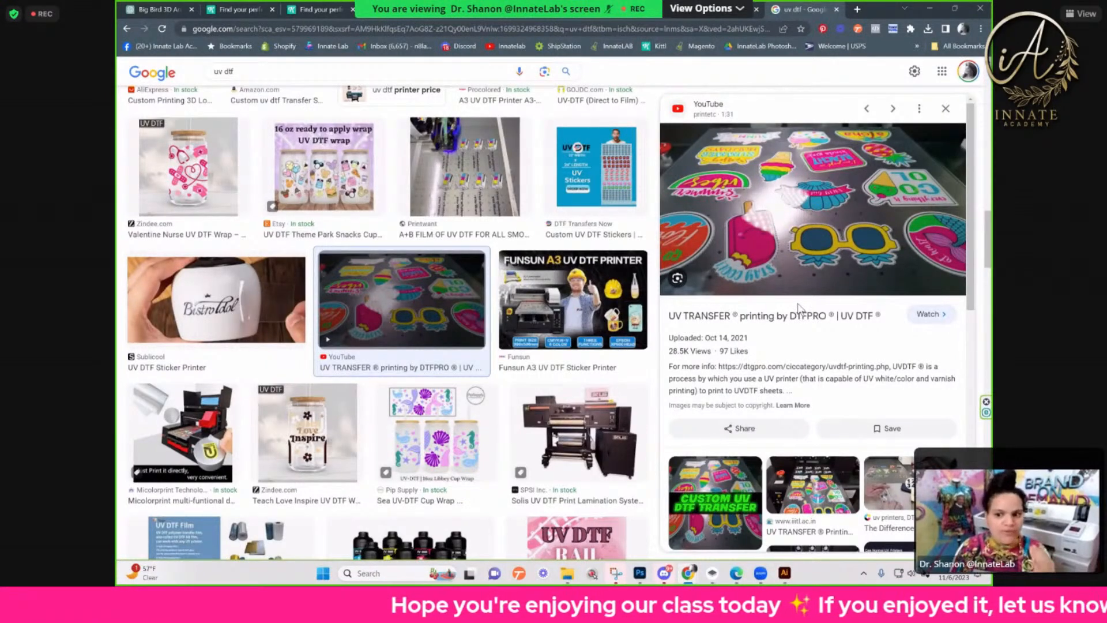
scroll(628, 320, "down", 5)
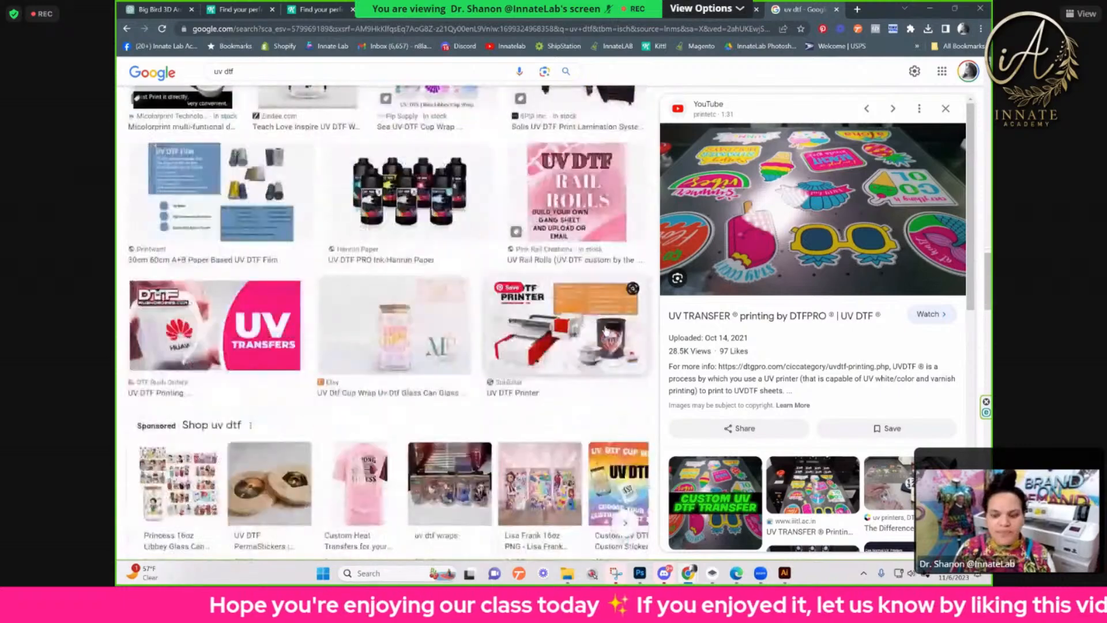
scroll(554, 277, "down", 4)
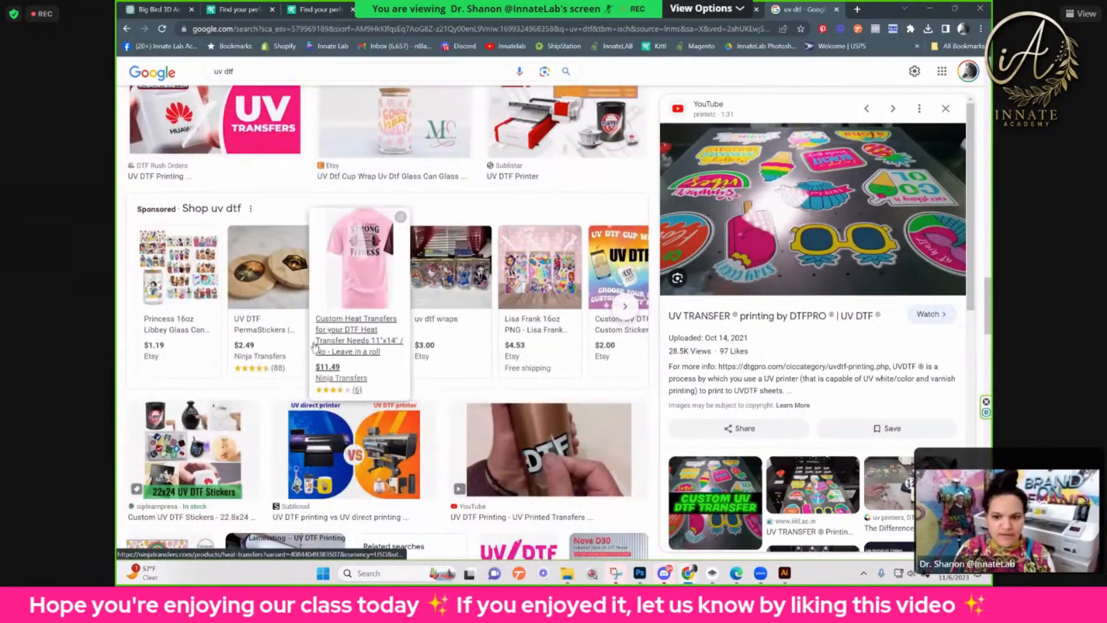
Step: Examine further UV DTF cup wraps, stickers and printers in the image results and among the related images of the previewed transfer
scroll(395, 405, "down", 5)
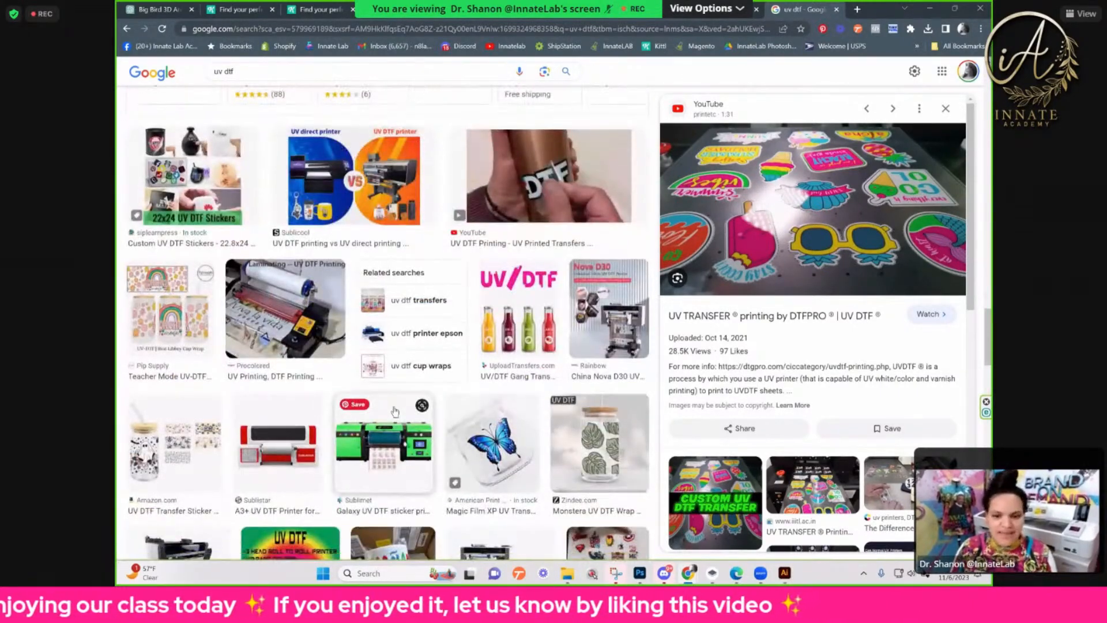
scroll(392, 412, "down", 4)
scroll(387, 422, "down", 2)
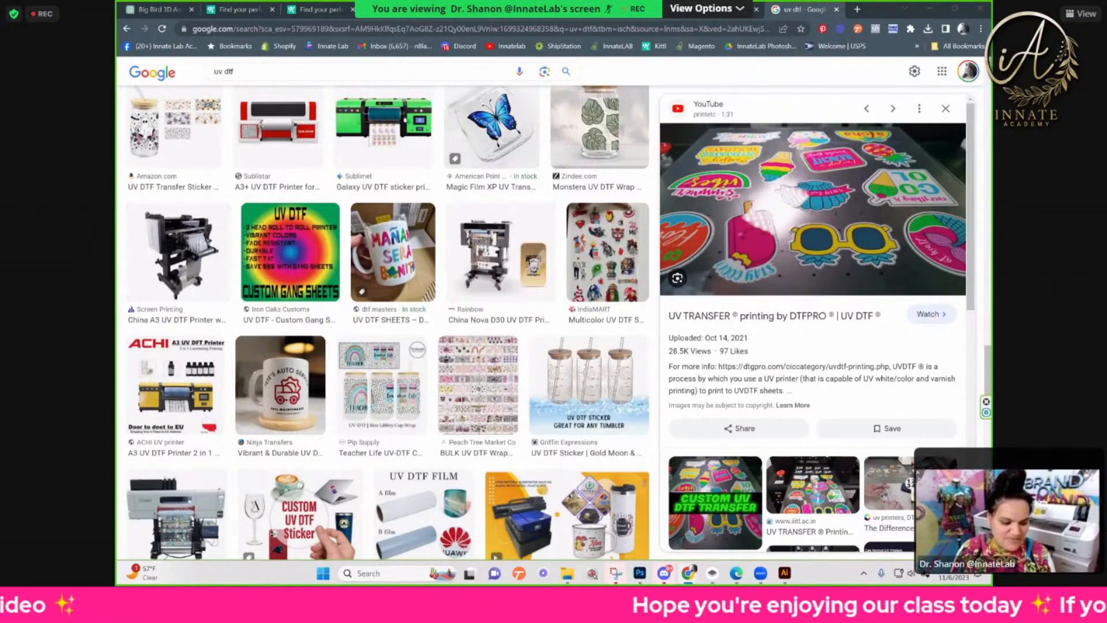
scroll(547, 428, "down", 5)
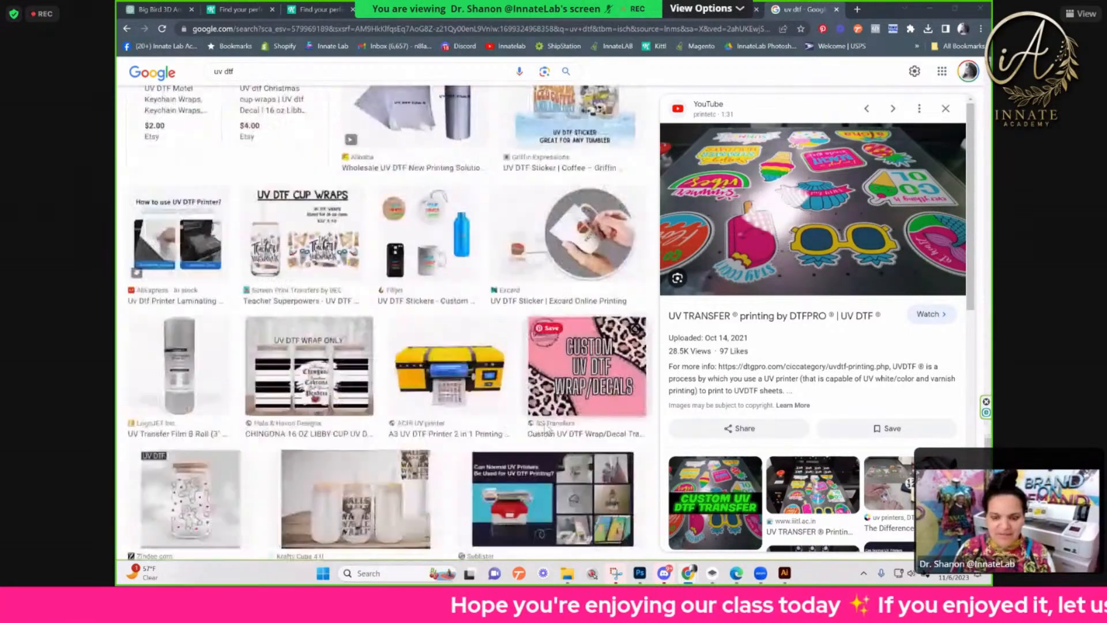
scroll(547, 428, "down", 2)
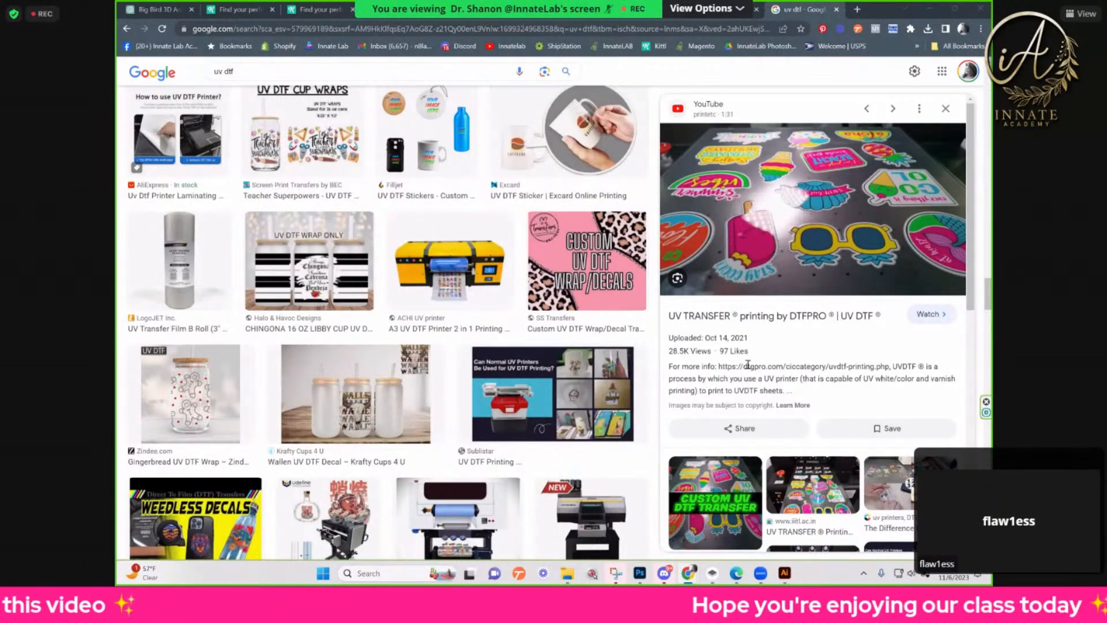
scroll(744, 369, "down", 3)
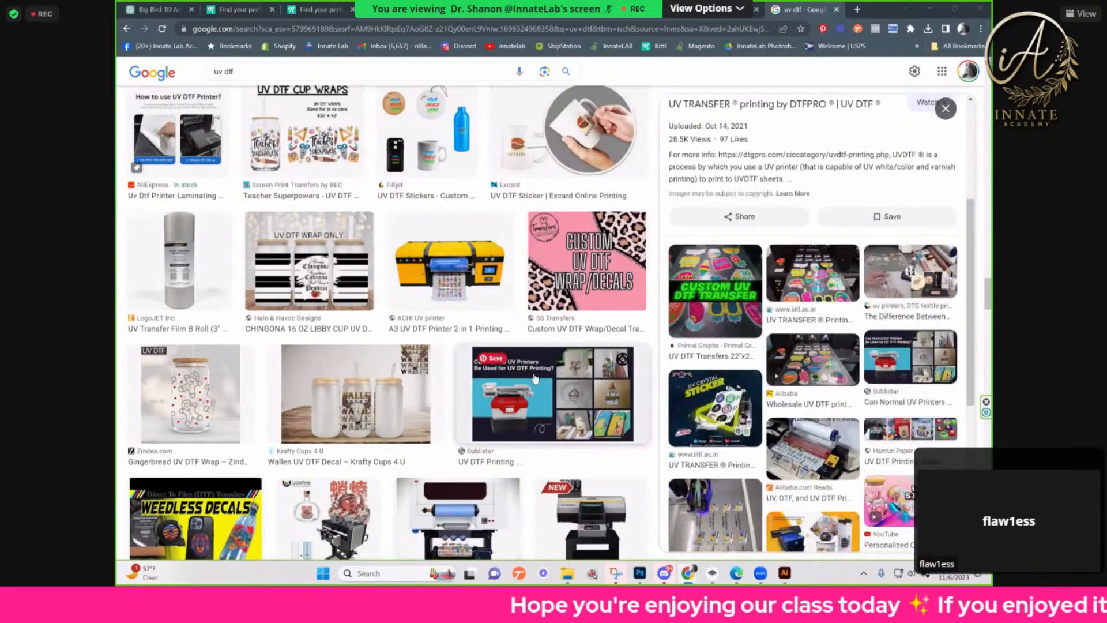
scroll(510, 378, "down", 1)
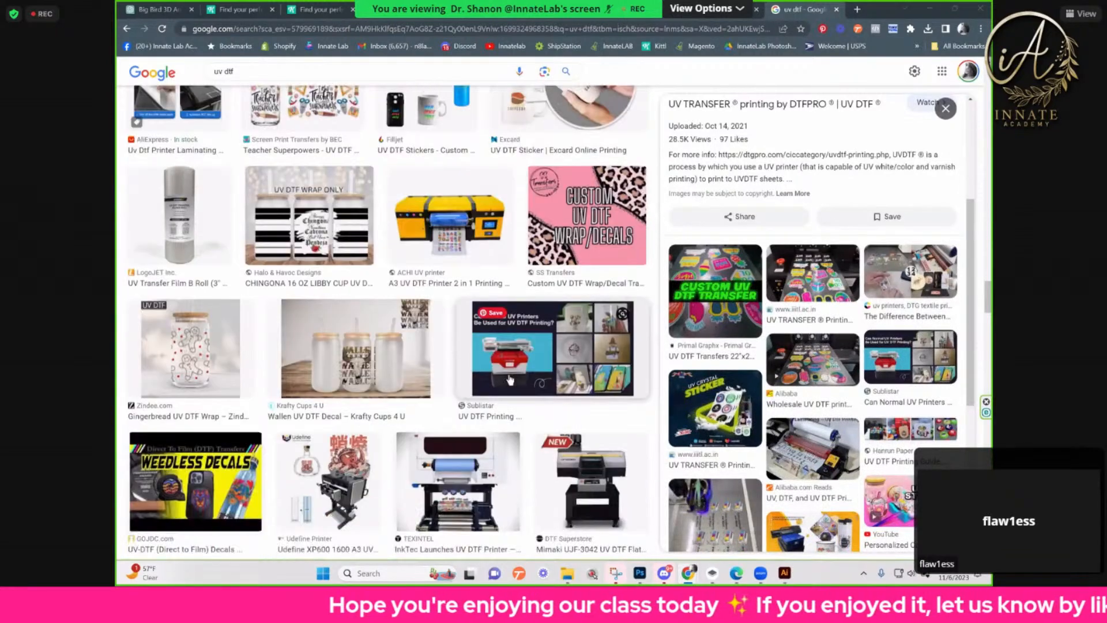
Step: Extend the Google image search to "uv dtf direct"
scroll(510, 378, "up", 7)
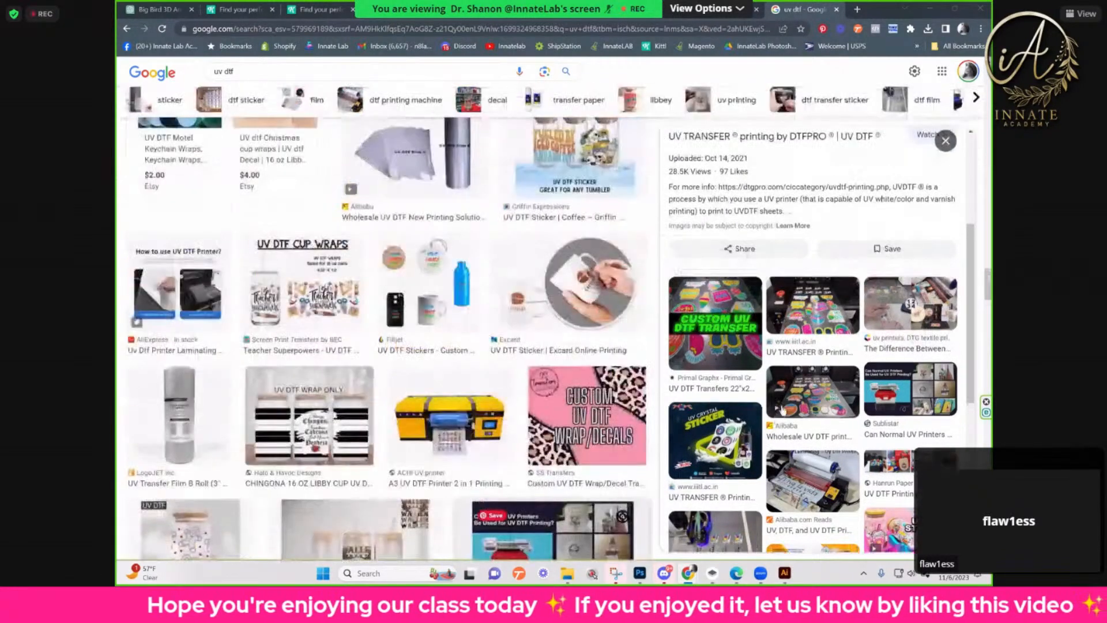
scroll(802, 403, "up", 10)
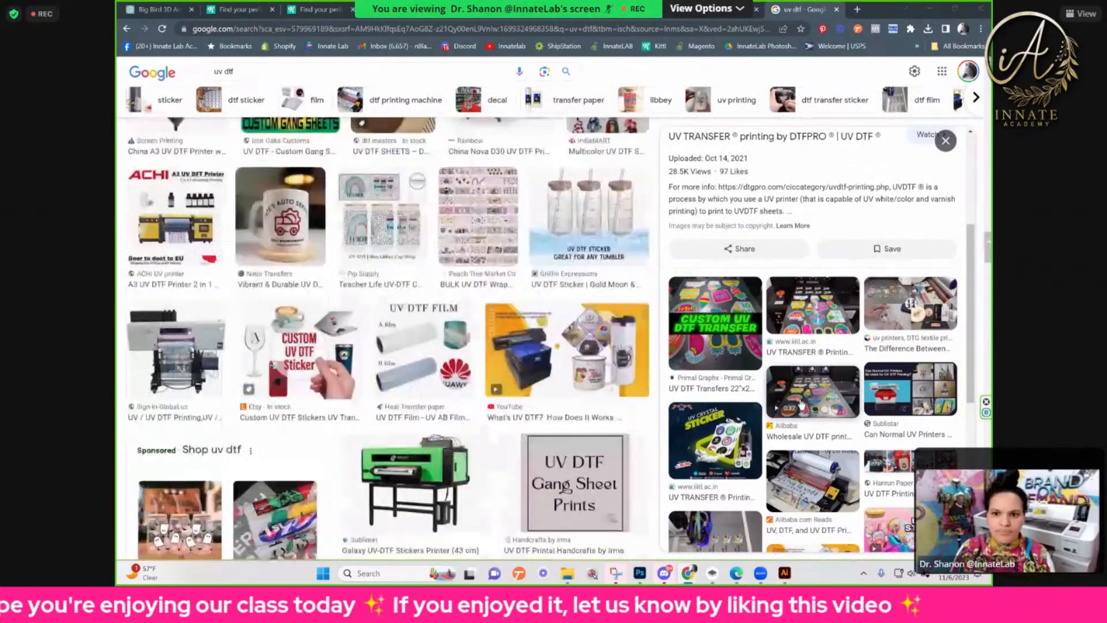
scroll(801, 404, "up", 15)
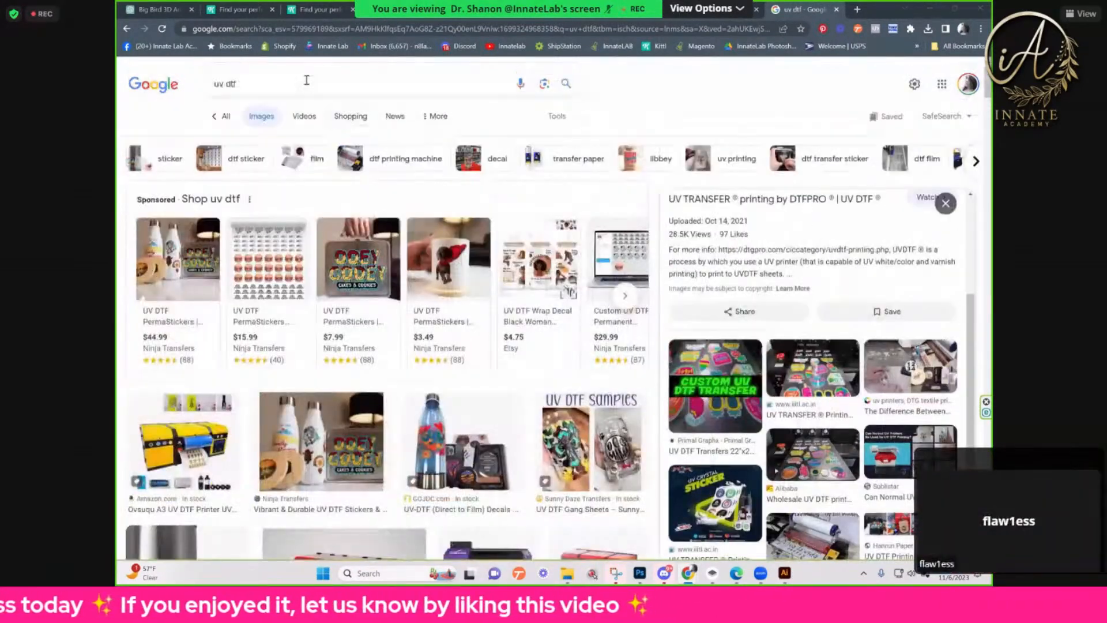
left_click(307, 80)
type("direct")
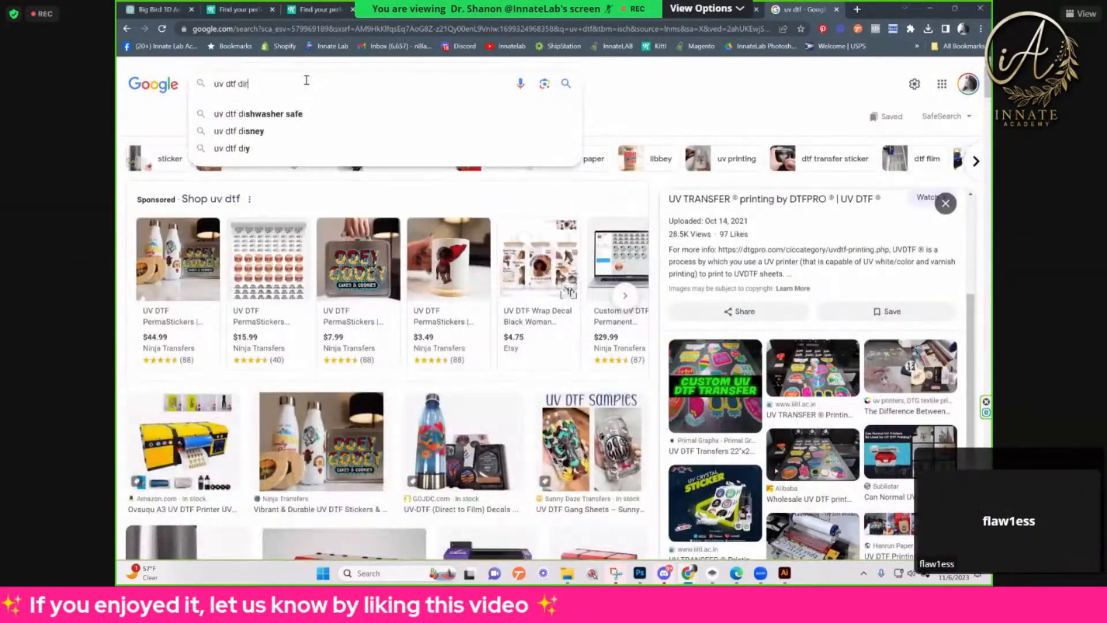
key("Return")
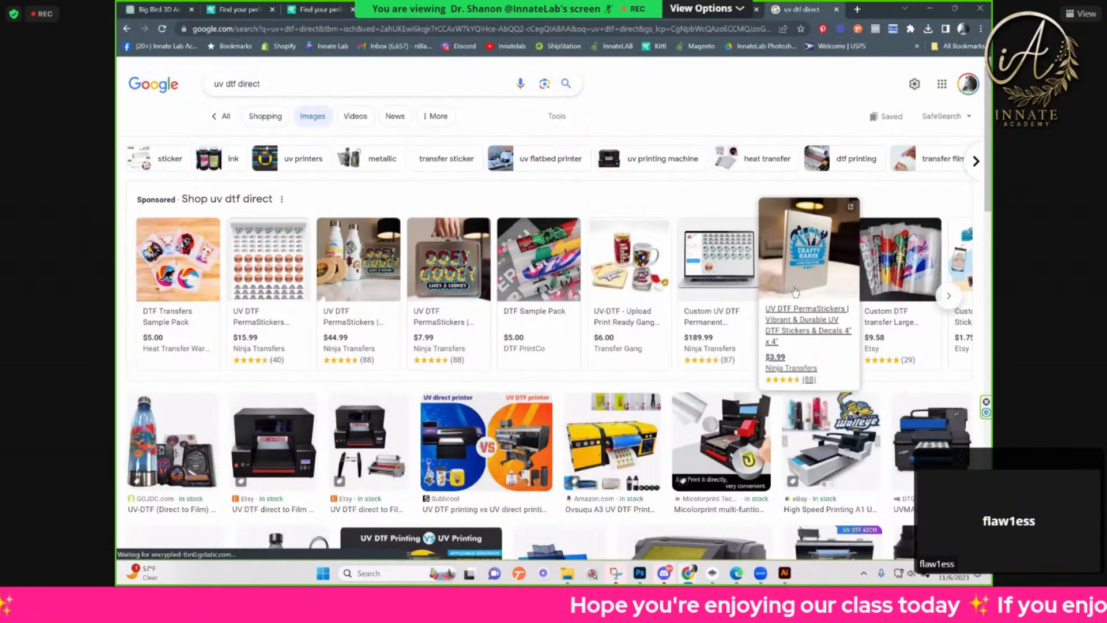
Step: Look through the "uv dtf direct" image results and preview the GOJDC.com Weedless Decals image
scroll(795, 296, "down", 3)
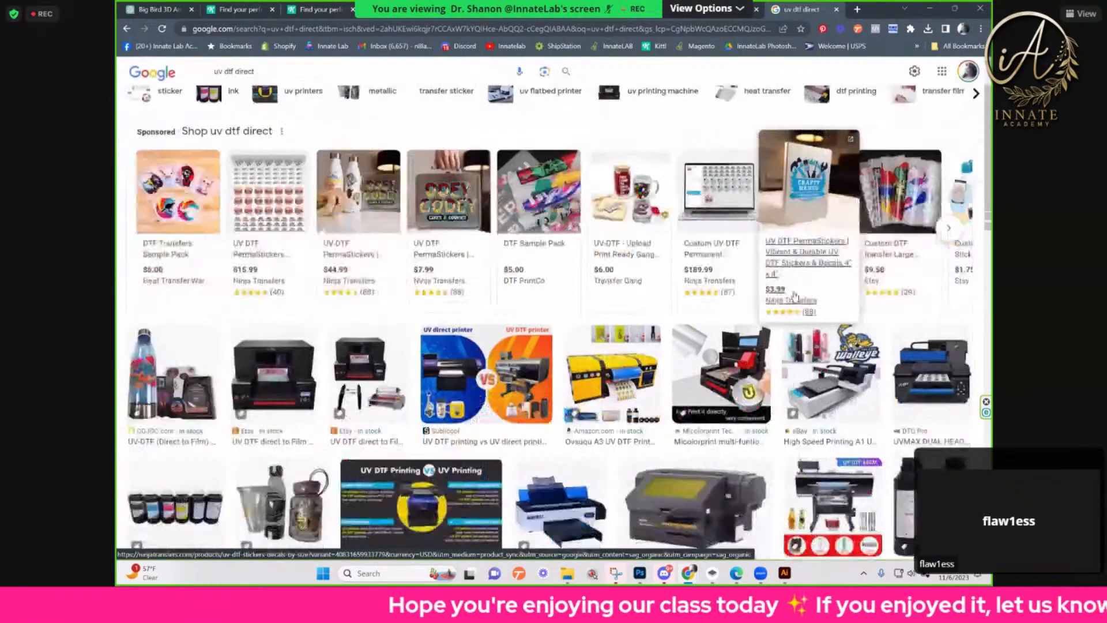
scroll(794, 299, "down", 6)
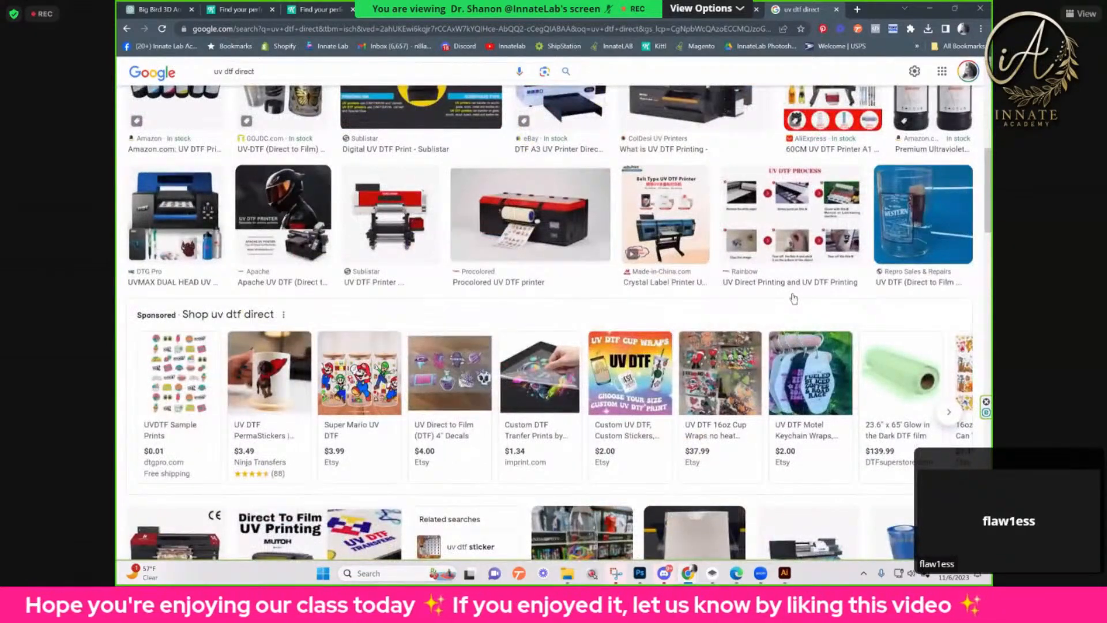
scroll(793, 298, "down", 4)
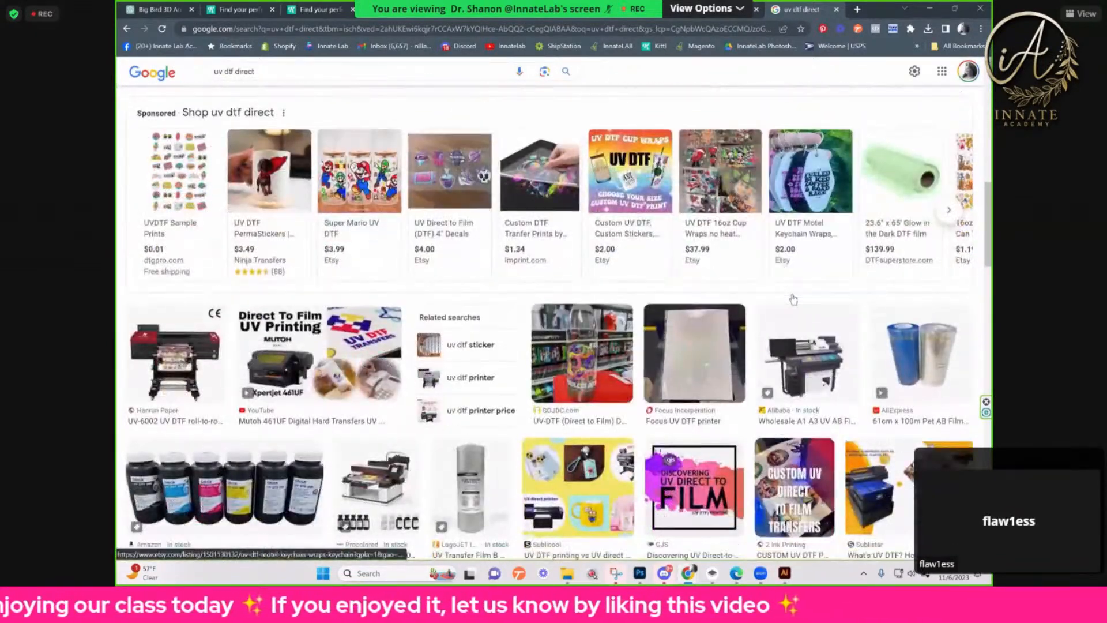
scroll(794, 299, "down", 4)
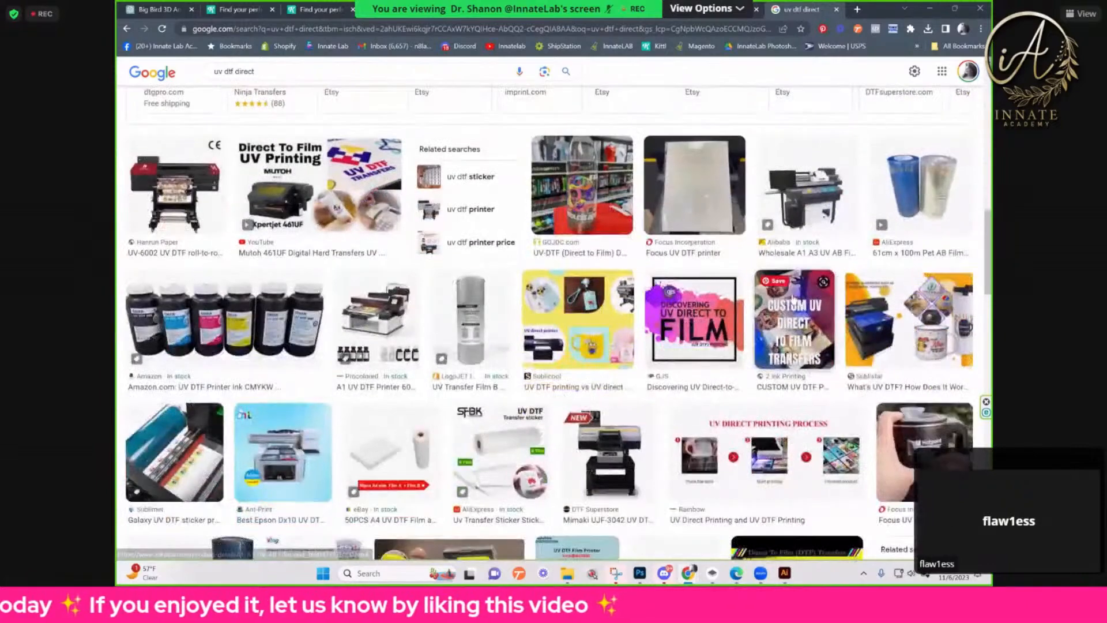
scroll(794, 299, "down", 2)
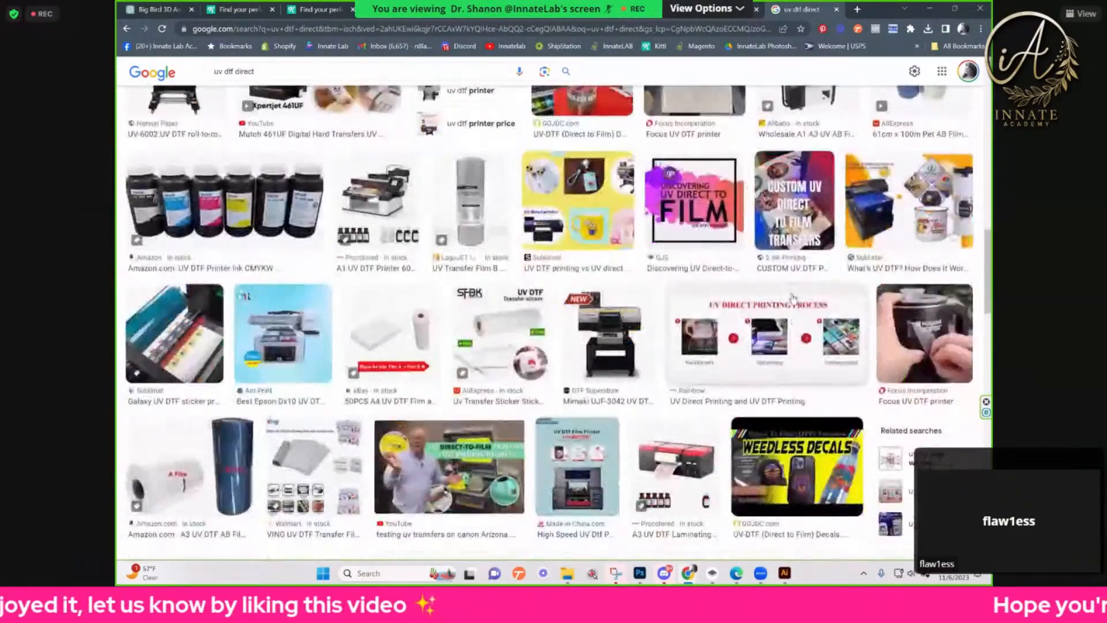
scroll(794, 299, "down", 2)
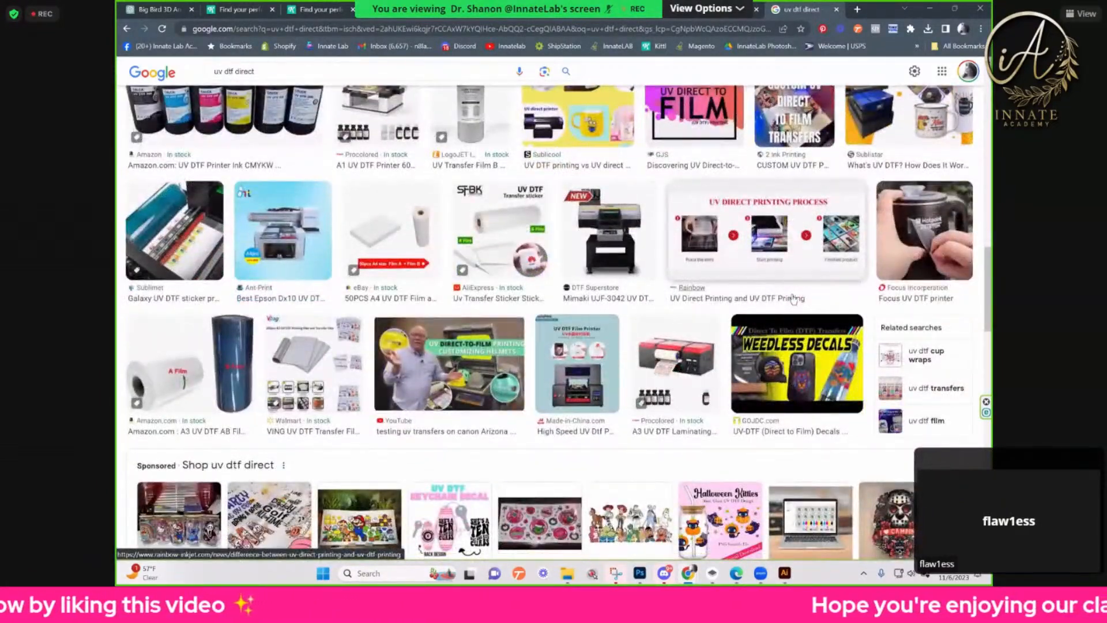
scroll(792, 335, "down", 1)
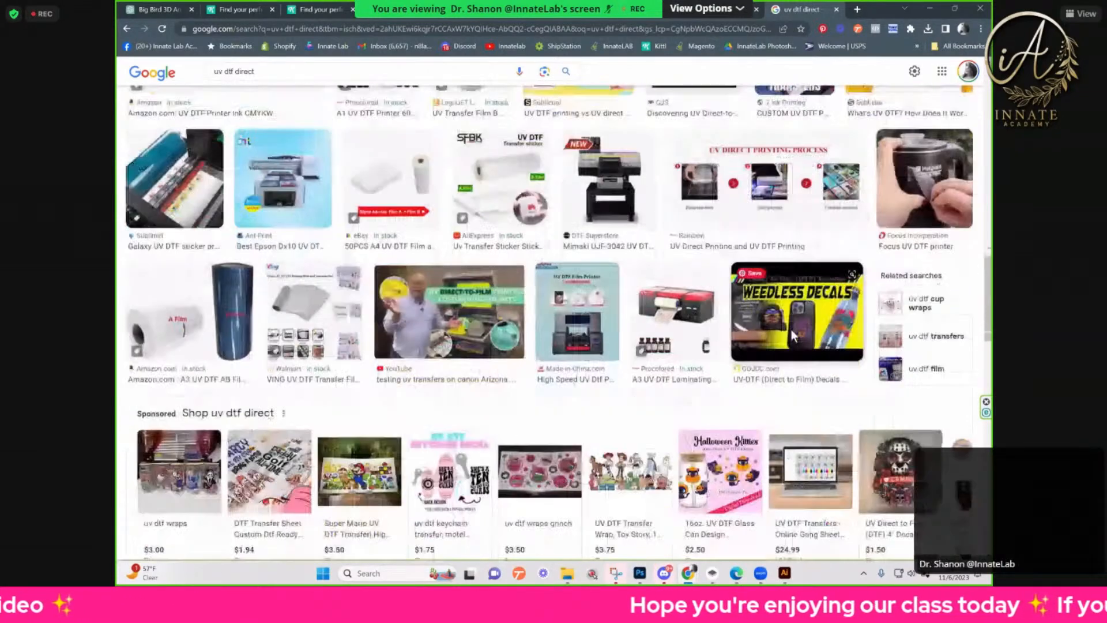
left_click(792, 334)
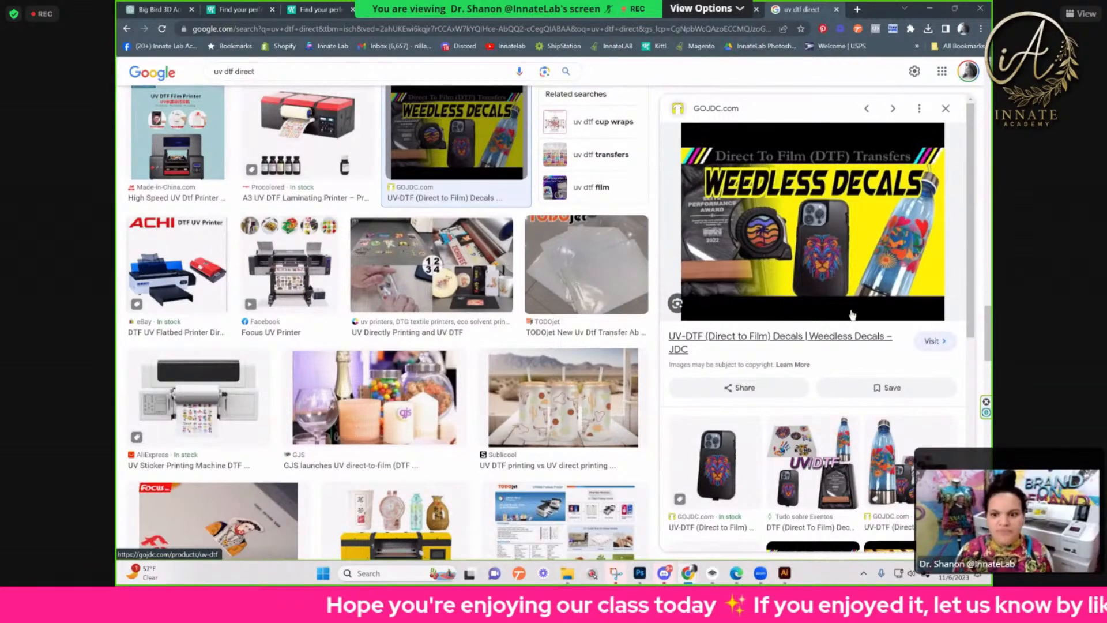
Step: Examine more direct-to-film printers, films and decorated products further down the results while keeping the Weedless Decals preview open
scroll(485, 326, "down", 1)
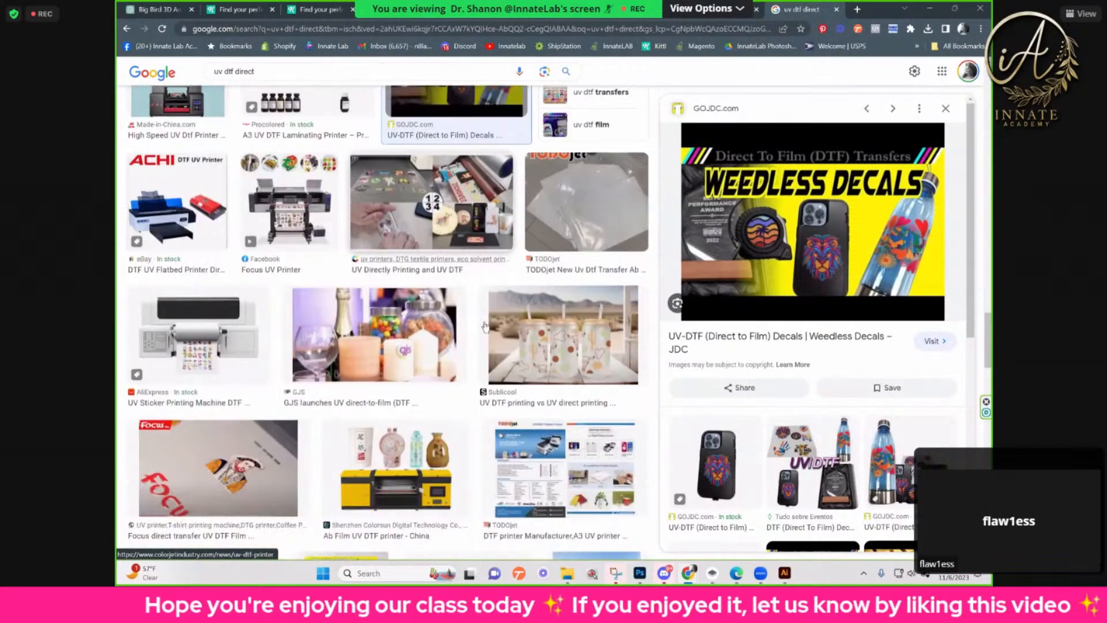
scroll(484, 326, "down", 3)
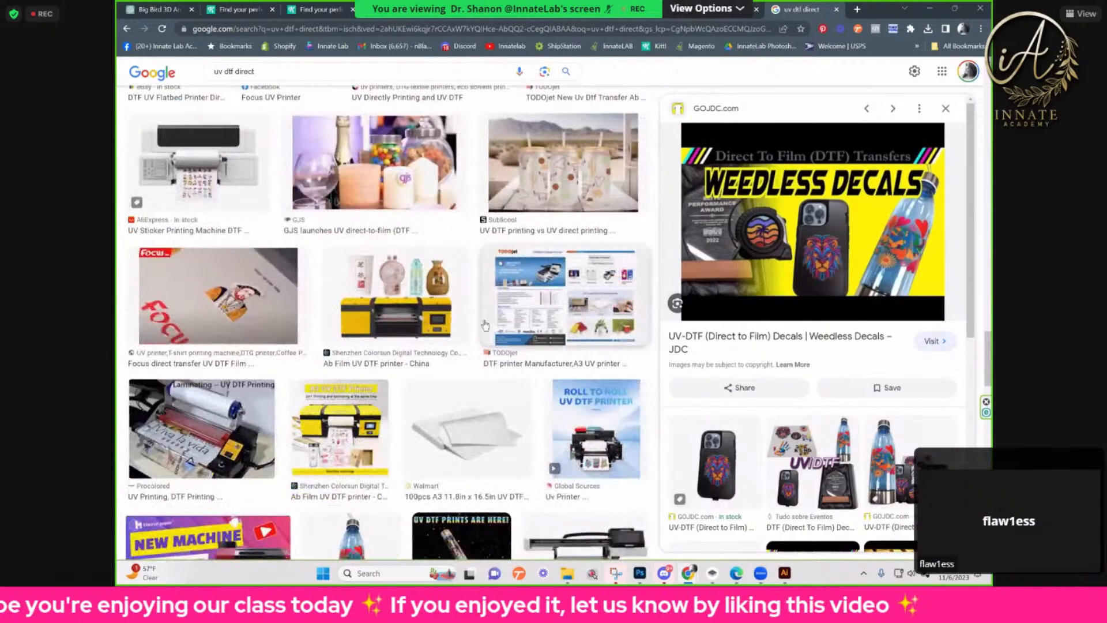
scroll(486, 326, "down", 4)
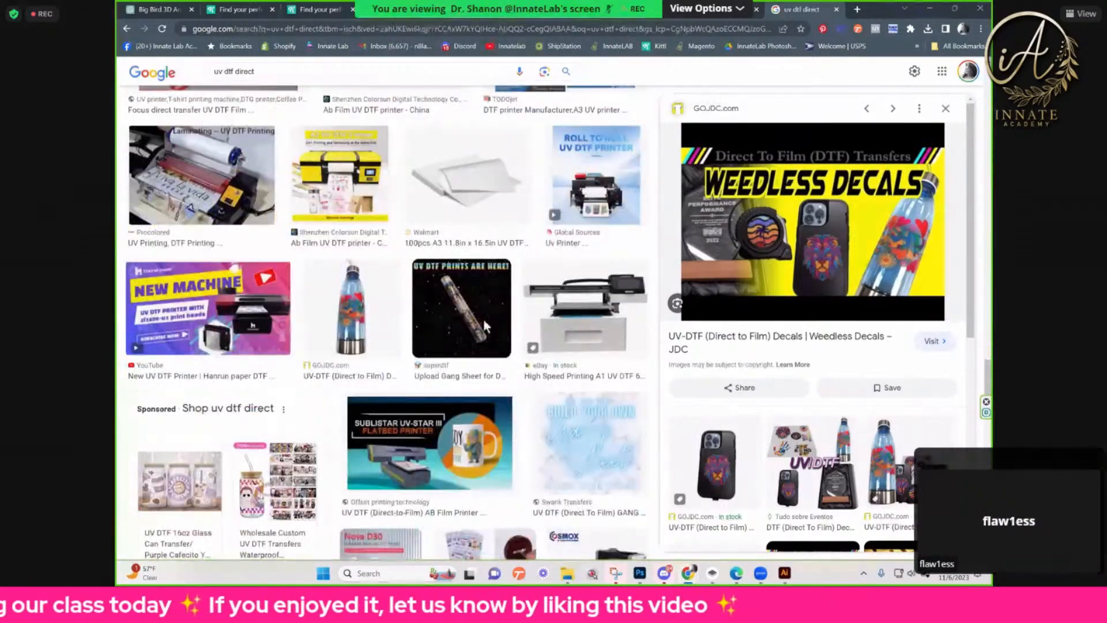
scroll(485, 325, "down", 4)
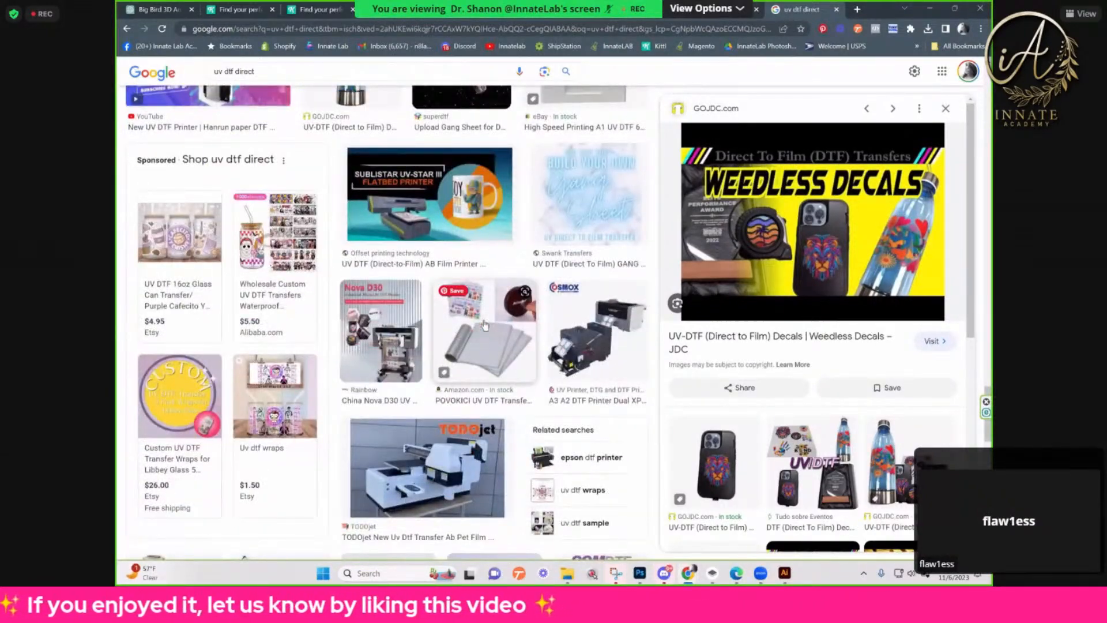
scroll(484, 325, "down", 4)
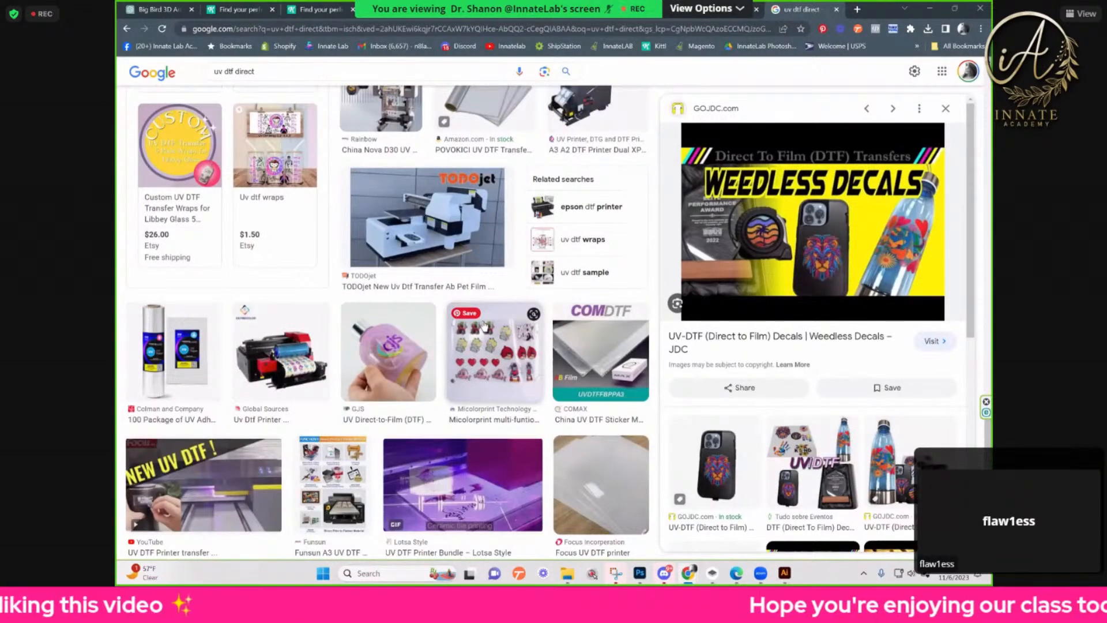
scroll(485, 325, "down", 4)
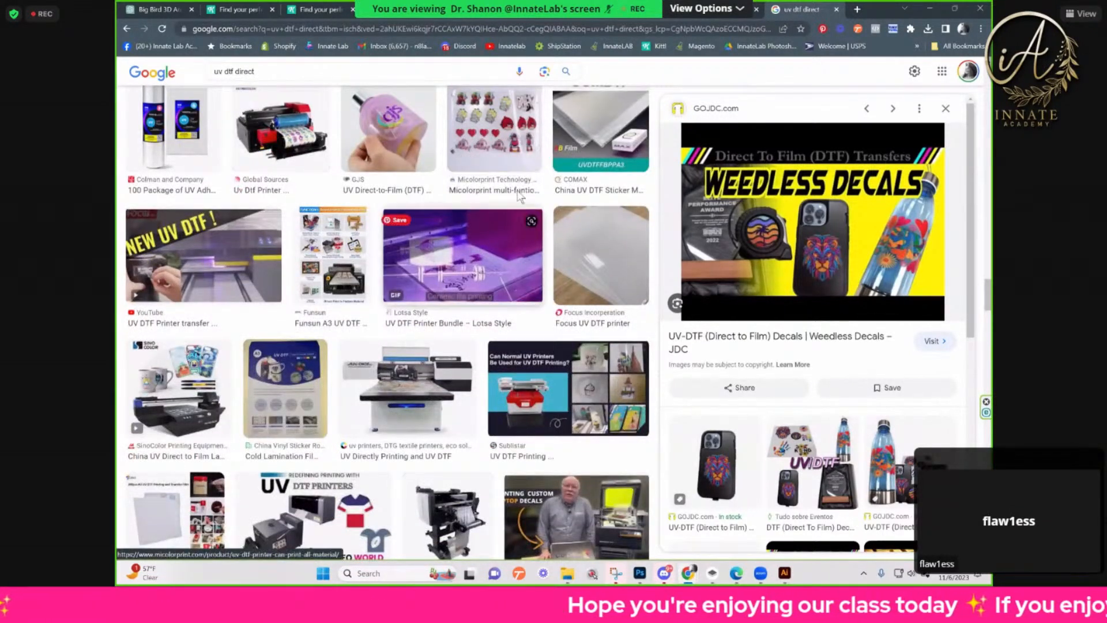
Step: Review the earlier "uv dtf direct" results again and close the Weedless Decals preview
scroll(518, 225, "up", 3)
scroll(521, 239, "up", 6)
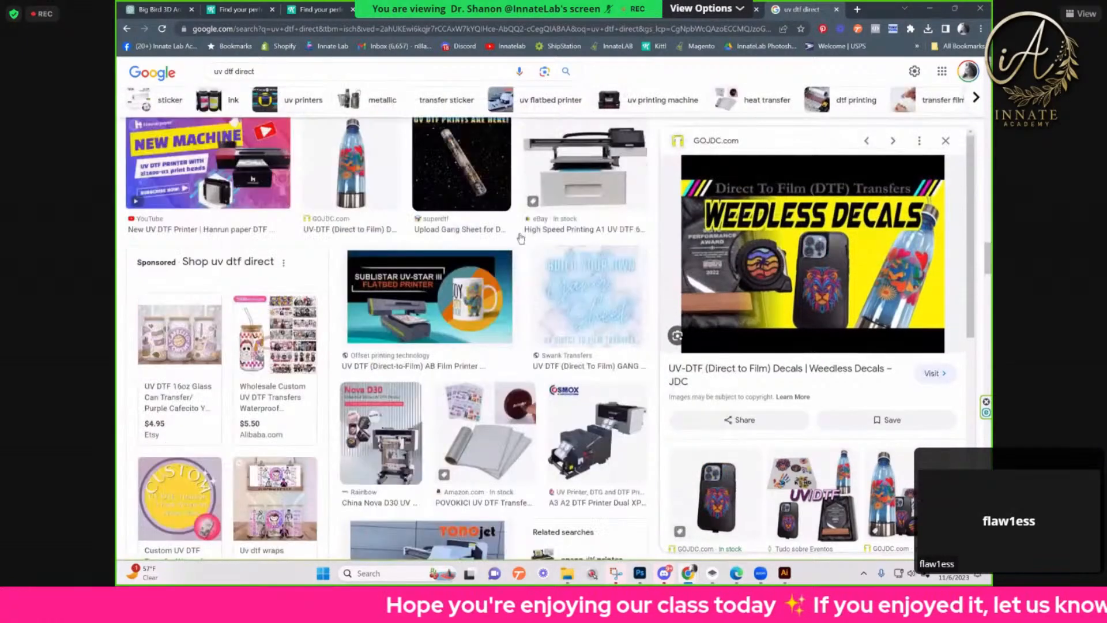
scroll(371, 250, "up", 6)
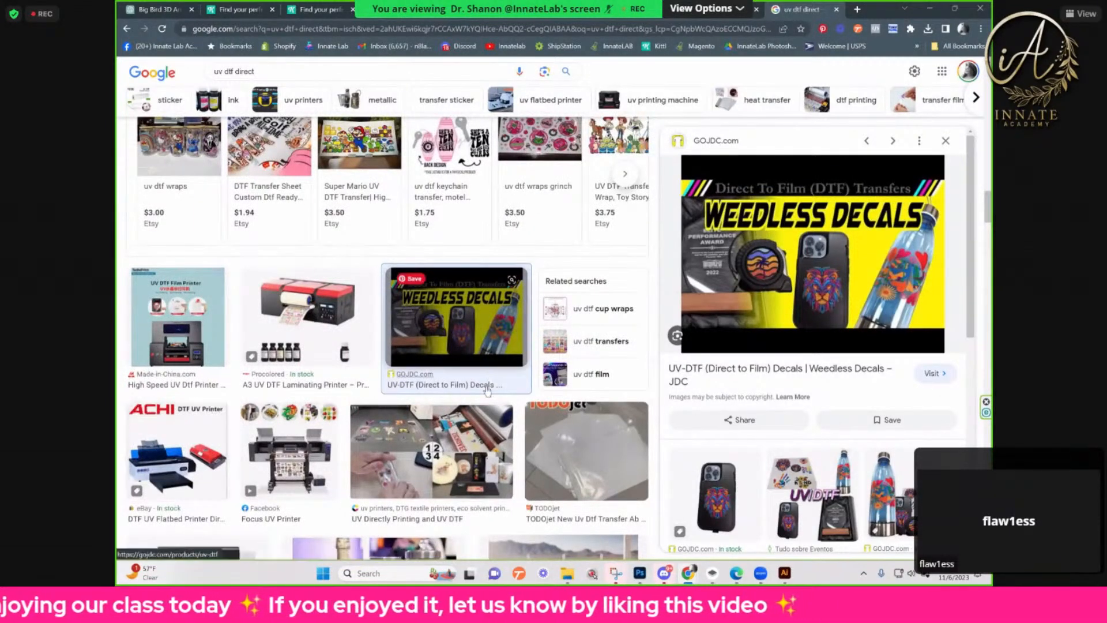
scroll(487, 394, "up", 2)
scroll(487, 394, "up", 1)
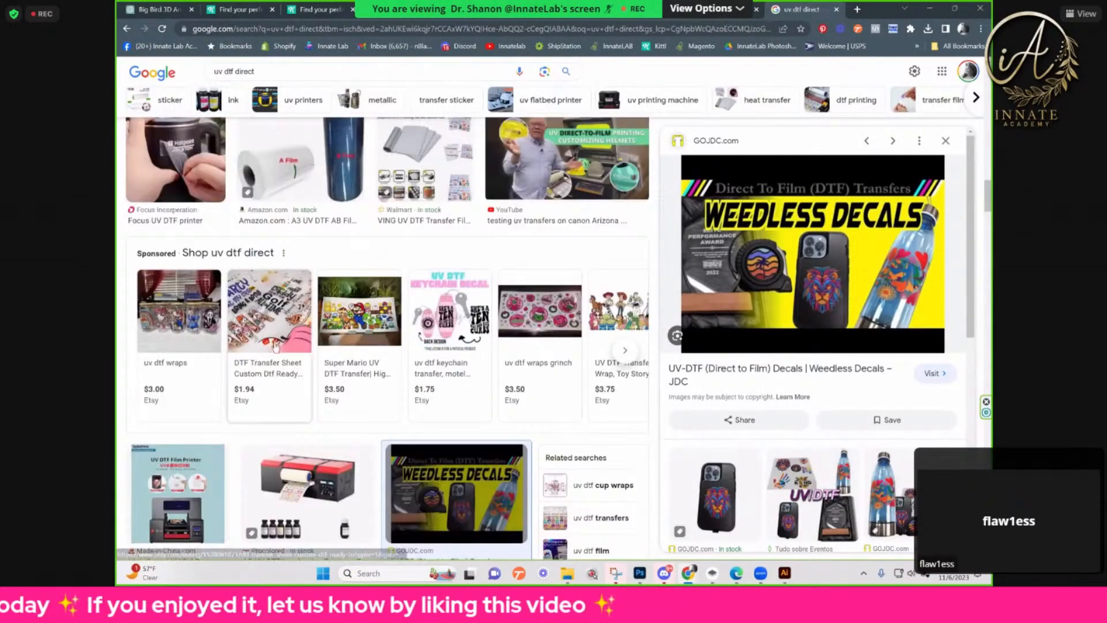
scroll(346, 340, "up", 6)
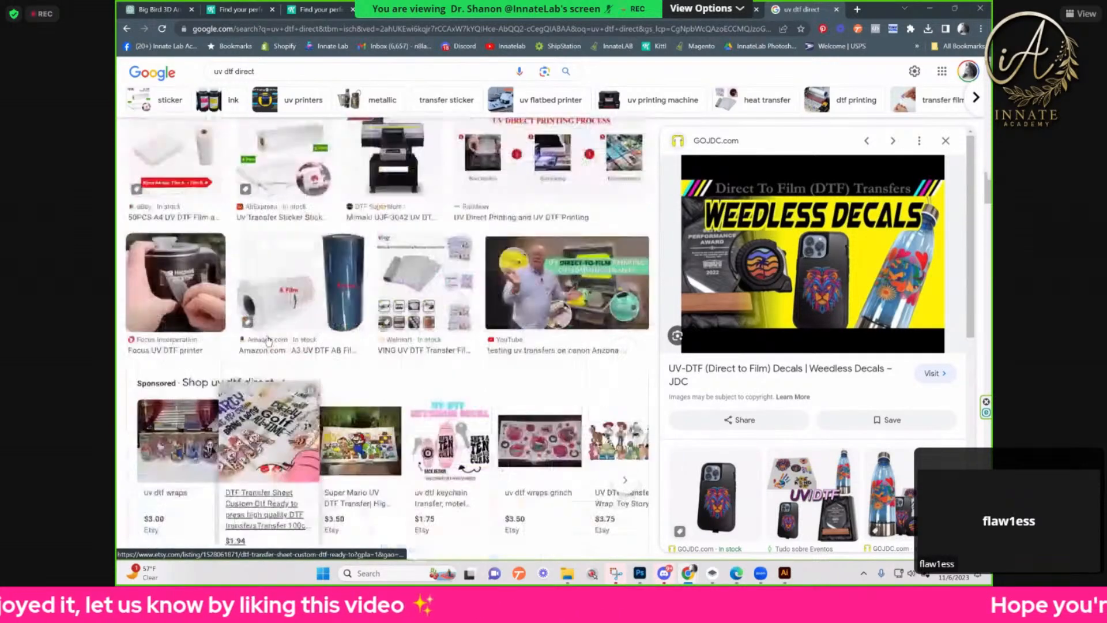
scroll(815, 287, "up", 6)
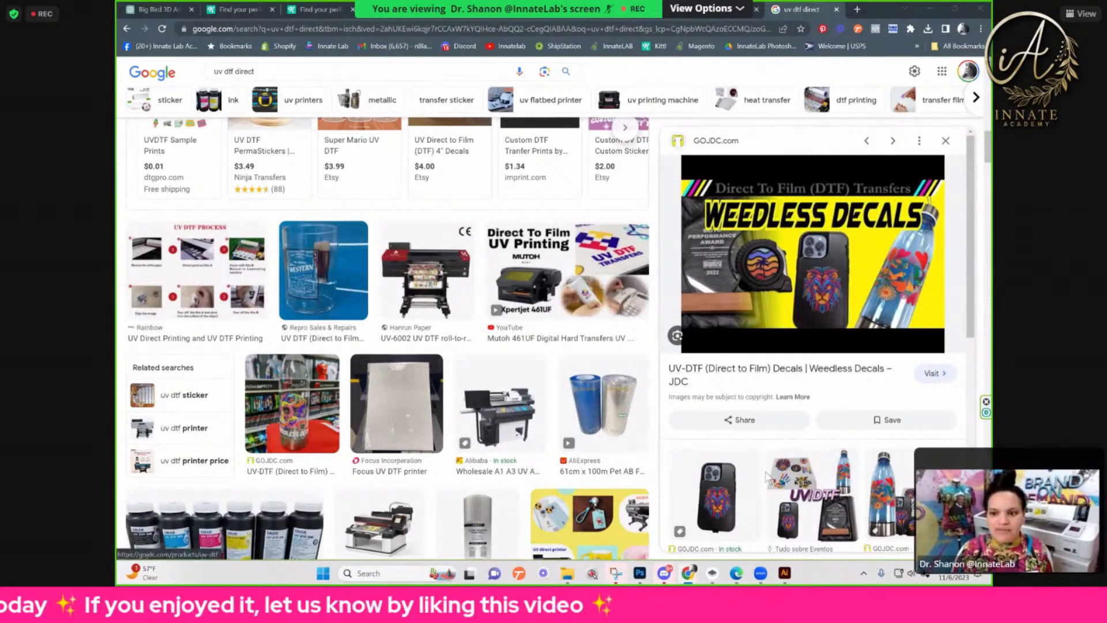
scroll(795, 402, "up", 2)
scroll(794, 402, "up", 2)
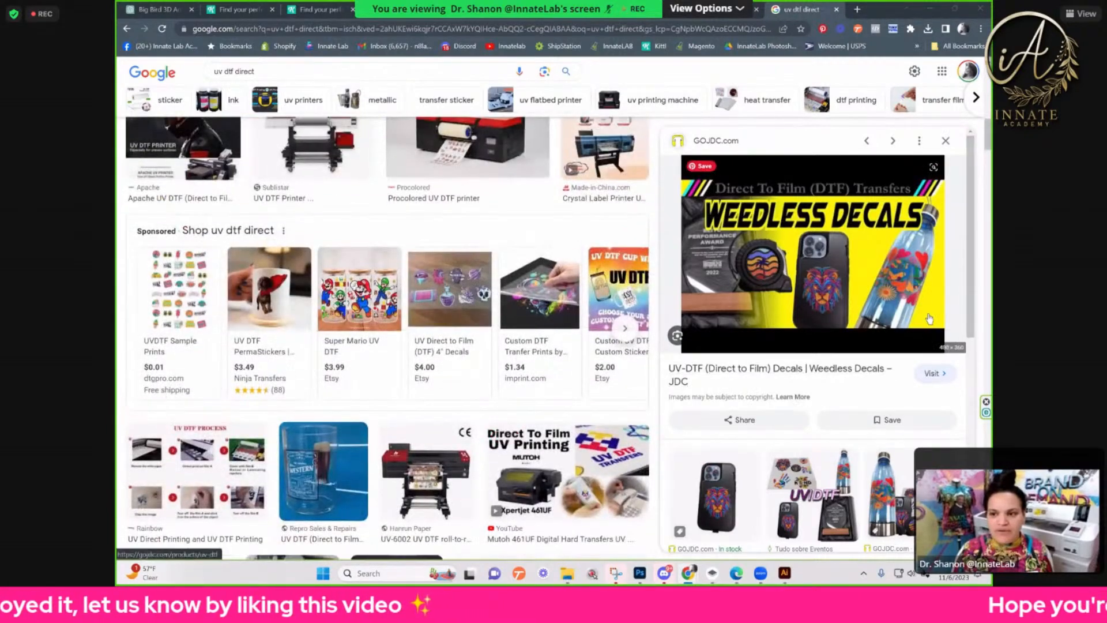
left_click(947, 143)
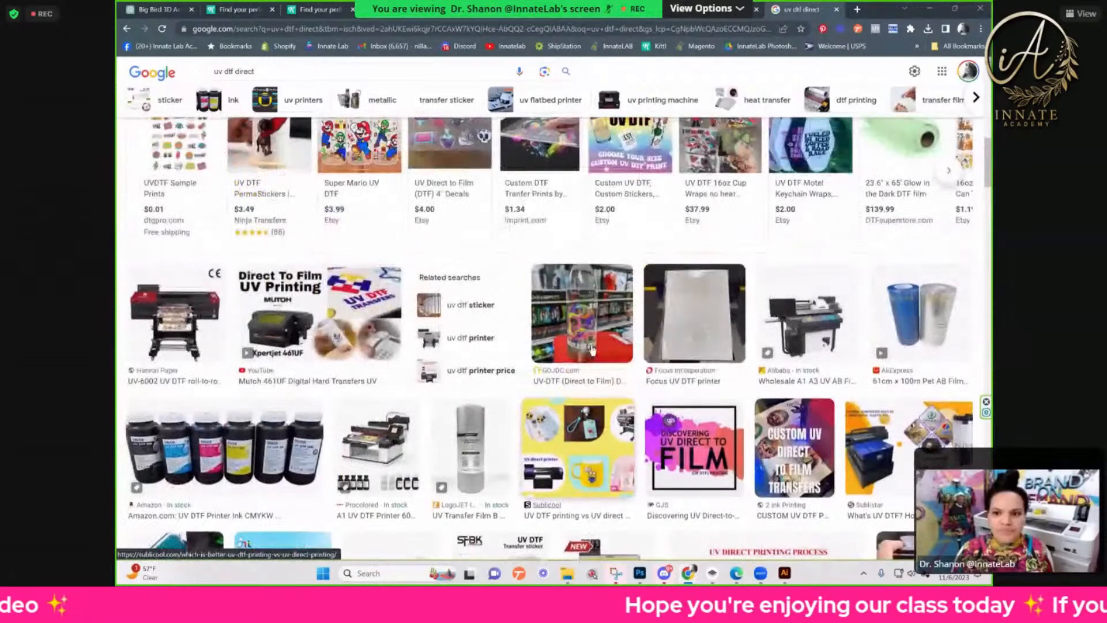
Step: Return to the start of the image results and switch to the Kittl tab with the My Biz Customs mug mockup
scroll(592, 349, "up", 6)
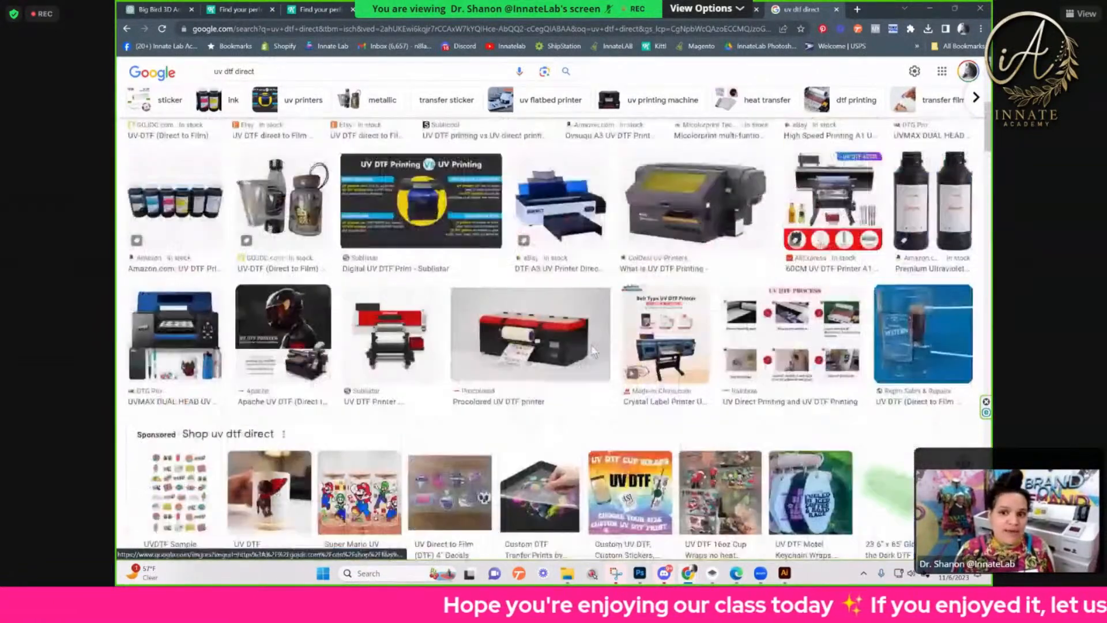
scroll(592, 349, "up", 5)
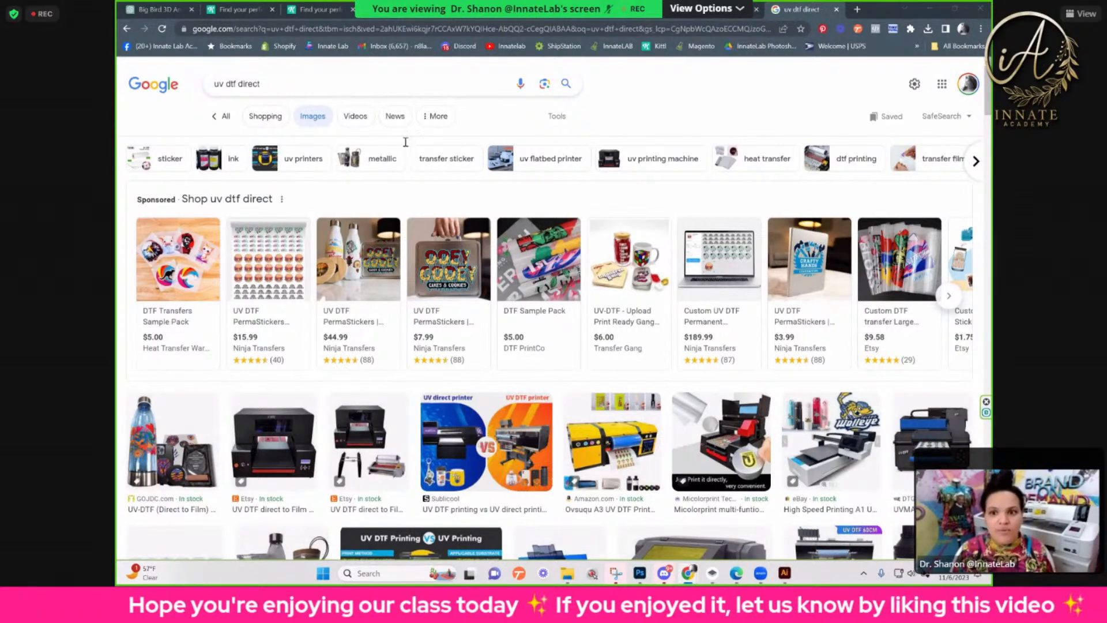
left_click(561, 10)
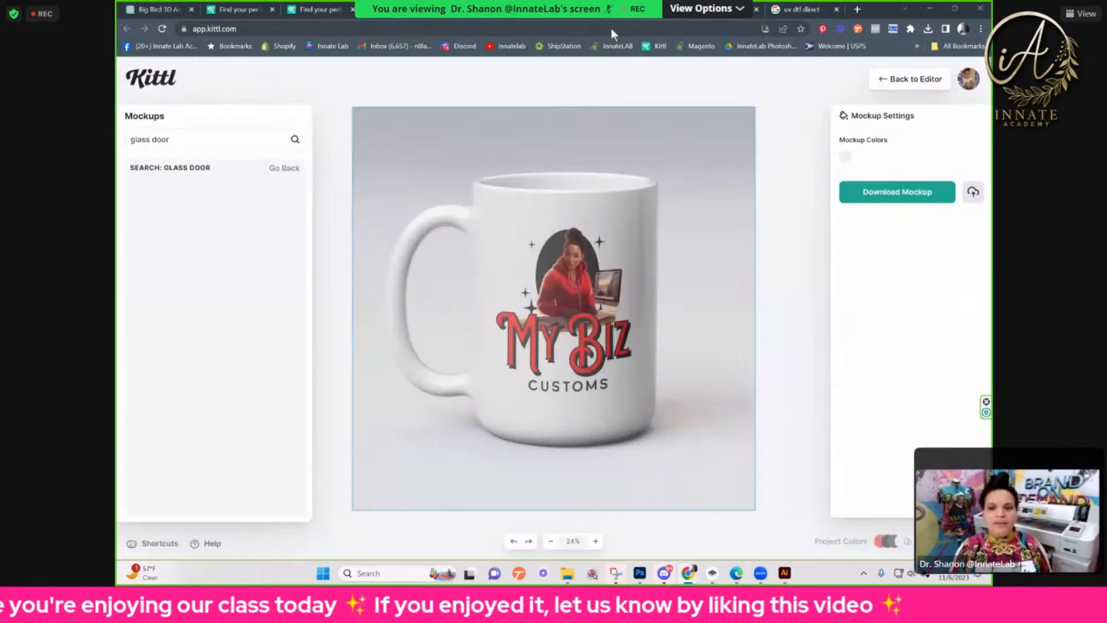